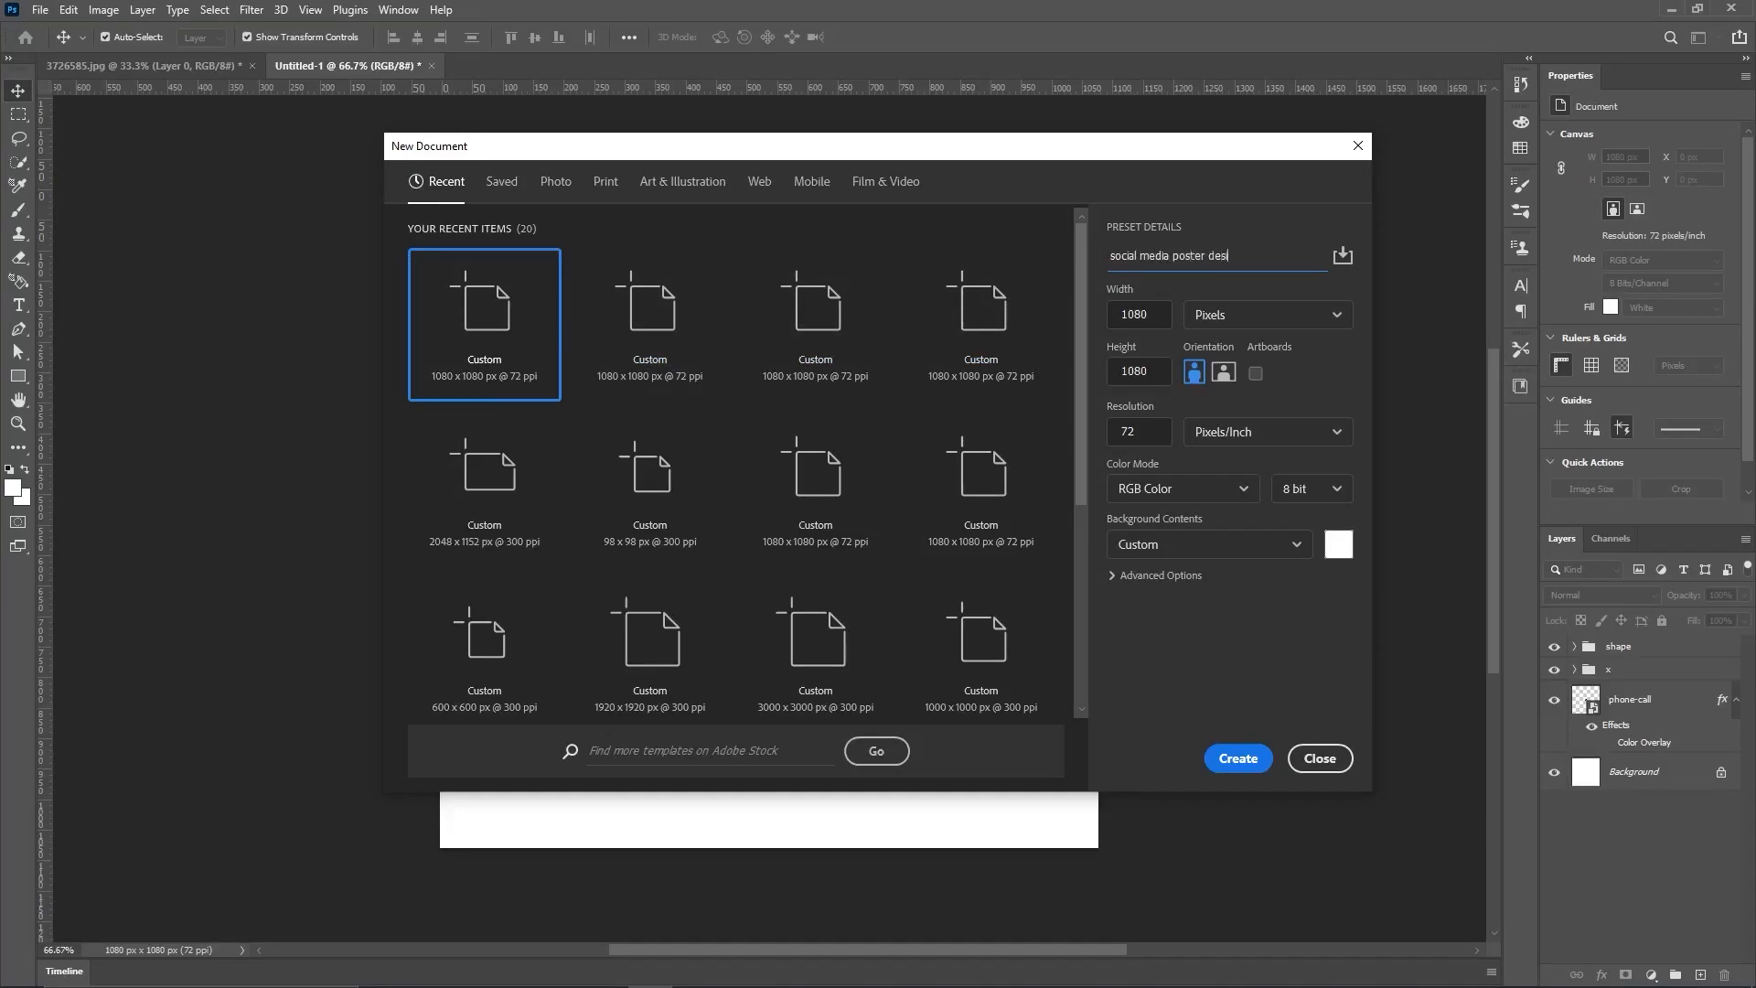
Step: Create a new 1080 x 1080 px RGB document named "social media poster design" at 72 pixels/inch
drag(1153, 314, 1097, 387)
drag(1146, 440, 1109, 434)
click(1219, 761)
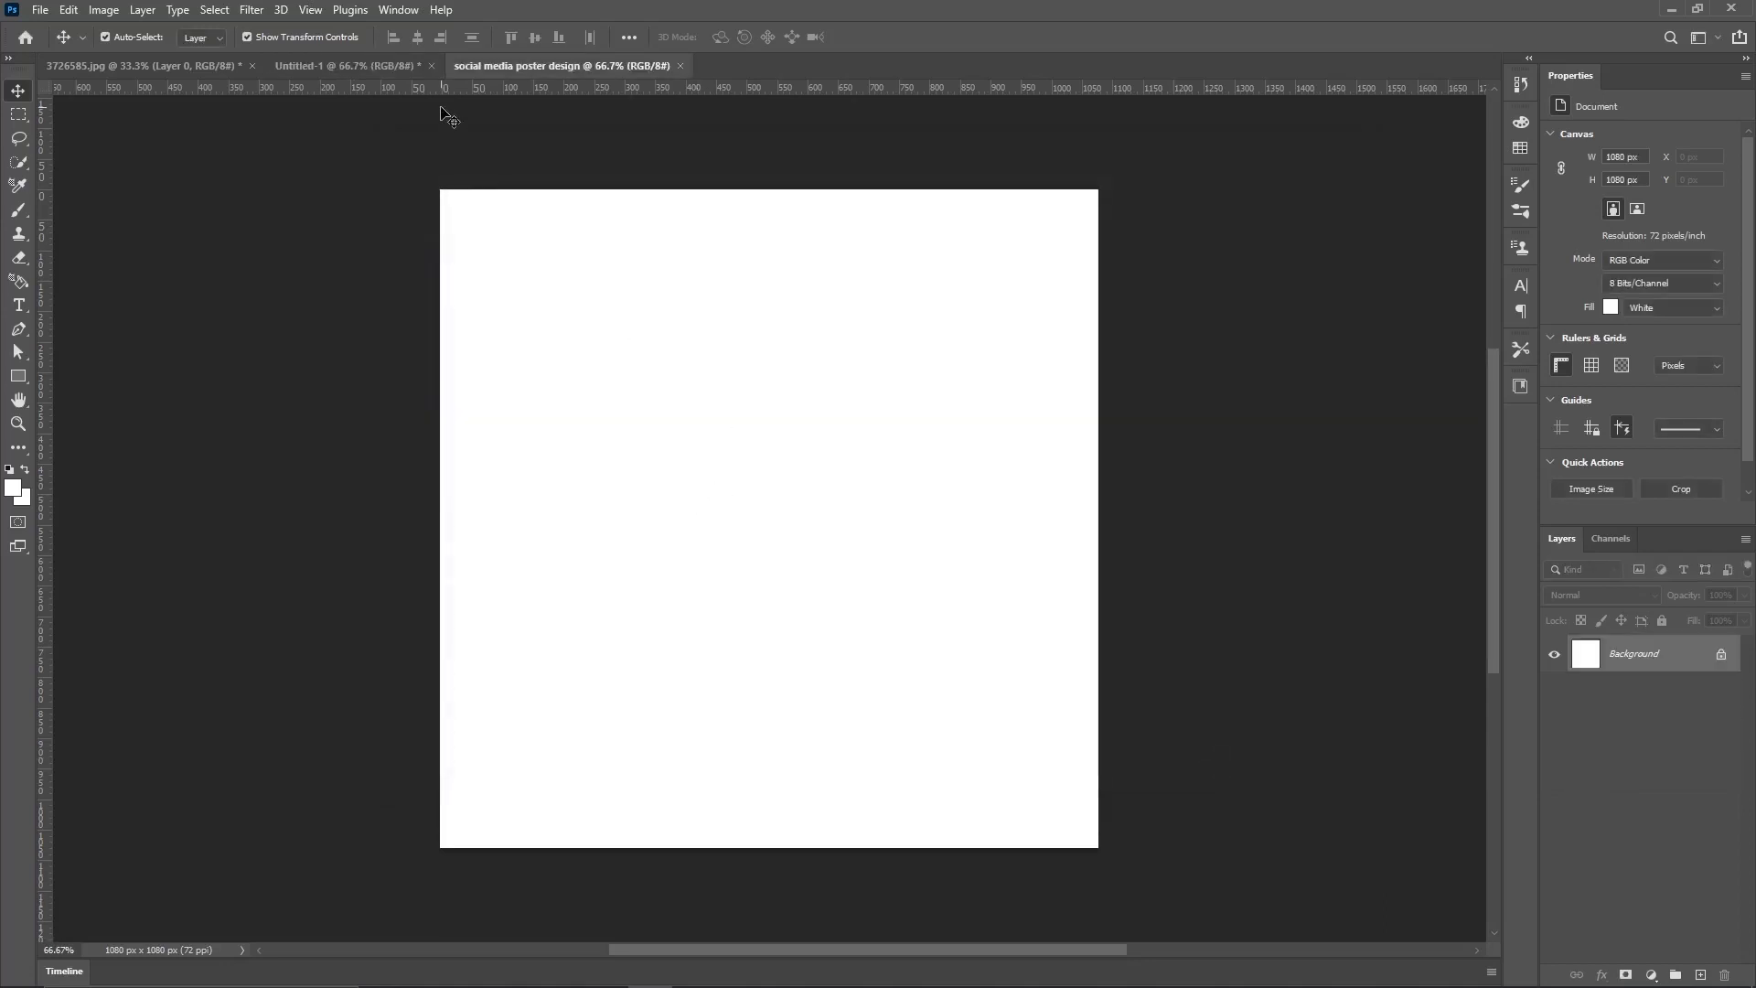
Step: Draw a tall black rectangle about 97 px wide and 1606 px high near the canvas's left edge, extending past both ends
click(18, 376)
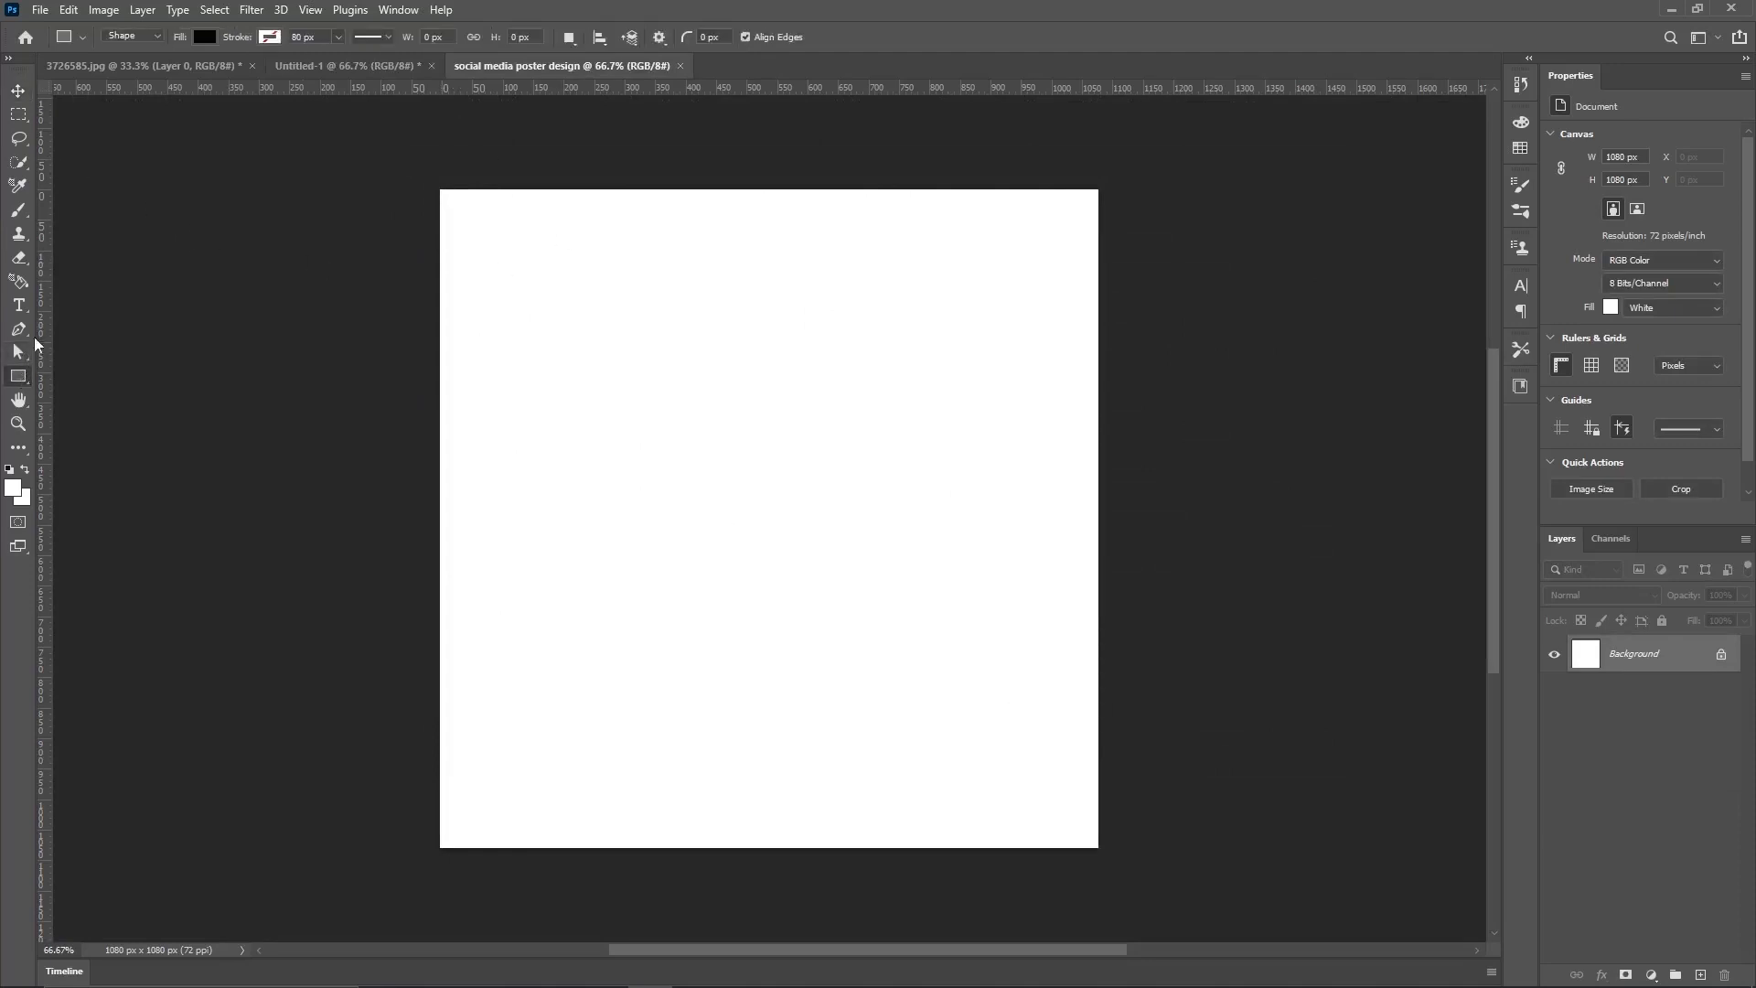
click(202, 38)
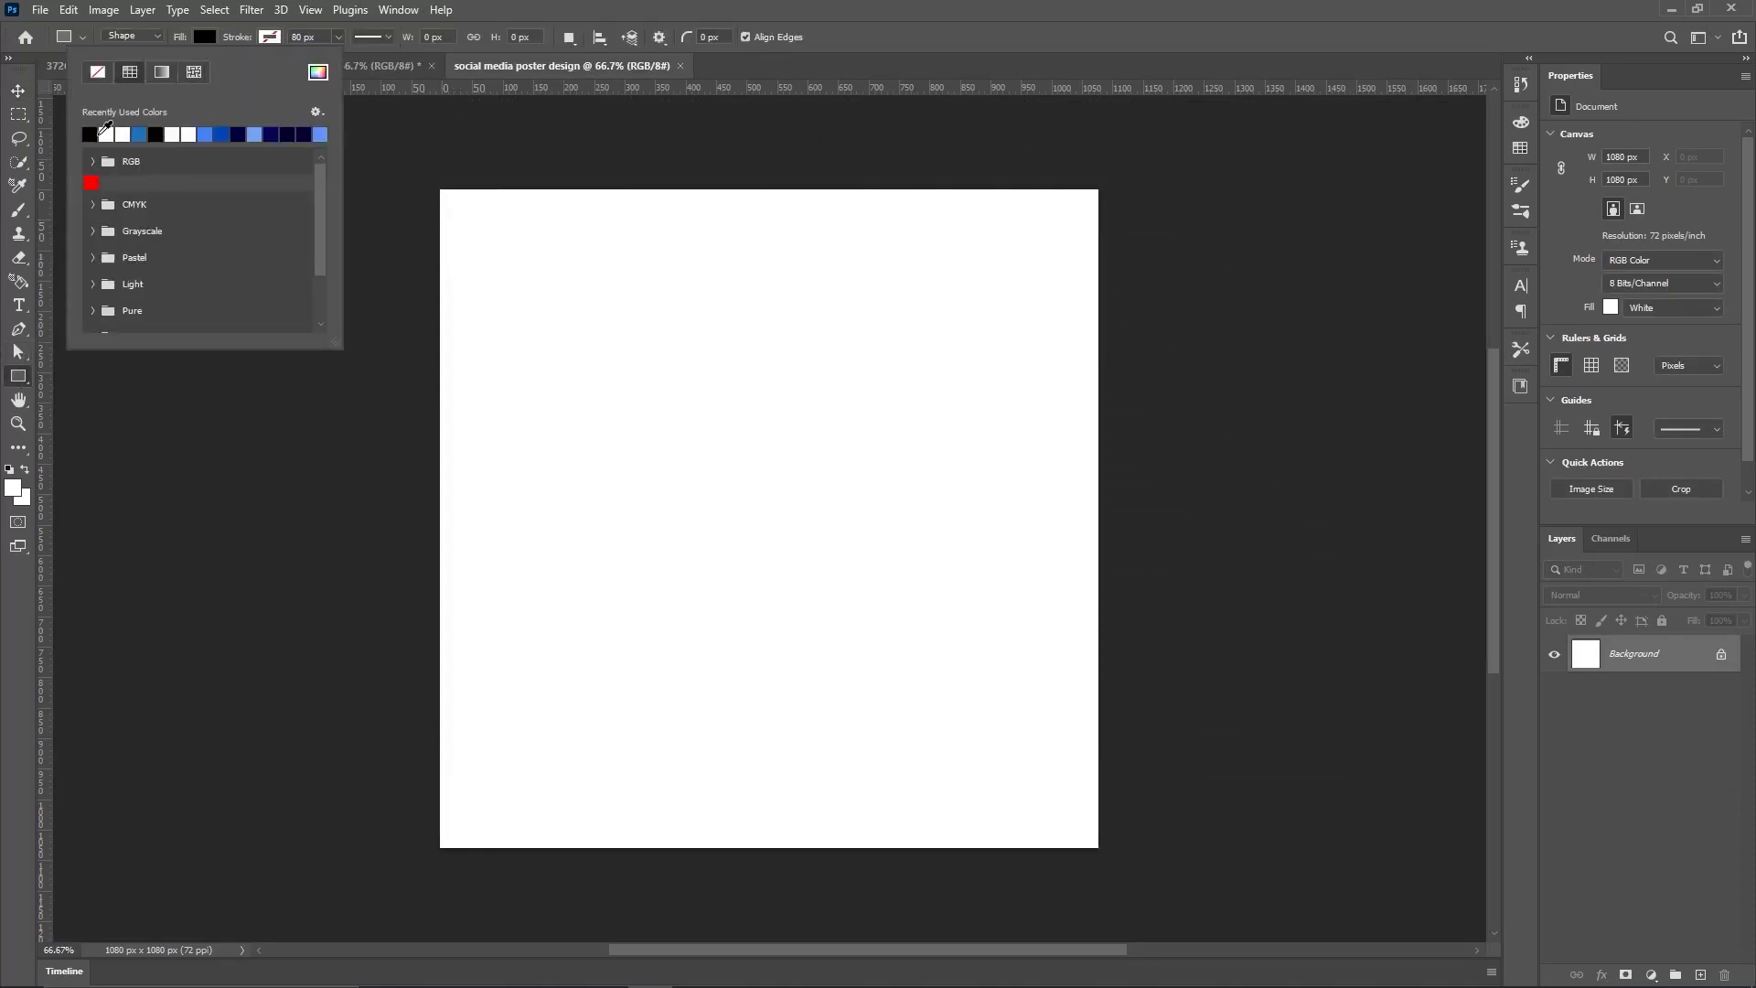
click(205, 37)
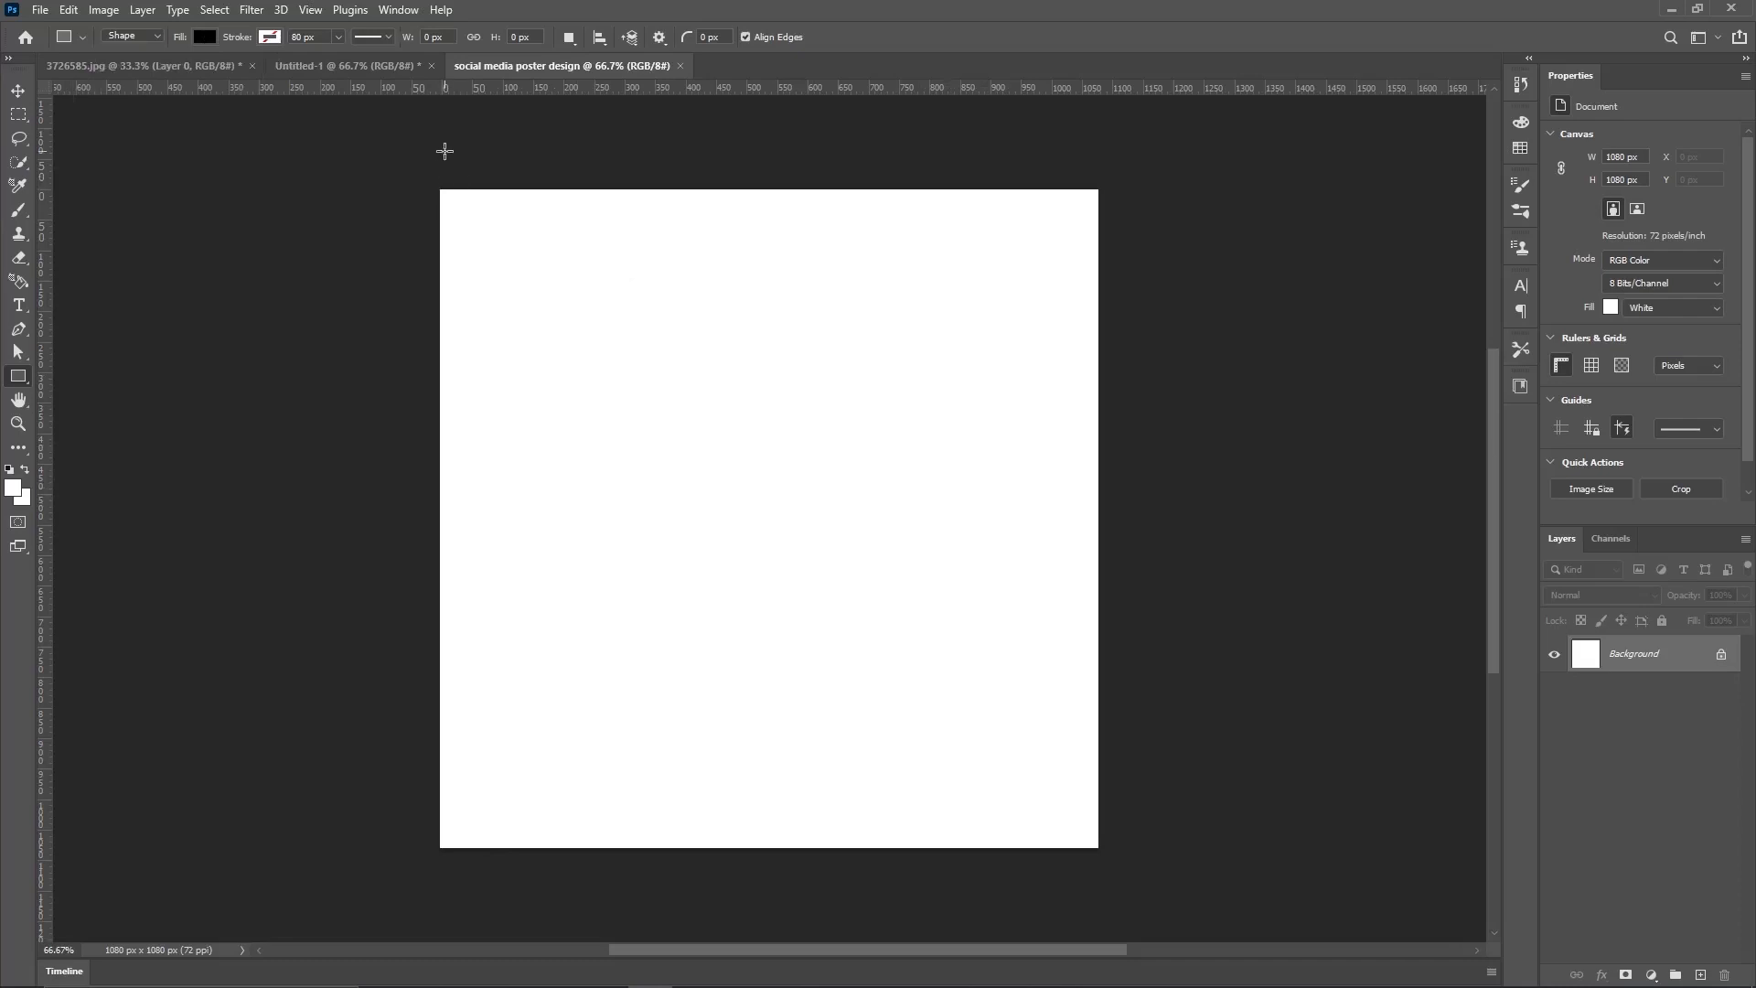
scroll(444, 148, down, 3)
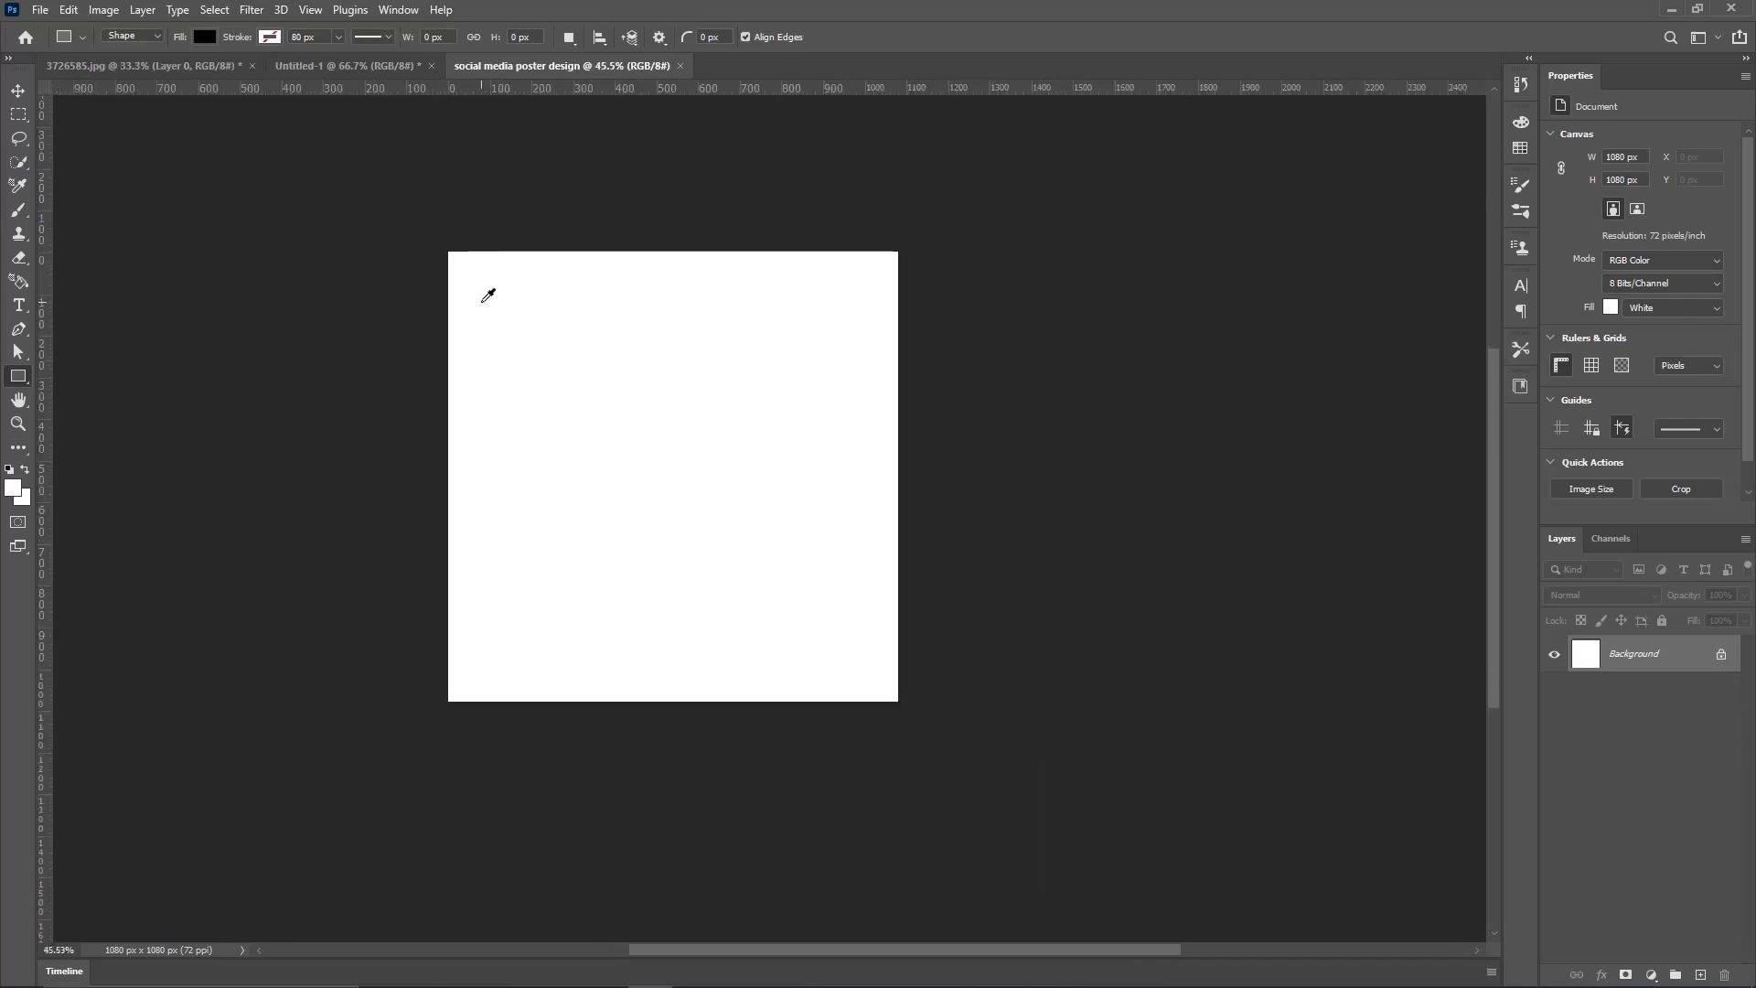
drag(464, 164, 504, 832)
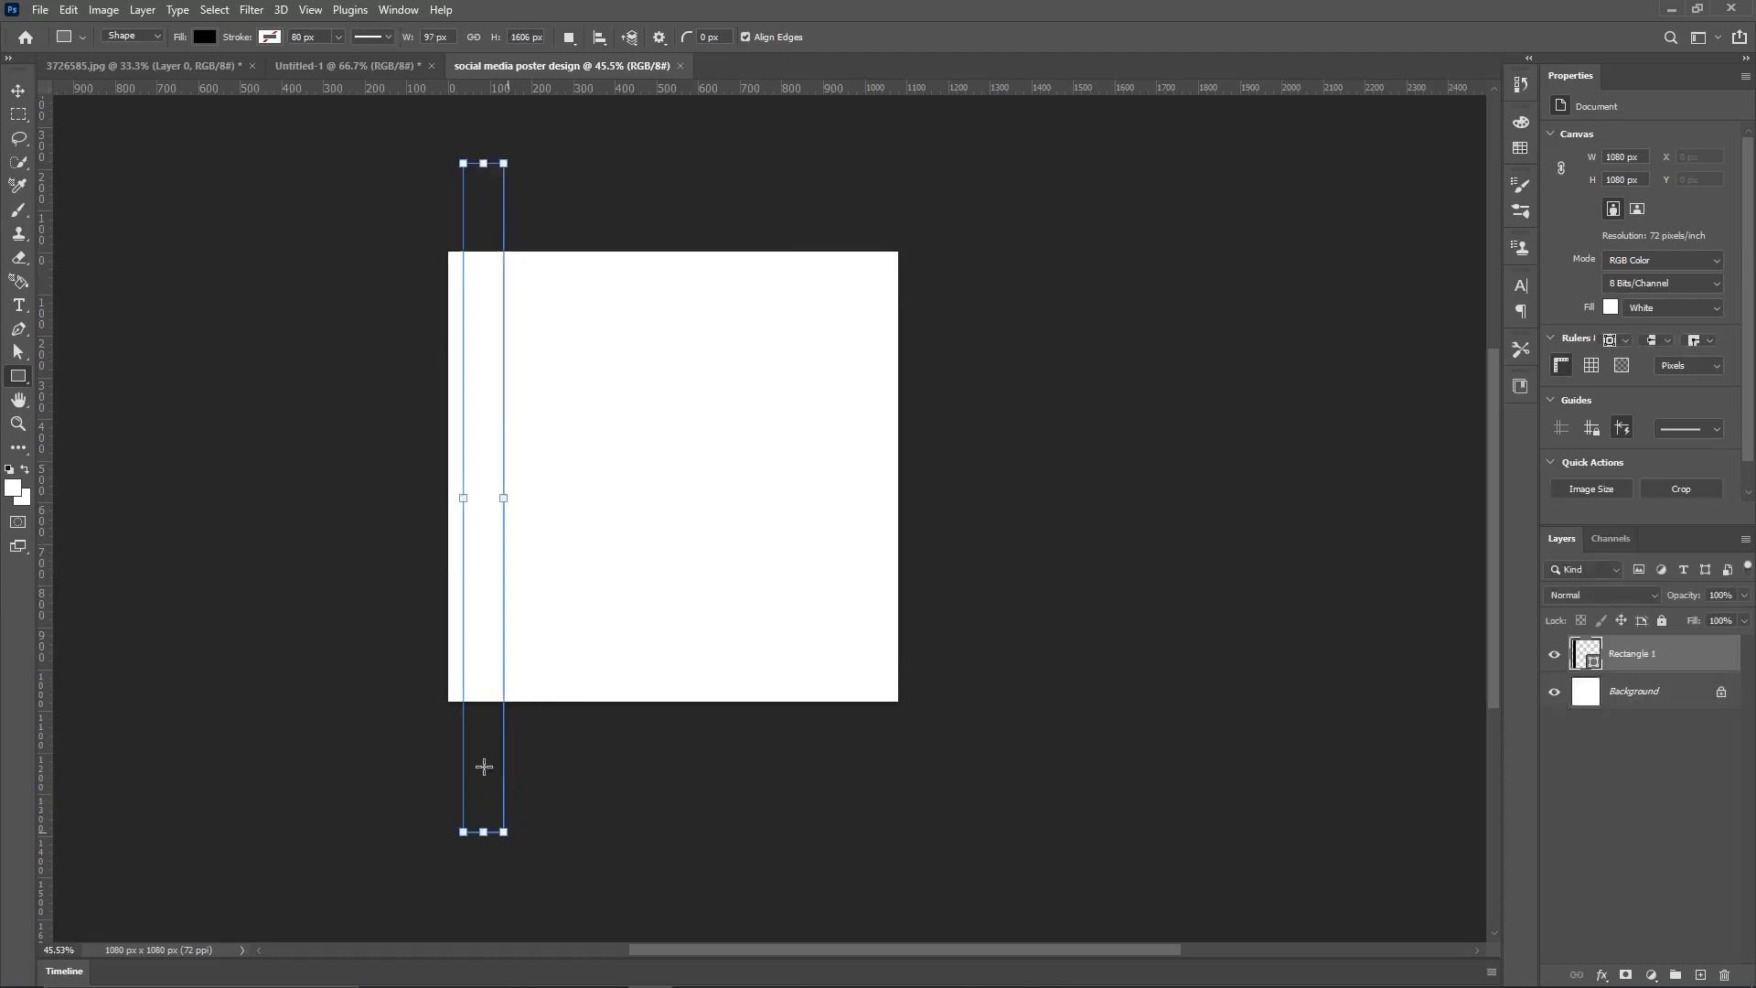
Step: Duplicate the black rectangle slightly to its right and narrow the copy to about 53 px wide
click(18, 91)
drag(472, 408, 514, 396)
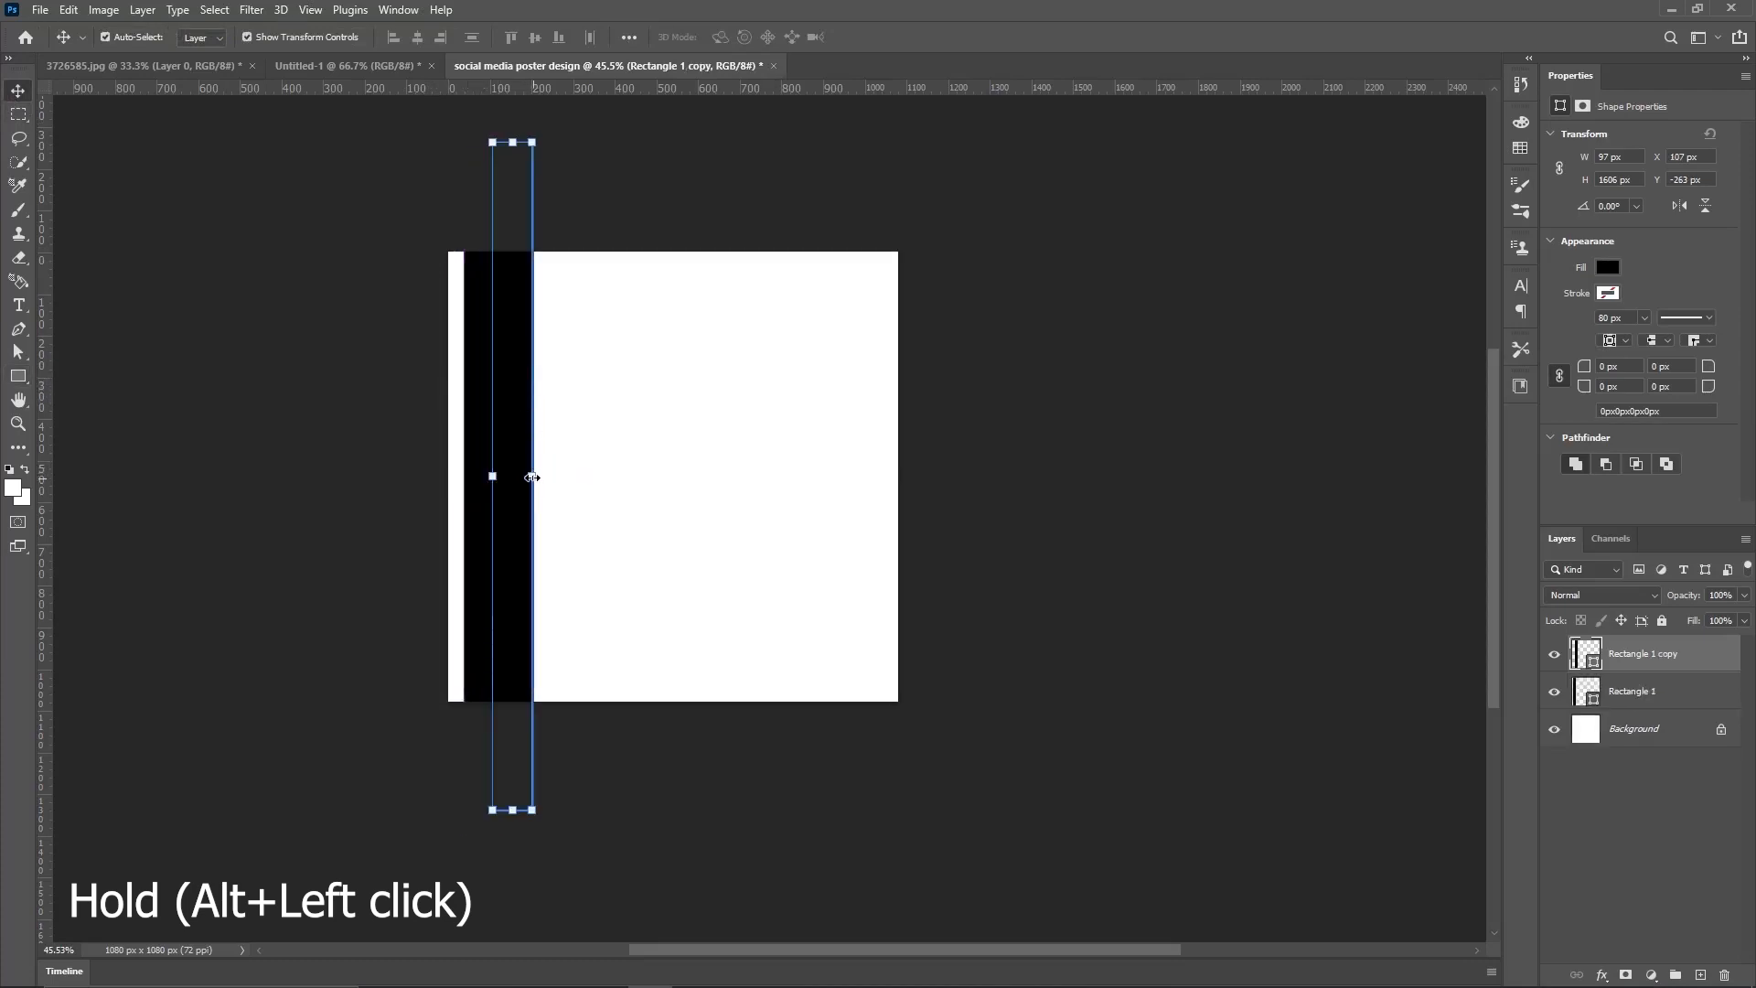
drag(531, 477, 513, 476)
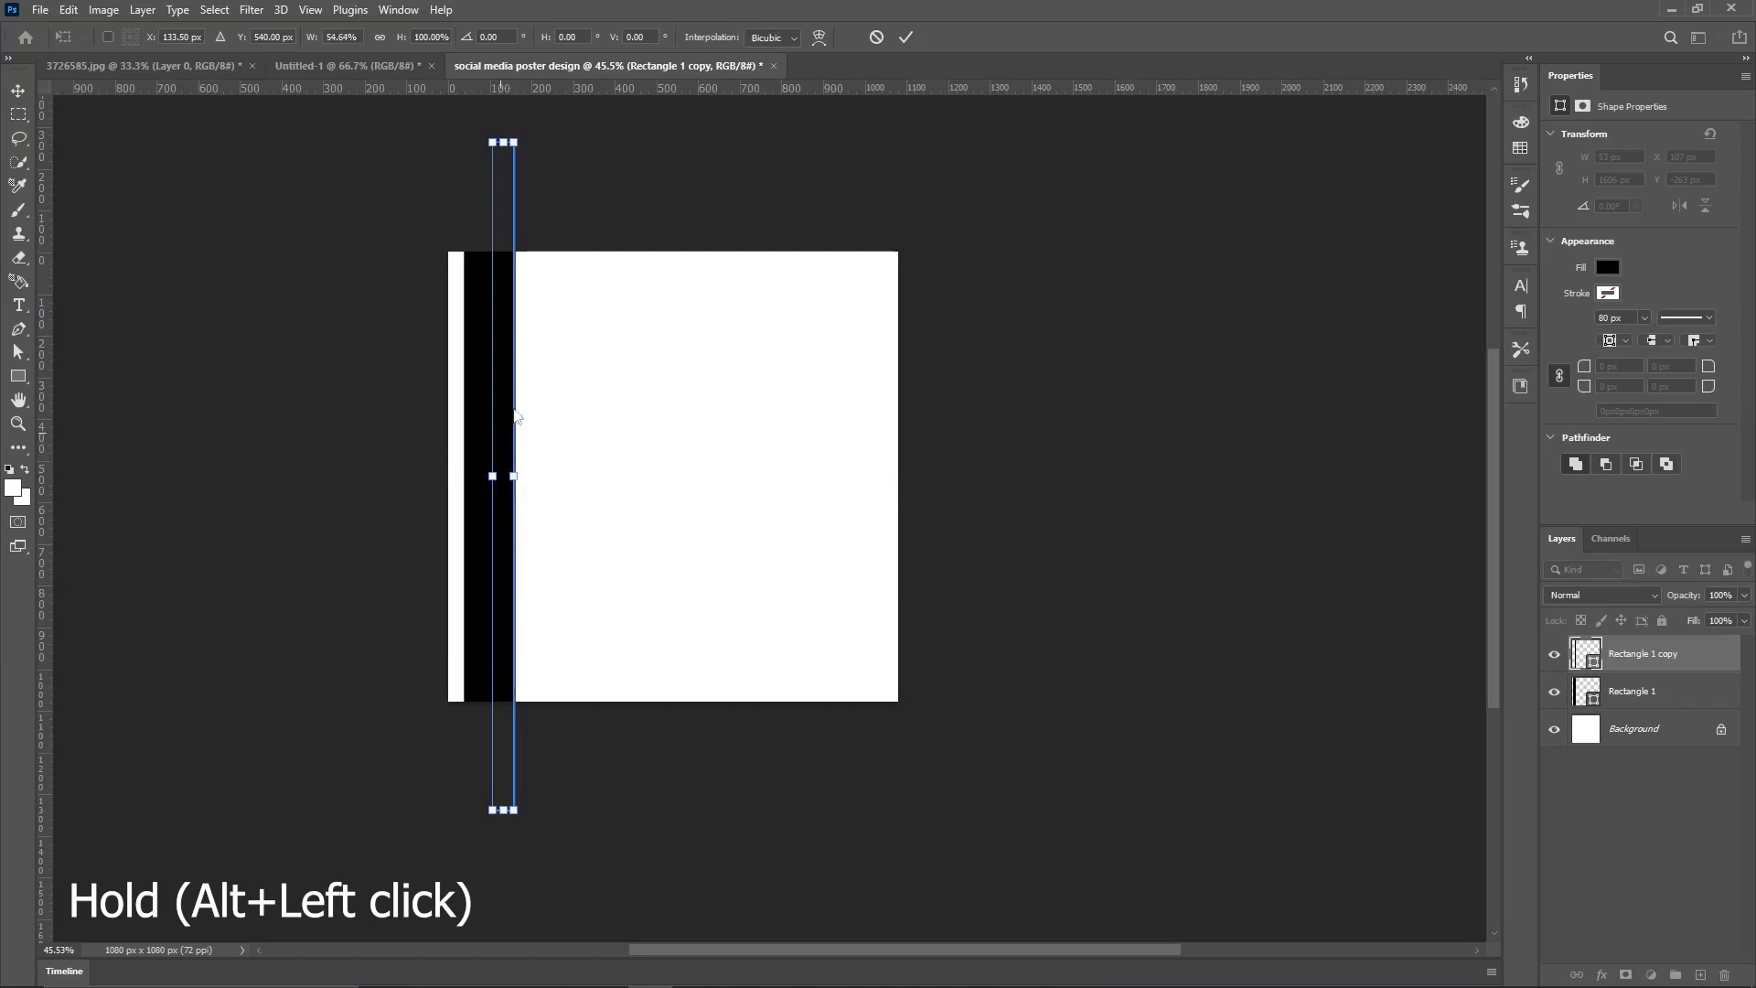
click(906, 37)
Step: Duplicate the narrow stripe twice further right and narrow the rightmost copy to about 35 px wide
drag(502, 396, 520, 390)
drag(519, 396, 590, 479)
click(512, 428)
key(ctrl+t)
click(905, 37)
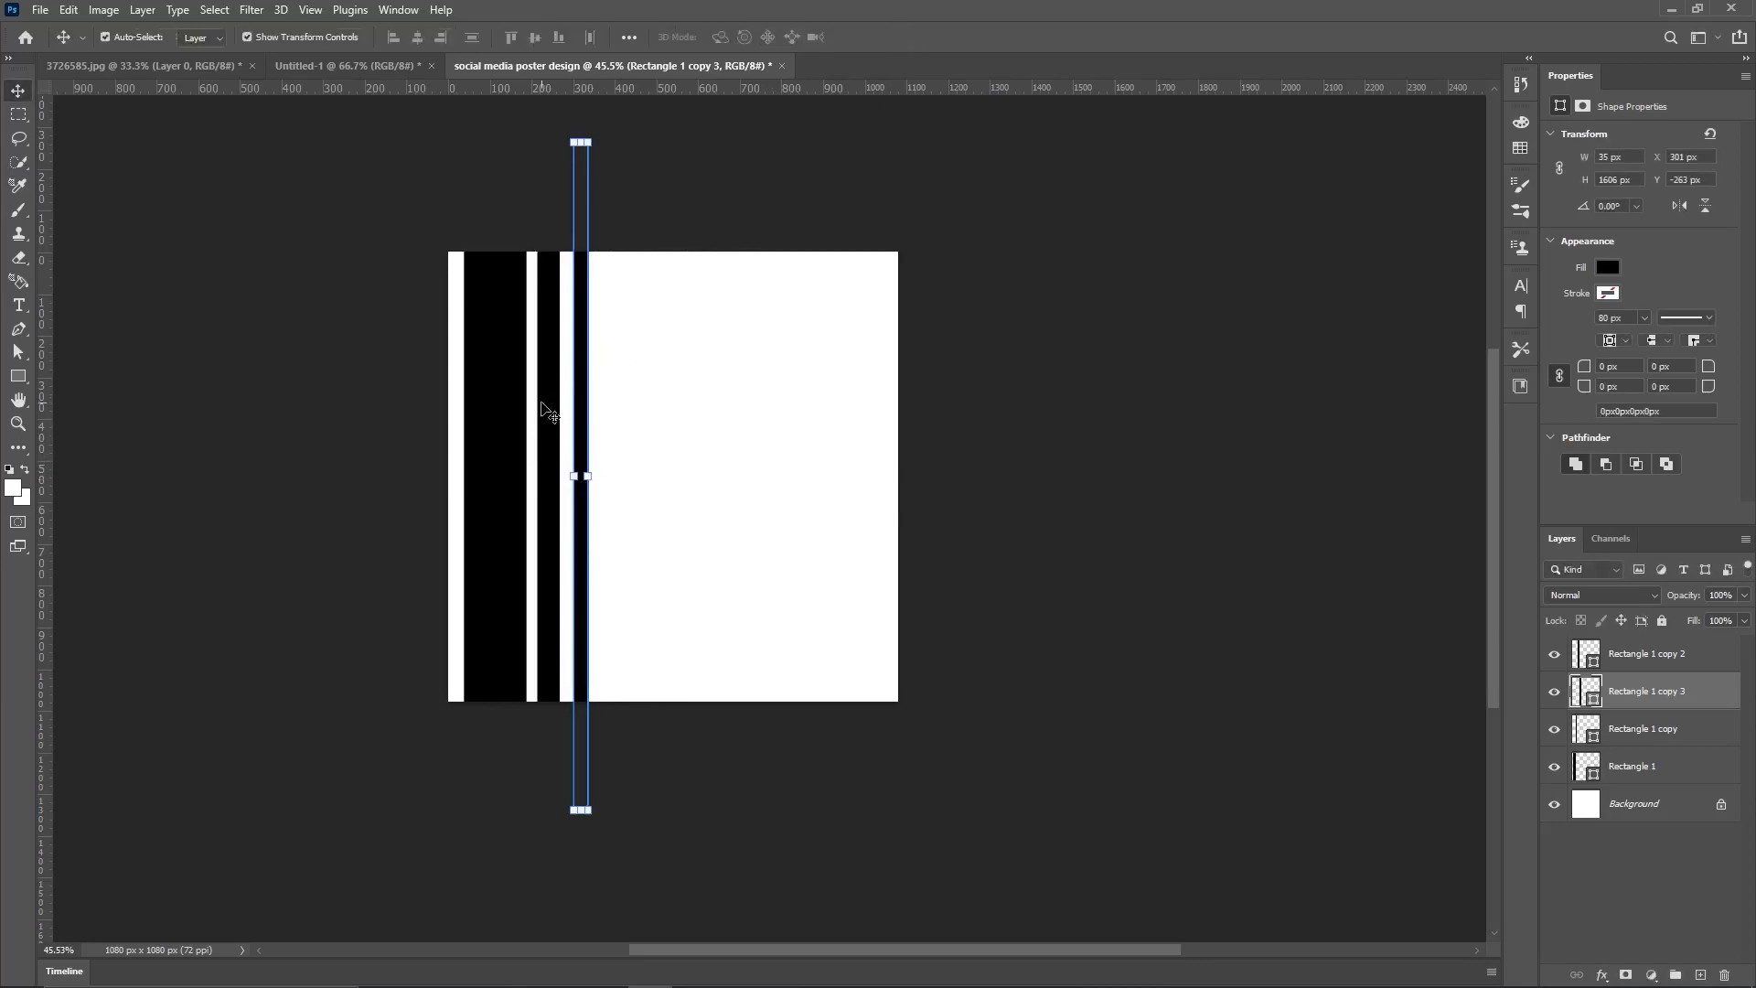
Step: Add another duplicate stripe, about 64 px wide, to the right of the 35 px stripe
click(514, 425)
drag(514, 426, 628, 475)
click(586, 393)
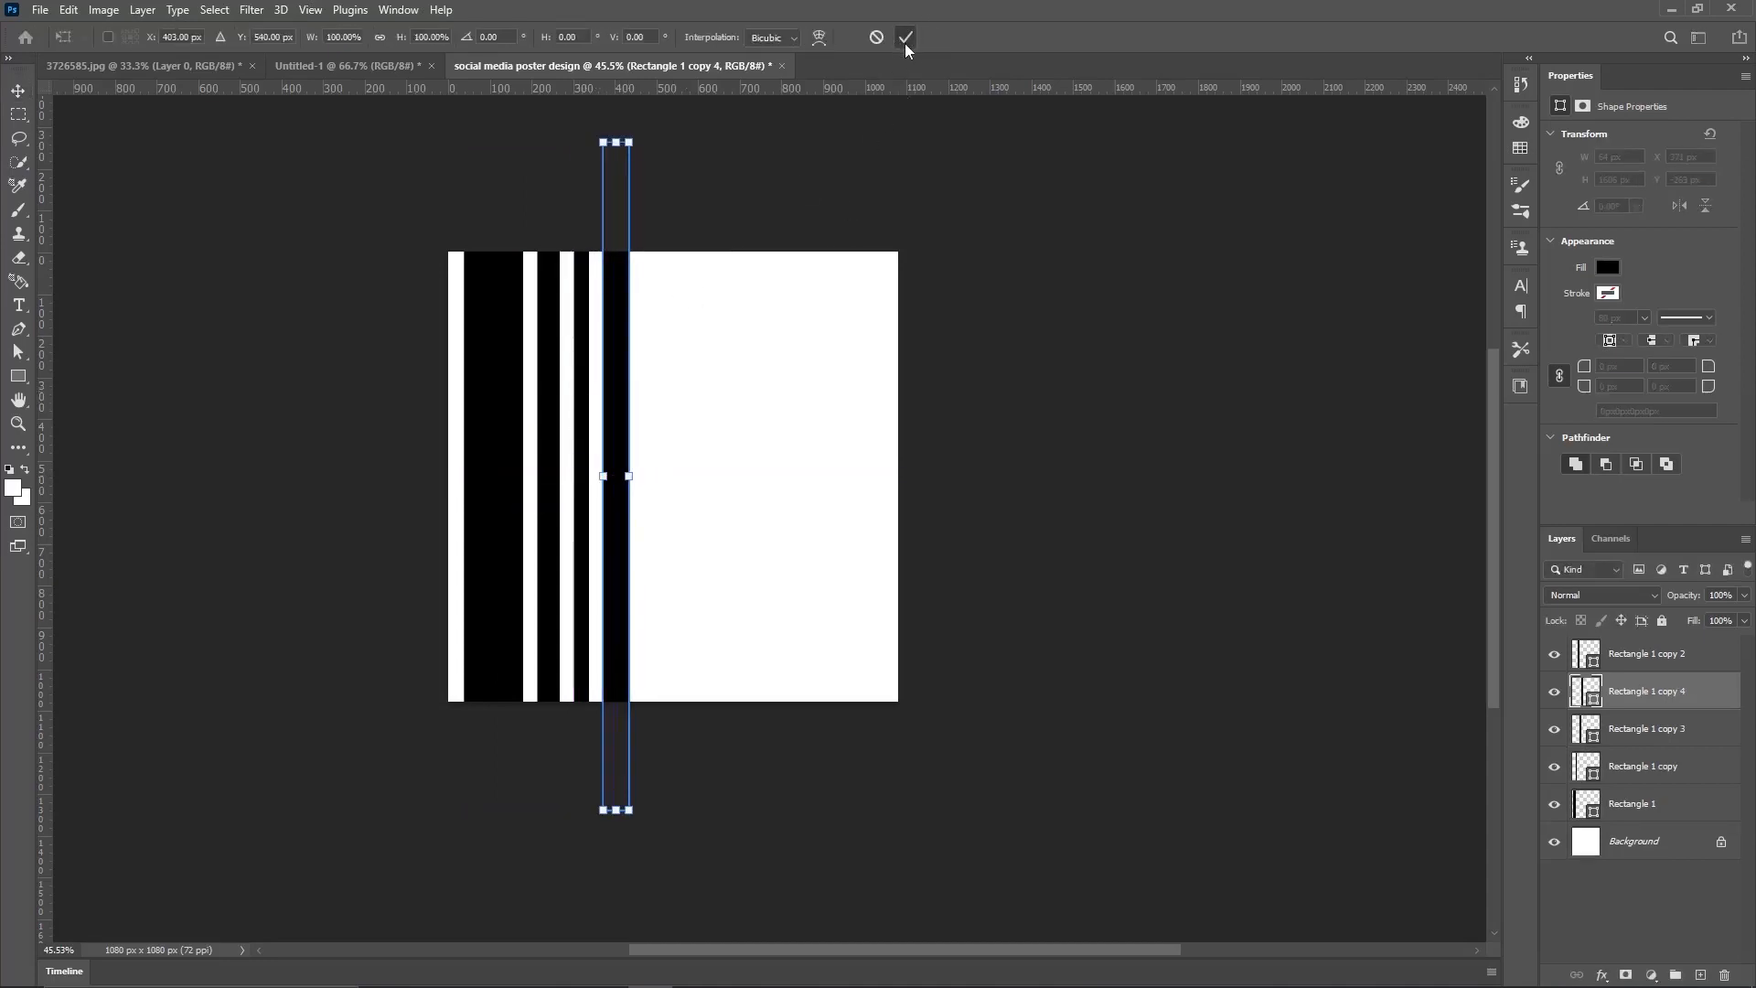
Step: Add a duplicate stripe about 27 px wide beyond the 64 px one and tighten the gaps between the stripes
drag(580, 388, 640, 478)
click(551, 402)
click(586, 430)
key(ctrl+j)
click(906, 38)
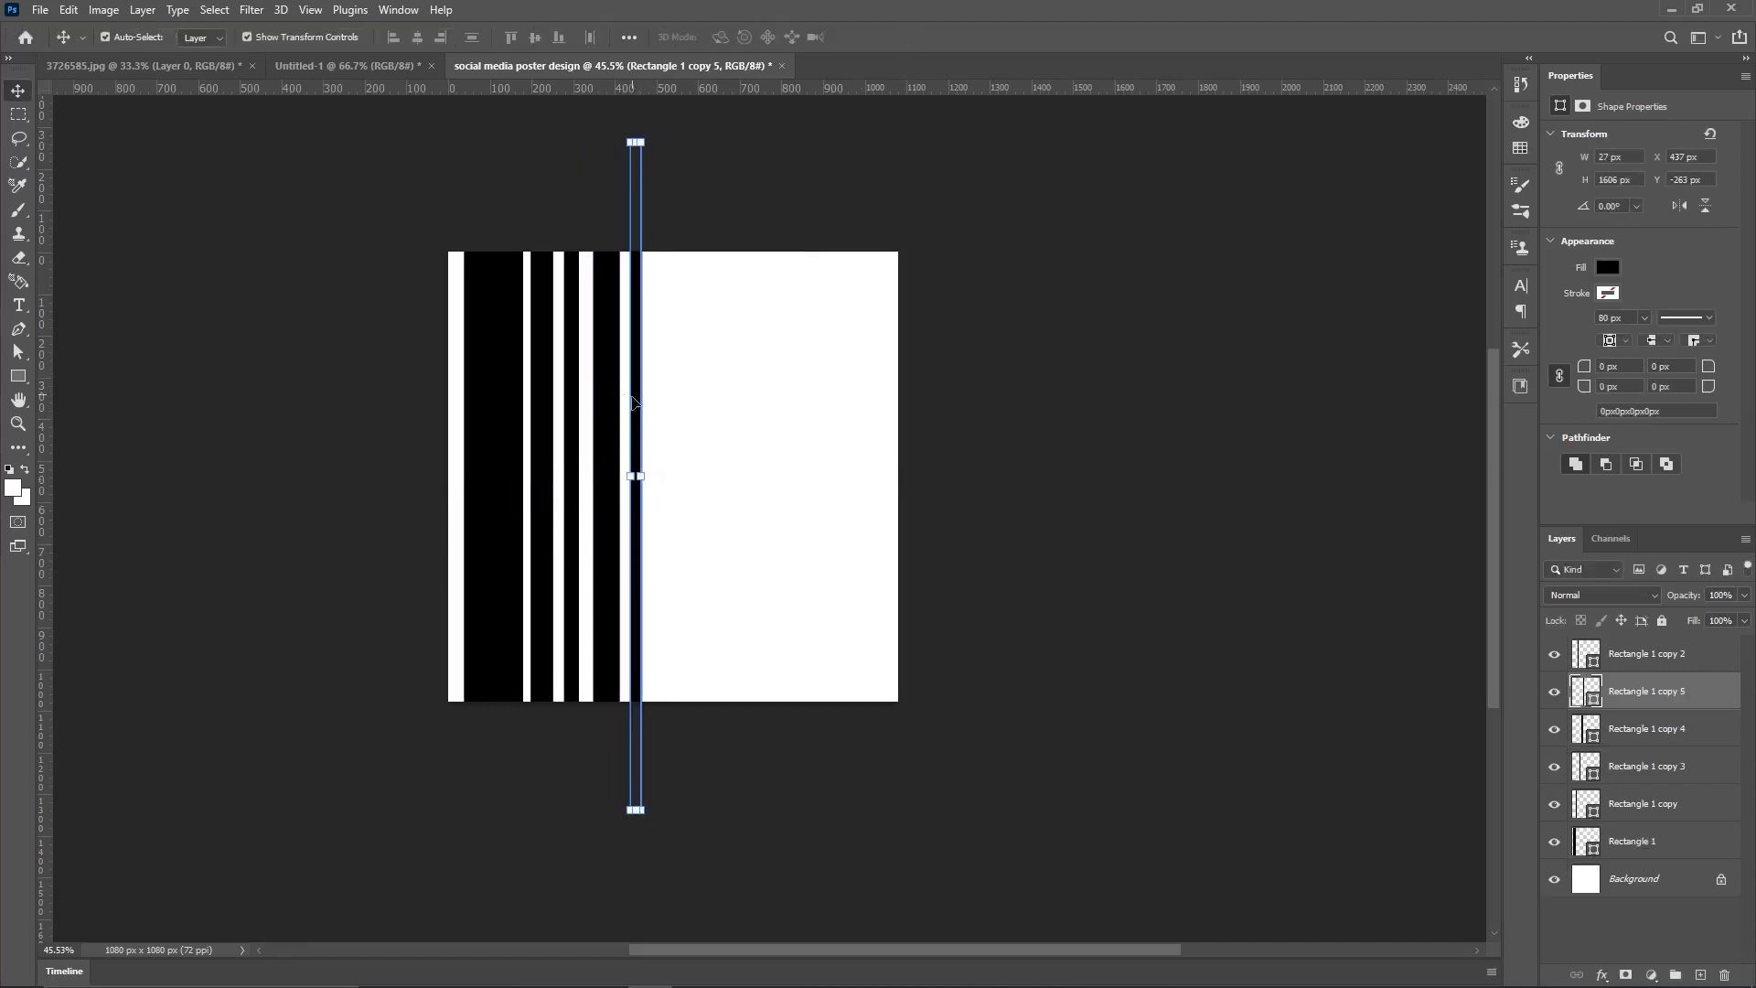
Step: Duplicate the 64 px stripe twice to the right of the thinnest stripe so that the two copies overlap
drag(603, 411, 671, 430)
key(ctrl+j)
key(ctrl+j)
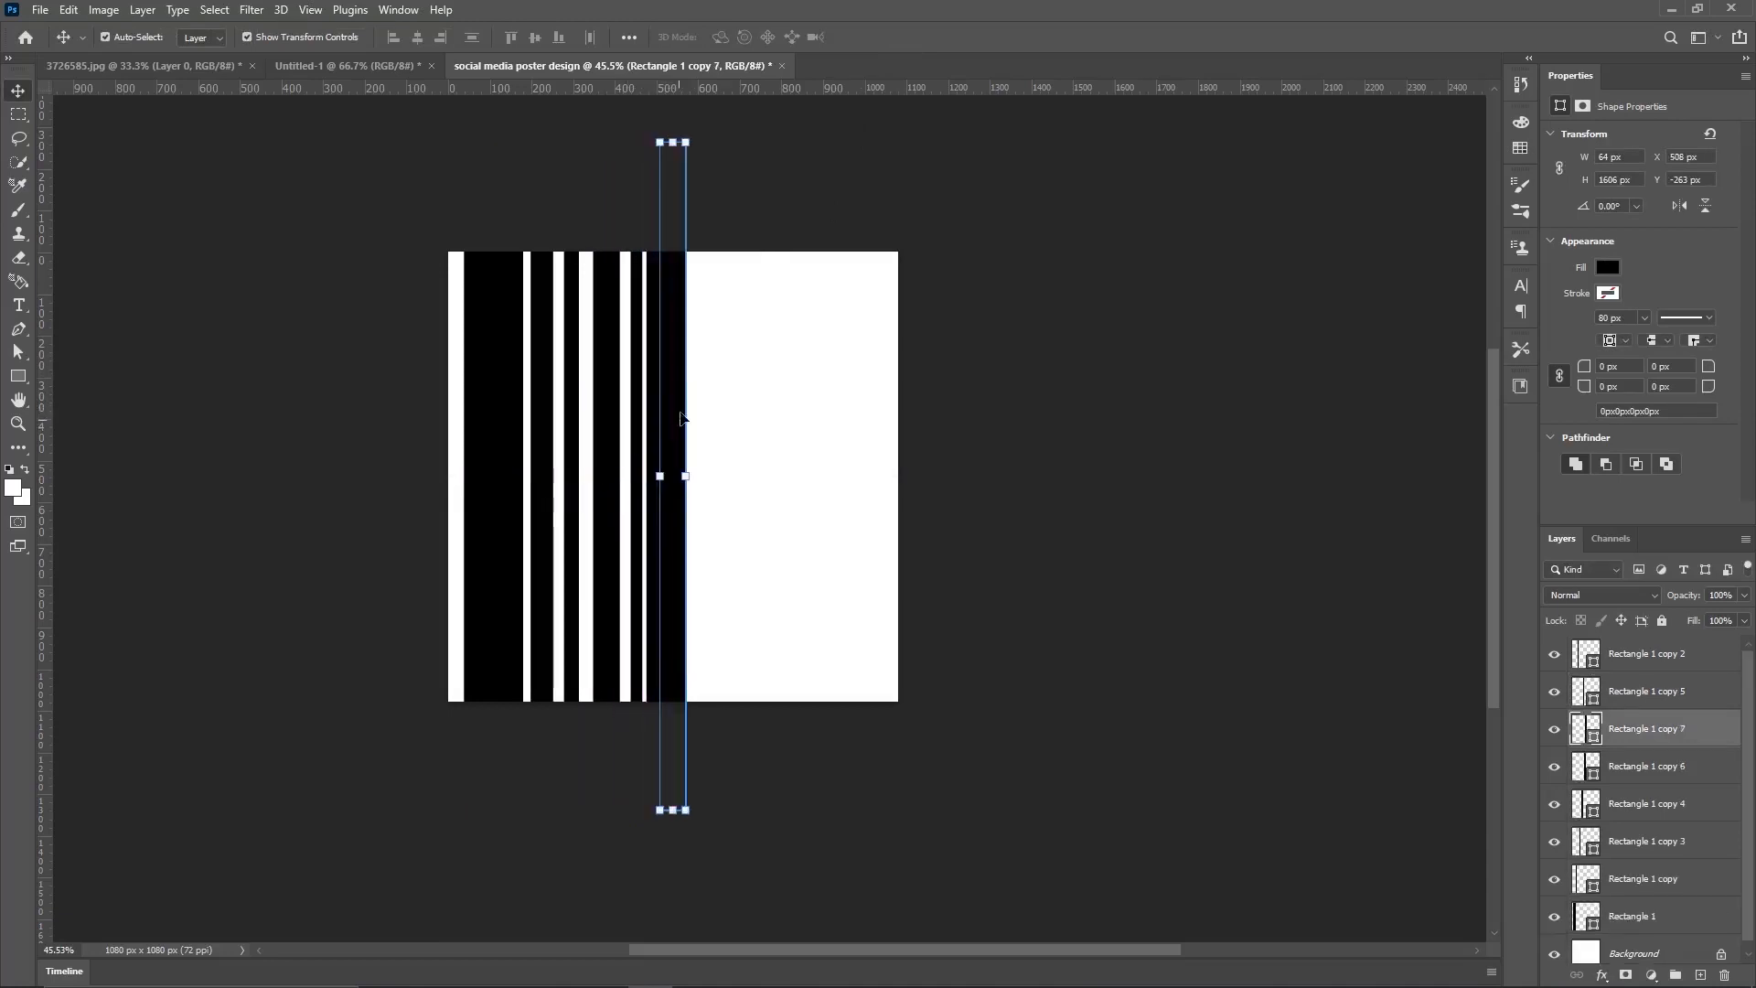
click(834, 195)
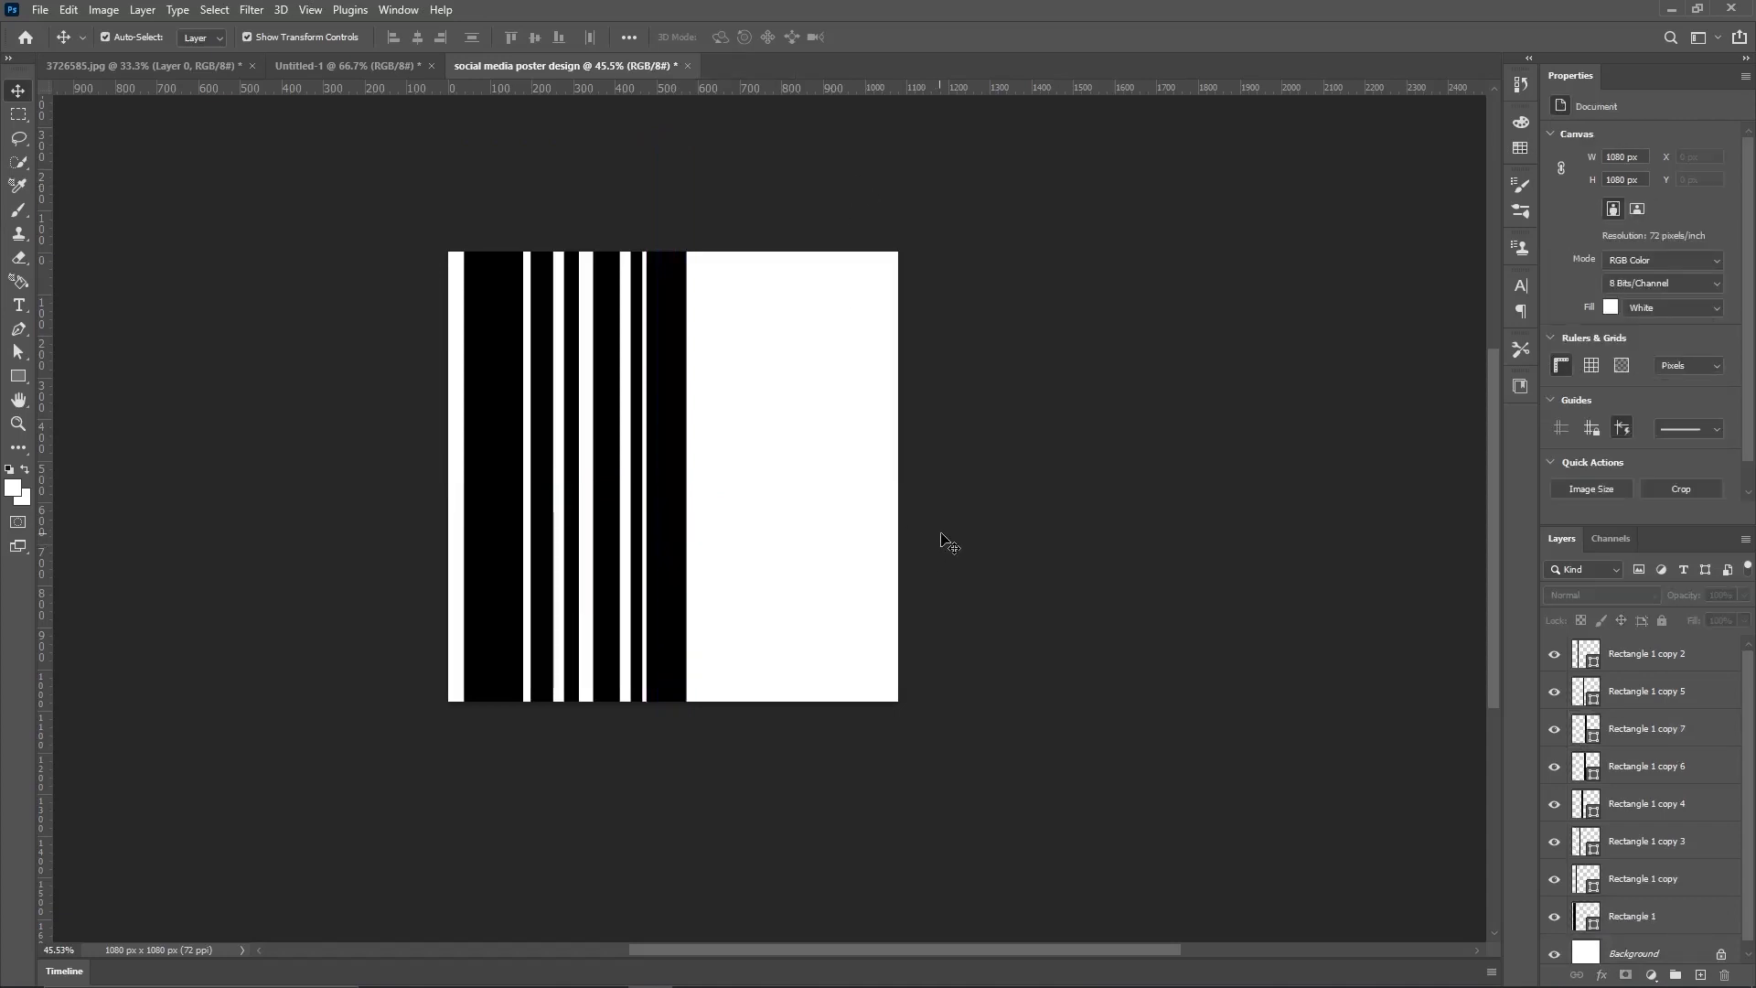
Step: Lower the opacity of all stripe layers to 7% and place a duplicate of the whole set across the canvas's right half
click(1677, 665)
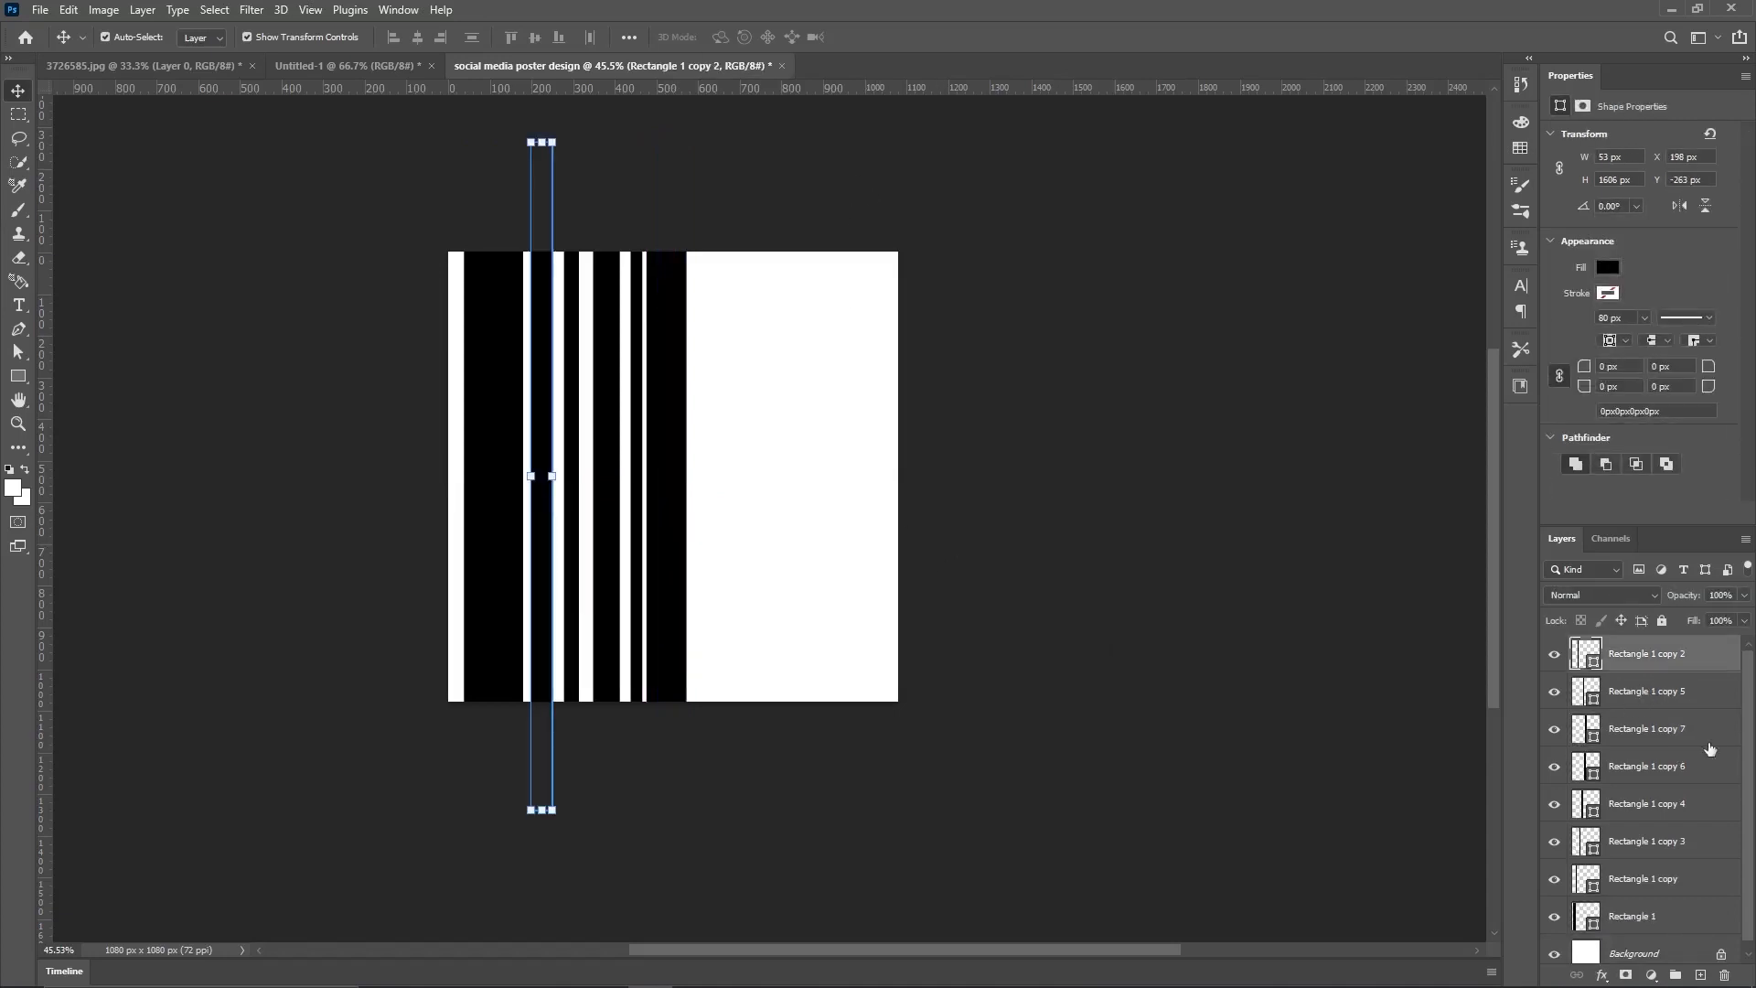
scroll(1709, 748, down, 1)
shift+click(1660, 908)
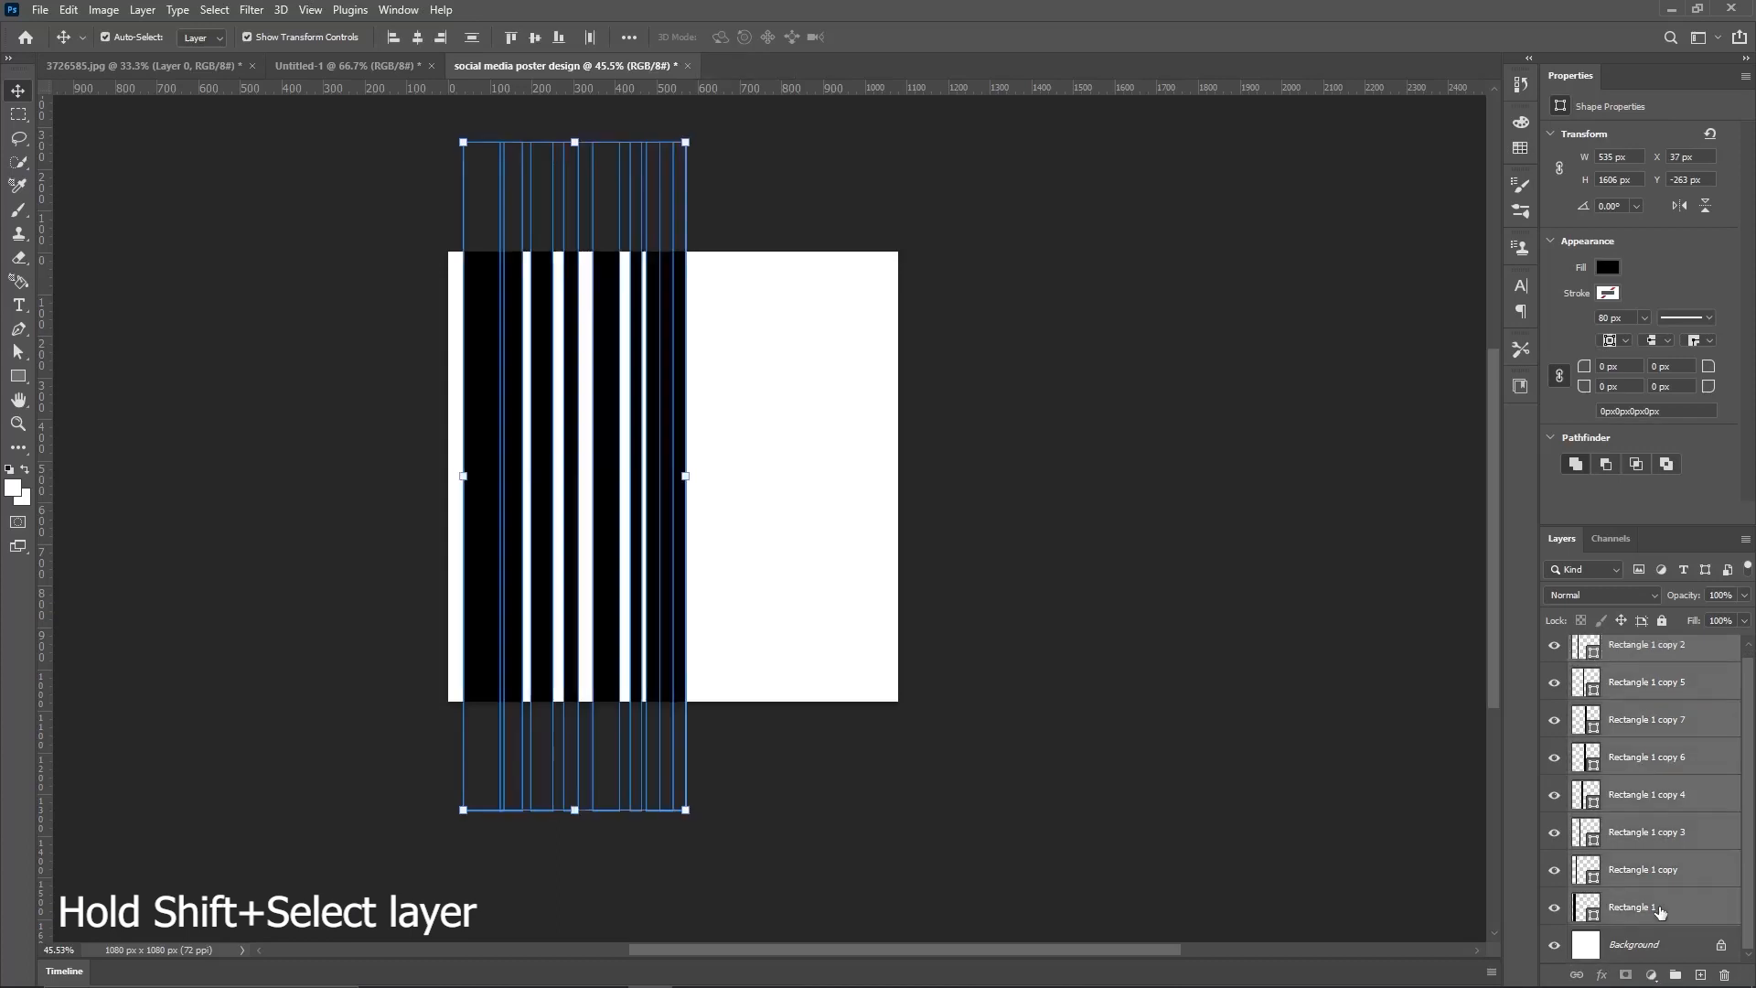
click(1746, 597)
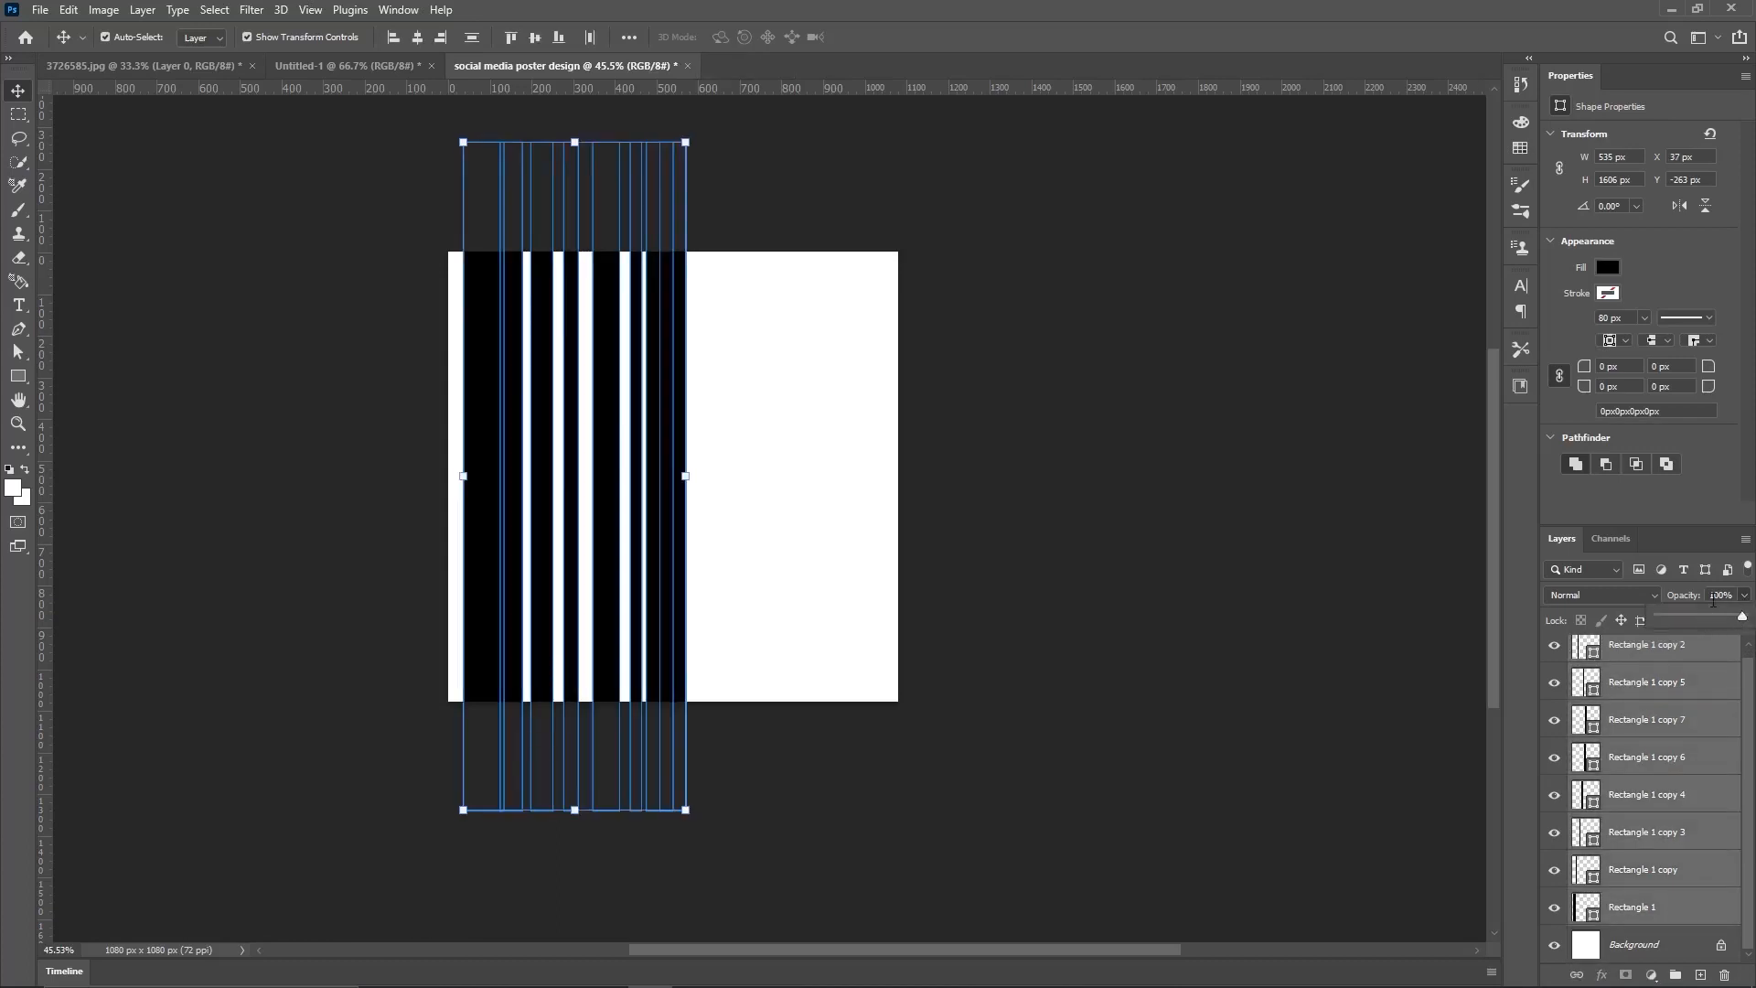
click(1713, 595)
text(7)
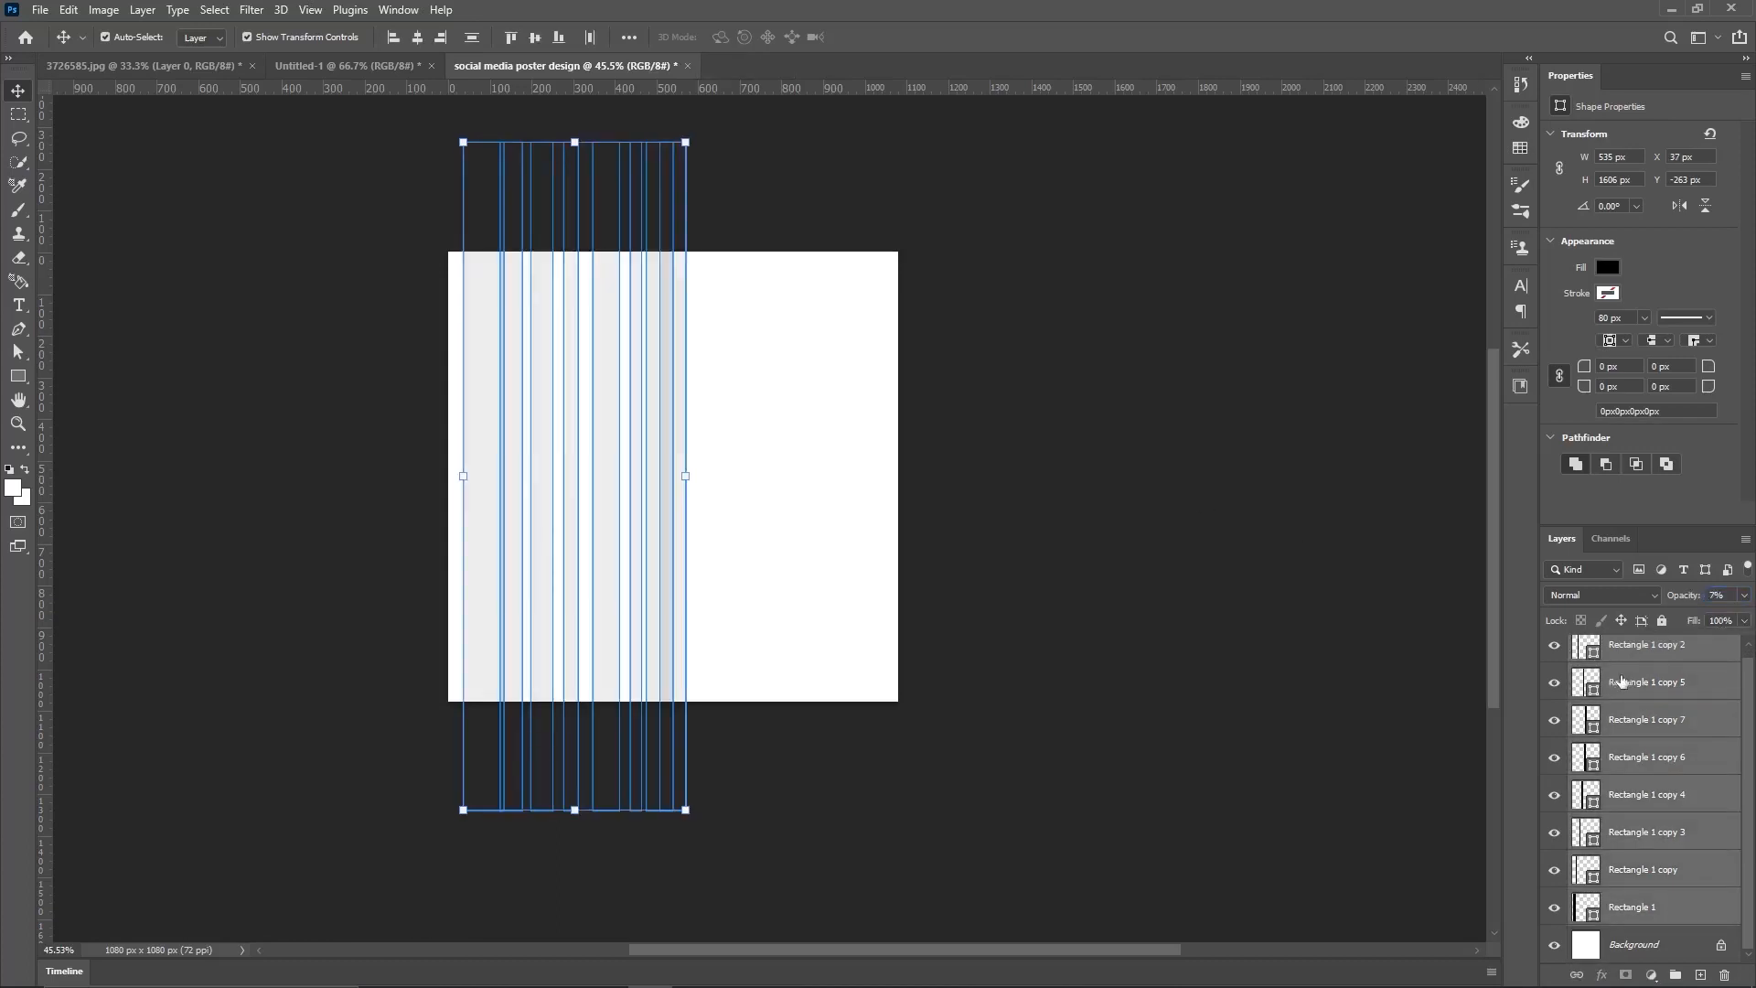
key(ctrl+j)
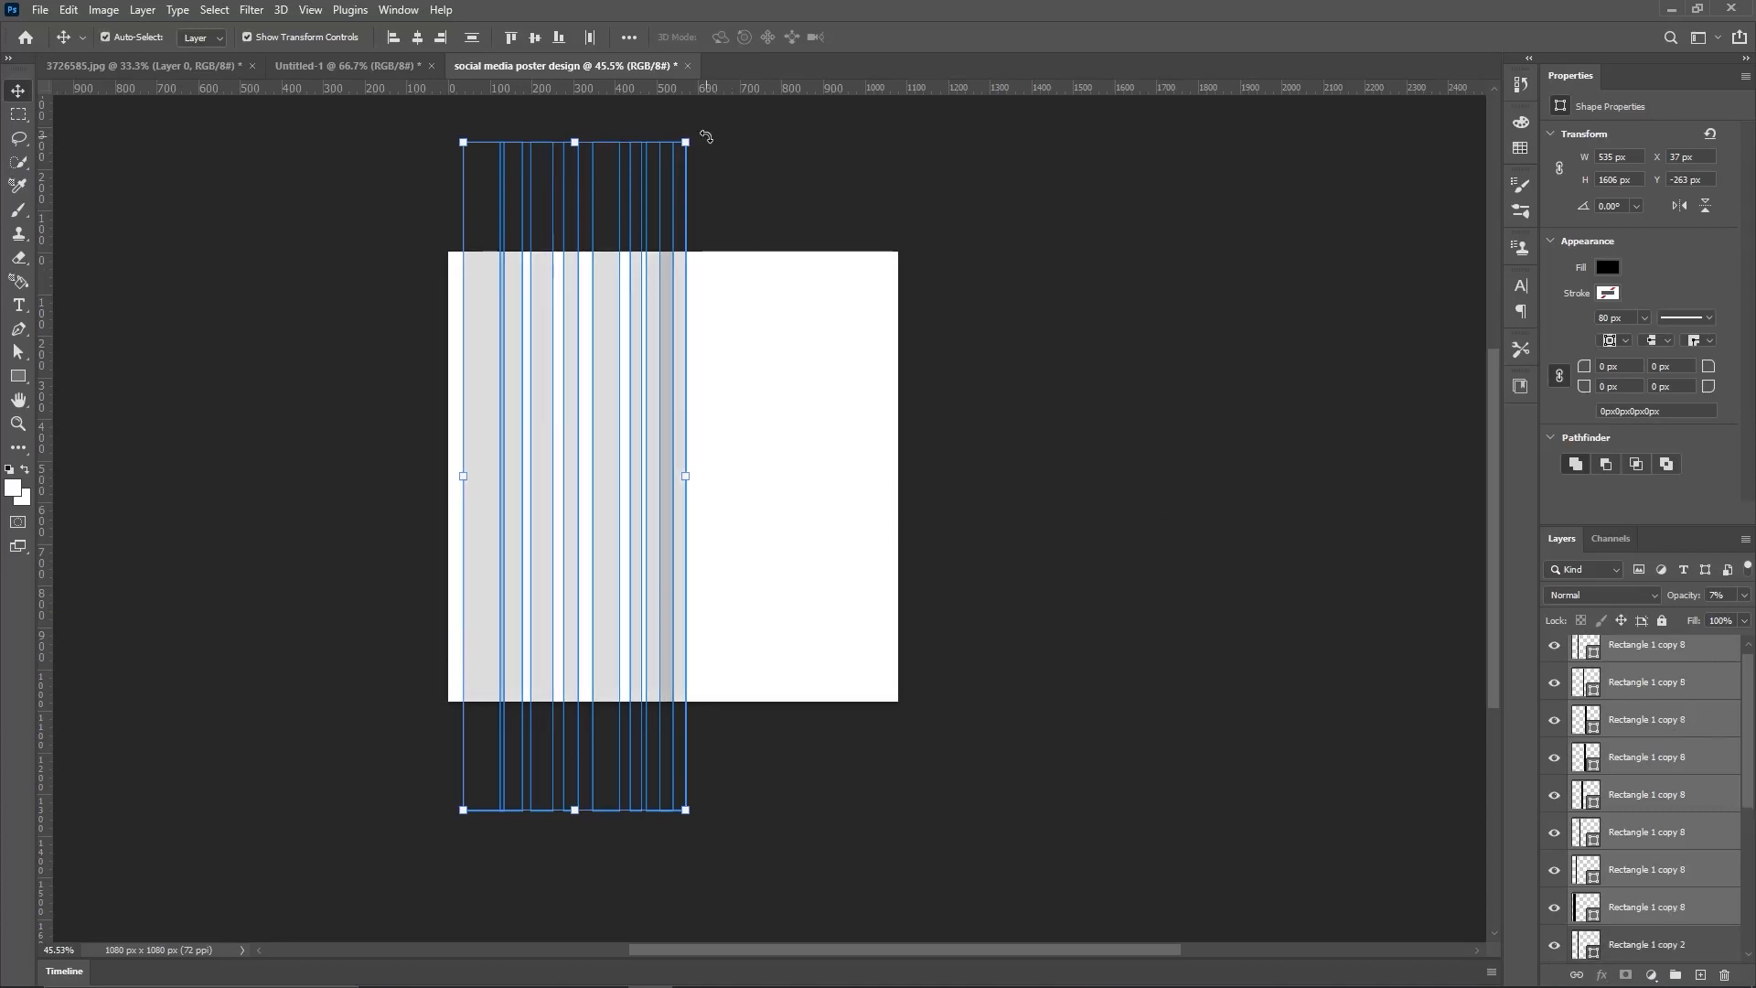
drag(602, 422, 840, 420)
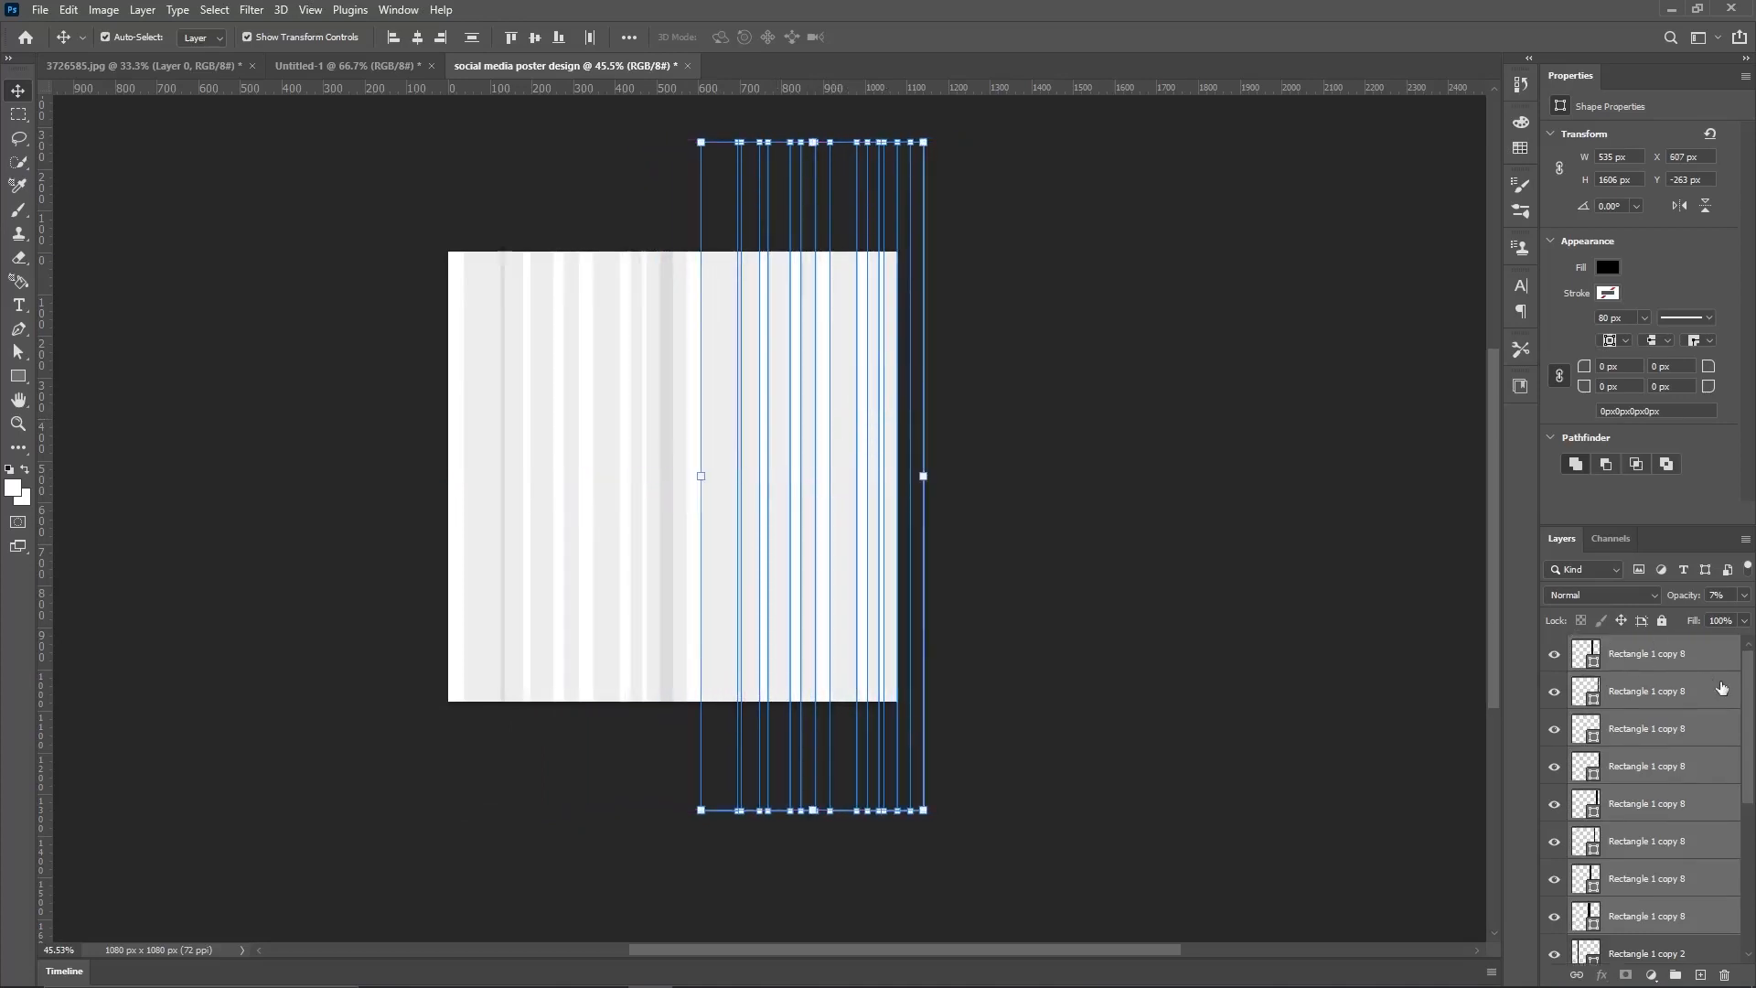
drag(1748, 746, 1749, 914)
shift+click(1694, 915)
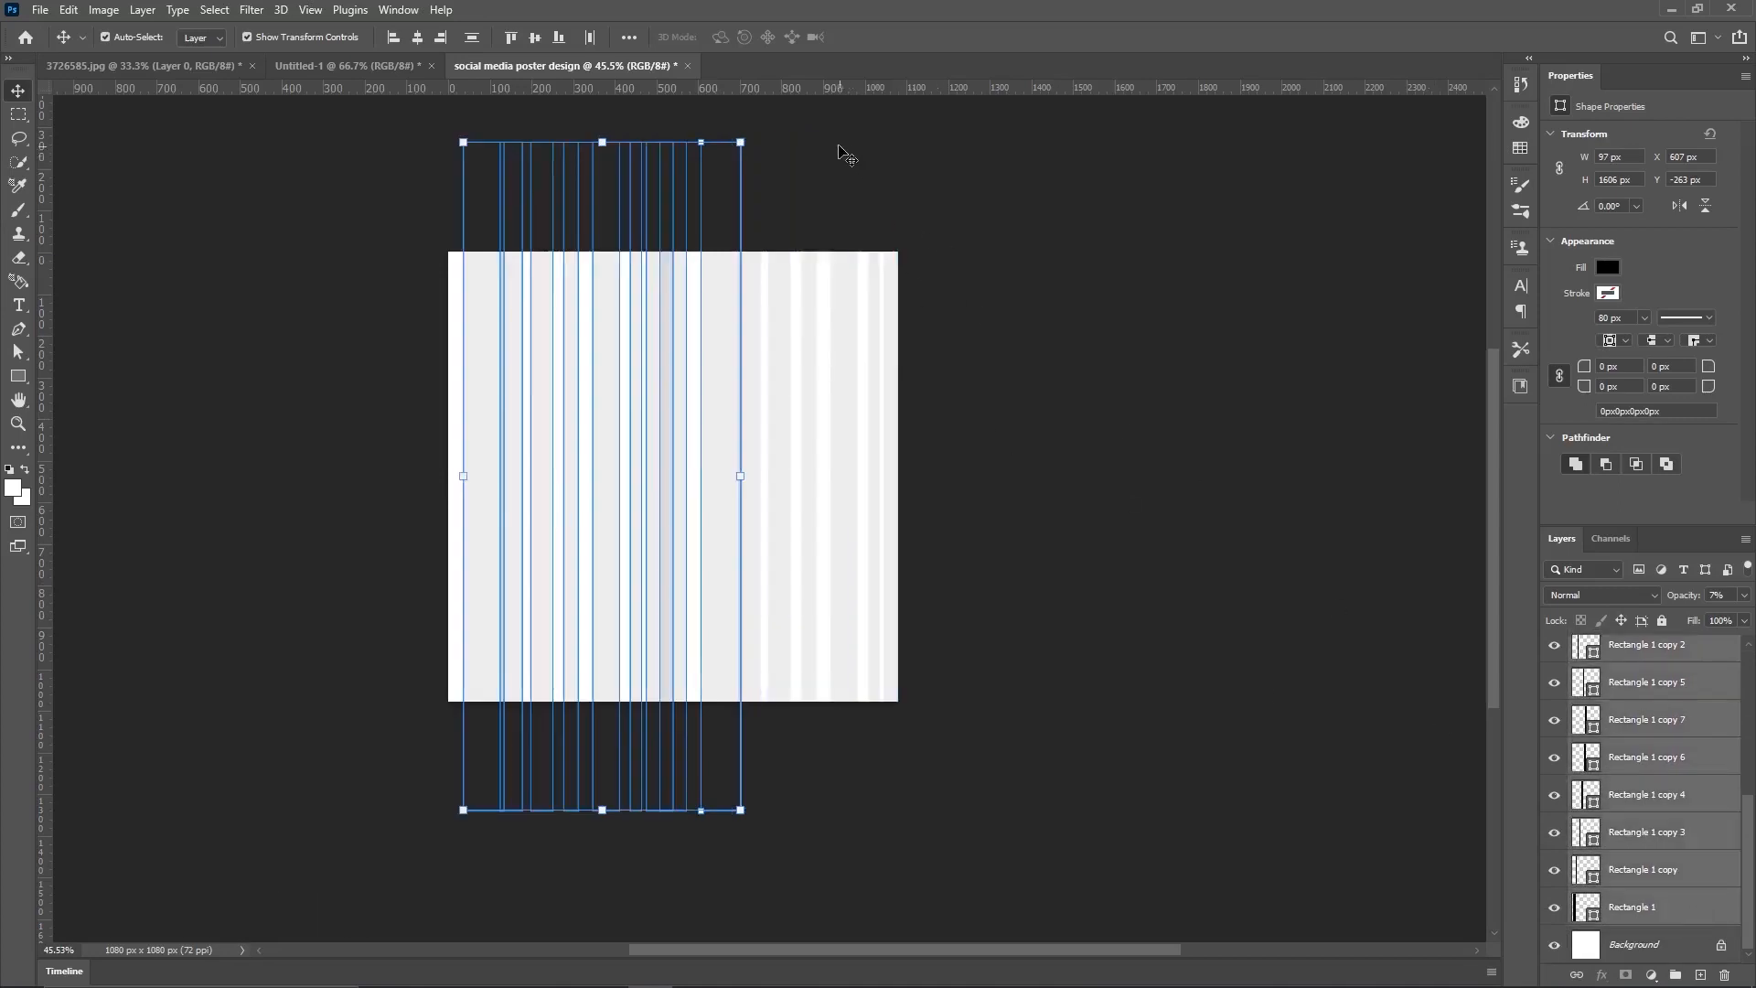
click(871, 208)
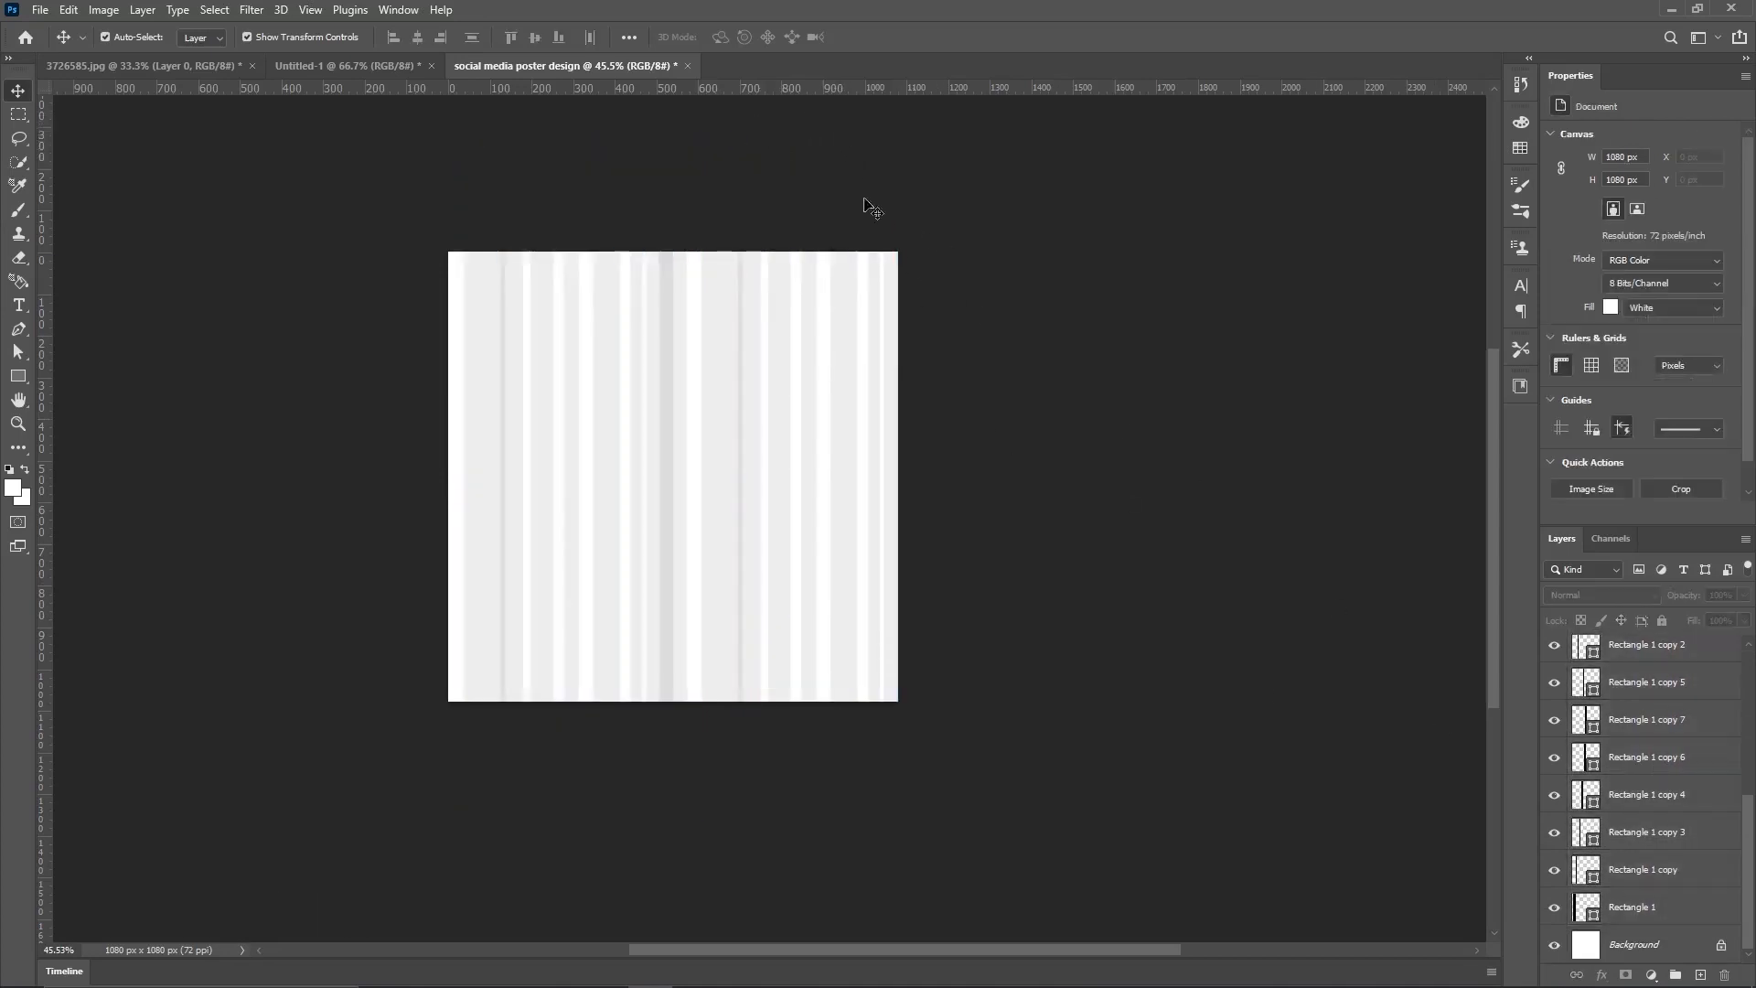
Step: Group all the stripe layers, from the topmost copy down to Rectangle 1
drag(1752, 834, 1749, 682)
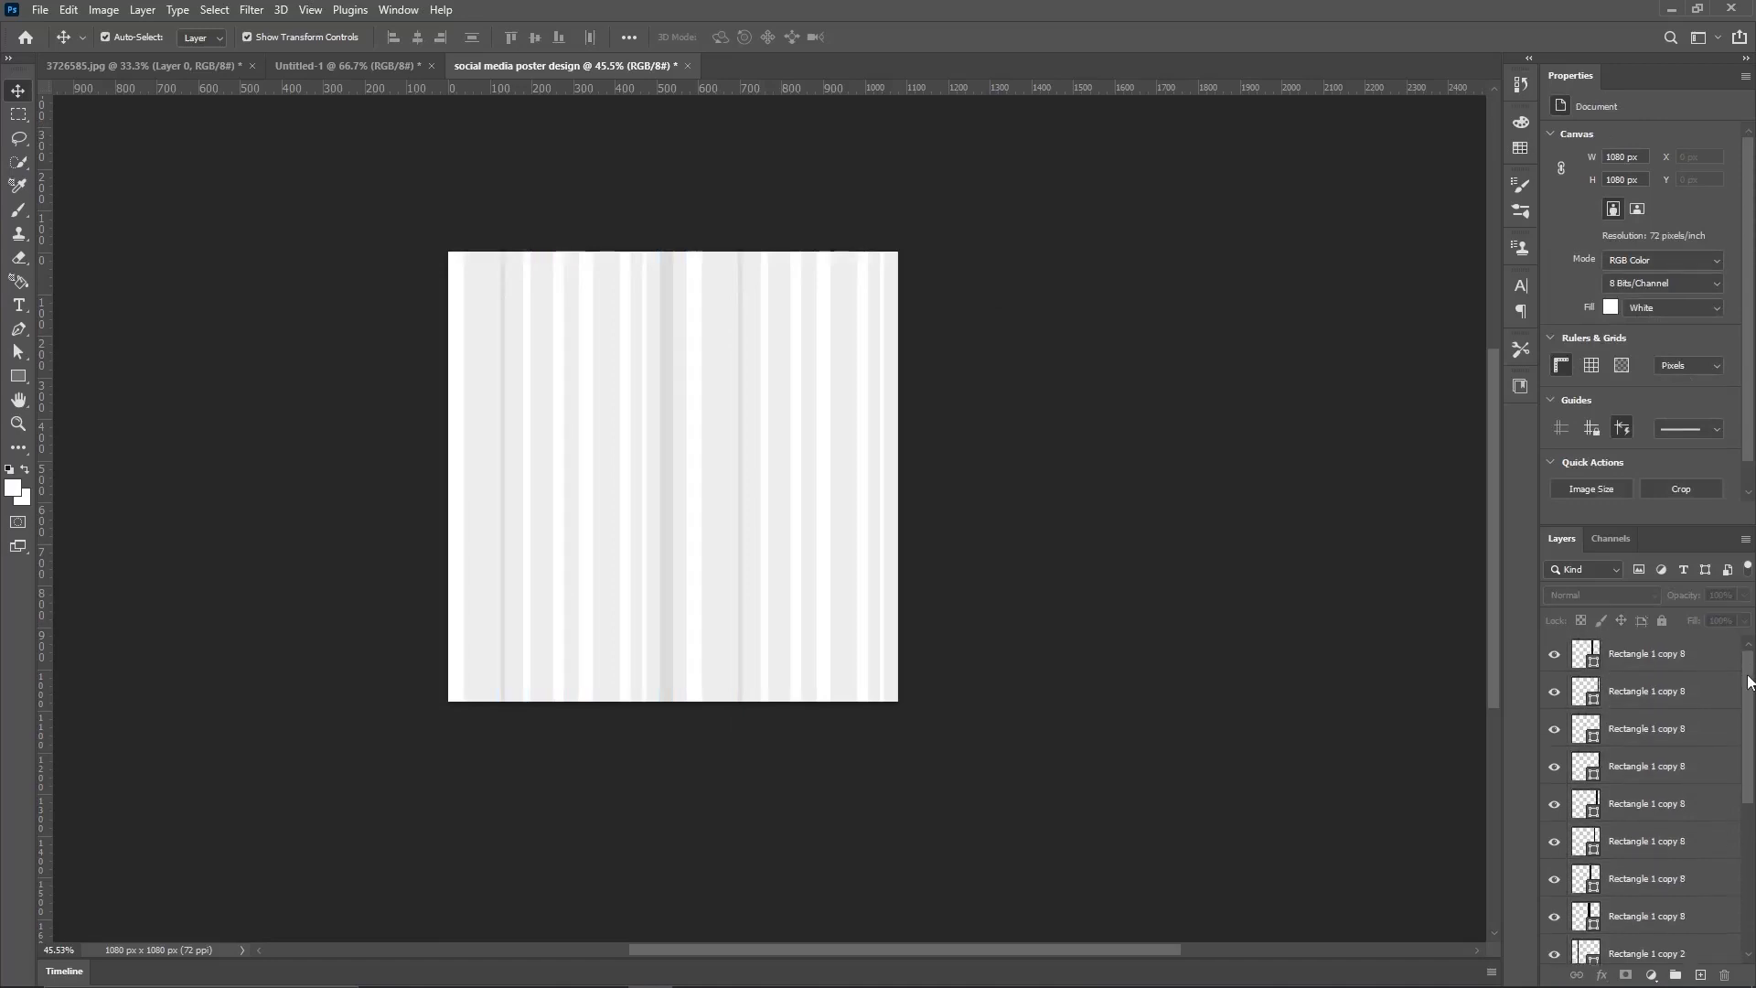
click(1705, 669)
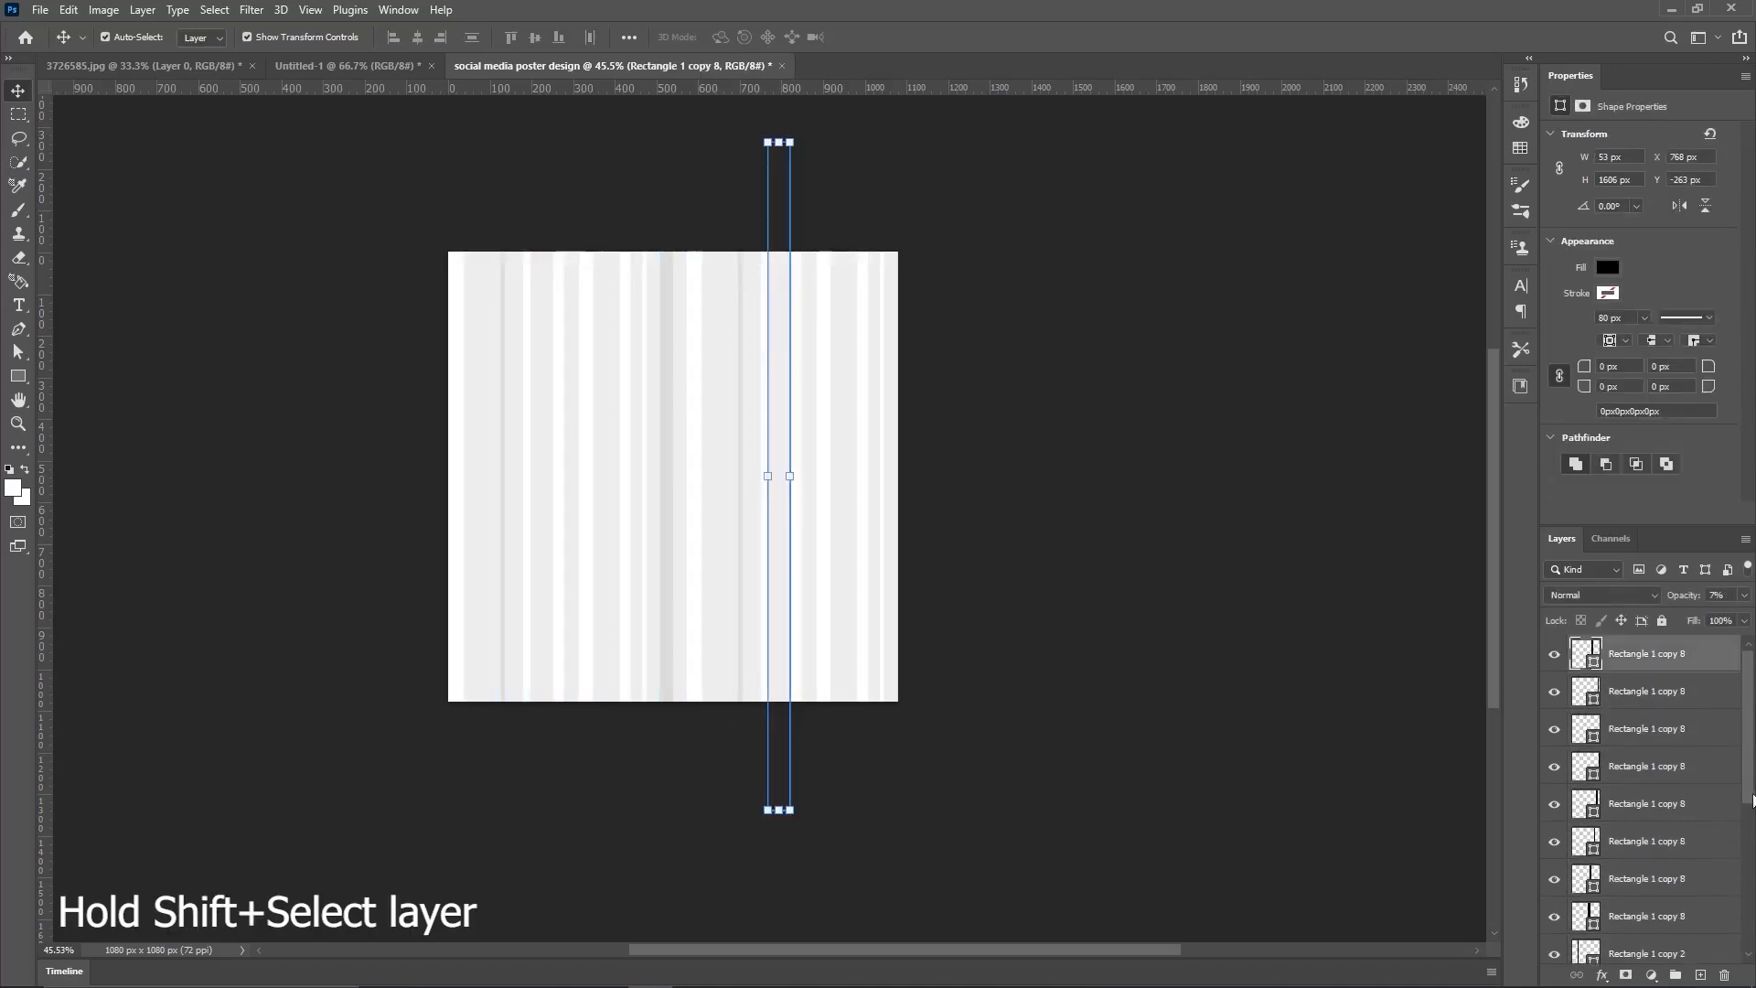
drag(1749, 748, 1751, 892)
shift+click(1686, 912)
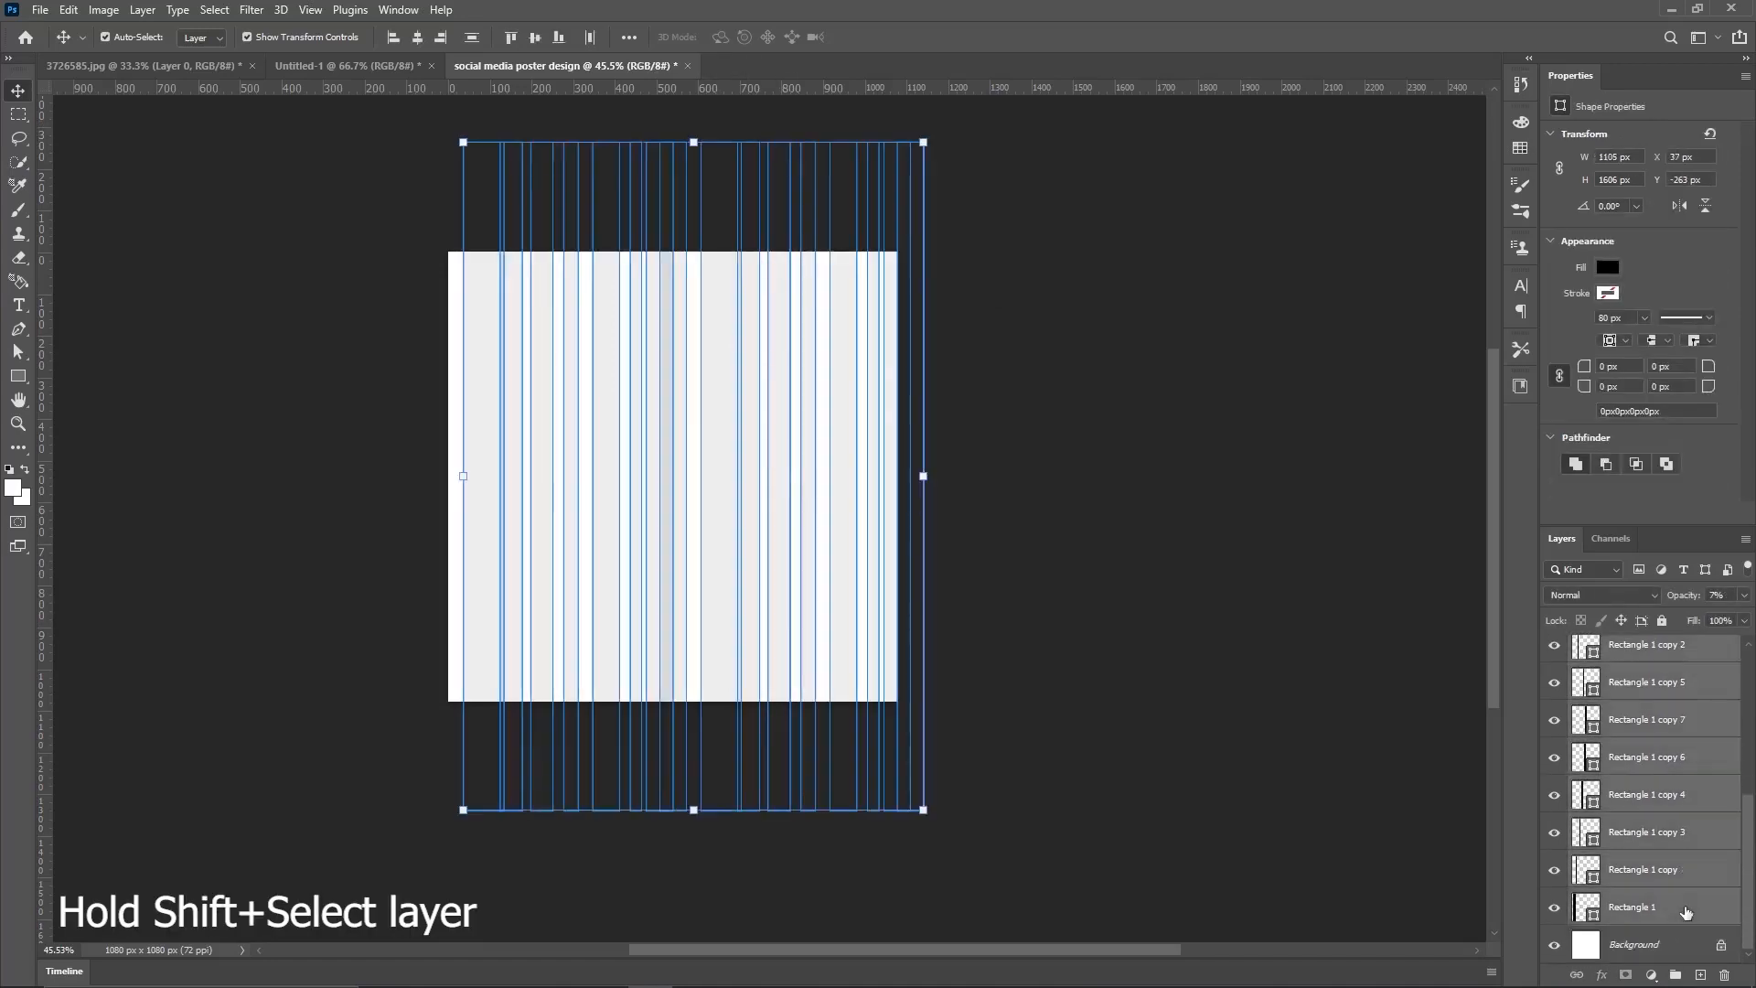
key(ctrl+g)
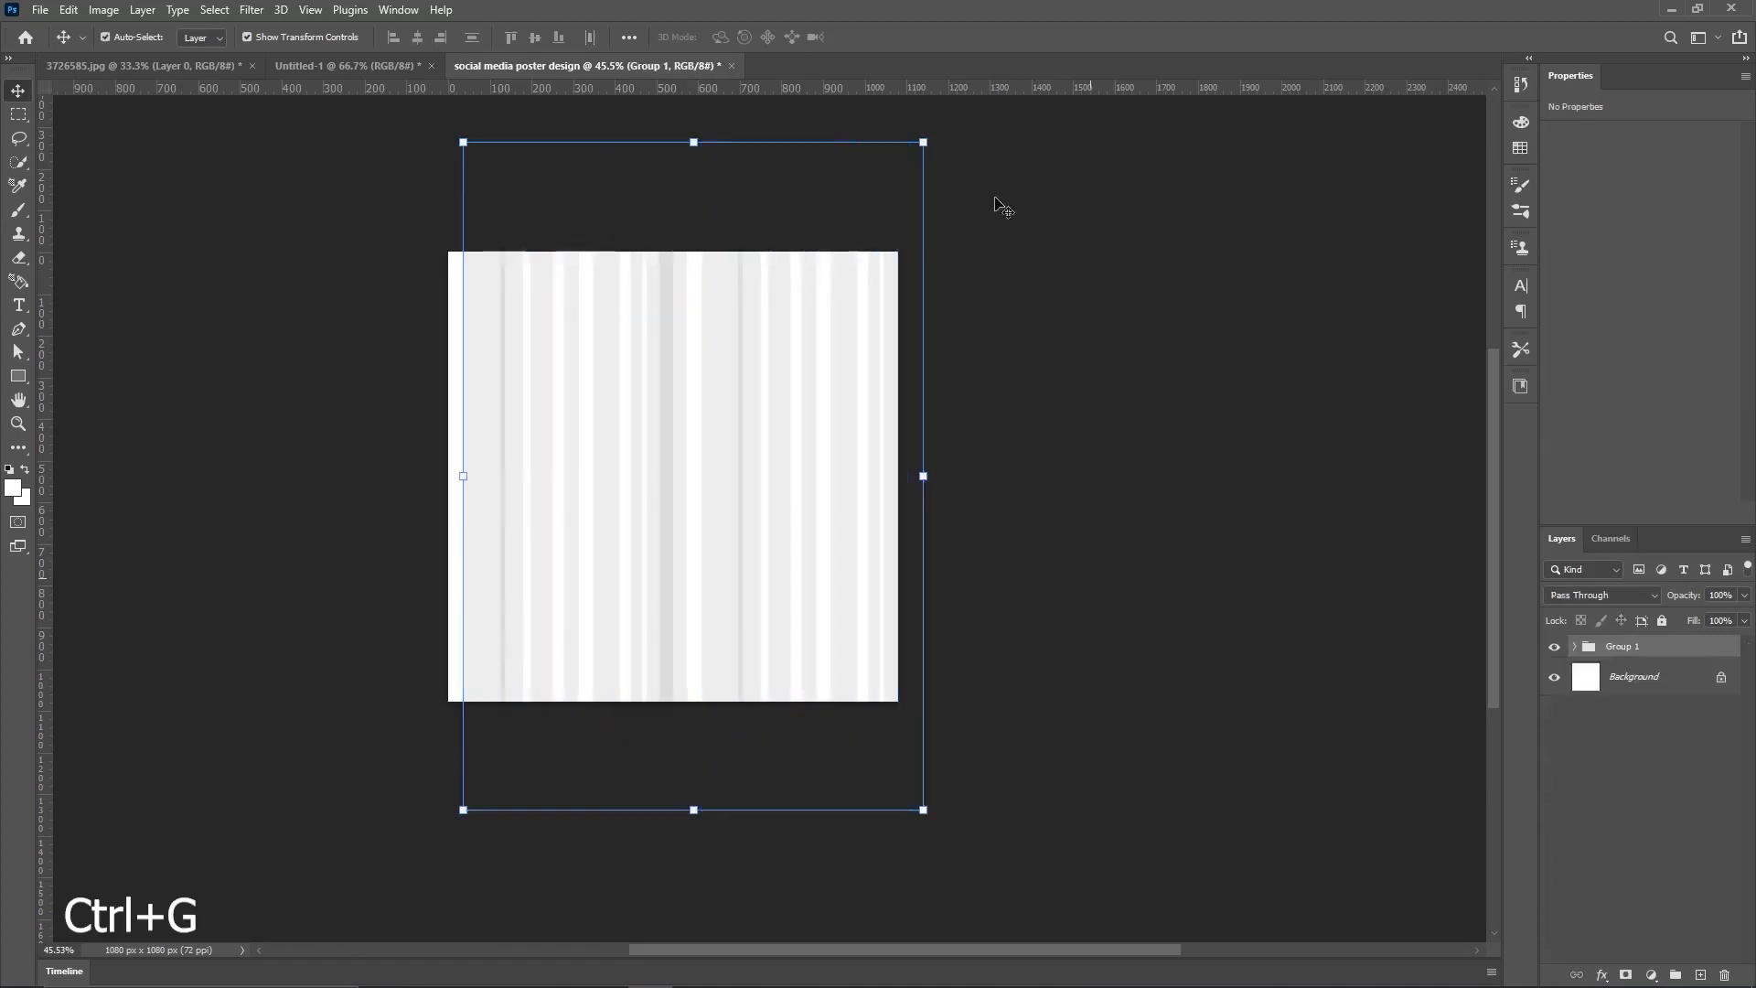
Step: Rotate the stripe group 45 degrees and duplicate one wide diagonal stripe into the canvas's empty lower-right corner
drag(945, 137, 1129, 456)
click(906, 36)
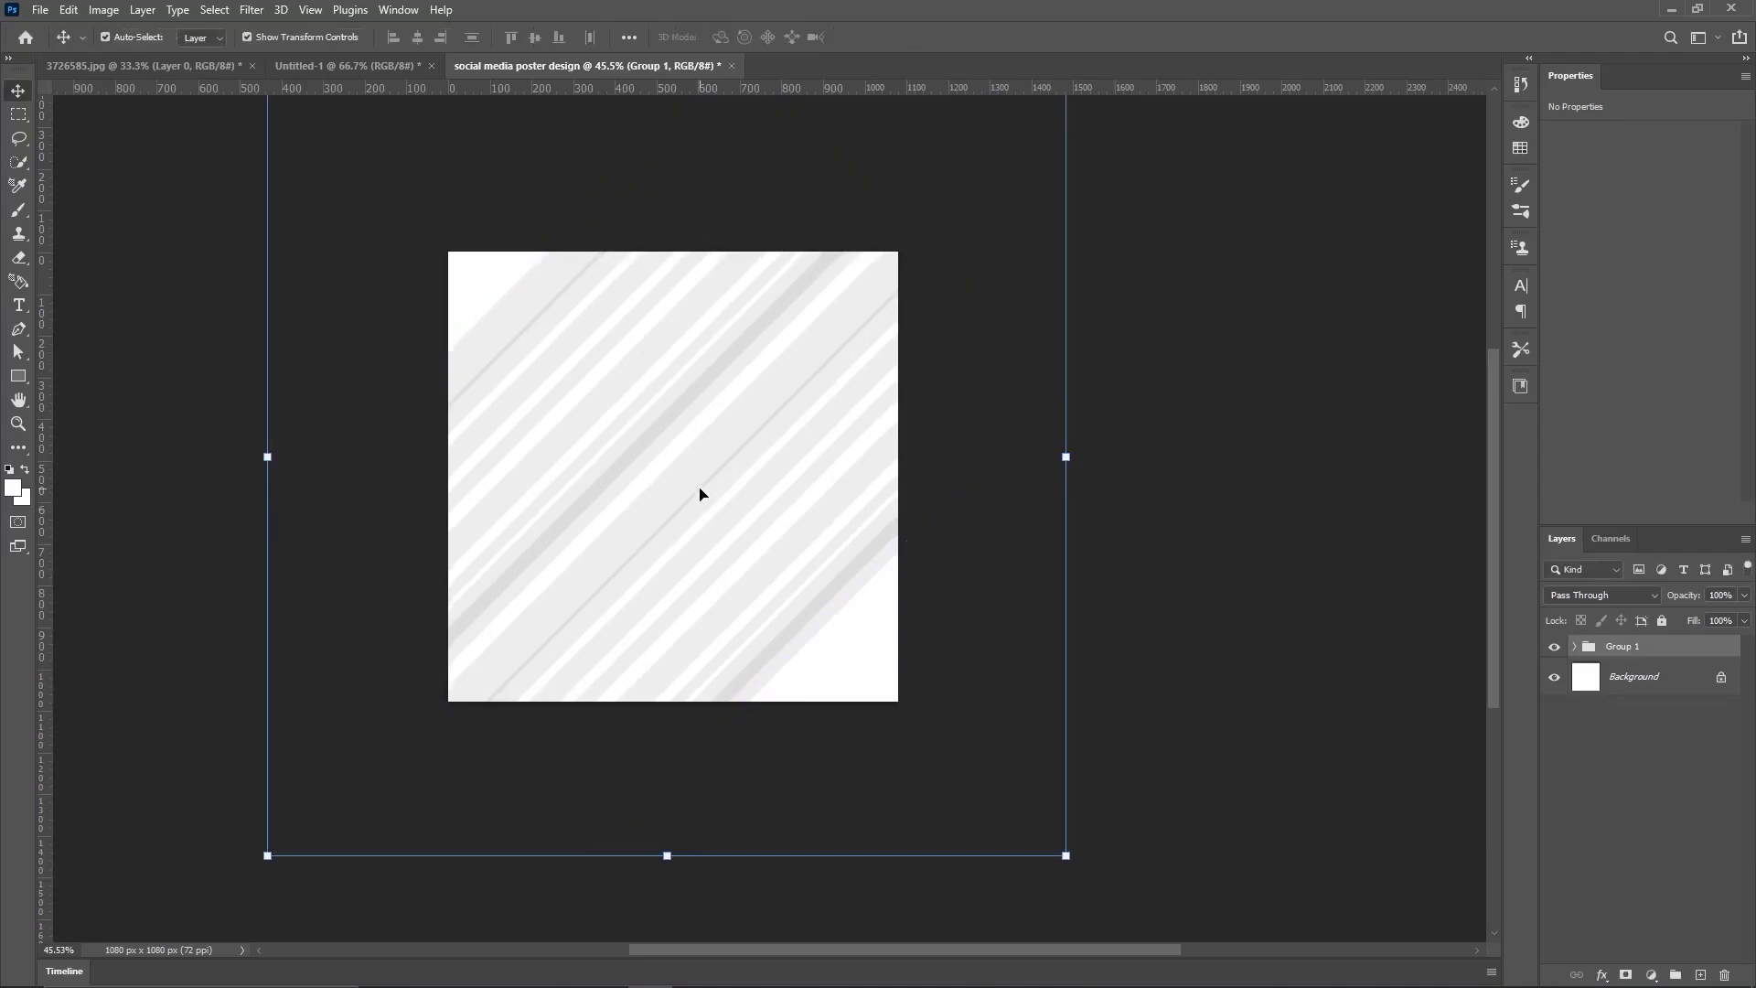
alt+click(700, 466)
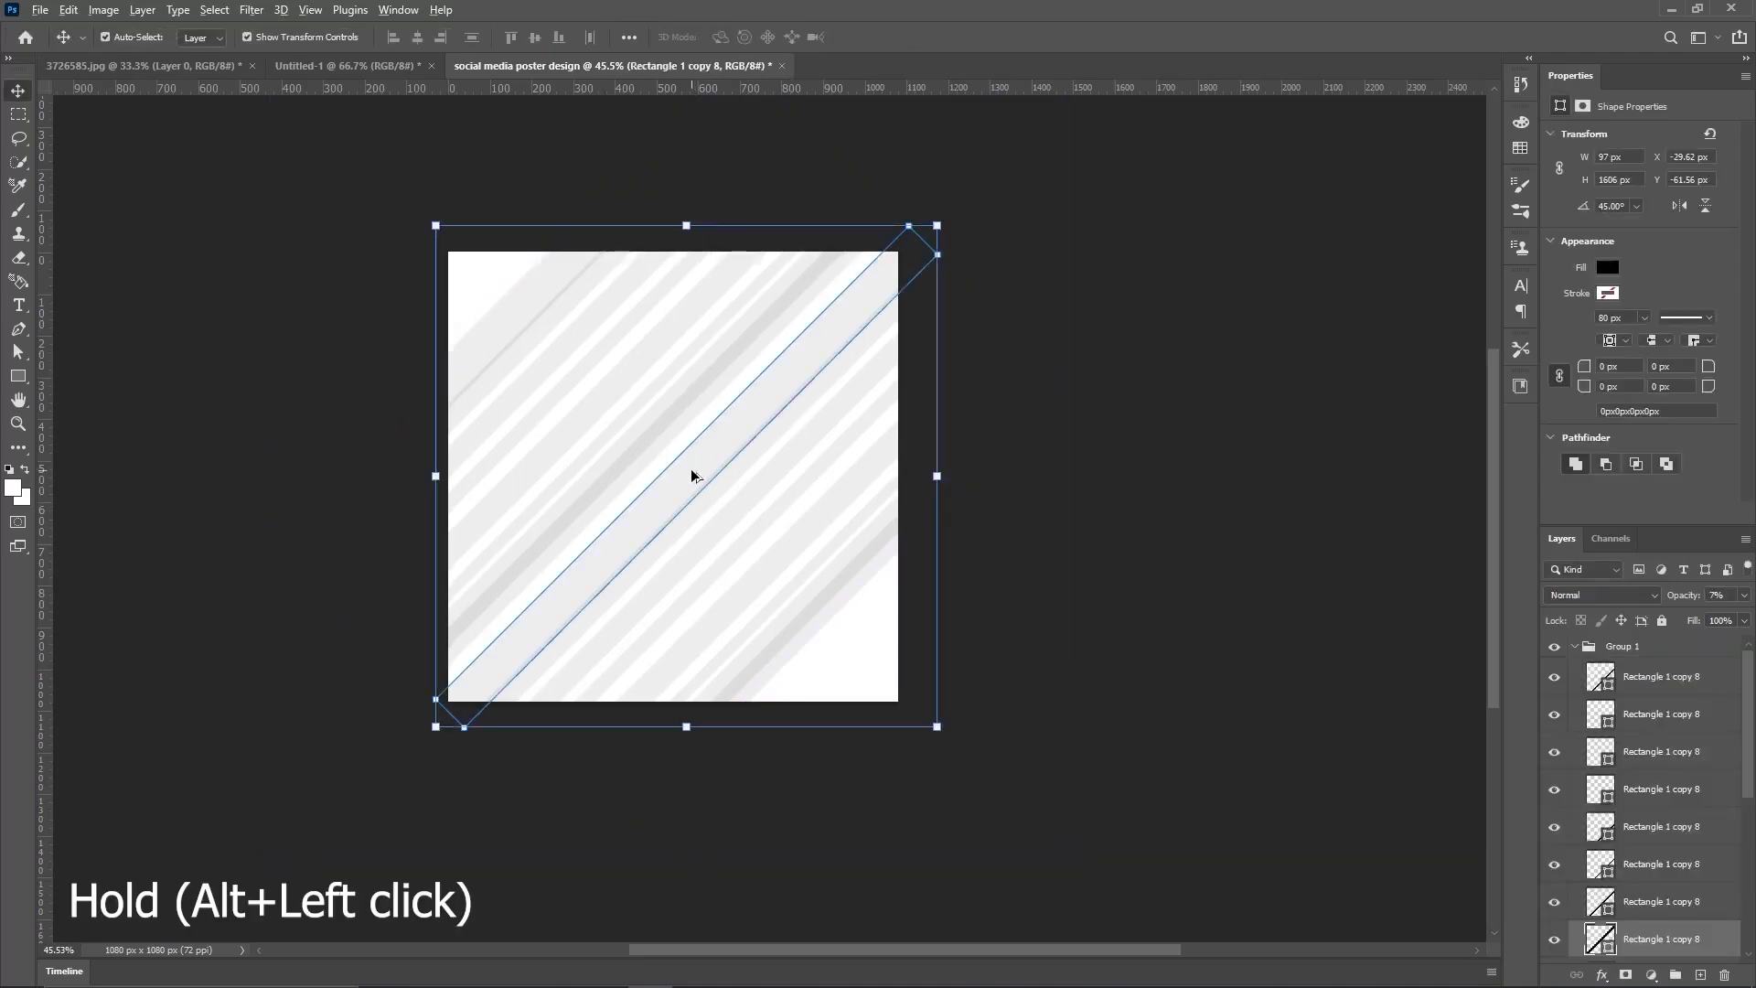
drag(692, 475, 909, 639)
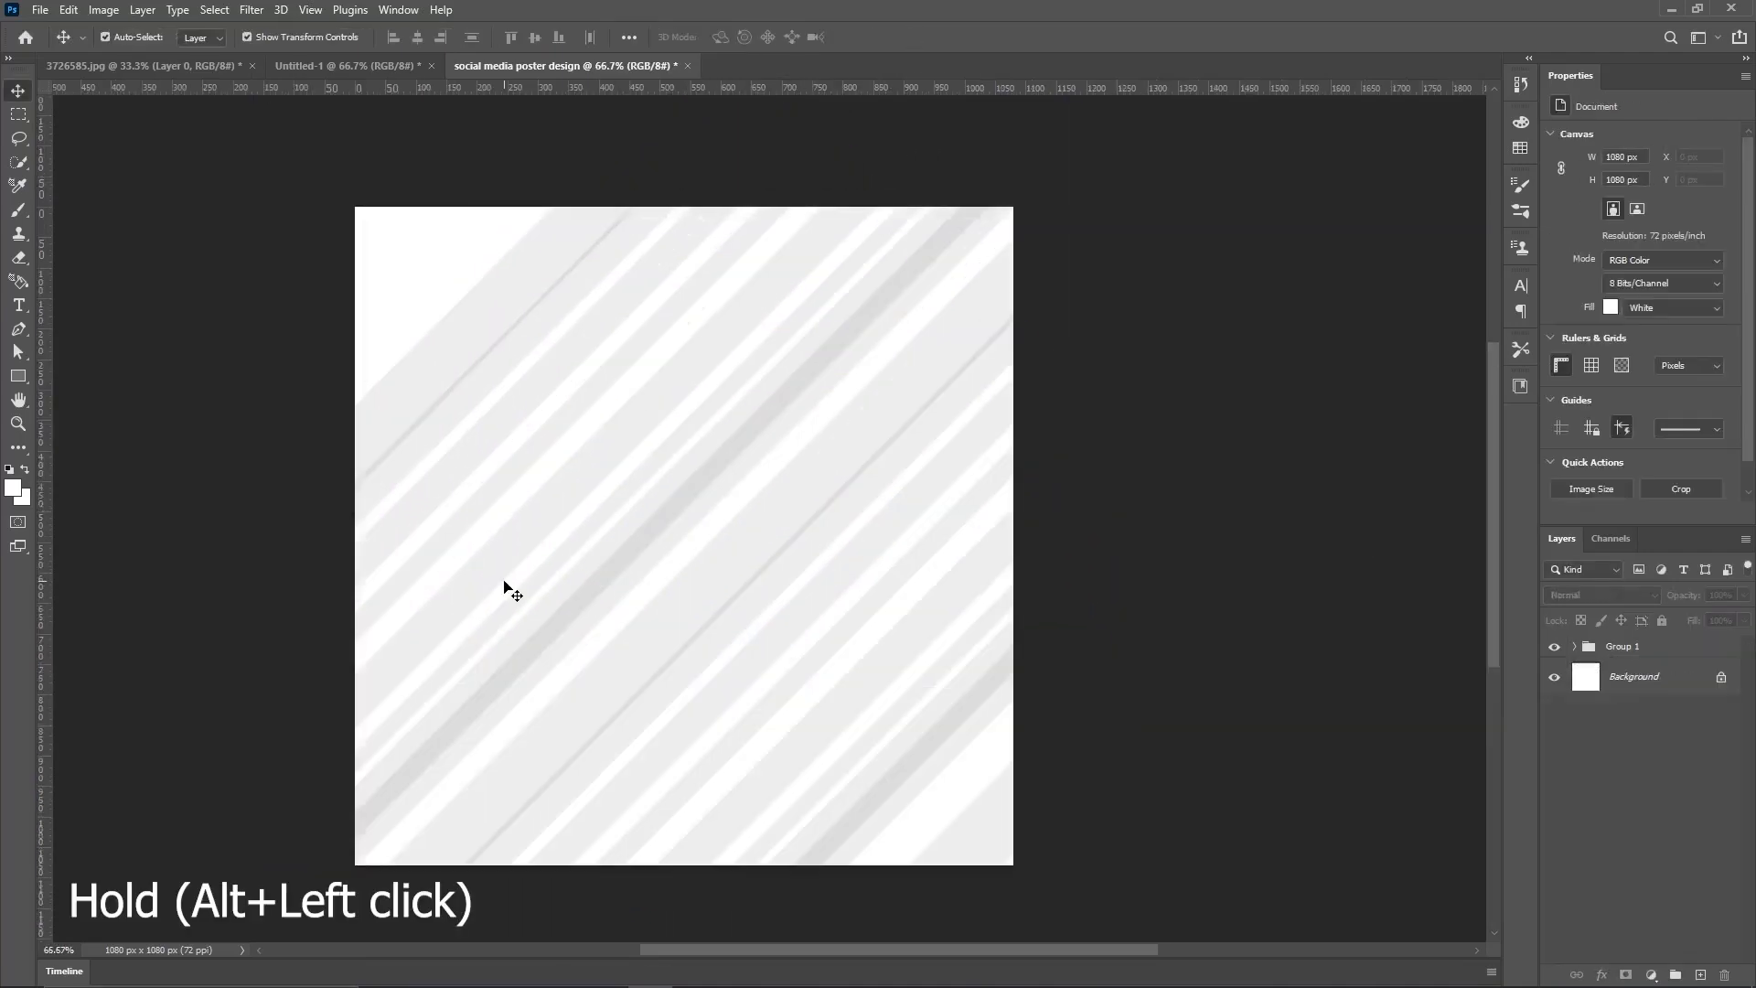
Step: Set the Rectangle tool's fill to the blue color 1874bd
click(18, 376)
click(46, 375)
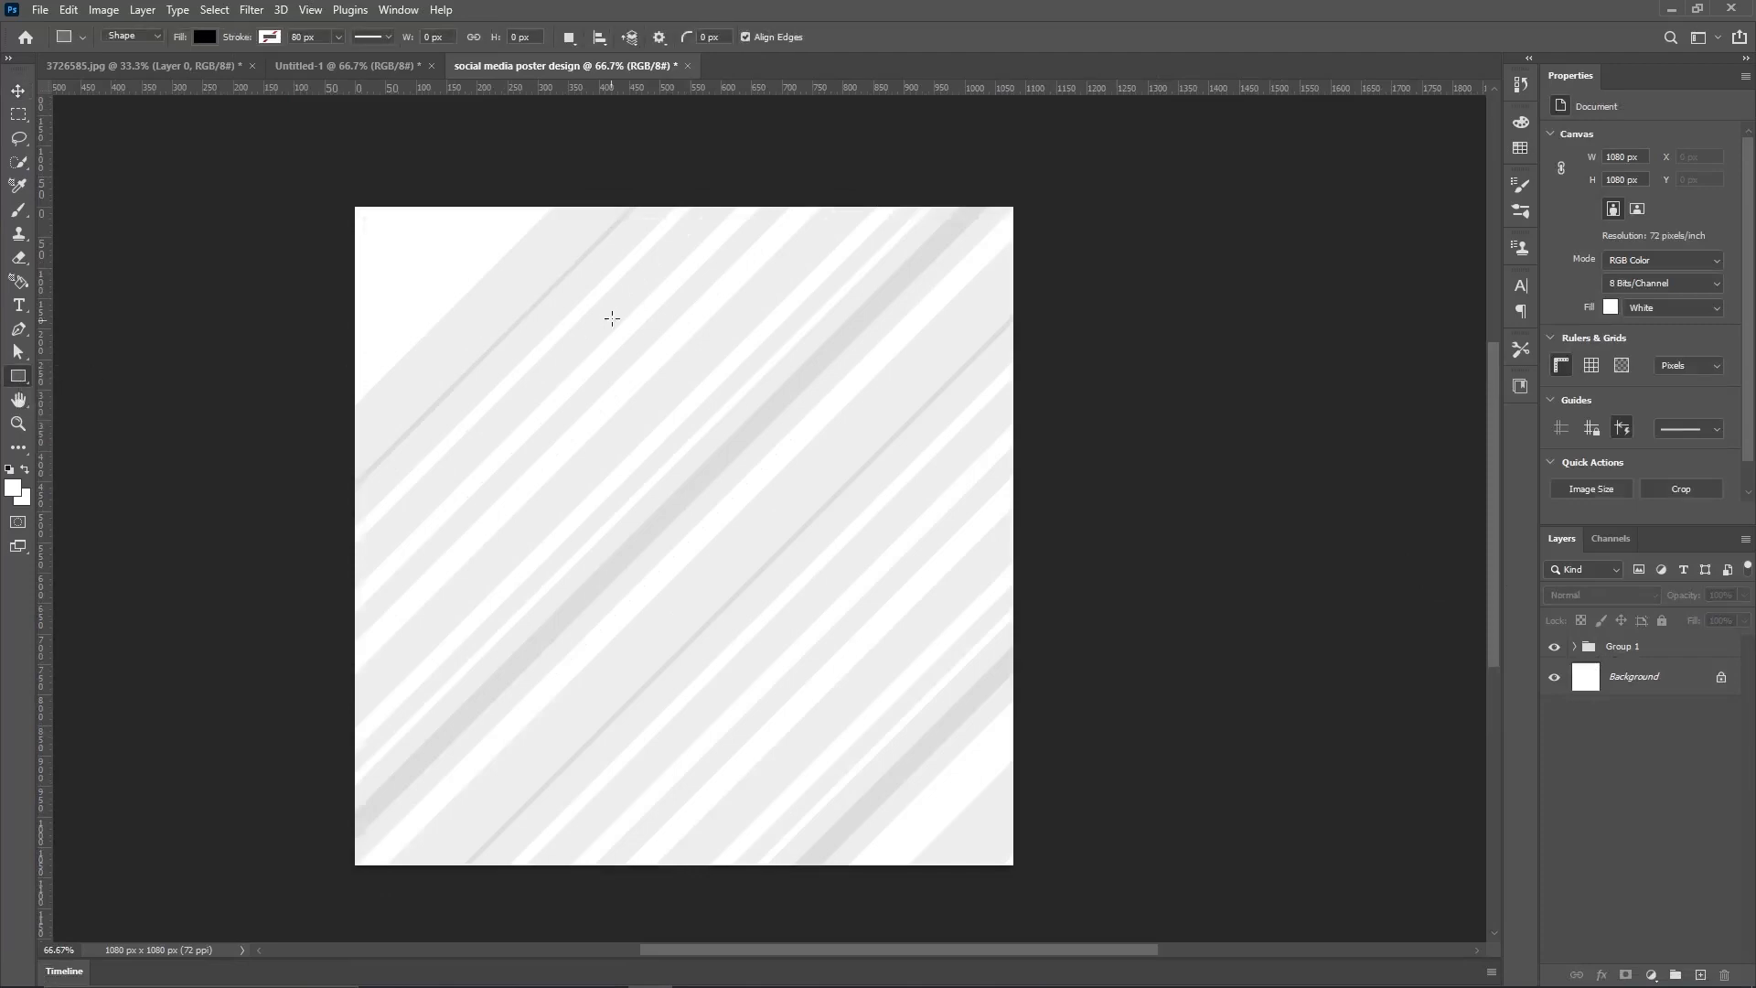
click(211, 36)
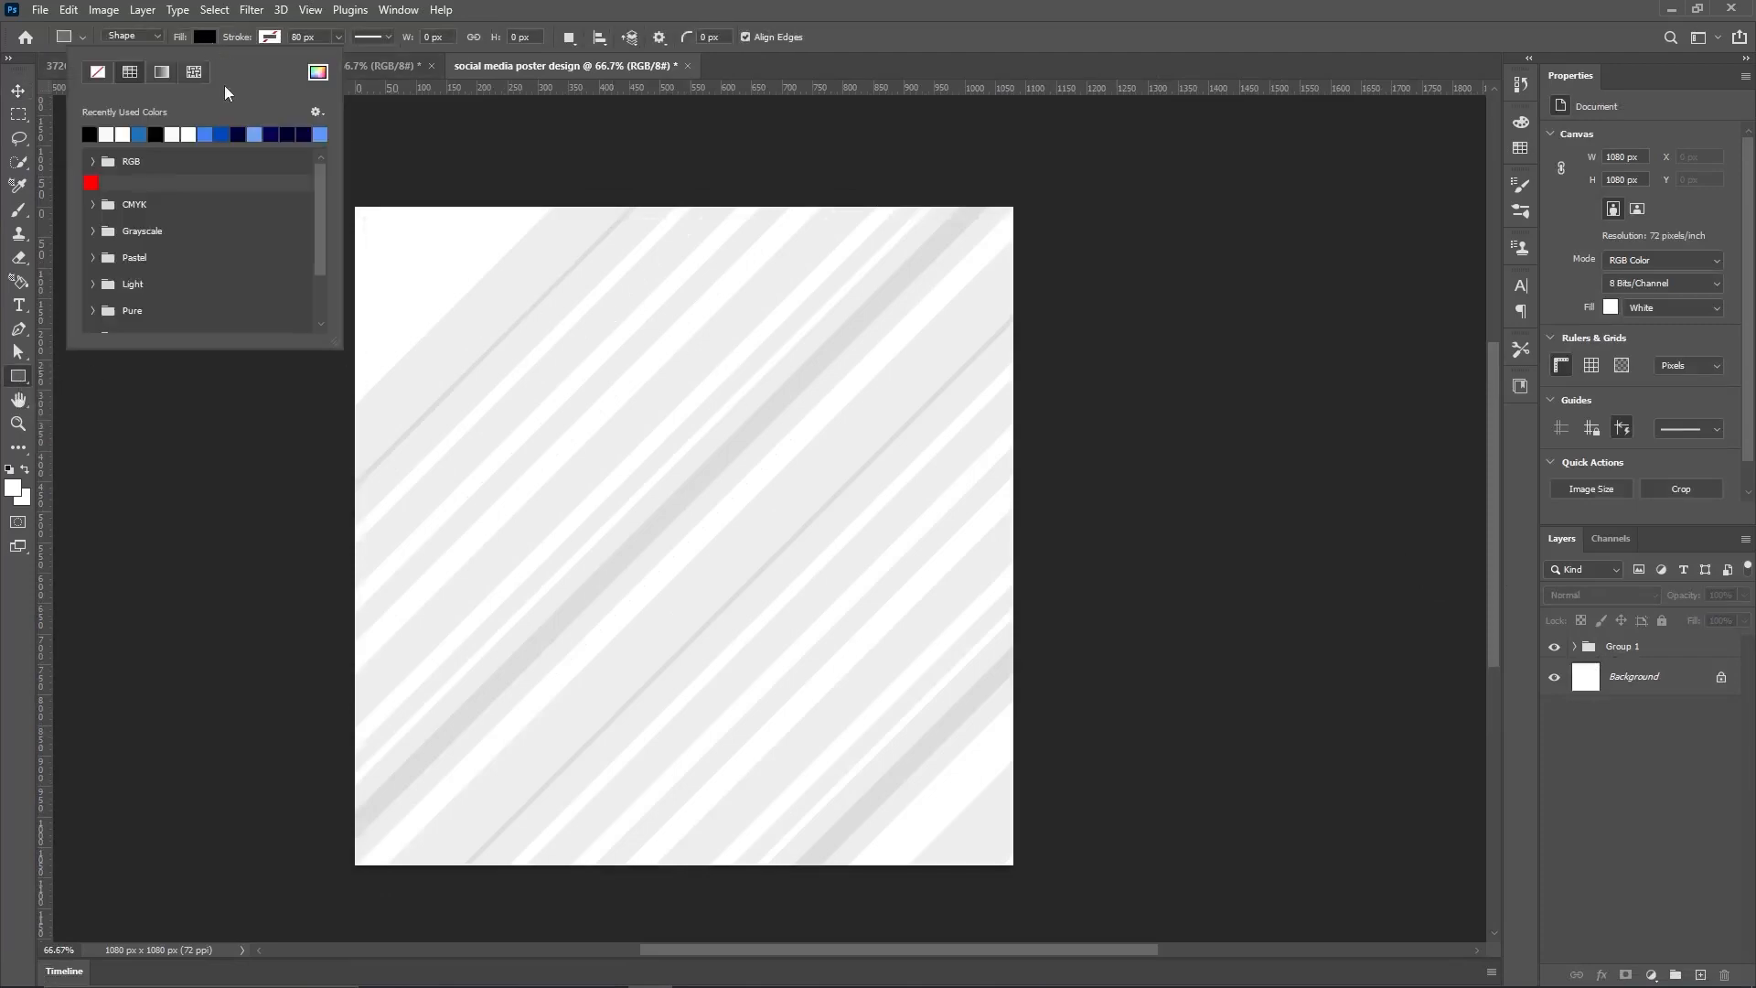
click(318, 71)
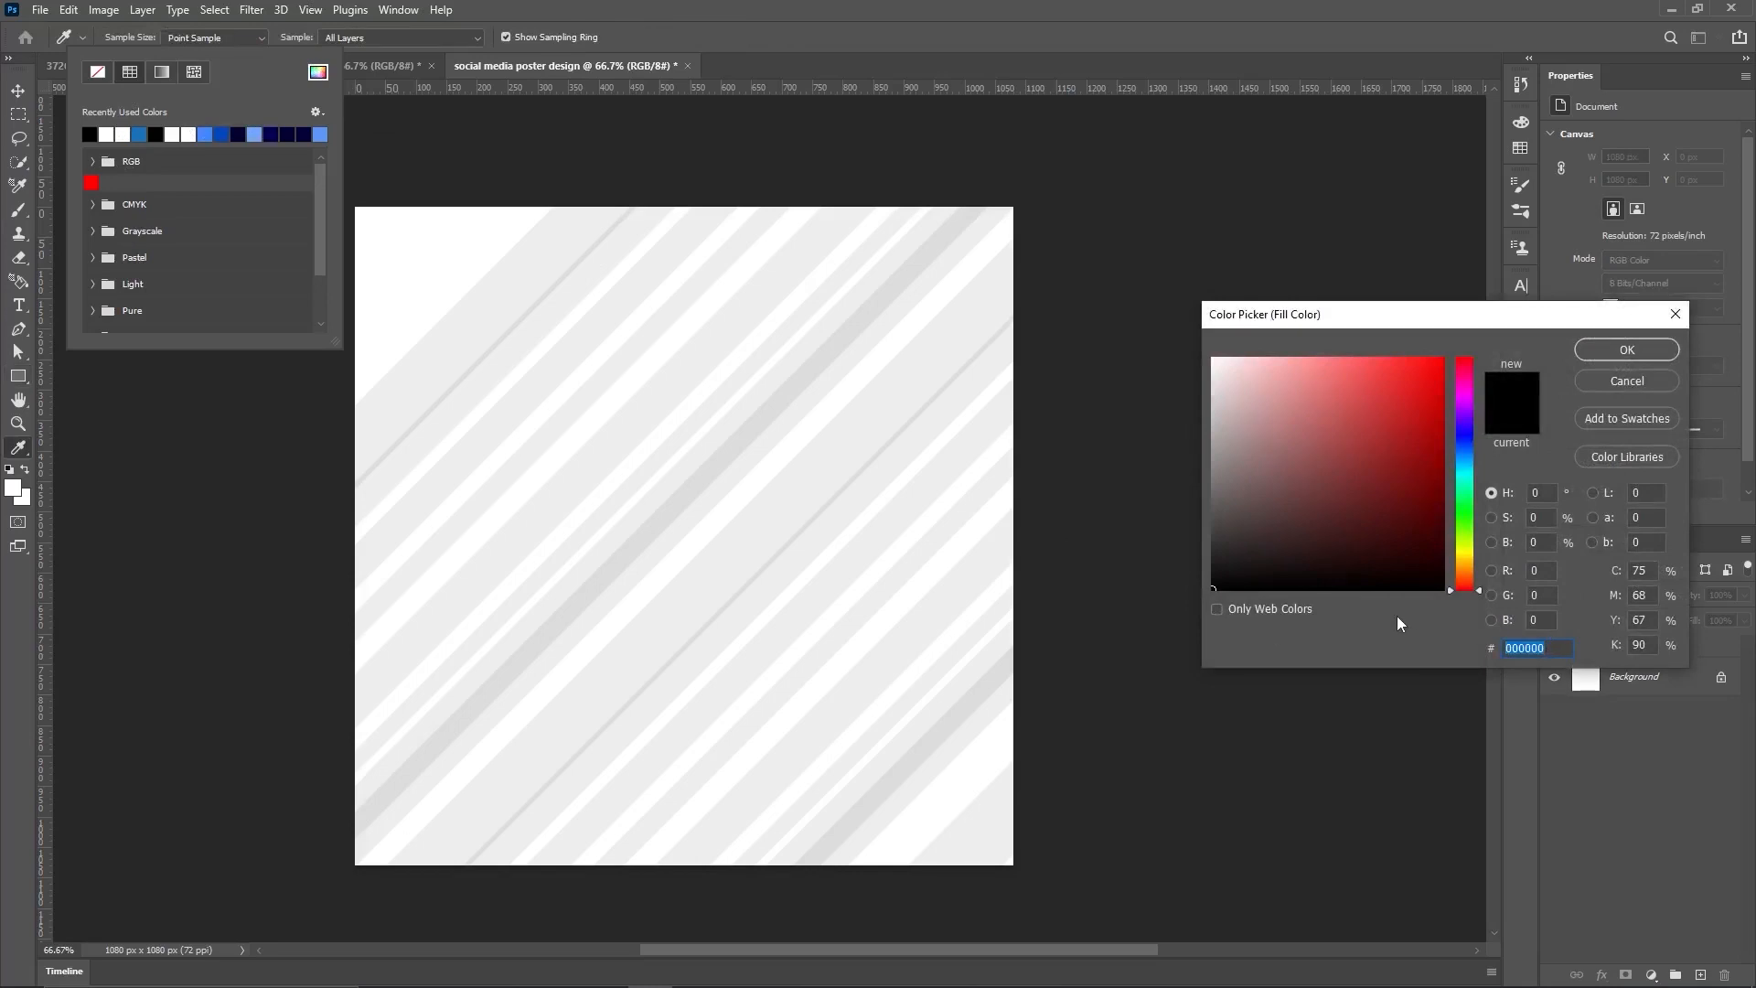
text(1874bd)
click(1600, 349)
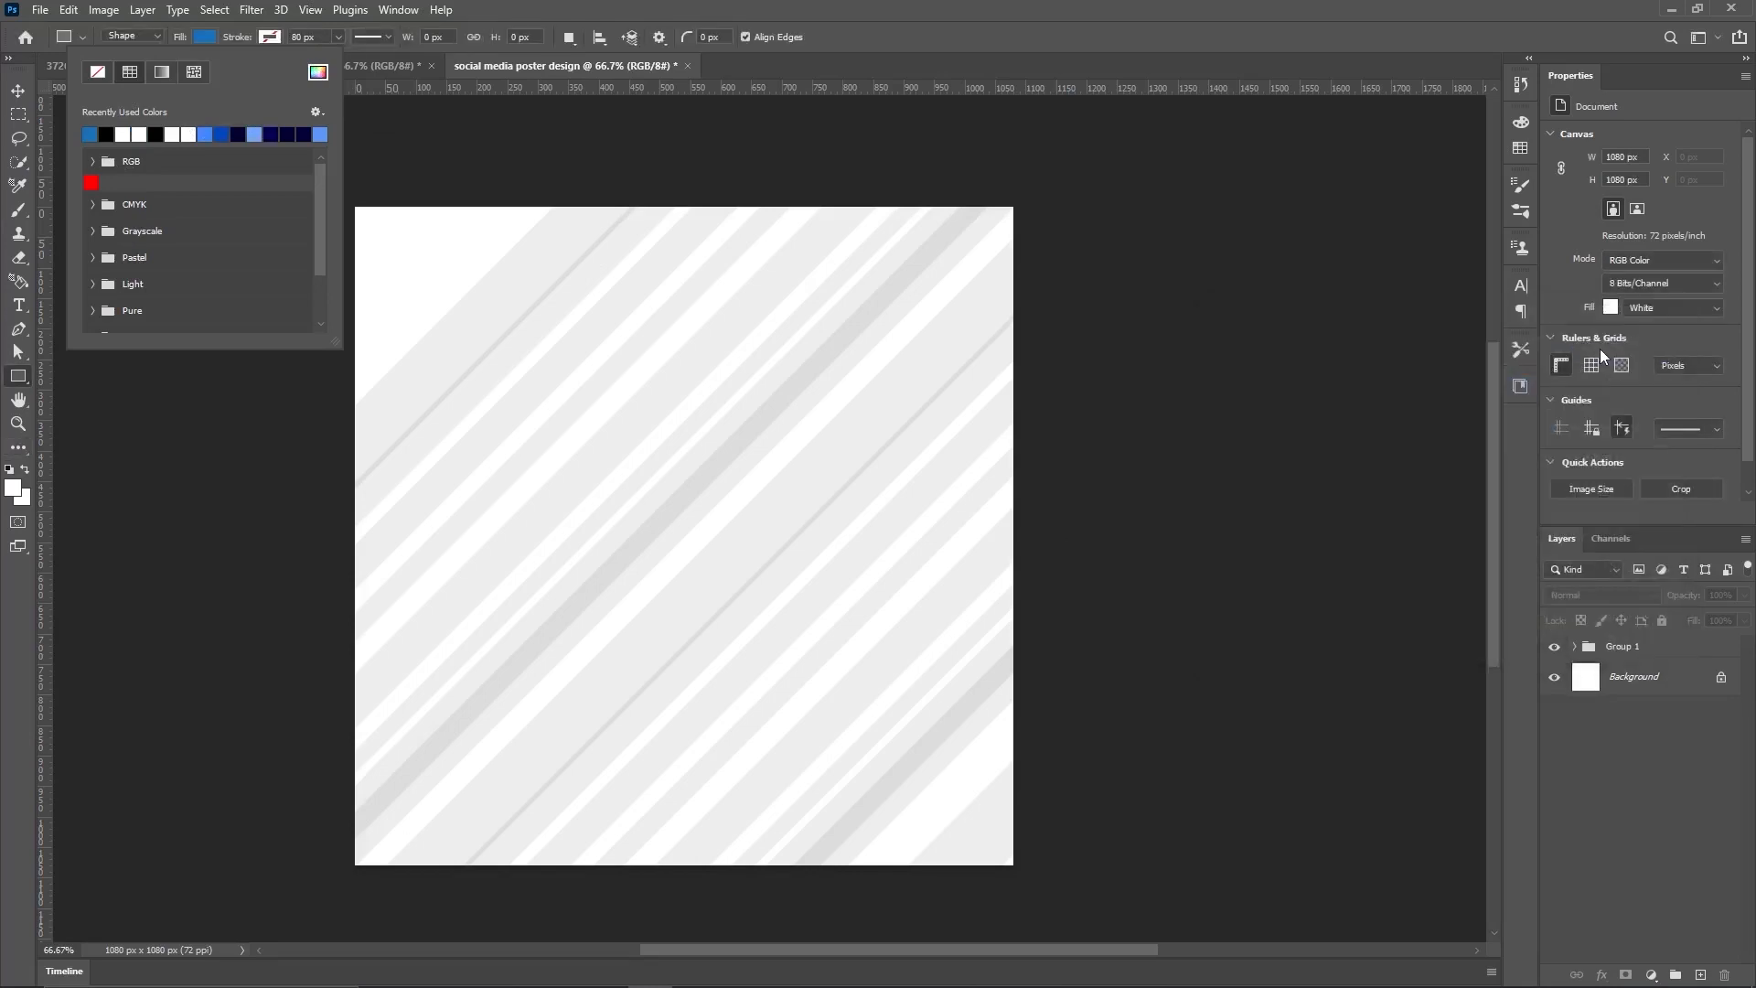
Step: Create a 290 x 1090 px blue rectangle with 20 px corner radii and move it to the canvas's right side, overlapping the top edge
click(569, 397)
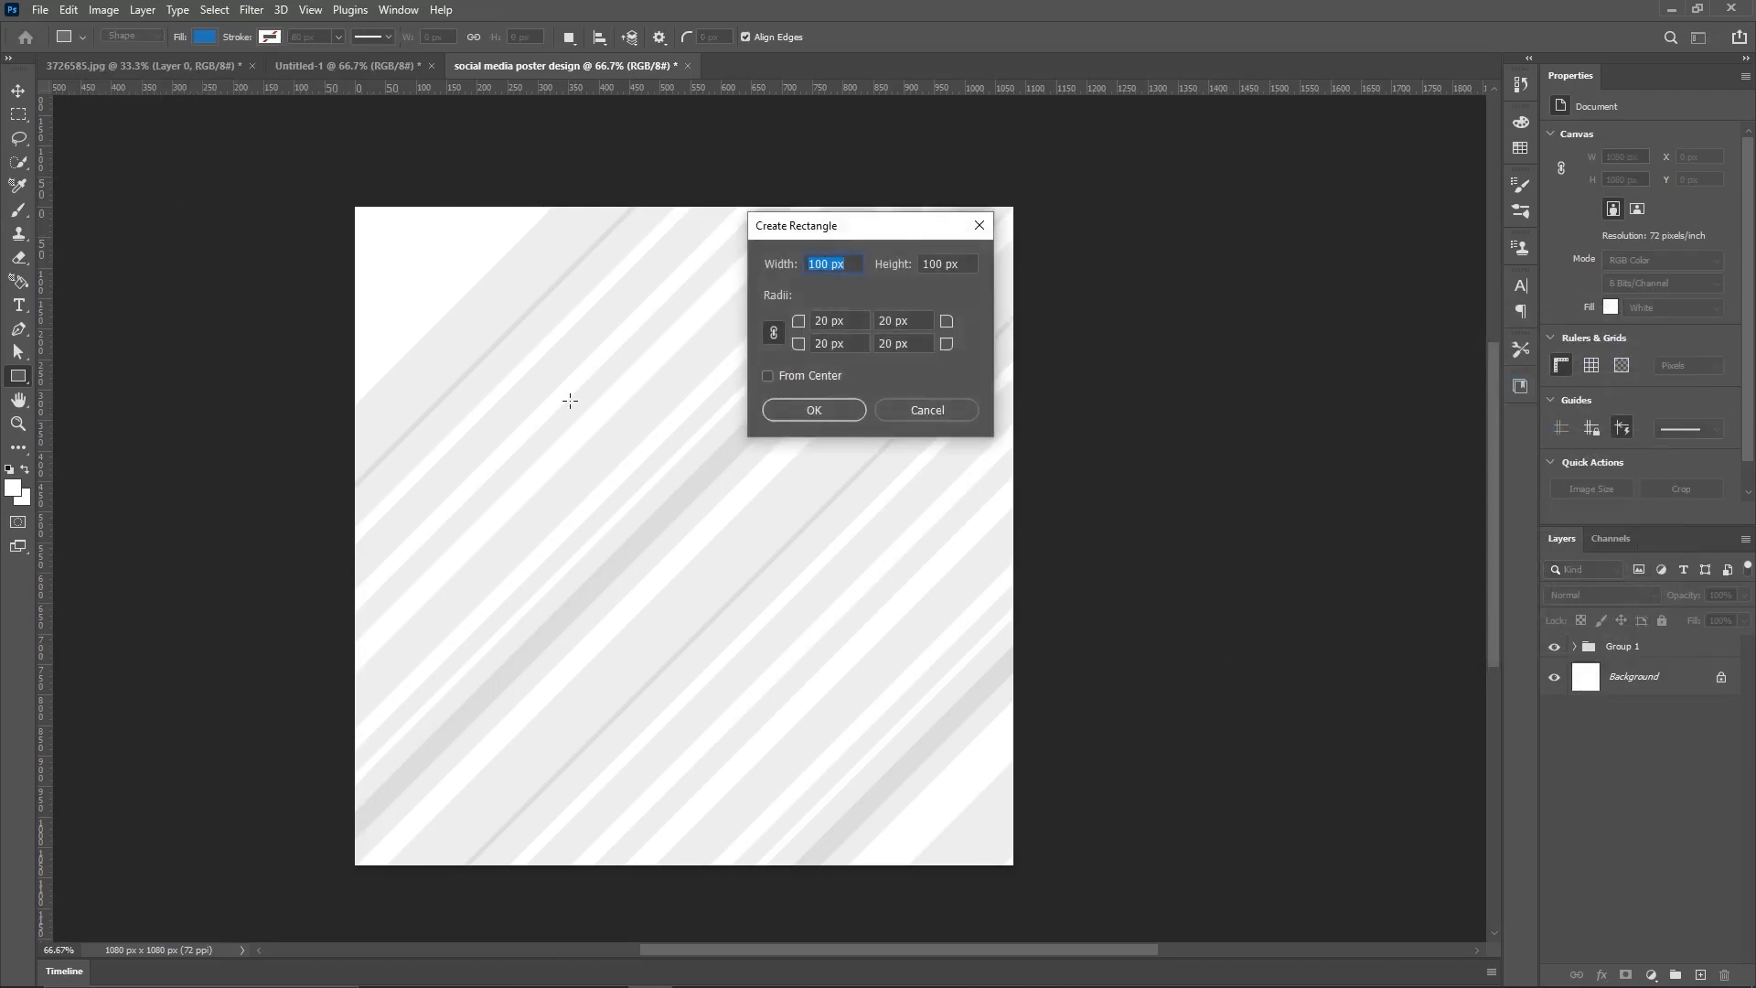
text(290)
key(Tab)
text(1090)
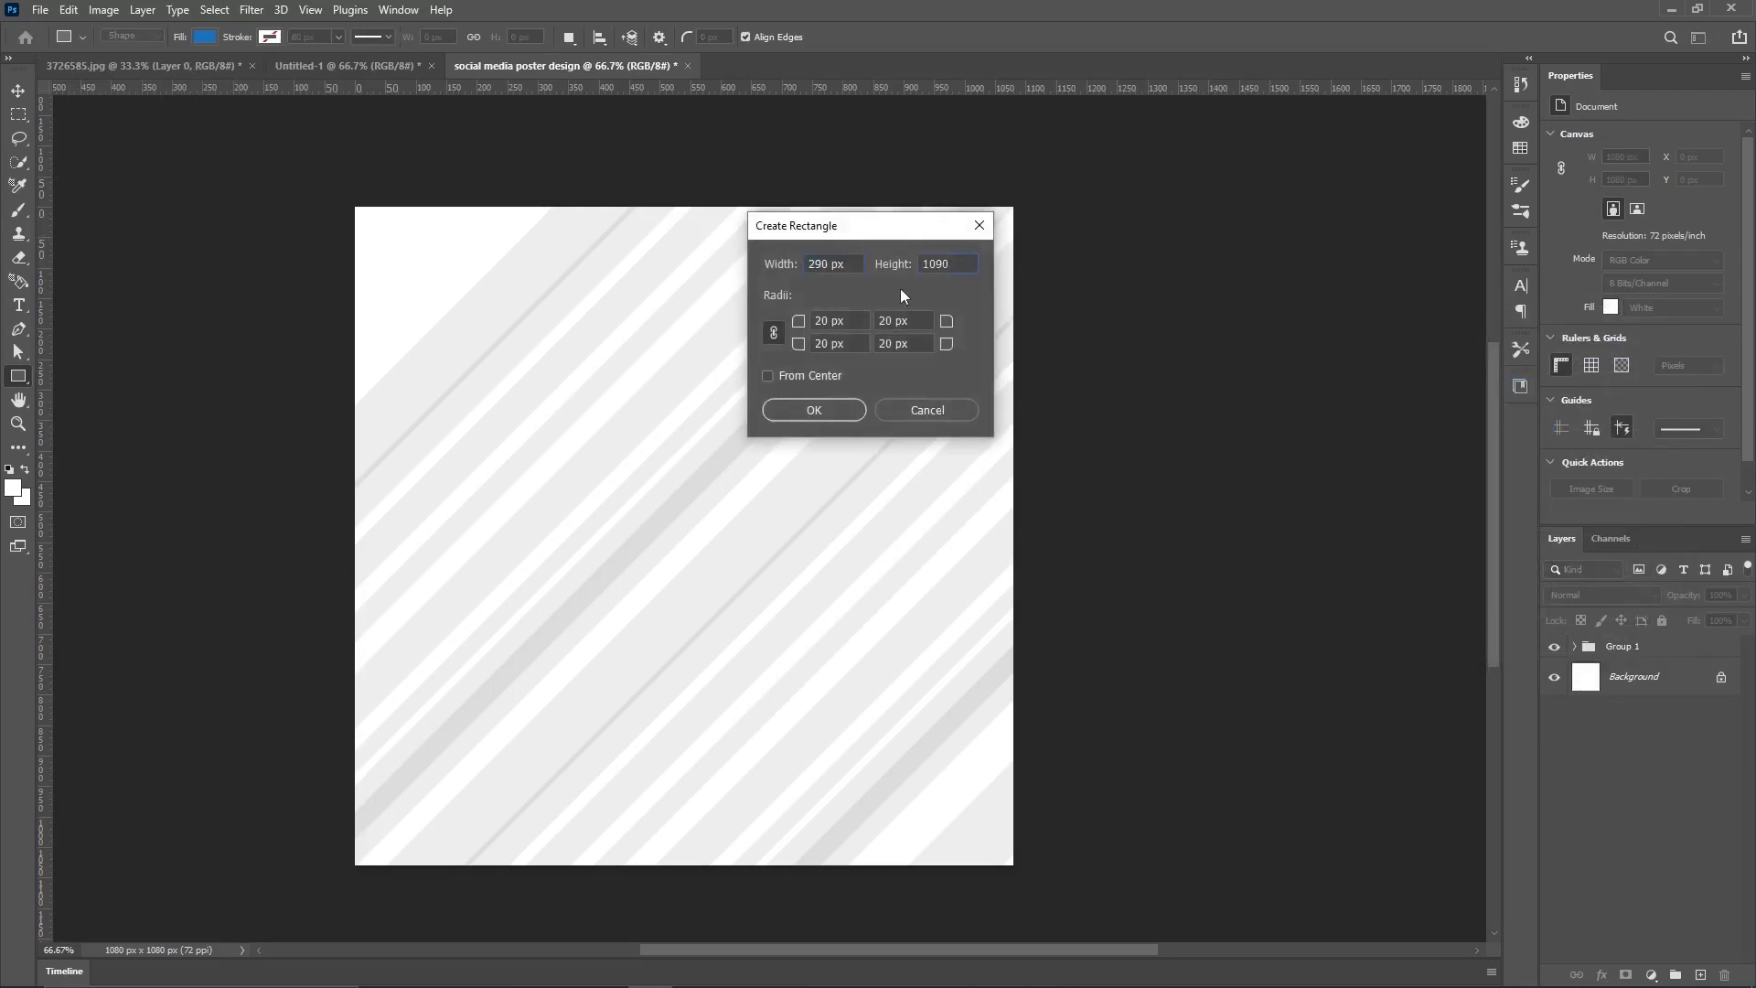
click(806, 411)
key(v)
drag(675, 664, 903, 429)
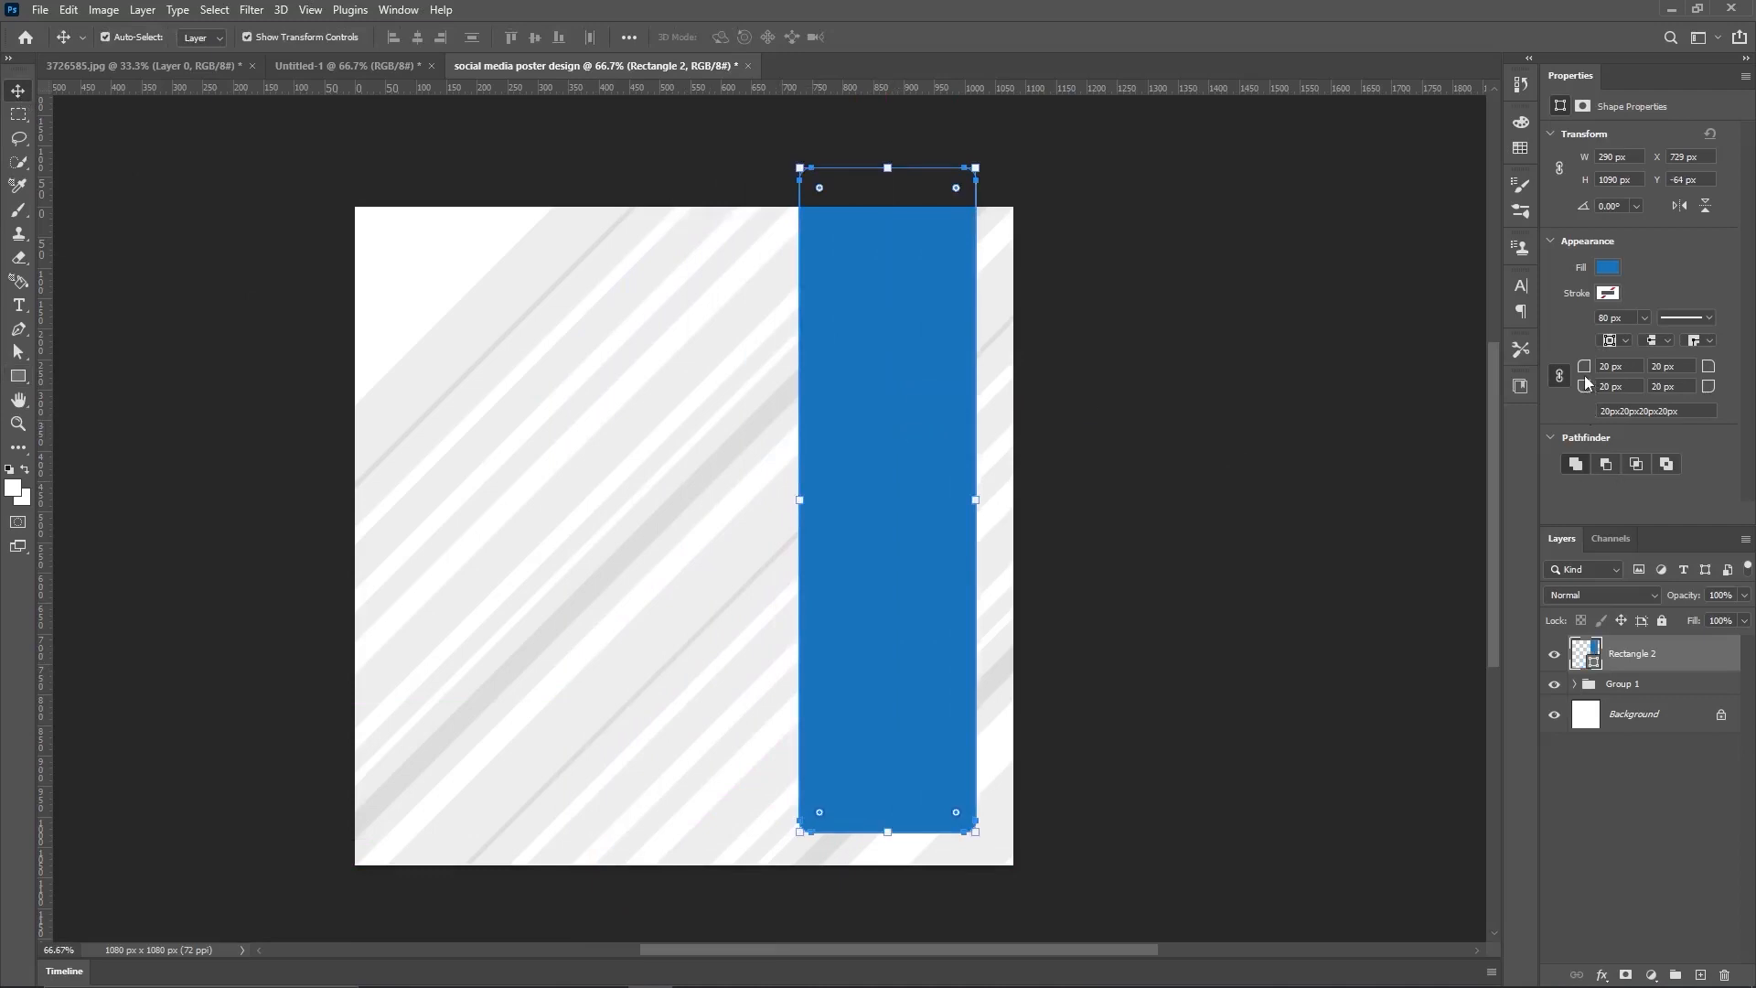
Step: Round the tall blue rectangle's corners to 145 px and move it up to X 746, Y -160 px
drag(1584, 375, 1729, 388)
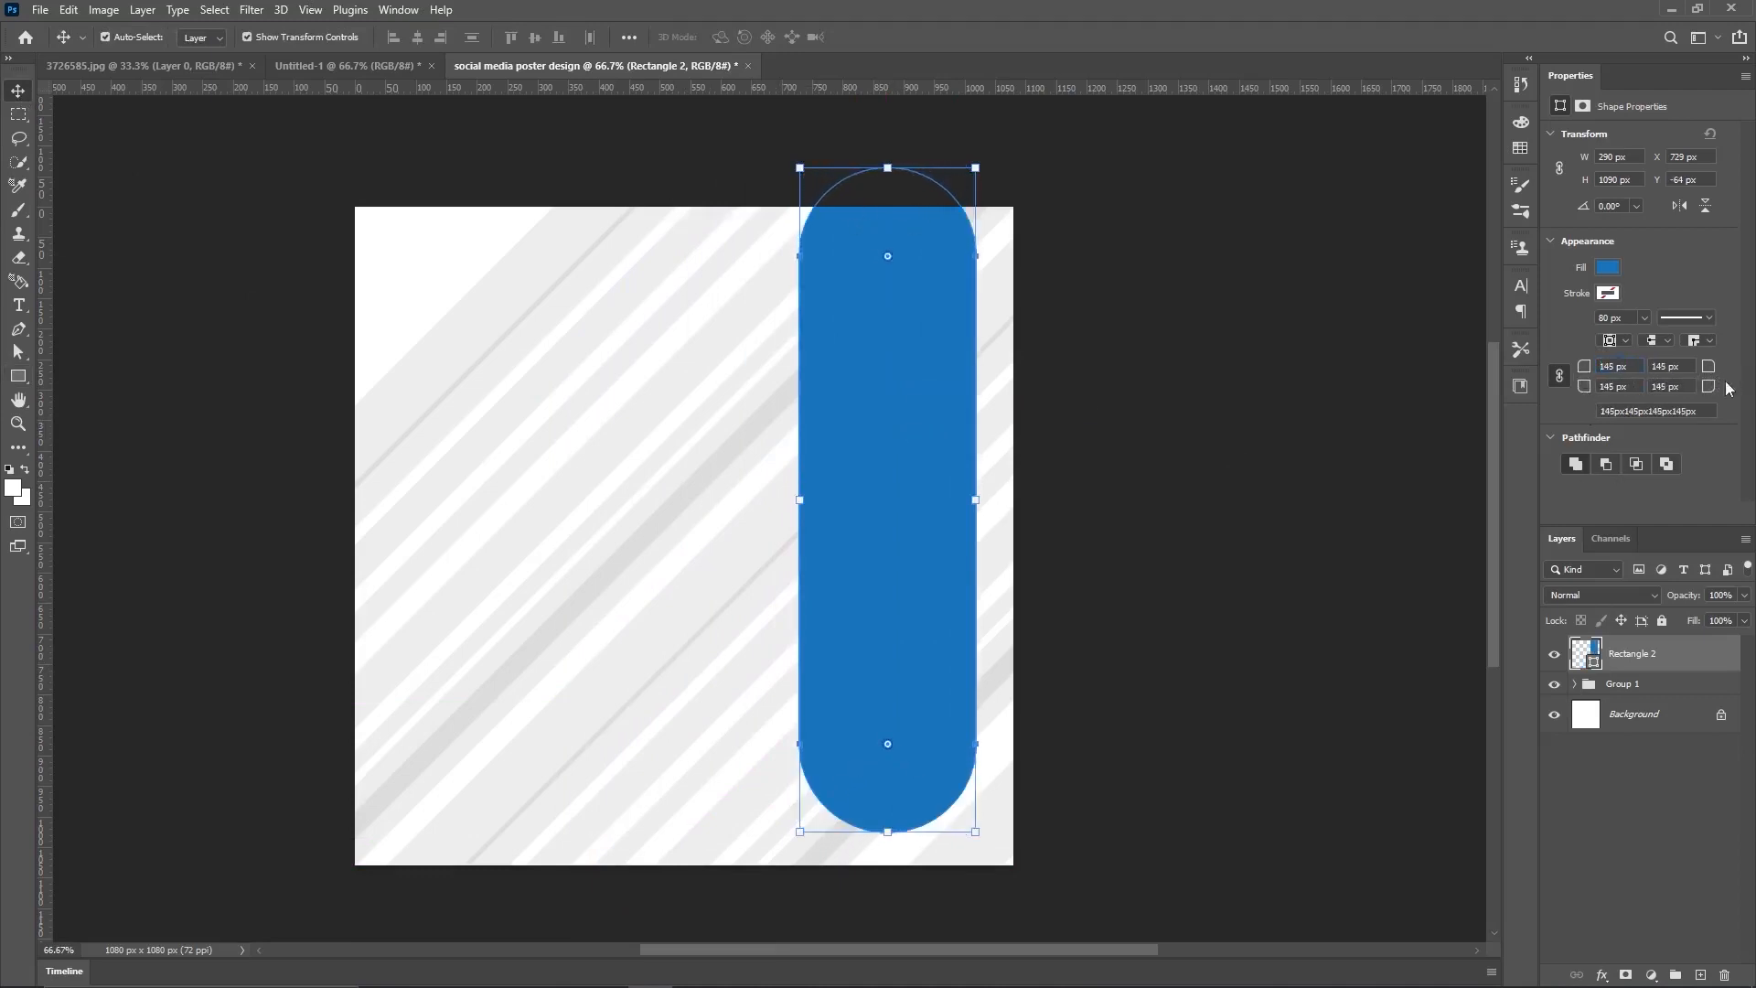
drag(882, 409, 888, 334)
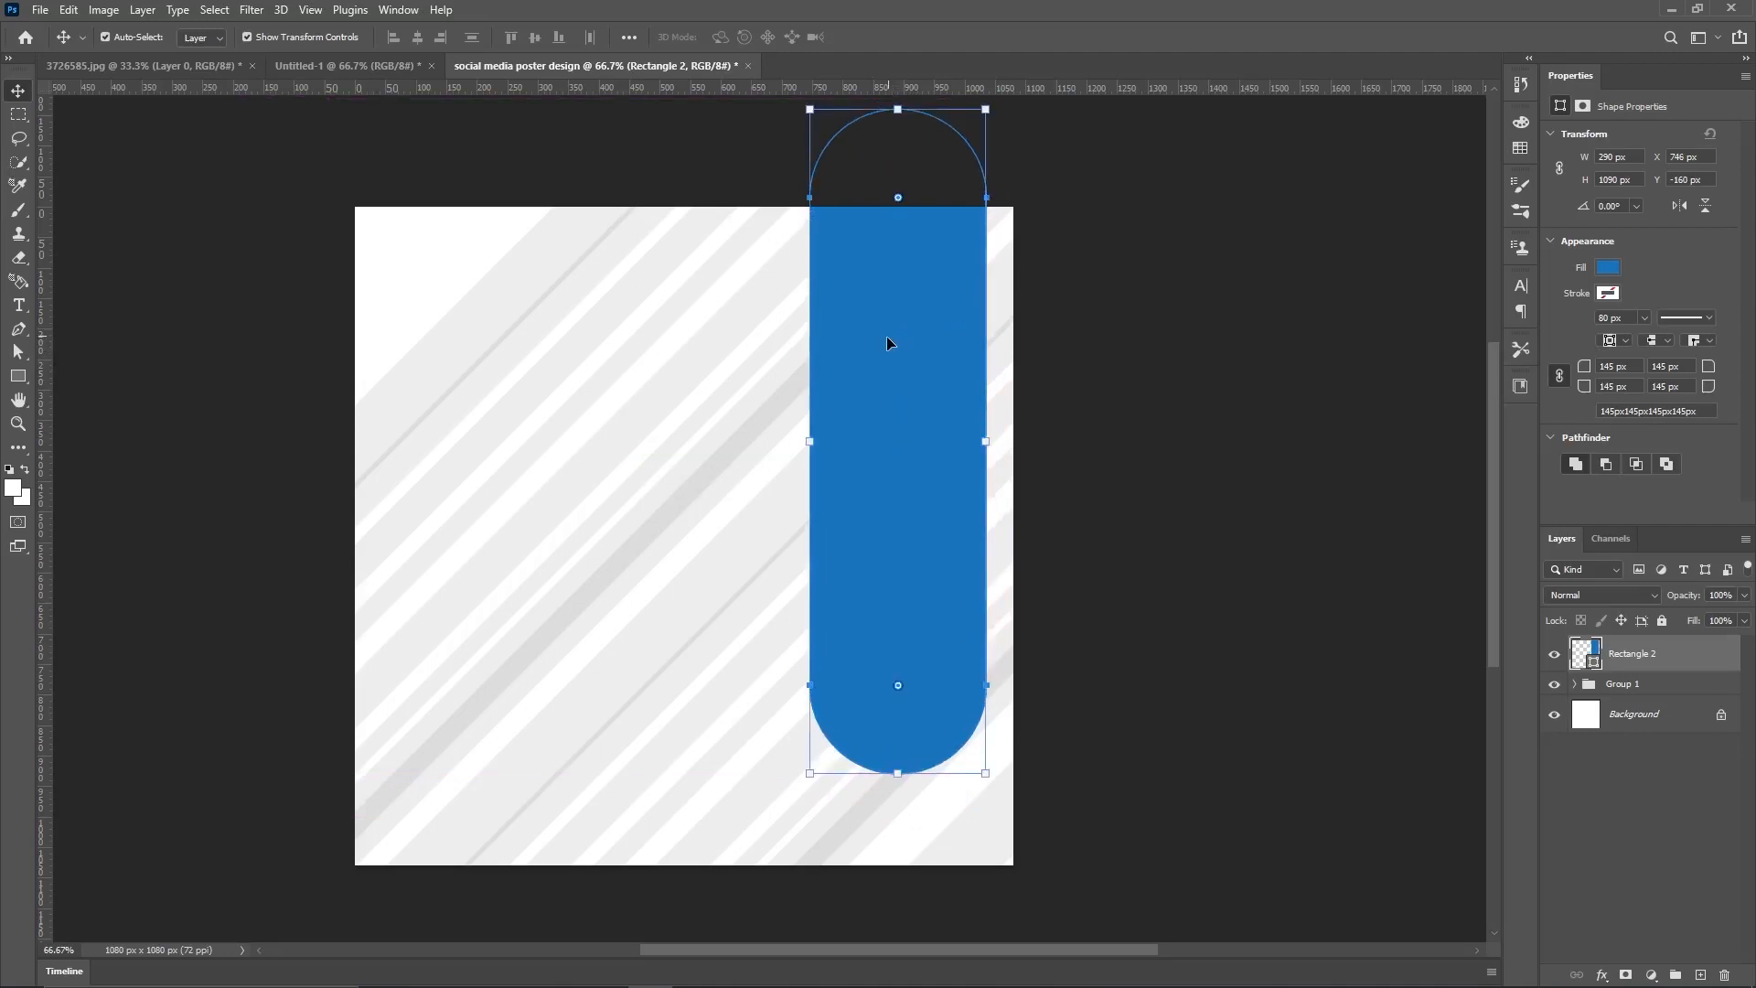
click(555, 157)
Step: Add two horizontal guides and a vertical guide, and draw a 459 x 327 px blue rectangle from the lower guide in the canvas's lower-left corner
drag(262, 90, 431, 245)
drag(41, 407, 404, 457)
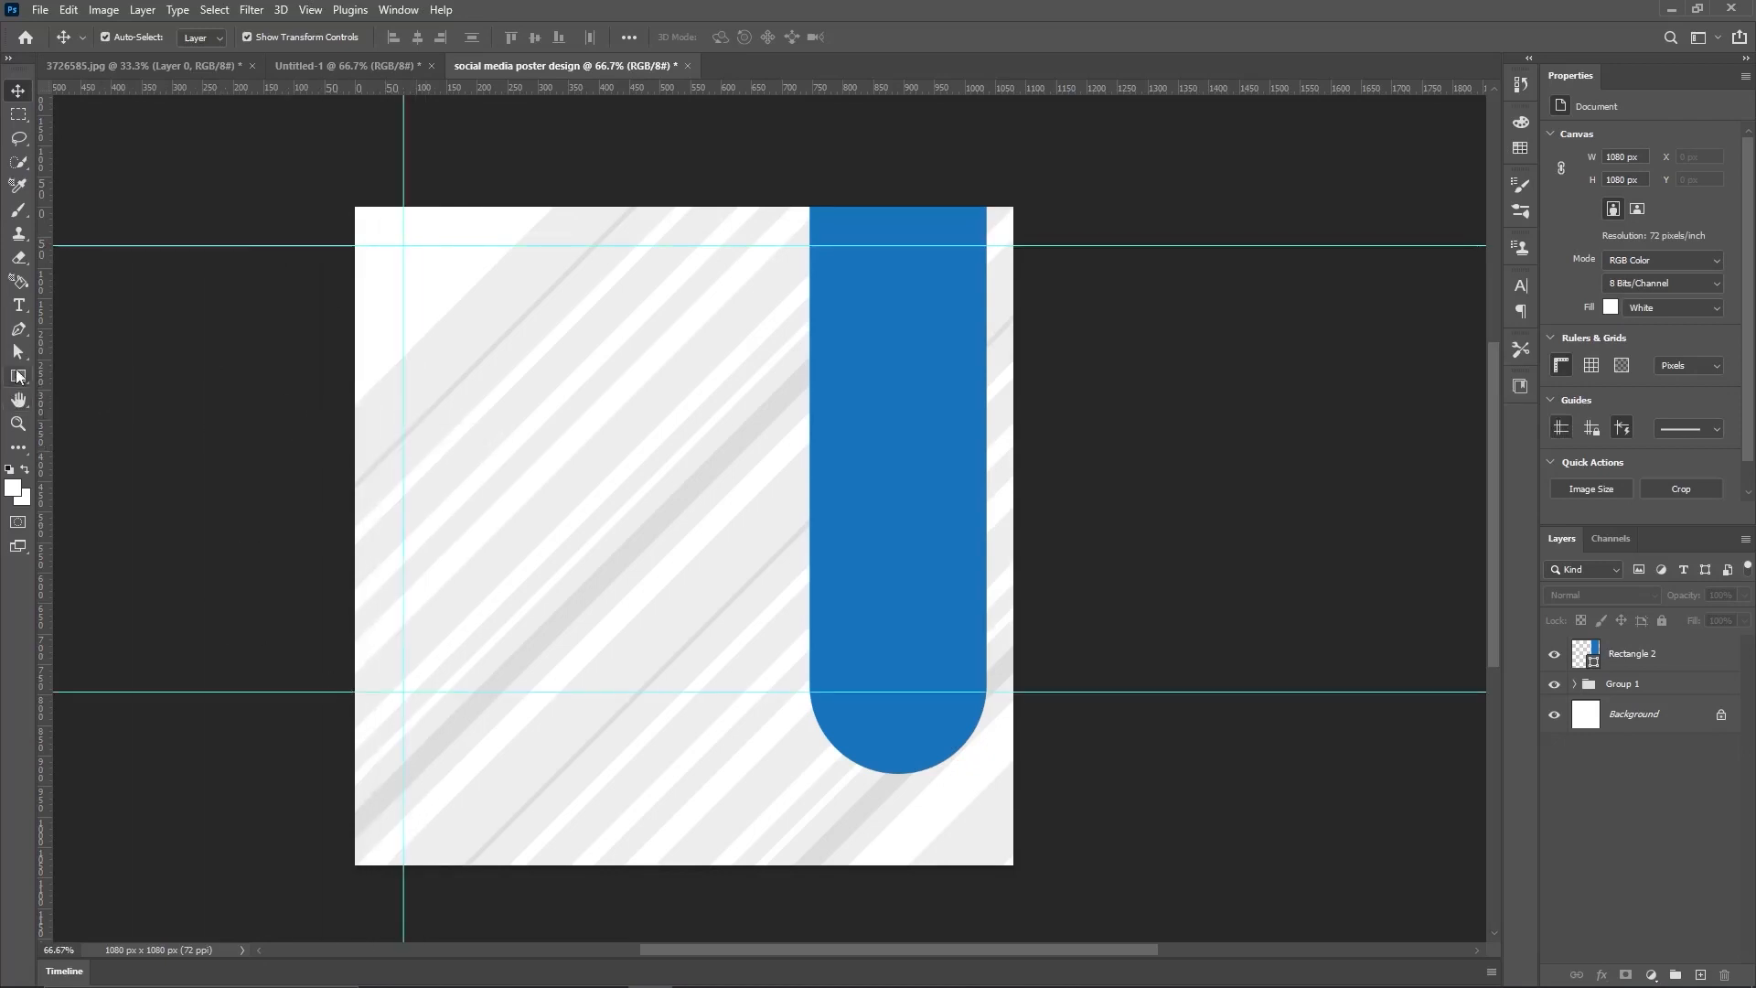
right_click(20, 377)
click(96, 376)
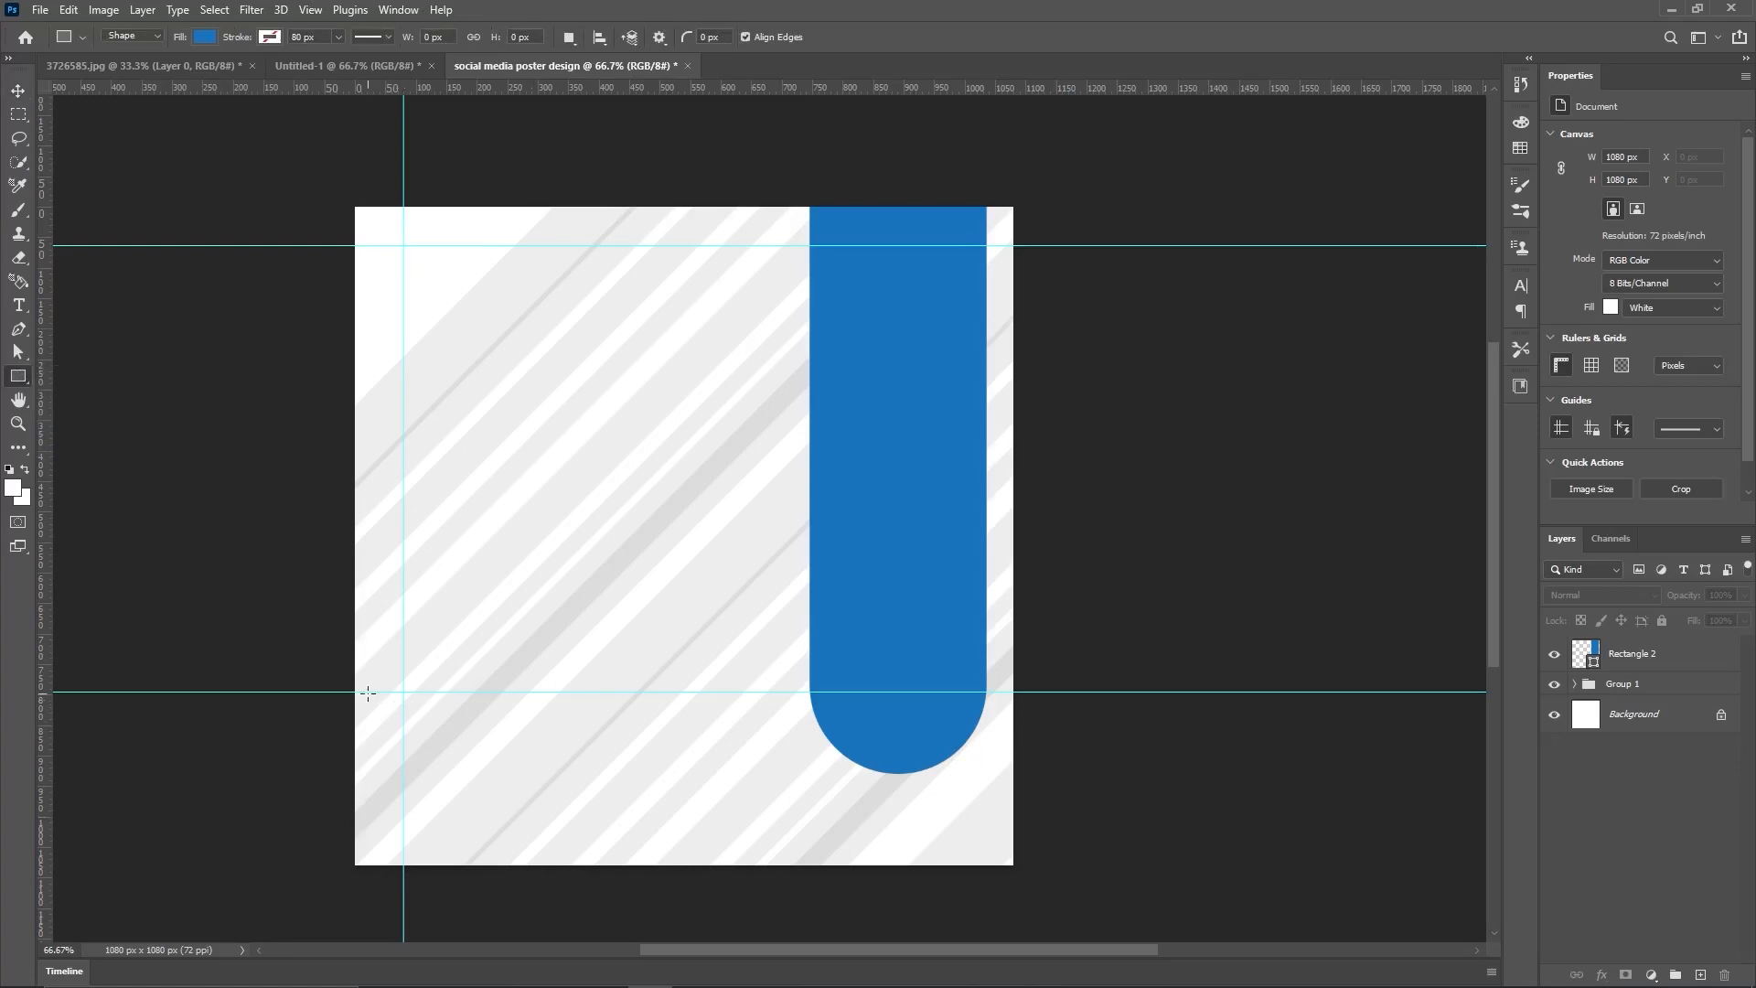
drag(356, 693, 633, 890)
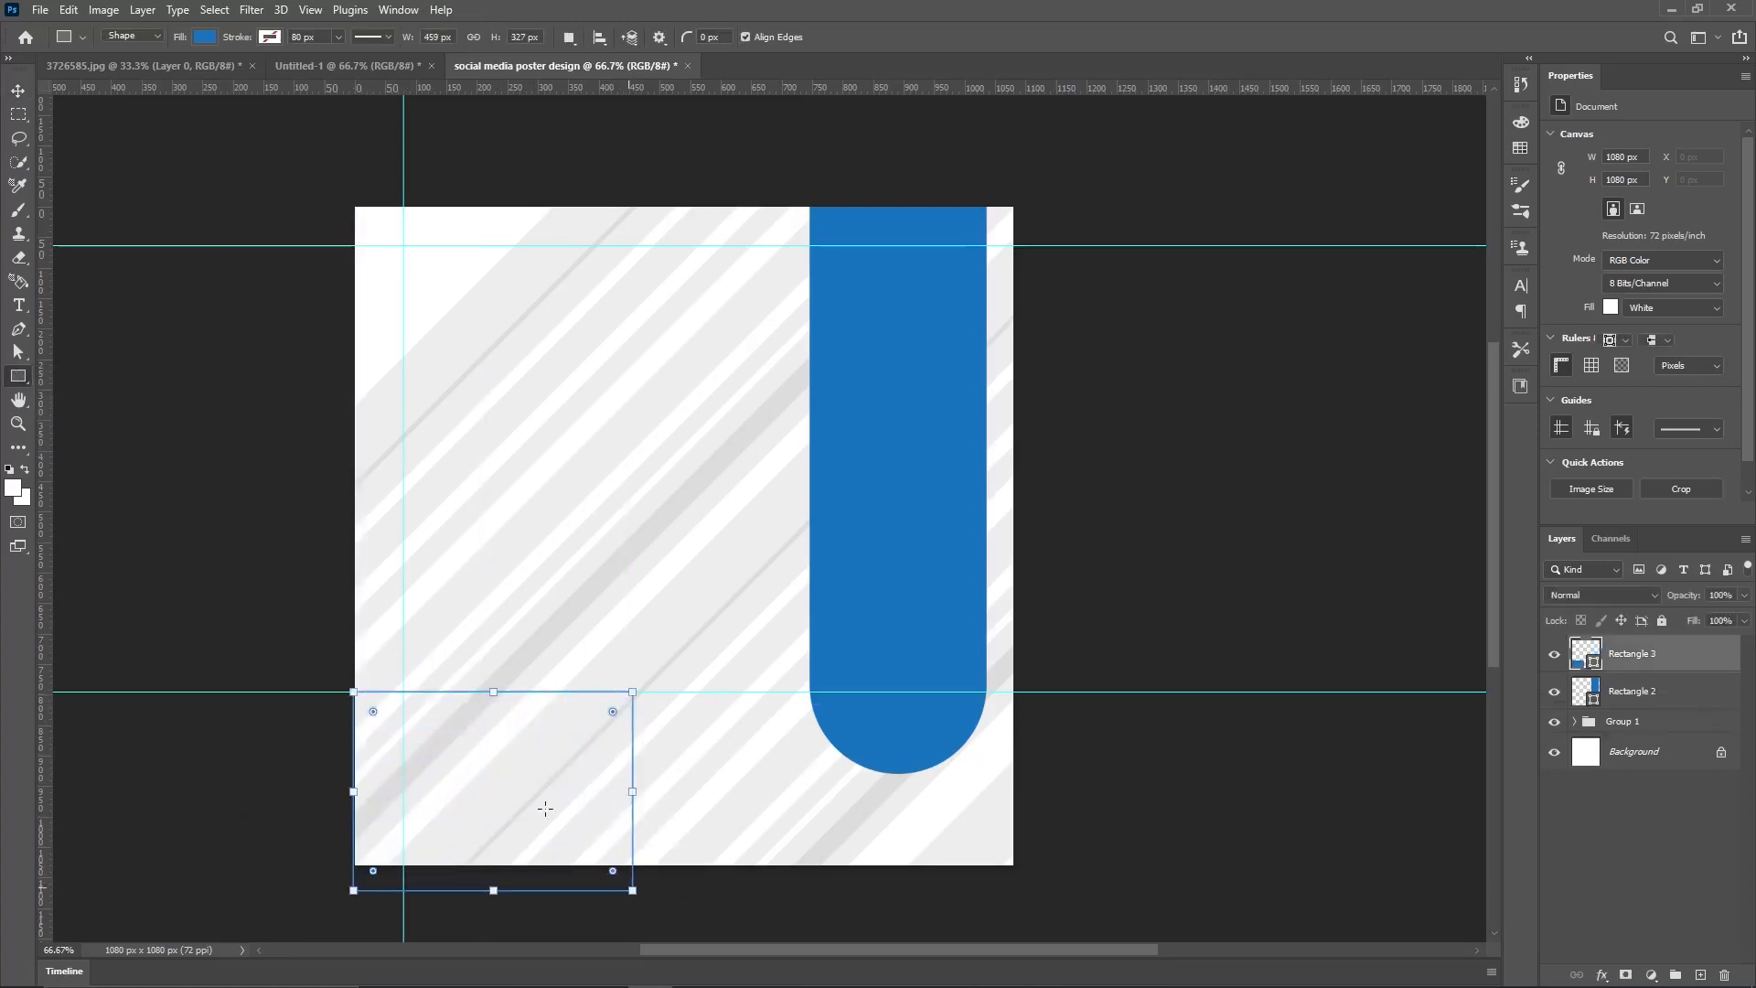
Step: Round the lower-left rectangle's corners to 50 px and move it partly off the canvas to X -62, Y 808 px
click(30, 88)
drag(501, 773, 475, 777)
key(ctrl+z)
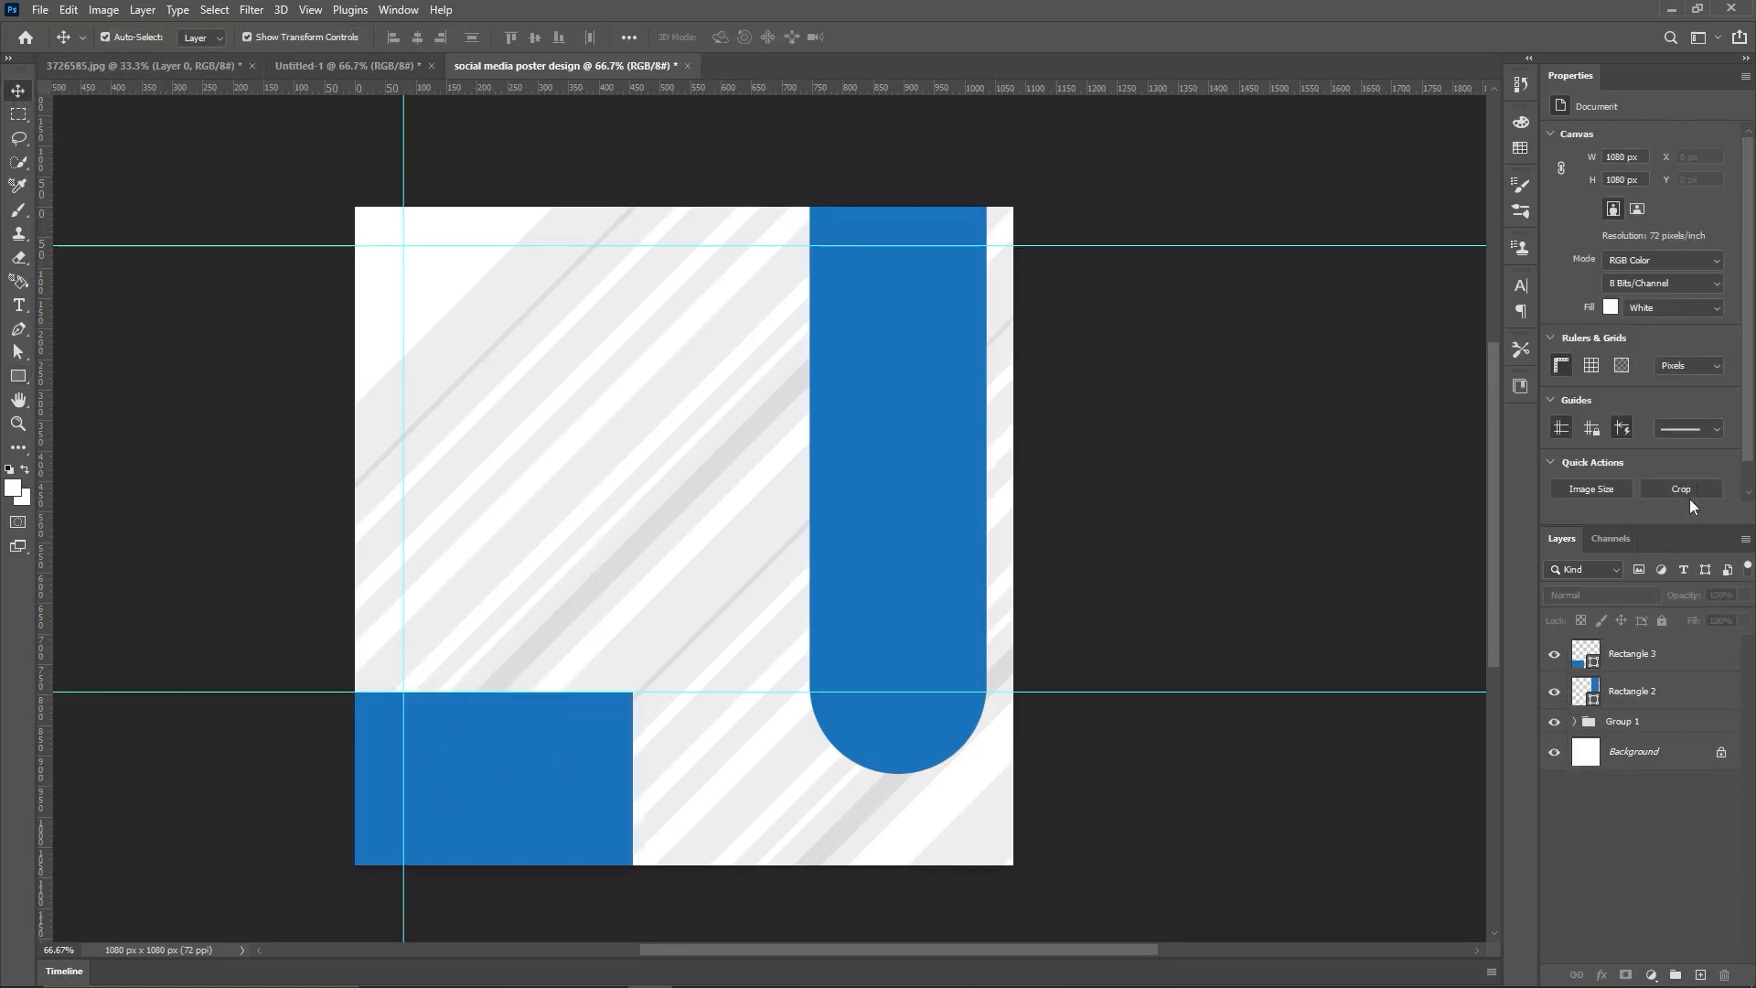
click(492, 831)
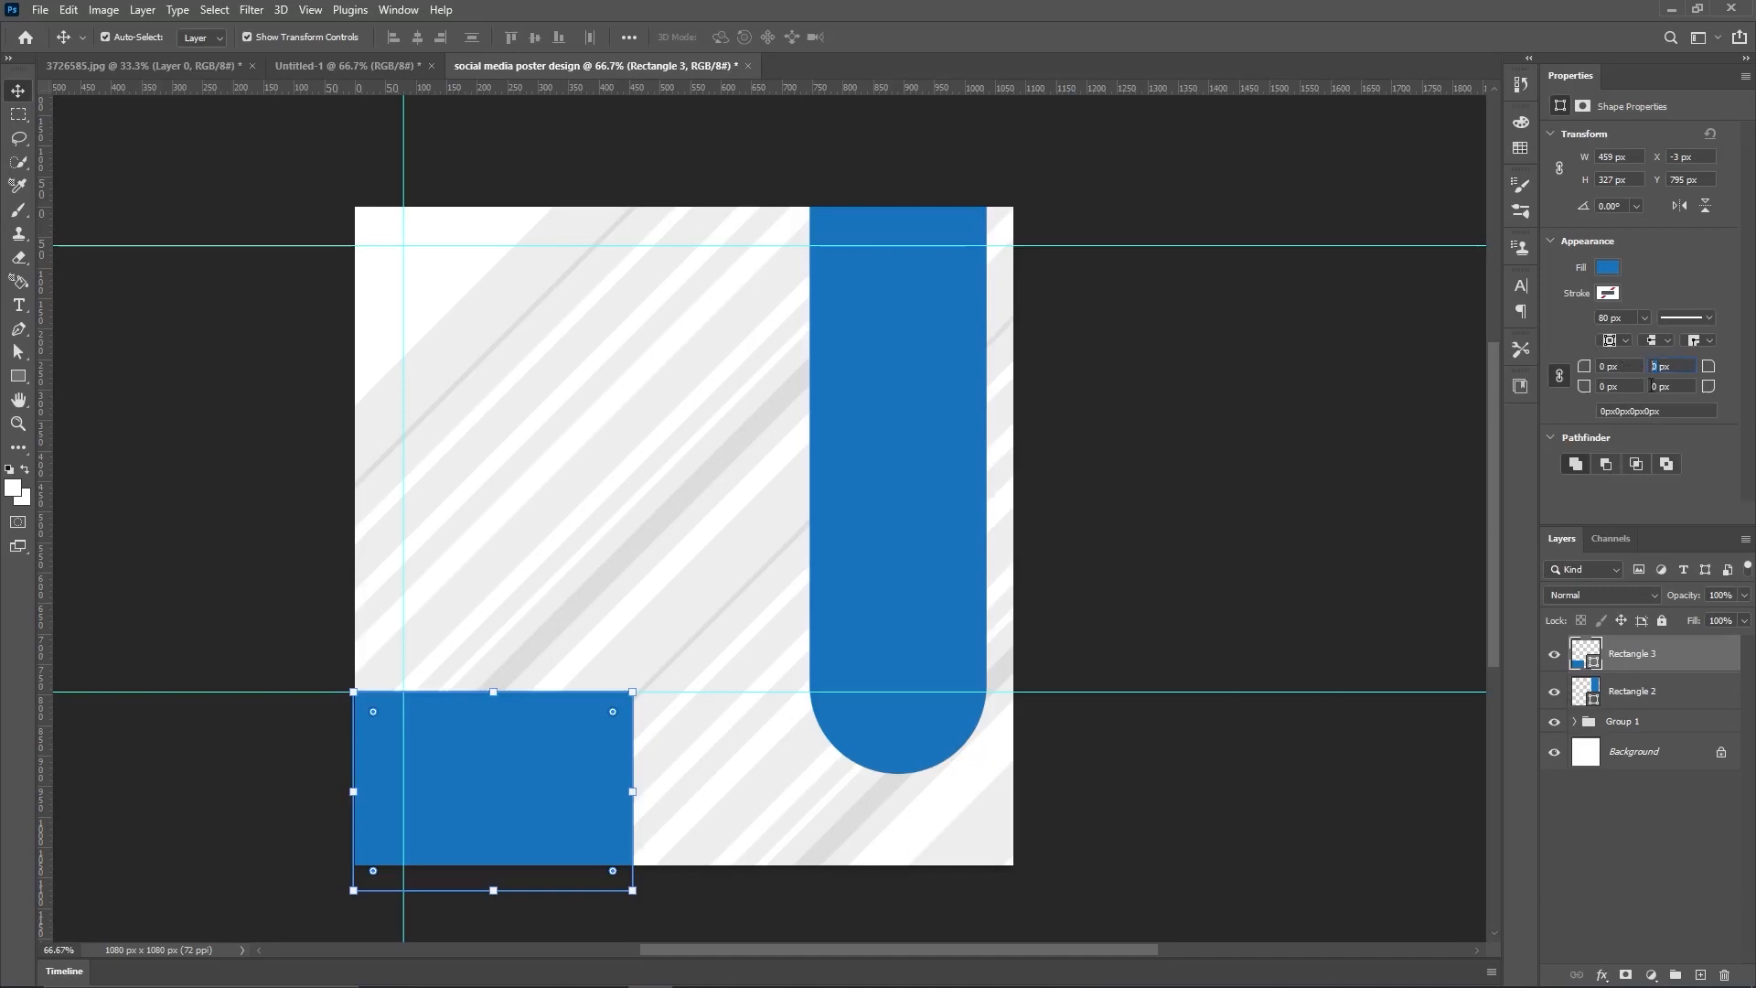
key(Return)
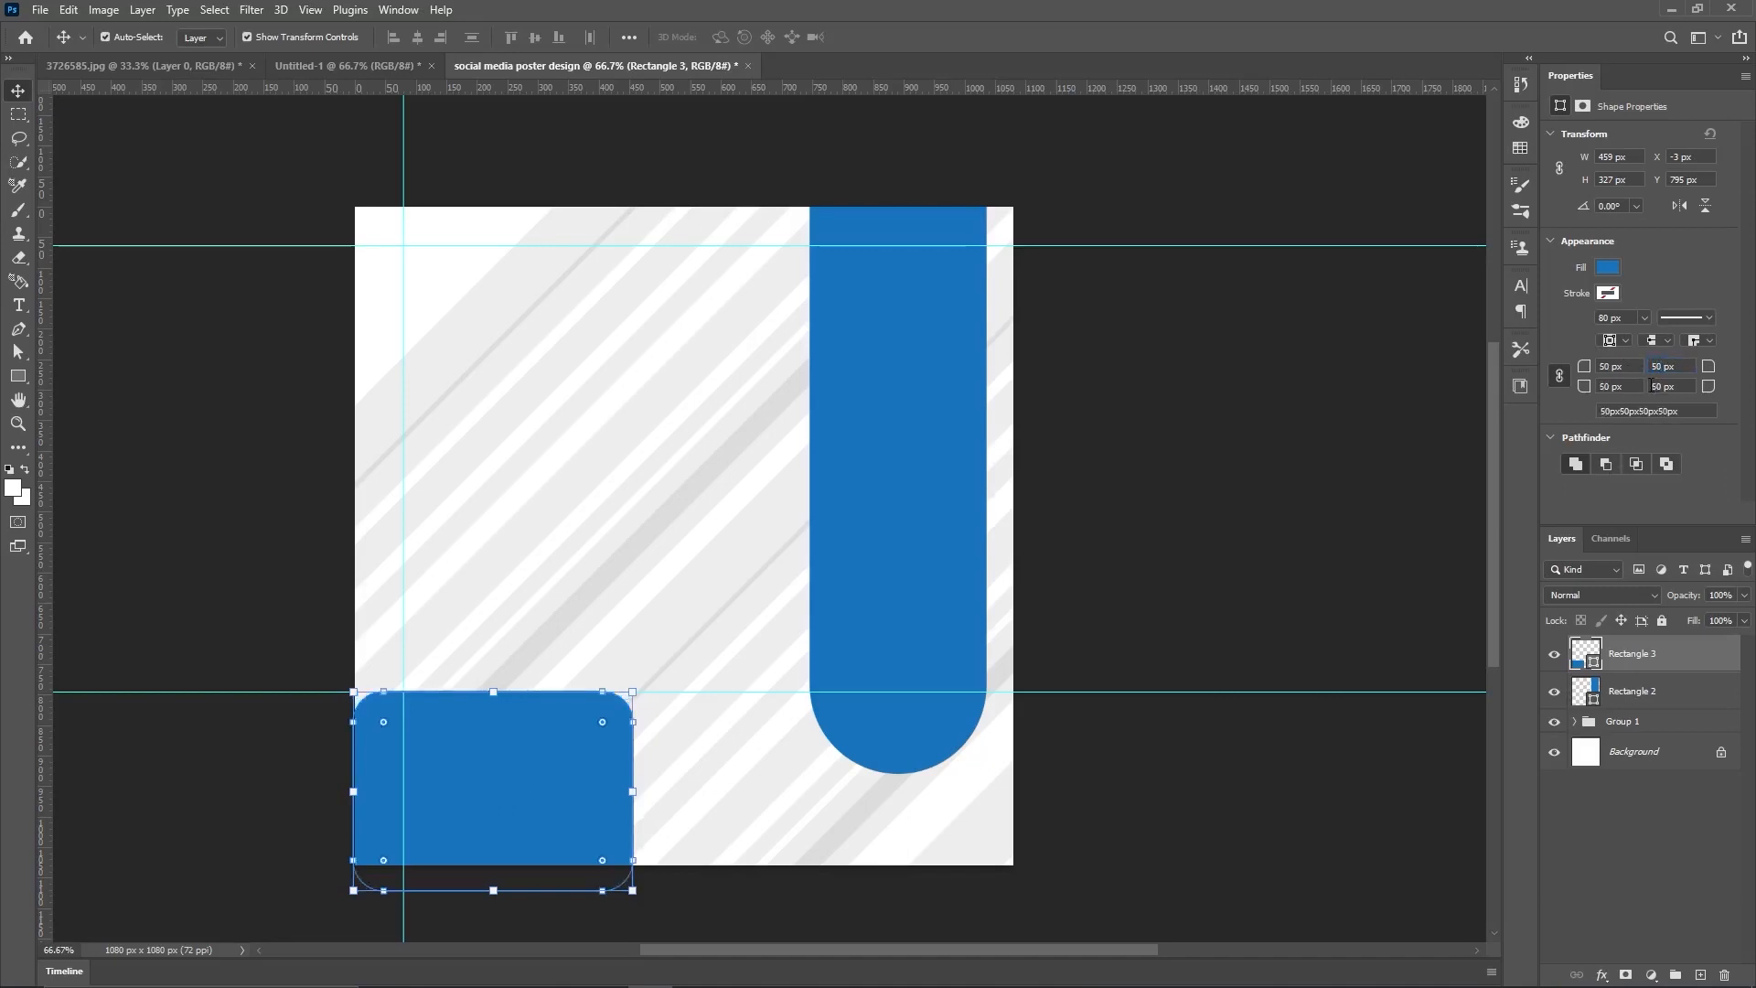
drag(558, 765, 525, 769)
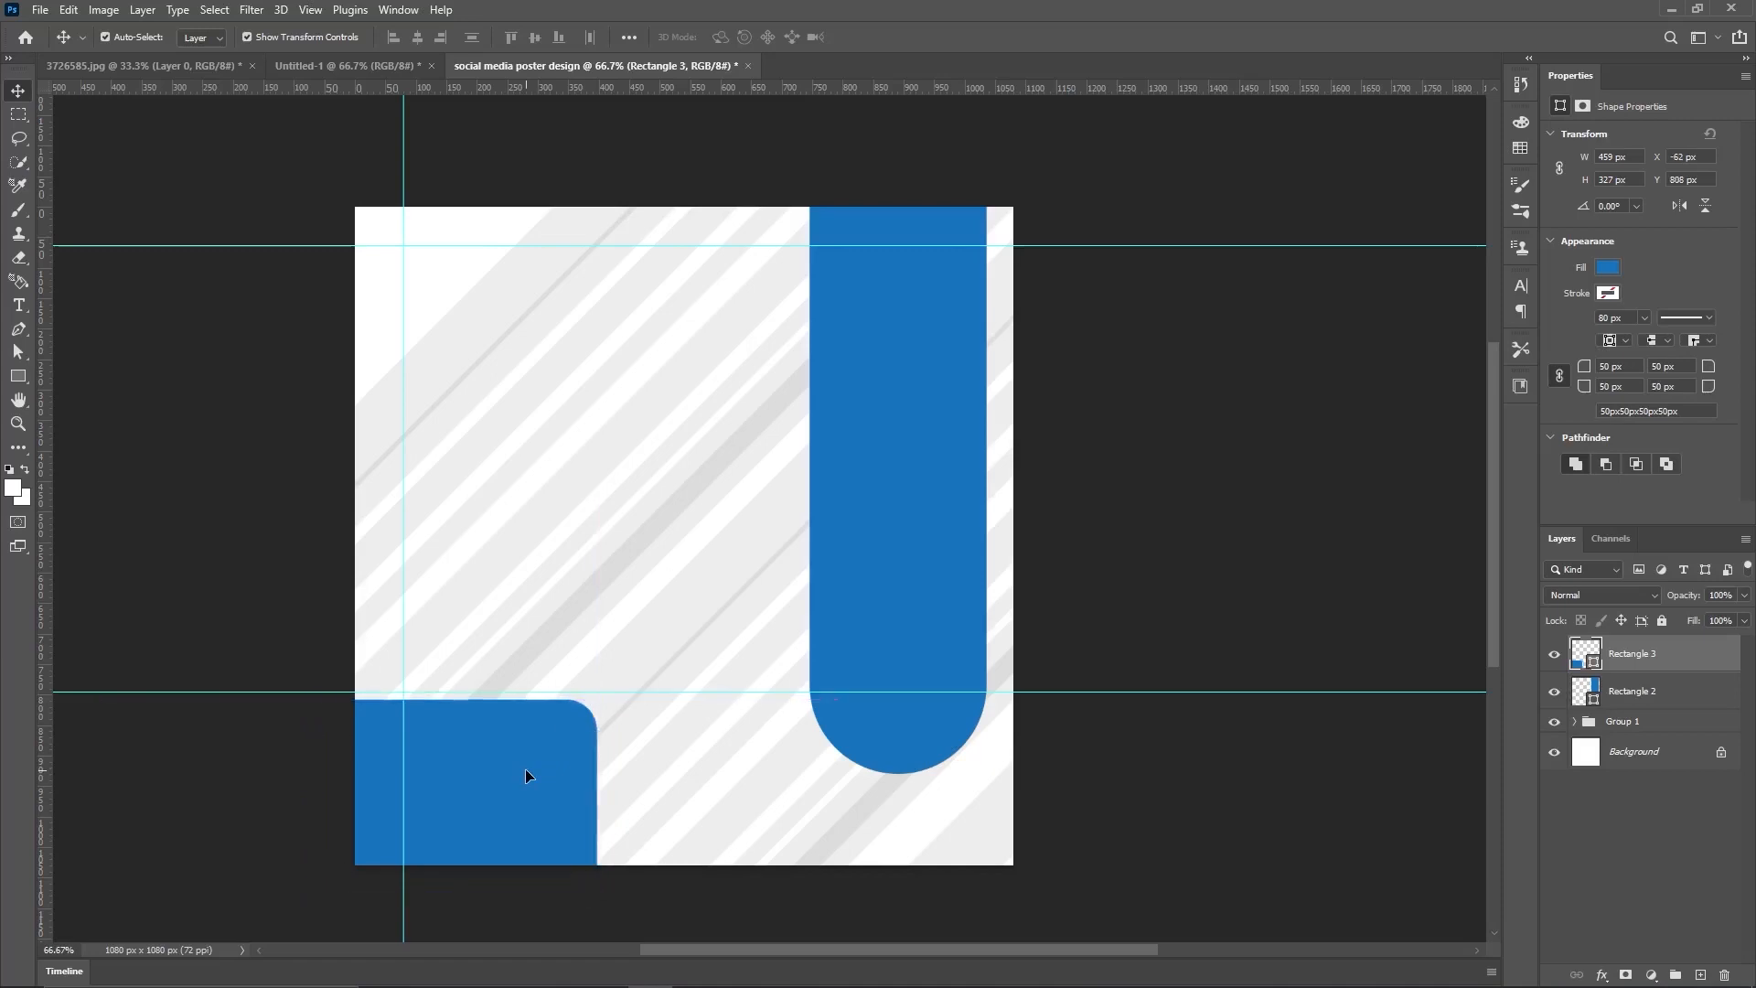
Step: Remove the lower horizontal guide
click(700, 697)
drag(703, 693, 682, 77)
Step: Distort the lower-left rectangle by pulling its lower-right corner outward into a slanted edge, and move the shape slightly down
click(505, 769)
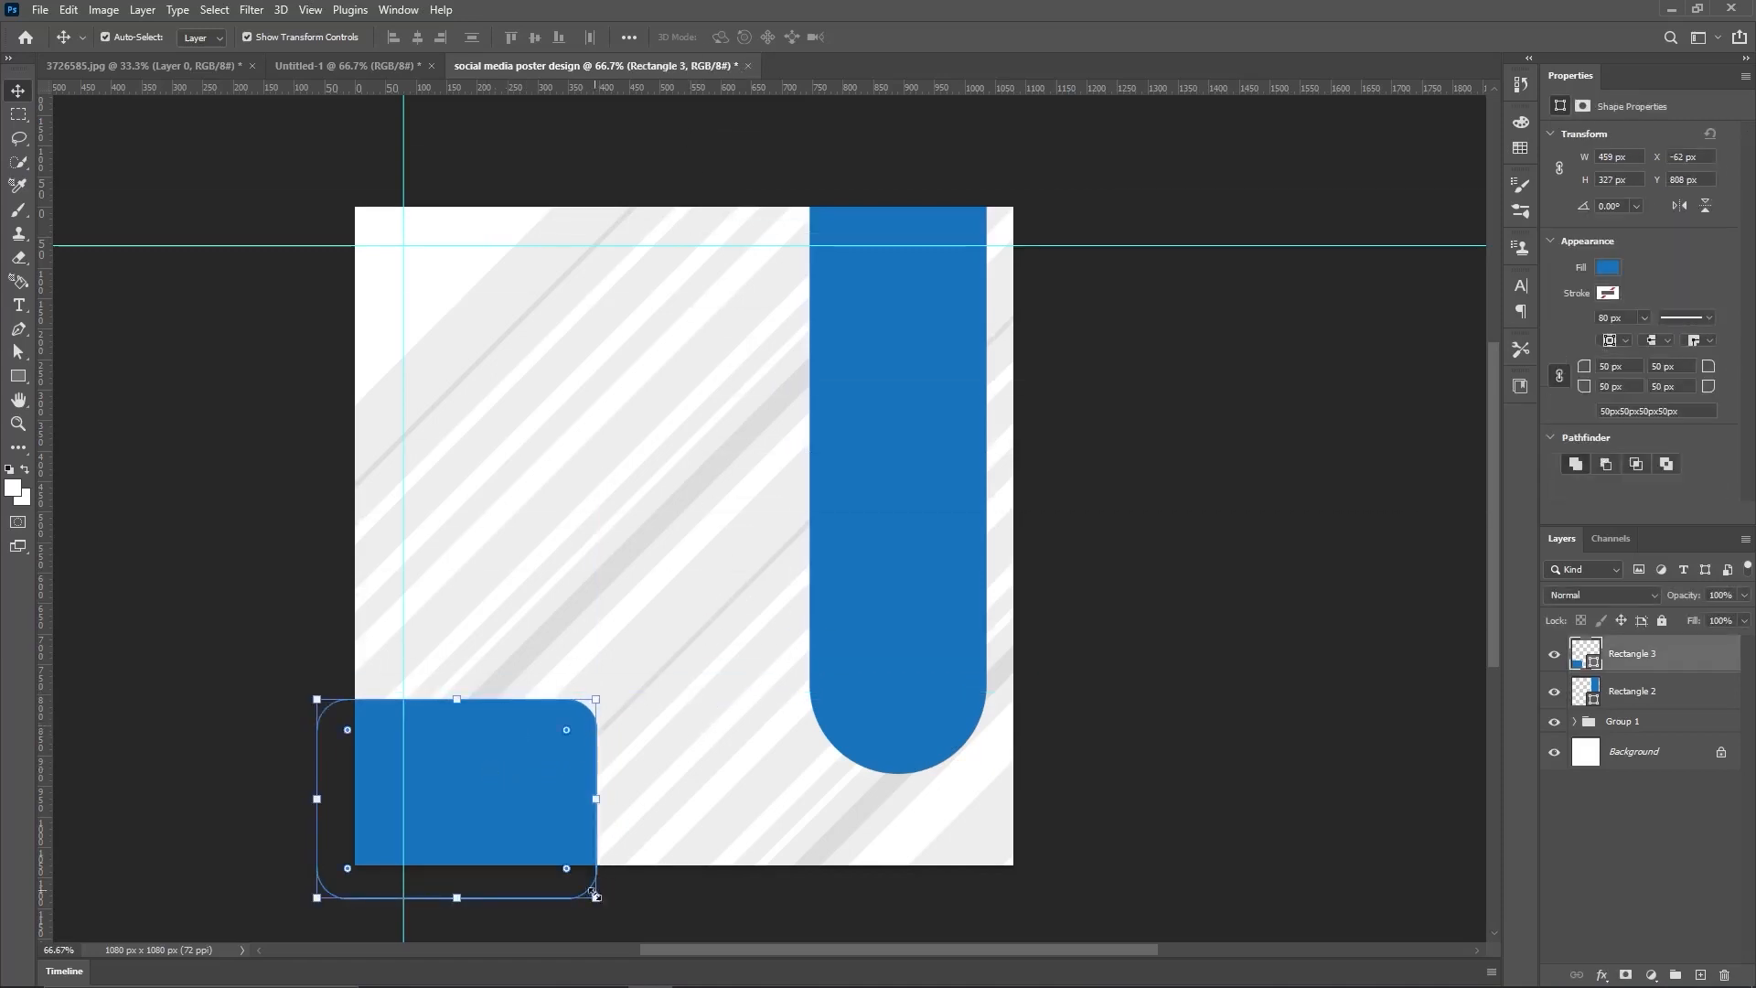
drag(593, 903, 692, 895)
click(904, 36)
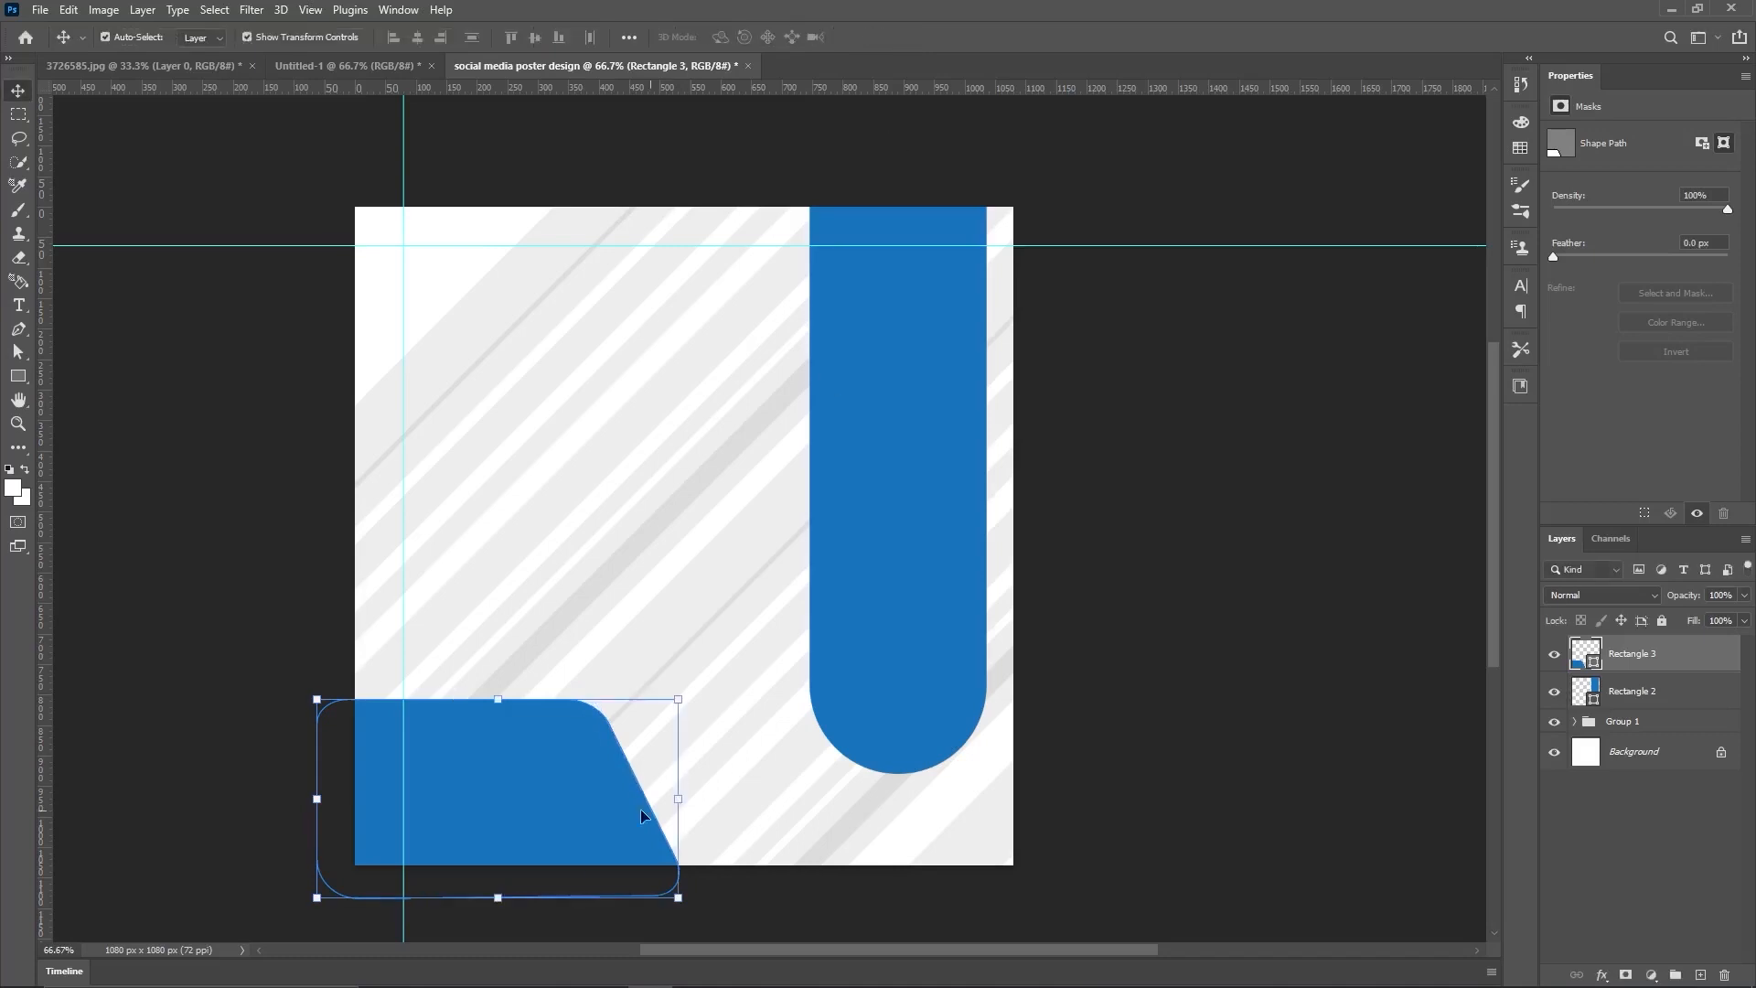
drag(497, 748, 495, 764)
click(1189, 519)
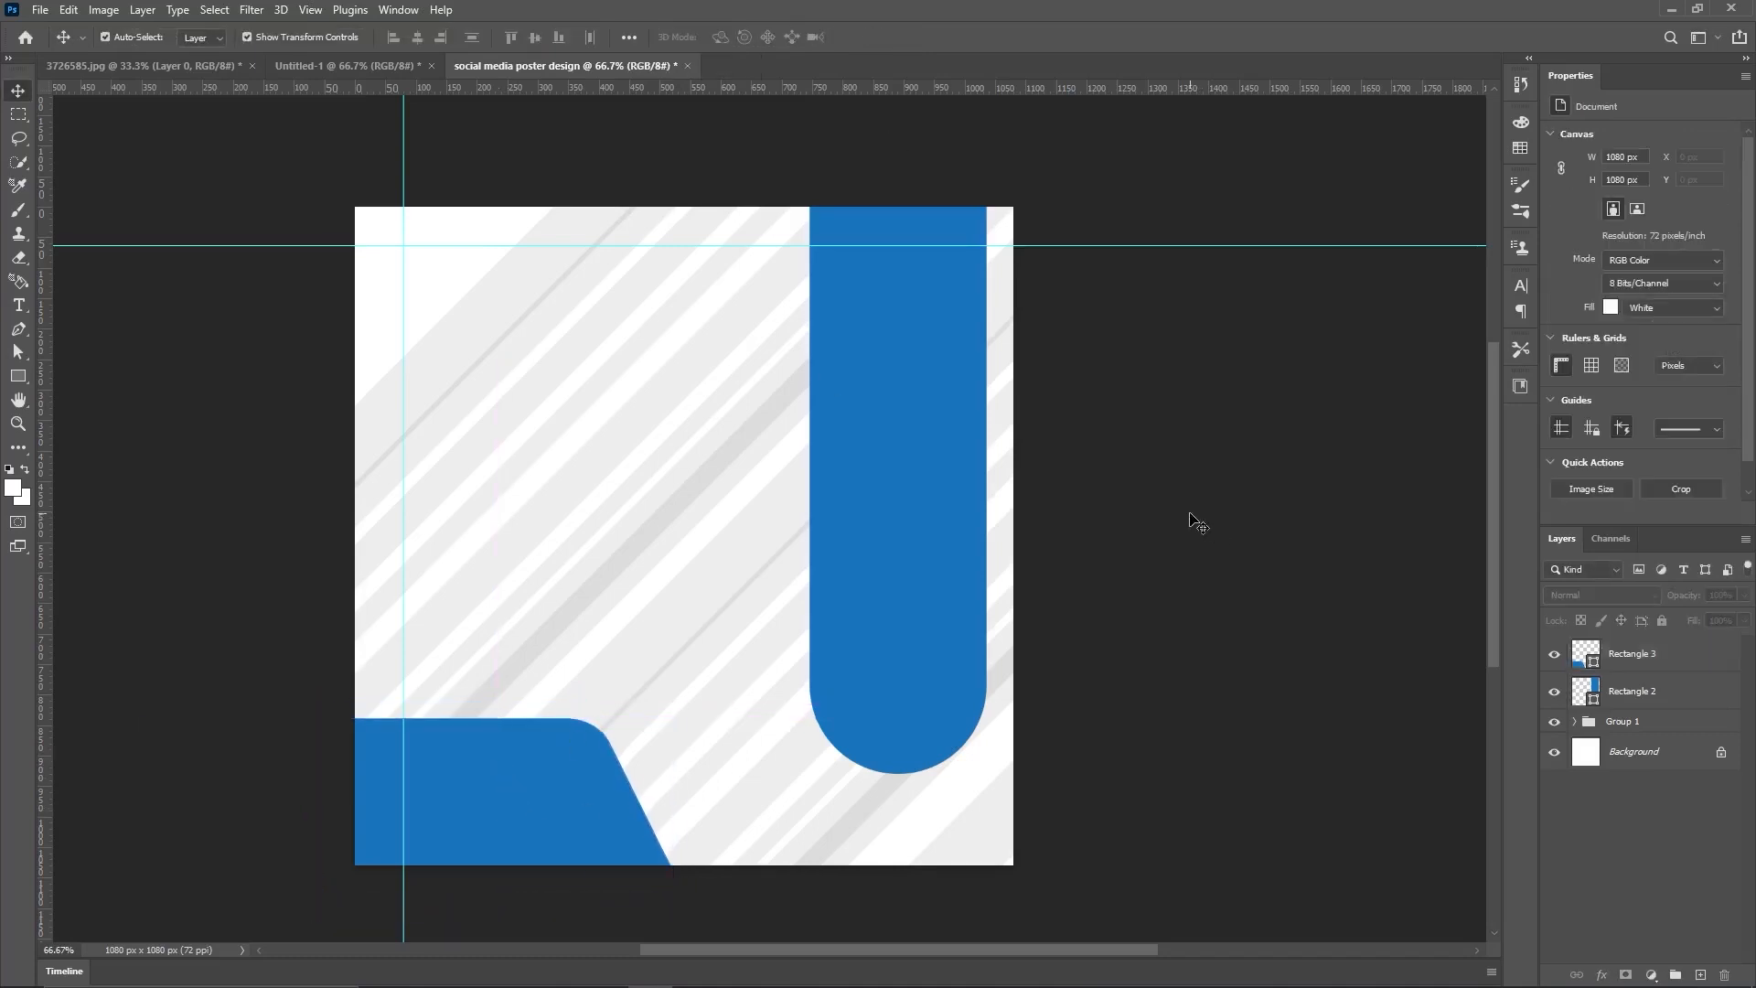
Step: Draw a 551 x 90 px bar with 30 px corner radii across the lower-left shape and move it to X -39, Y 922 px
click(23, 373)
drag(337, 749, 673, 803)
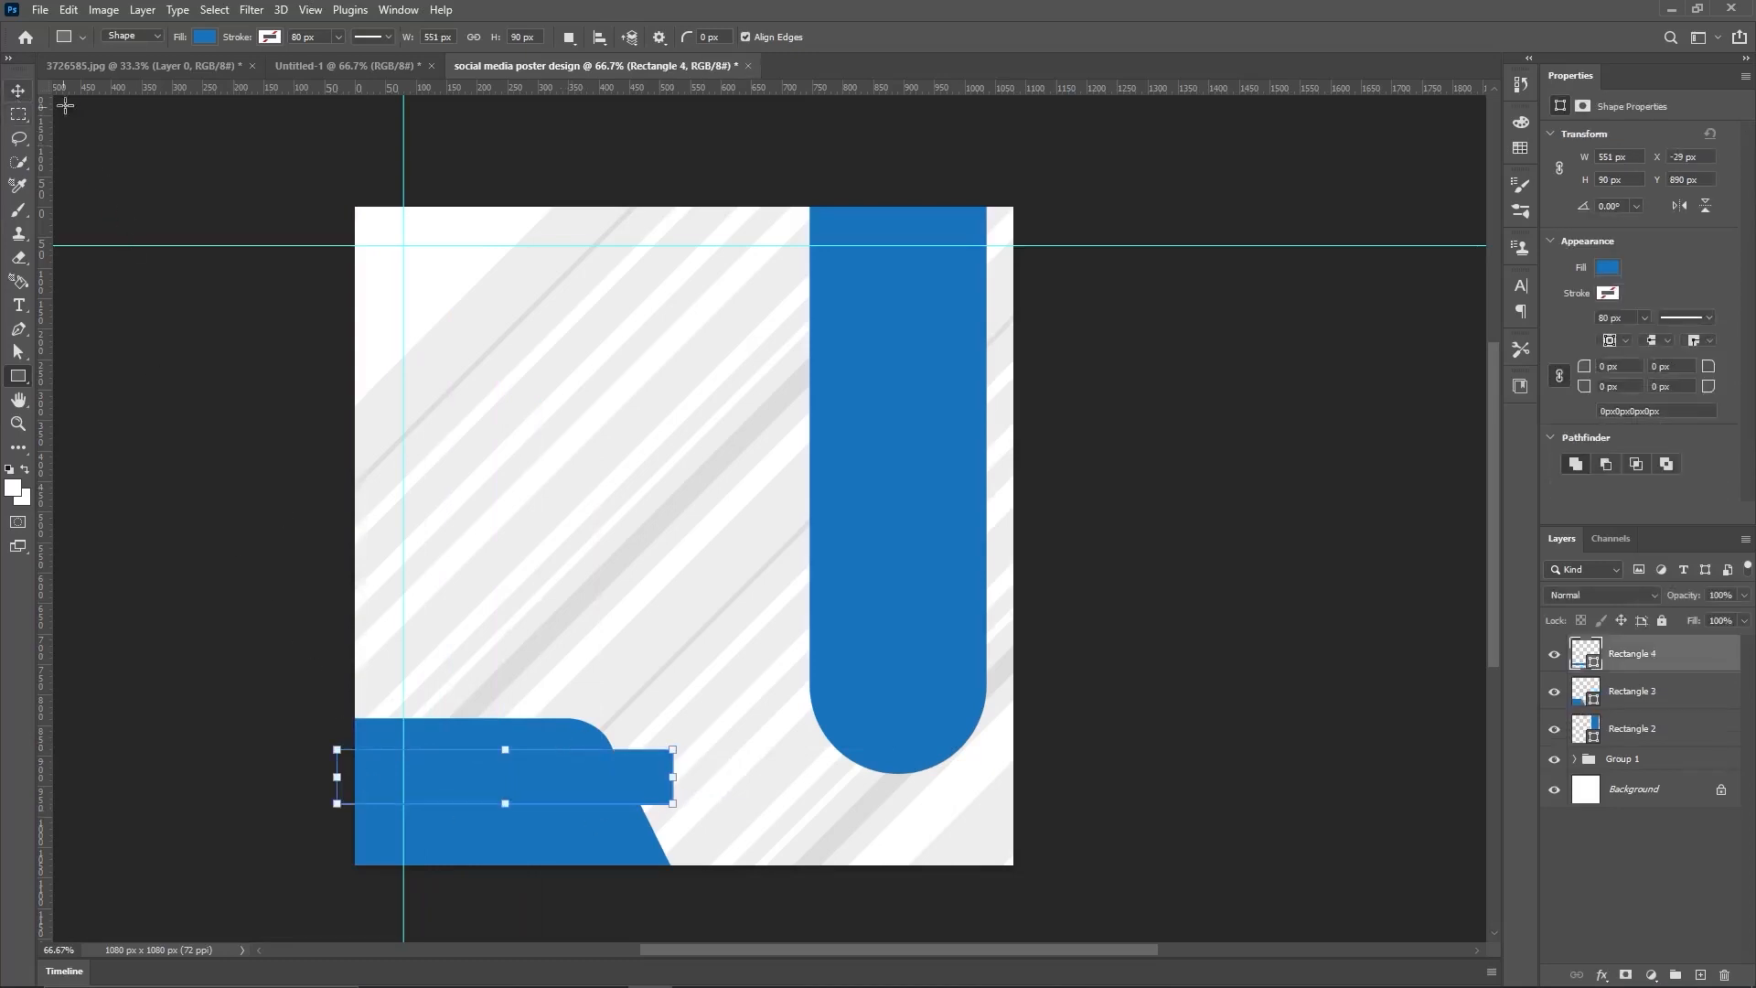
click(19, 92)
drag(546, 780, 549, 800)
key(shift+Left)
Step: Set the bar's fill to the light blue color 22abe2
click(319, 72)
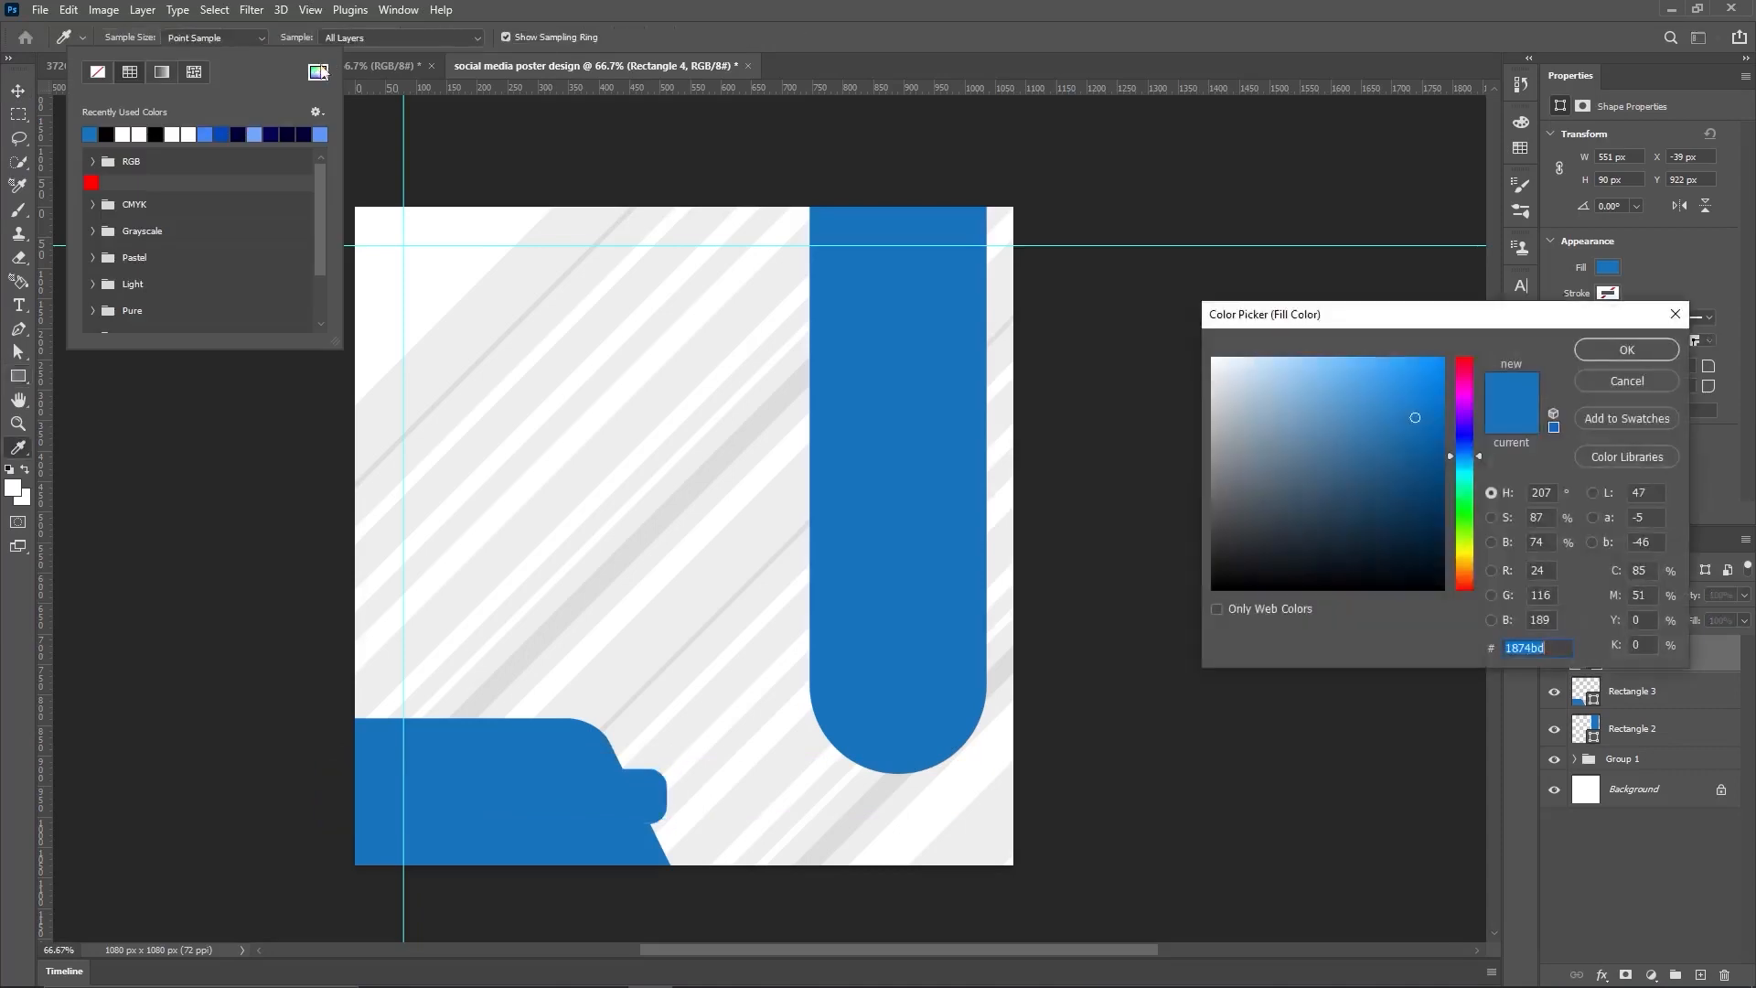
text(22abe2)
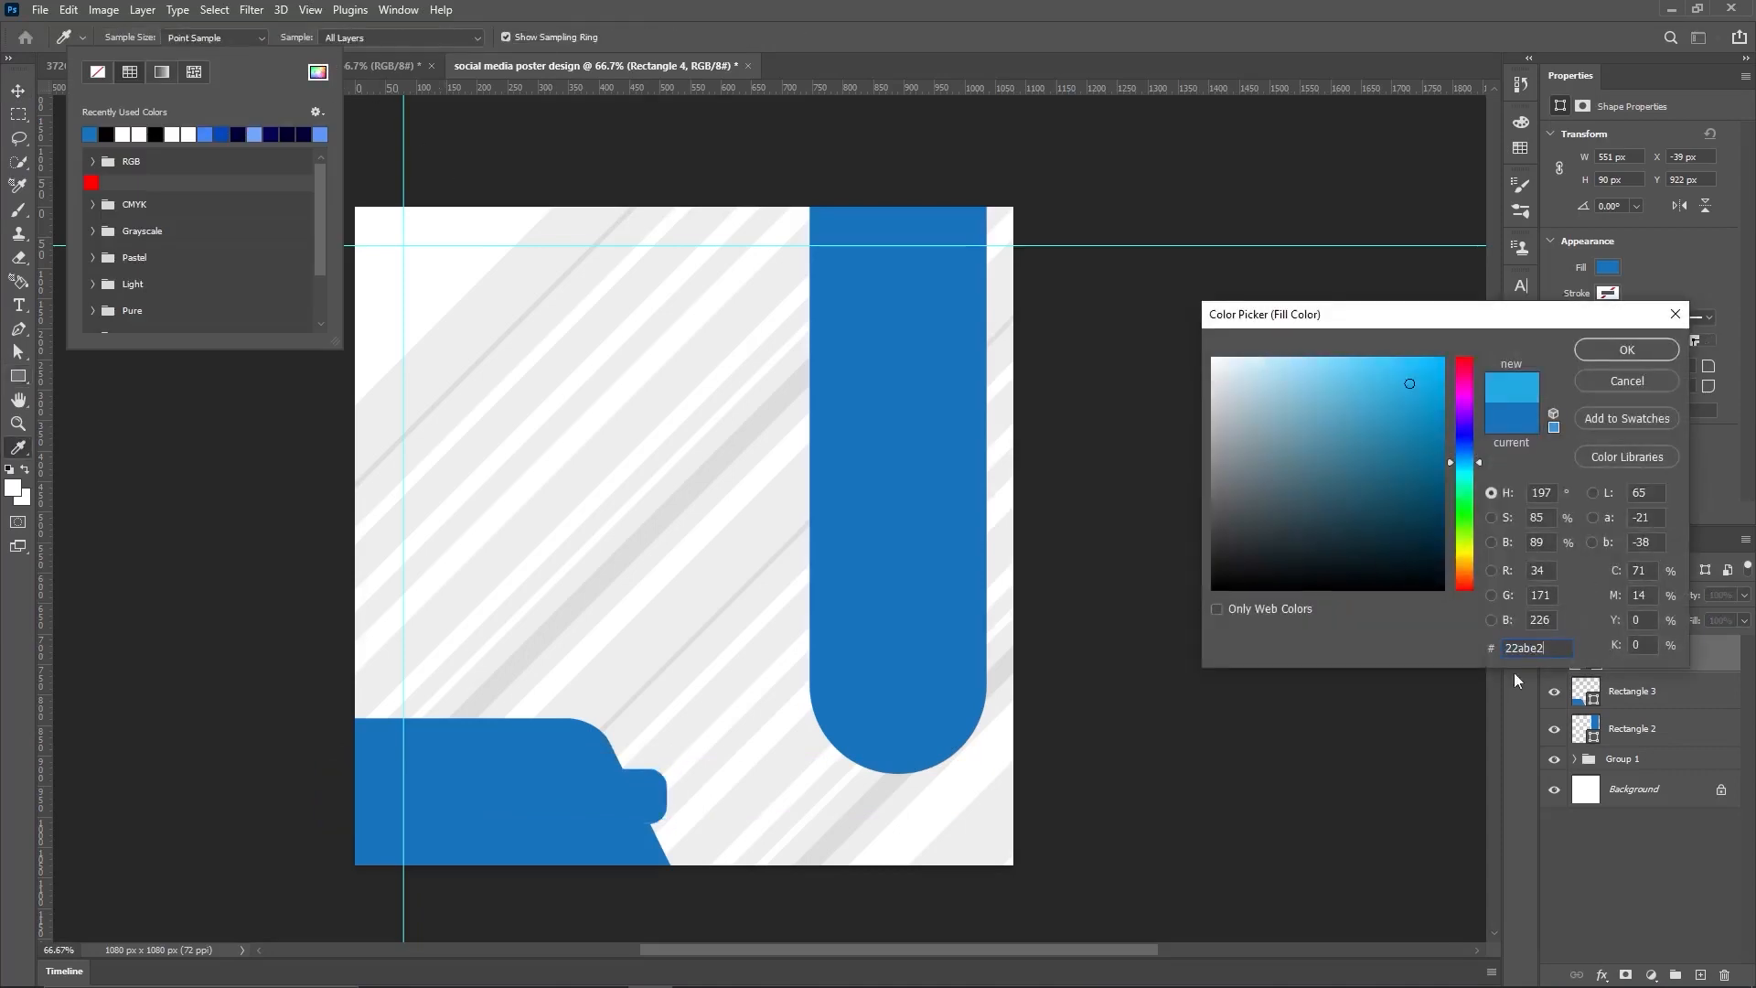
drag(1550, 648, 1489, 656)
click(1628, 352)
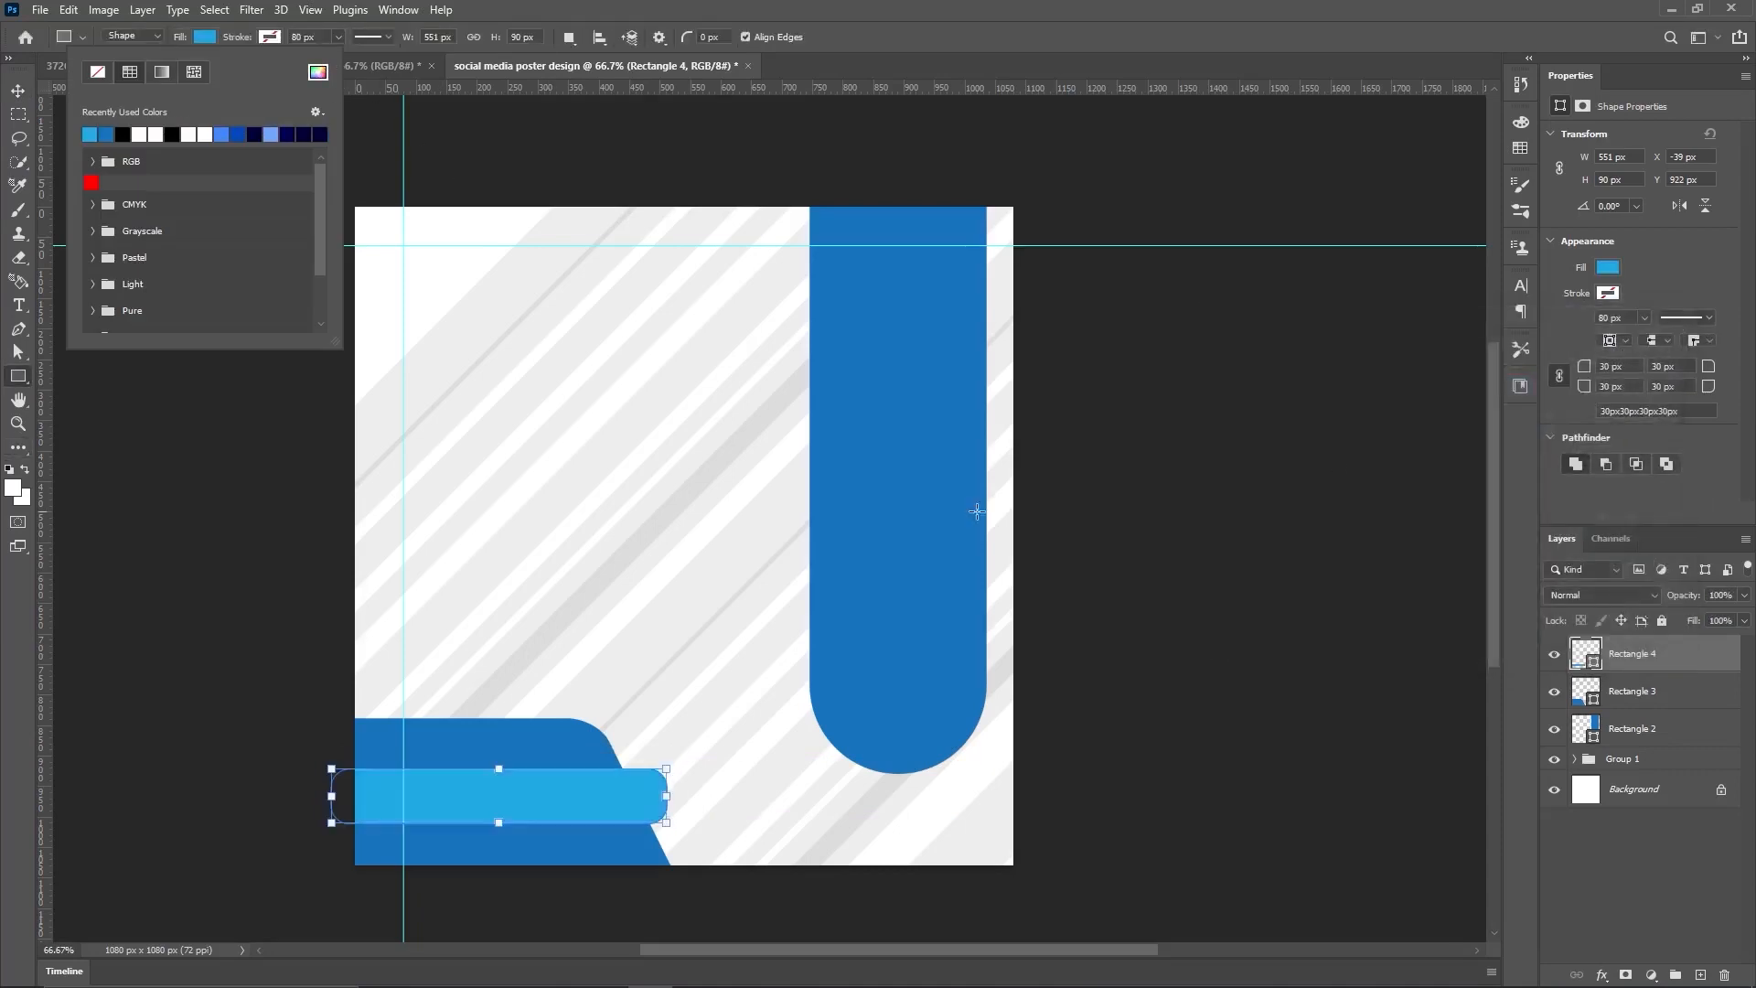
click(479, 23)
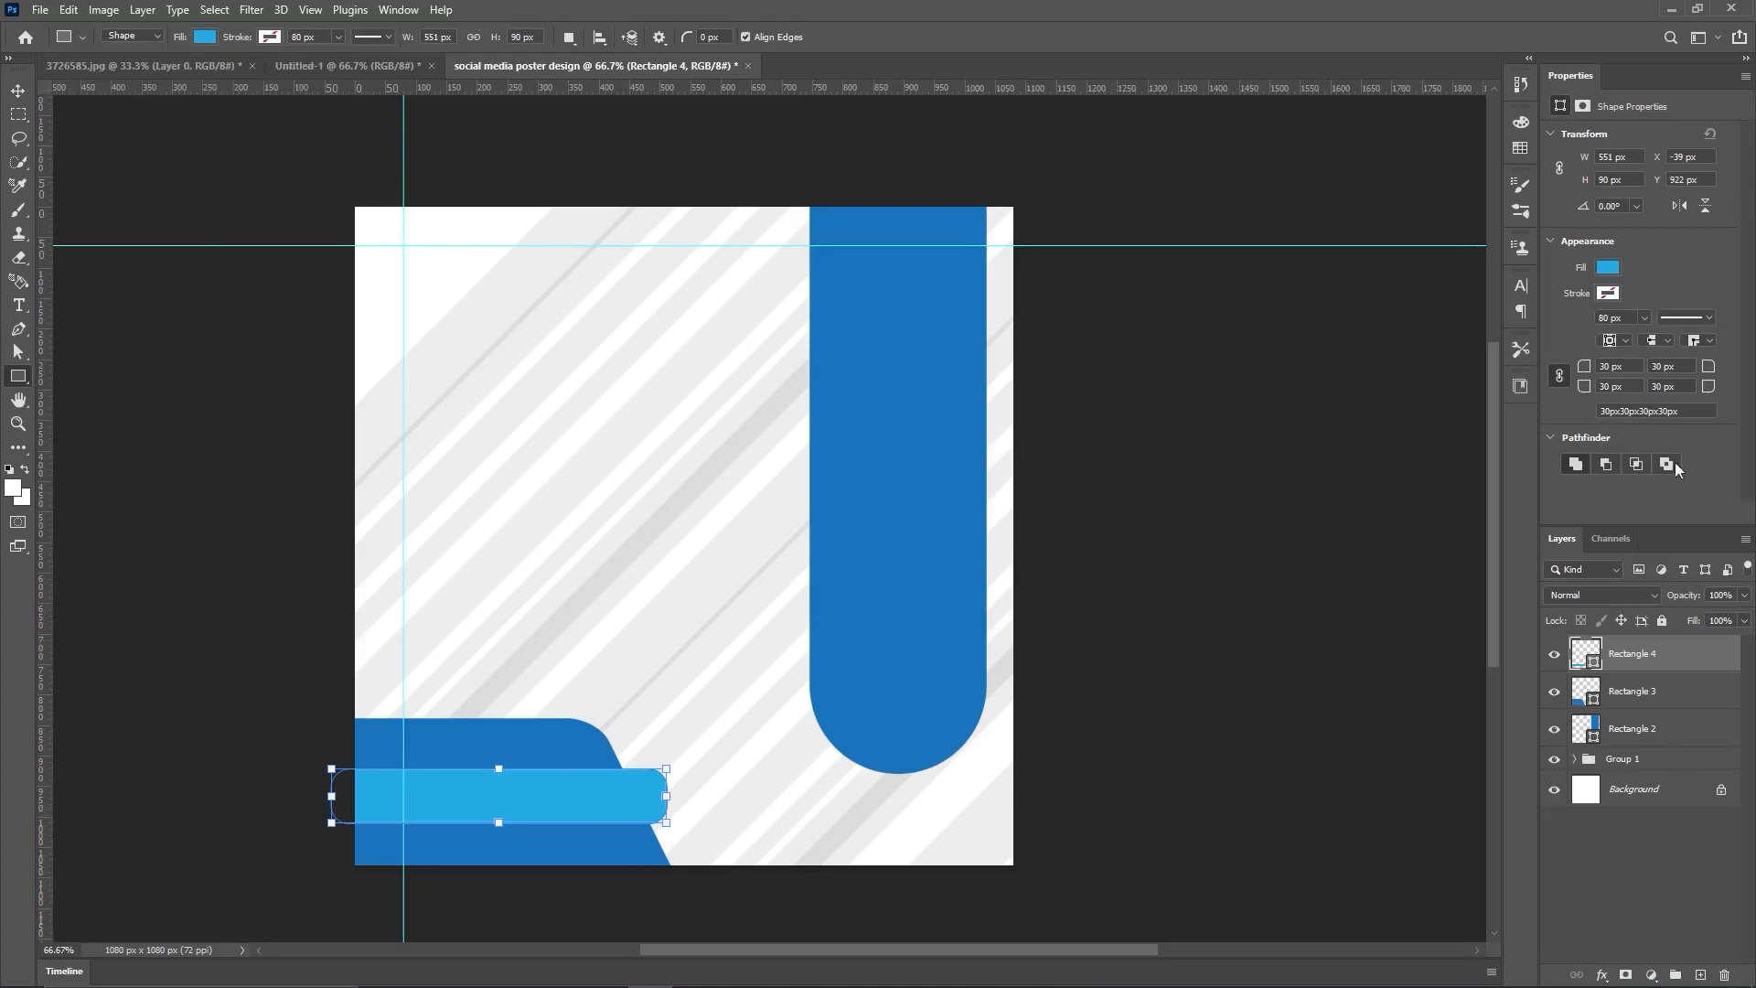
Step: Slant the light blue bar's right end by distorting its lower-right corner, and enlarge it so it extends past the dark blue shape
click(18, 90)
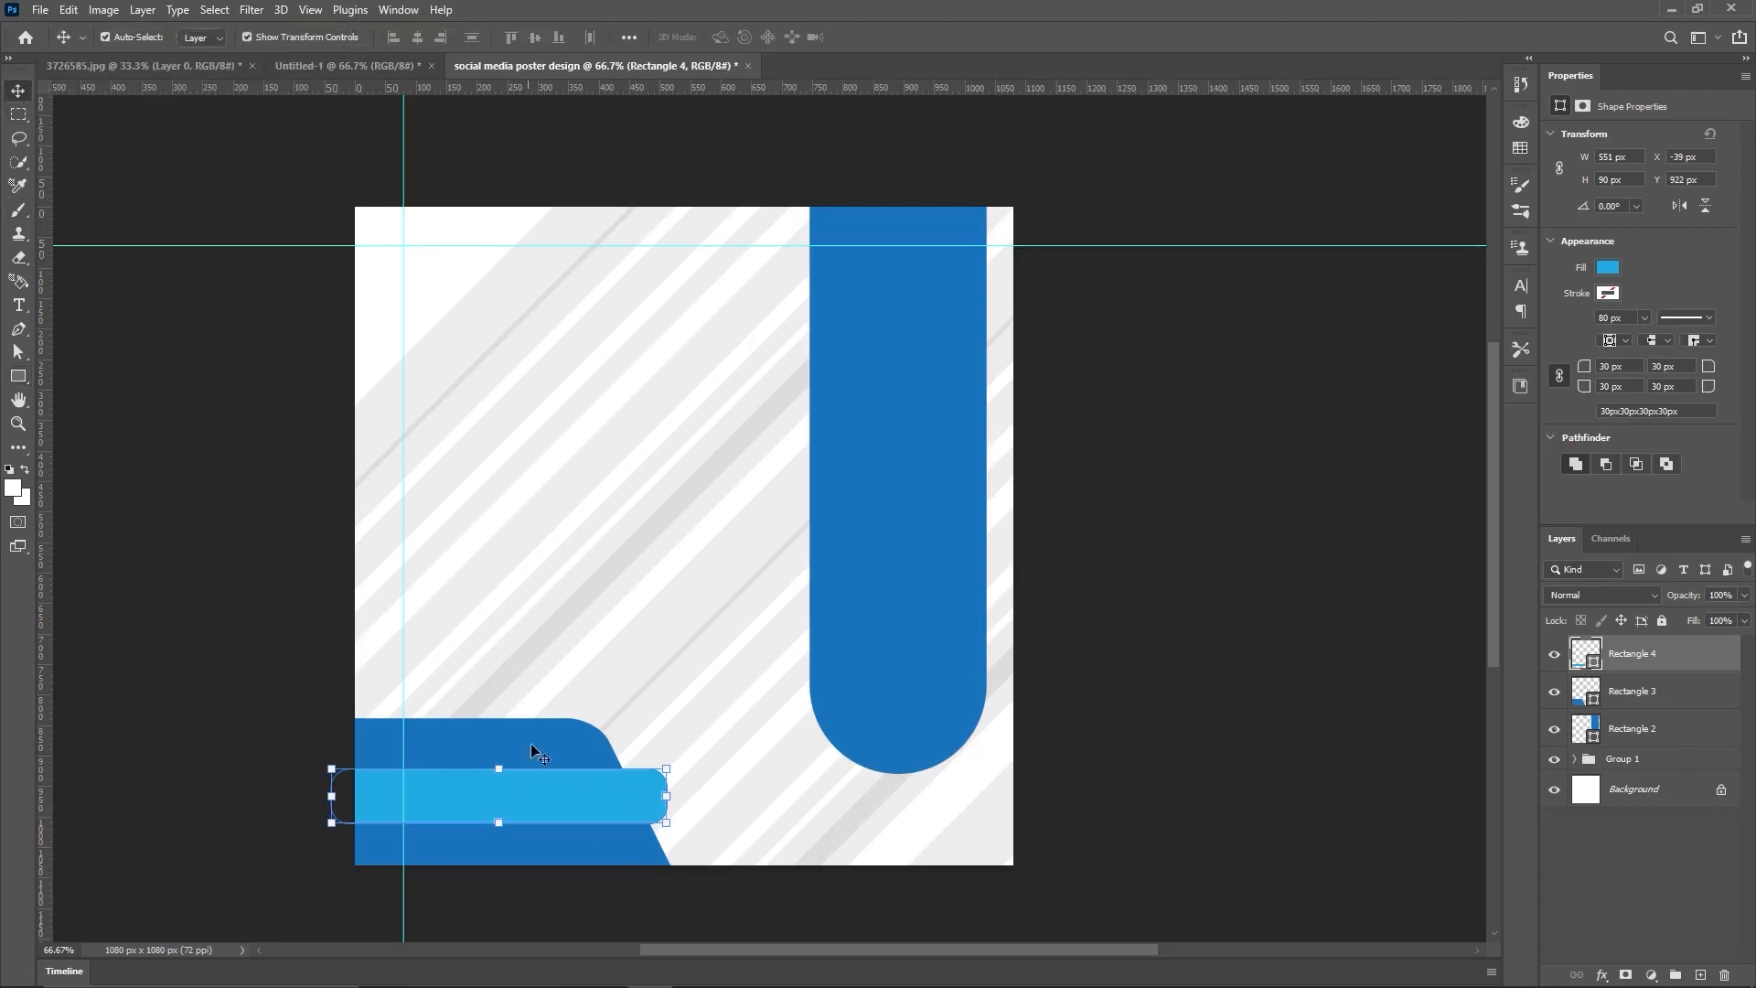
key(ctrl)
mouse_move(667, 828)
mouse_down()
mouse_move(703, 828)
mouse_move(685, 823)
mouse_up()
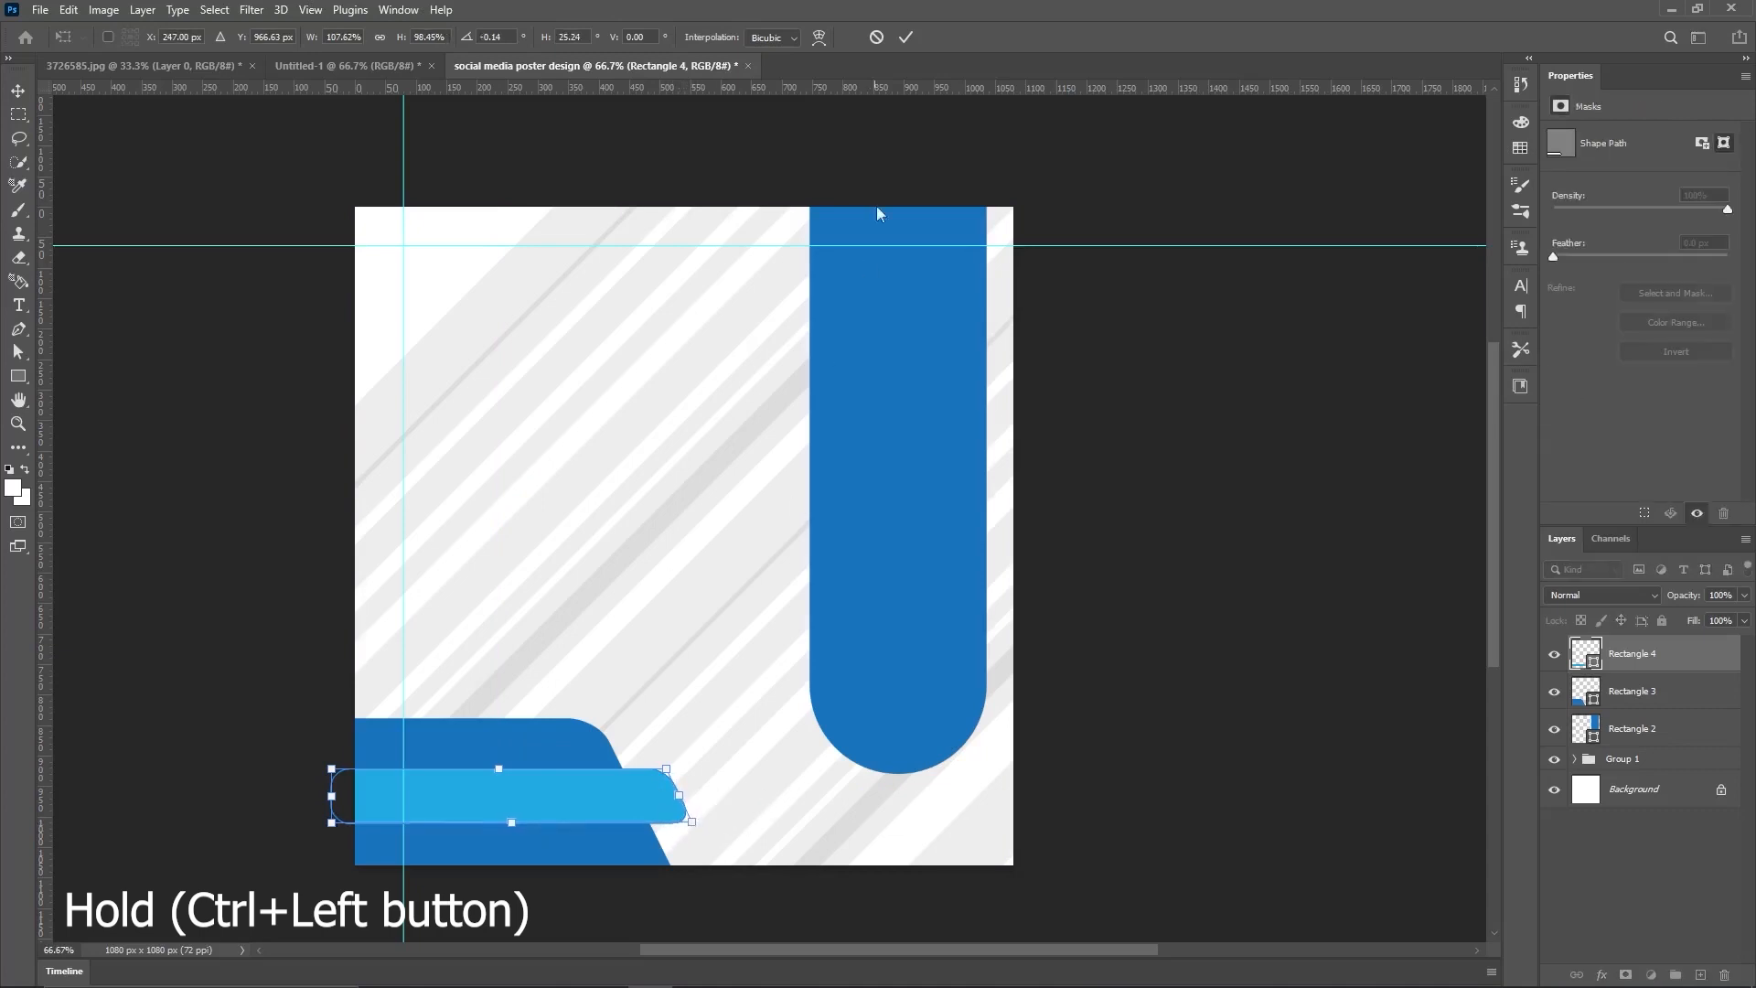
click(906, 36)
drag(476, 796, 483, 794)
drag(684, 793, 715, 793)
drag(573, 794, 550, 806)
click(906, 38)
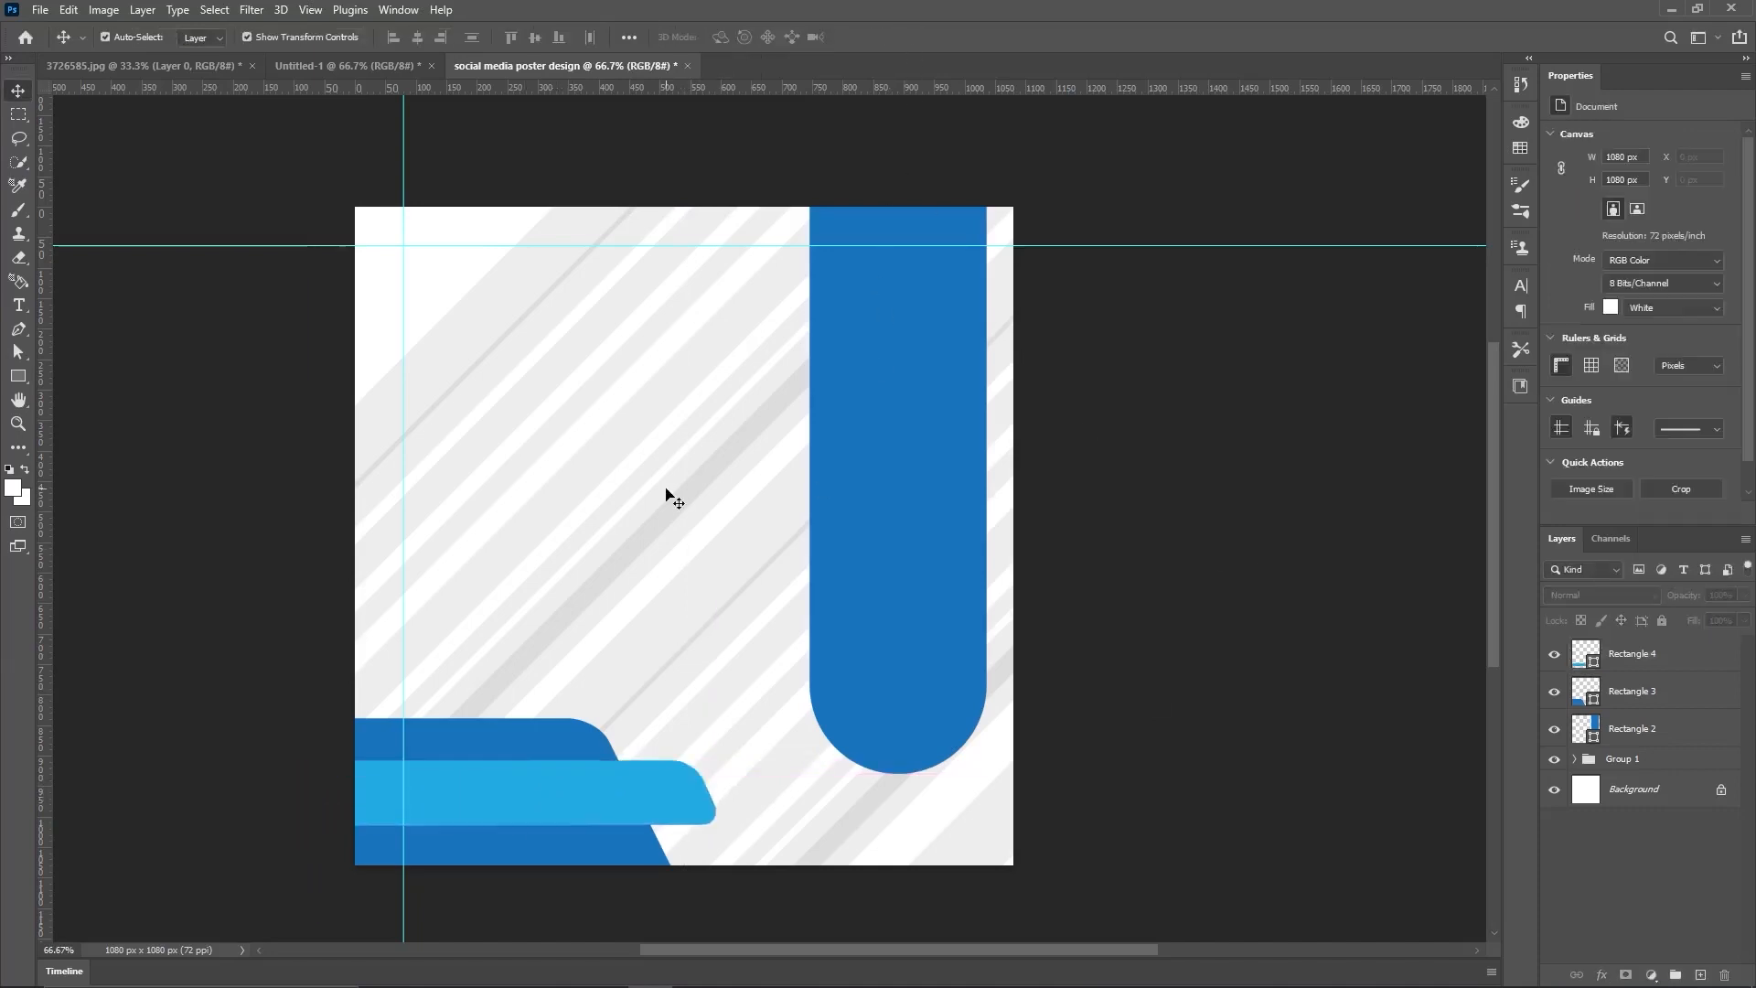
Step: Create a 475 x 475 px blue circle and move it so it overlaps the left side of the tall rounded bar
click(18, 377)
right_click(20, 383)
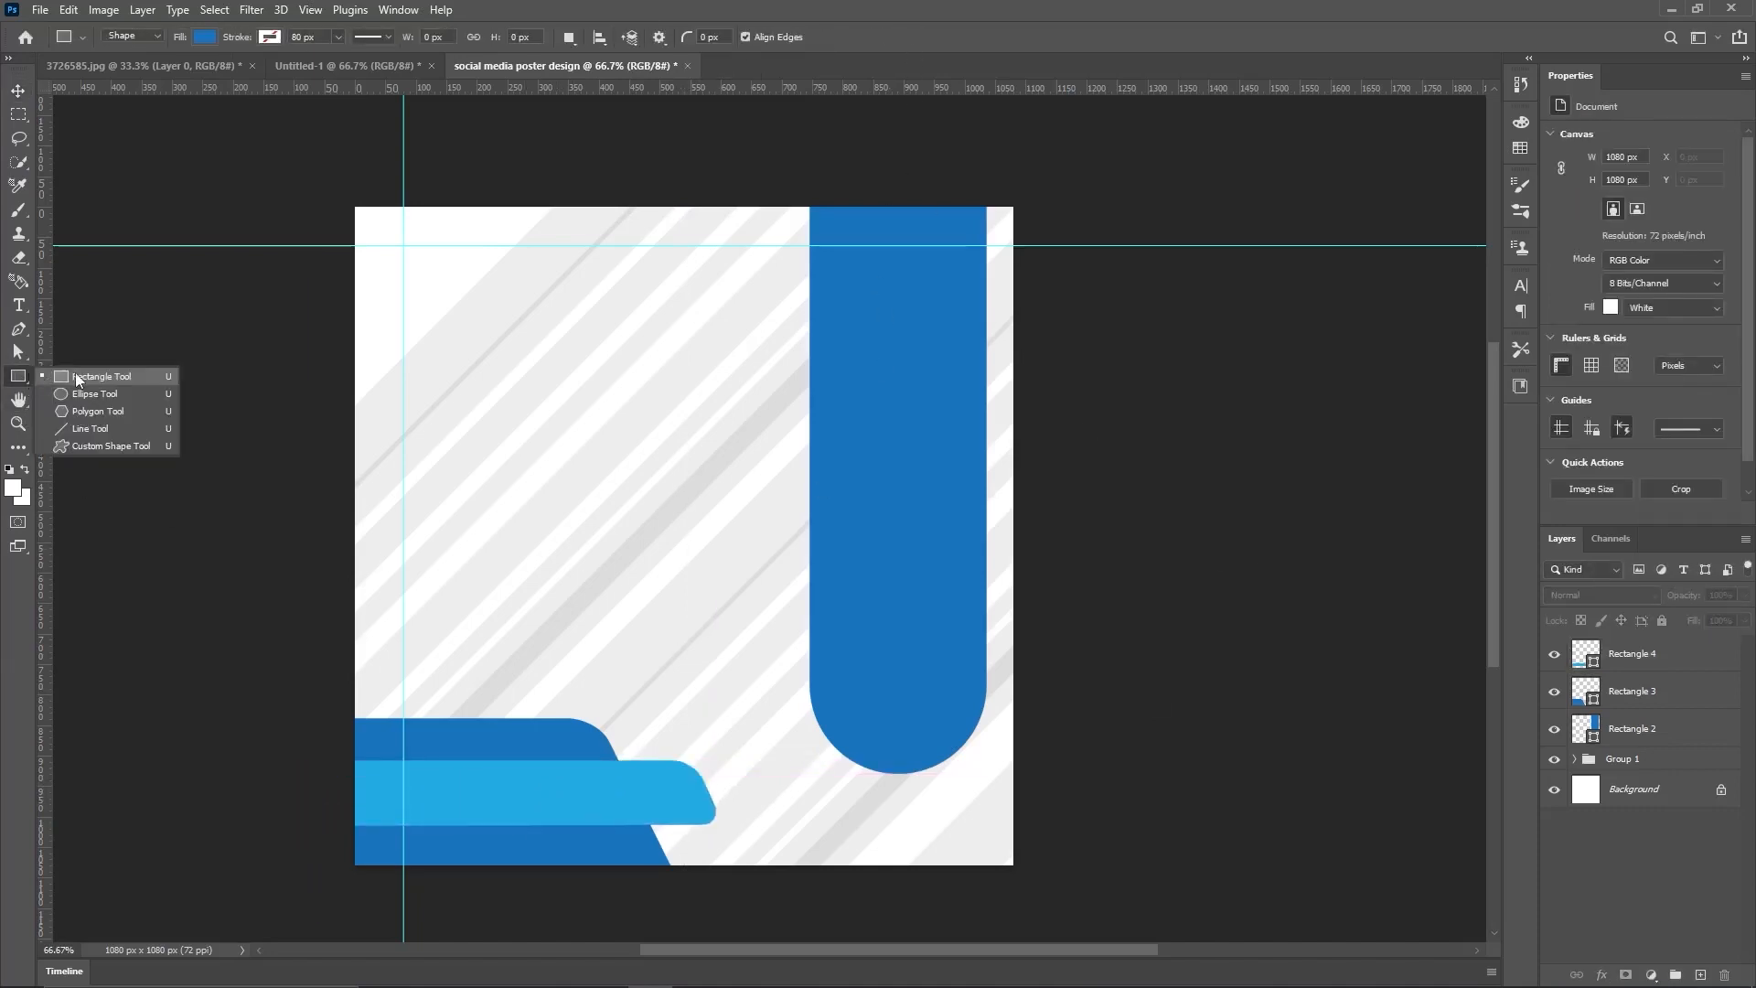
click(90, 393)
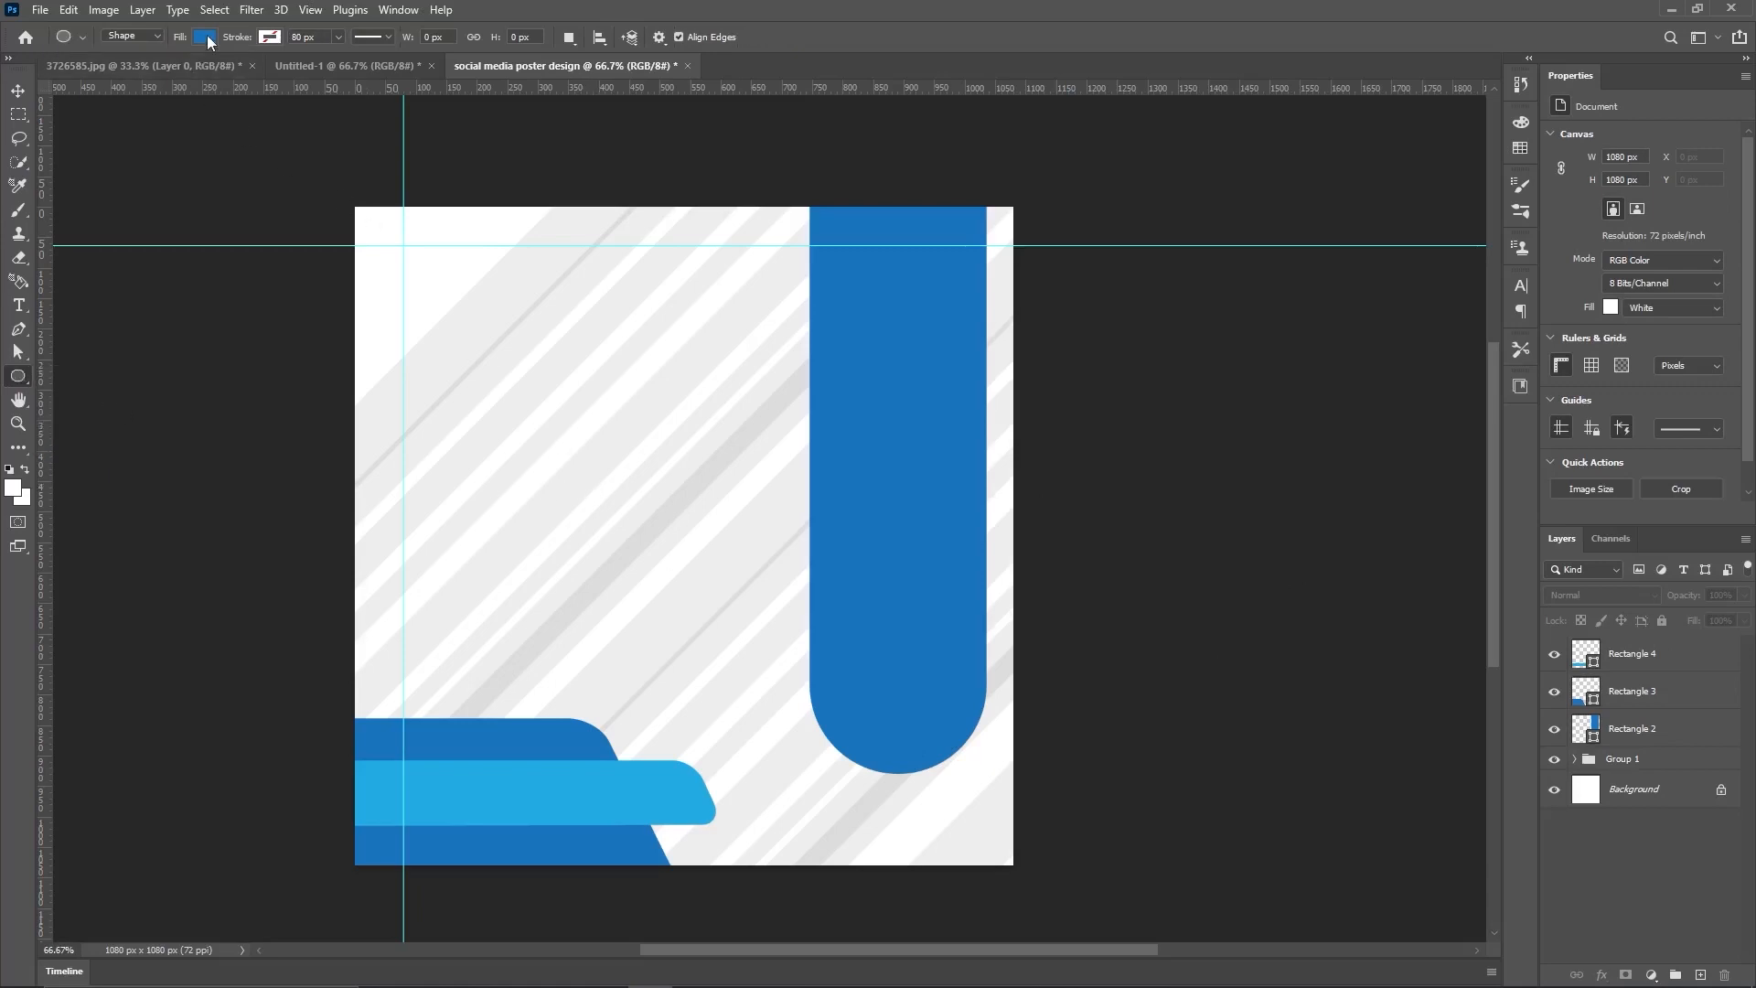
click(592, 492)
key(Tab)
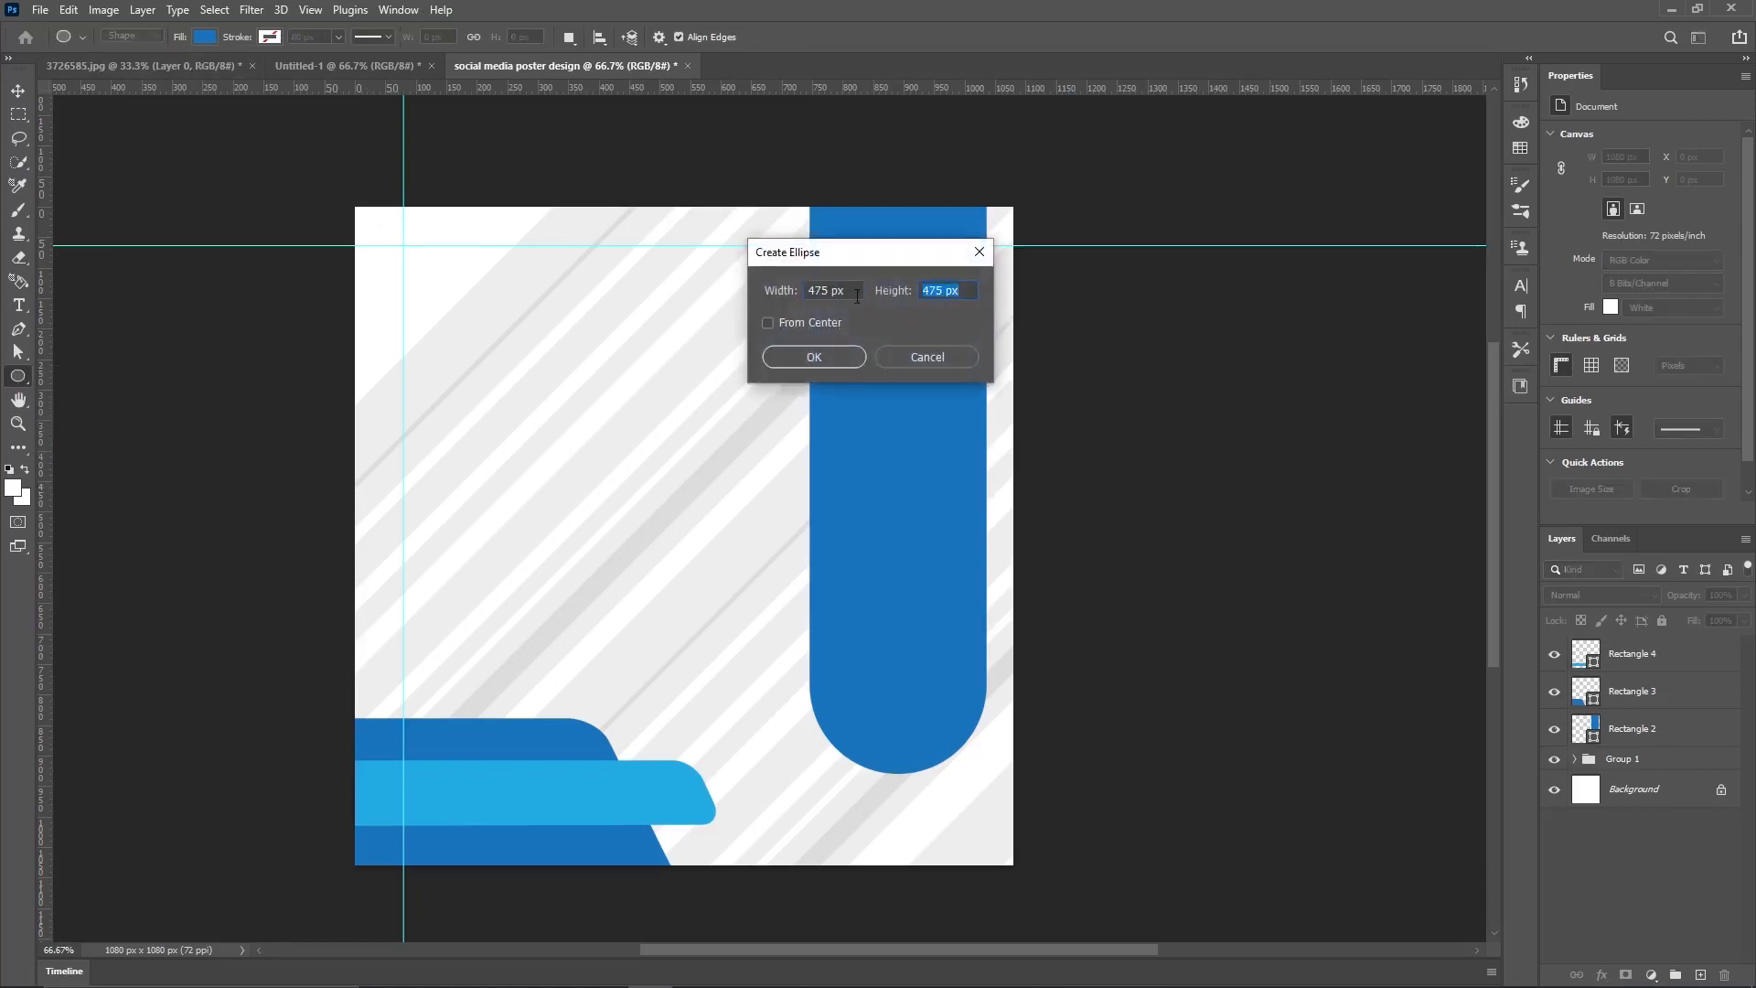
click(826, 356)
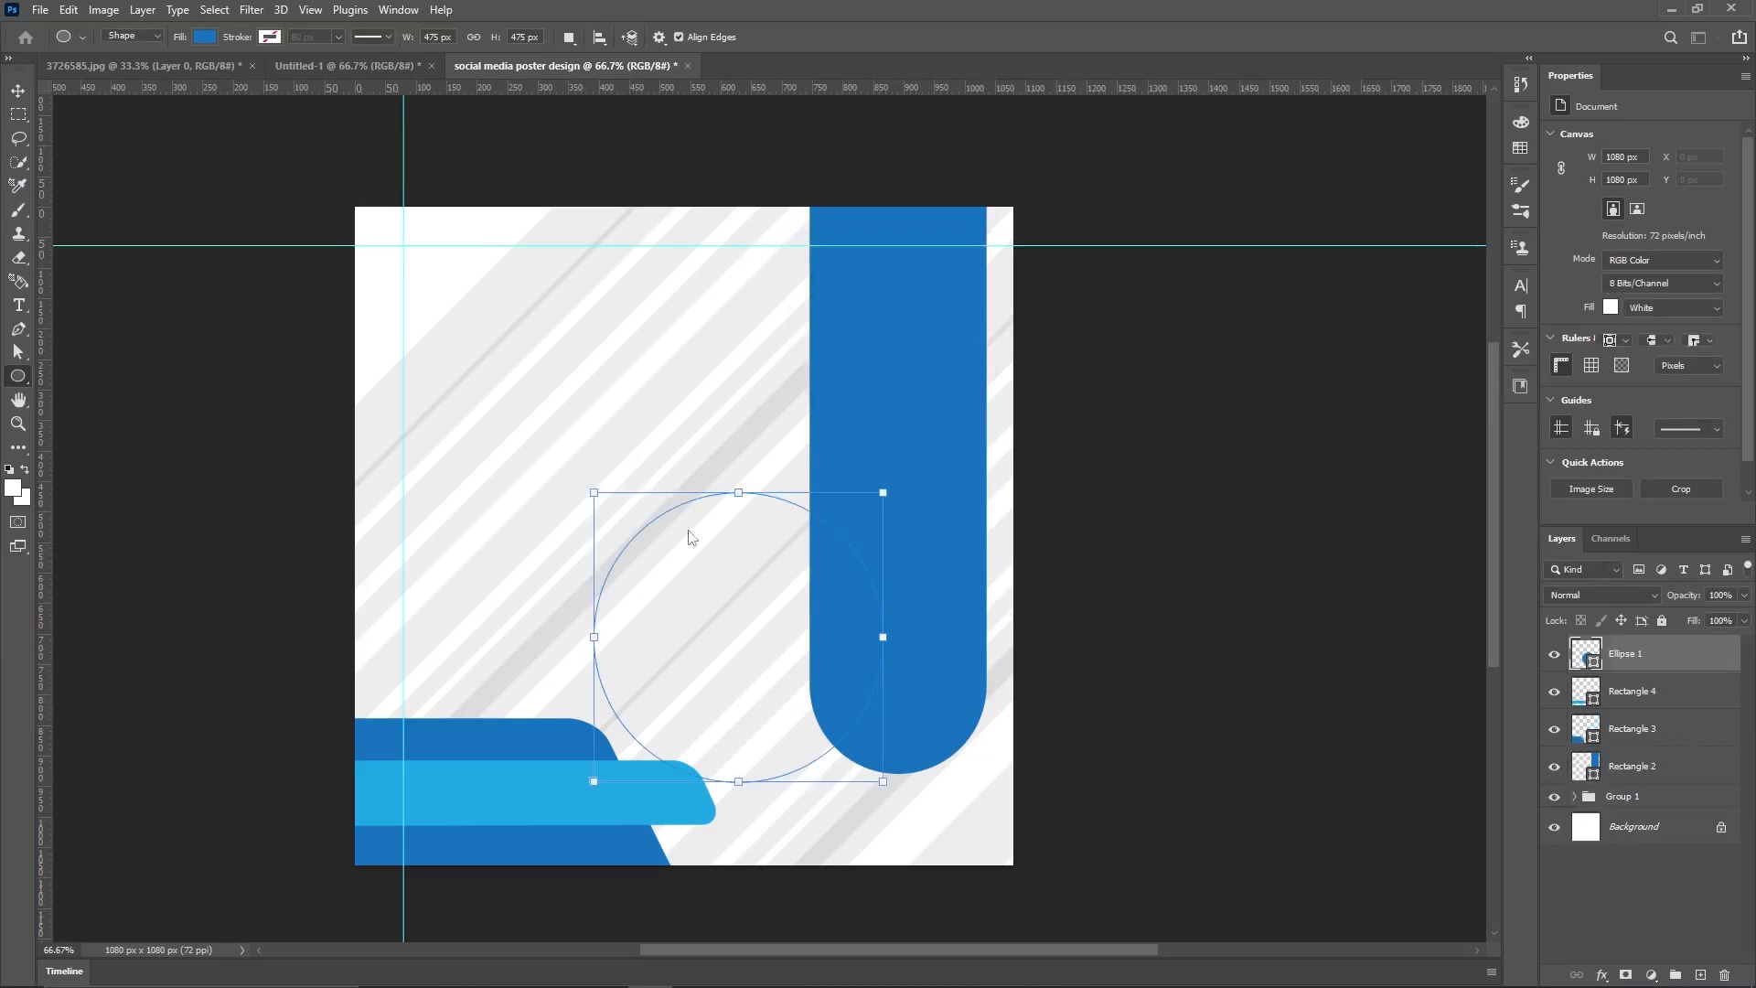
click(18, 89)
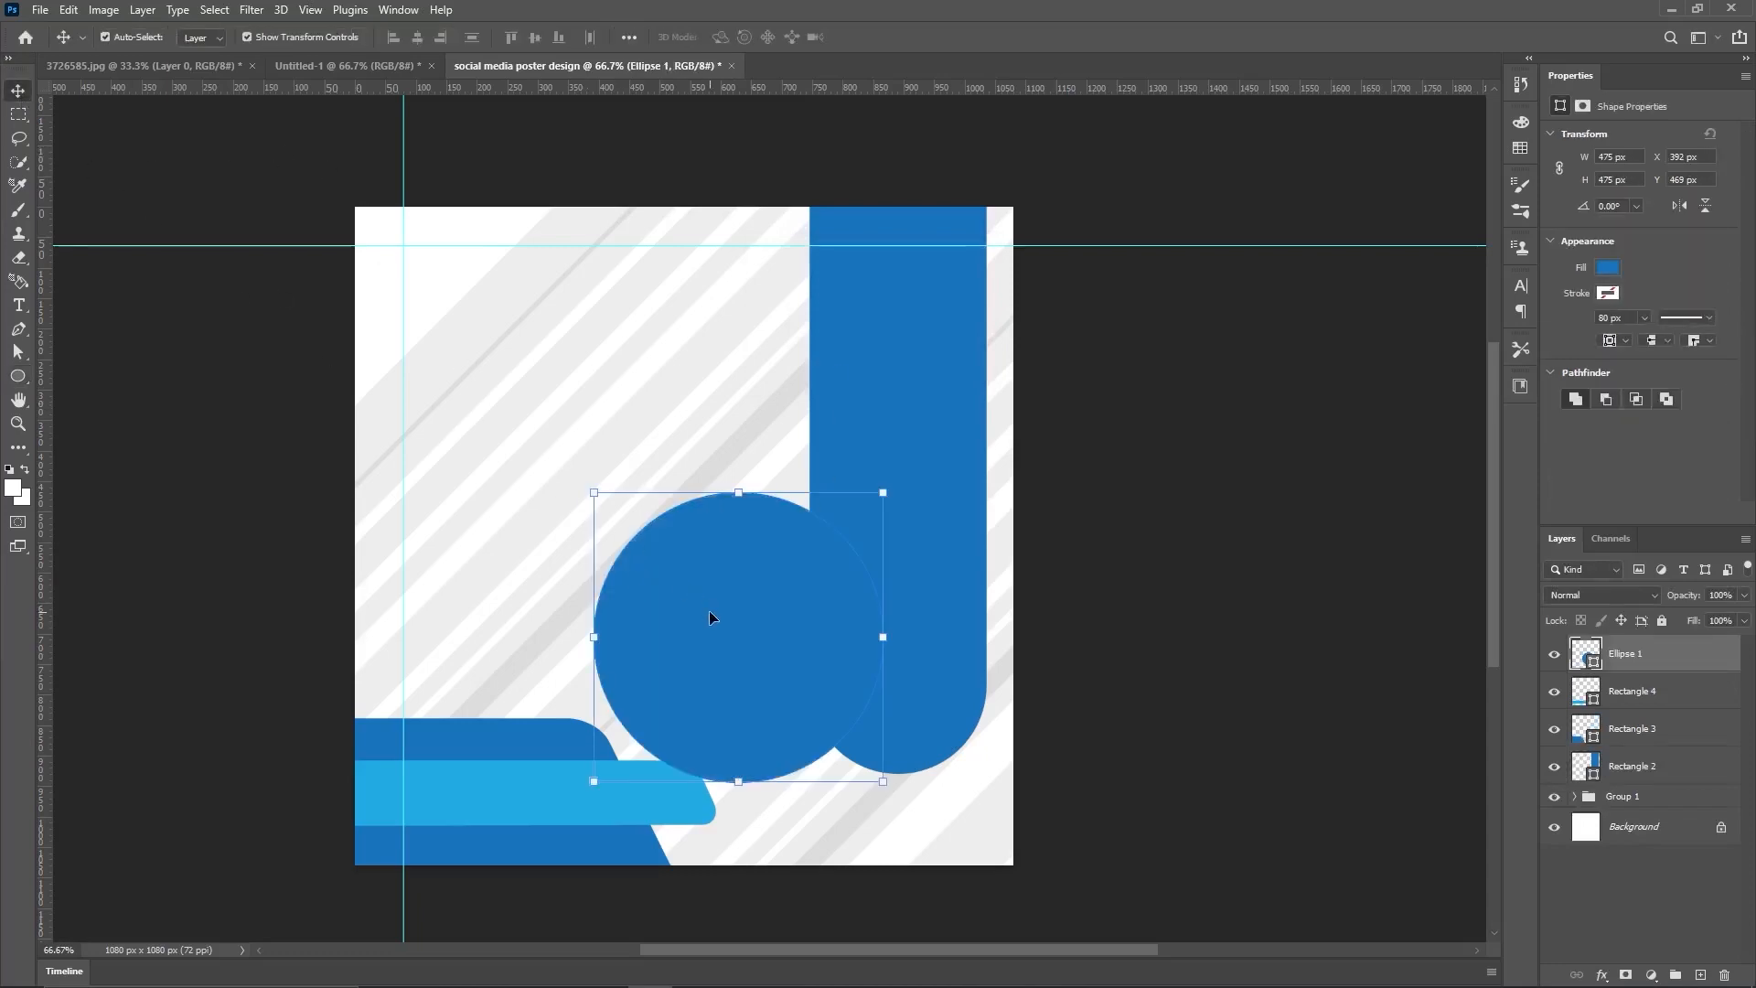
drag(710, 611, 722, 547)
click(1226, 517)
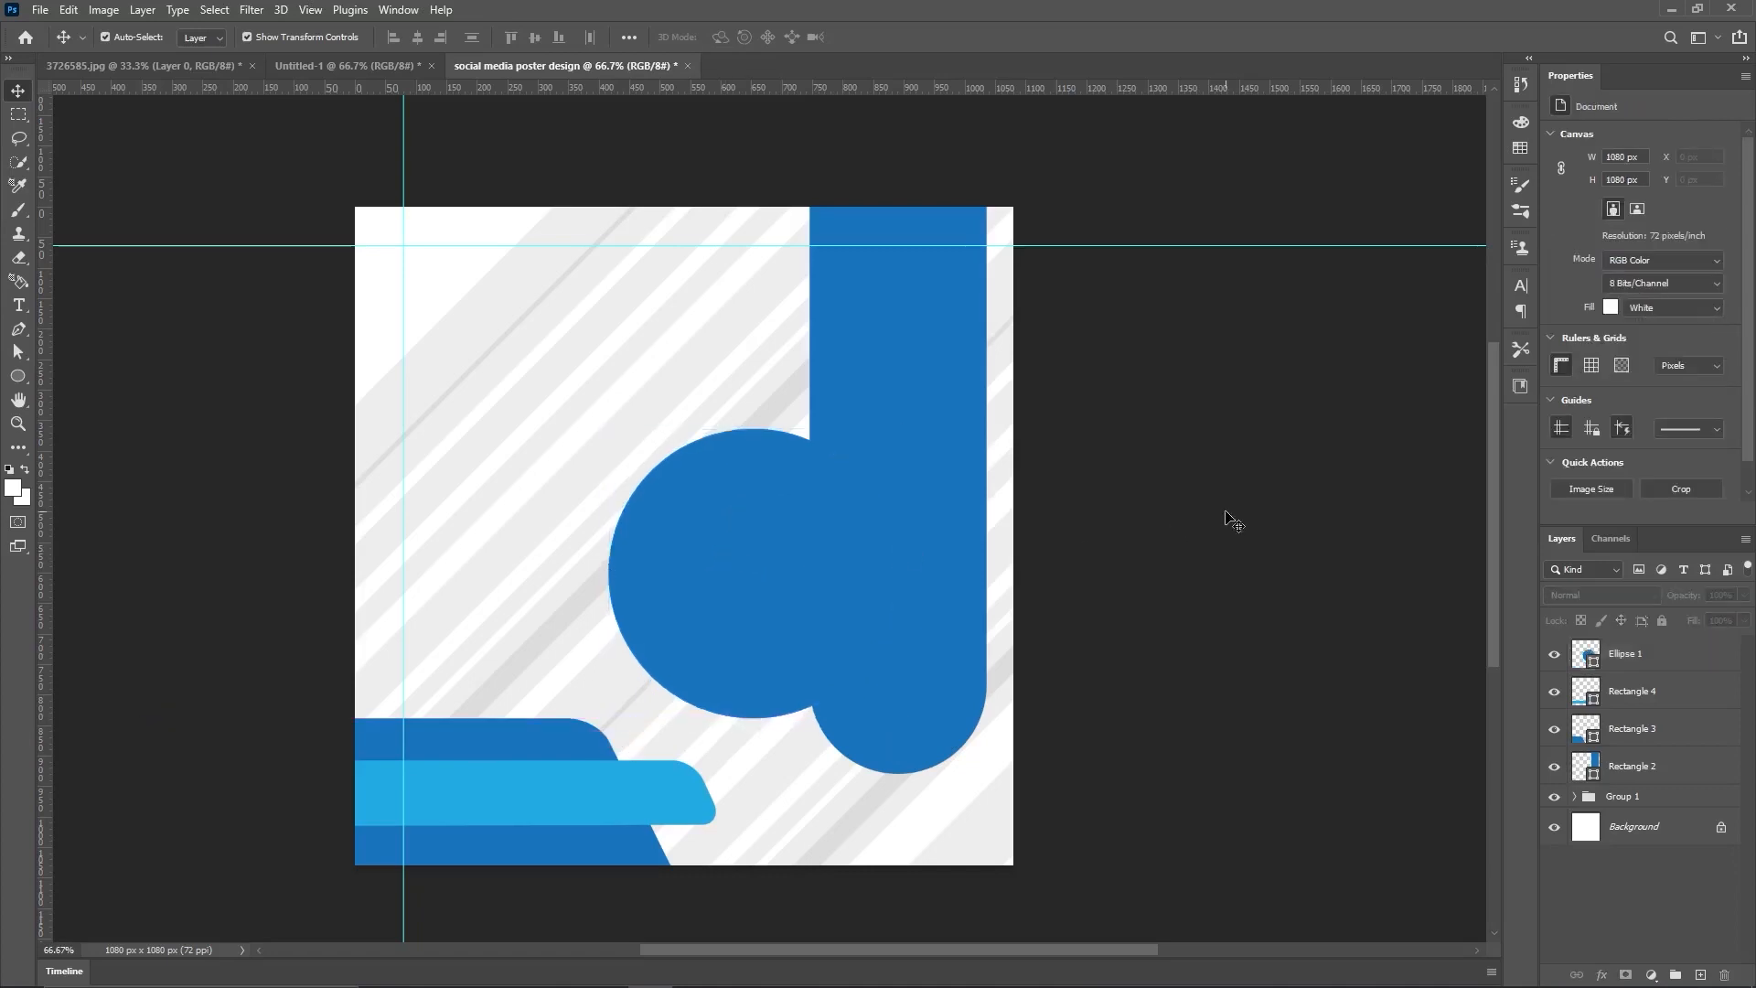
Step: Copy the illustration from 3726585.jpg and paste it into the social media poster design document
click(176, 65)
key(ctrl+c)
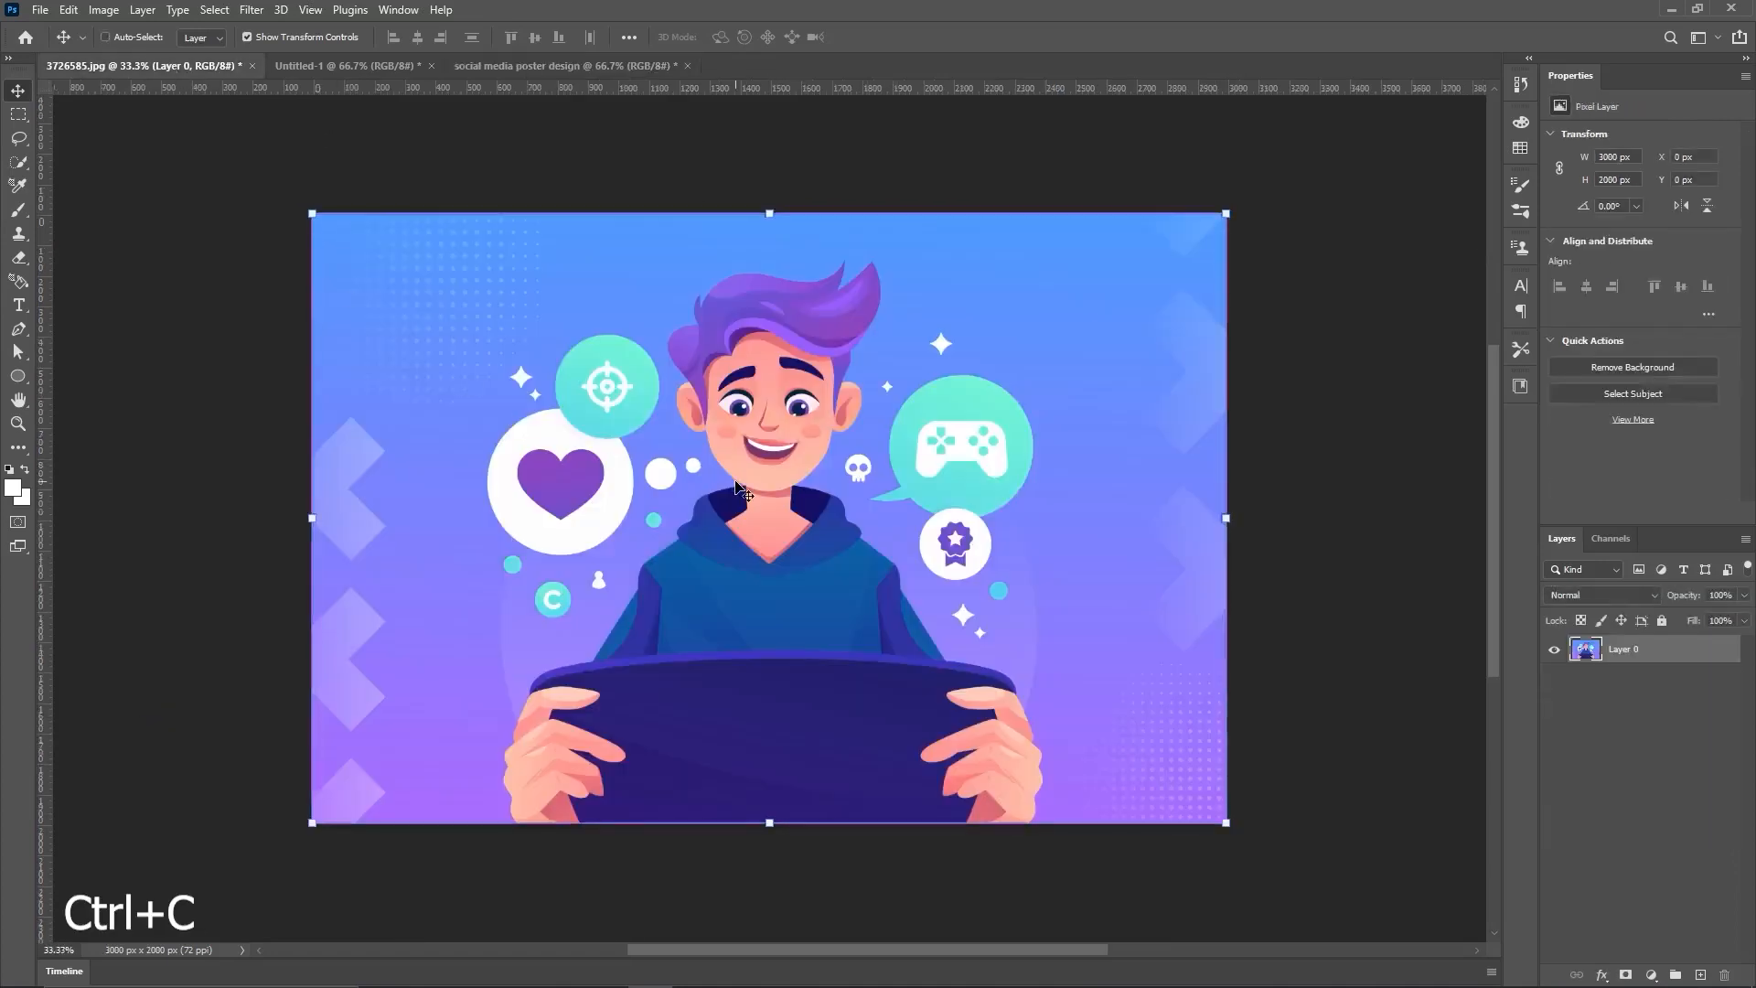
click(505, 68)
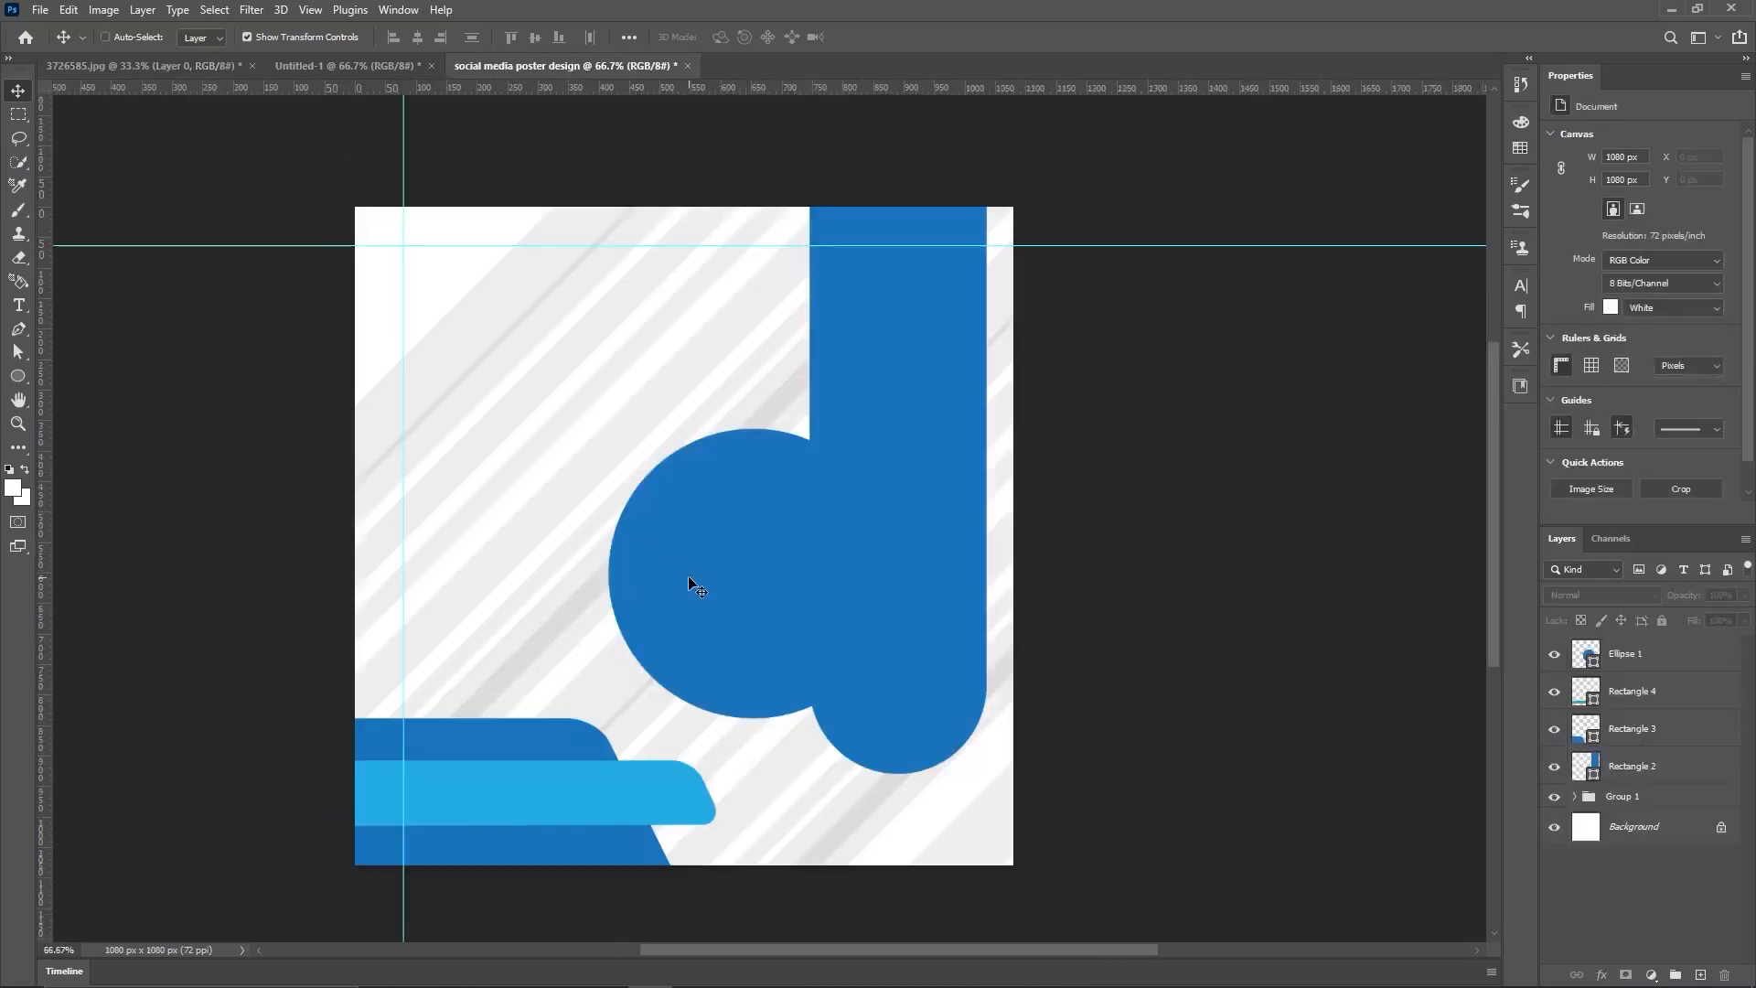
key(ctrl+v)
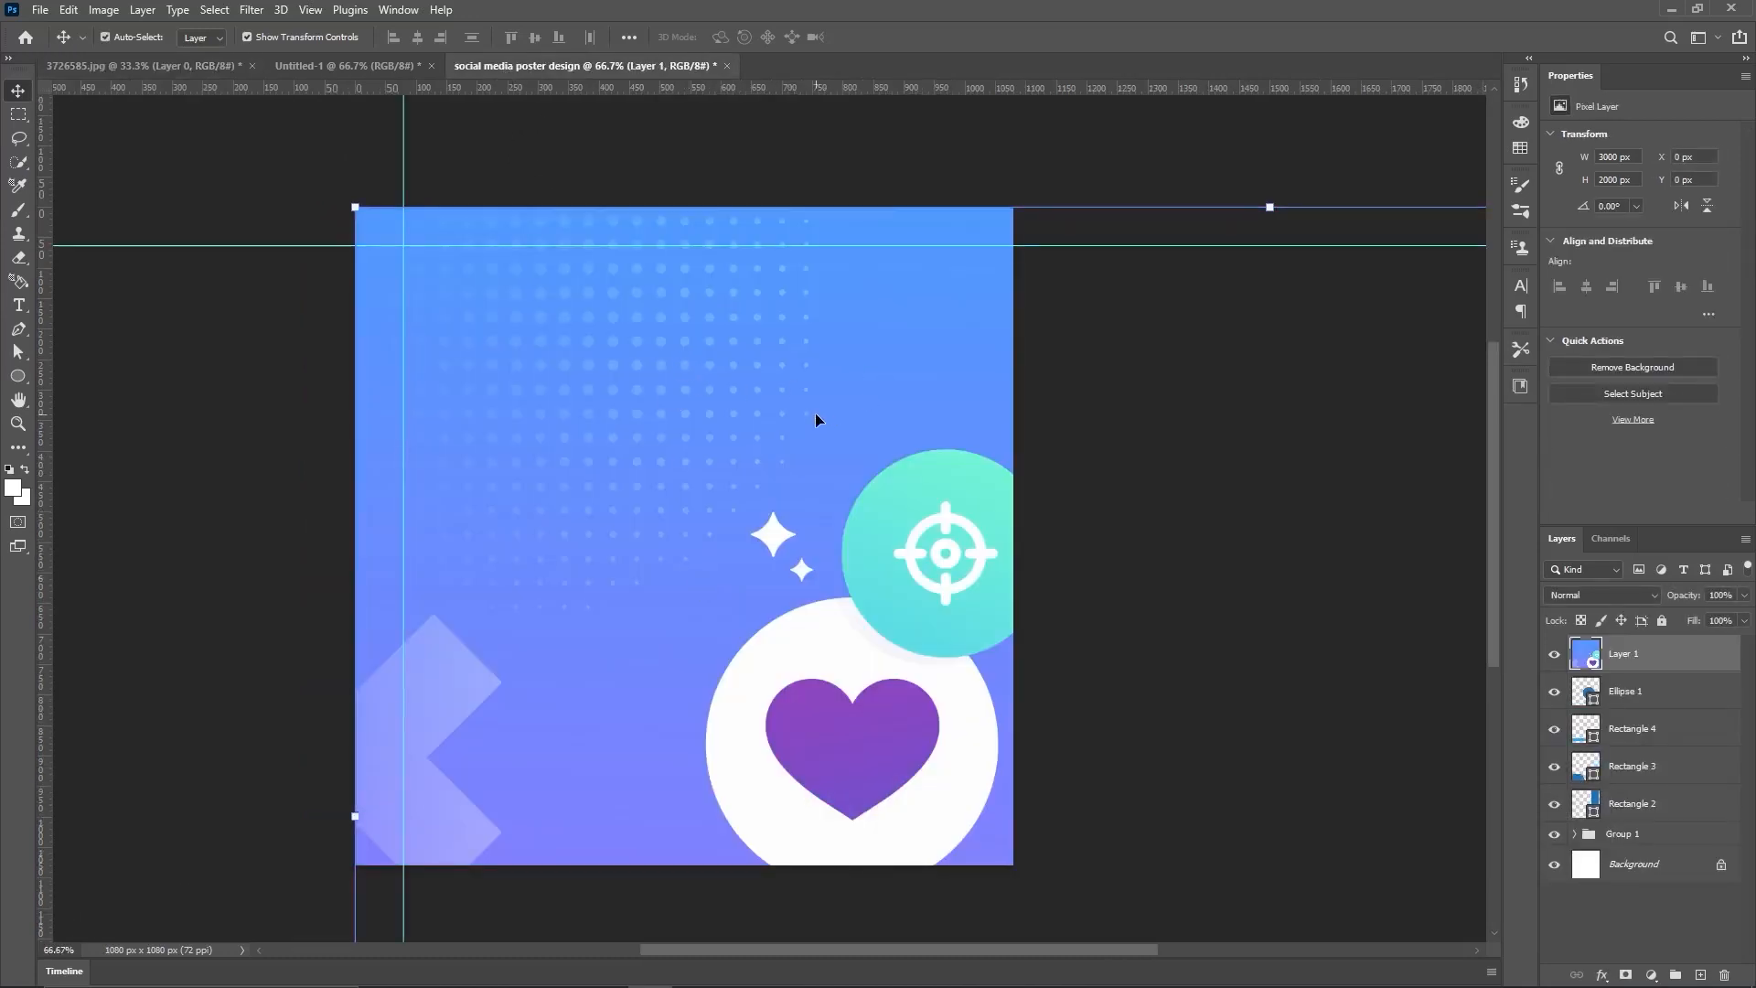
Step: Scale the pasted illustration down to about 824 x 550 px and position it over the blue circle
scroll(815, 414, down, 3)
drag(1089, 289, 1090, 531)
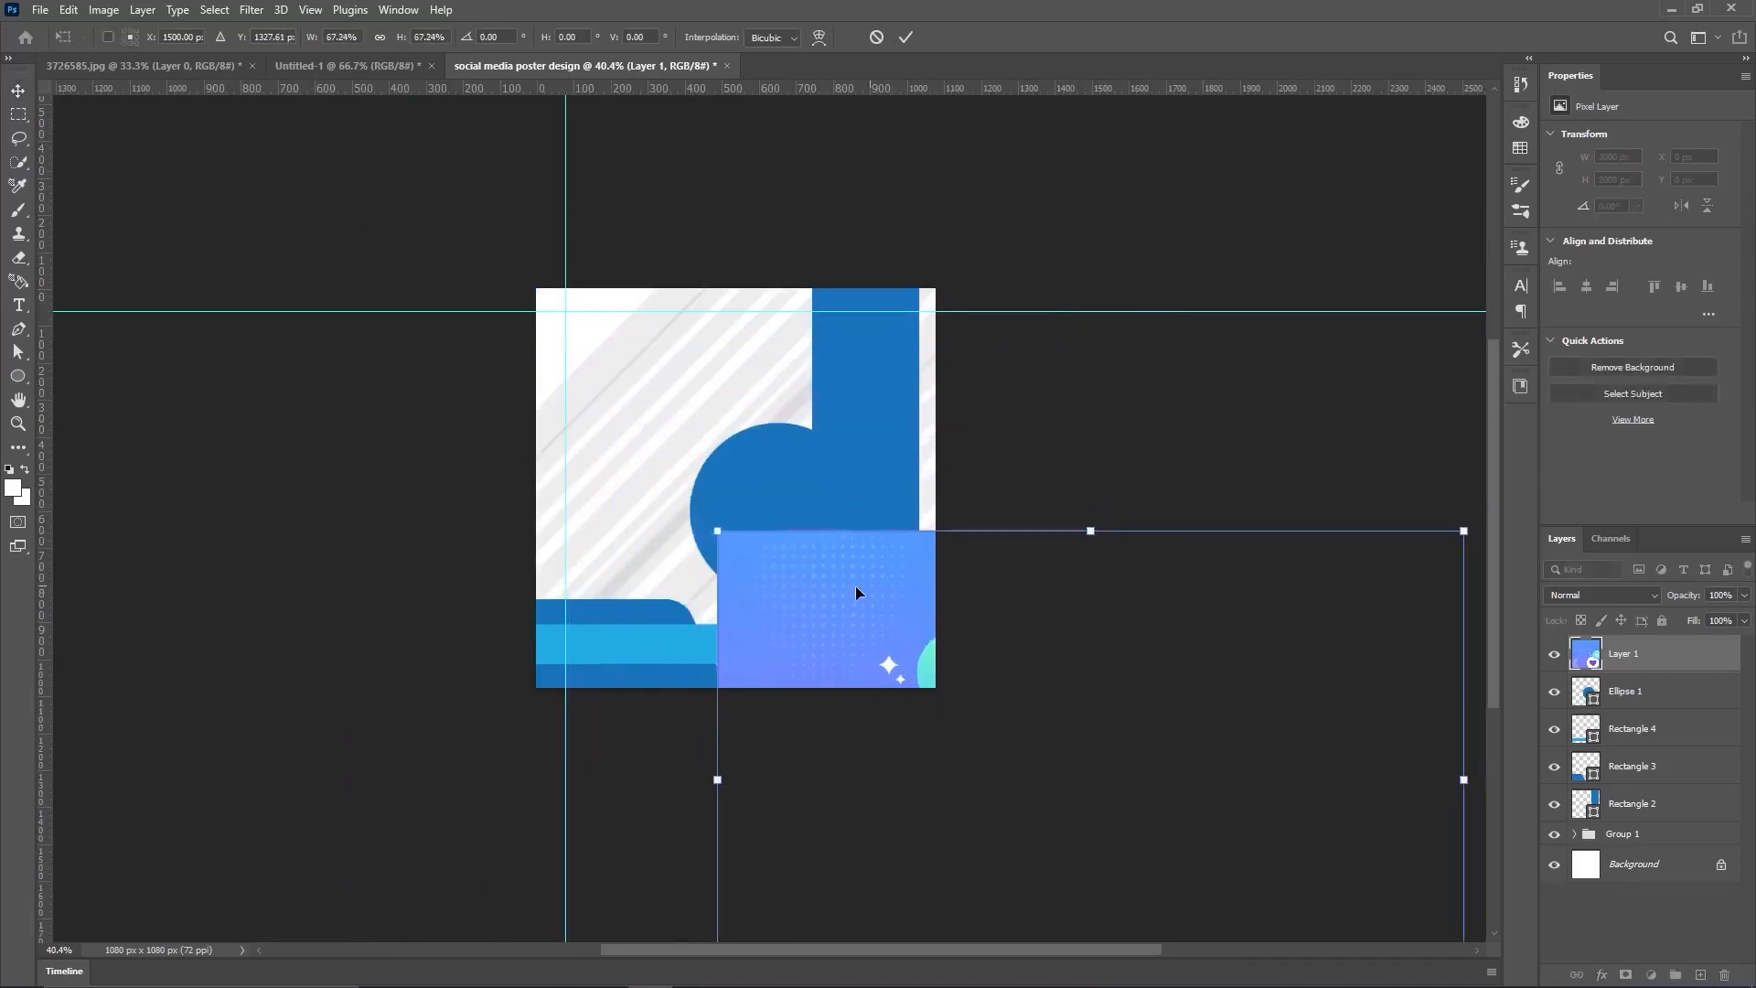
drag(855, 593, 540, 308)
drag(776, 247, 777, 408)
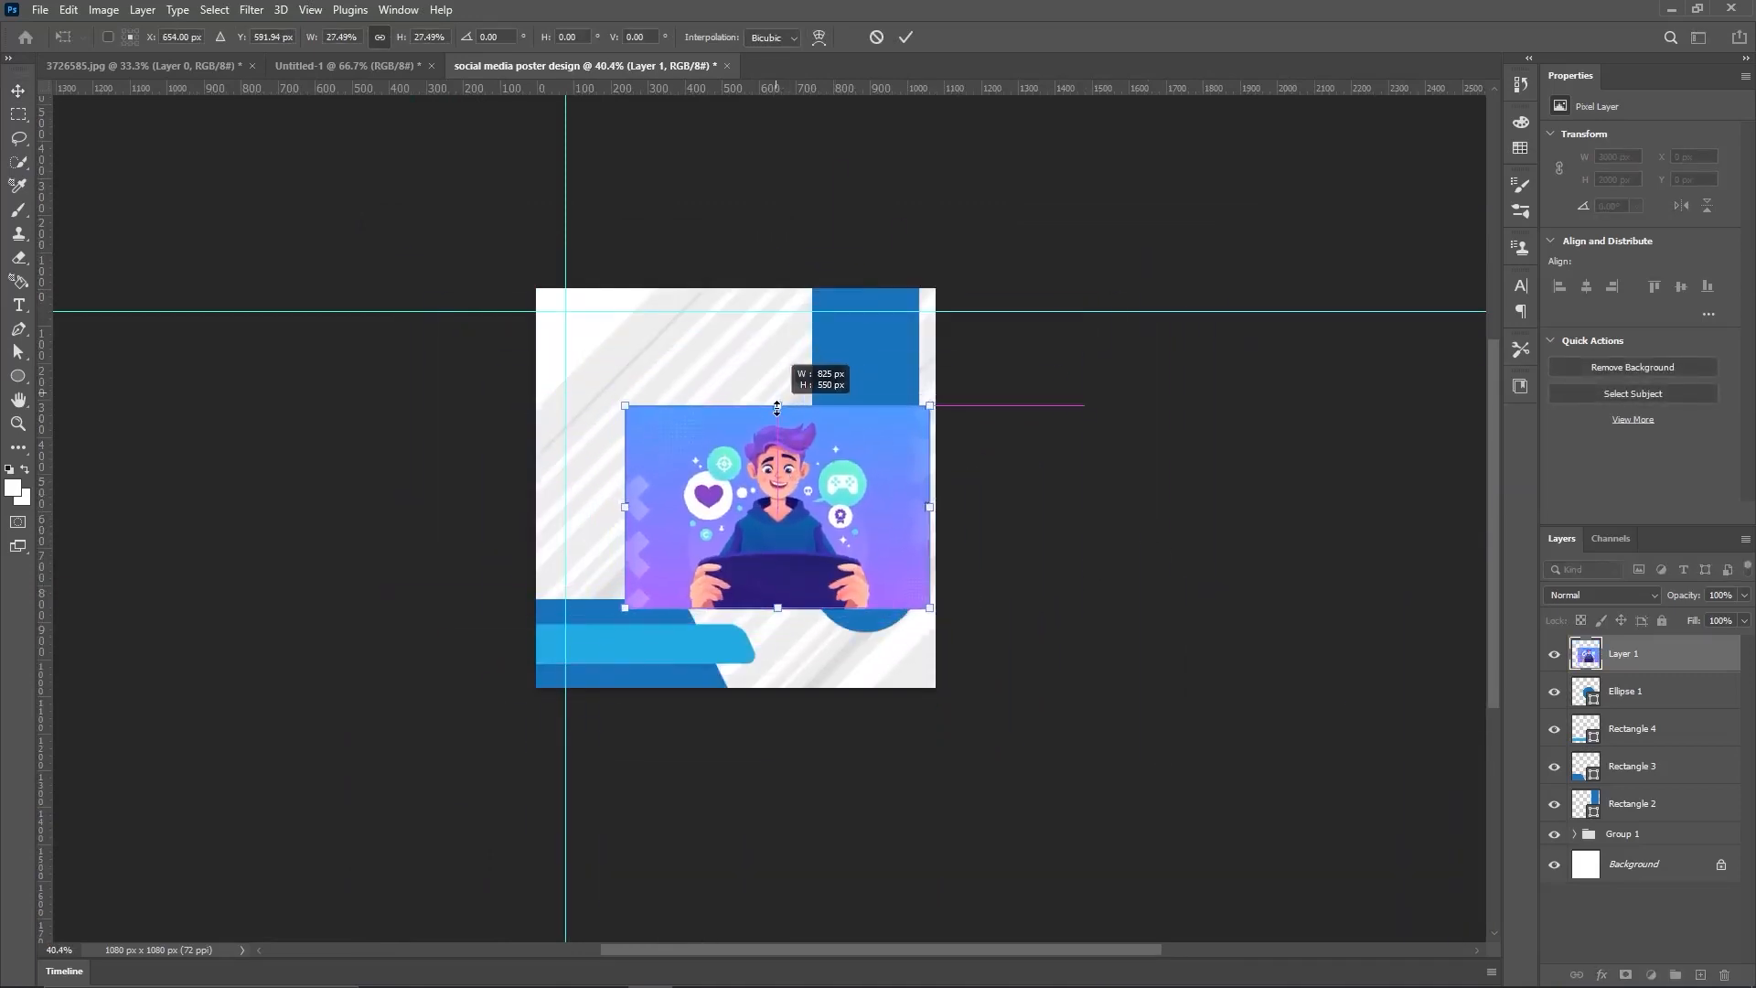
click(905, 37)
Step: Clip the illustration layer to the circle below with a clipping mask and scale it to about 714 x 478 px
scroll(778, 393, up, 3)
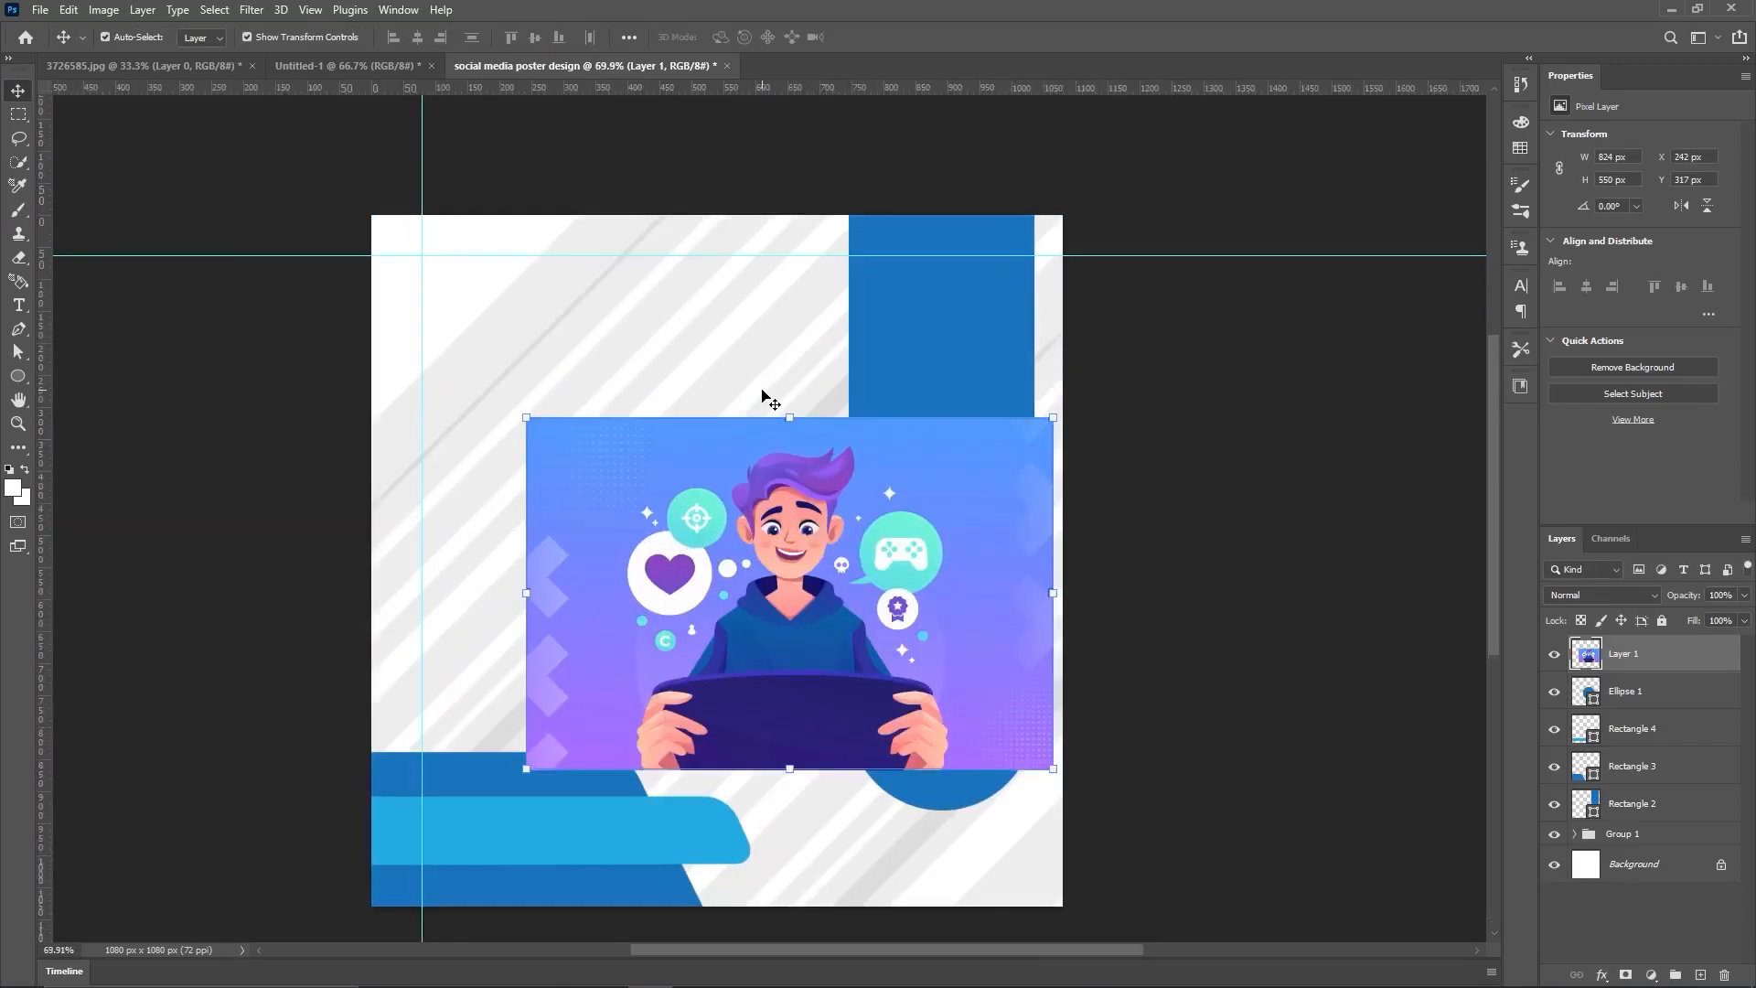
scroll(770, 402, down, 2)
scroll(763, 416, up, 1)
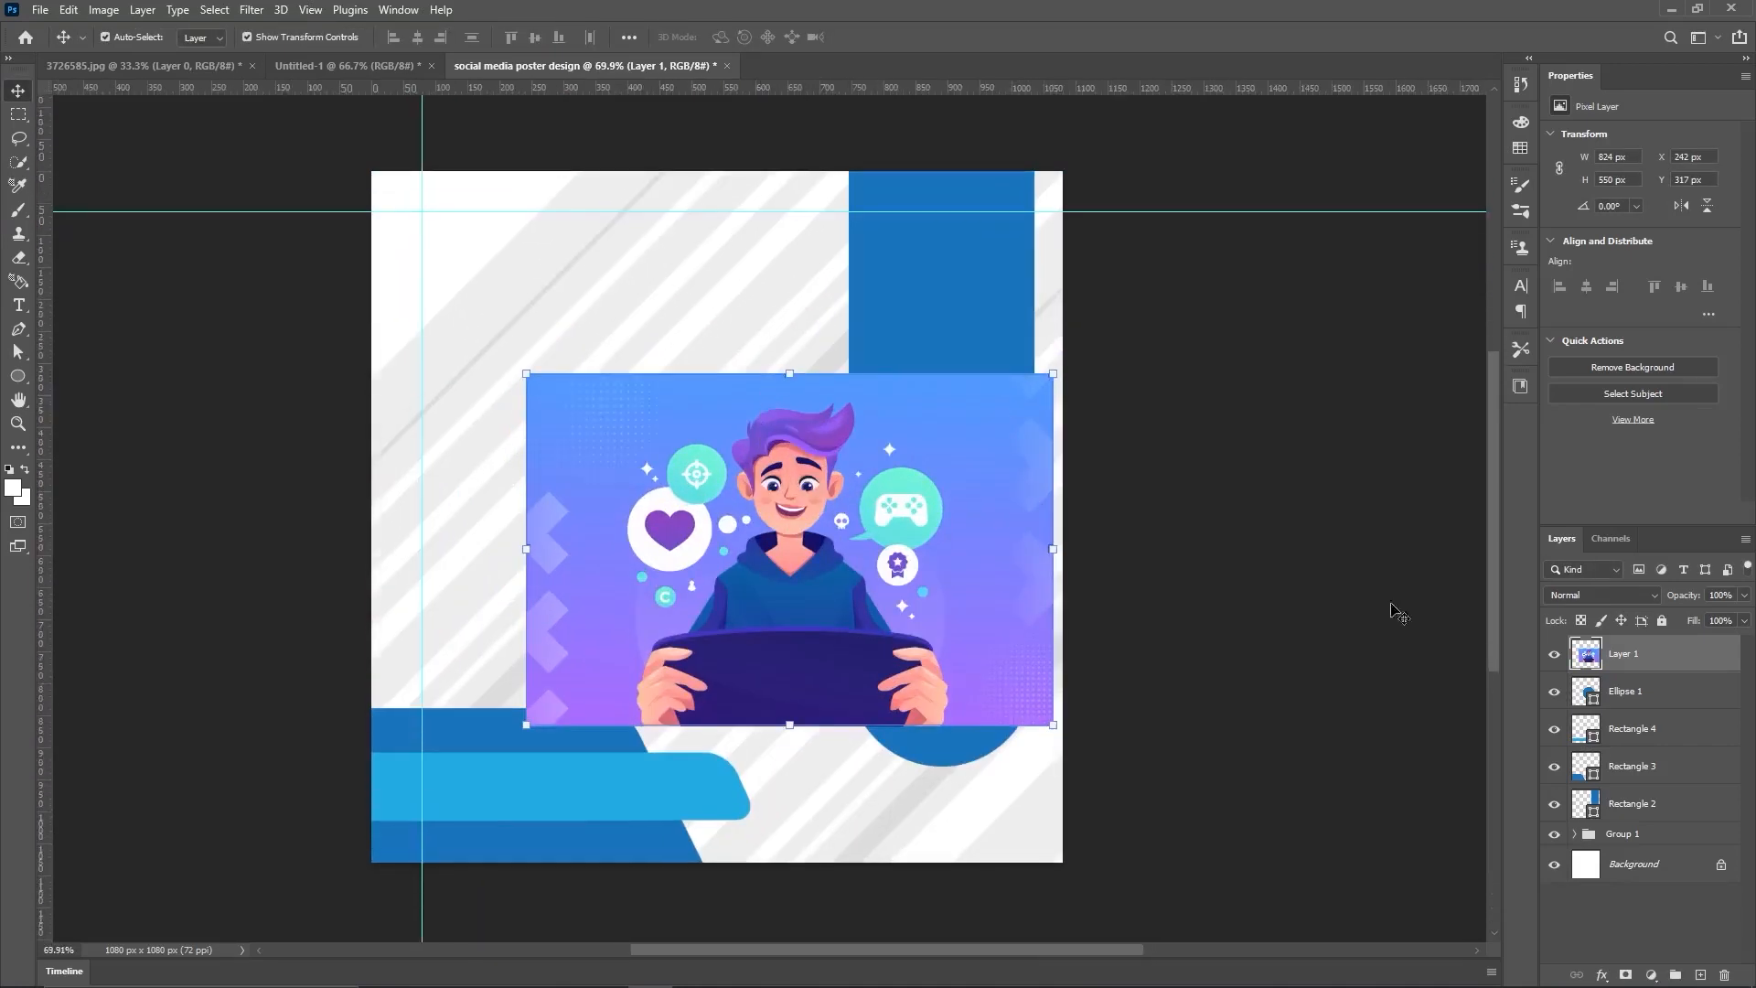
right_click(1591, 656)
click(1619, 668)
right_click(1716, 650)
click(1536, 565)
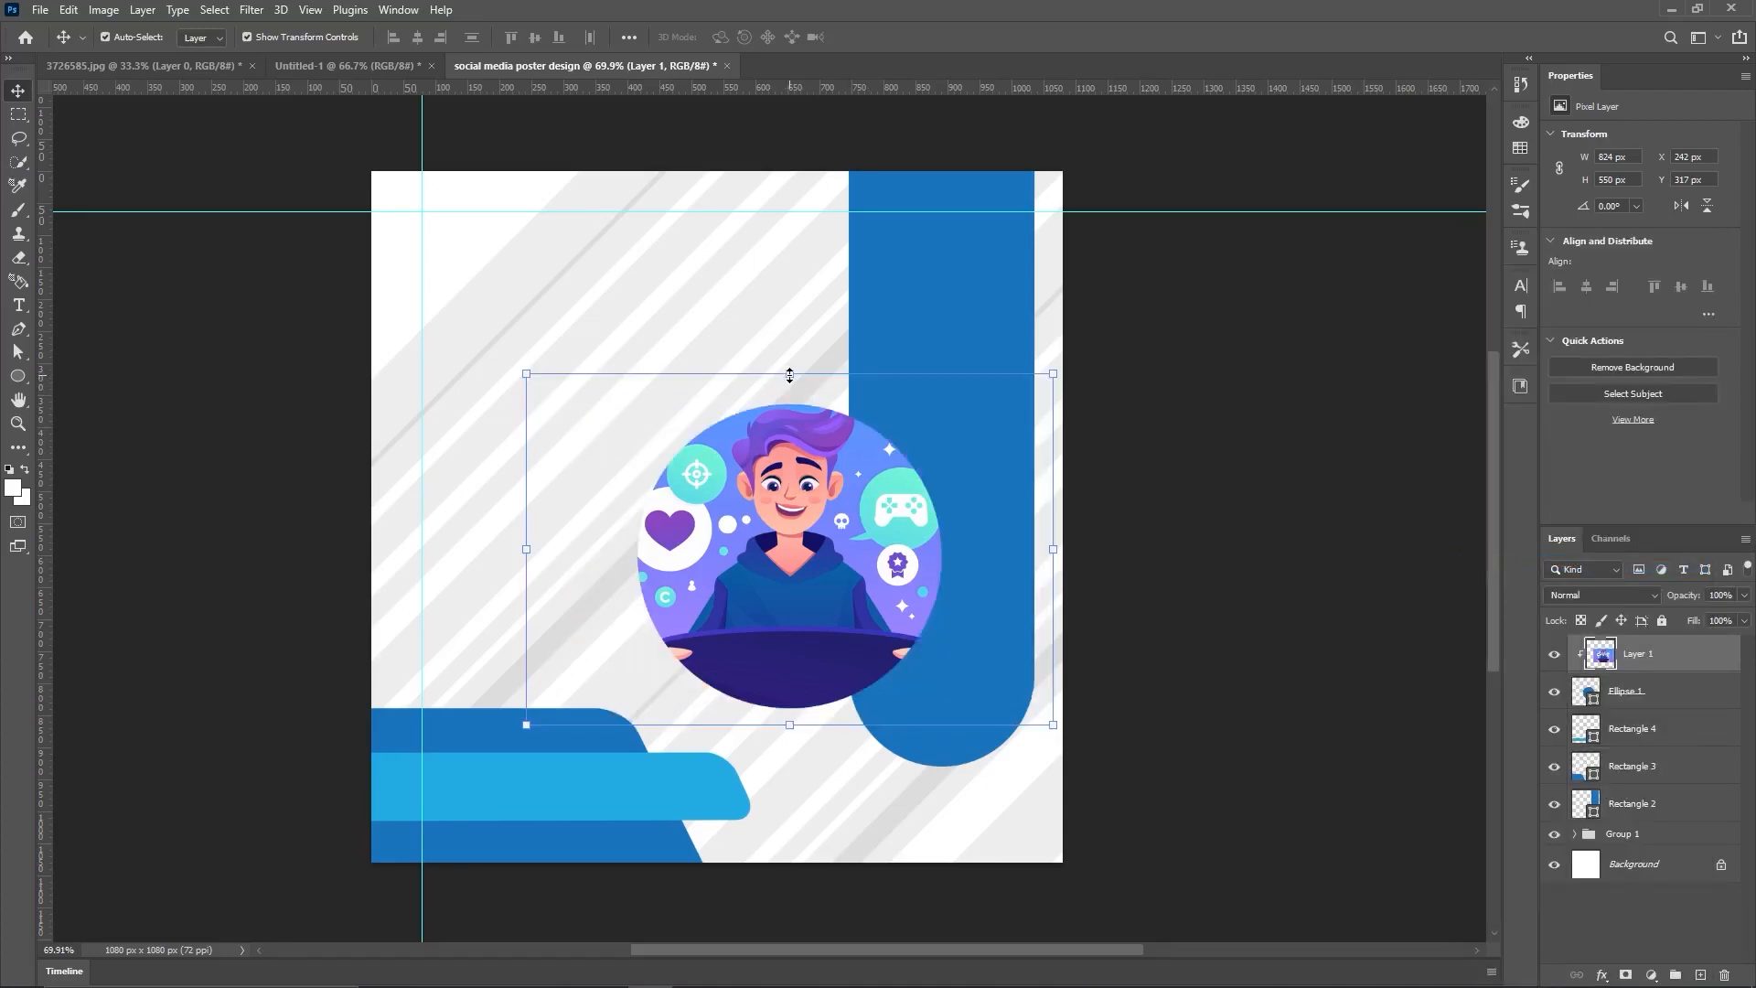
drag(790, 375, 789, 404)
key(Return)
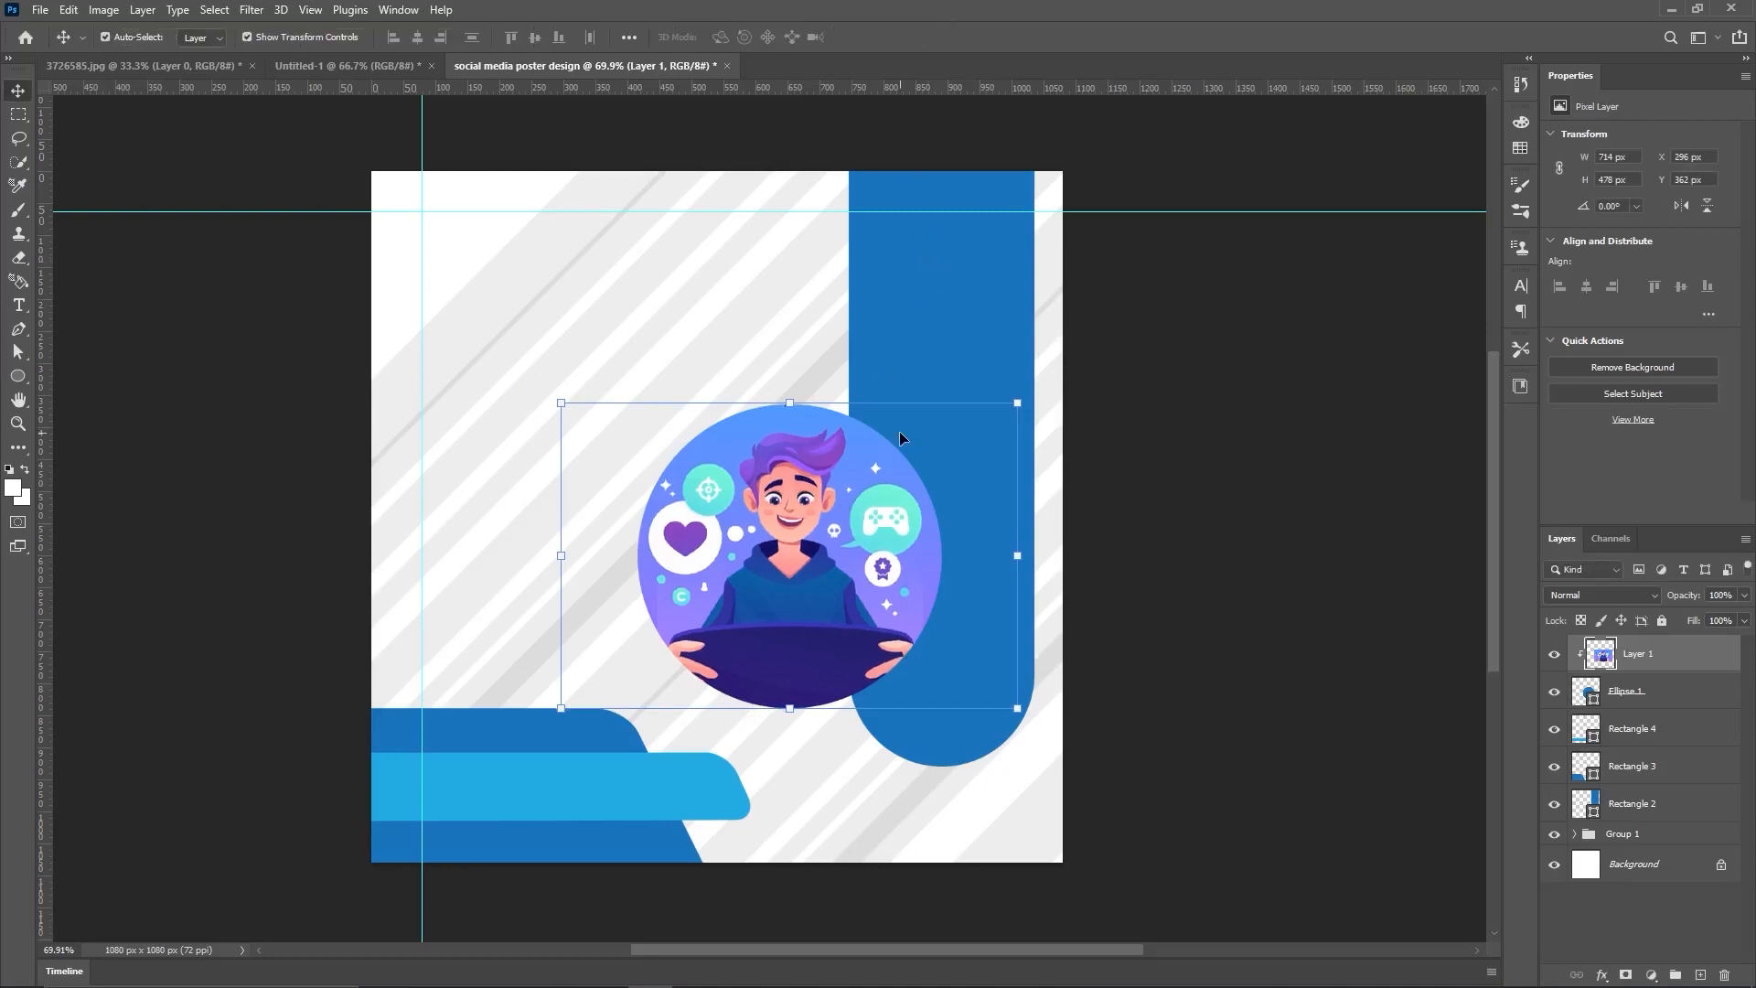
Step: Create a second 475 x 475 px circle with the Ellipse tool, overlapping the illustration and the tall blue bar
click(1189, 491)
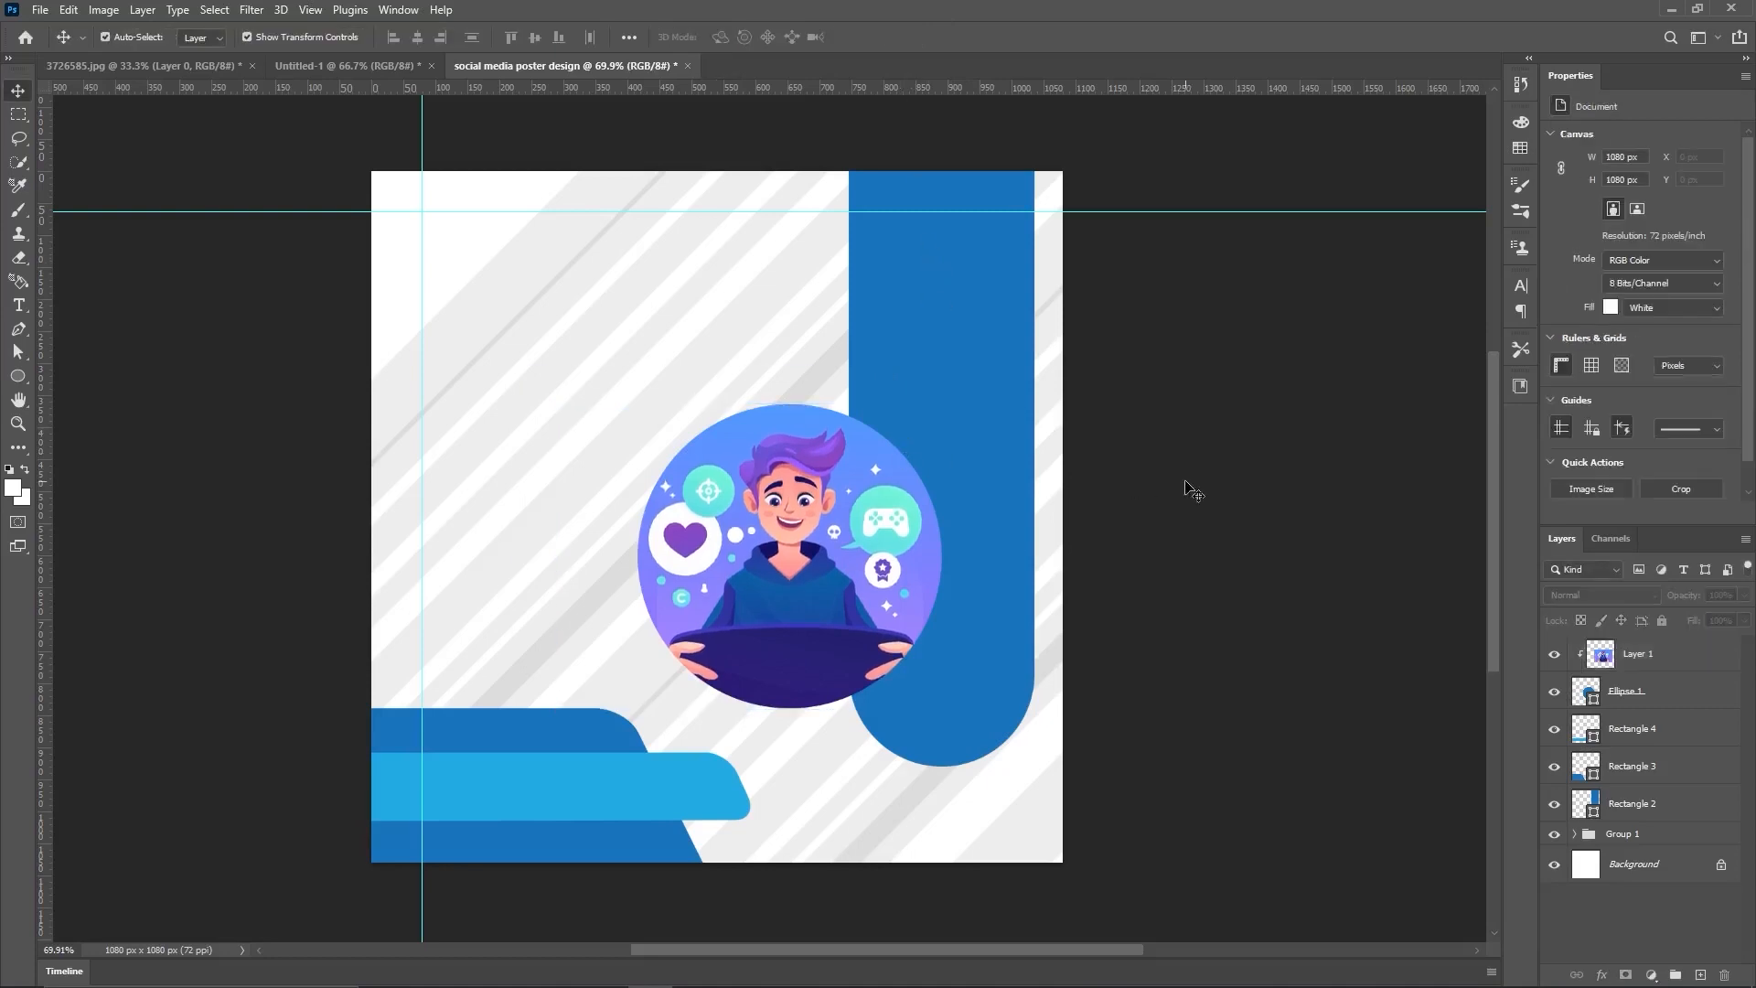
click(22, 379)
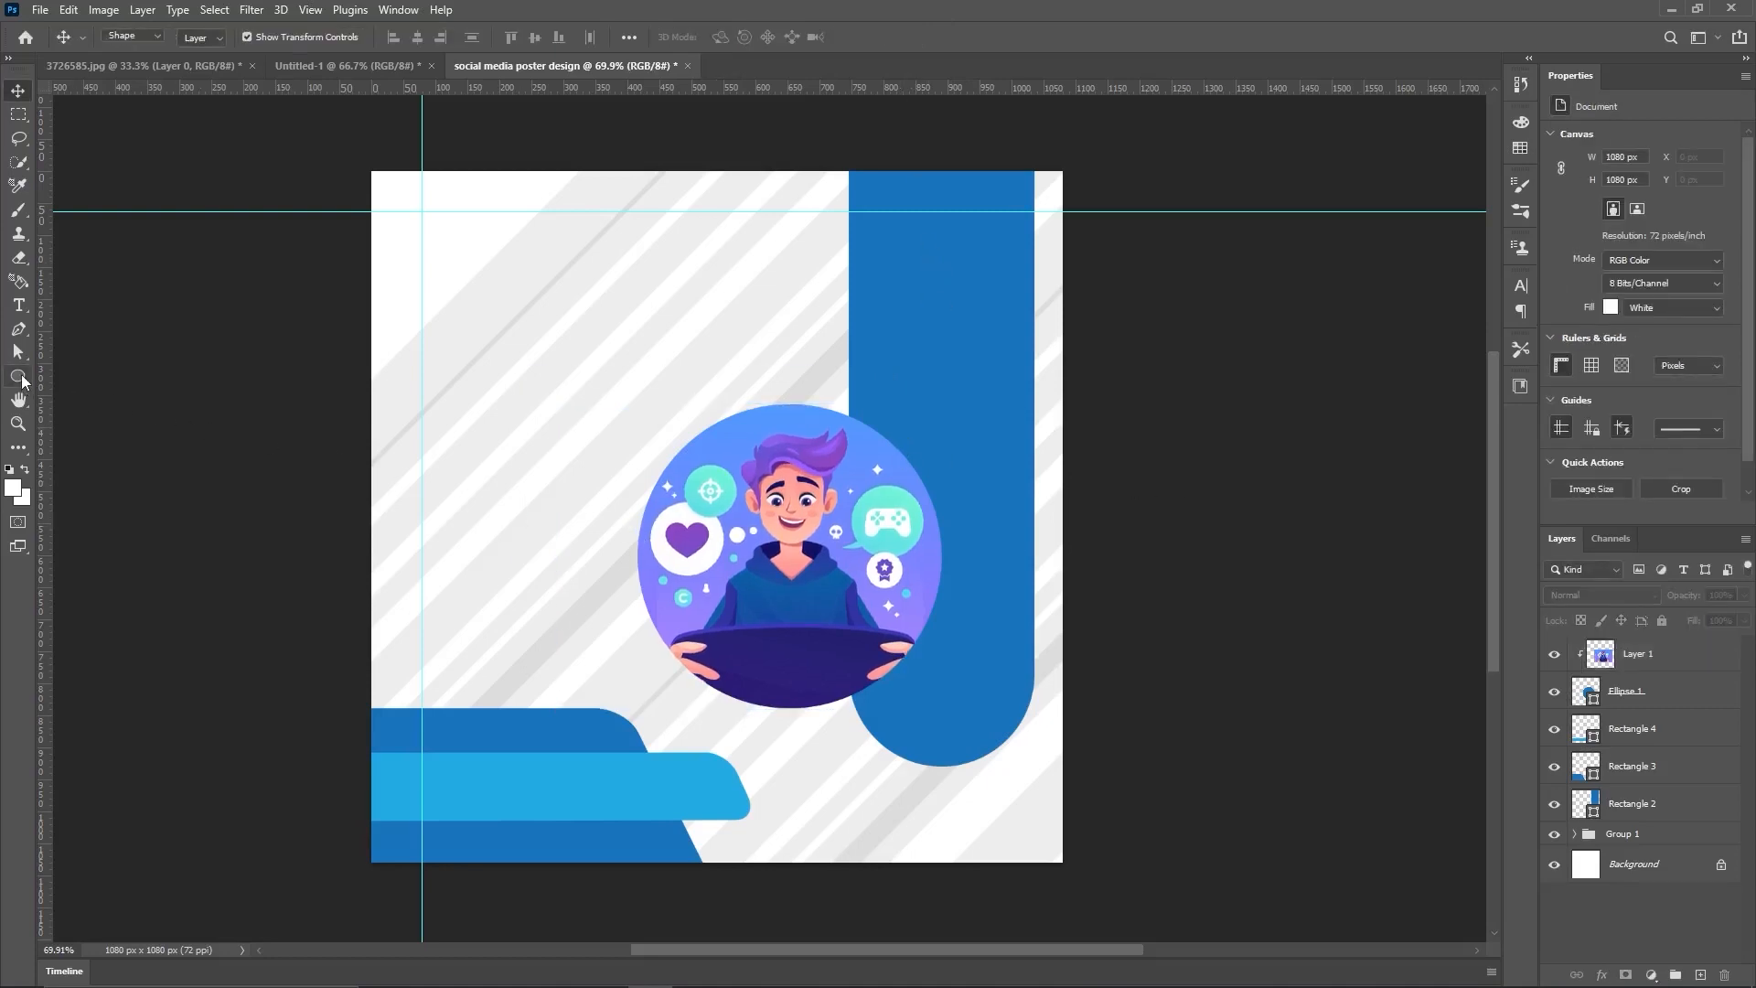
click(705, 321)
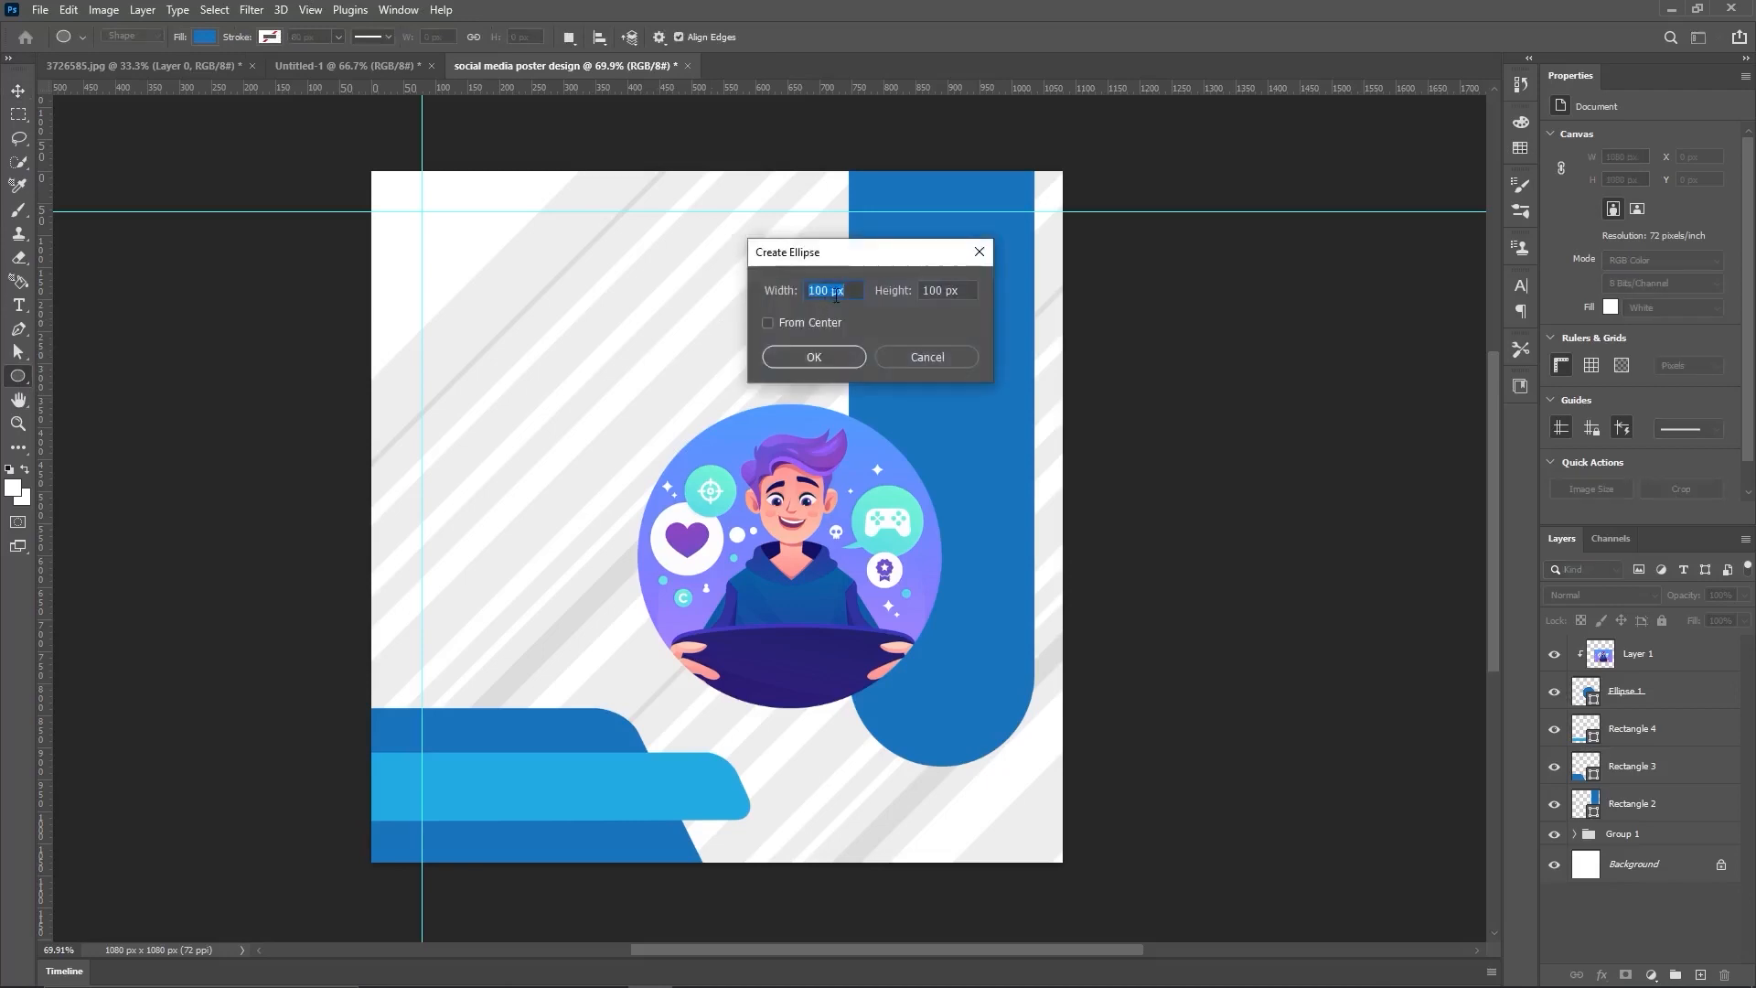
text(47)
text(47)
text(5)
click(810, 357)
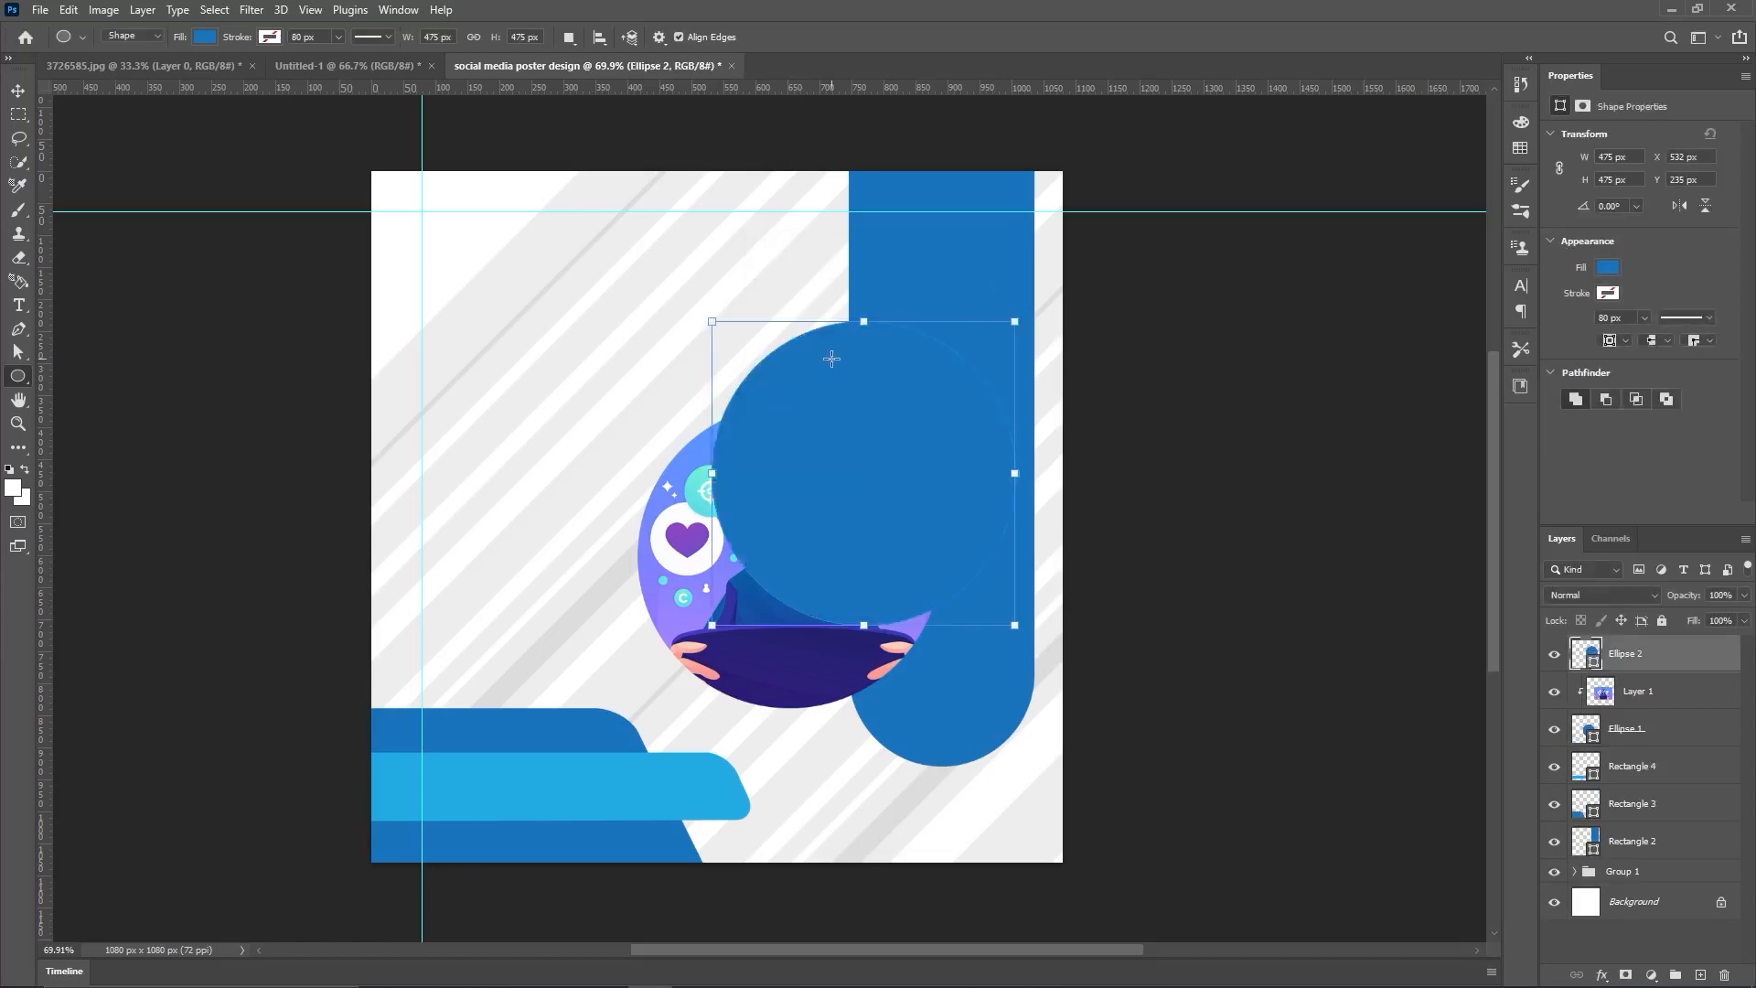
Step: Remove the new circle's fill and give it a white 60 px stroke
click(269, 38)
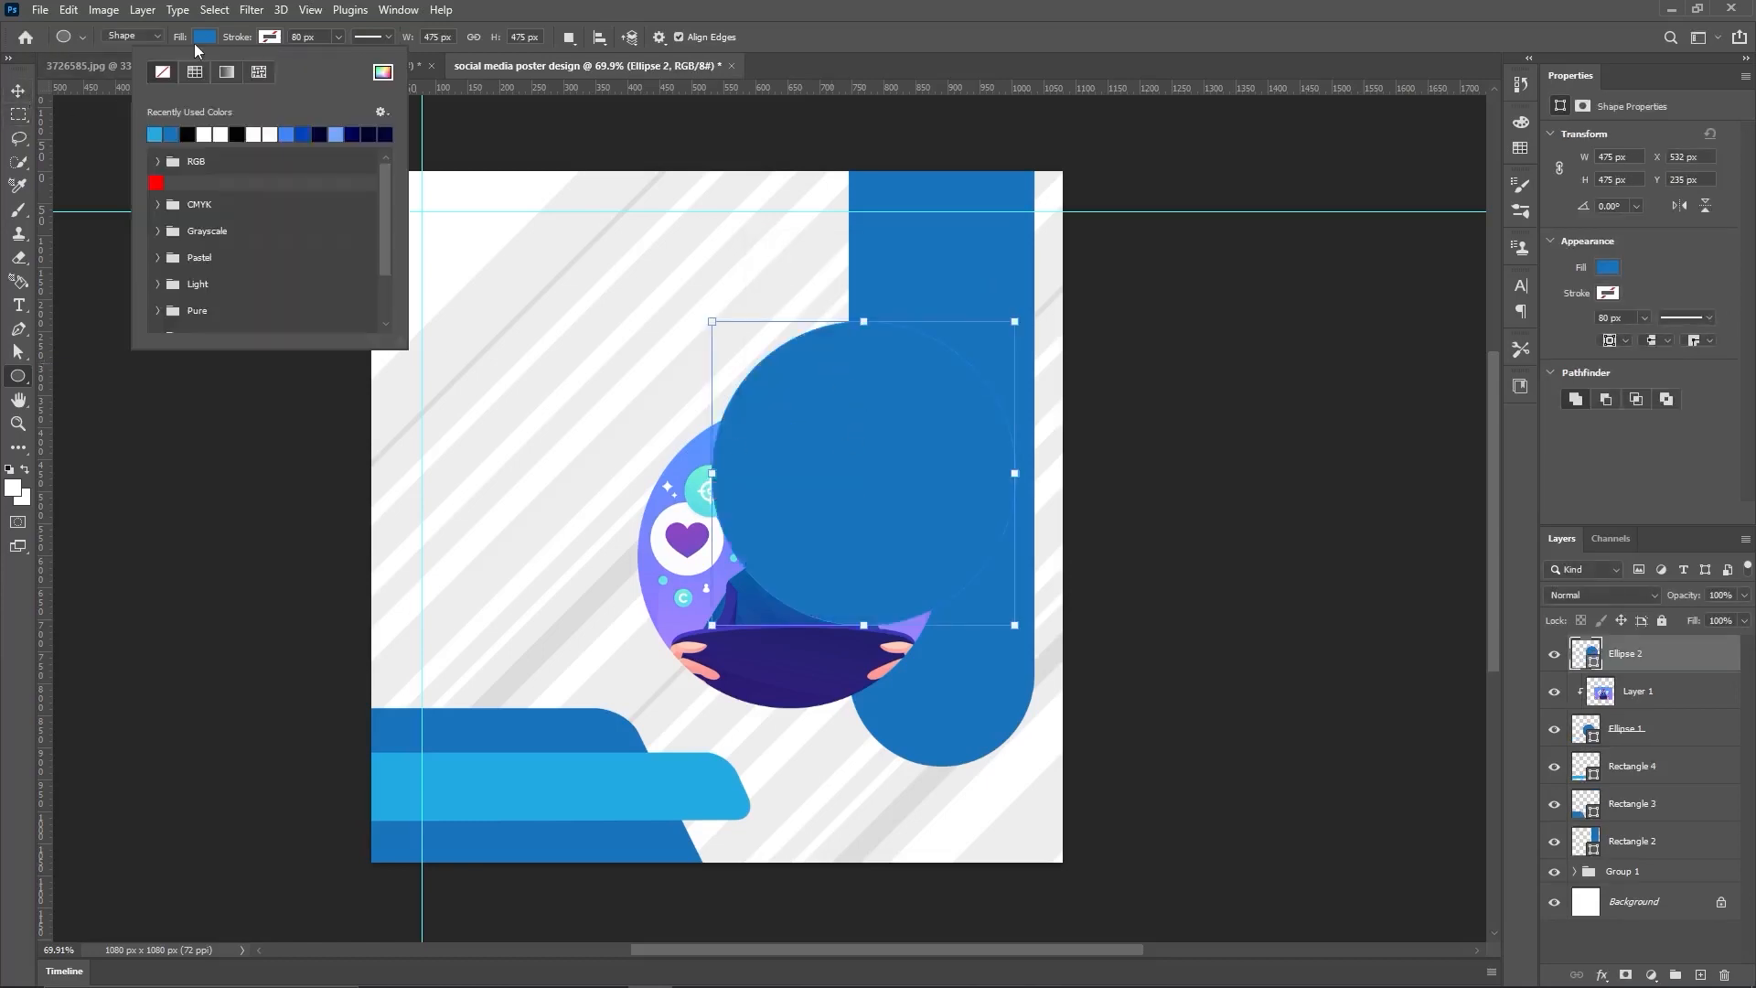
click(195, 38)
click(97, 71)
click(270, 39)
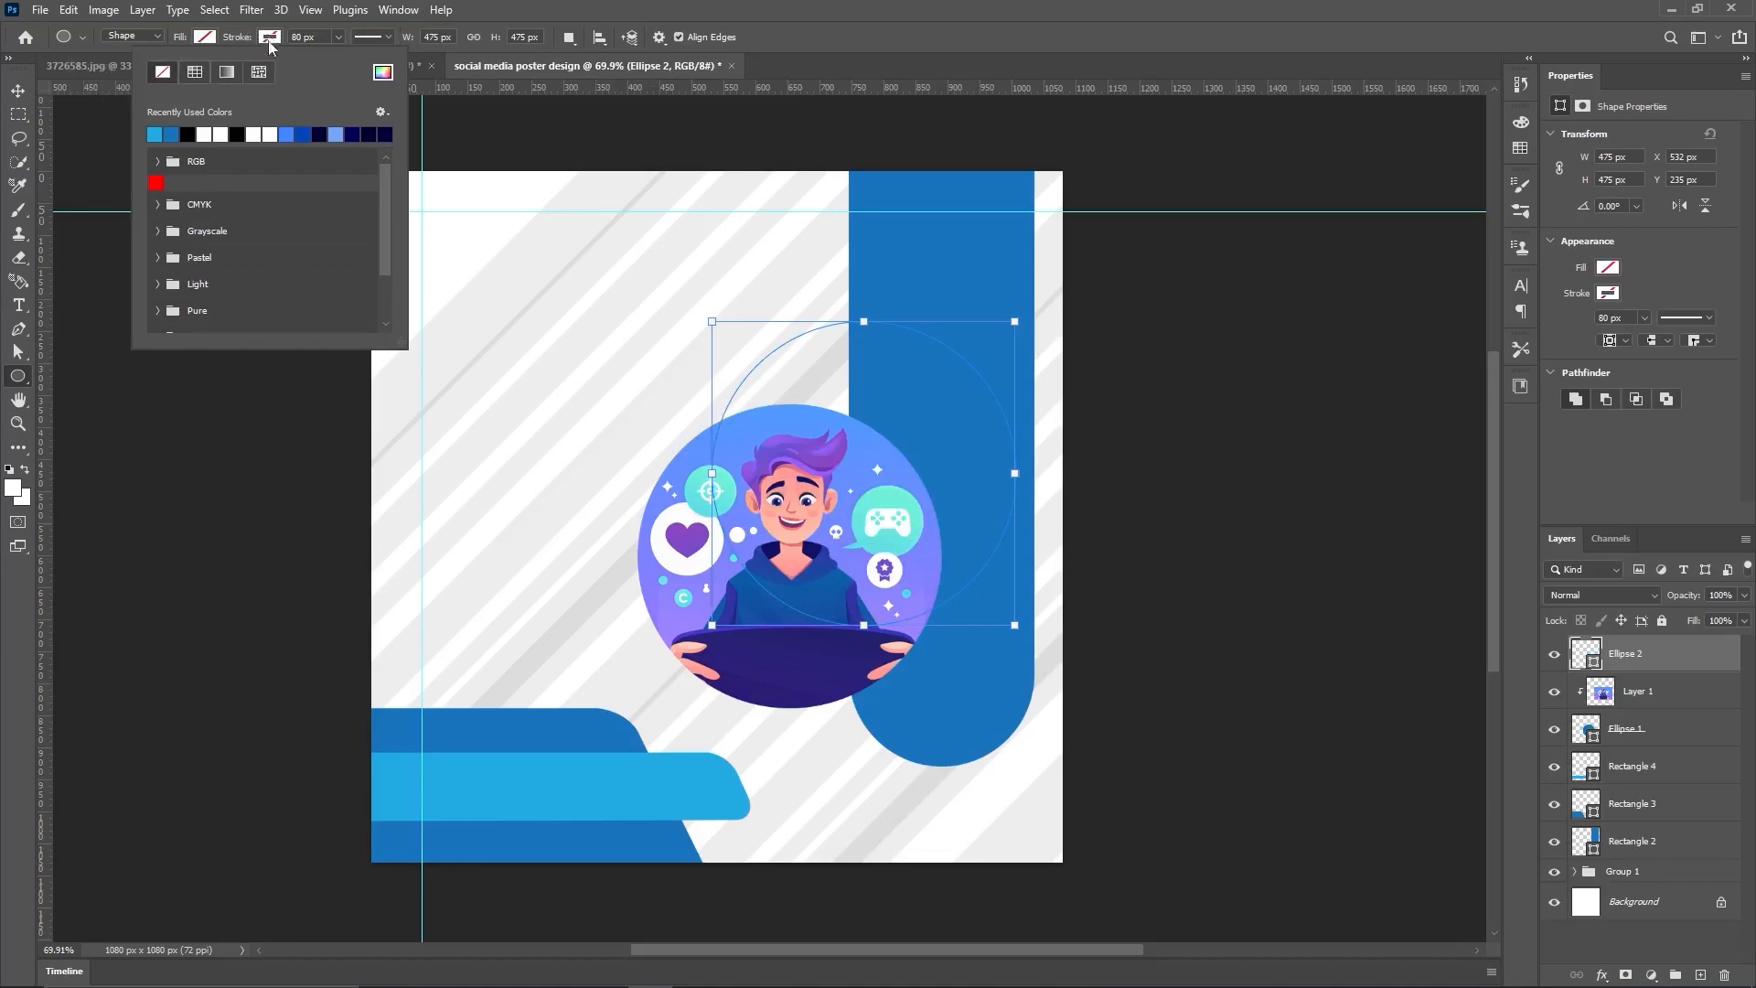
click(212, 133)
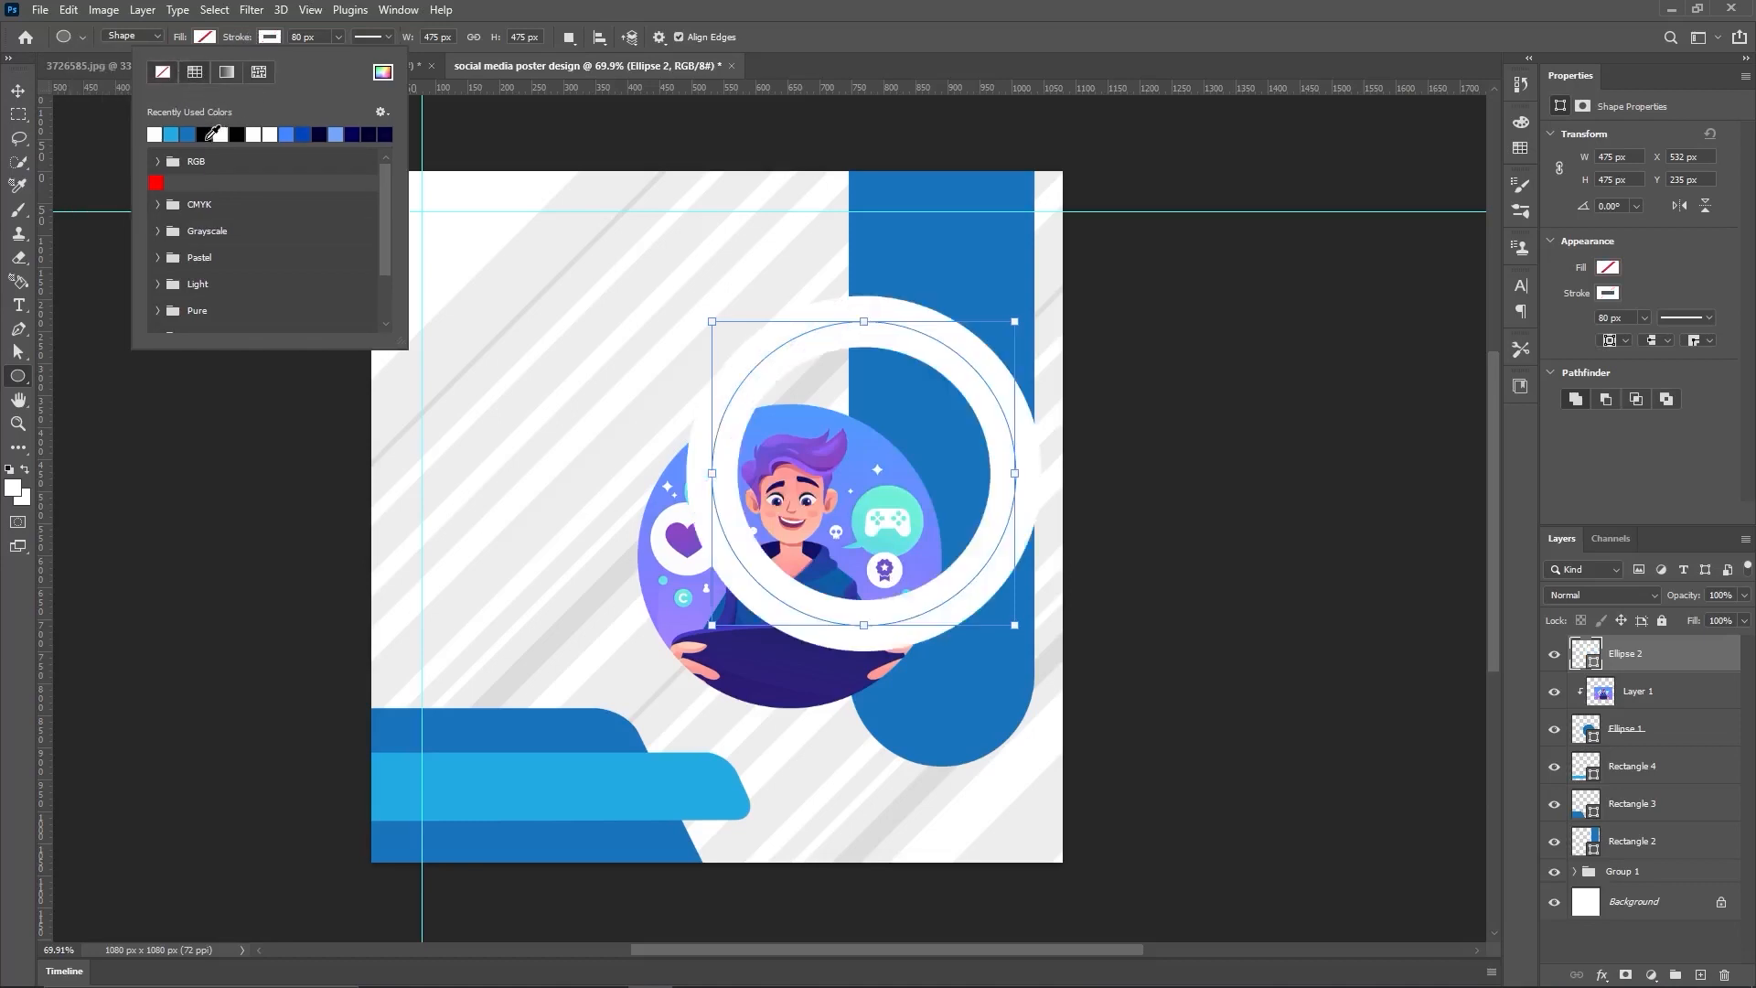
drag(300, 38, 271, 42)
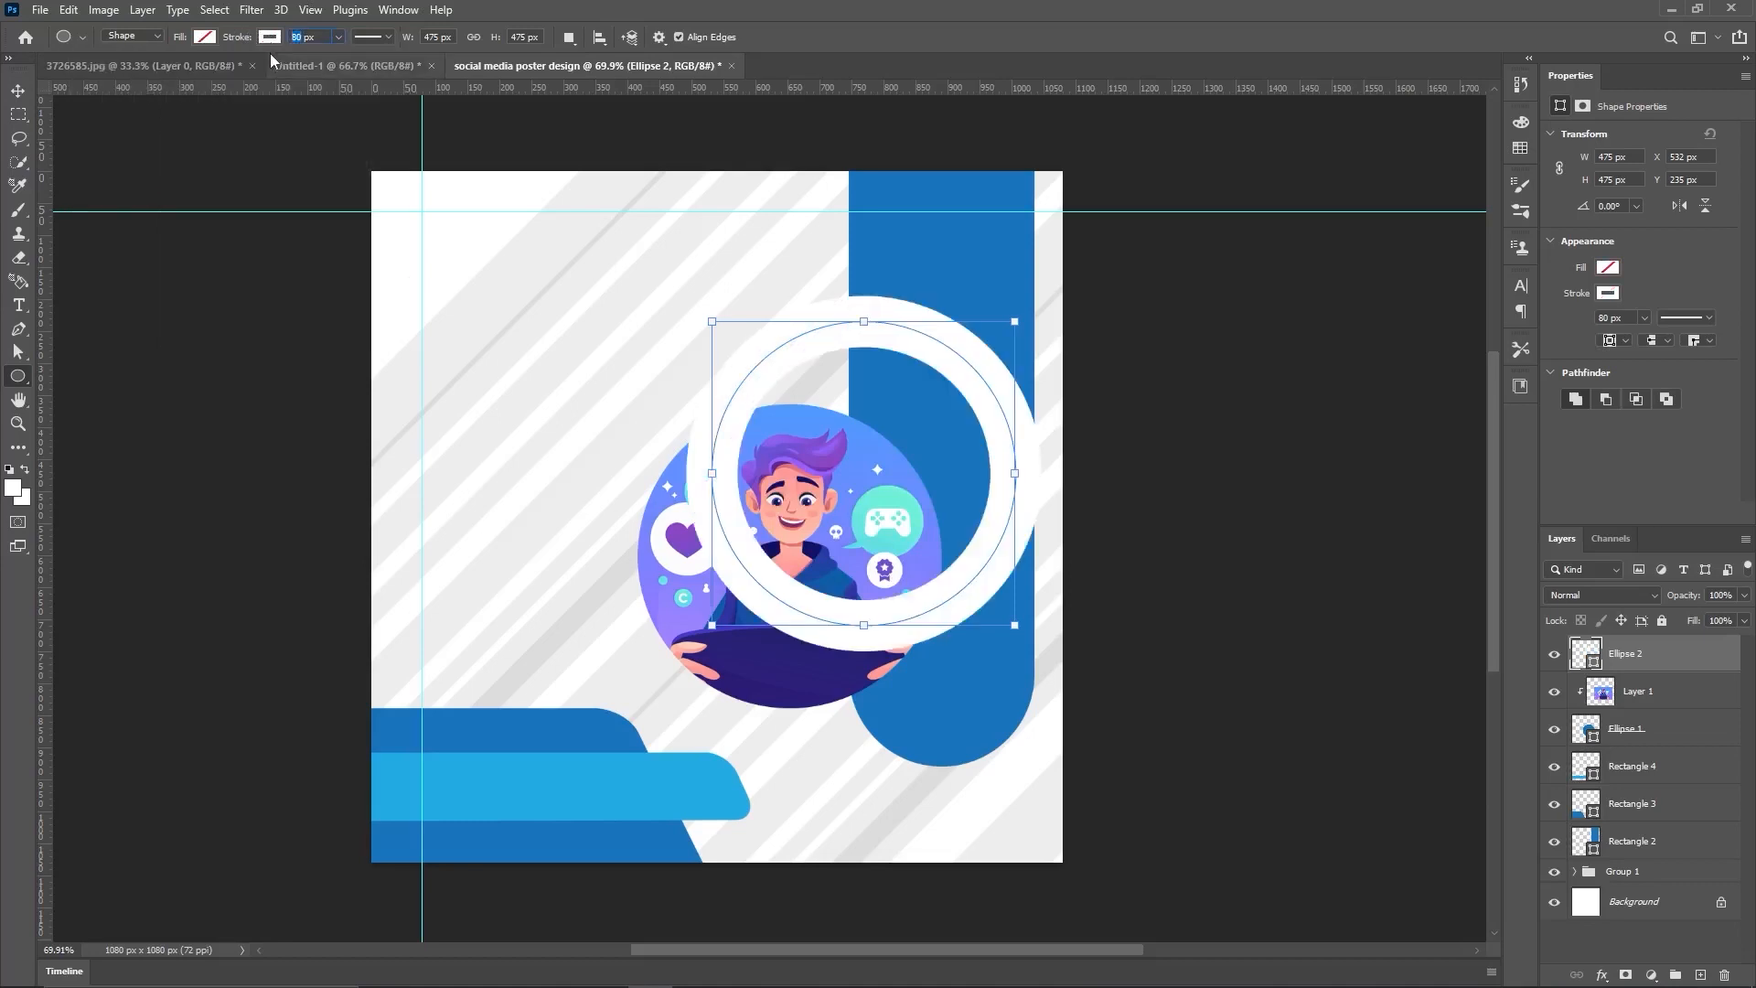
text(60)
key(Return)
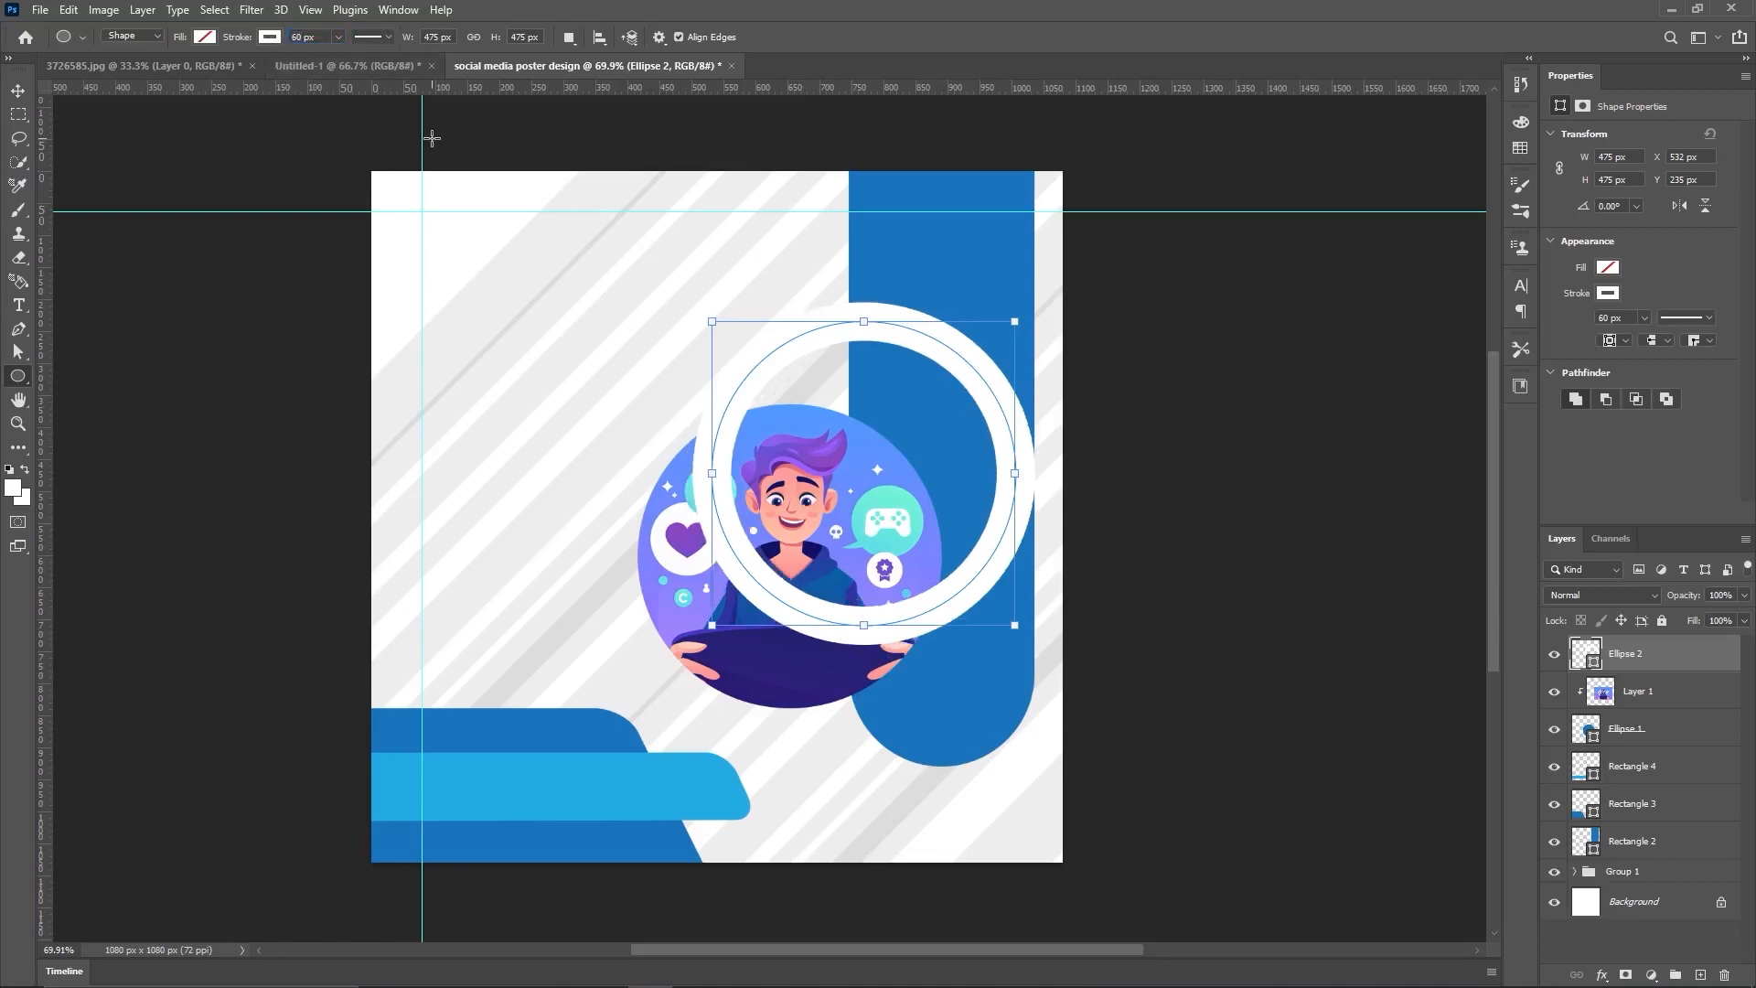
Step: Move the white ring over the illustration circle and reorder its layer to sit just above Group 1, behind the blue shapes
key(v)
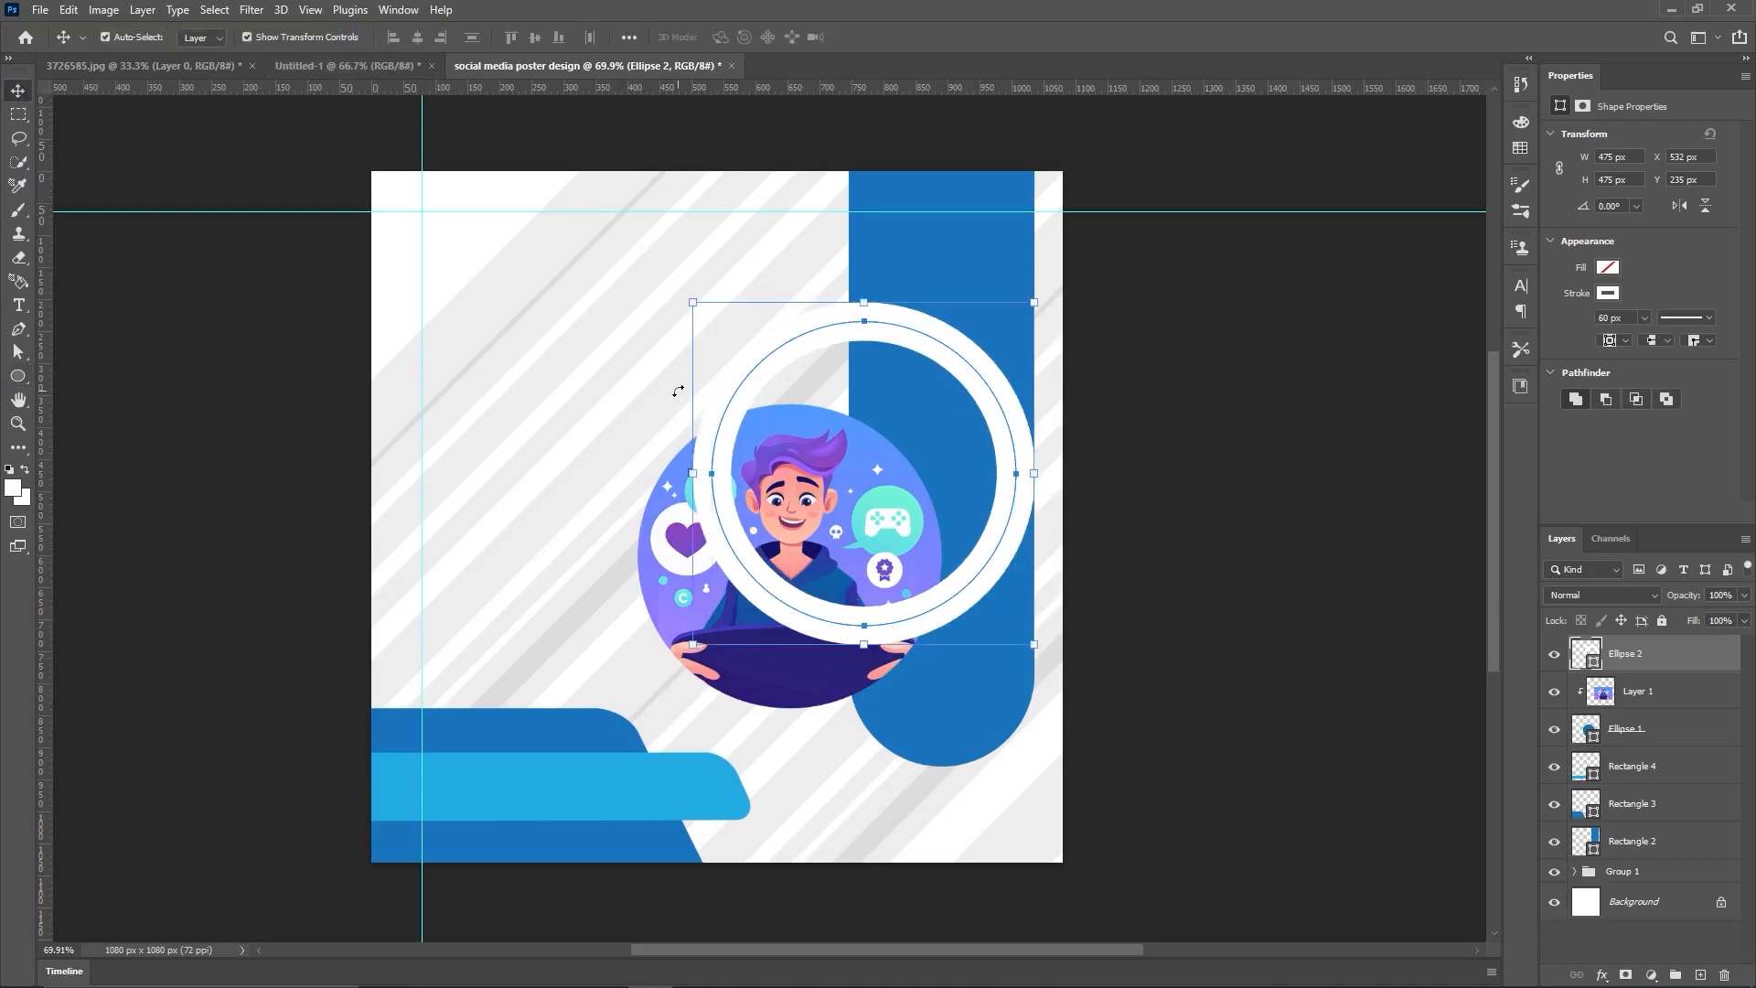
key(Delete)
key(ctrl+z)
drag(916, 326, 842, 414)
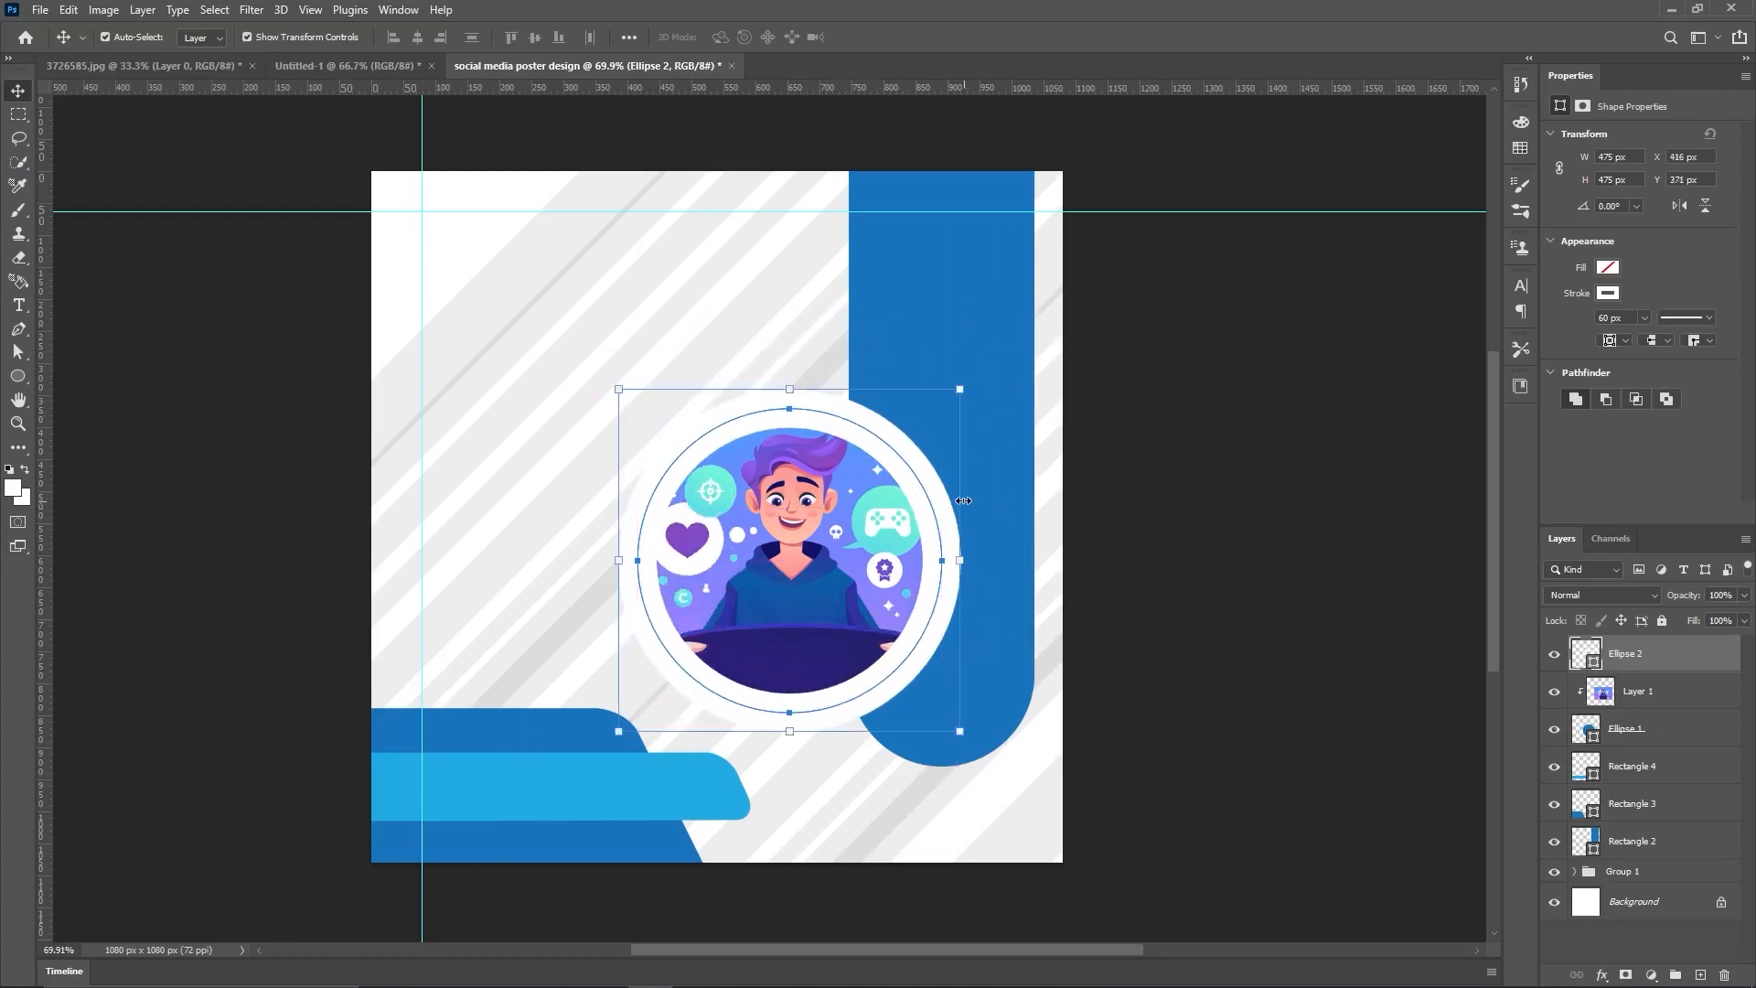
drag(1642, 652, 1647, 857)
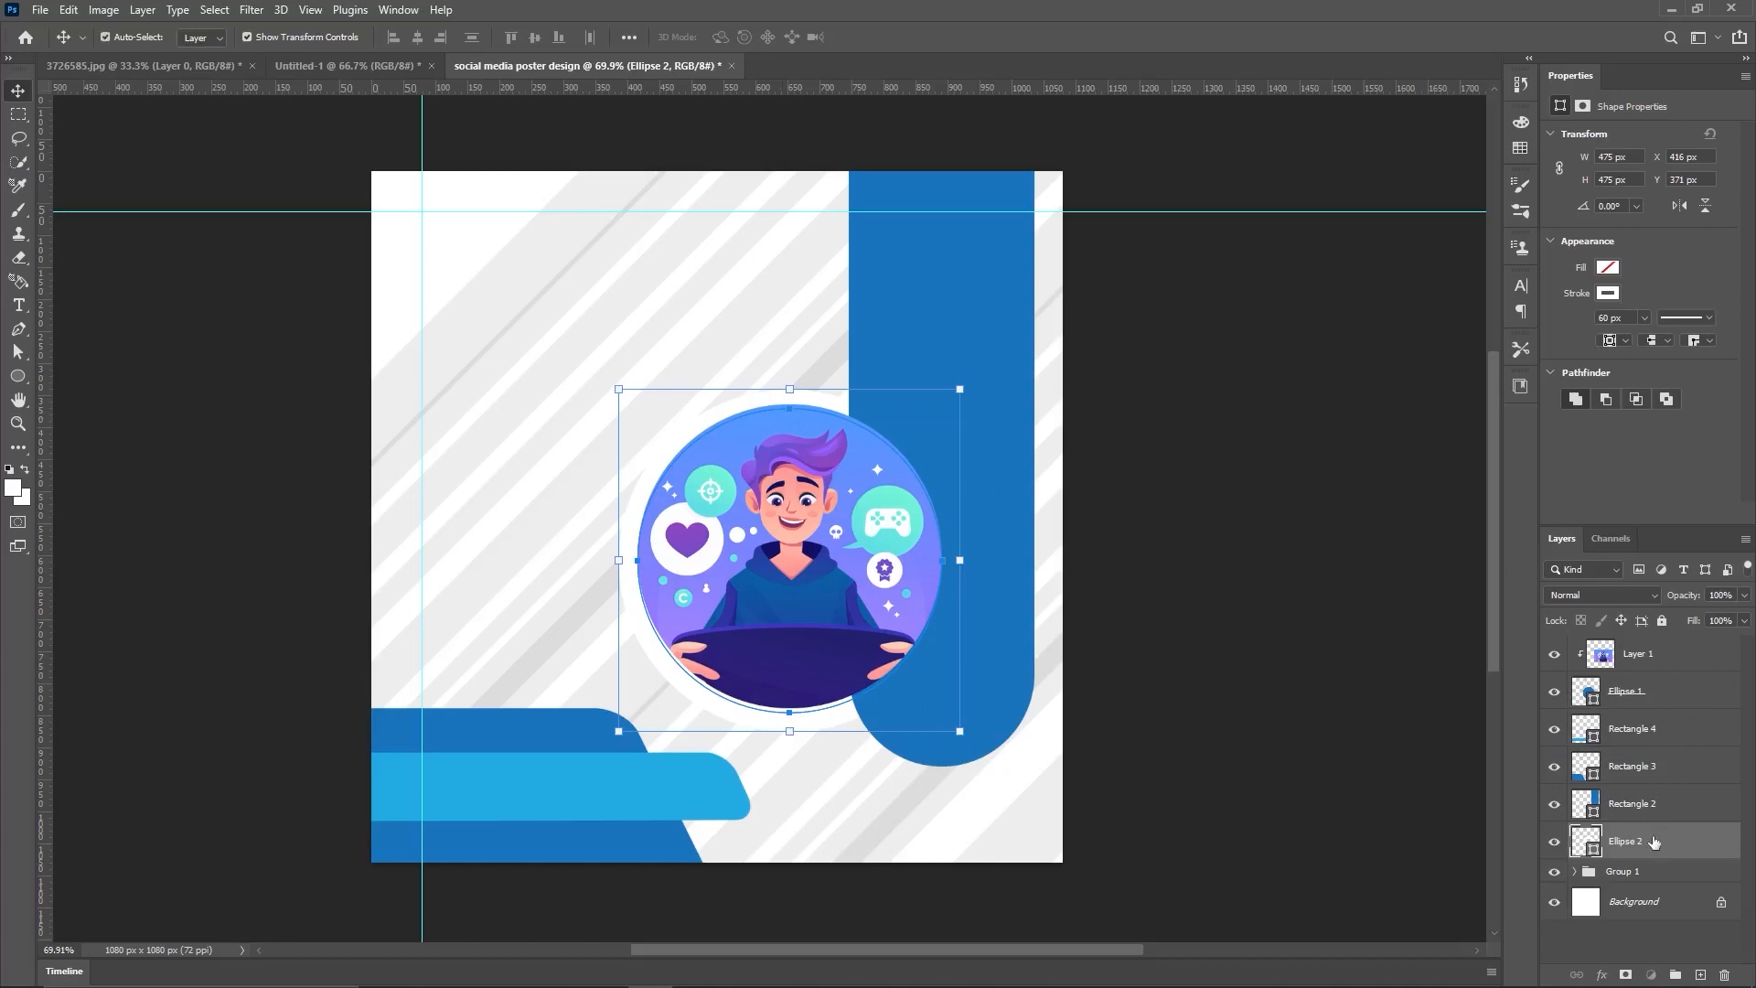
drag(1649, 840, 1650, 827)
Step: Nudge the white ring to about X 416 px, Y 363 px so it forms an even border around the illustration circle
key(Left)
key(Up)
key(Up)
key(Up)
key(Up)
key(Up)
key(Up)
key(Up)
key(Up)
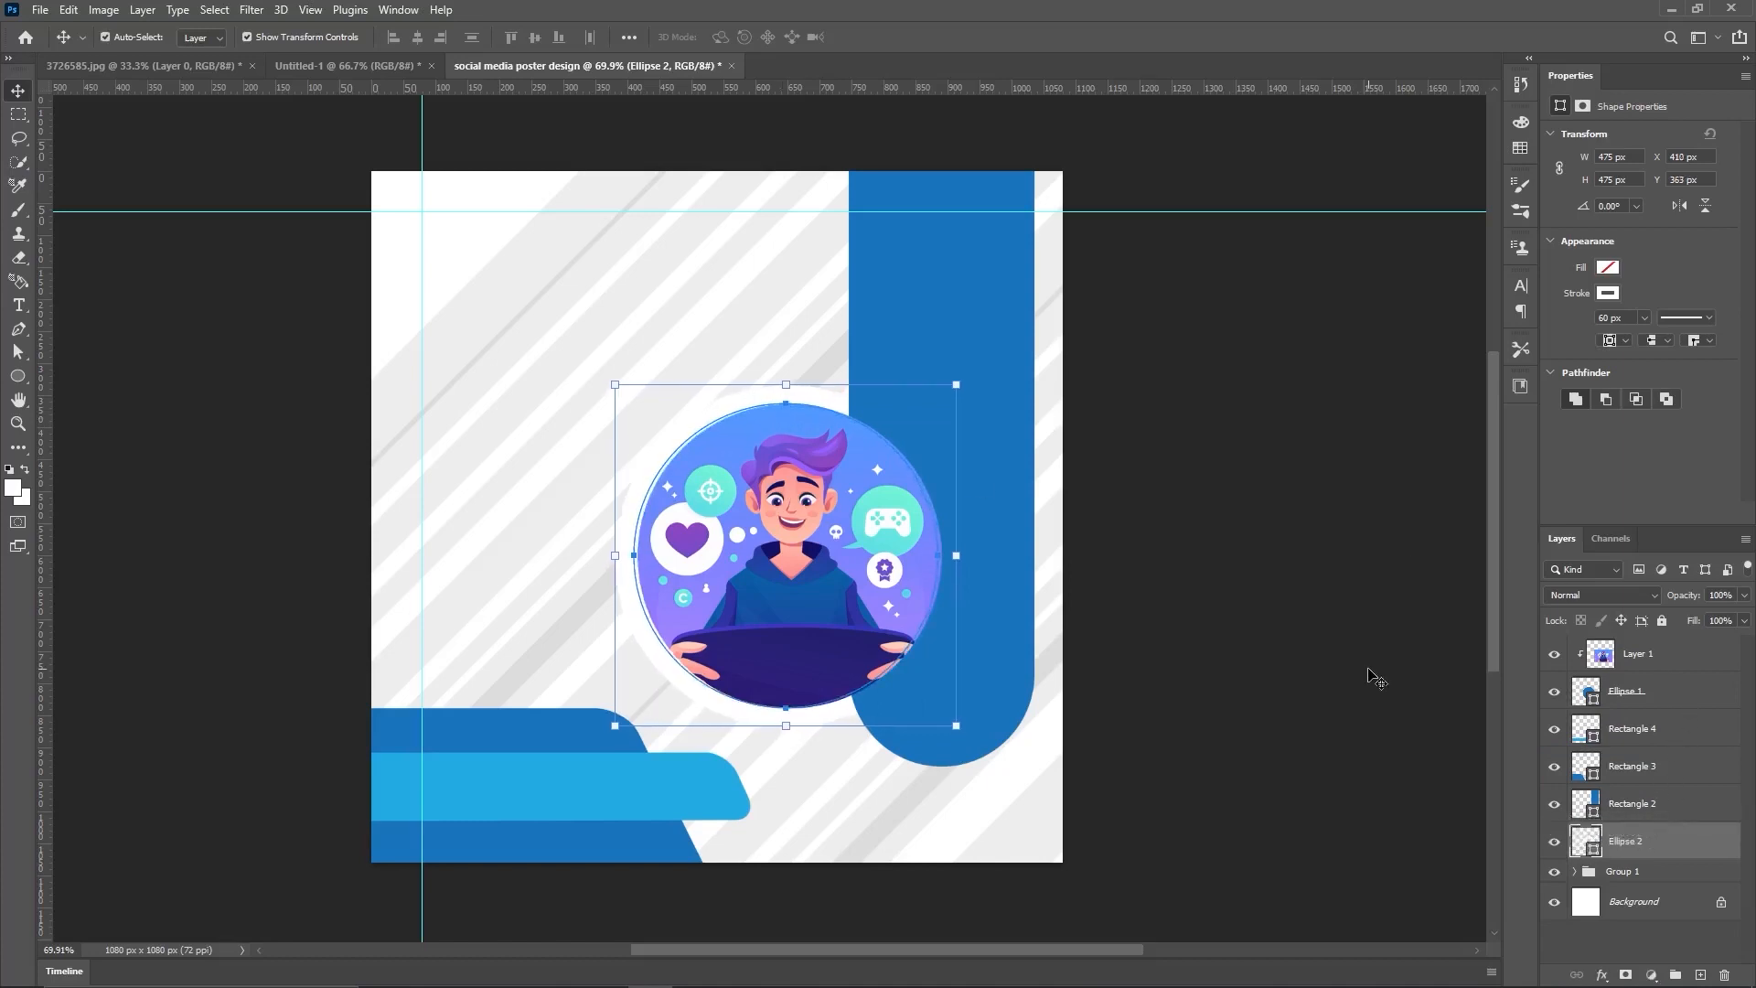
key(Right)
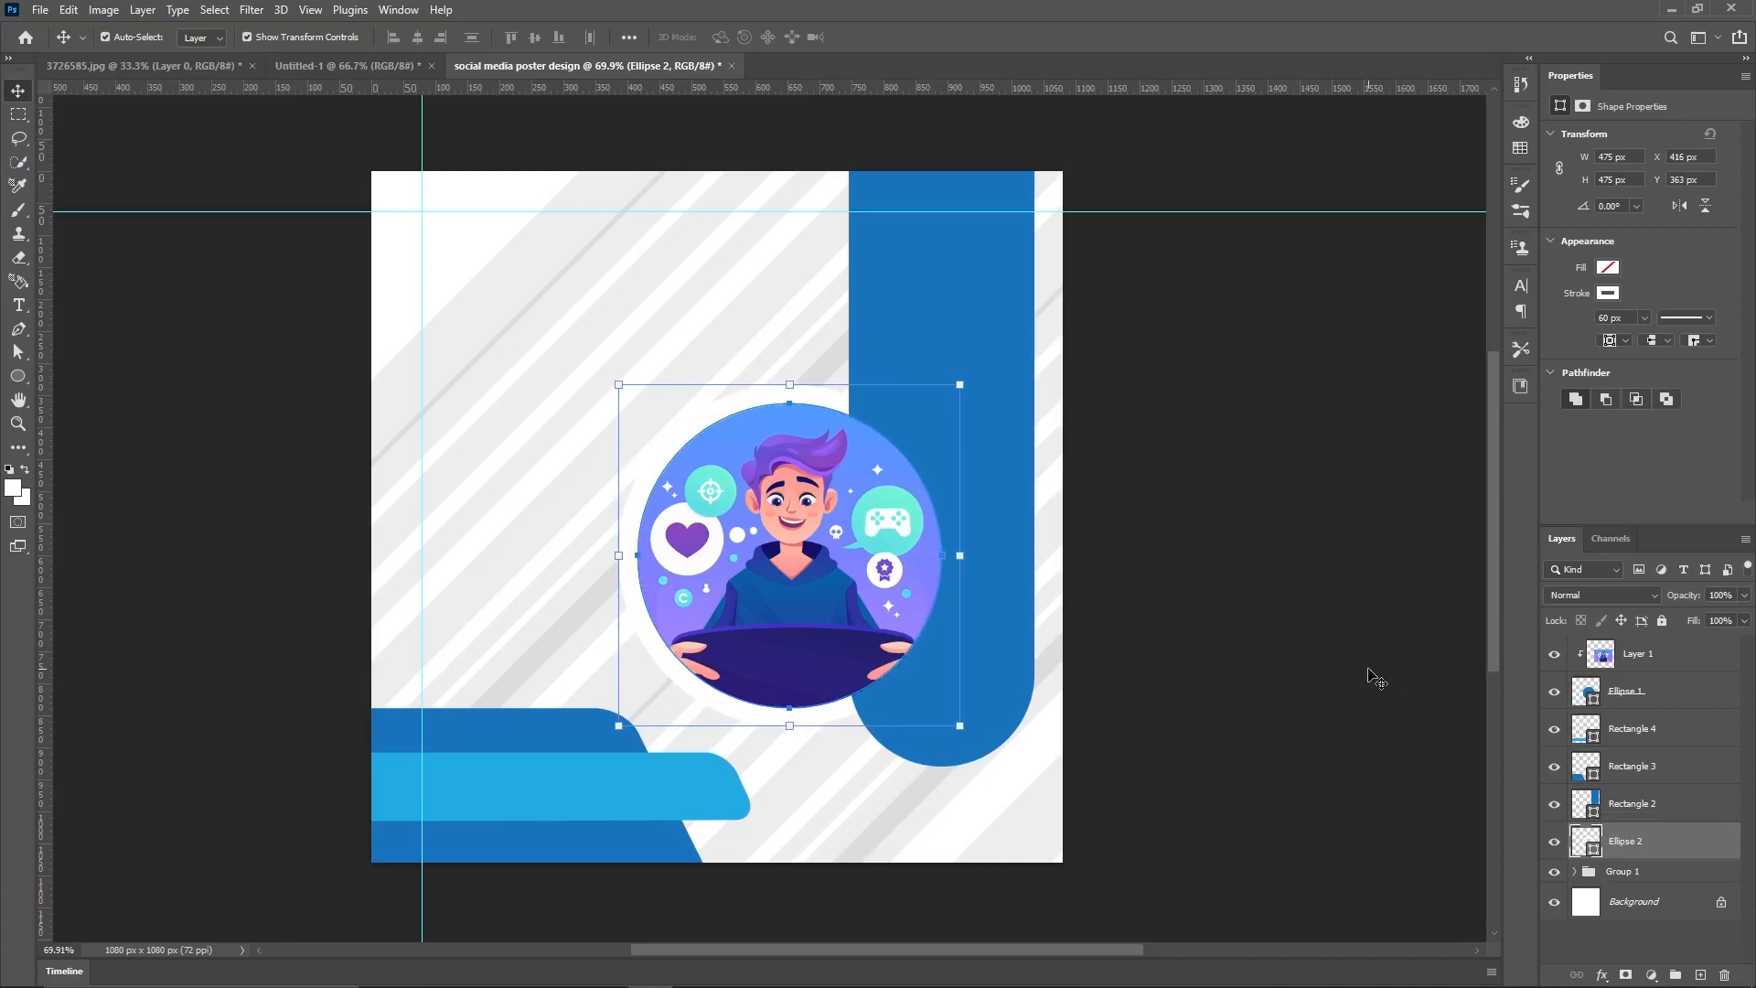
key(Left)
key(Left)
key(Right)
click(1332, 583)
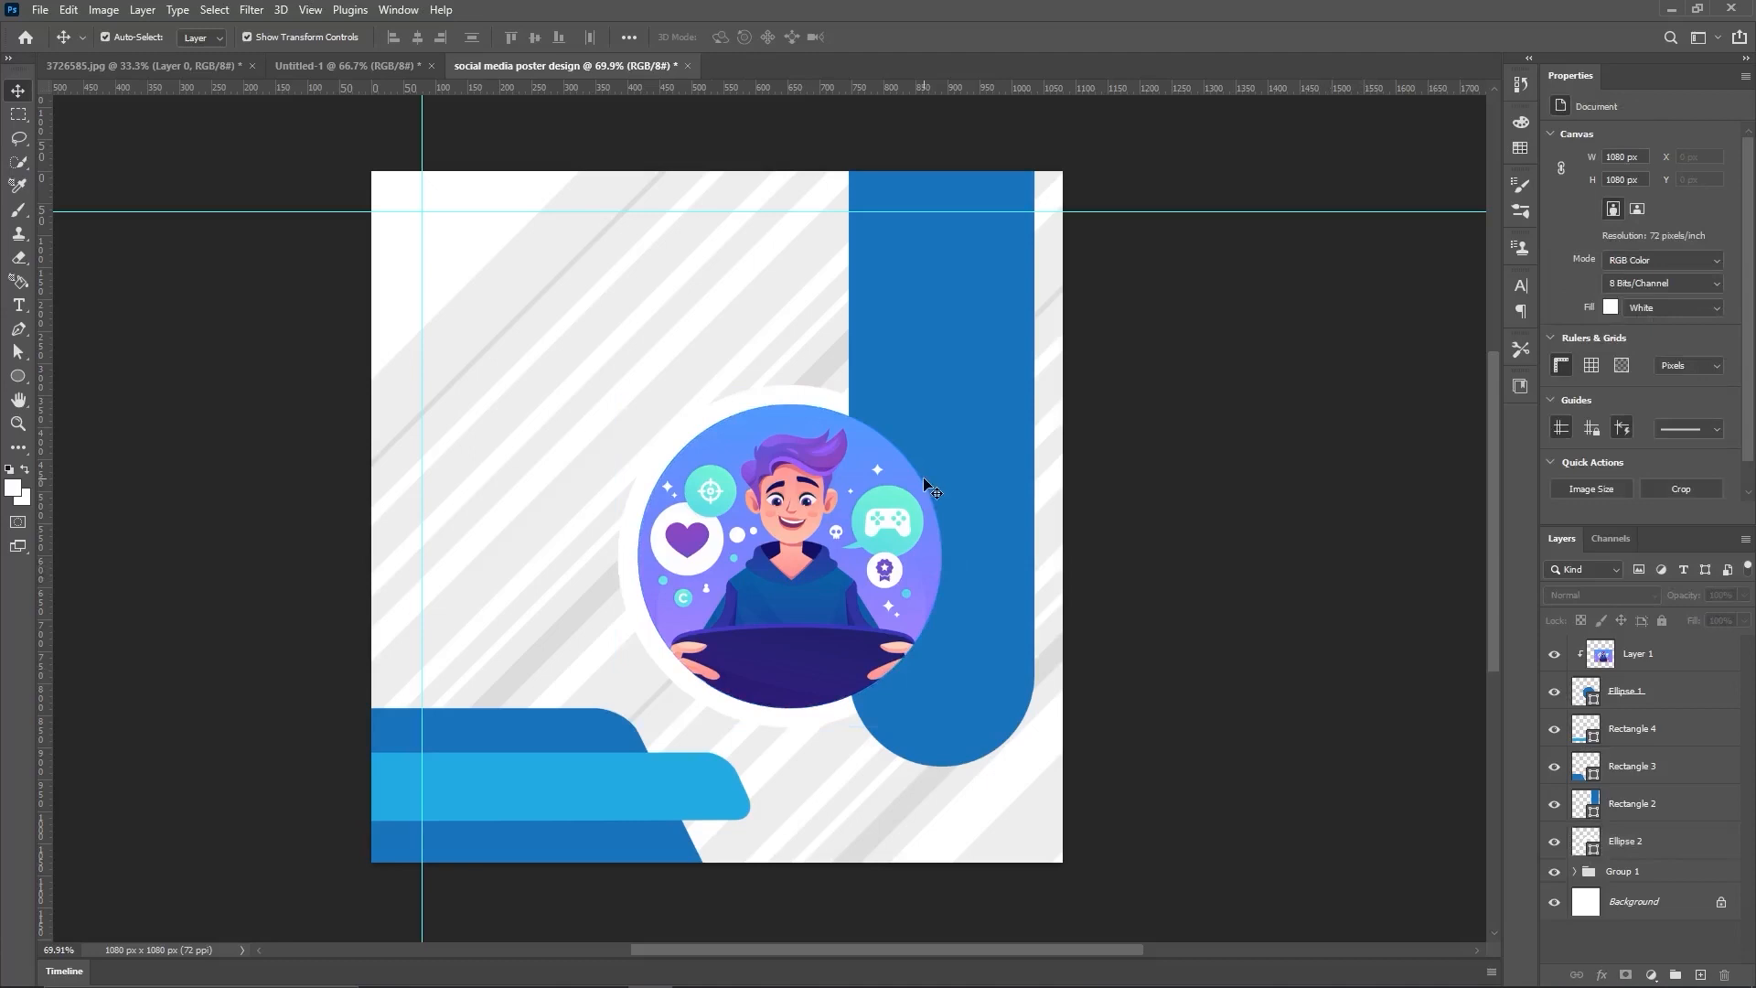
Step: Create a 505 x 505 px circle with the Ellipse tool over the right side of the illustration
click(17, 376)
click(746, 371)
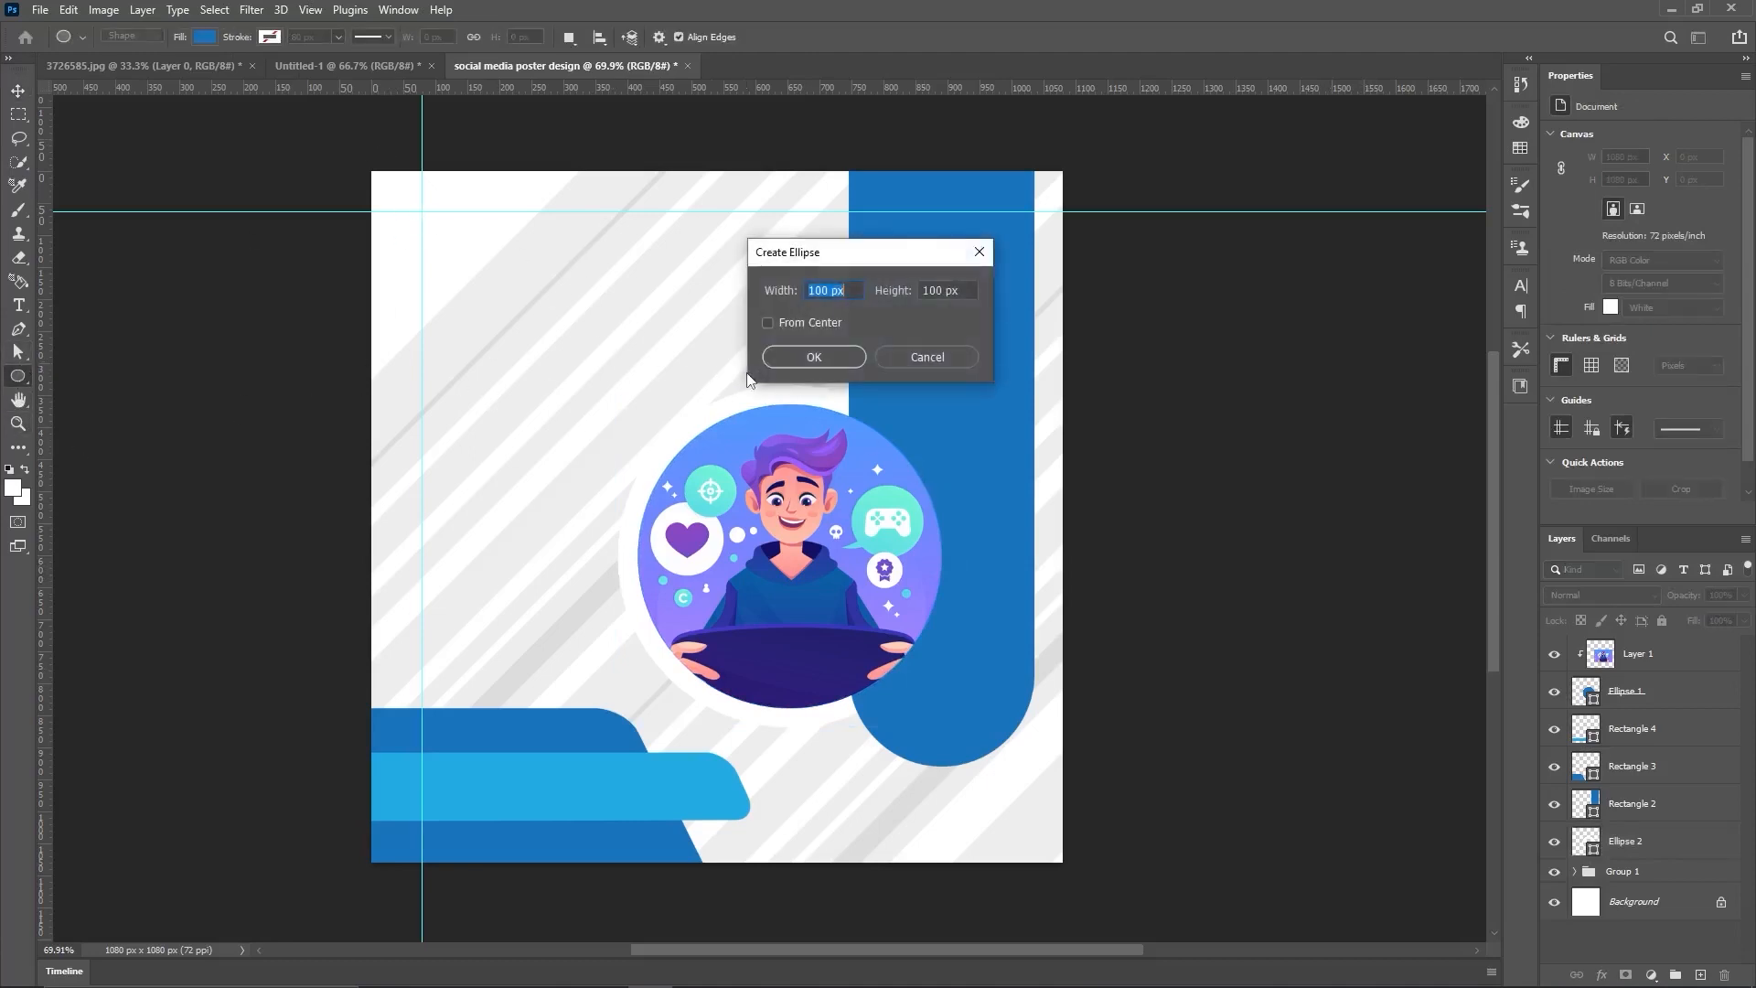
drag(830, 292, 805, 291)
text(505)
drag(944, 290, 912, 291)
text(5)
click(833, 359)
Step: Remove the 505 px circle's fill and give it a 5 px stroke in light blue 22abe2, sampled from the lower banner
click(203, 41)
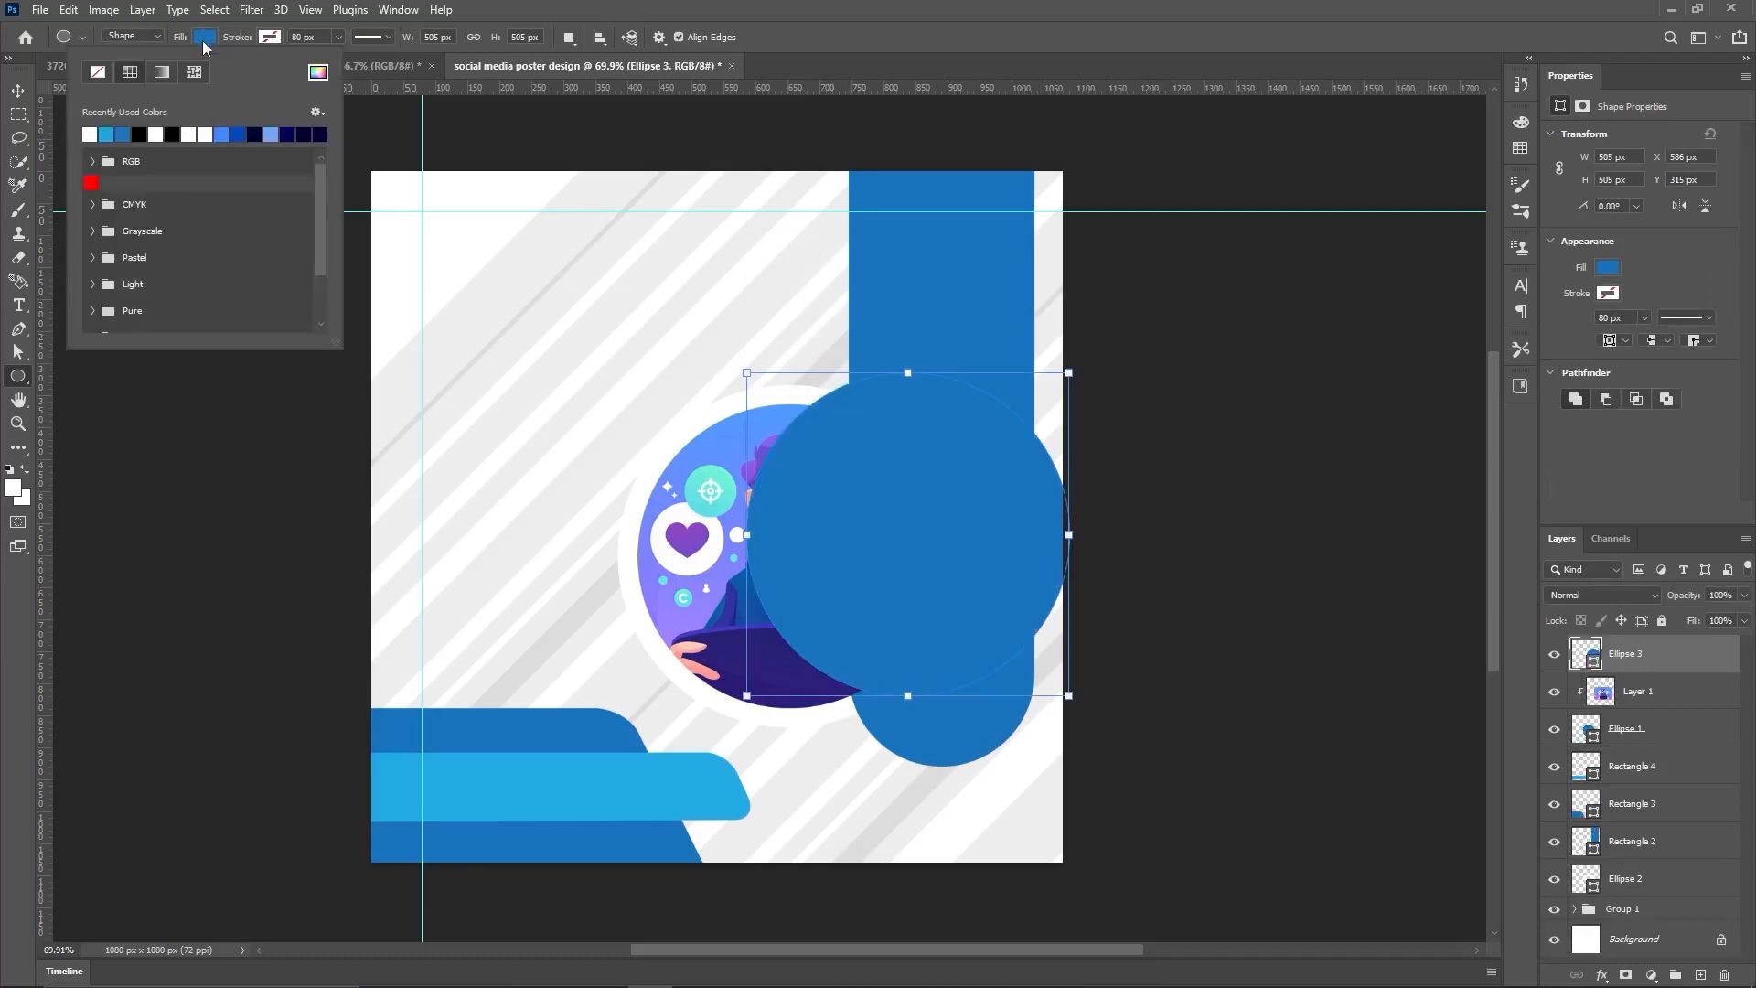
click(99, 75)
click(269, 40)
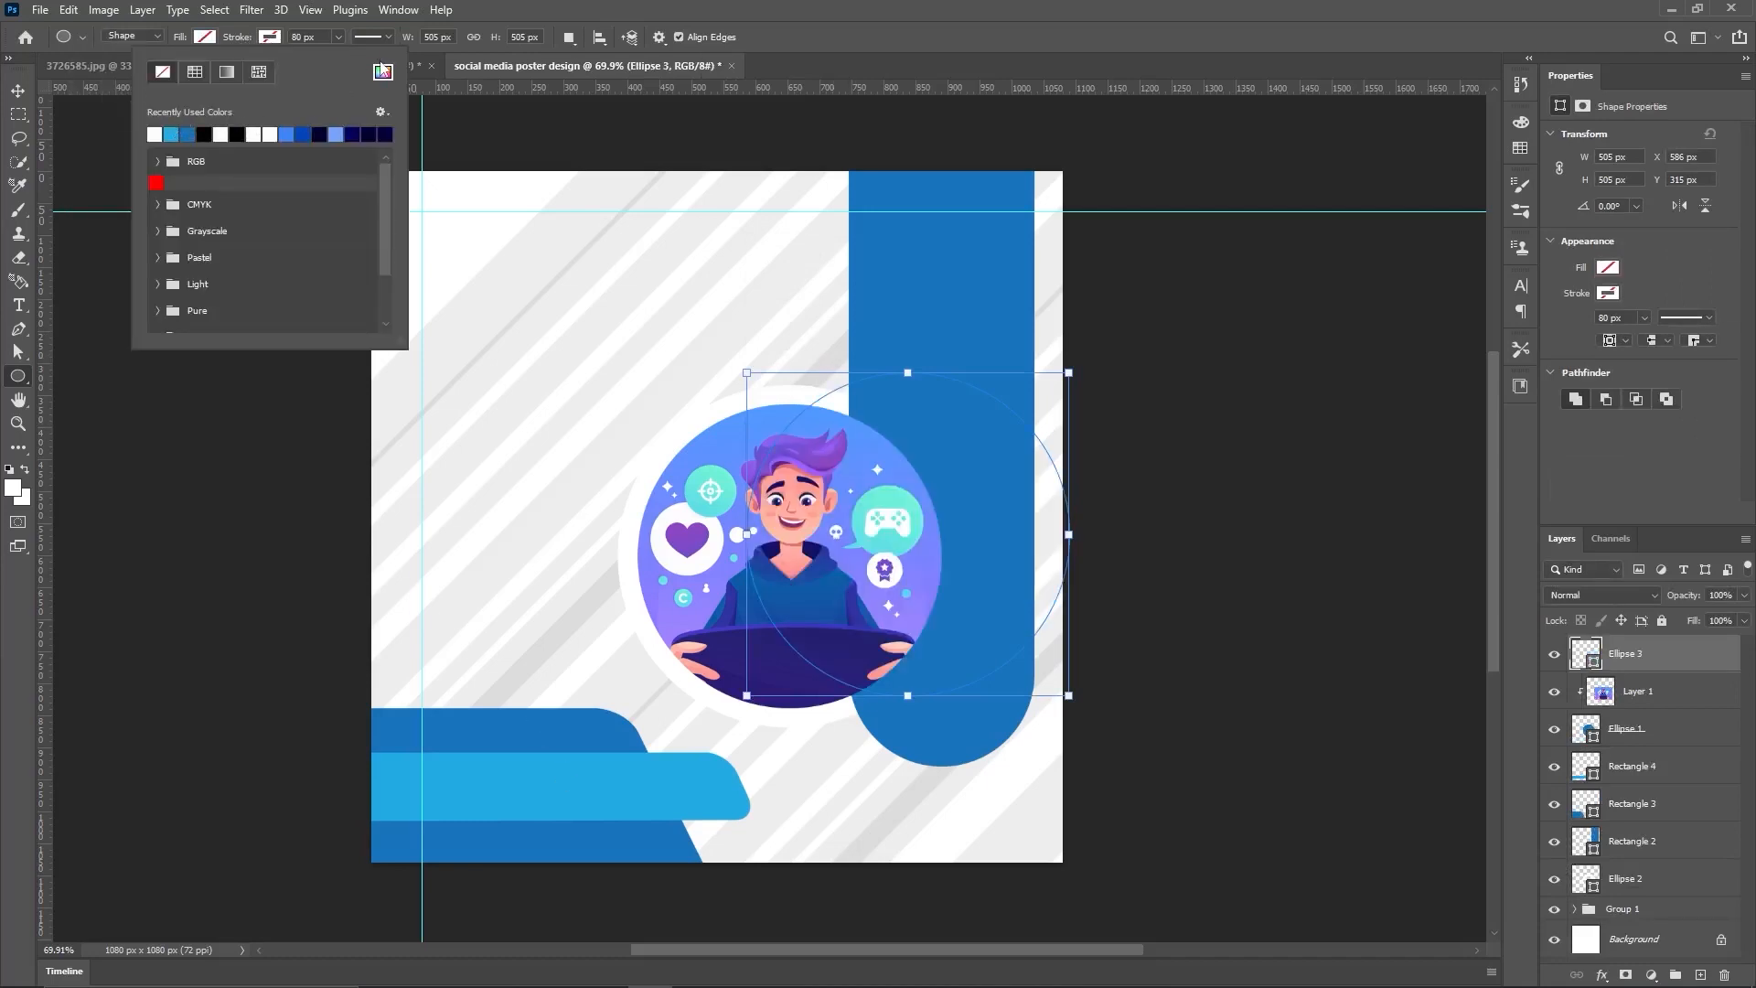
click(383, 73)
click(552, 785)
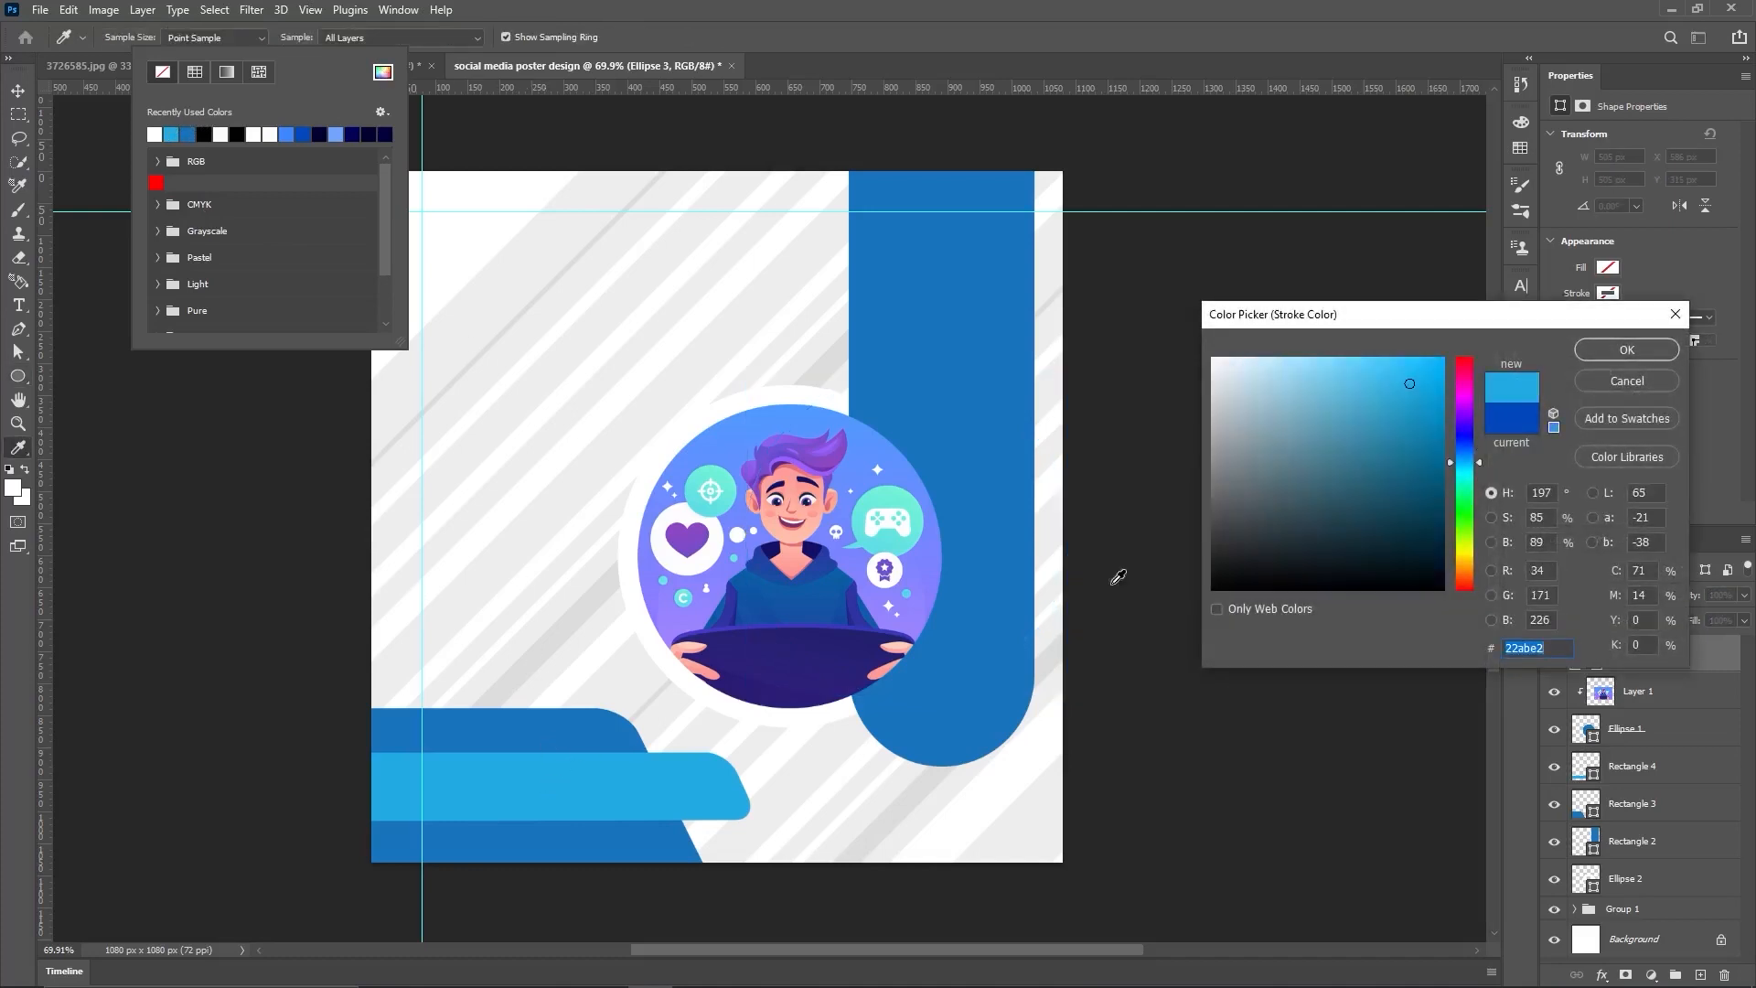
click(1617, 349)
click(528, 11)
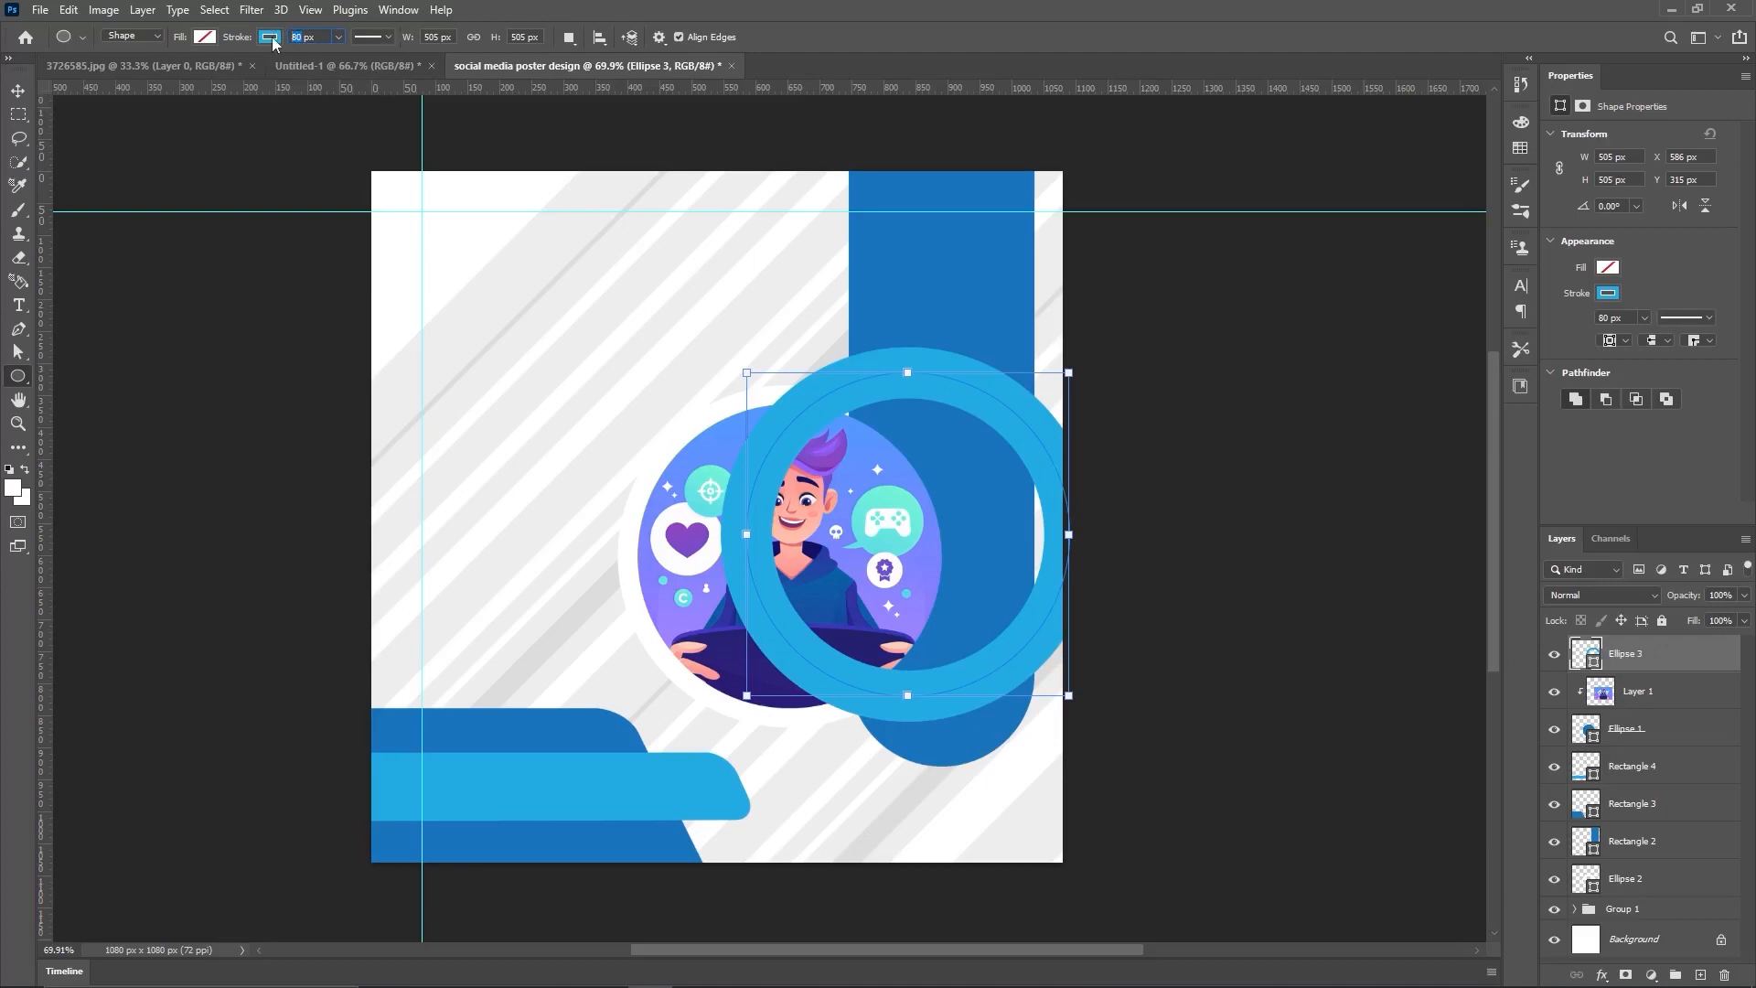
text(5)
key(Return)
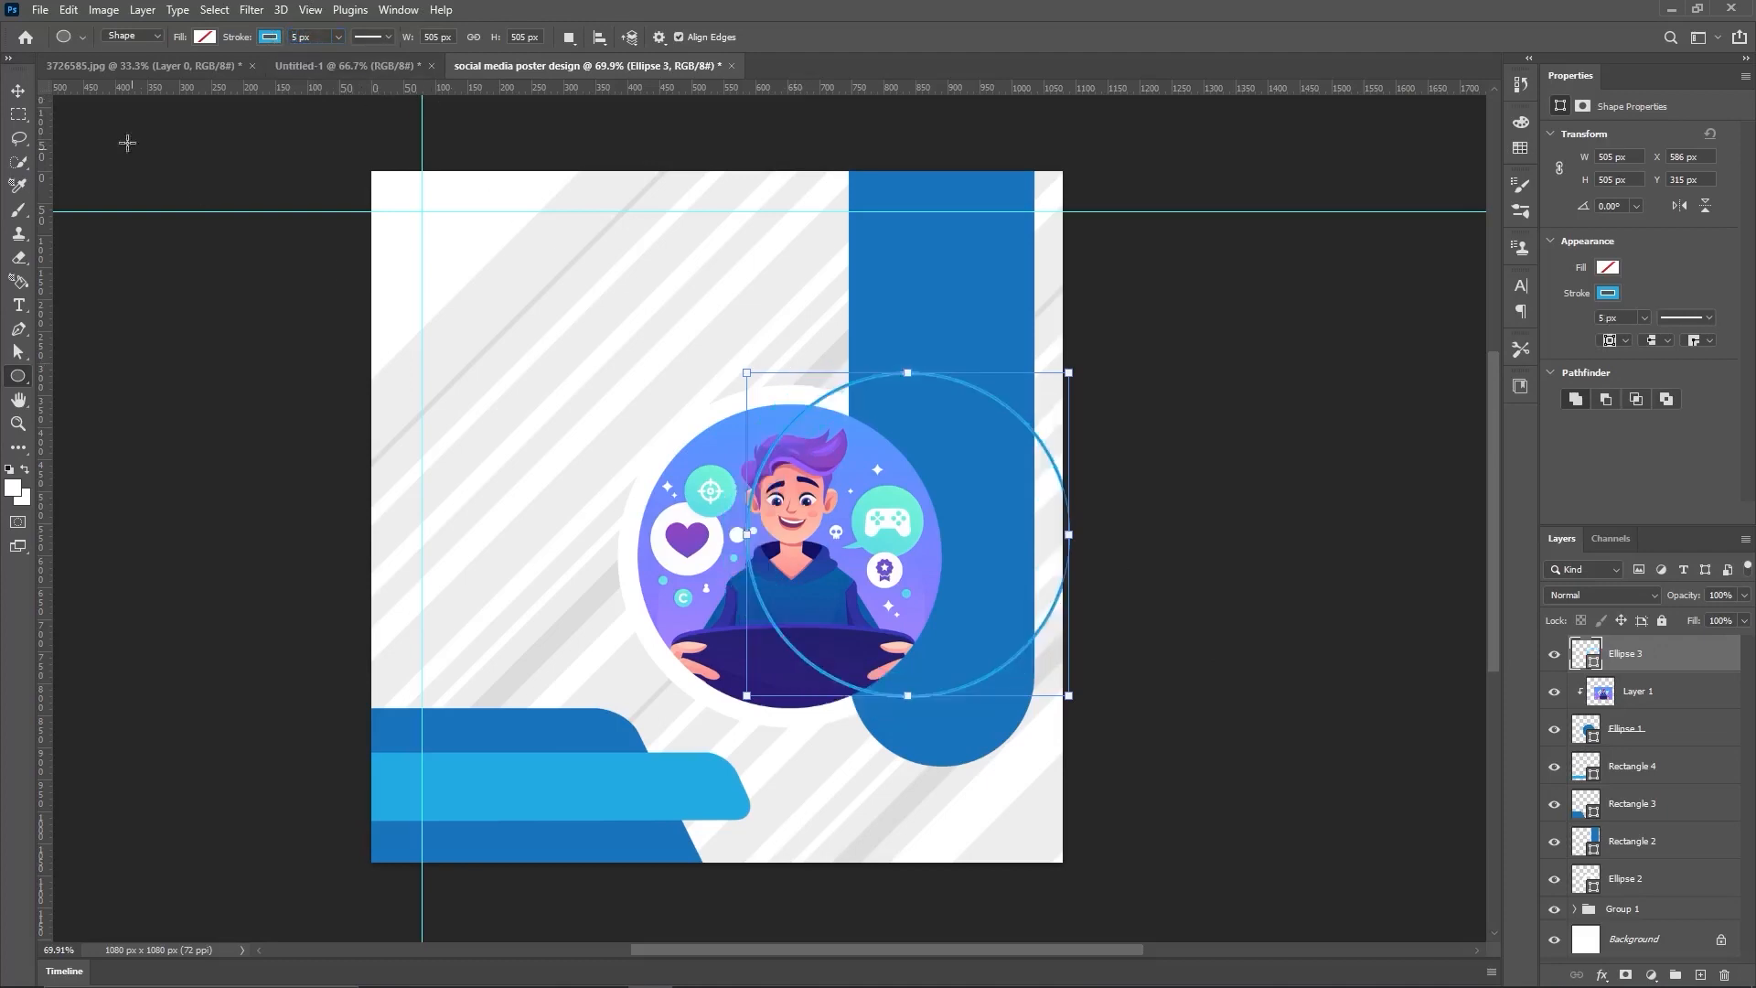
Step: Move the thin light blue ring around the illustration, within the white border, to about X 401 px, Y 349 px
key(v)
scroll(757, 463, up, 2)
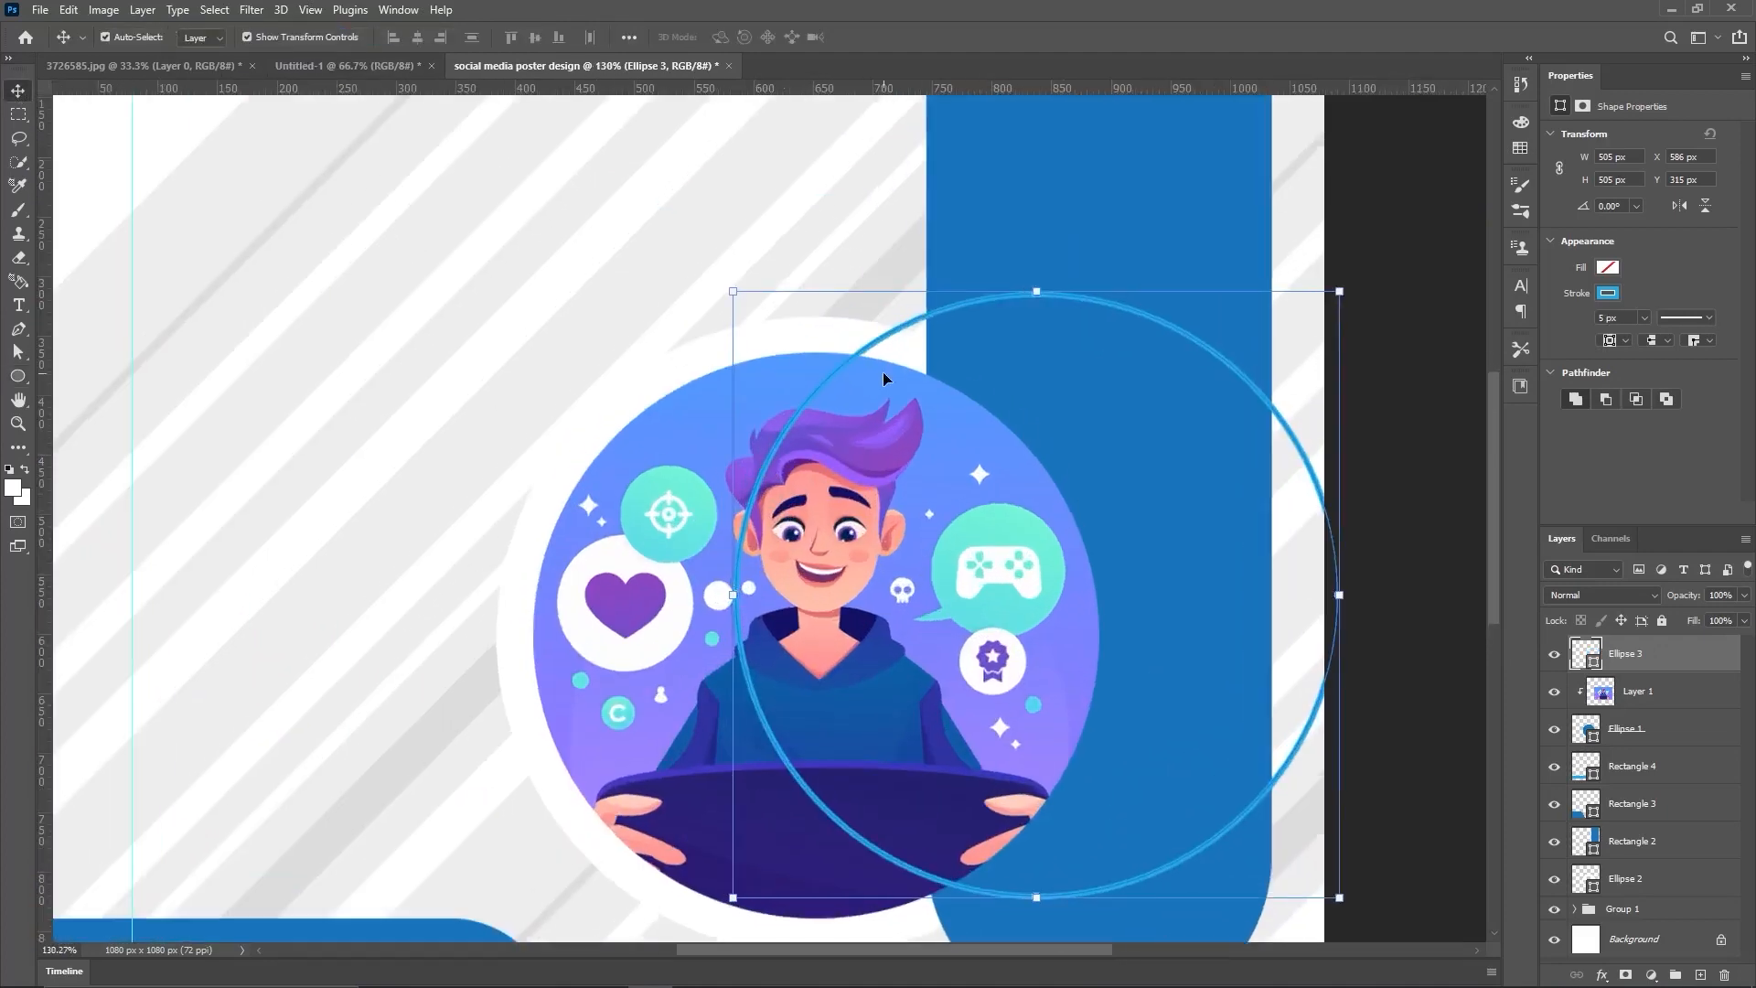
drag(878, 352, 655, 384)
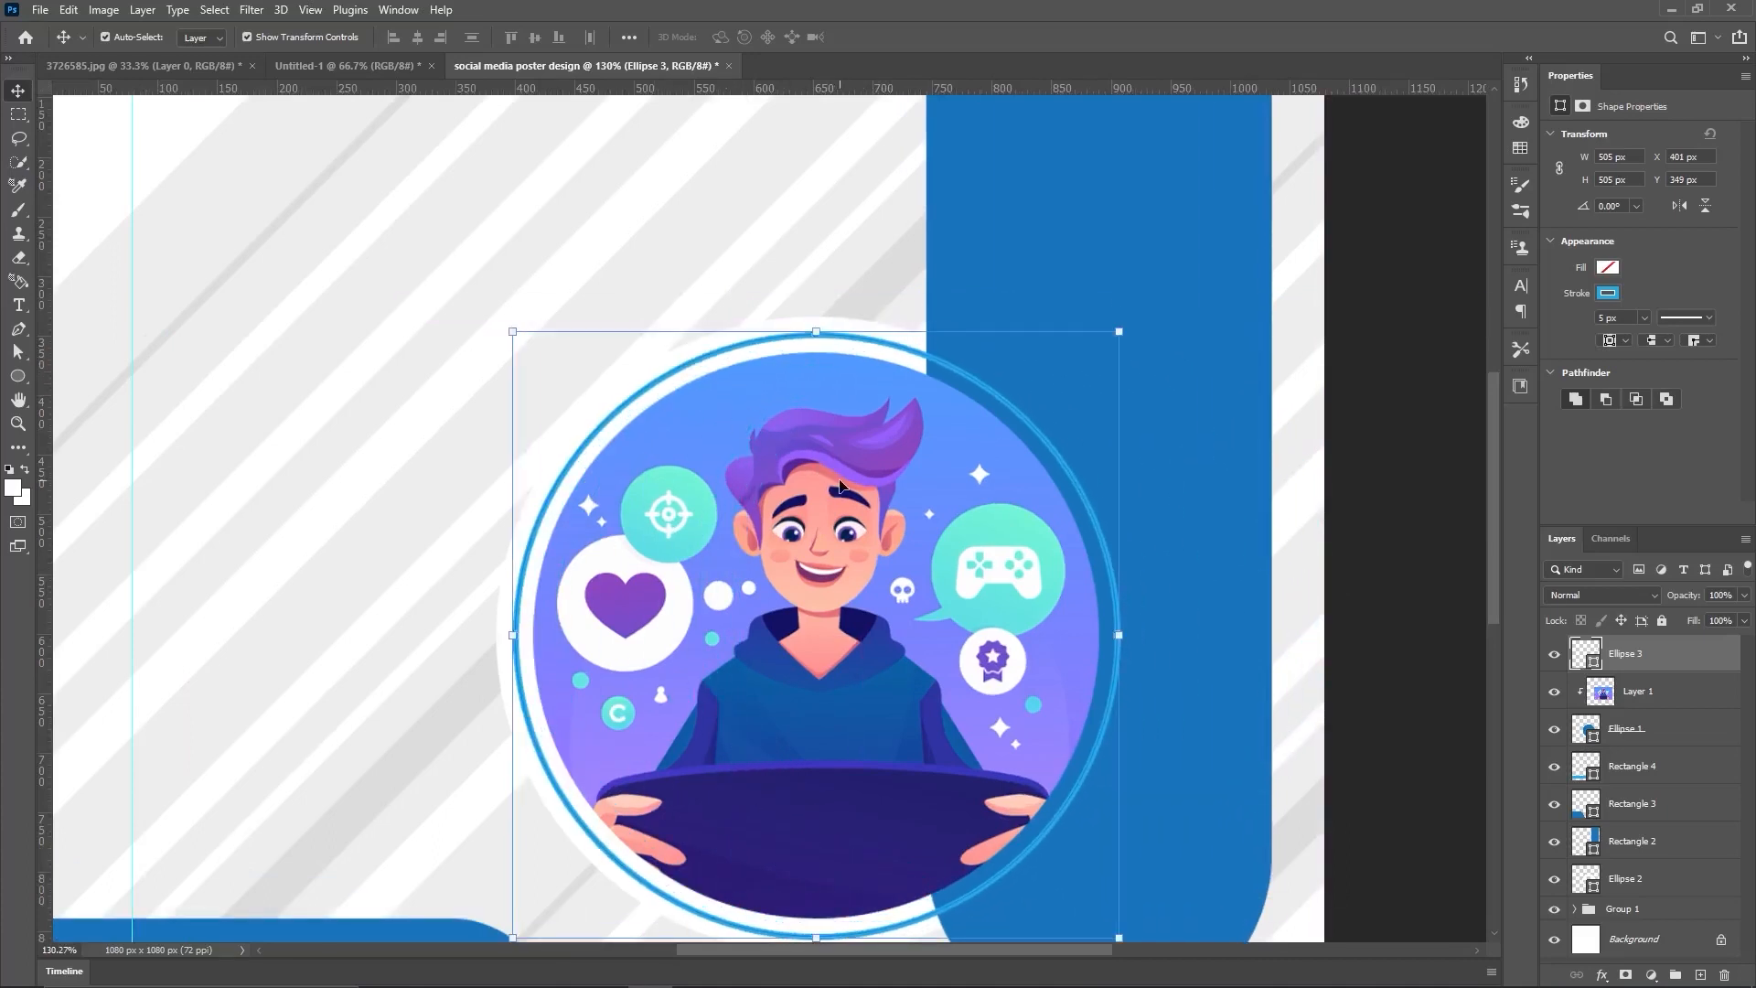
scroll(840, 485, down, 5)
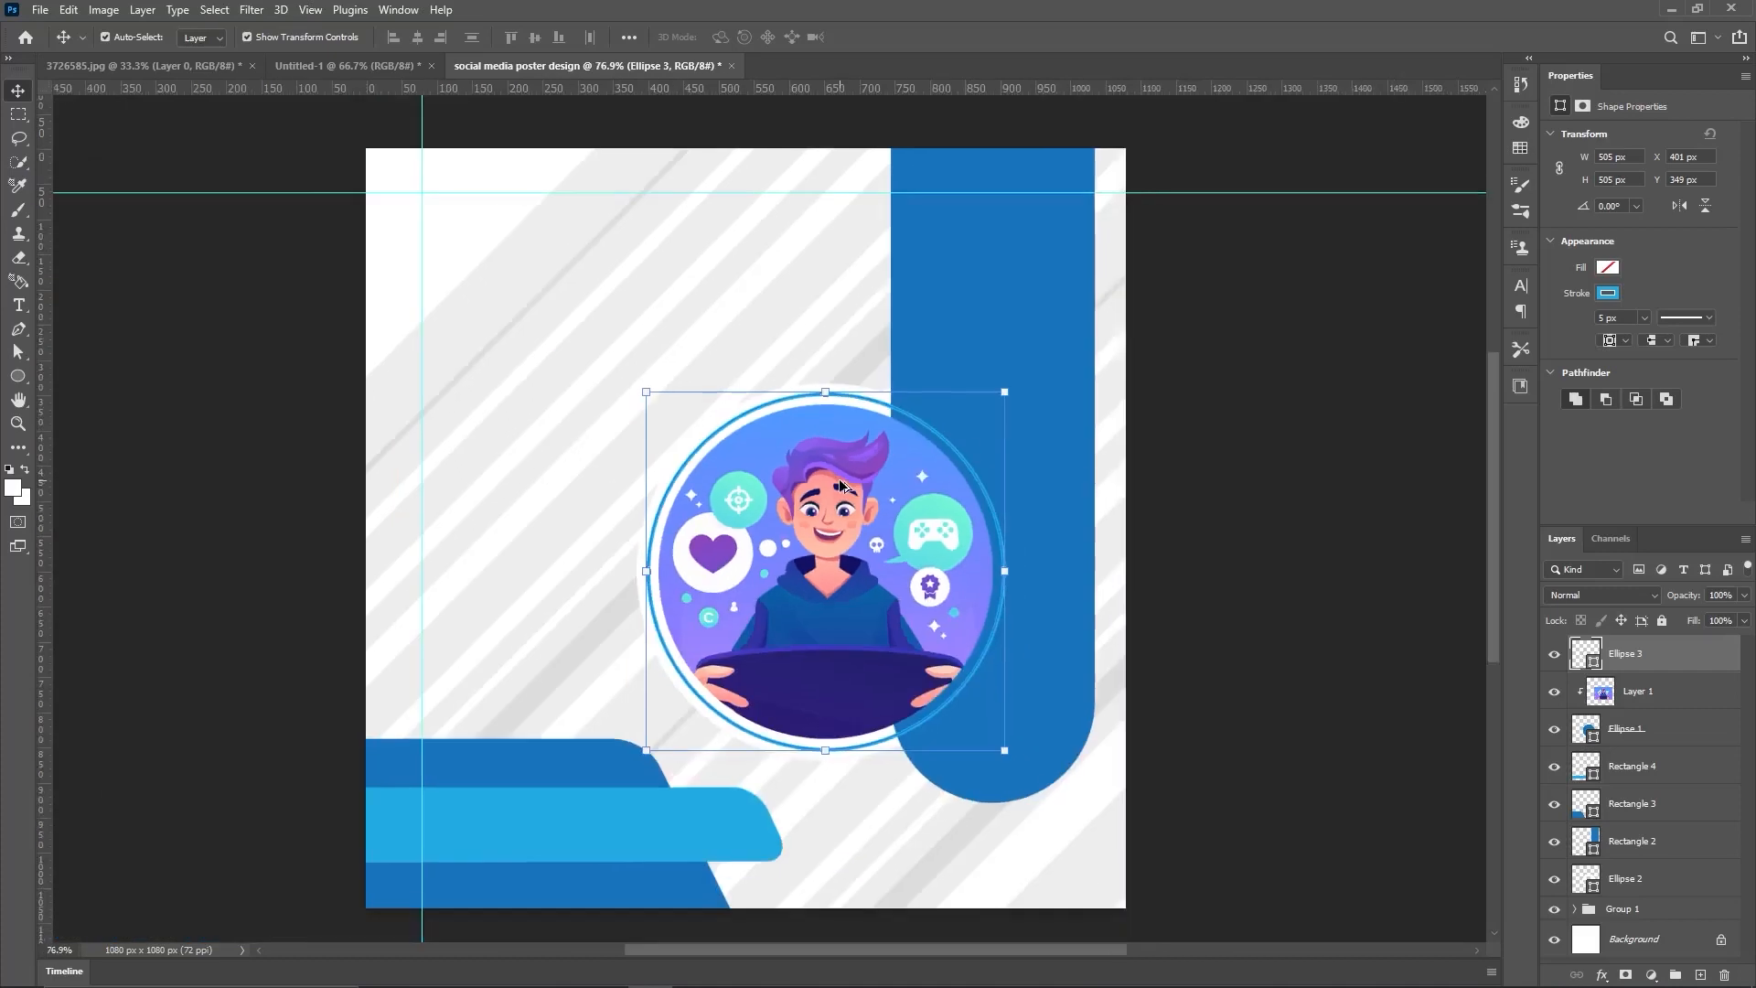
Step: Align the centers of the Ellipse 1, Ellipse 2 and Ellipse 3 layers, and deselect them
ctrl+click(1653, 733)
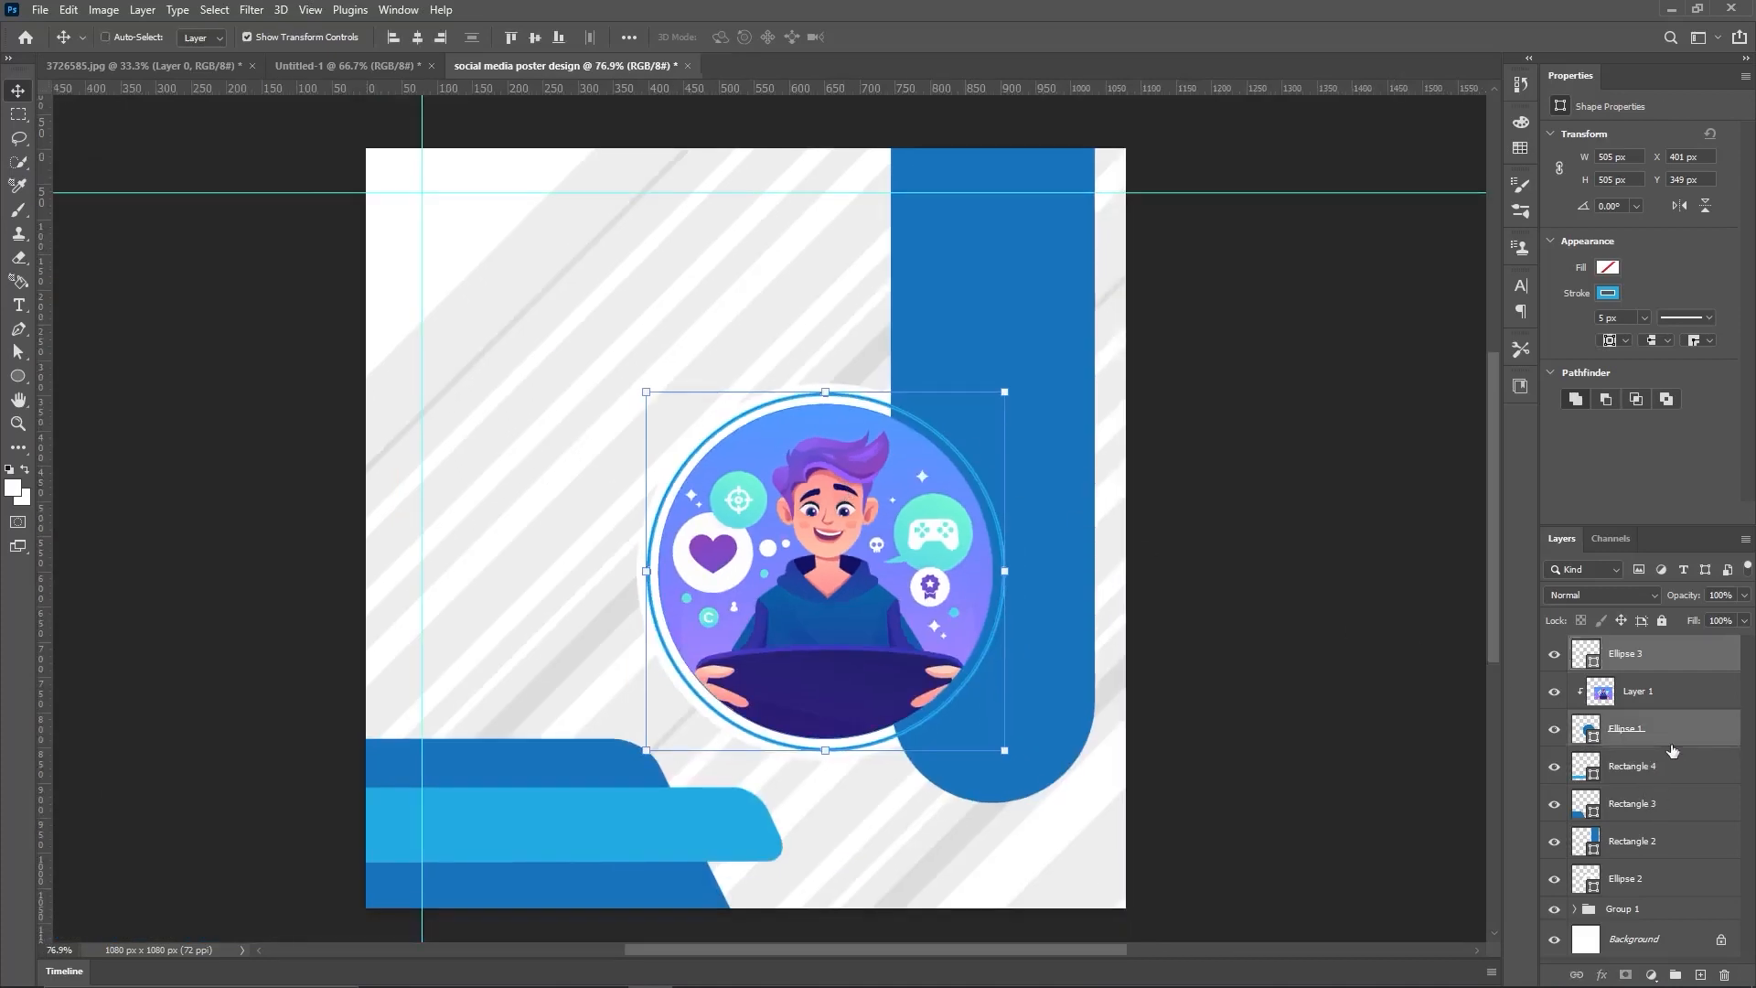
ctrl+click(1657, 877)
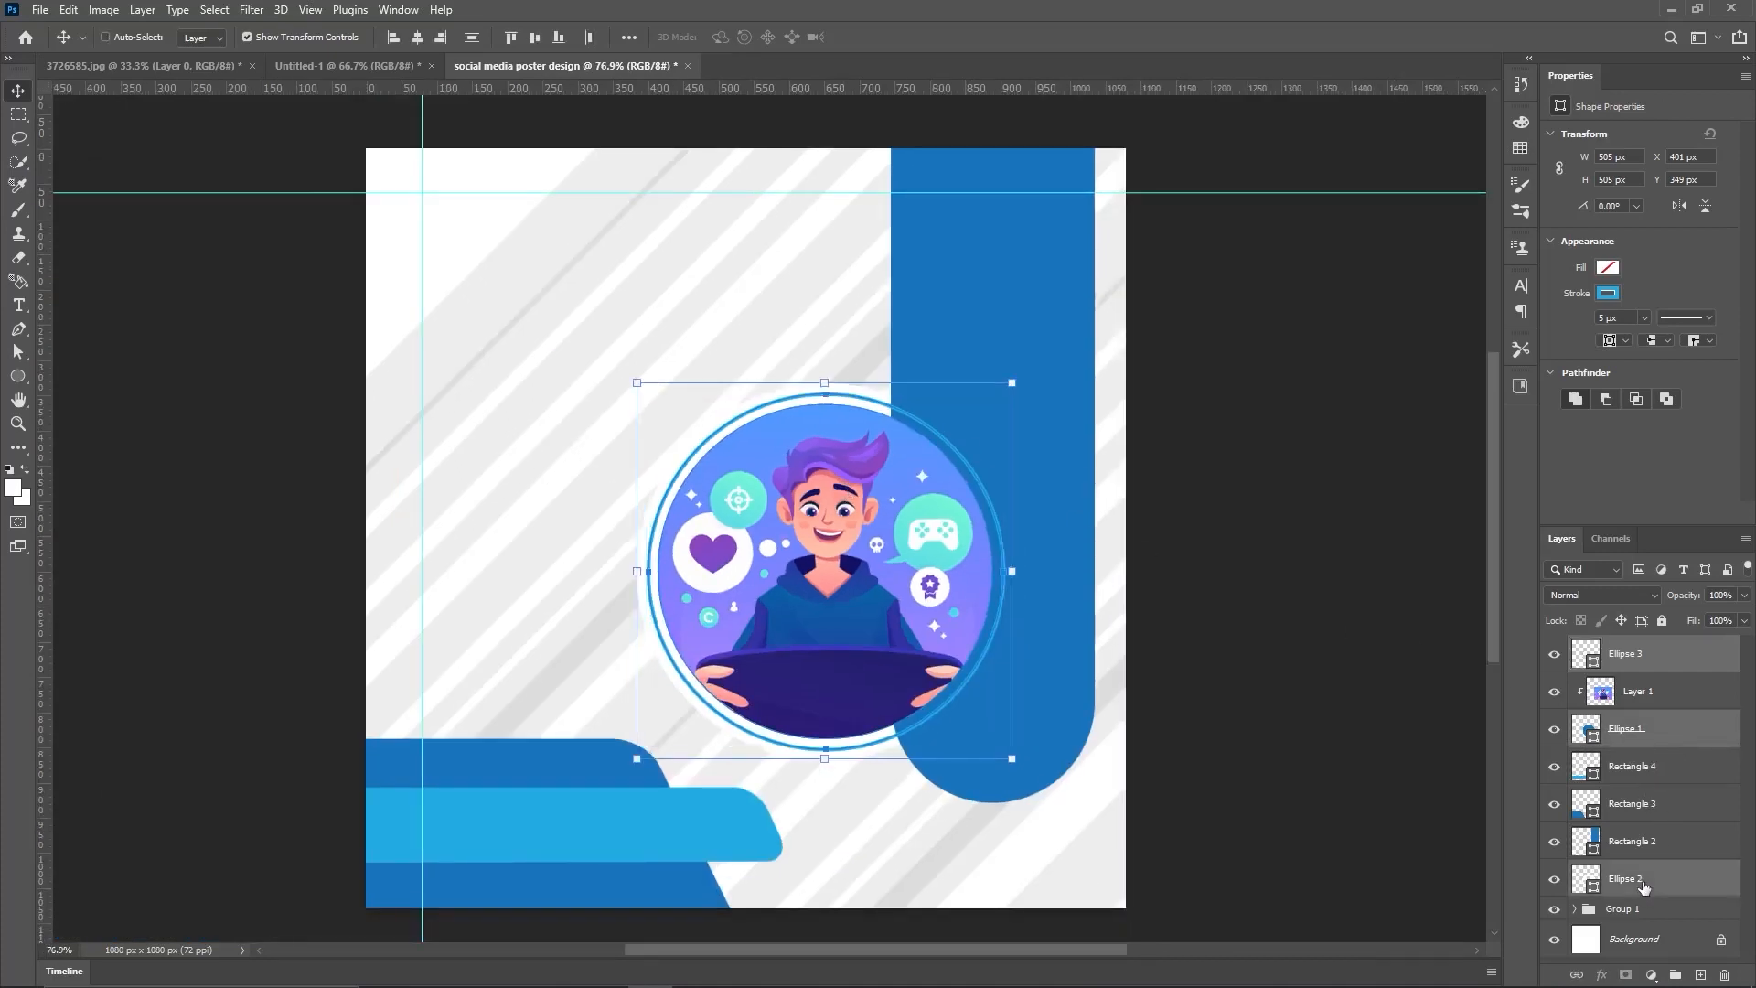
click(418, 40)
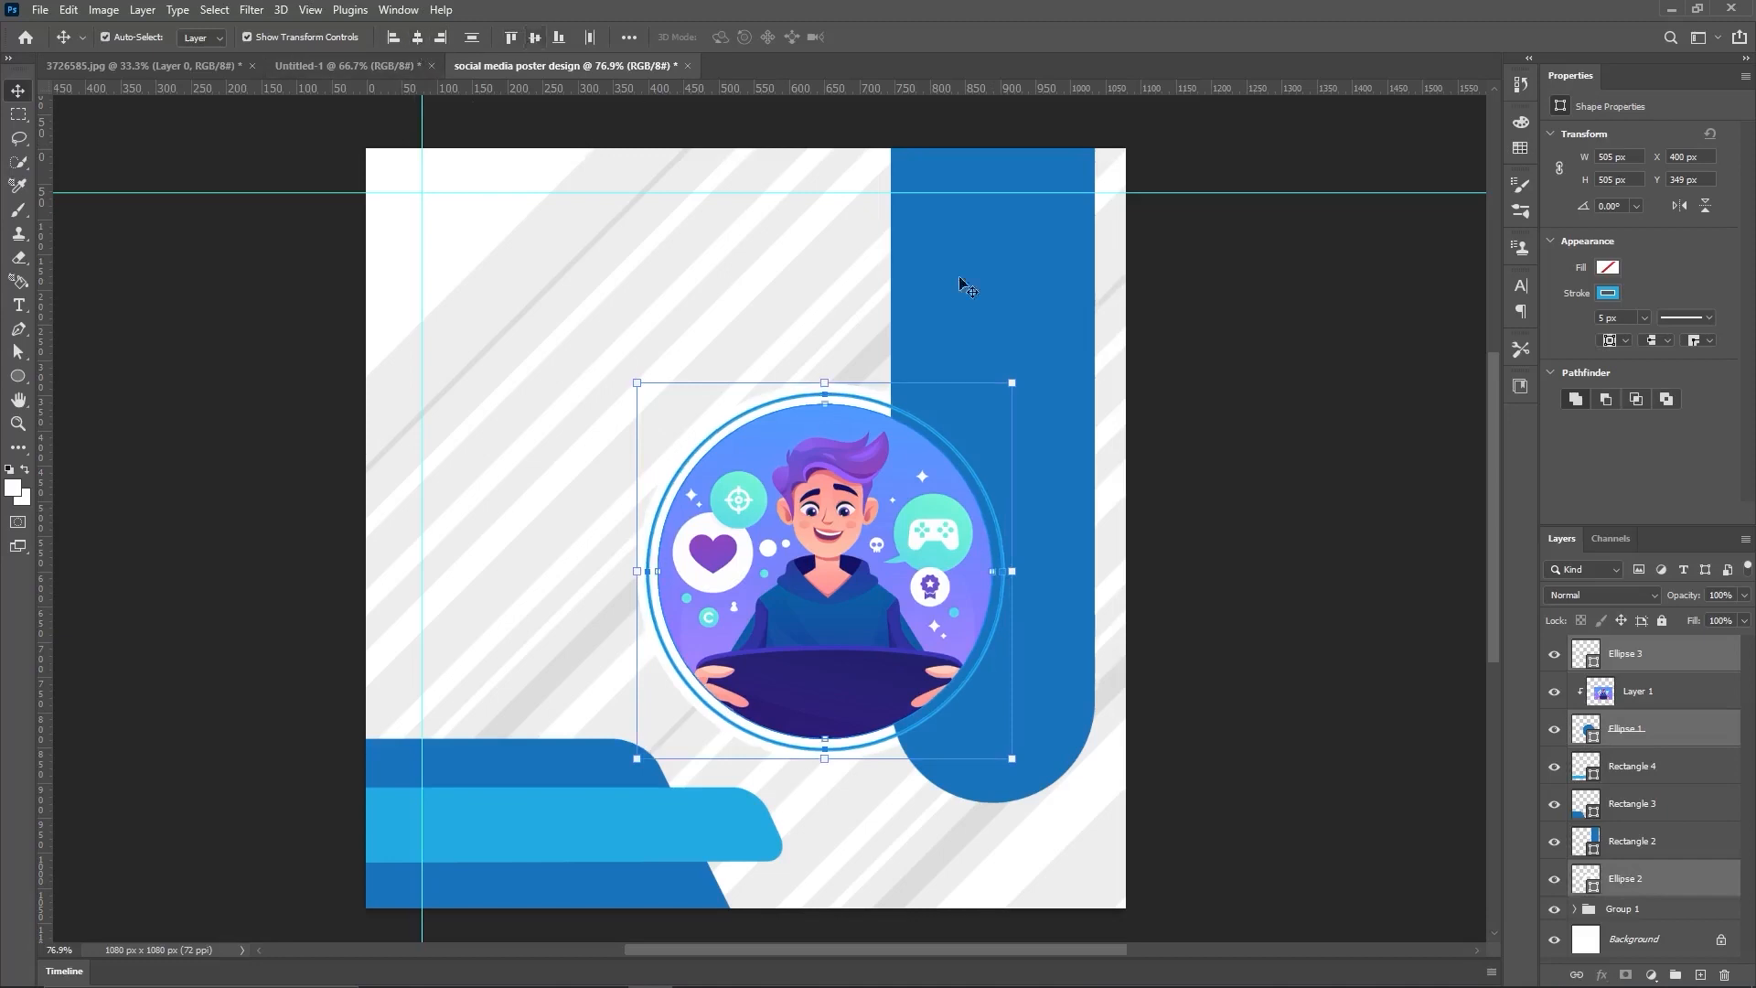
click(1237, 439)
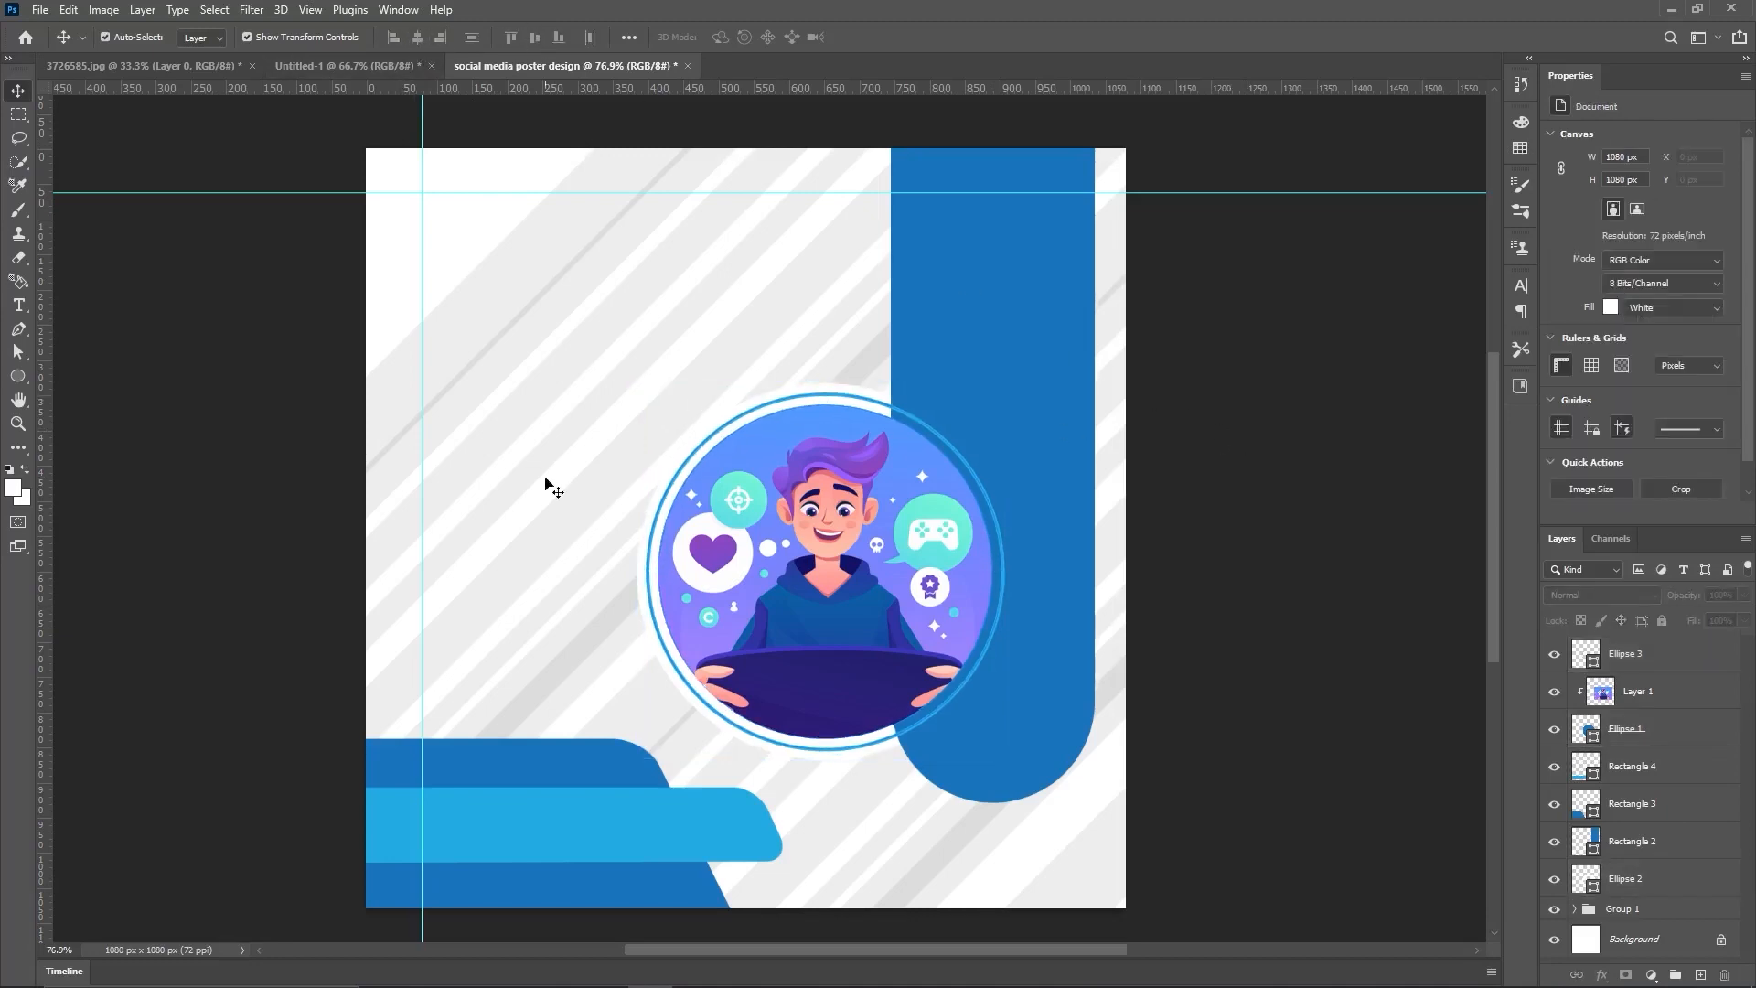
Step: Add the white text "main heading here" on three lines in Gotham Bold 80 pt above the illustration
click(21, 307)
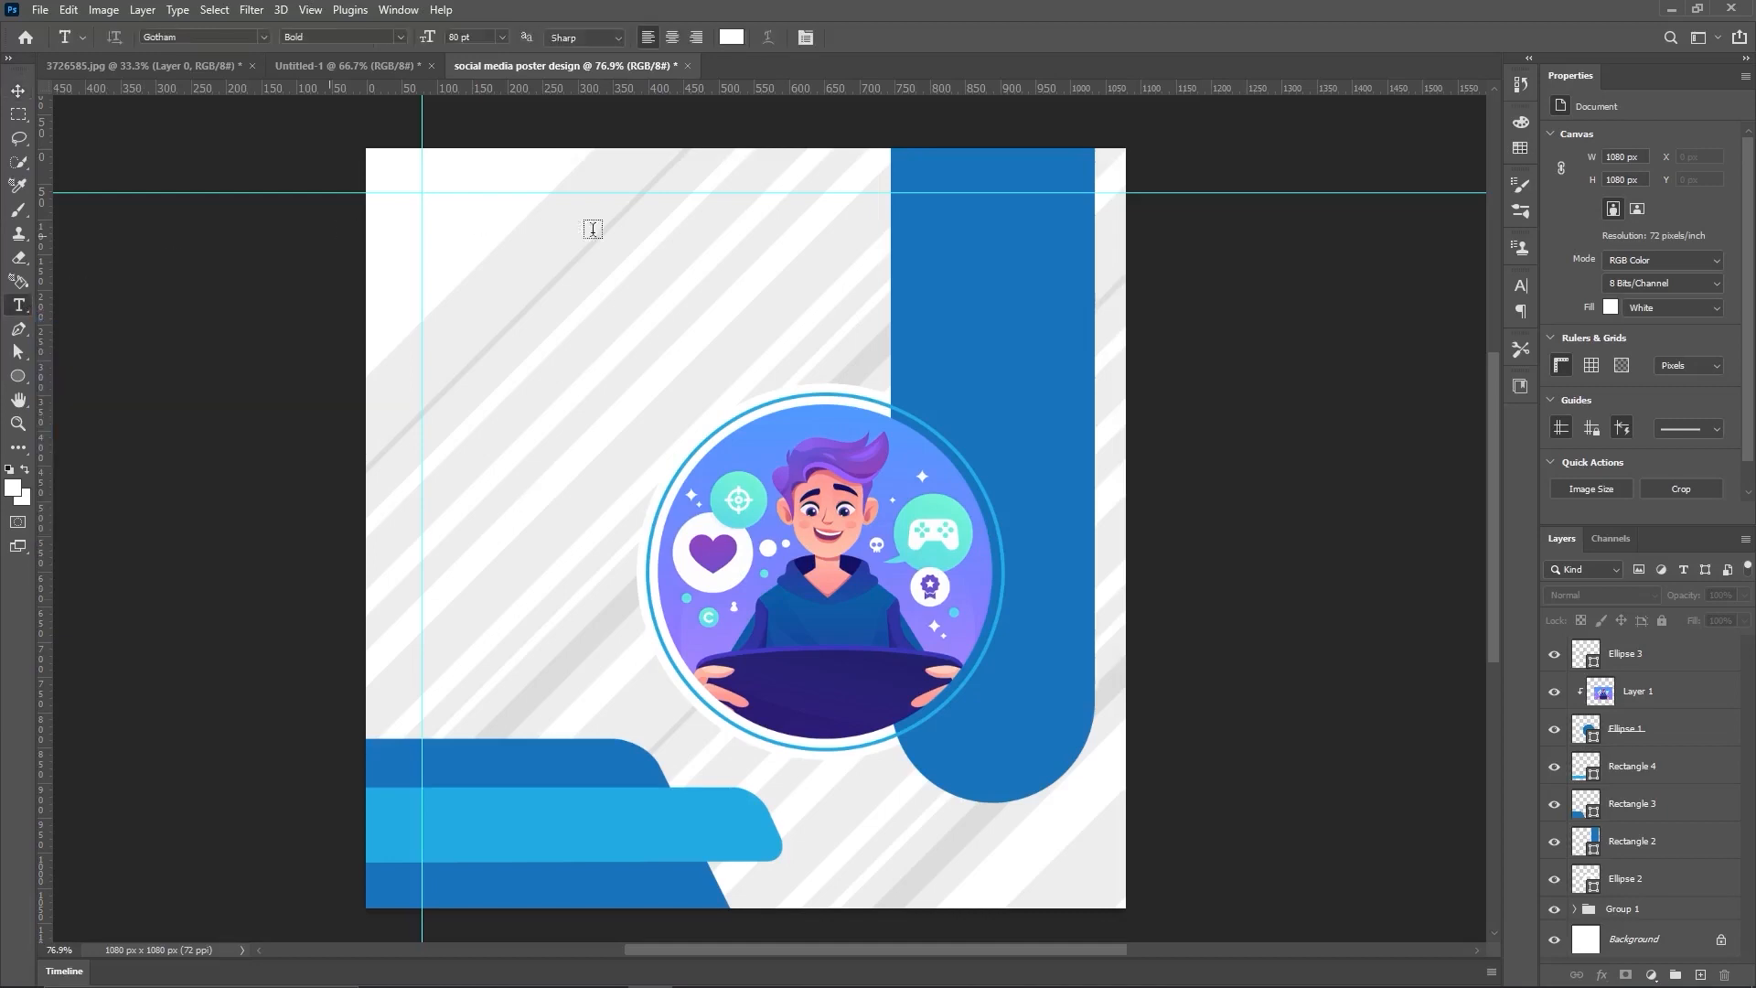
click(498, 268)
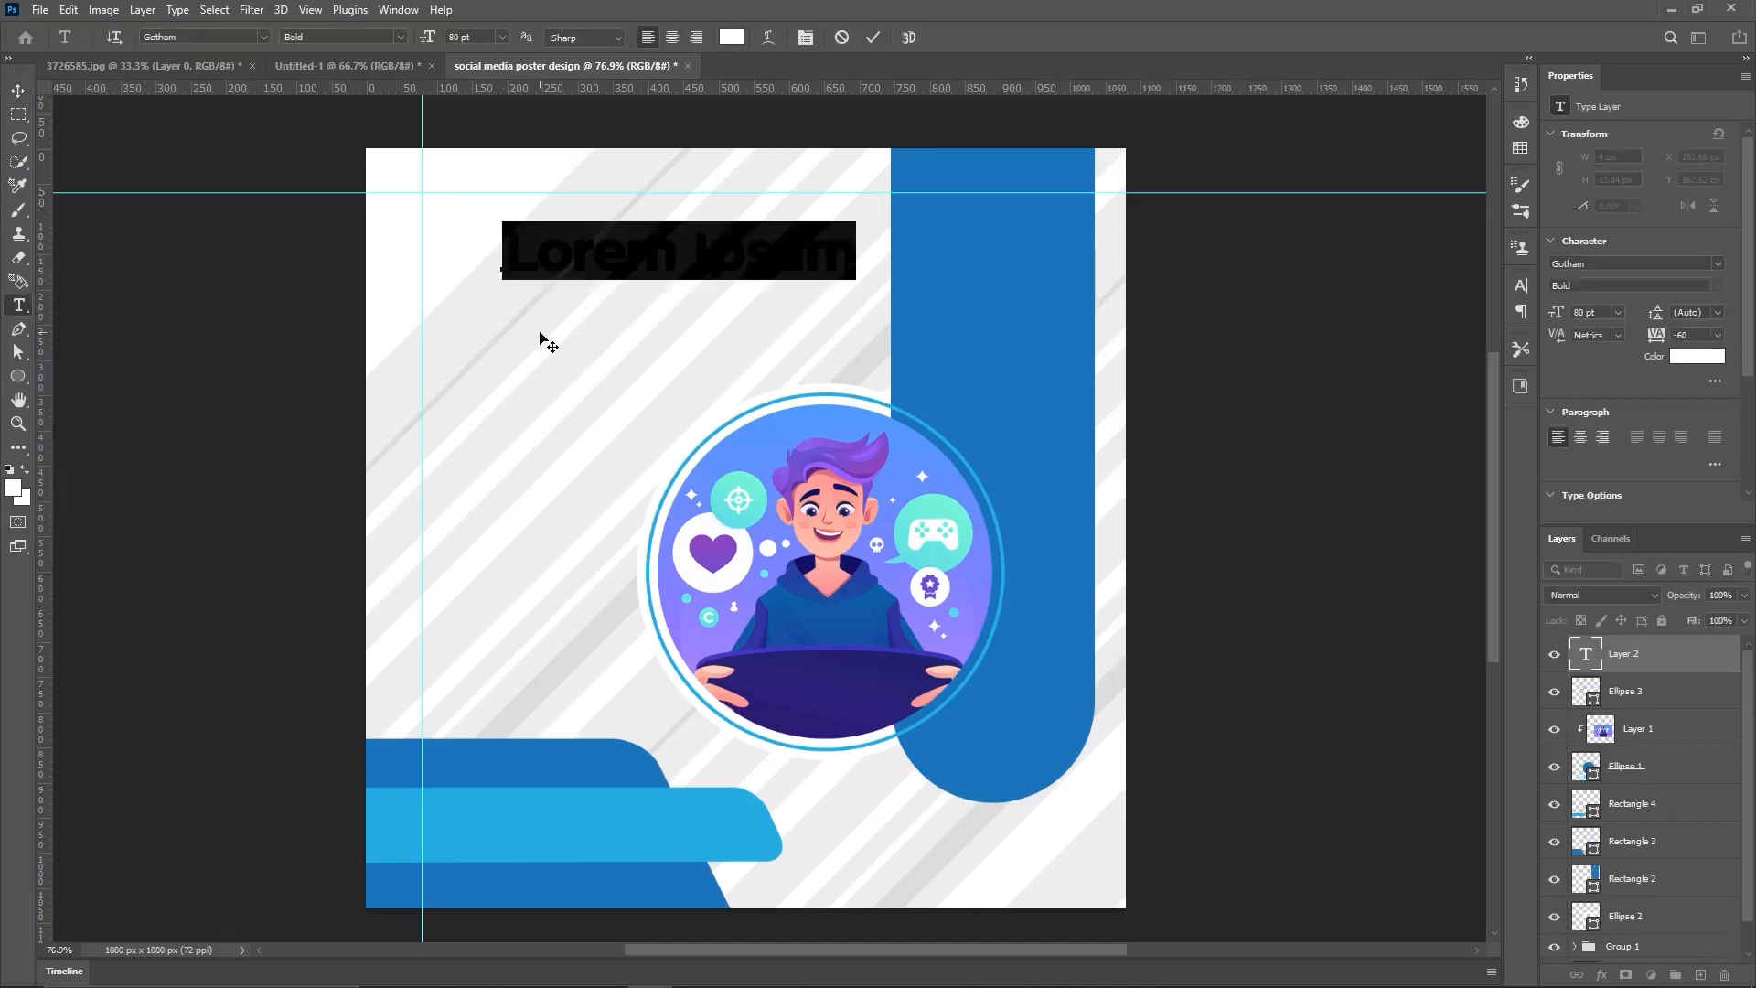
text(main )
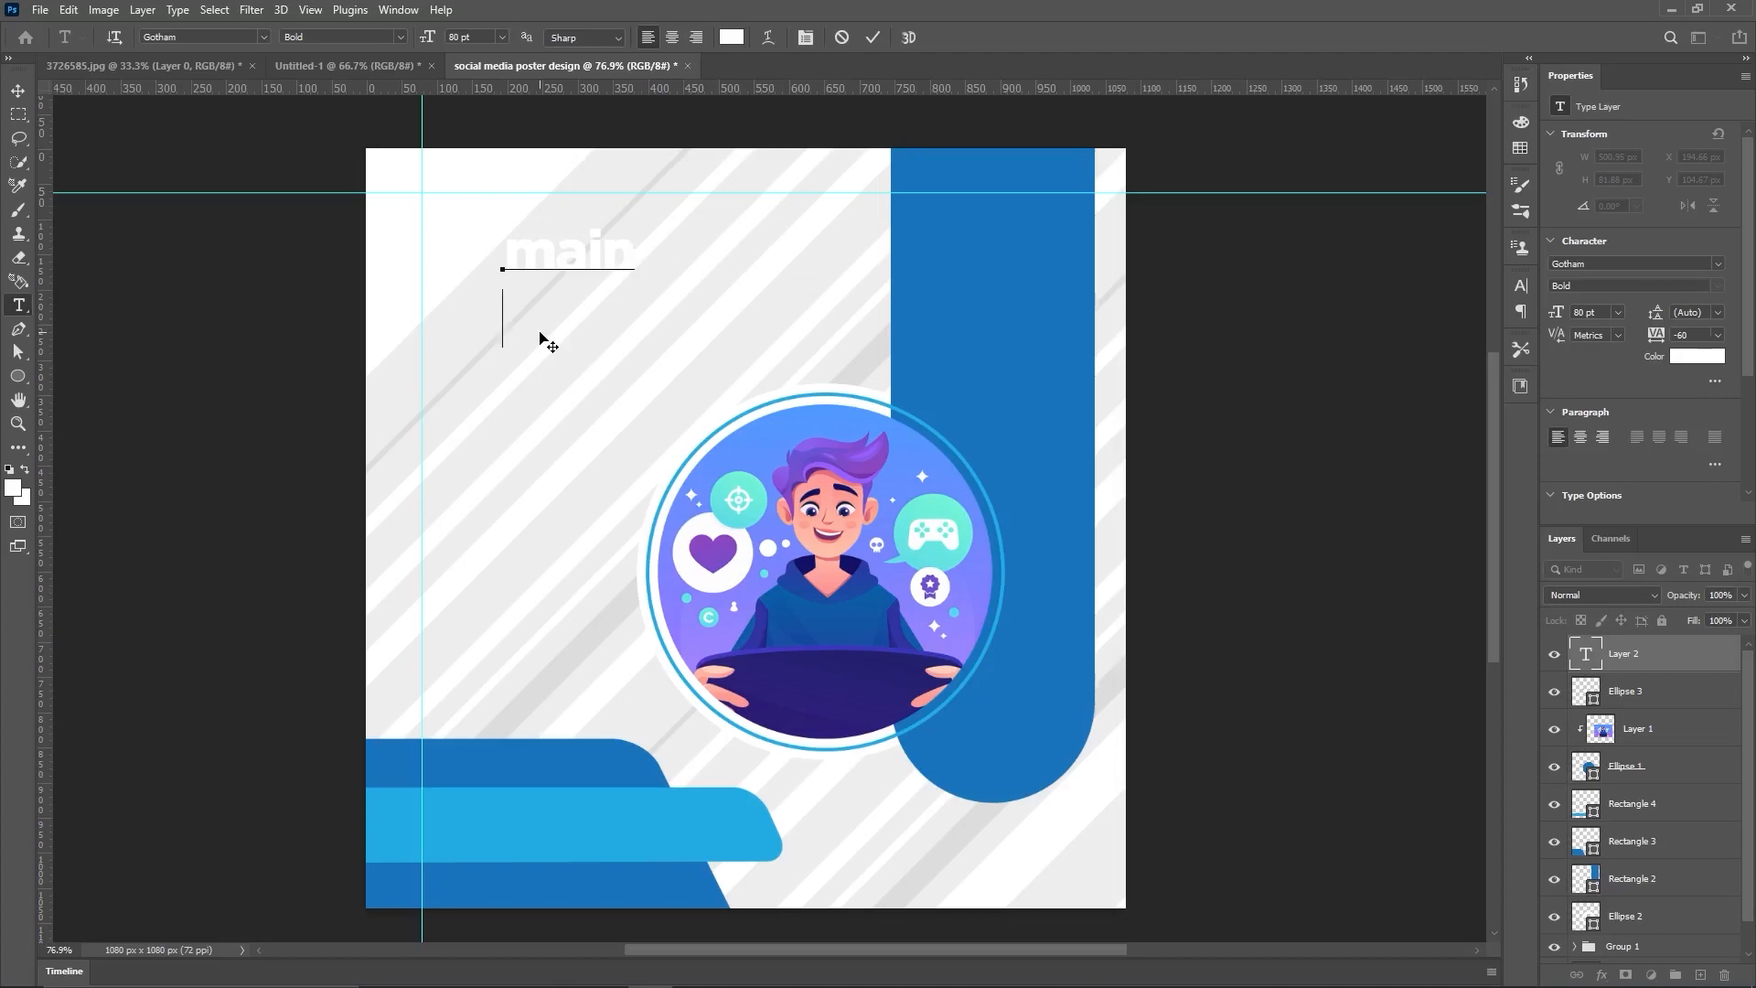
text(heading )
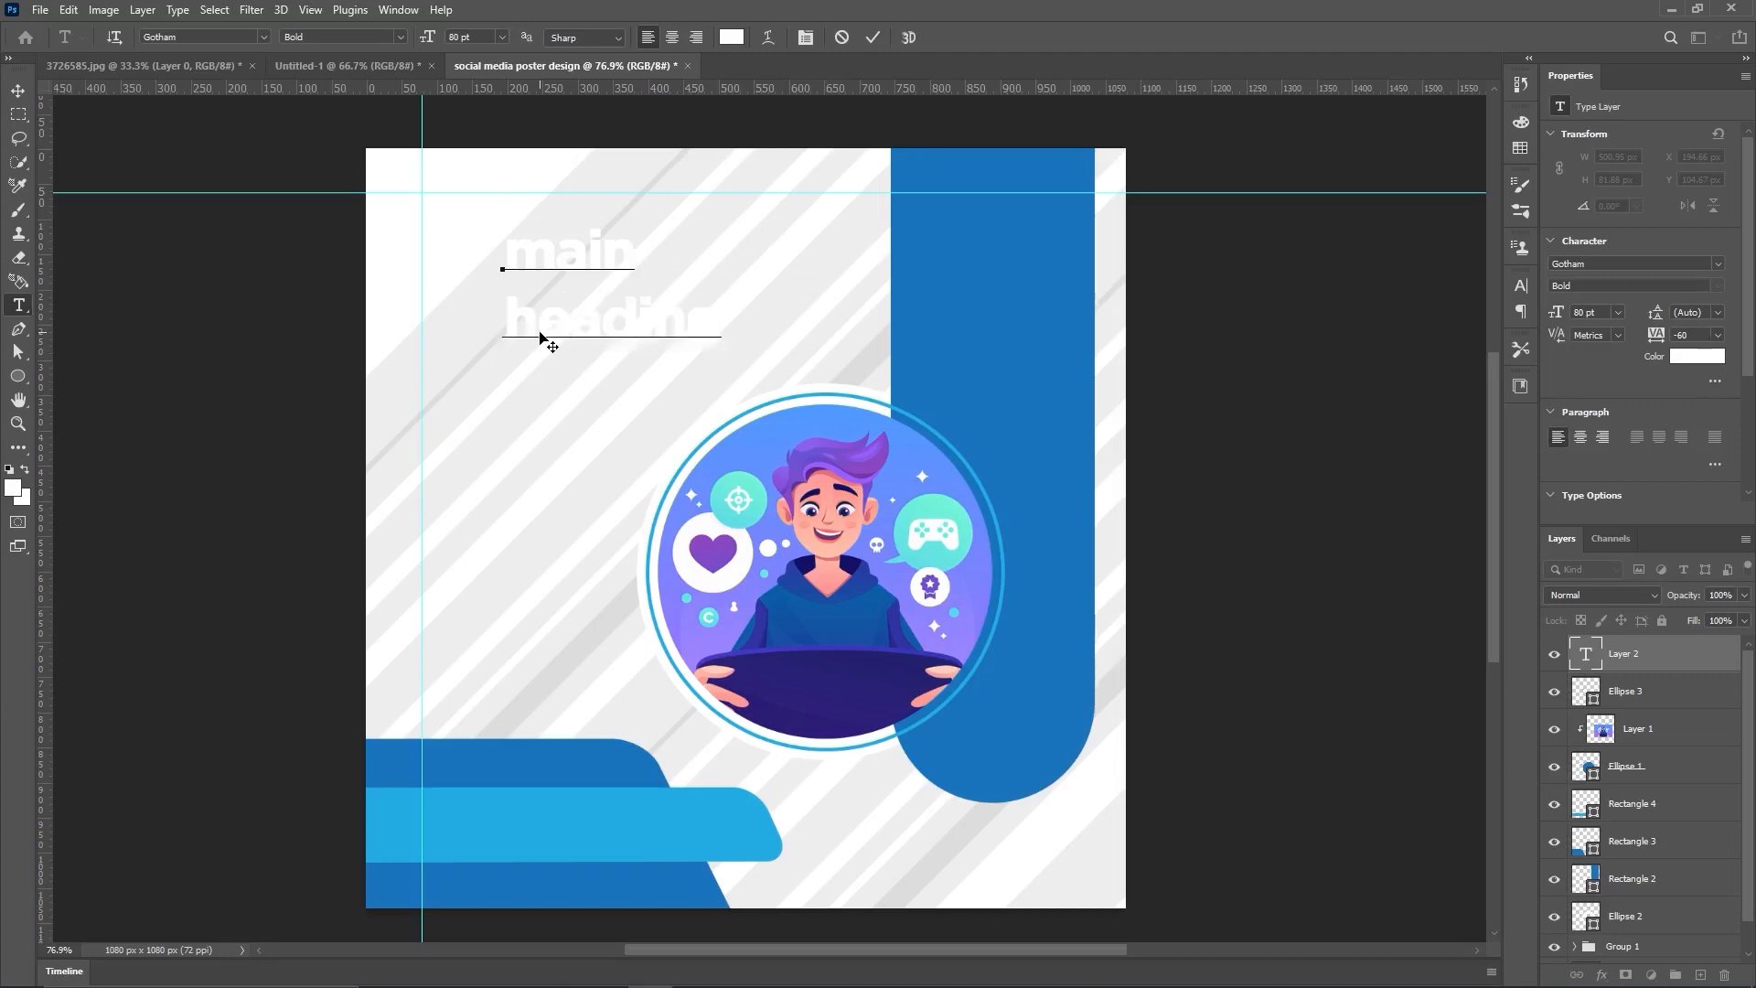
text(here)
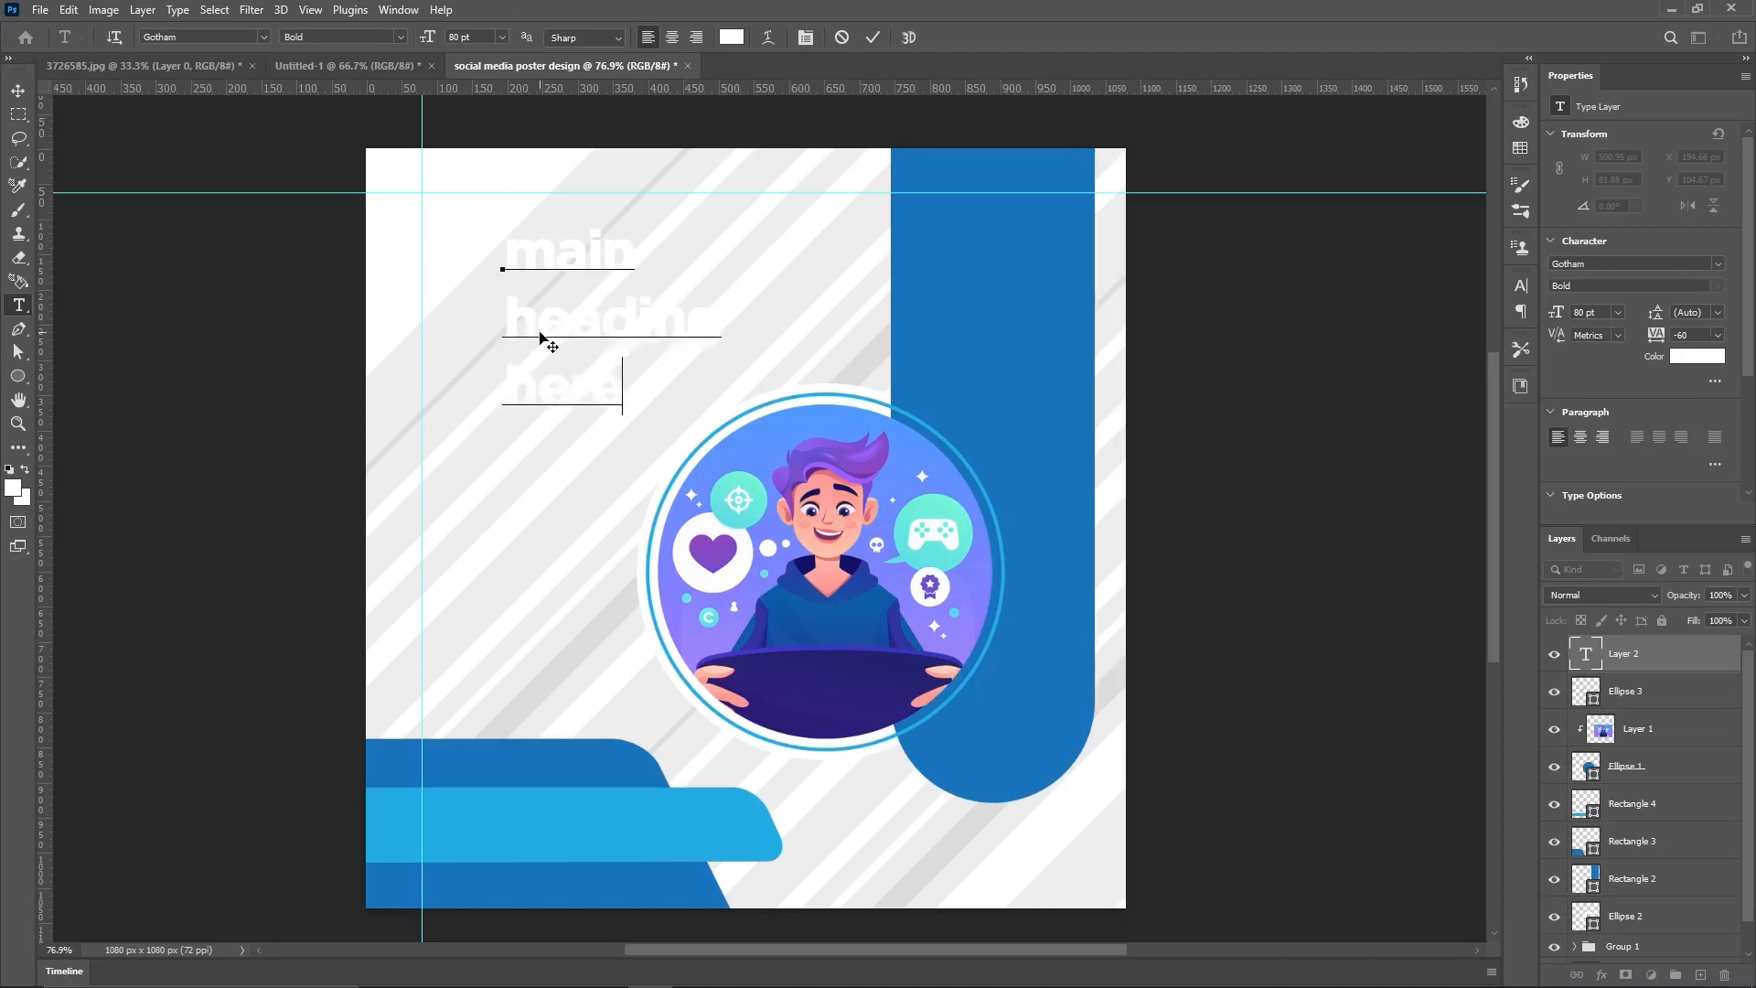
click(873, 37)
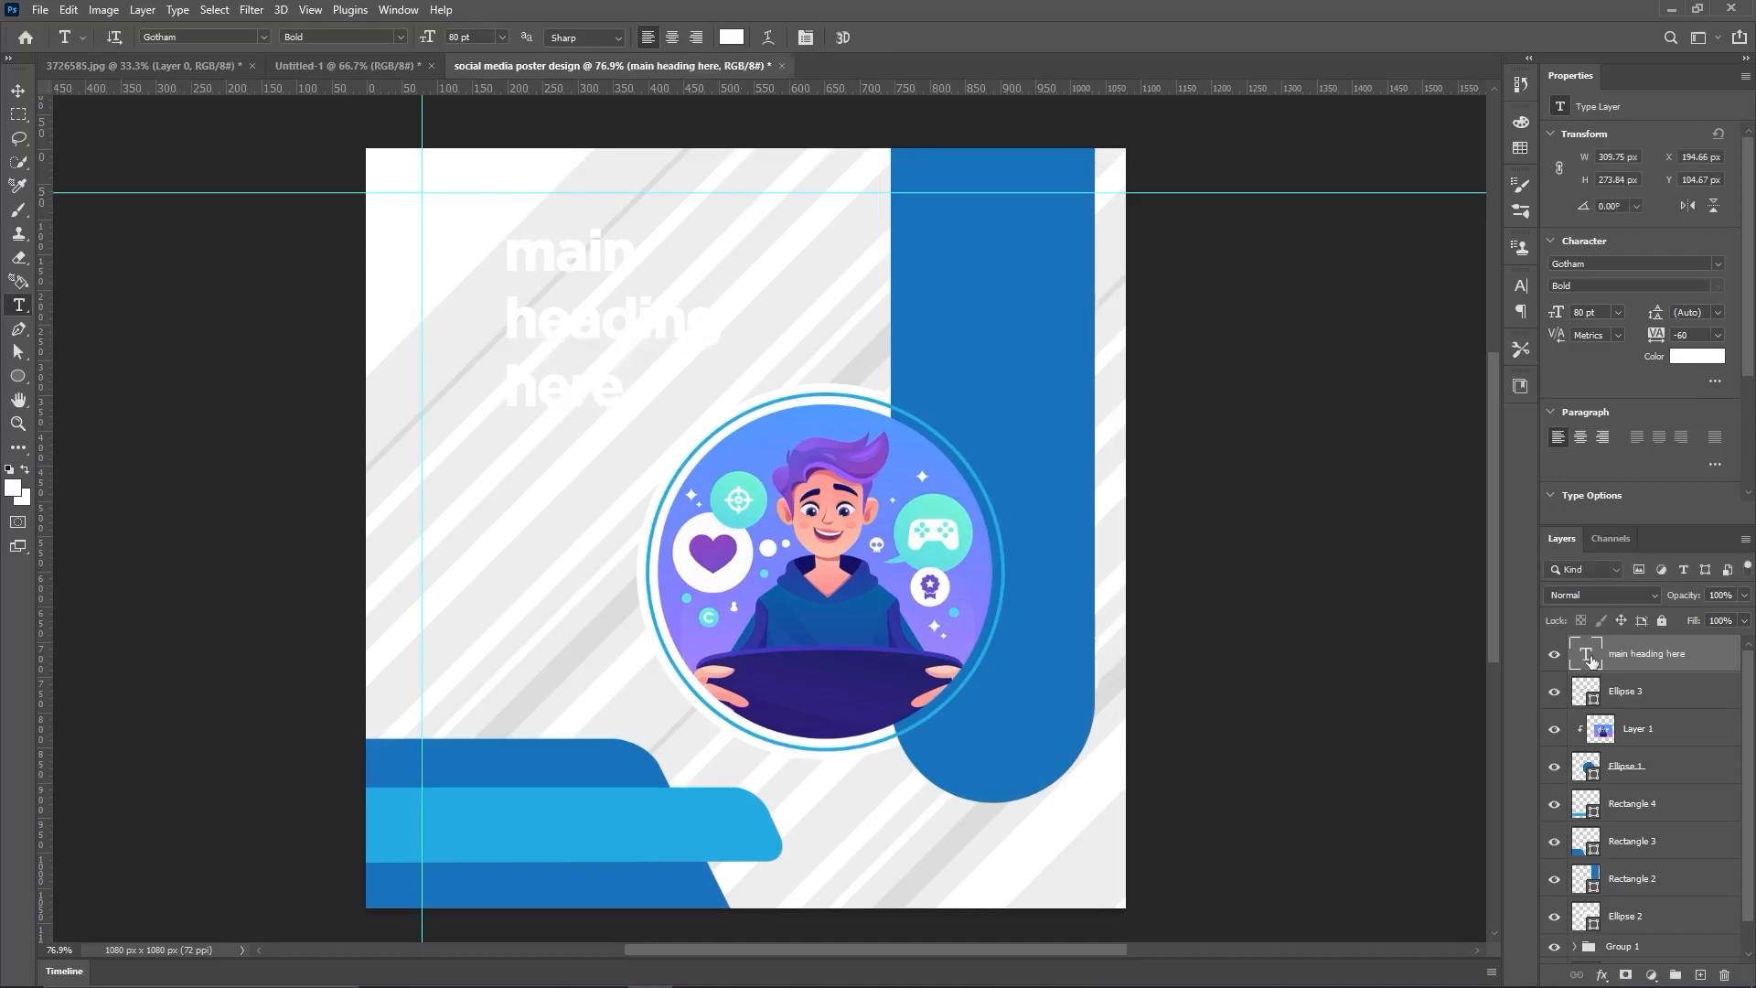
Step: Set the main heading text to All Caps with a tracking of -40
double_click(1587, 657)
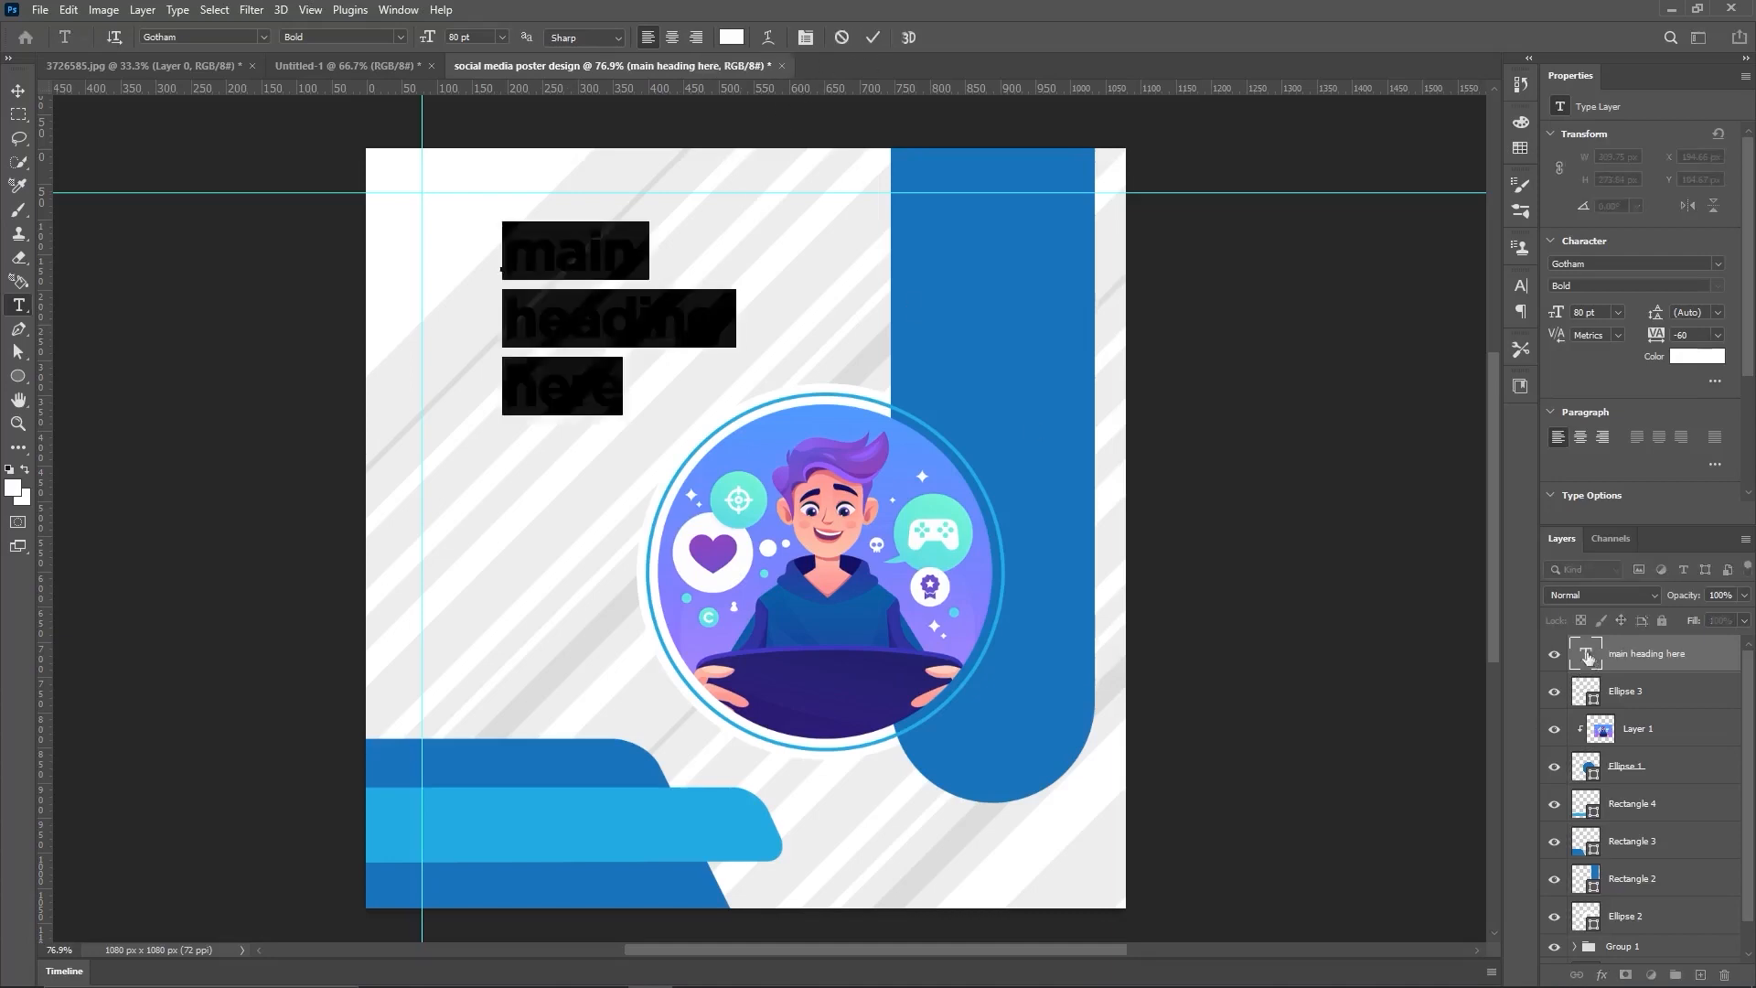
click(1522, 286)
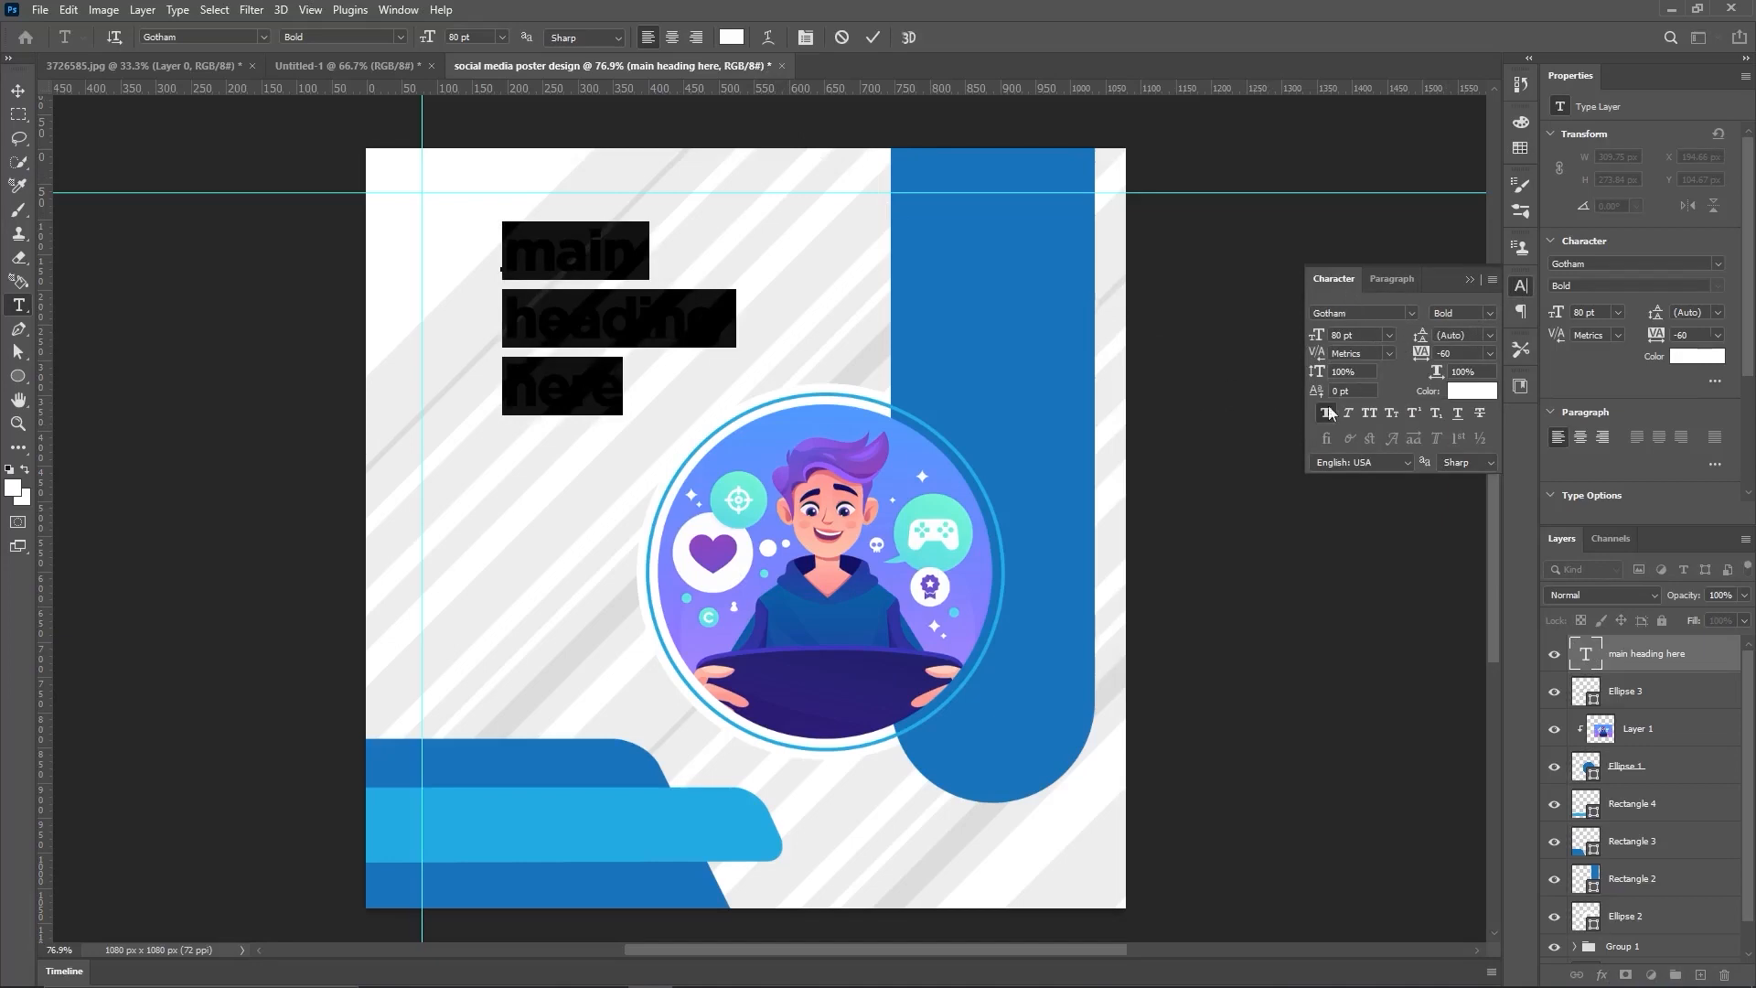
click(1369, 414)
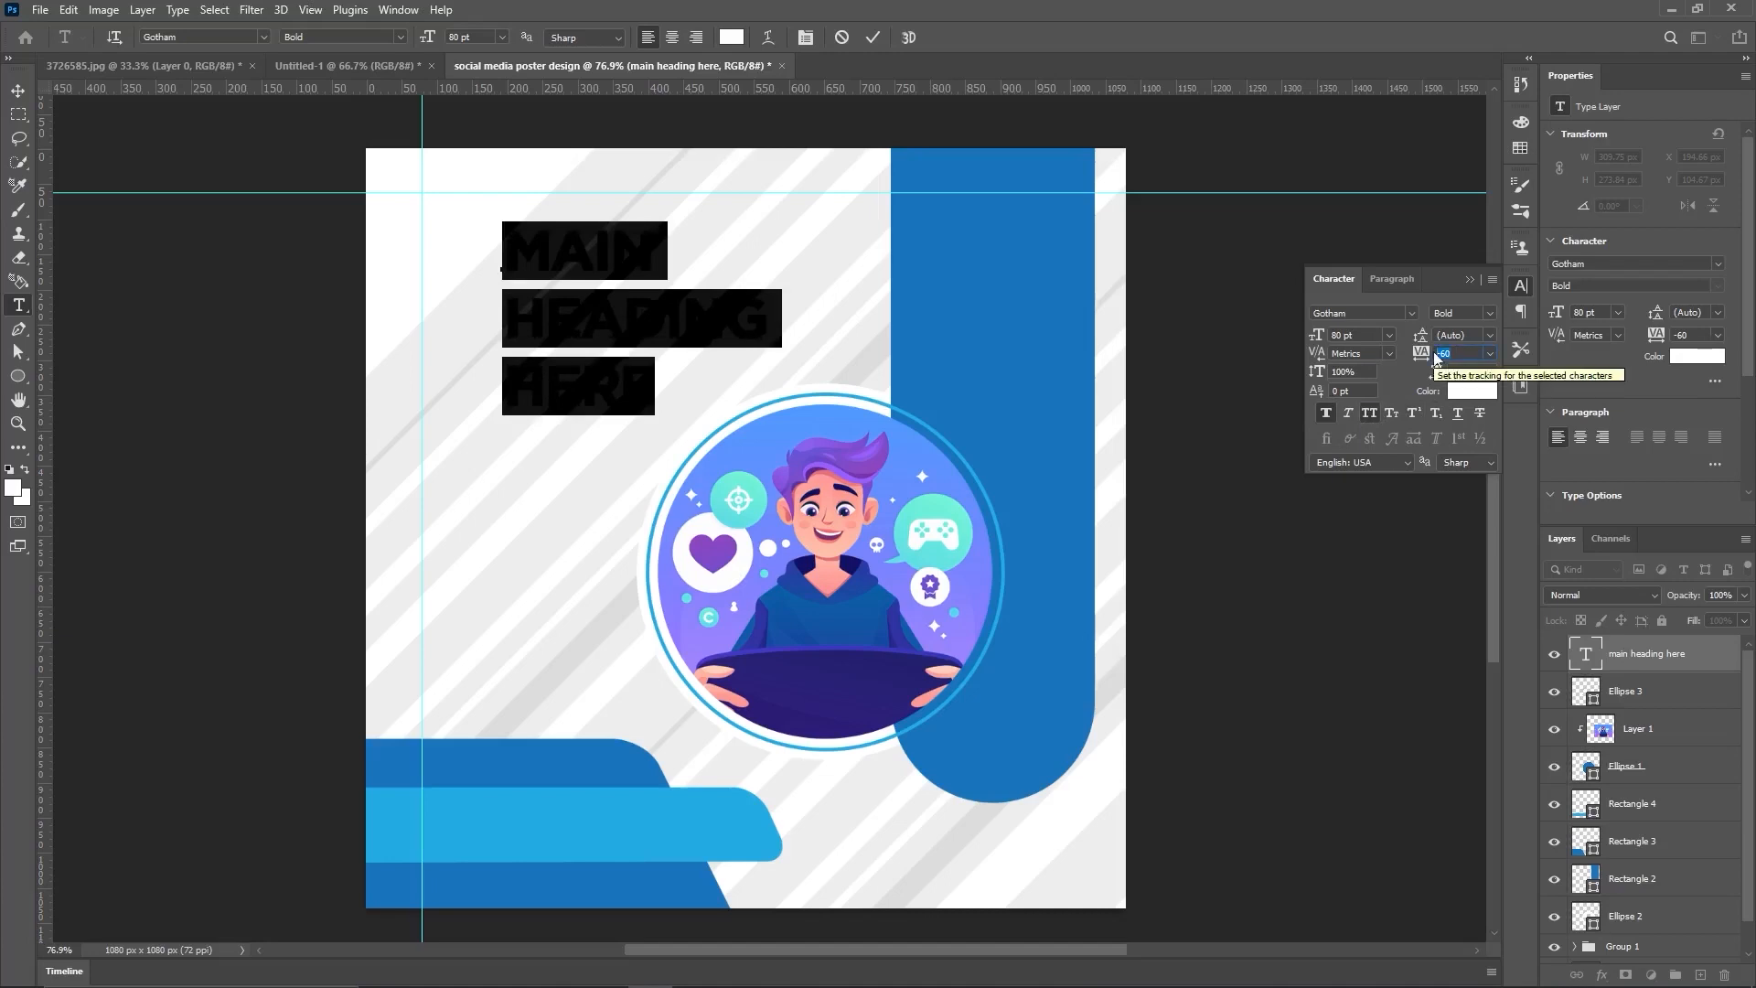
text(-40)
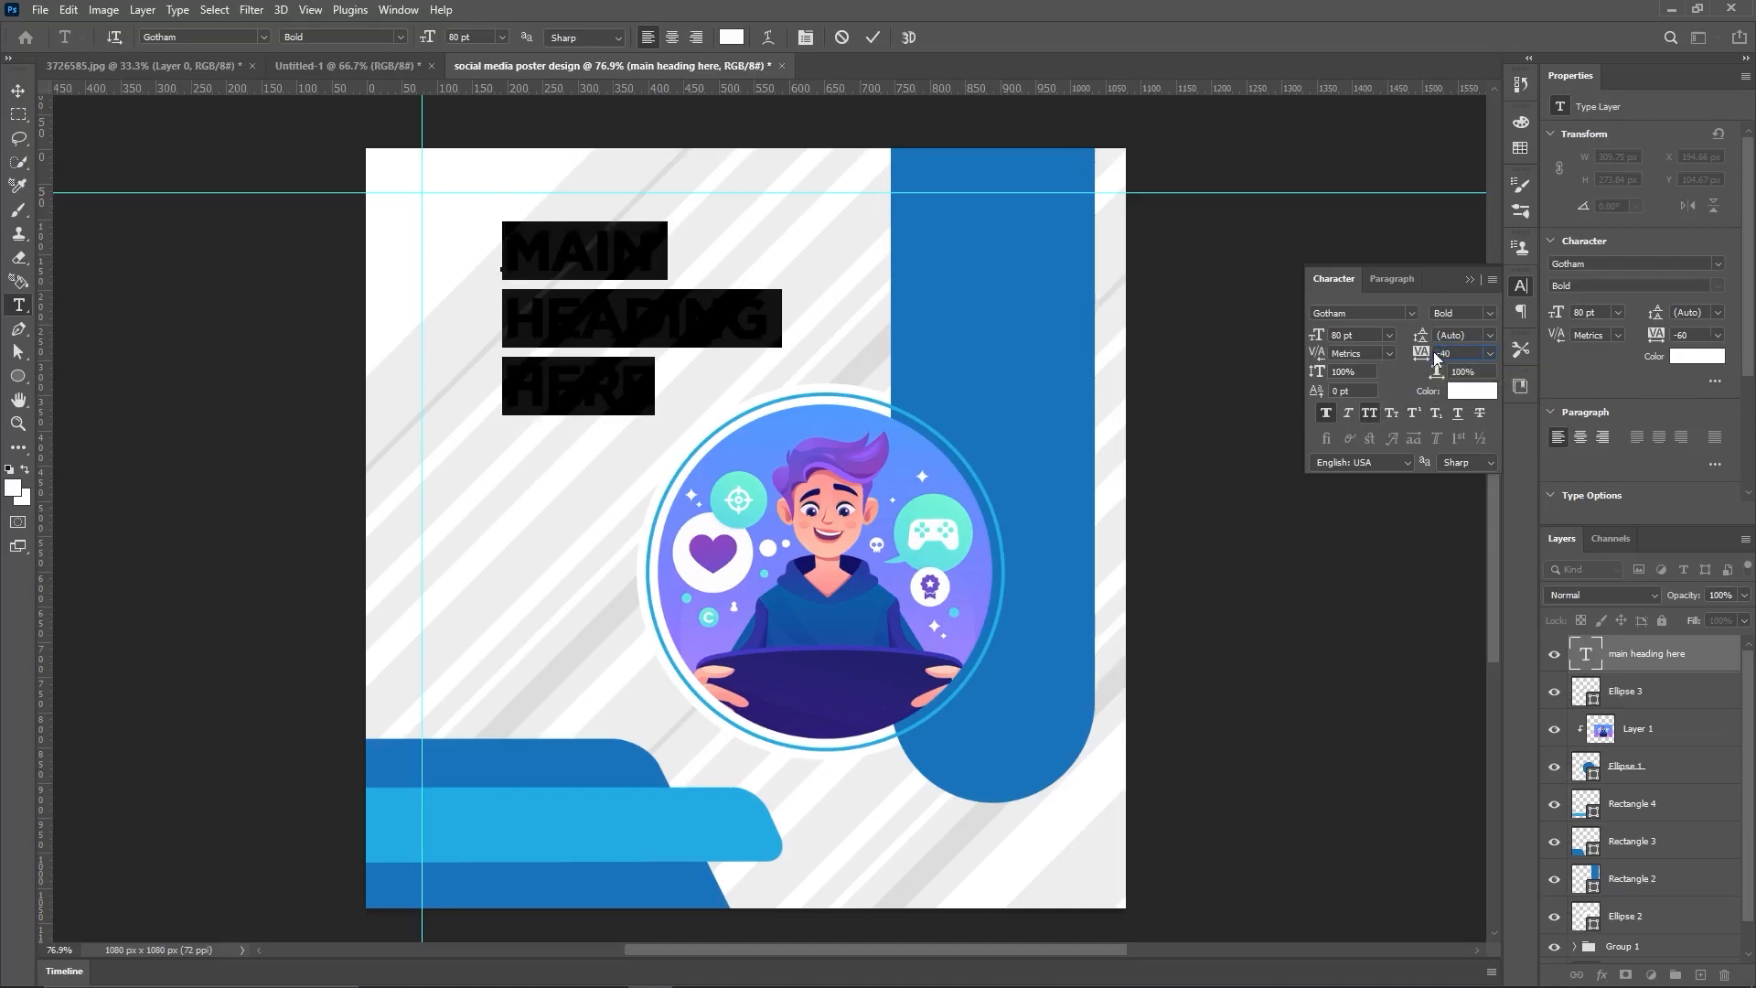
key(Return)
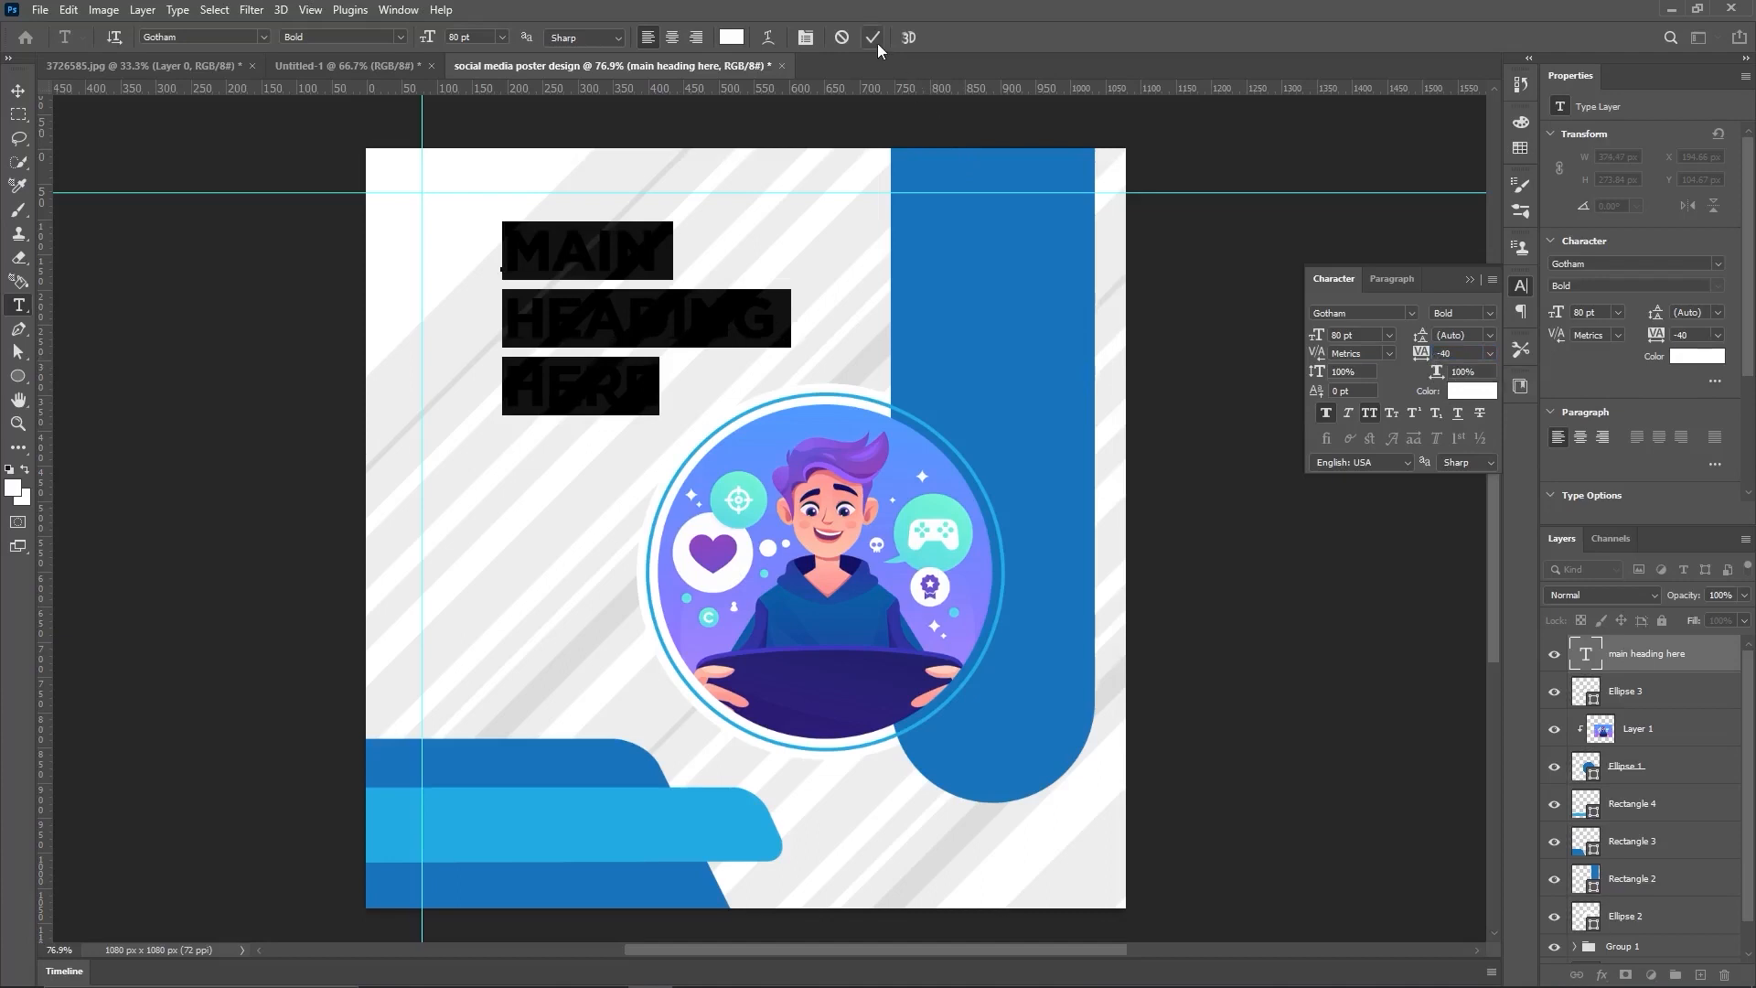
Step: Color the main heading text dark gray 454545 and commit the text edit
click(1472, 391)
text(454545)
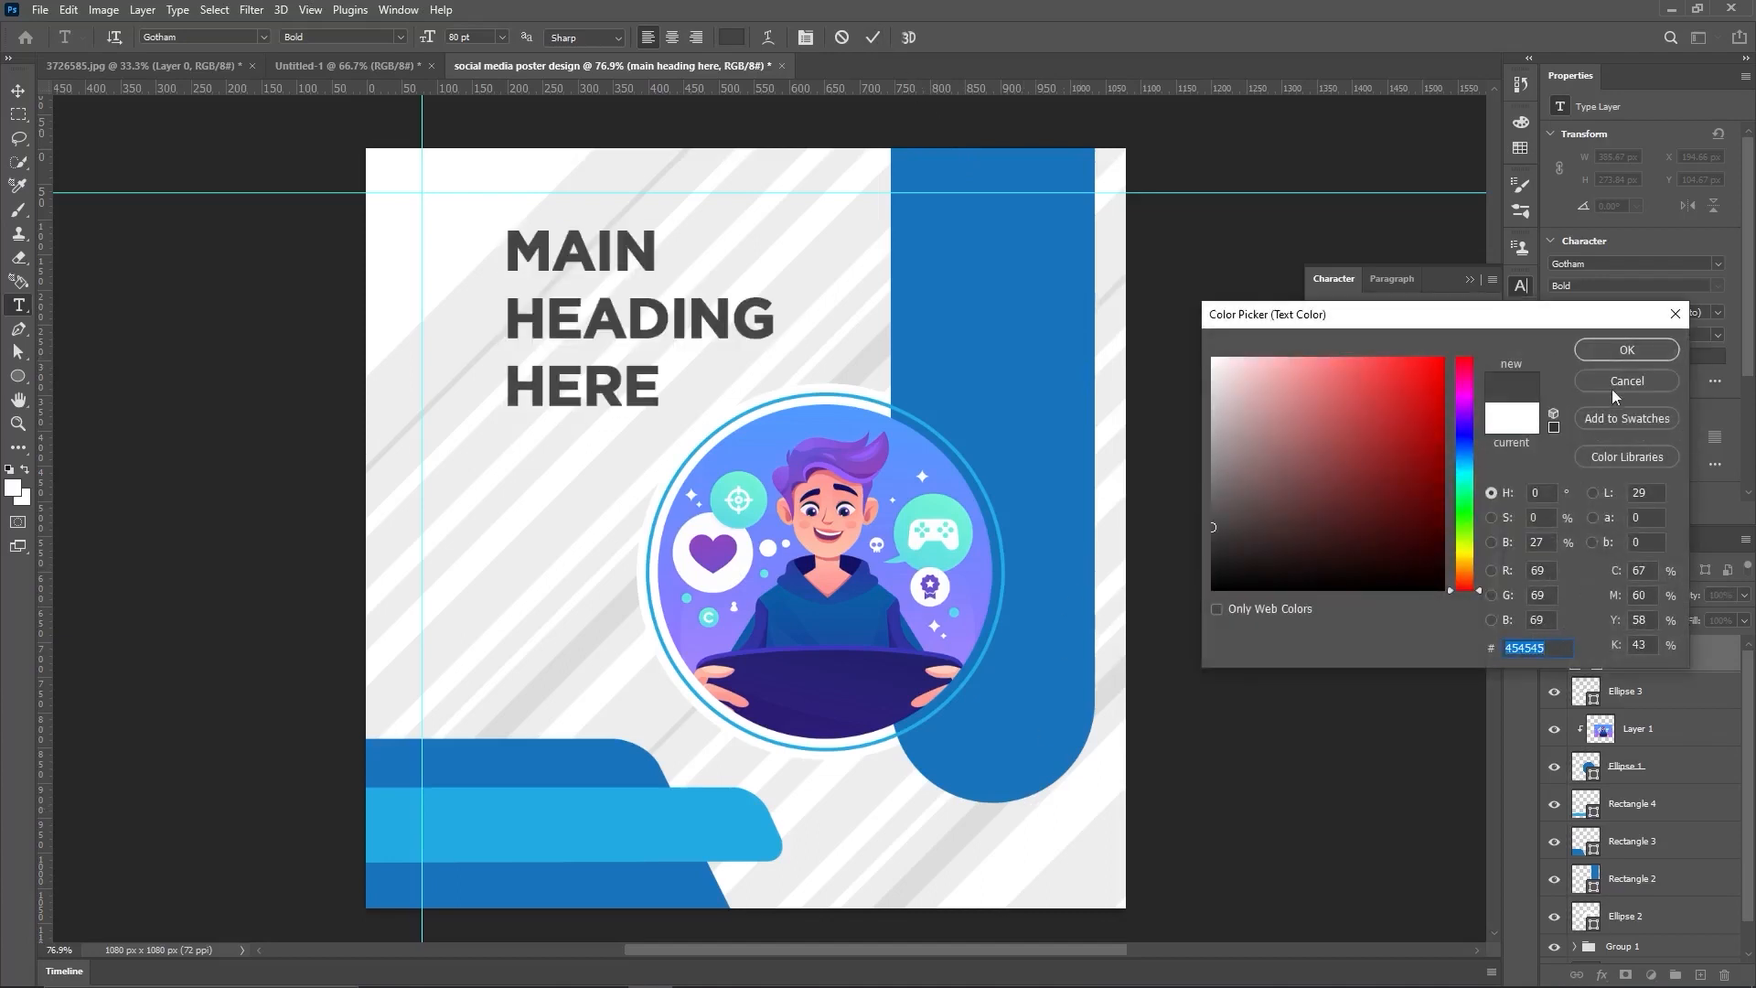
click(1626, 351)
click(873, 37)
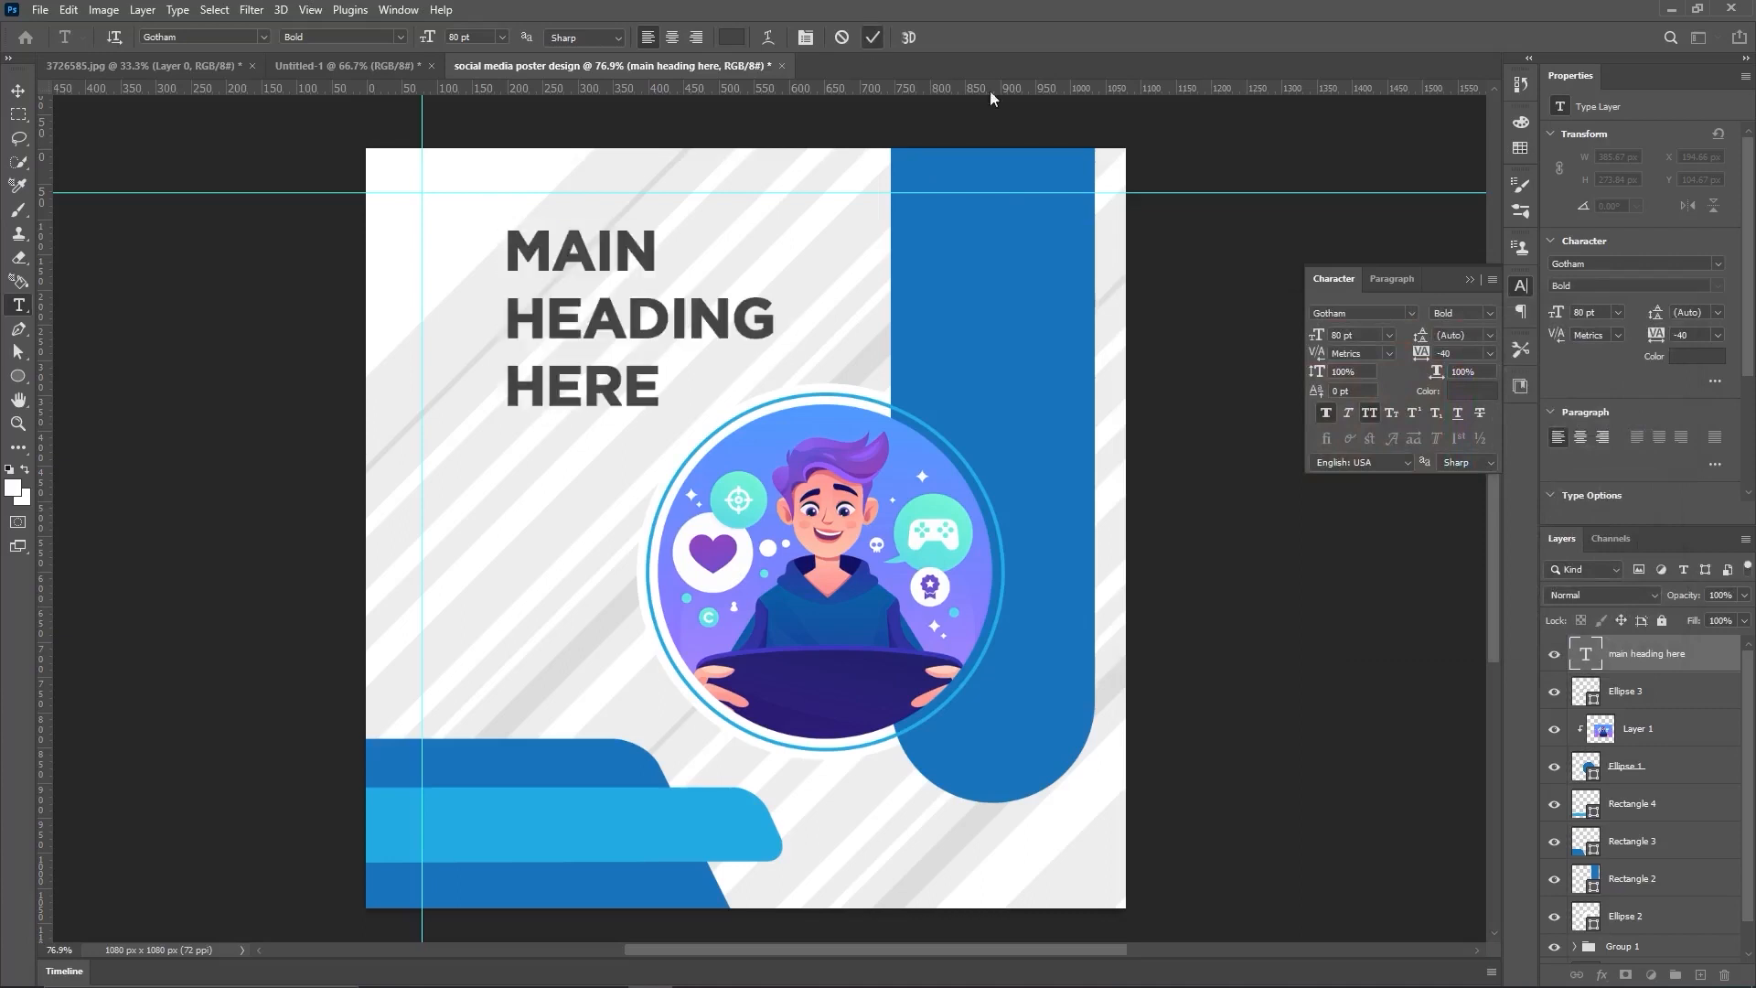
click(1521, 286)
Step: Move the main heading to the intersection of the two guides, at about X 73 px, Y 52 px
click(18, 91)
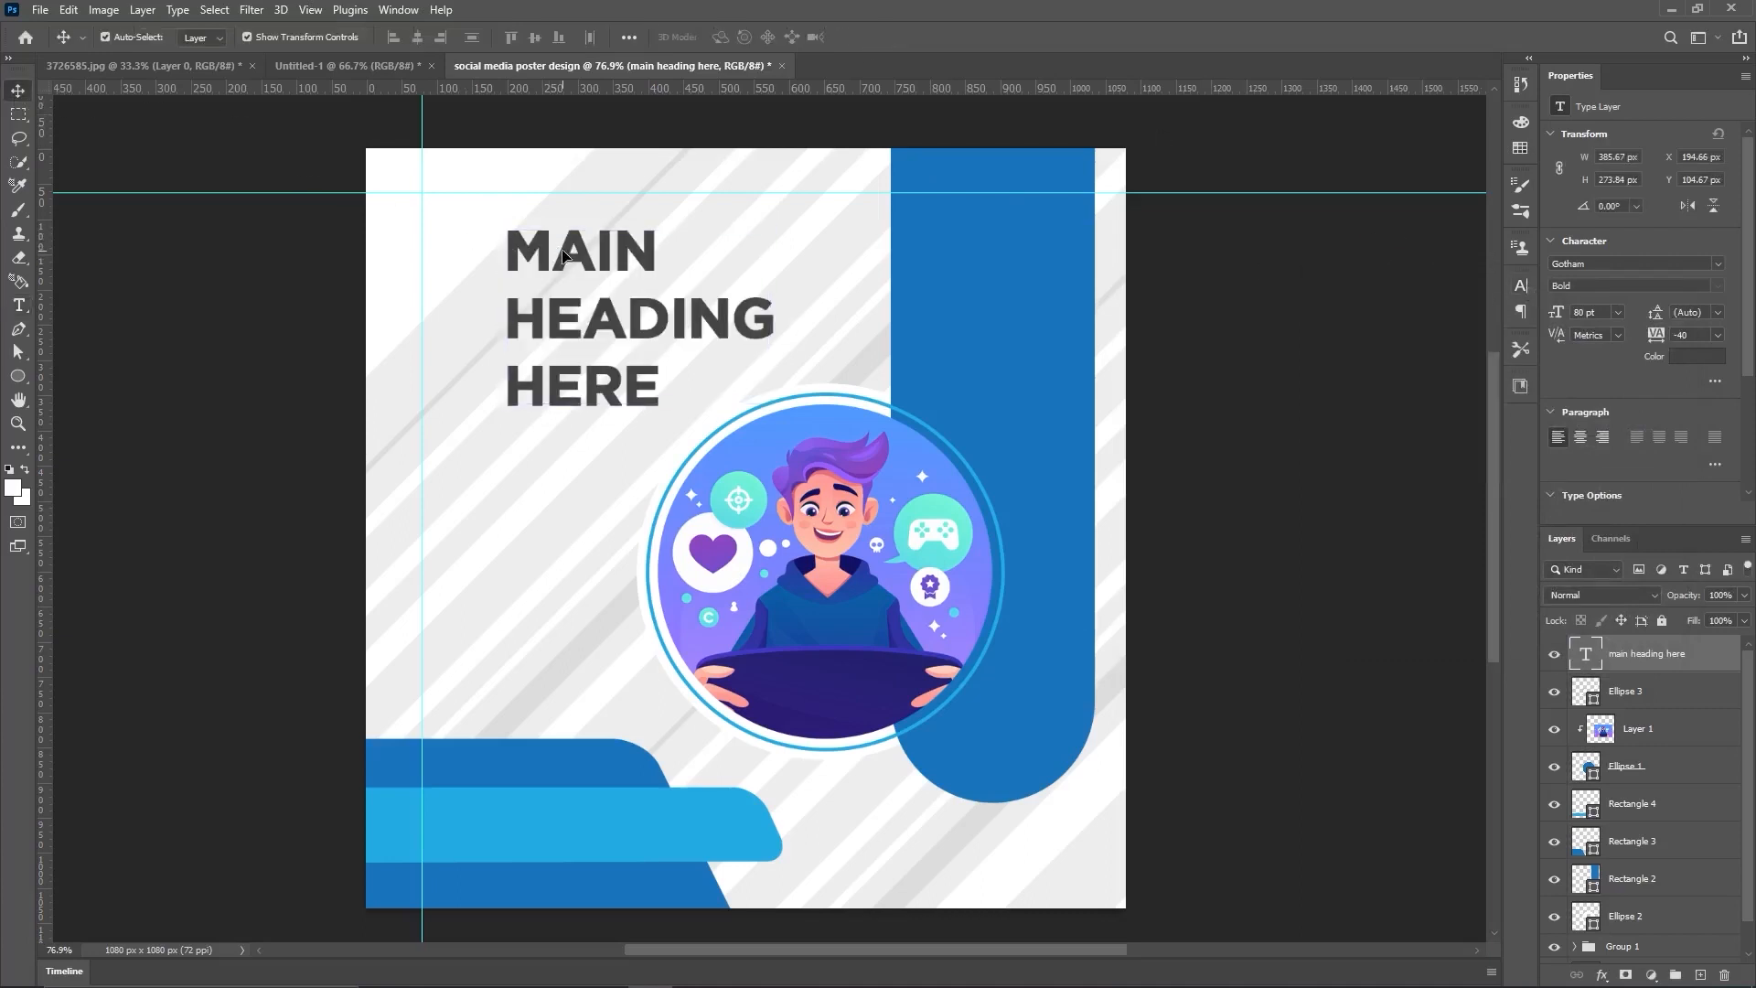
drag(564, 256, 477, 214)
scroll(476, 214, down, 1)
Step: Set the main heading's leading to 80 pt, commit it and deselect the layer
double_click(1590, 647)
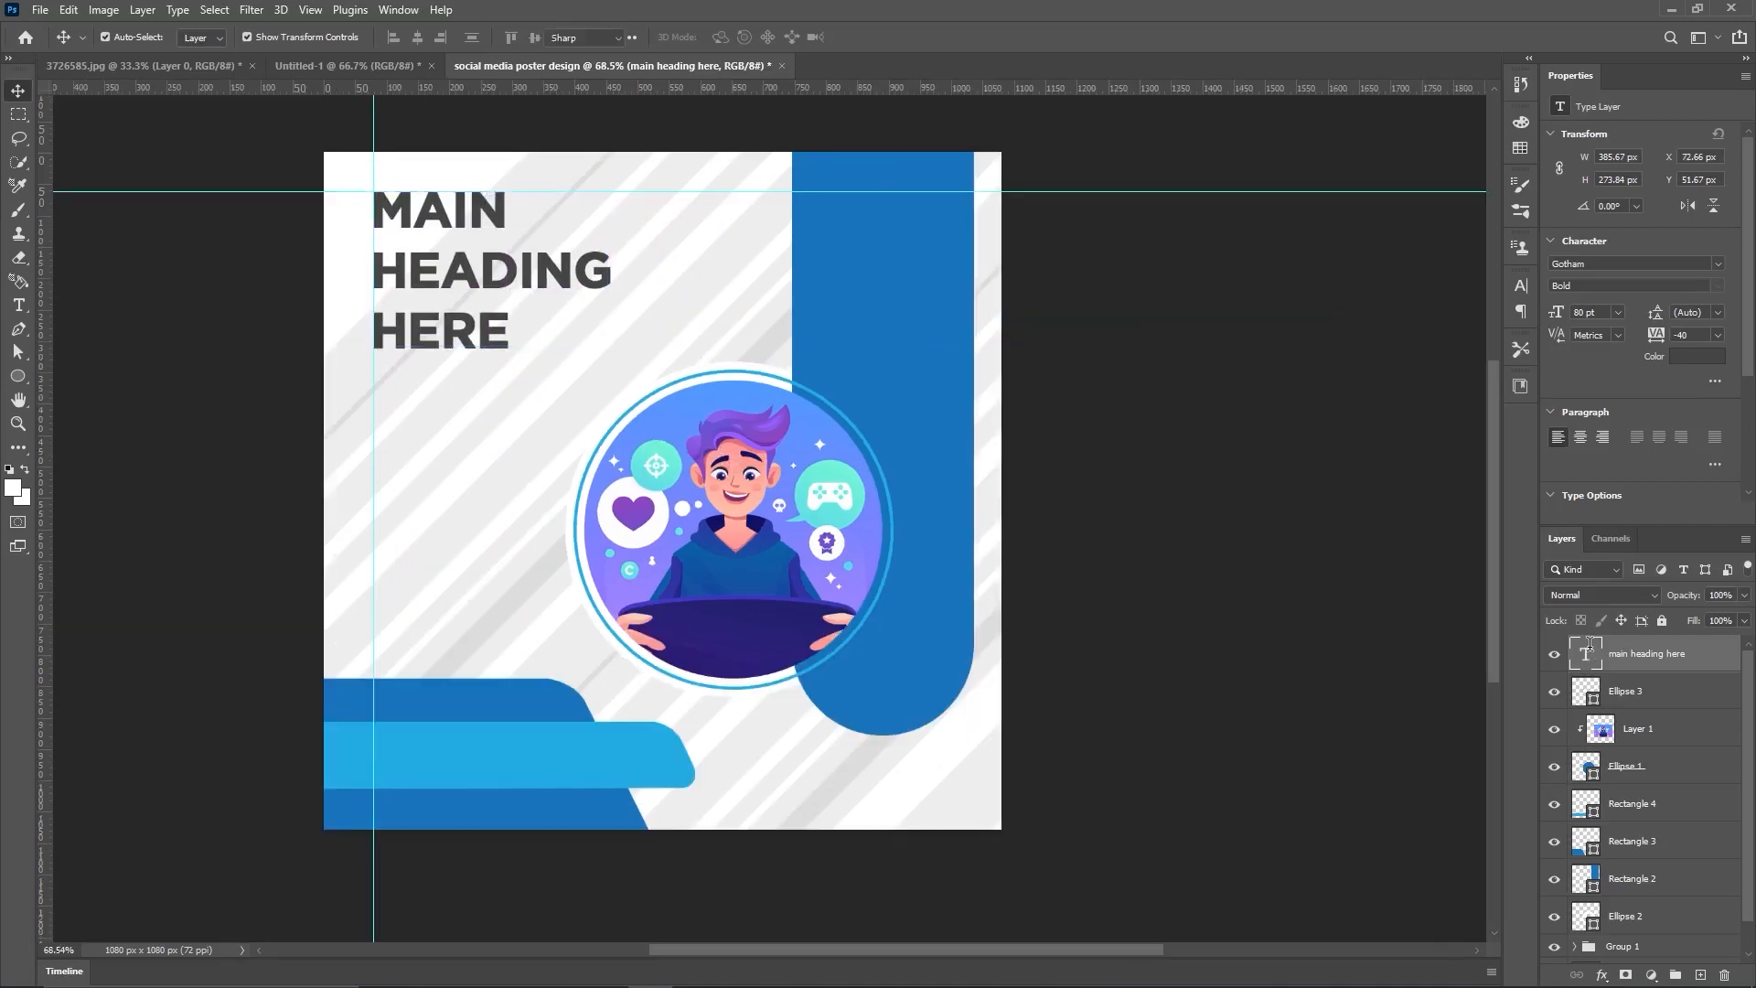
click(1520, 286)
click(1431, 337)
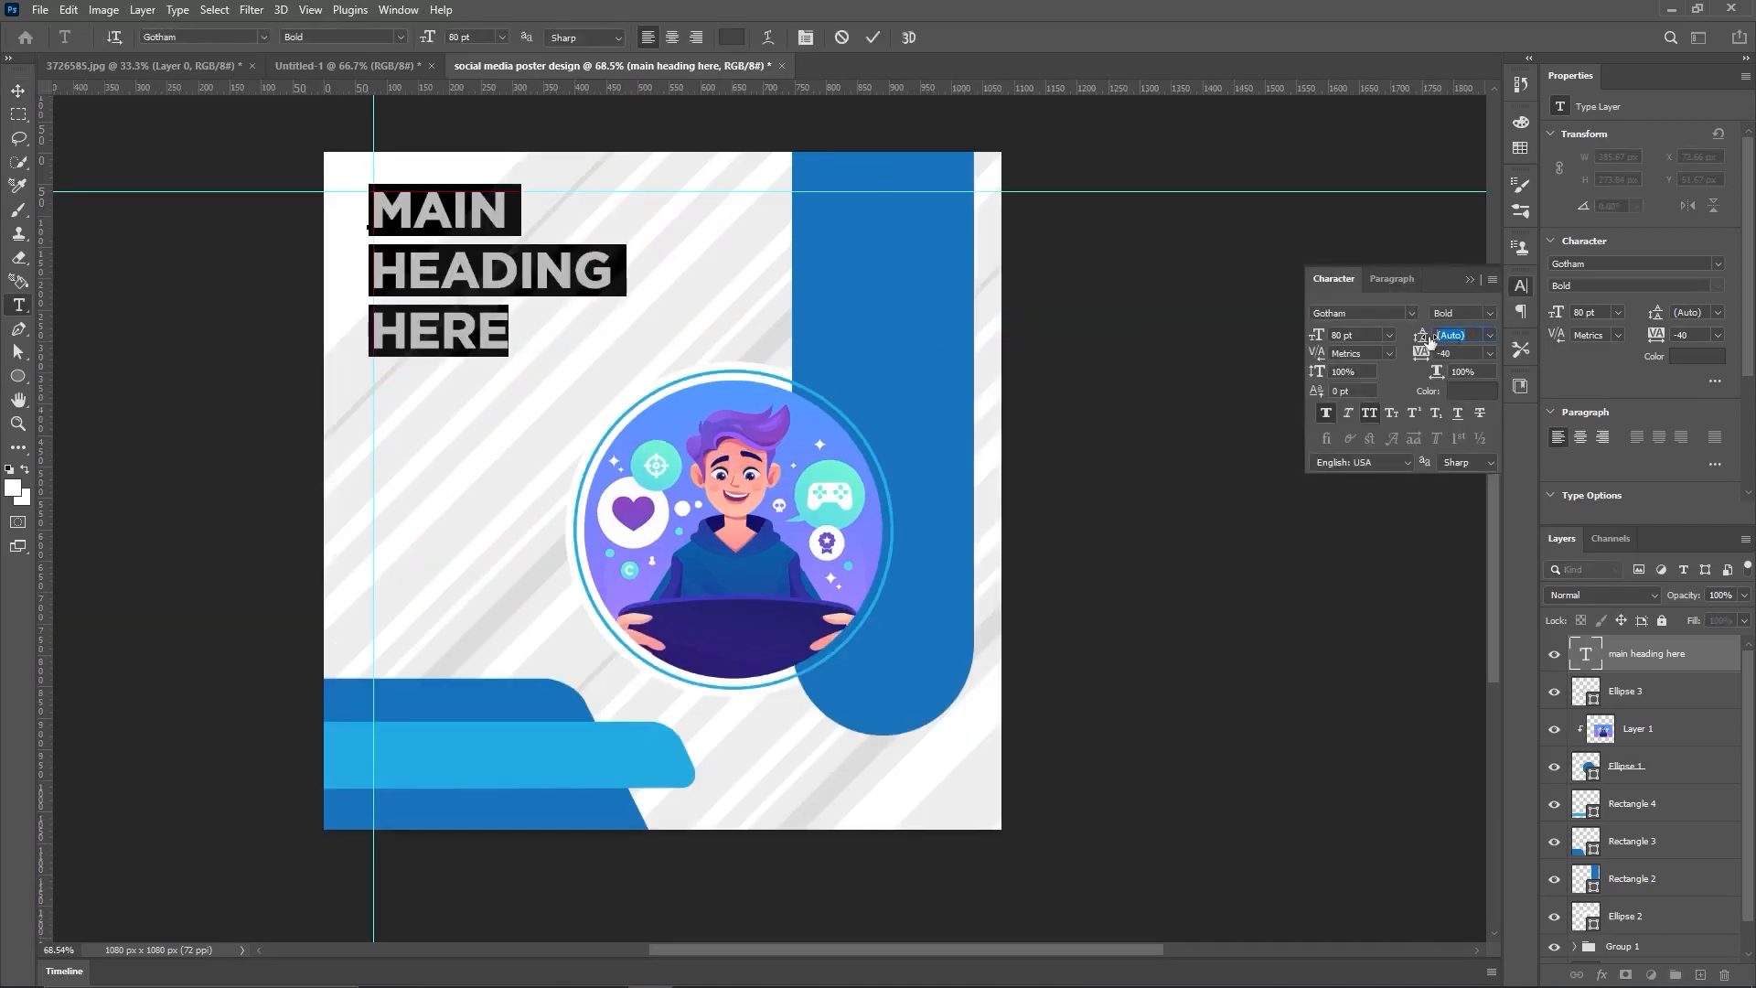
text(80)
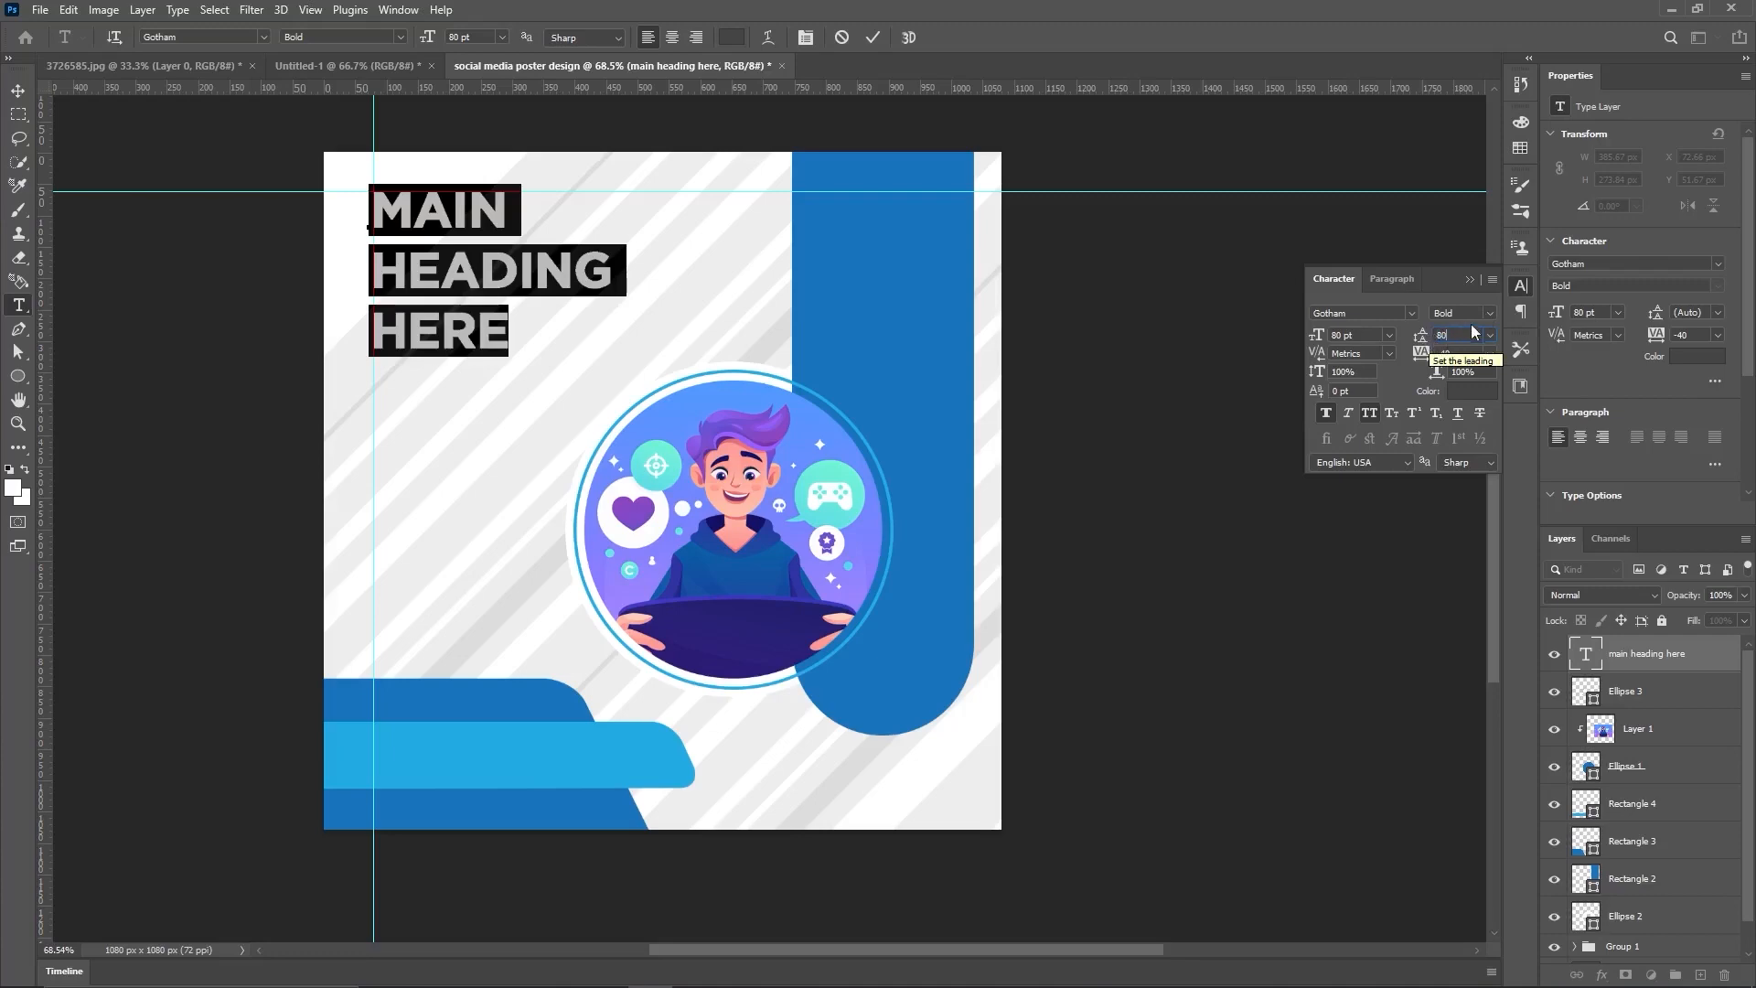
key(Return)
click(871, 38)
key(v)
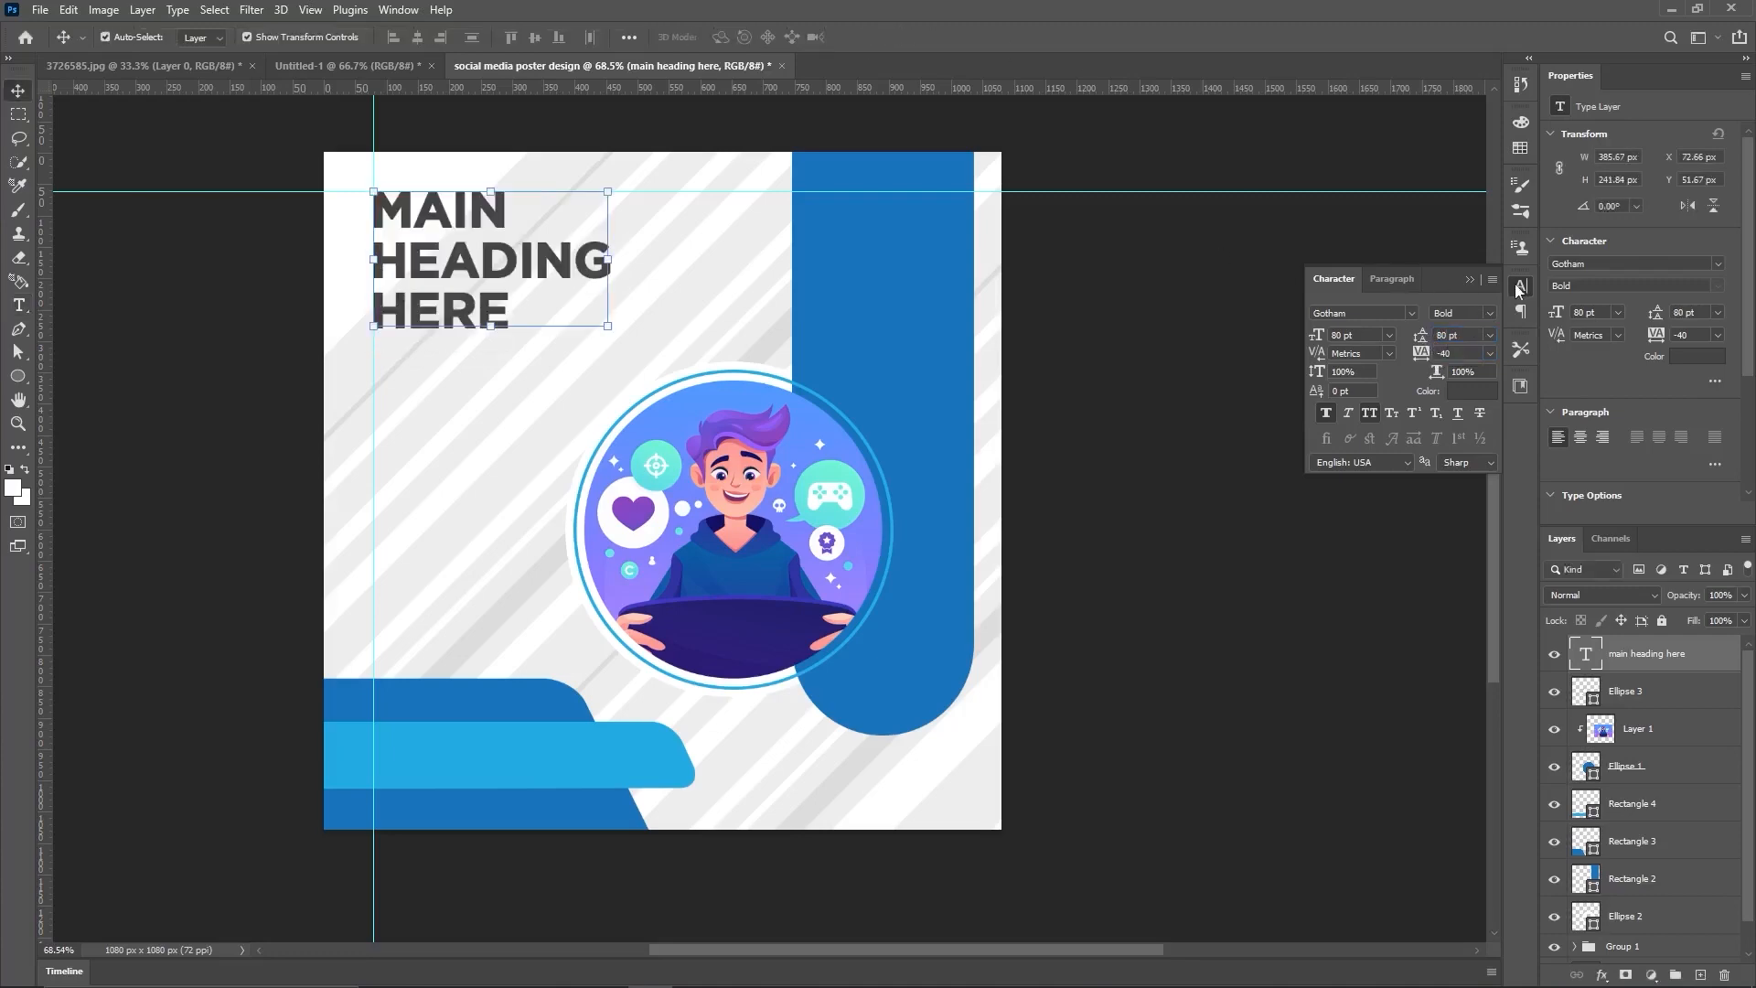
click(1520, 286)
alt+scroll(601, 257, up, 5)
alt+scroll(601, 257, down, 5)
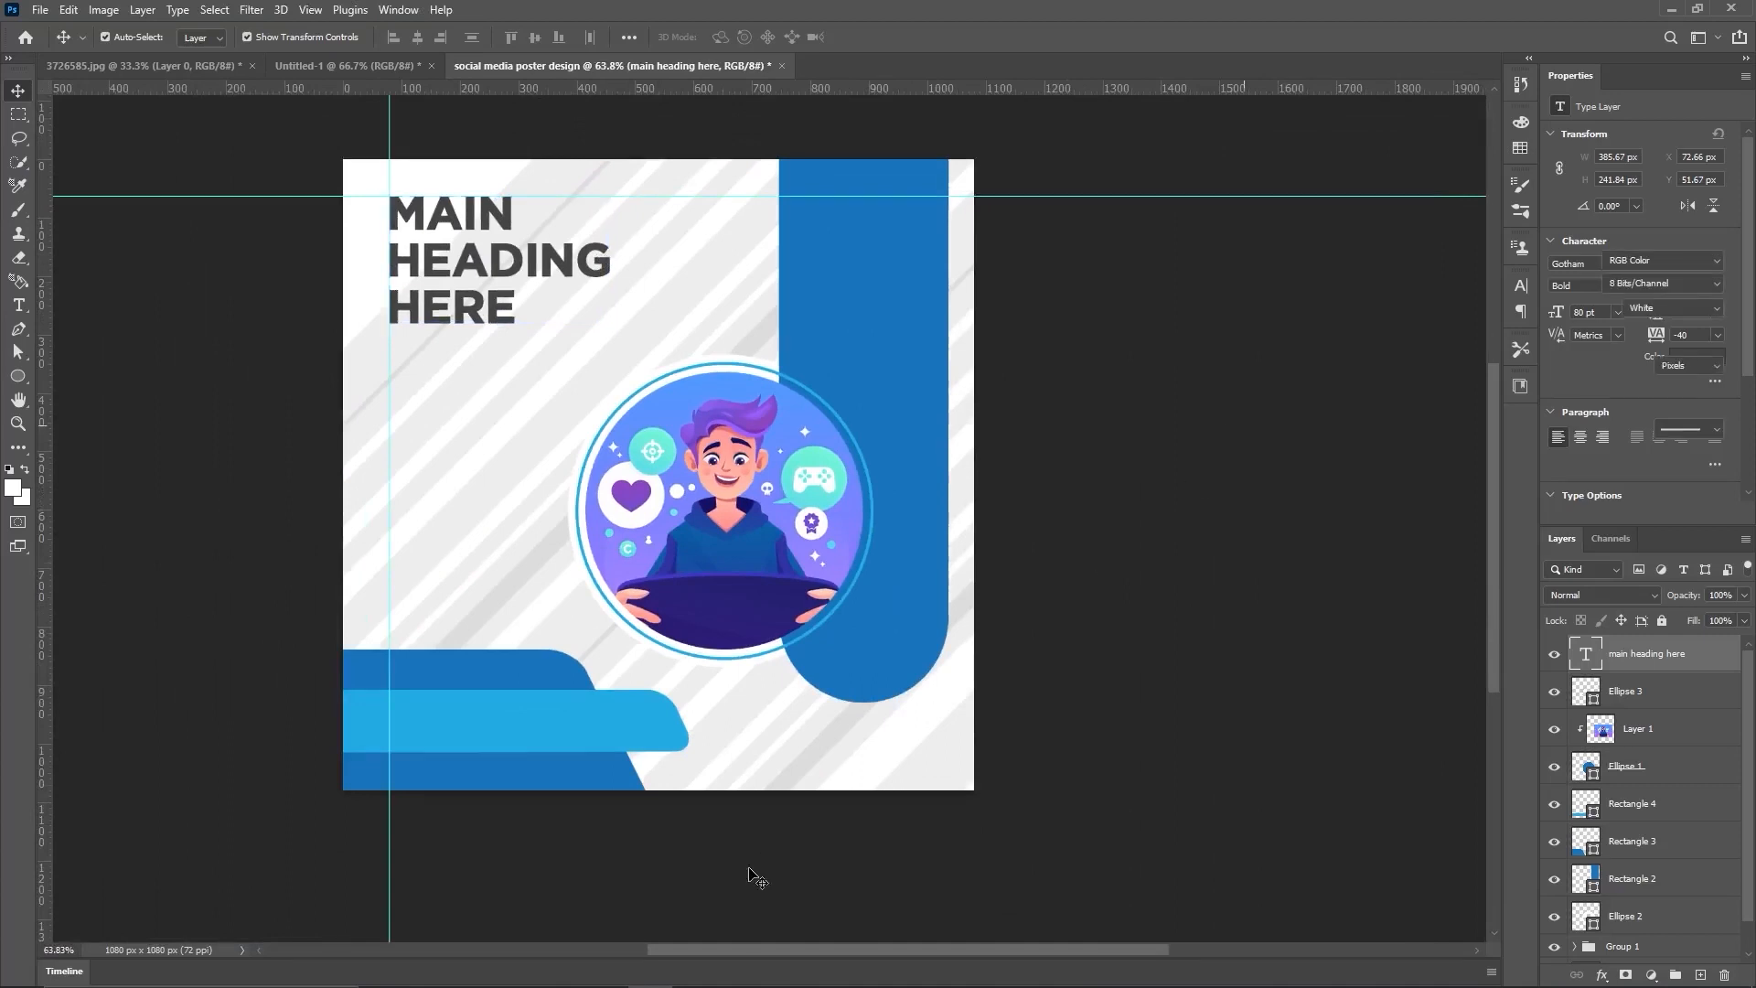
drag(750, 875, 783, 902)
click(1384, 608)
Step: Recolor only the word "HEADING" in the main heading to blue 2f8dd7, then deselect the layer
double_click(500, 267)
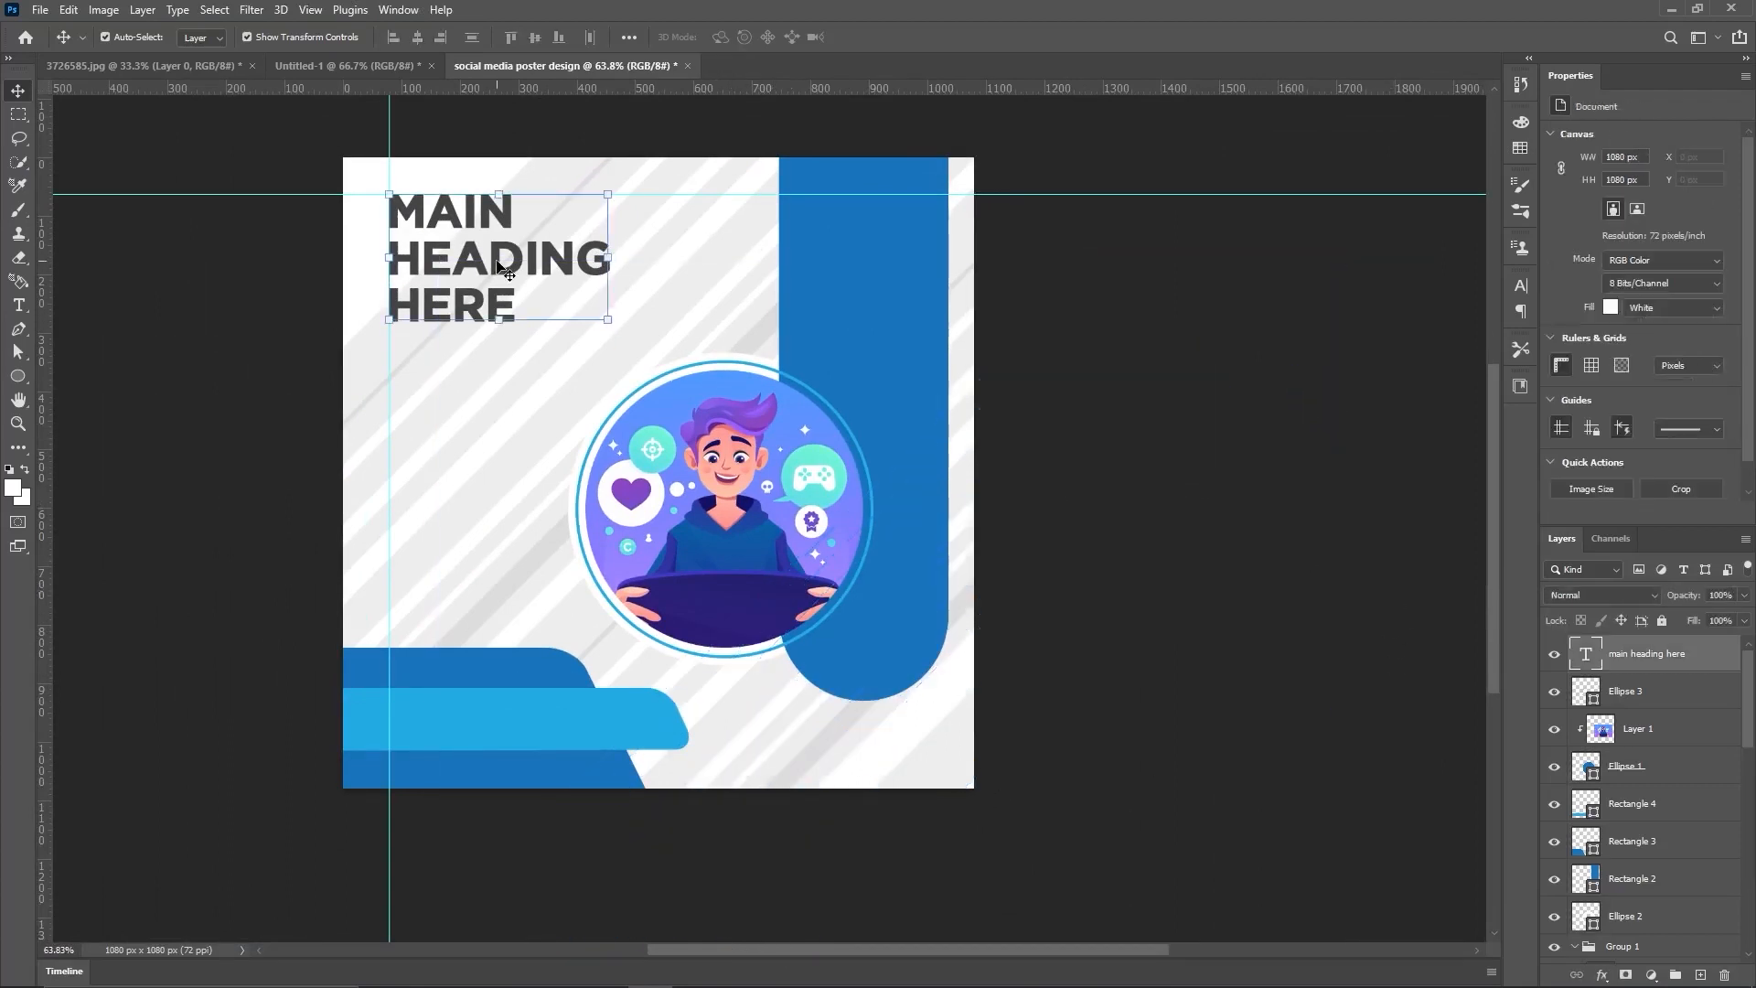
drag(611, 262, 386, 266)
click(1521, 286)
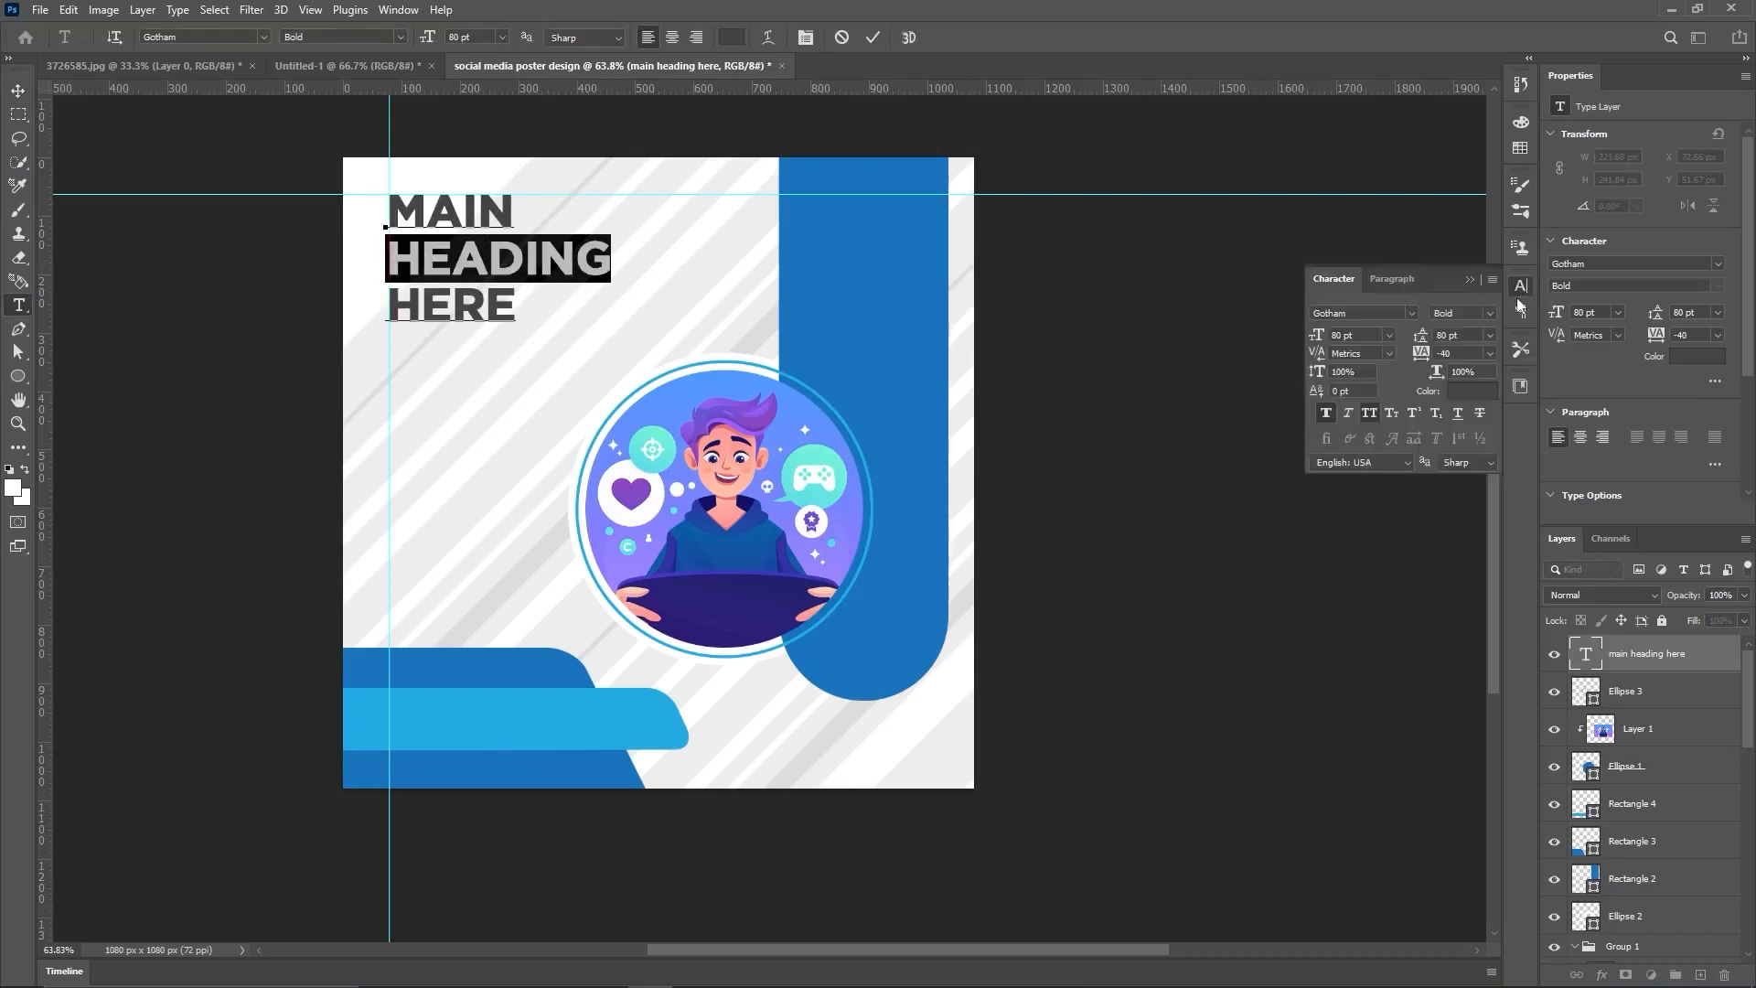
click(1483, 389)
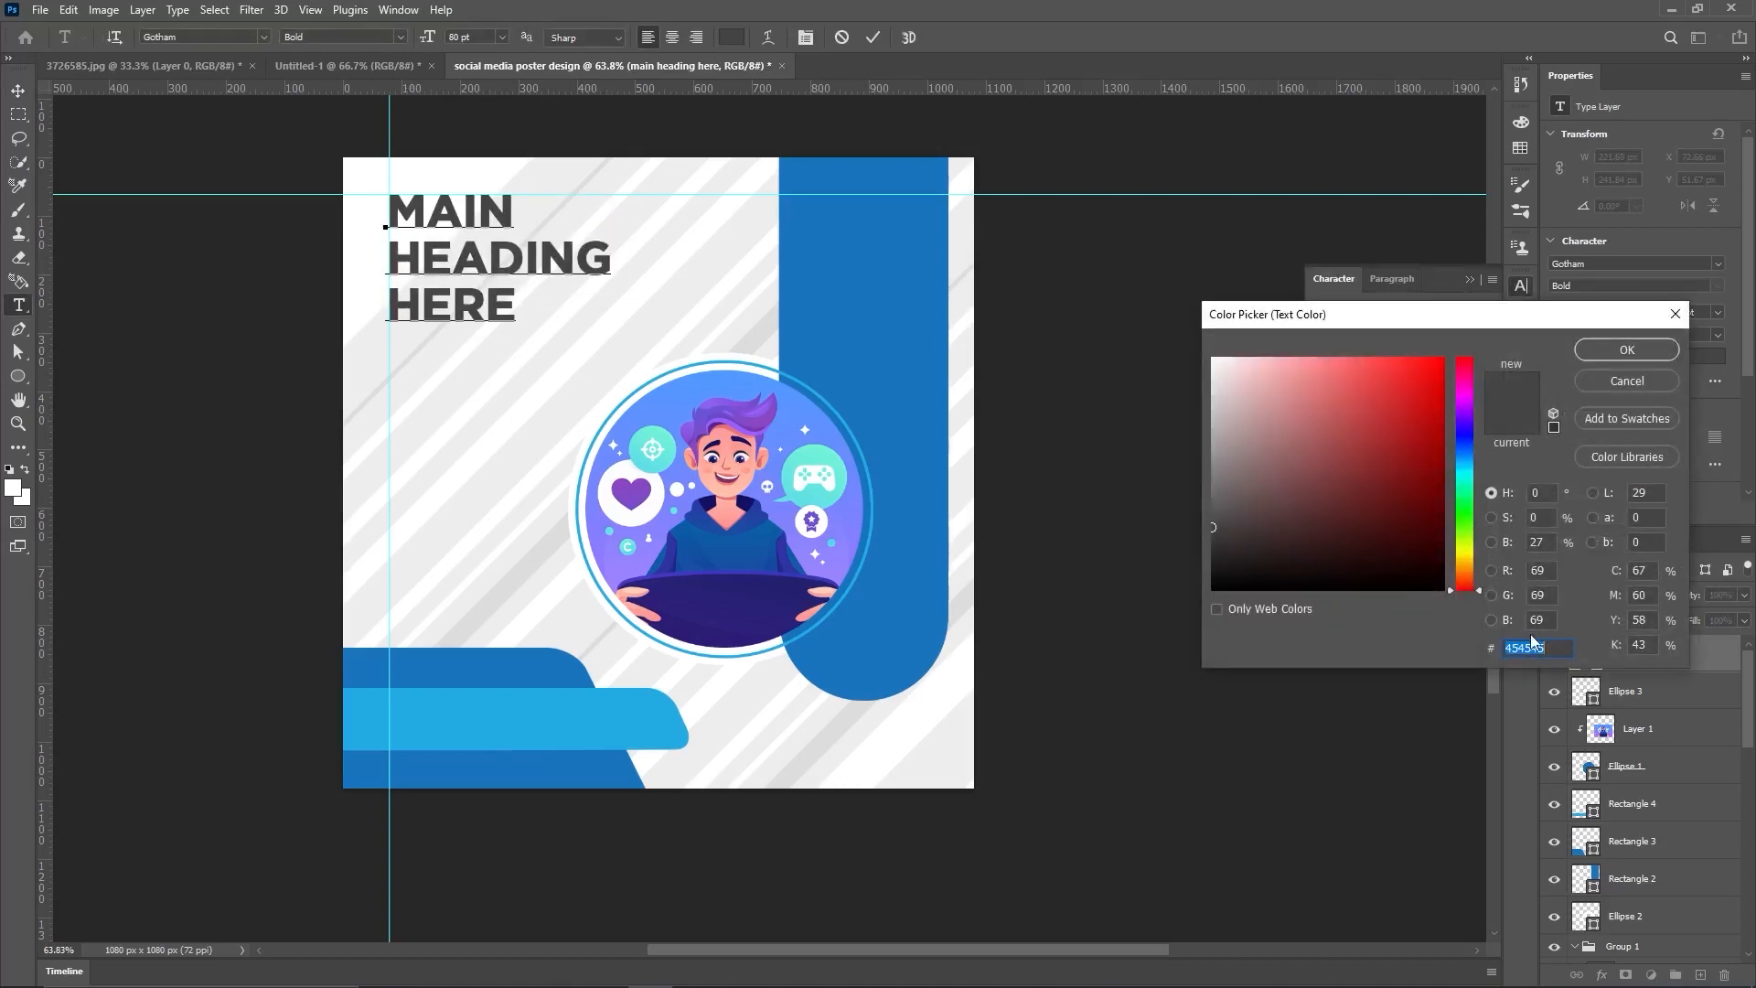
text(2f8dd7)
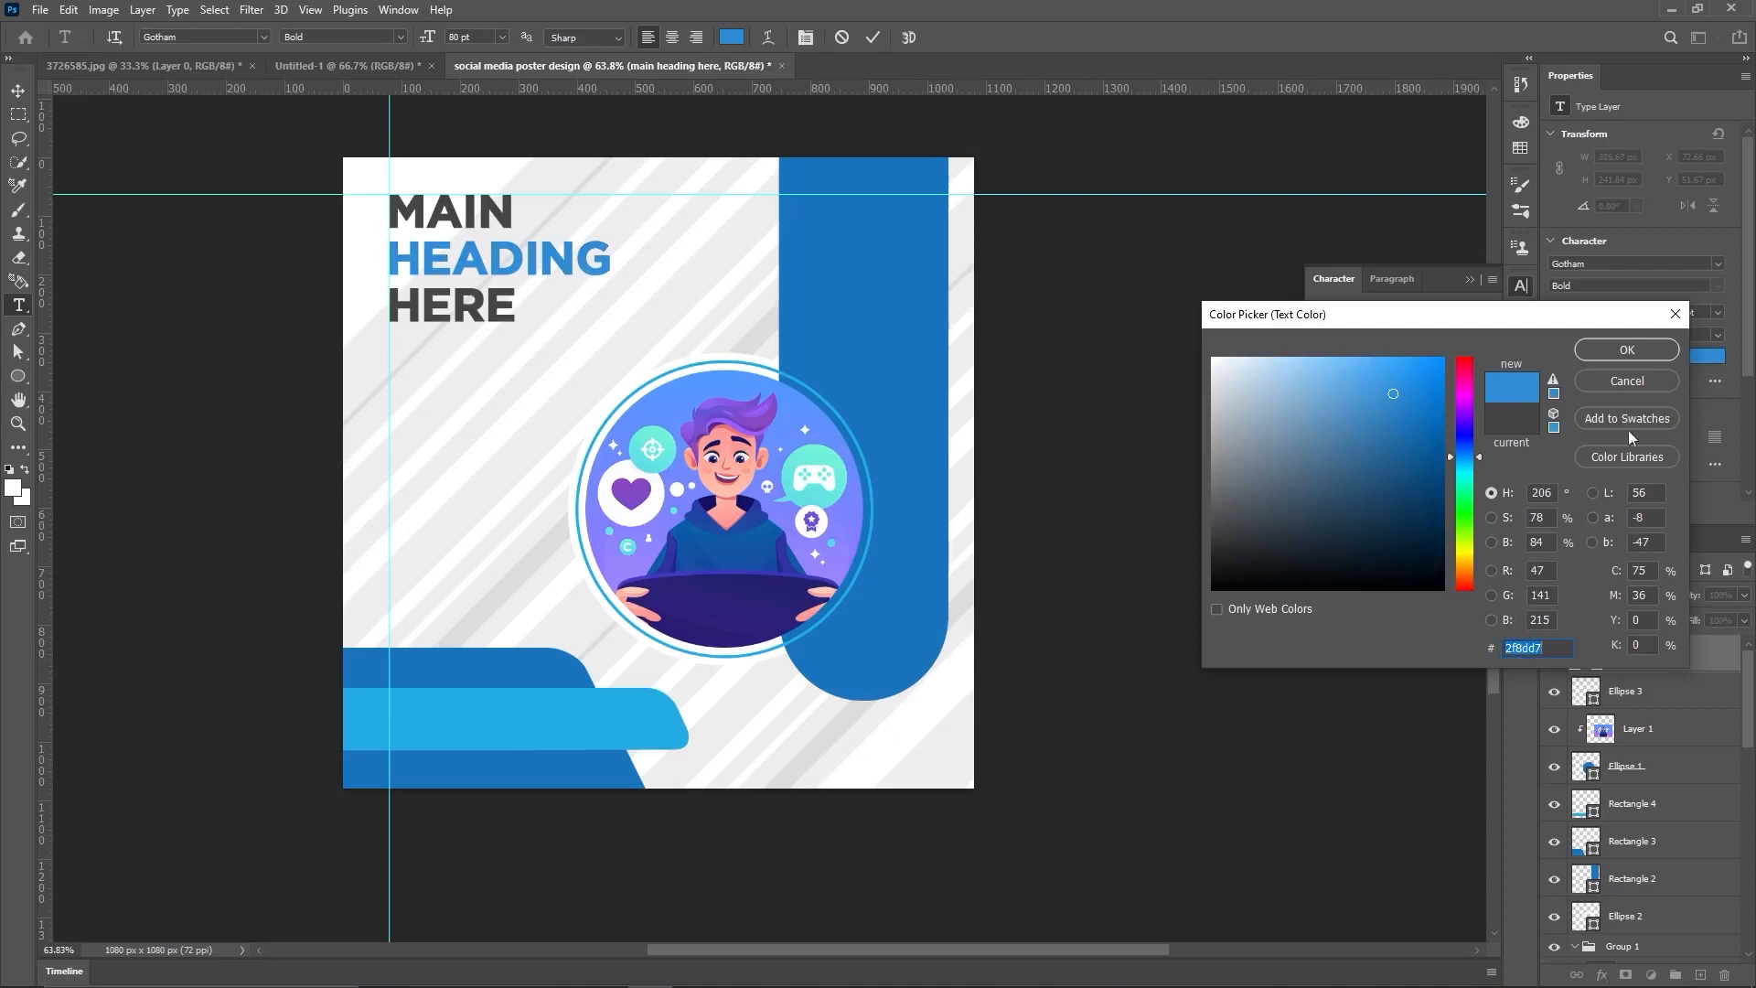
click(1627, 350)
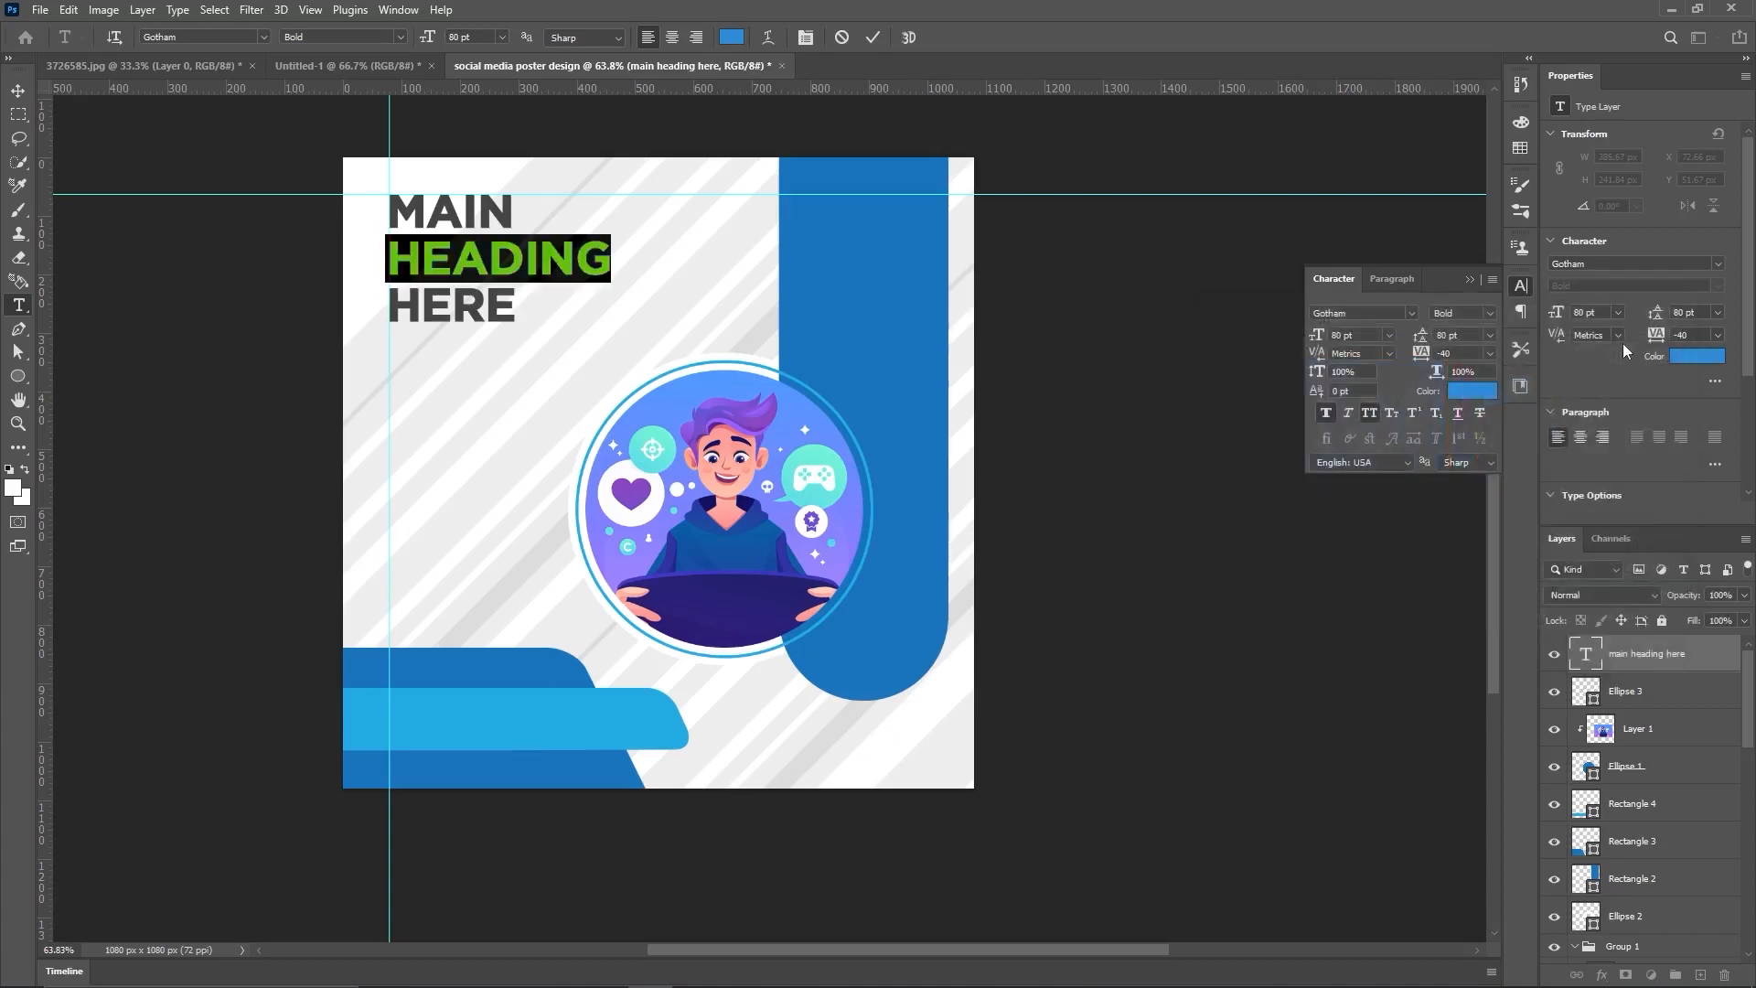
click(873, 38)
key(v)
click(1132, 368)
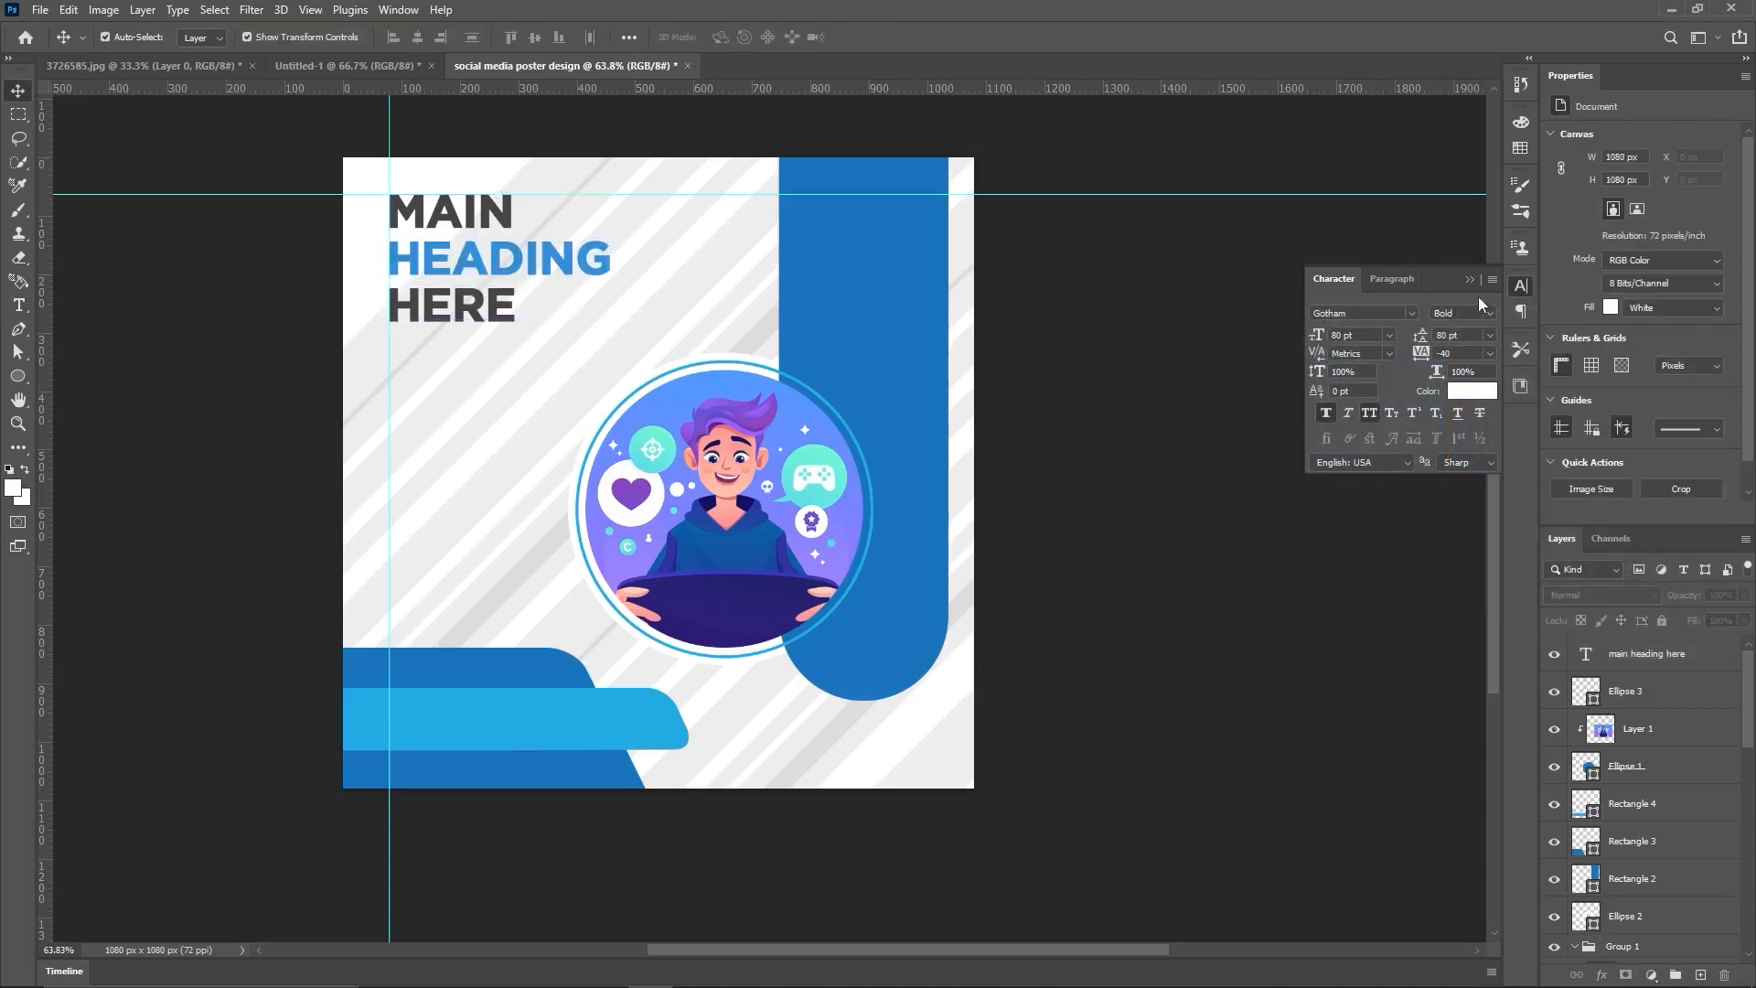
click(1517, 285)
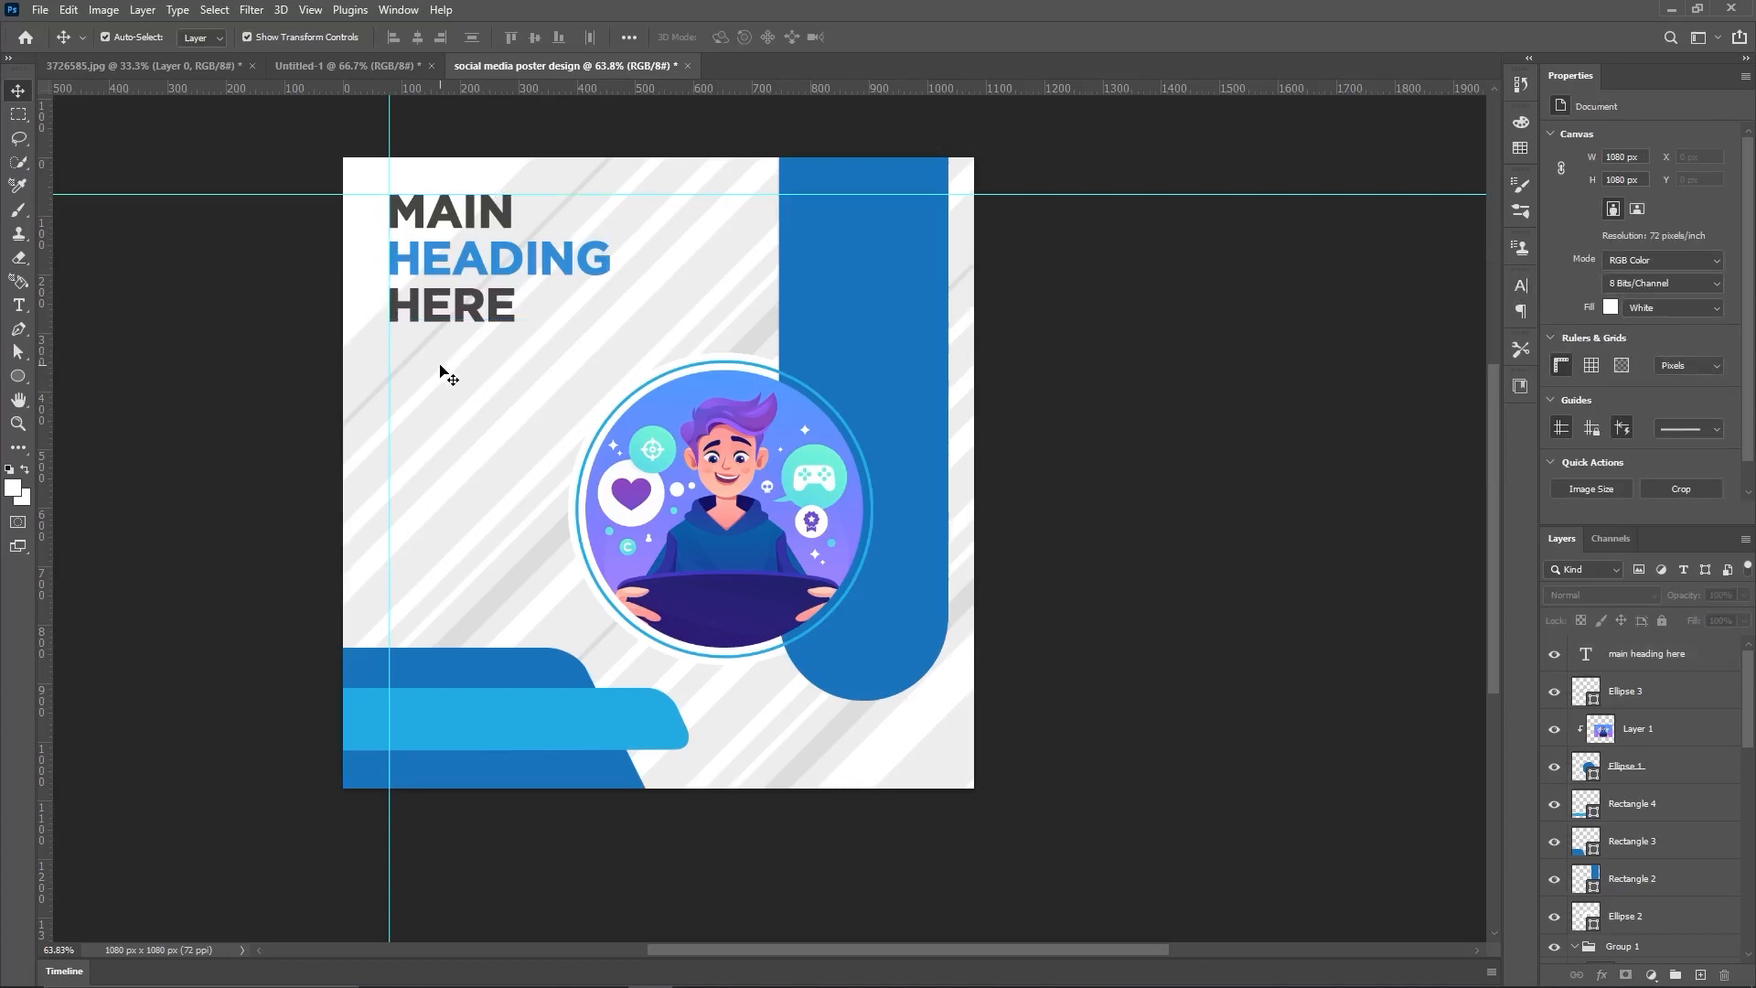
Step: Add a placeholder lorem ipsum paragraph in Gotham Book 26 pt below the heading, in a text box about 405 by 122 px
scroll(440, 371, up, 1)
click(18, 307)
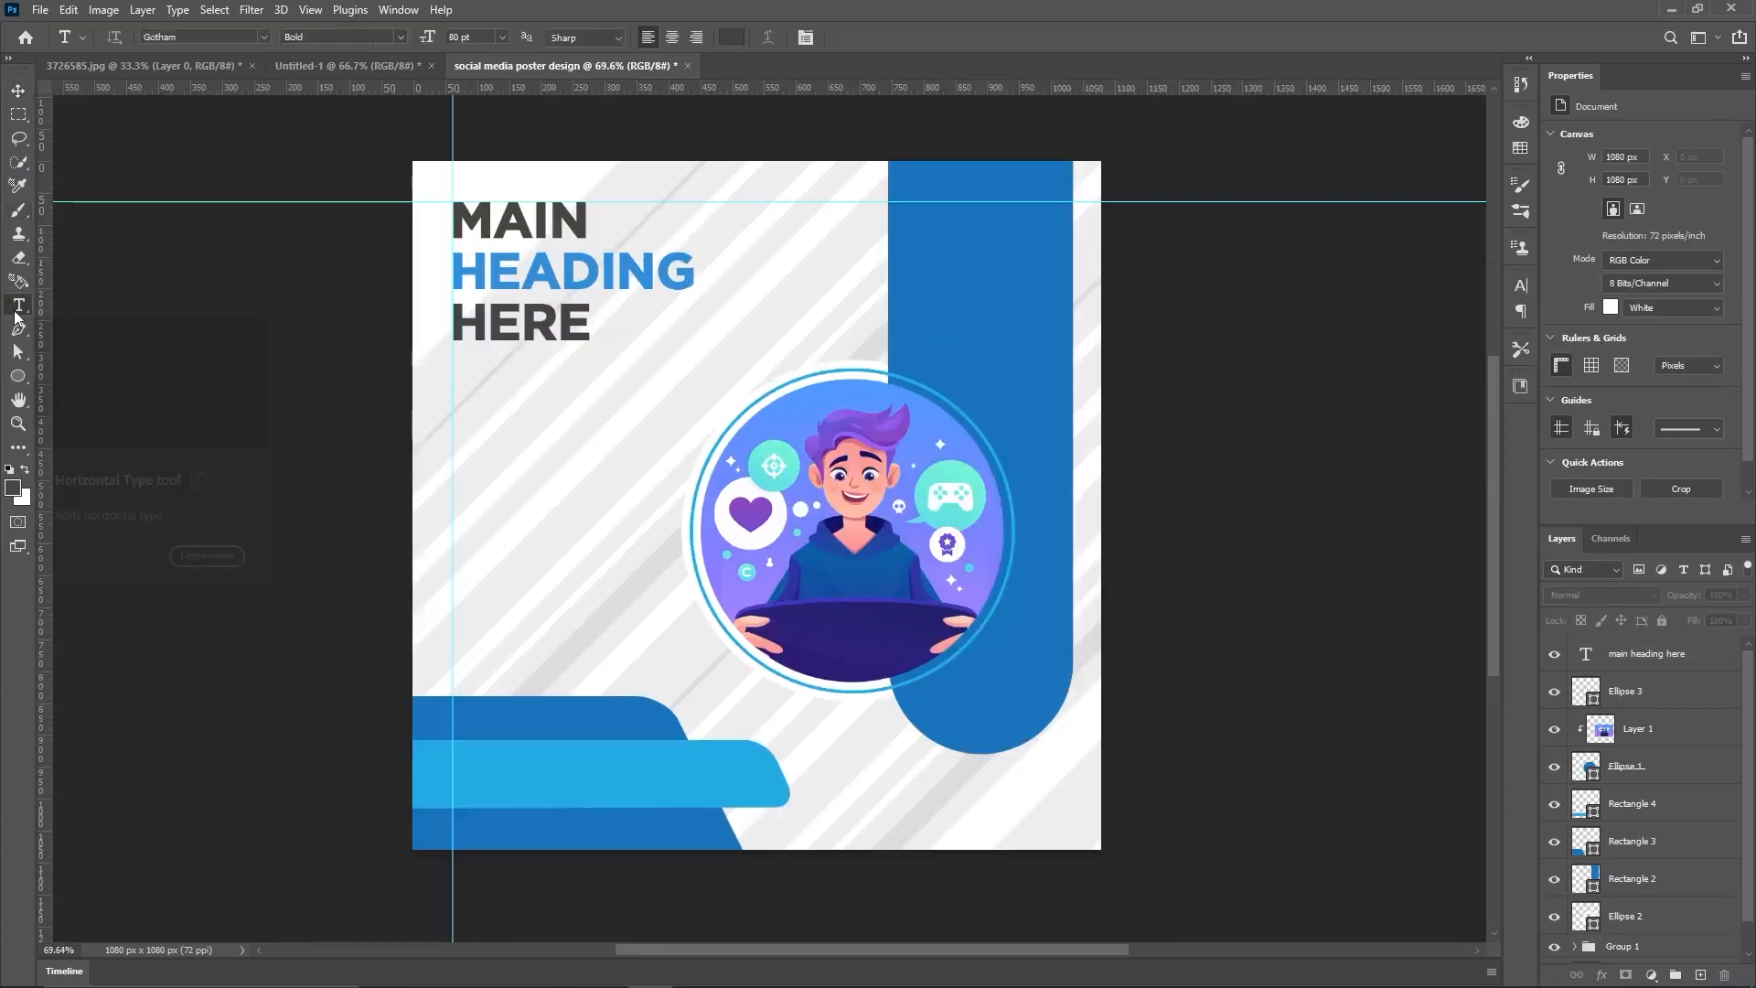
click(240, 38)
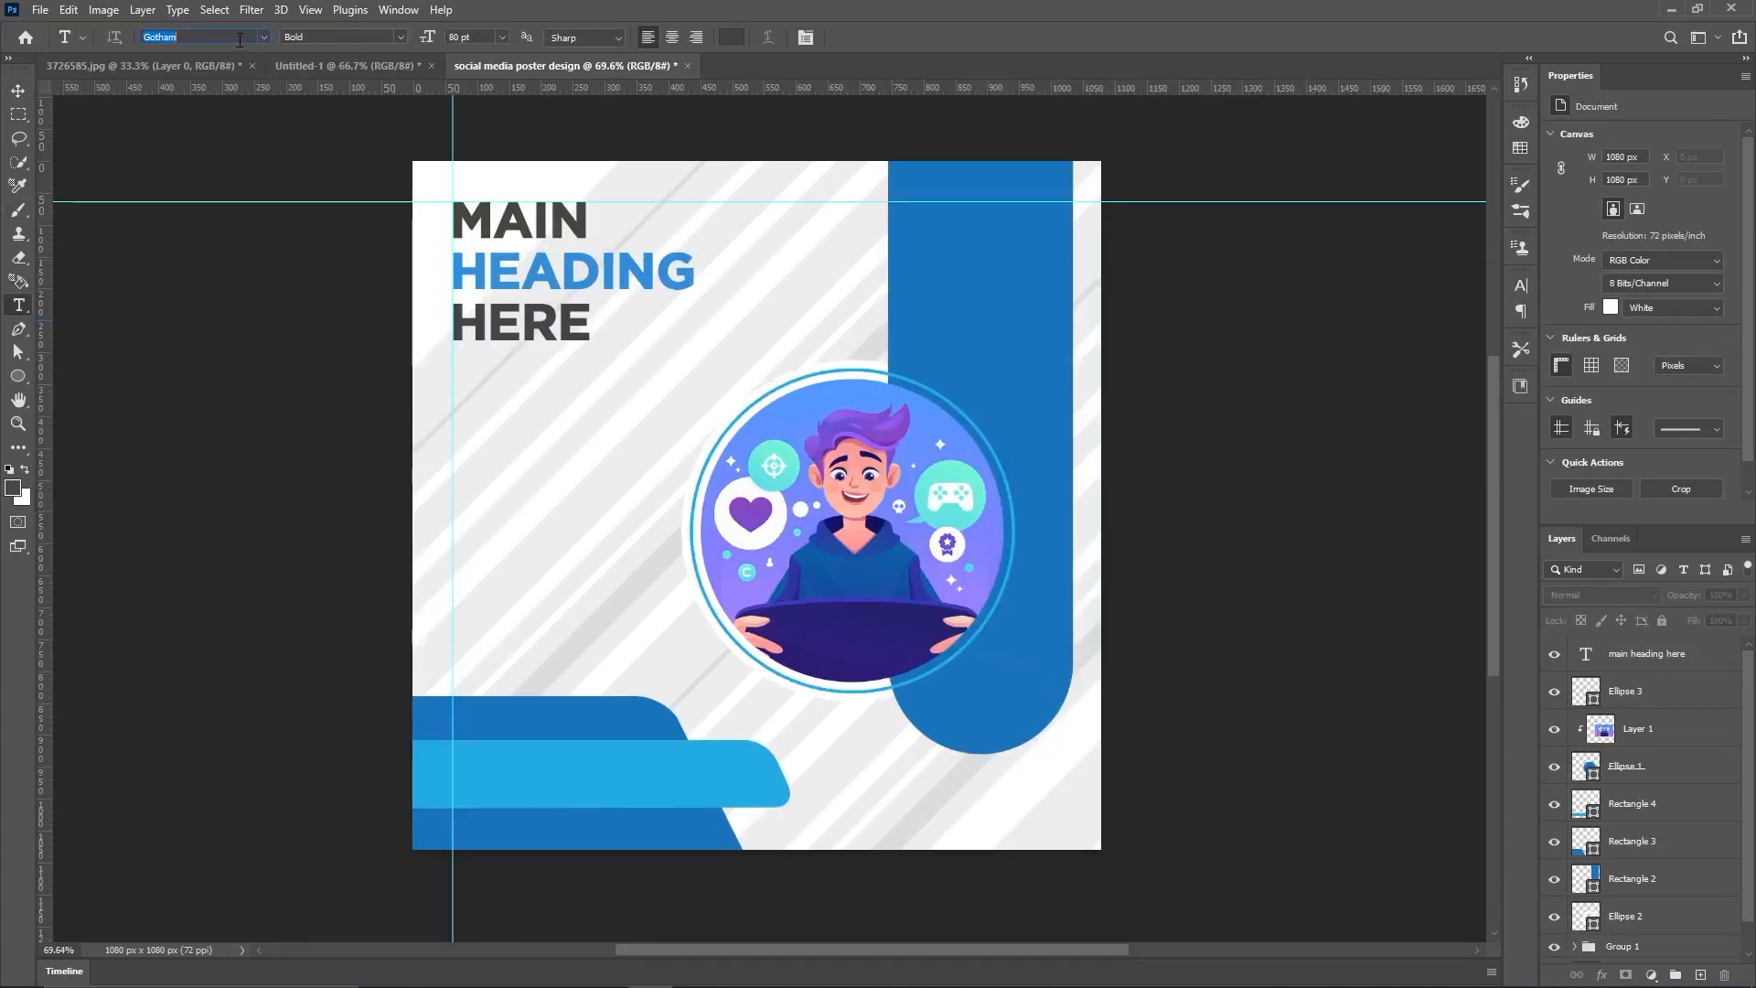
click(239, 39)
click(277, 127)
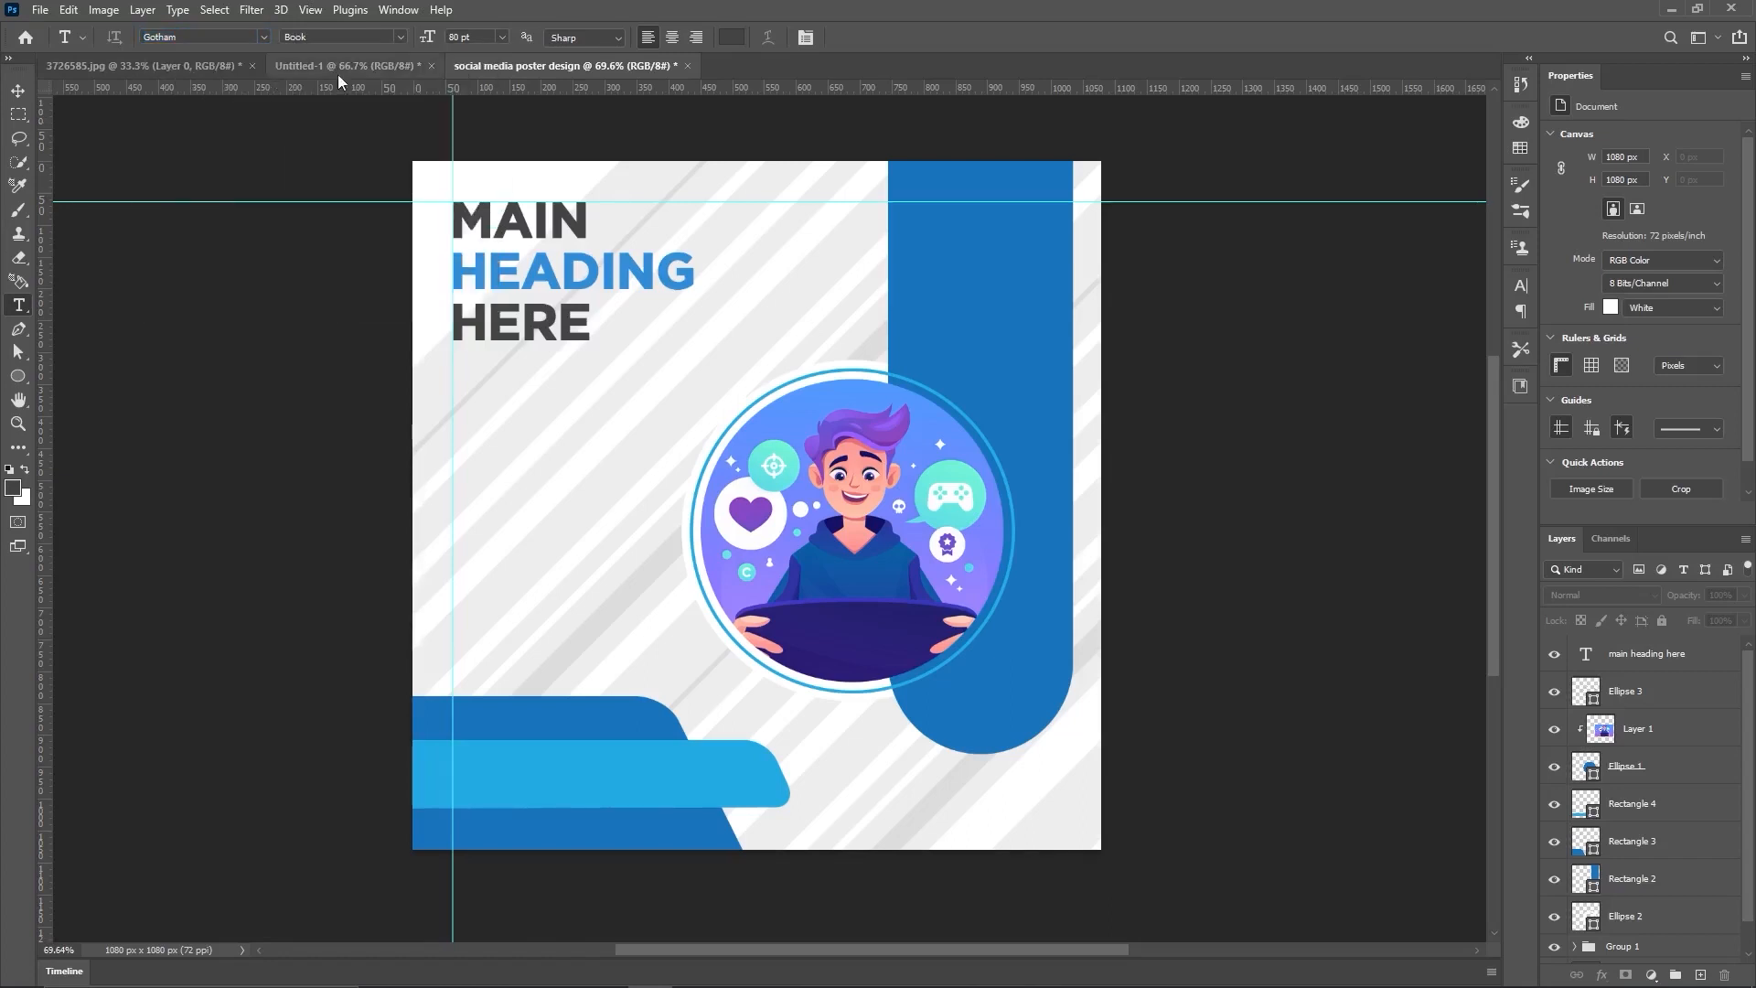
click(462, 35)
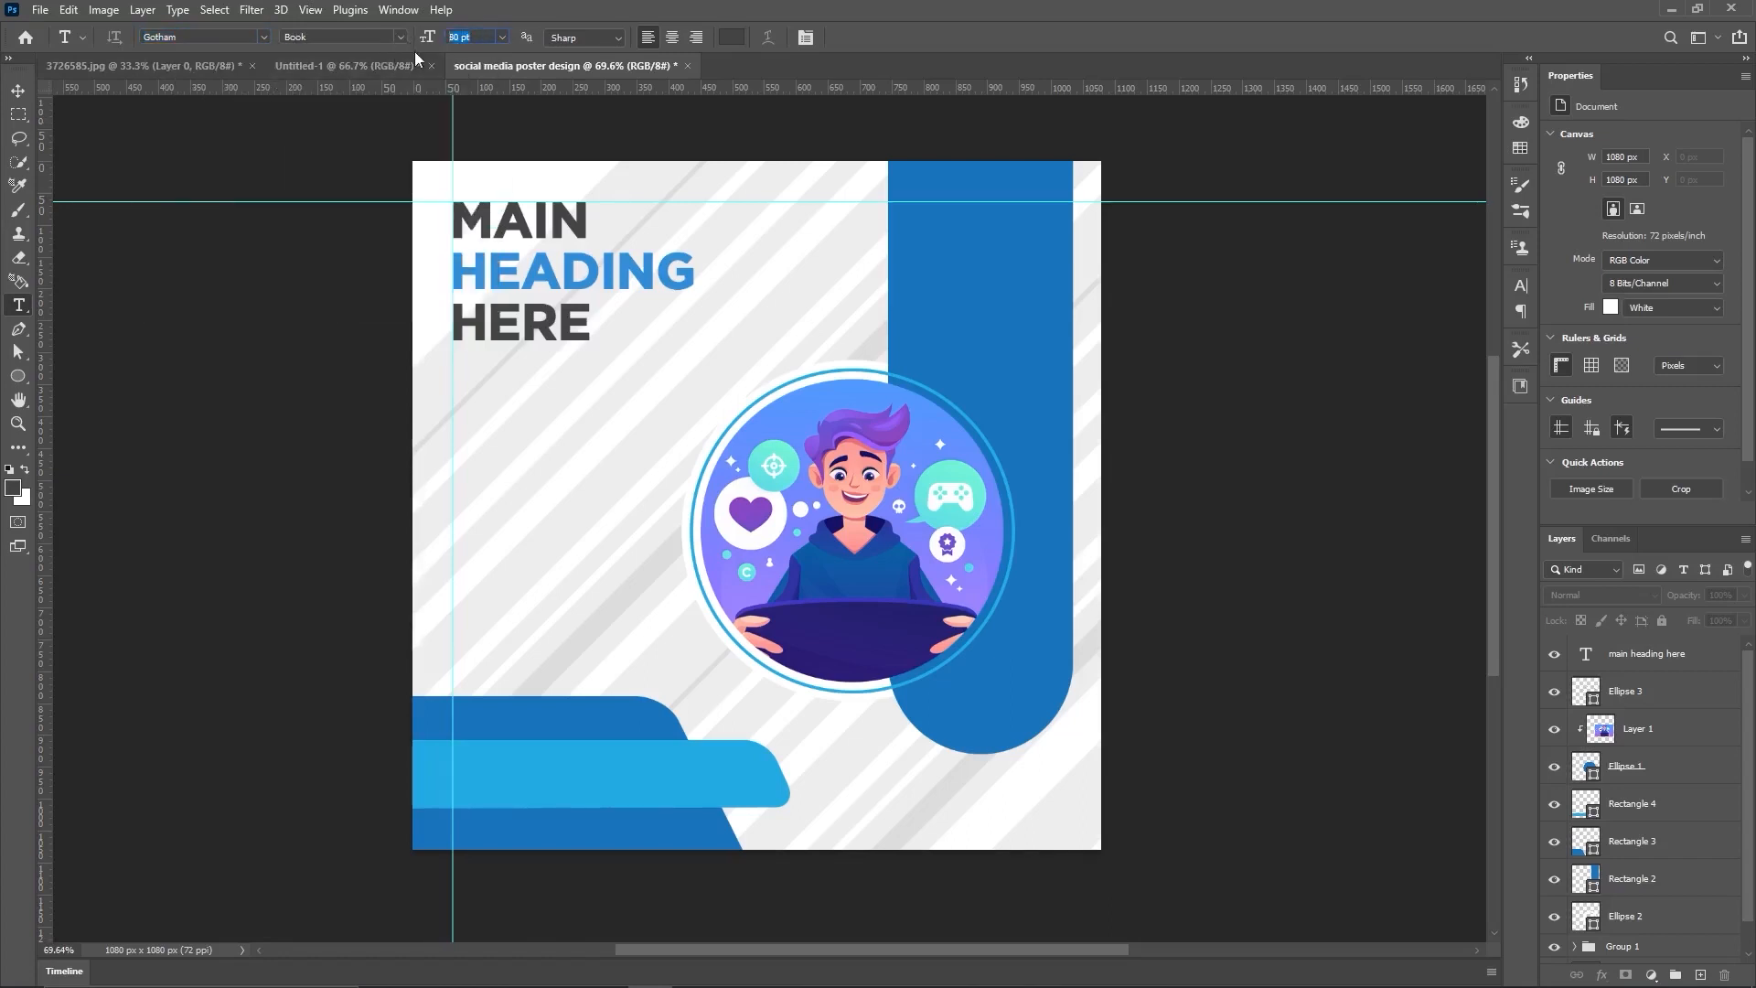
text(26)
key(Return)
drag(464, 378, 726, 451)
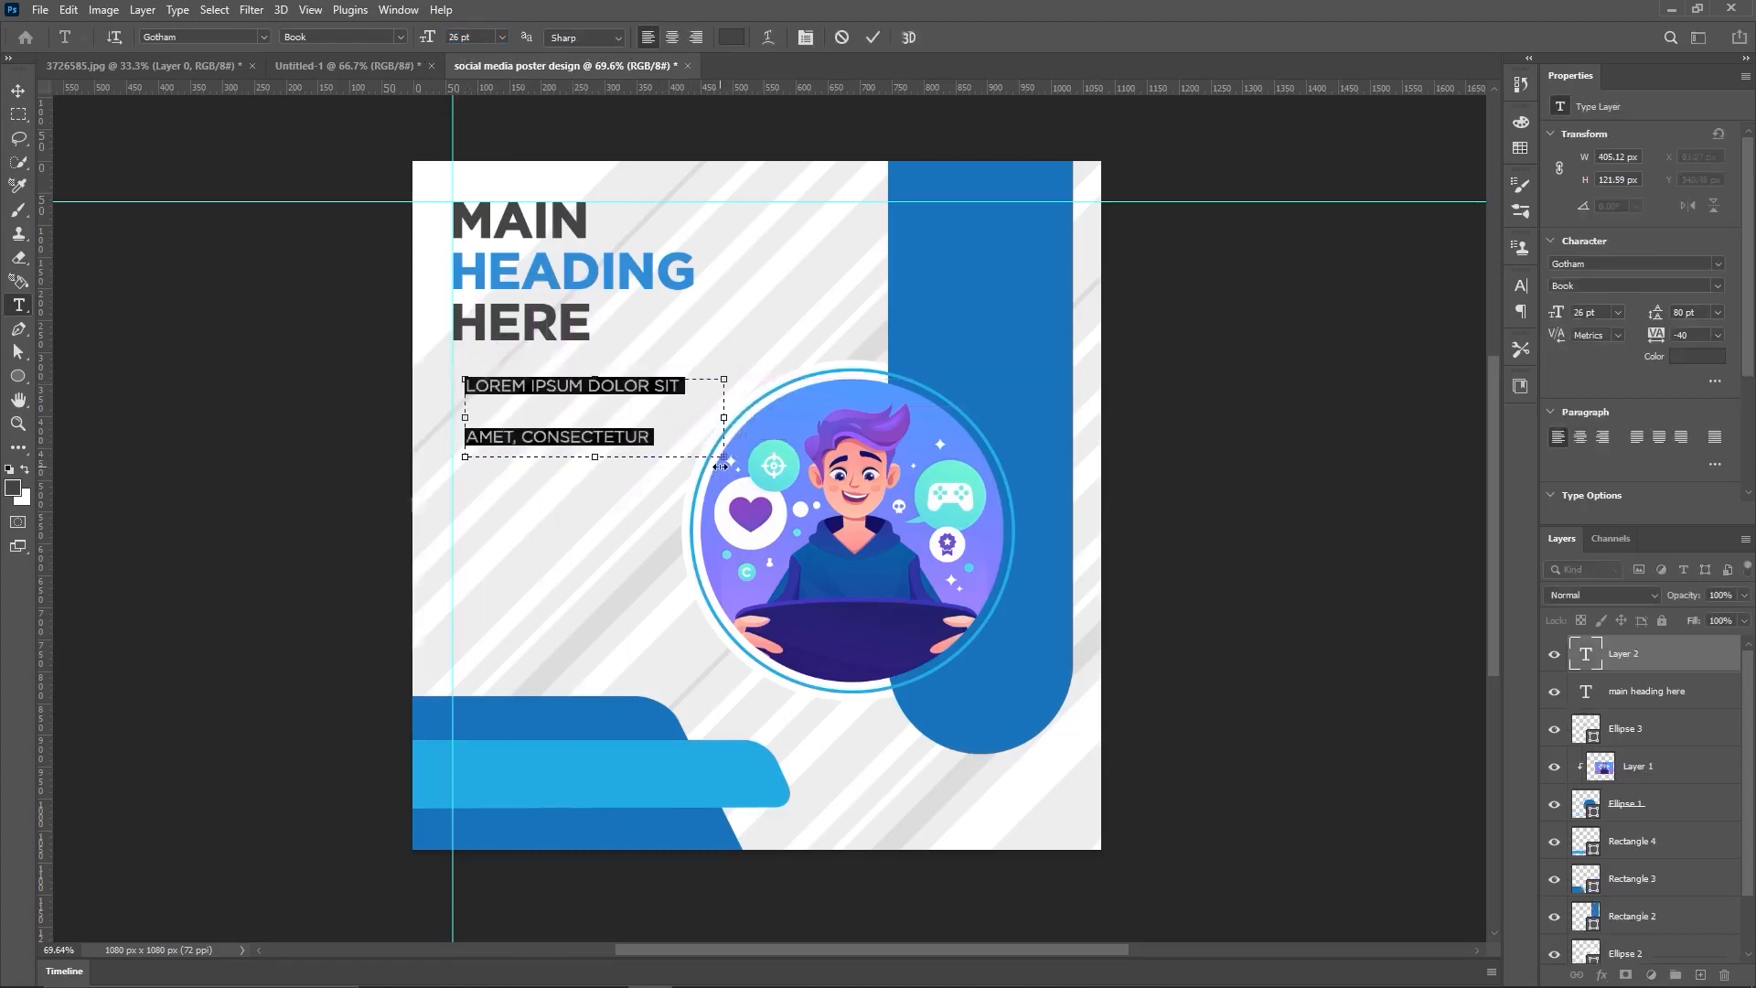
click(872, 37)
Step: Set the lorem ipsum paragraph's leading to 26 pt and tracking to 0, and turn off All Caps
double_click(1587, 654)
click(1521, 285)
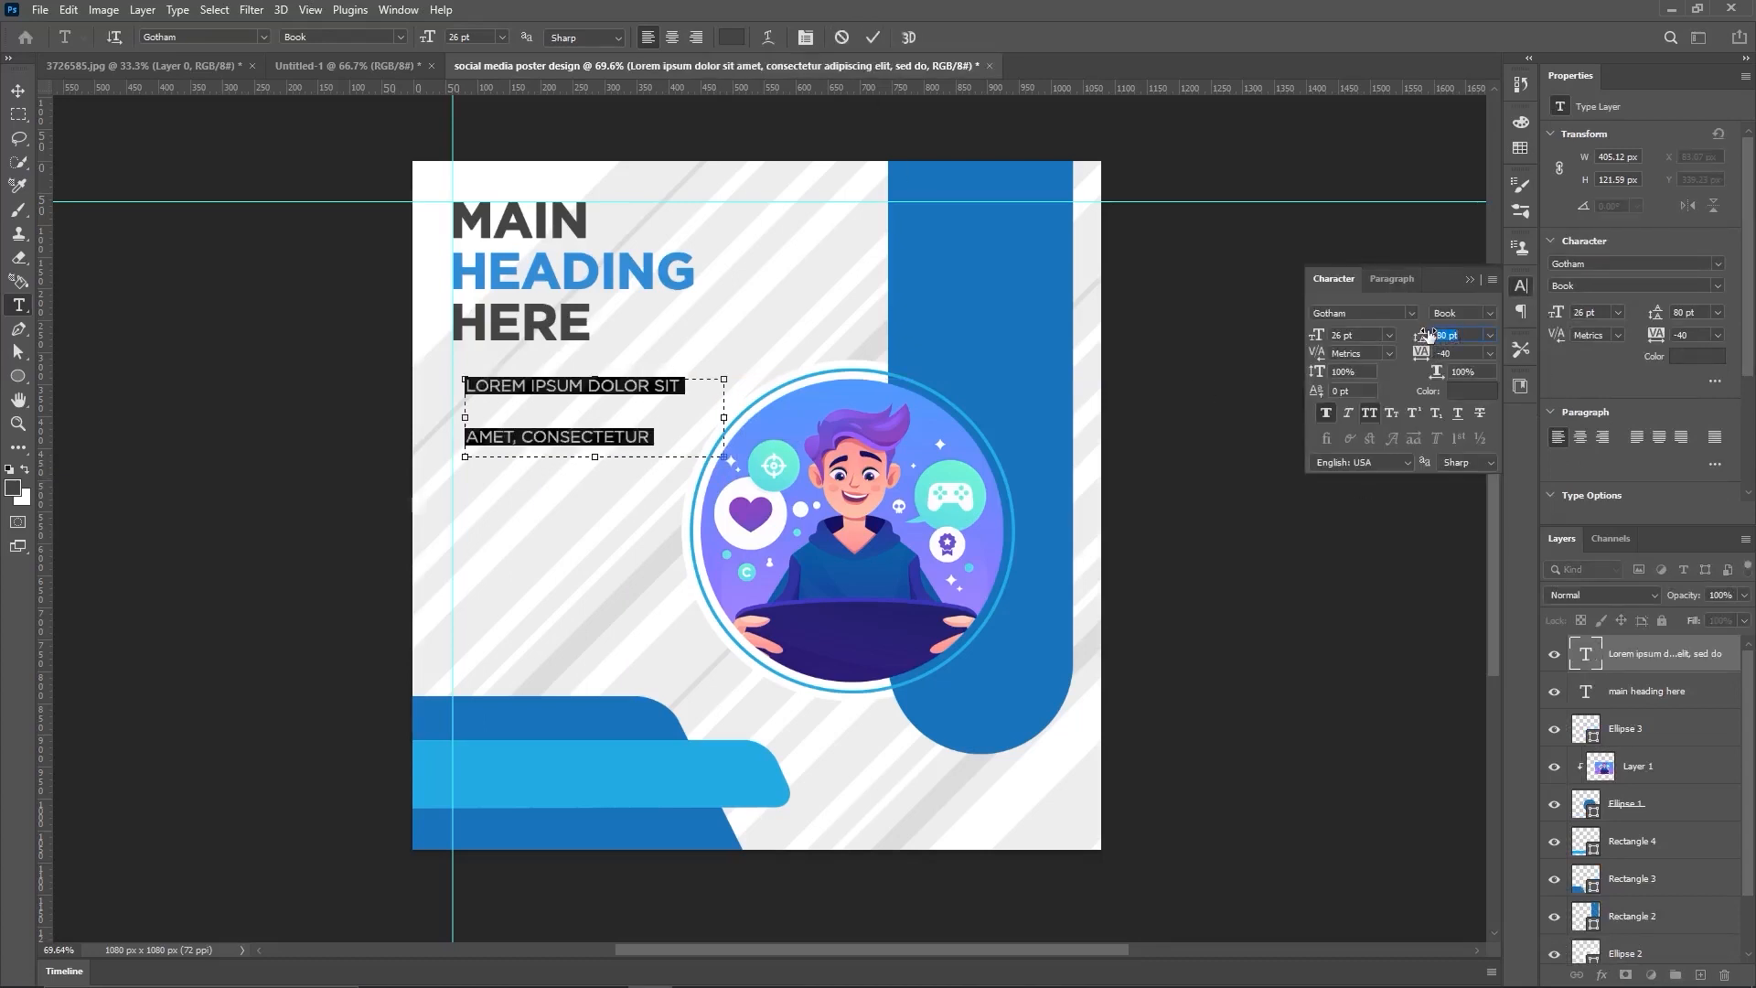
text(26)
key(Return)
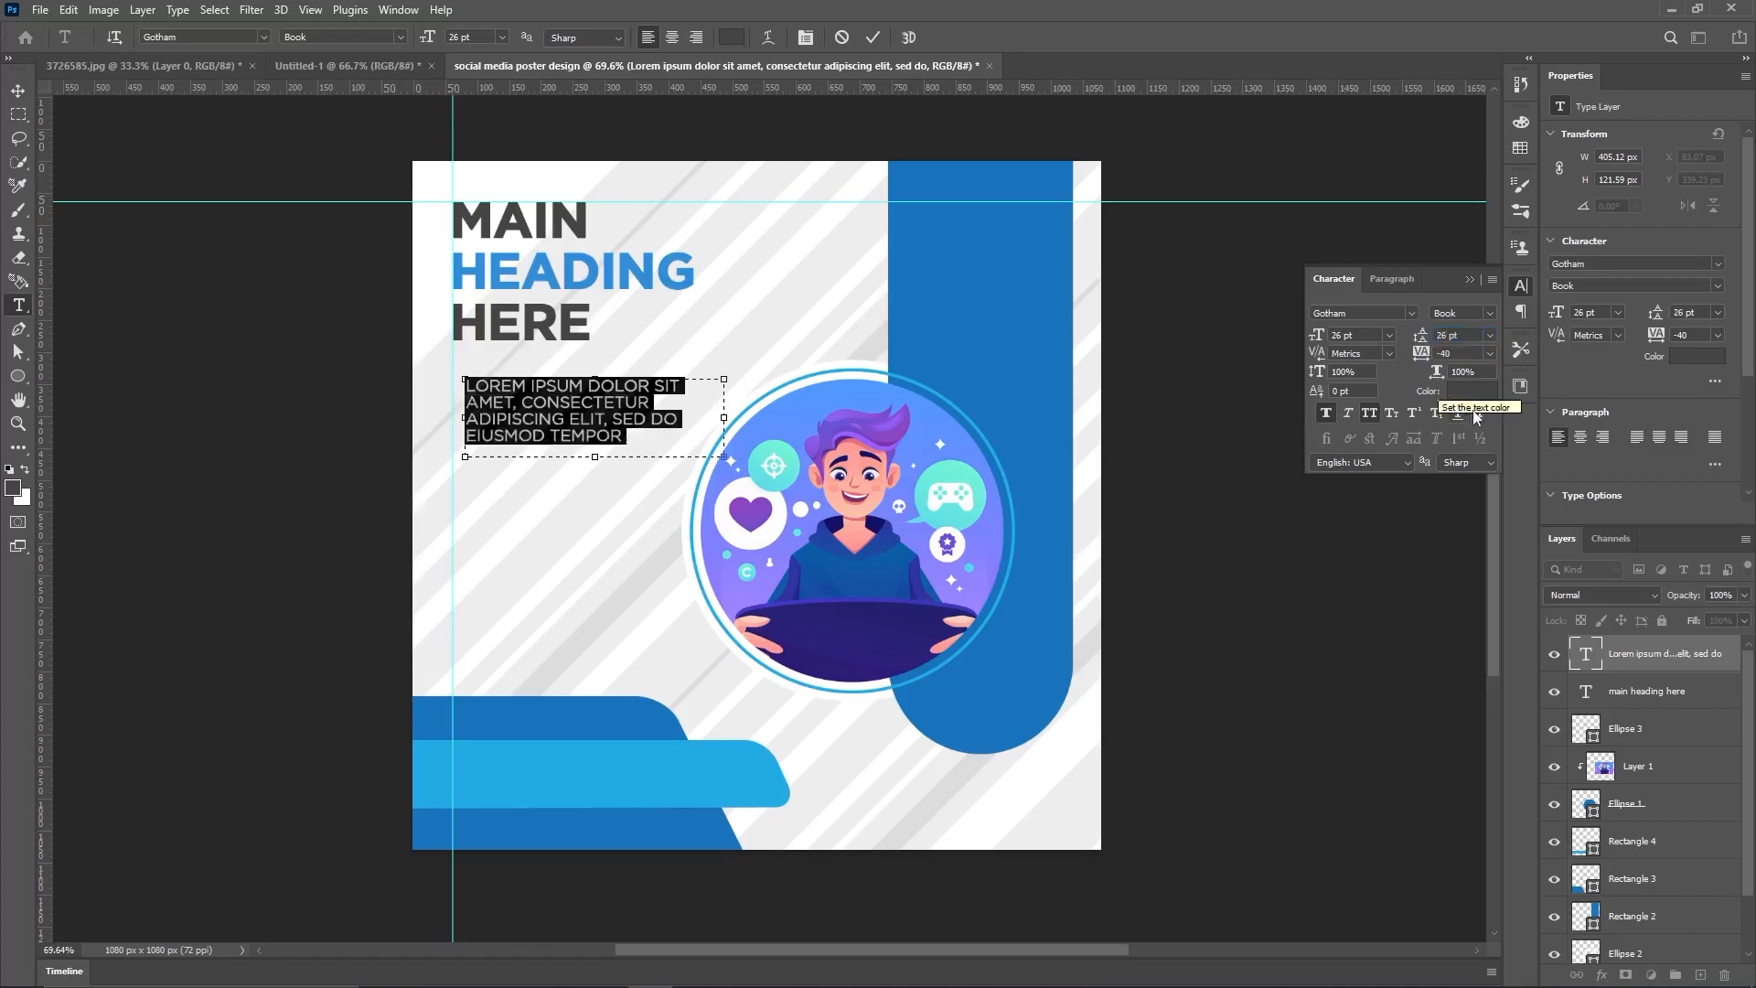
click(1490, 353)
click(1464, 462)
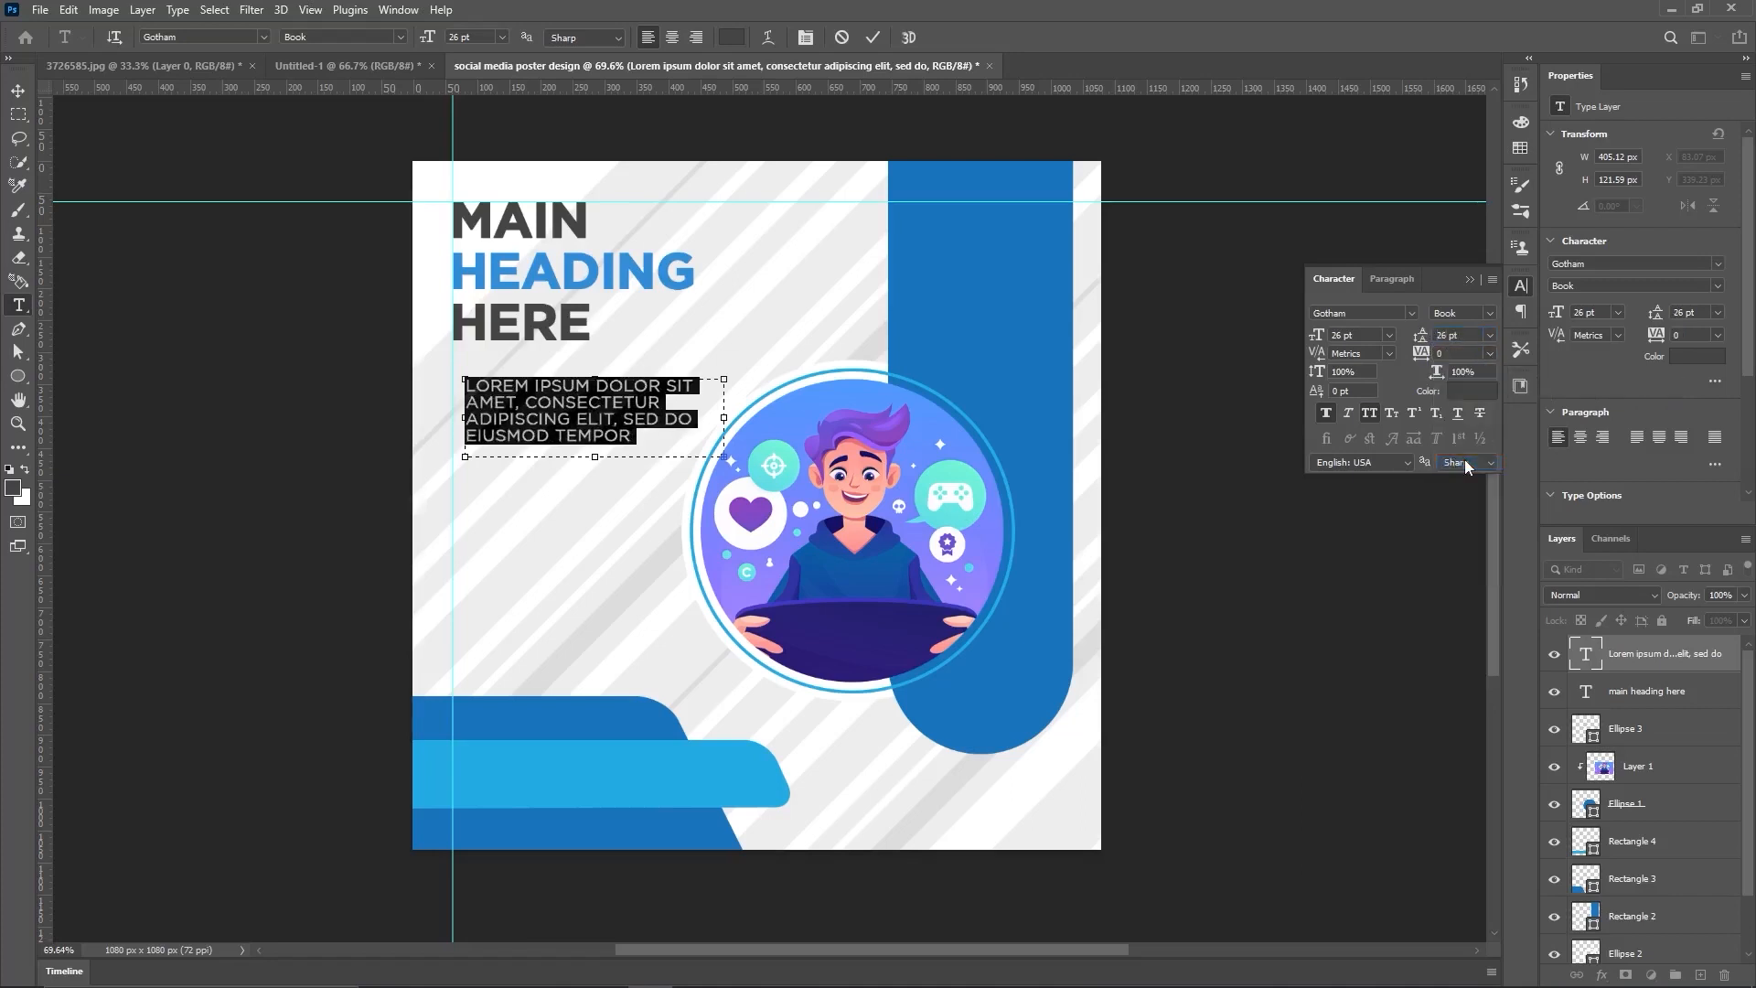
click(1372, 413)
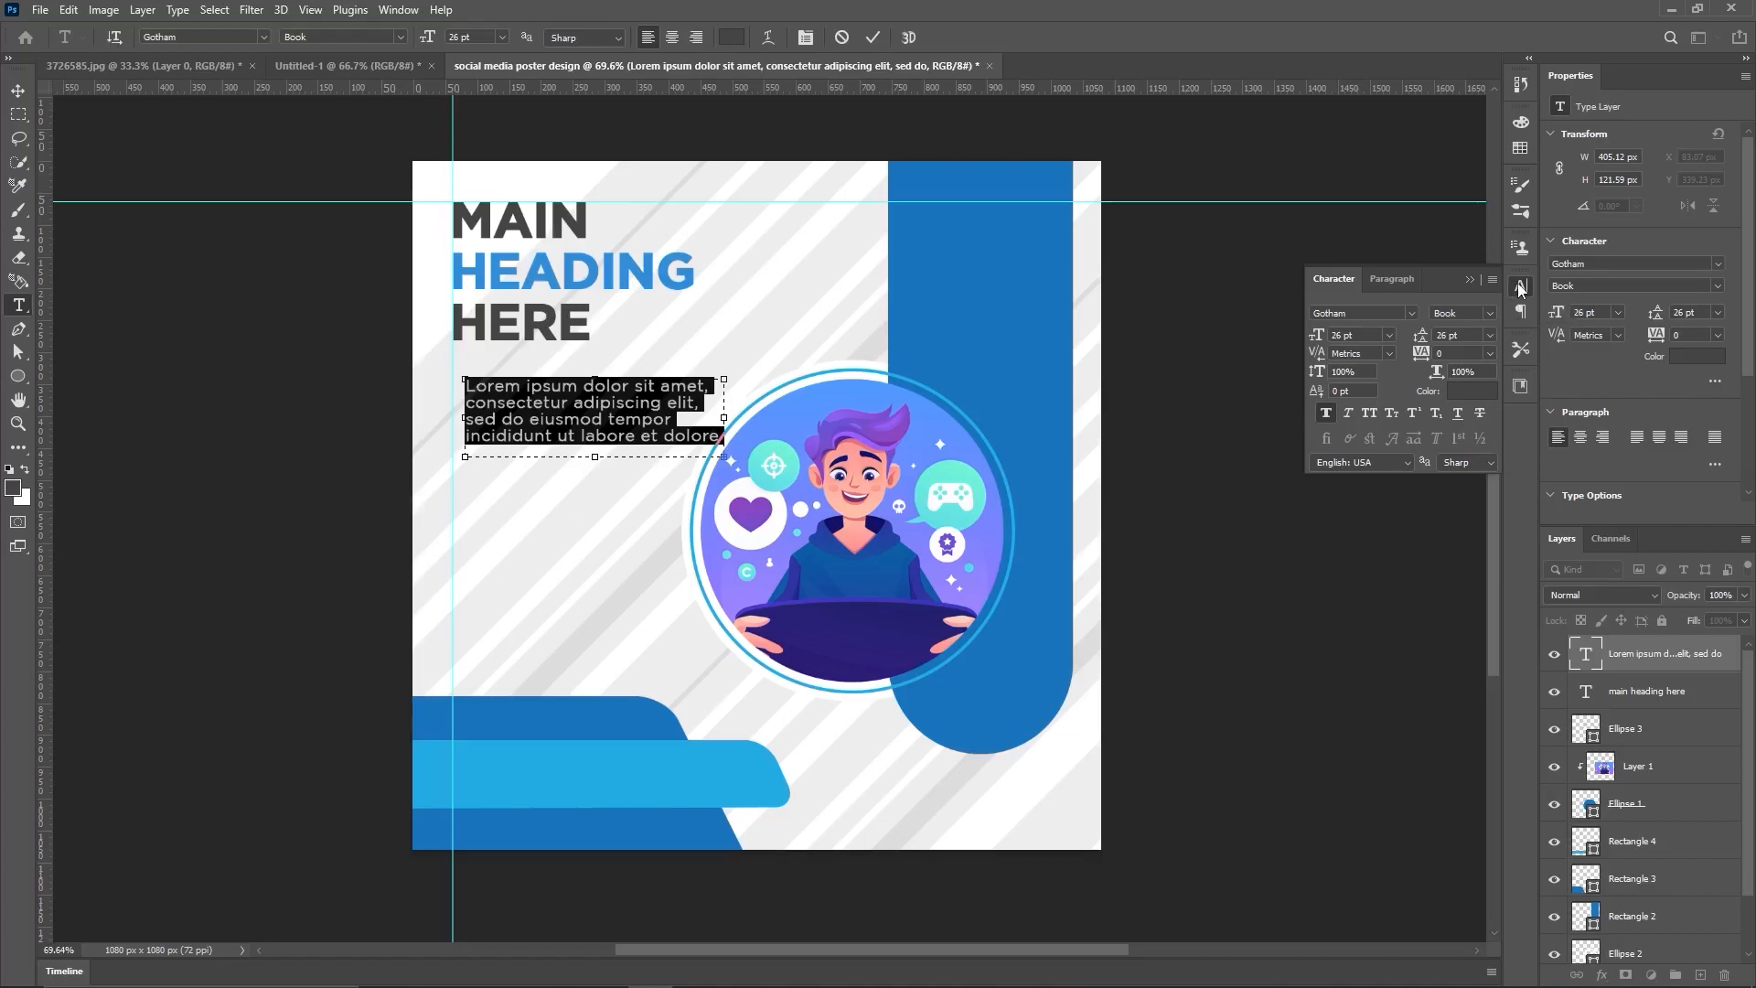
click(1517, 283)
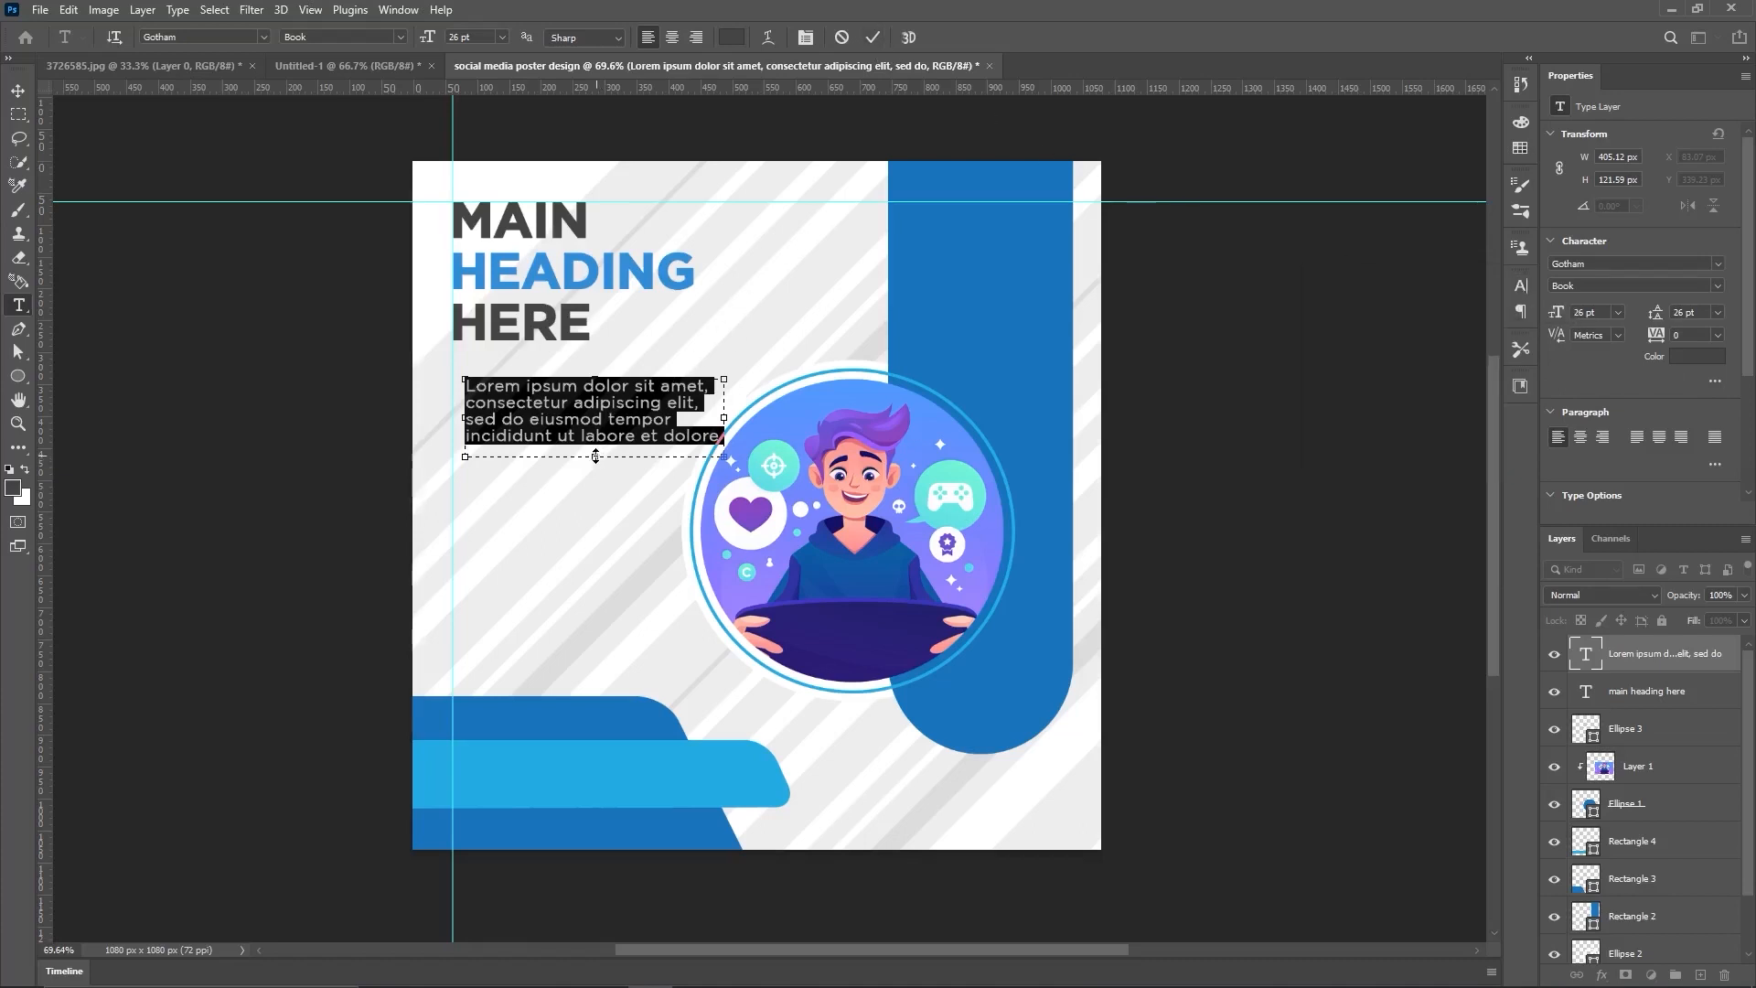
Step: Shorten the paragraph's text box to about 98 px high and align it under the heading at the vertical guide, about X 61 px
mouse_move(596, 455)
mouse_down()
mouse_move(598, 420)
mouse_move(596, 437)
mouse_up()
click(872, 37)
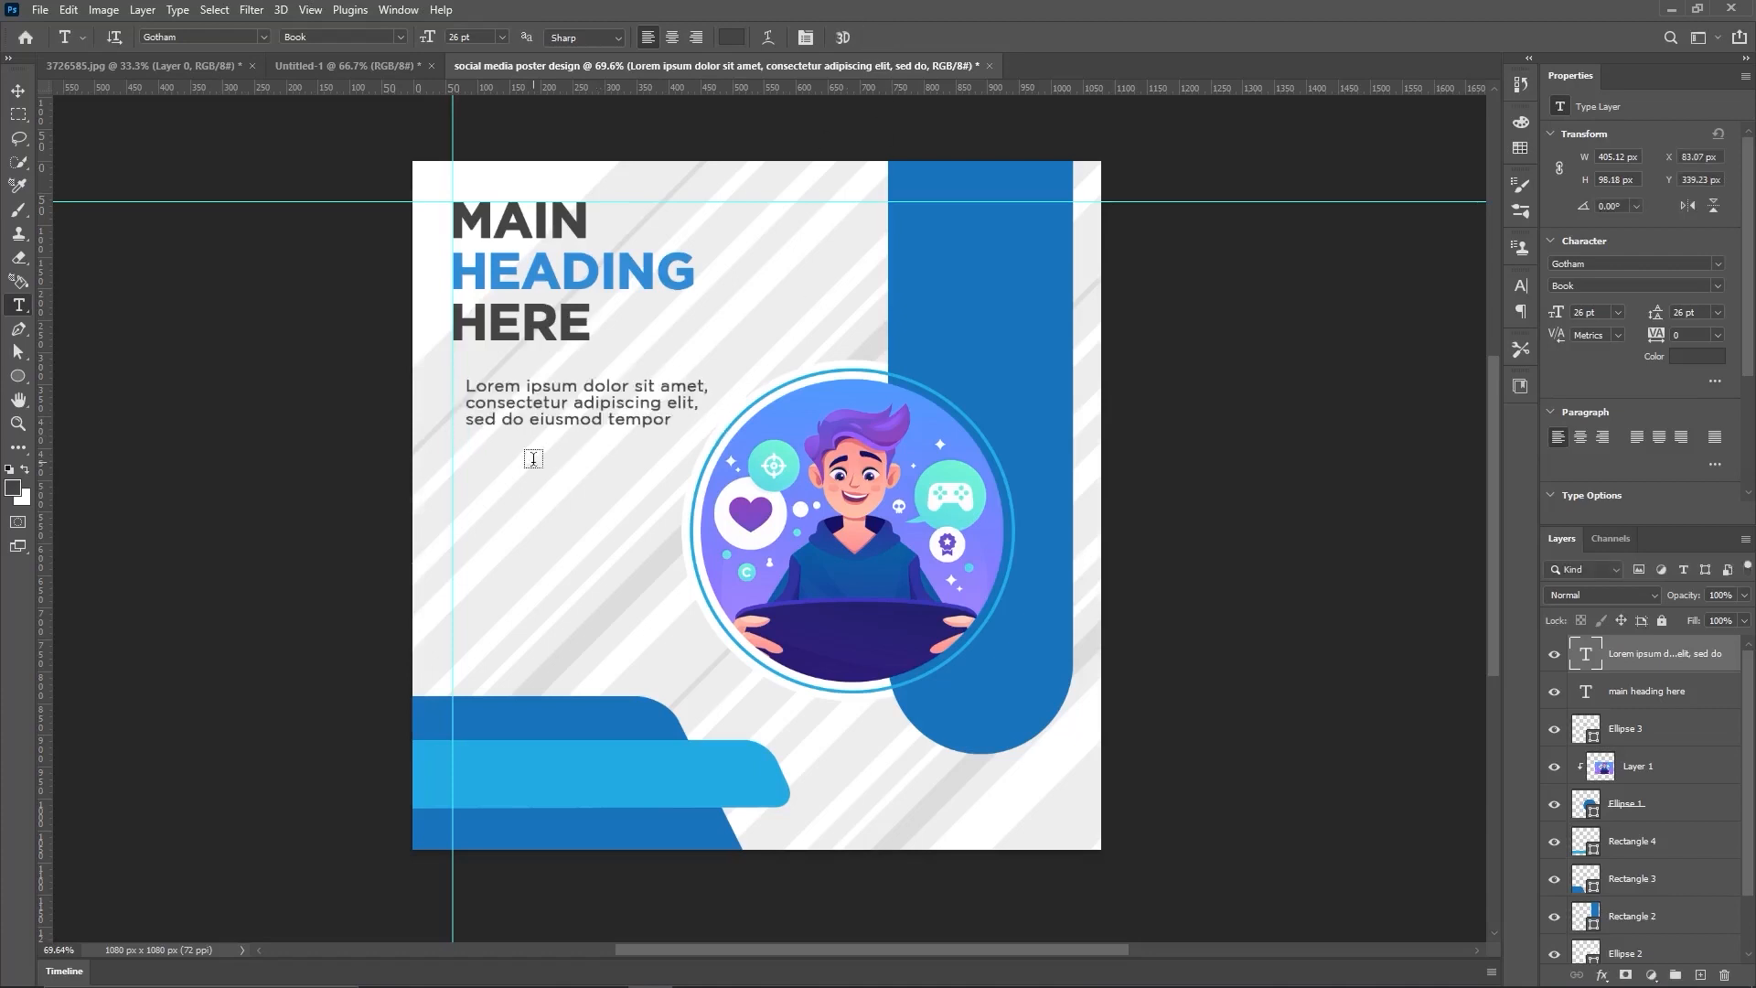
click(18, 91)
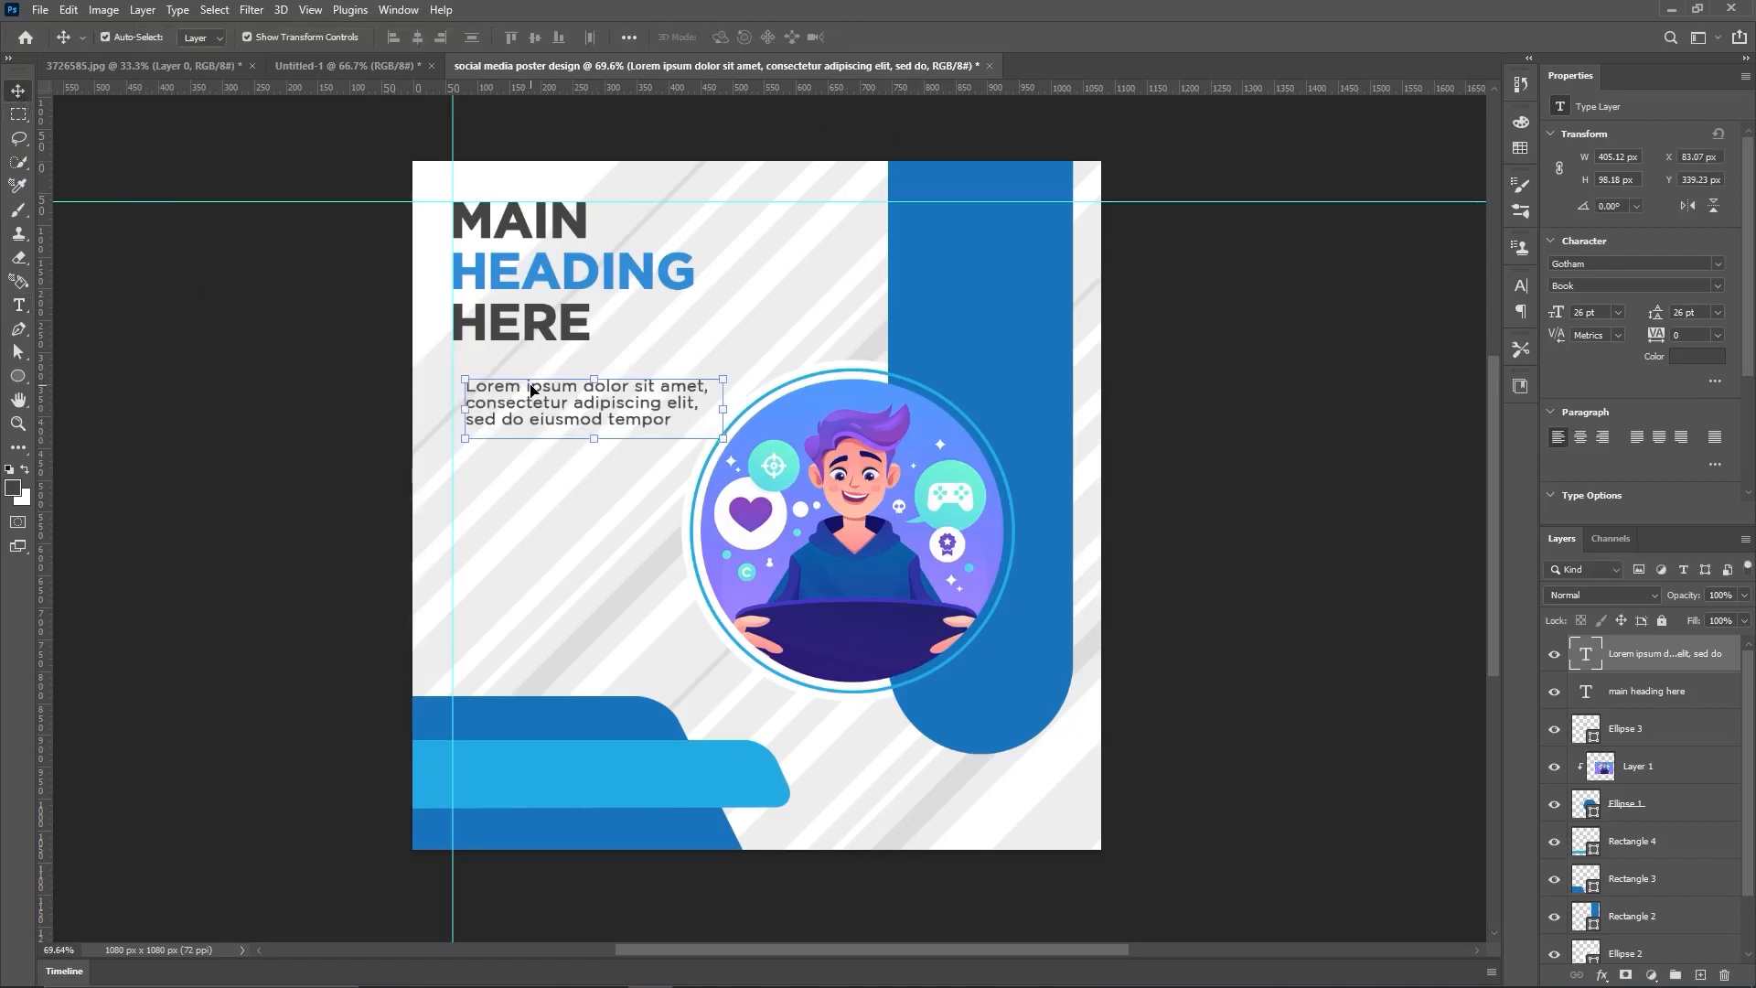
drag(532, 389, 521, 384)
Step: Duplicate the lorem ipsum paragraph lower along the vertical guide, at about Y 671 px, and set the copy's font style to Medium
alt+drag(521, 384, 550, 621)
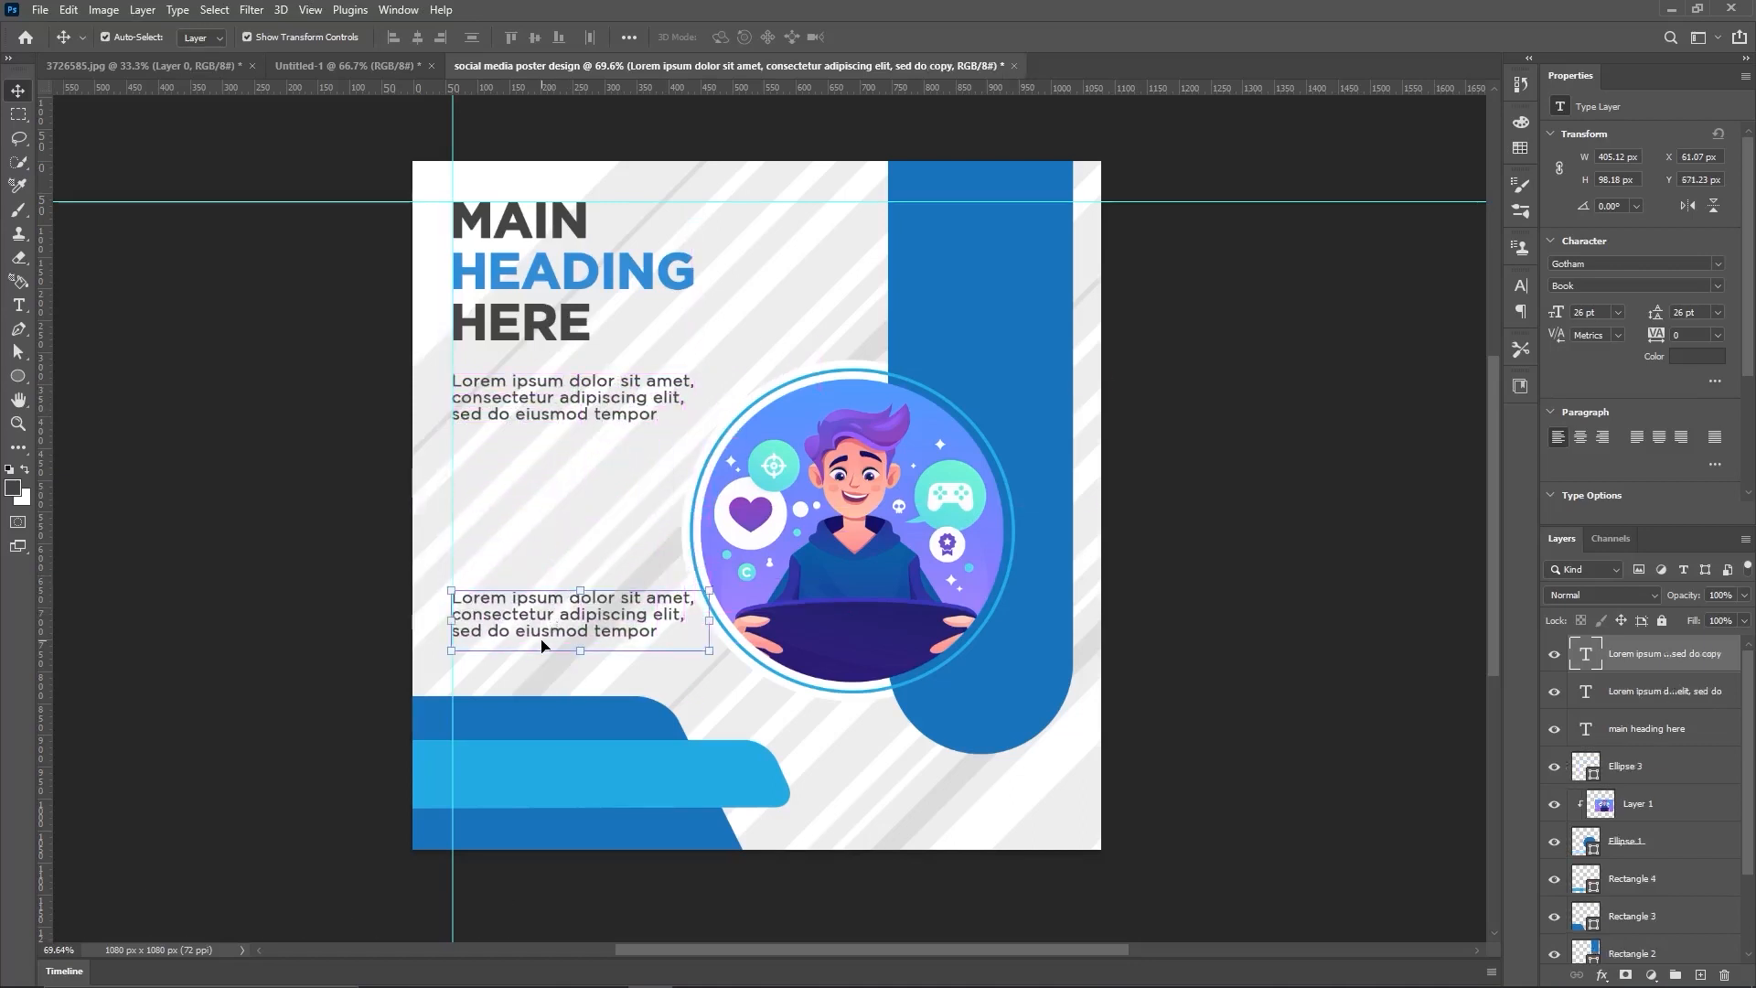
double_click(1589, 657)
click(1517, 296)
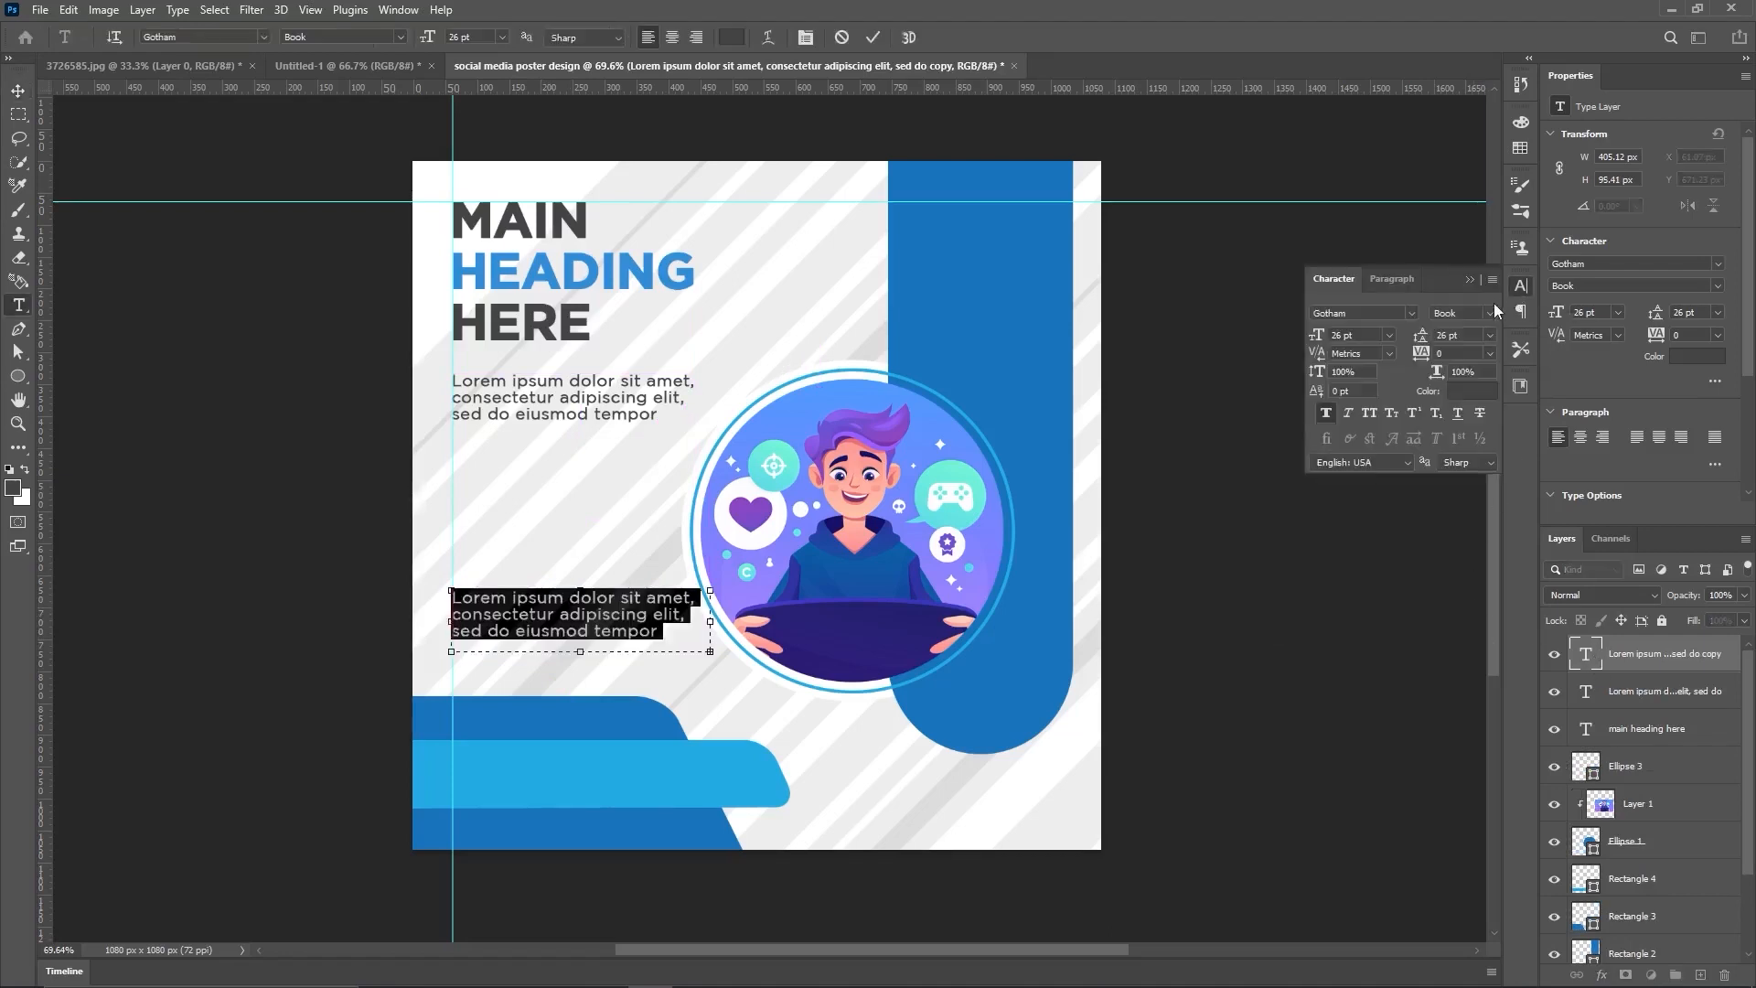
click(1491, 313)
click(1484, 360)
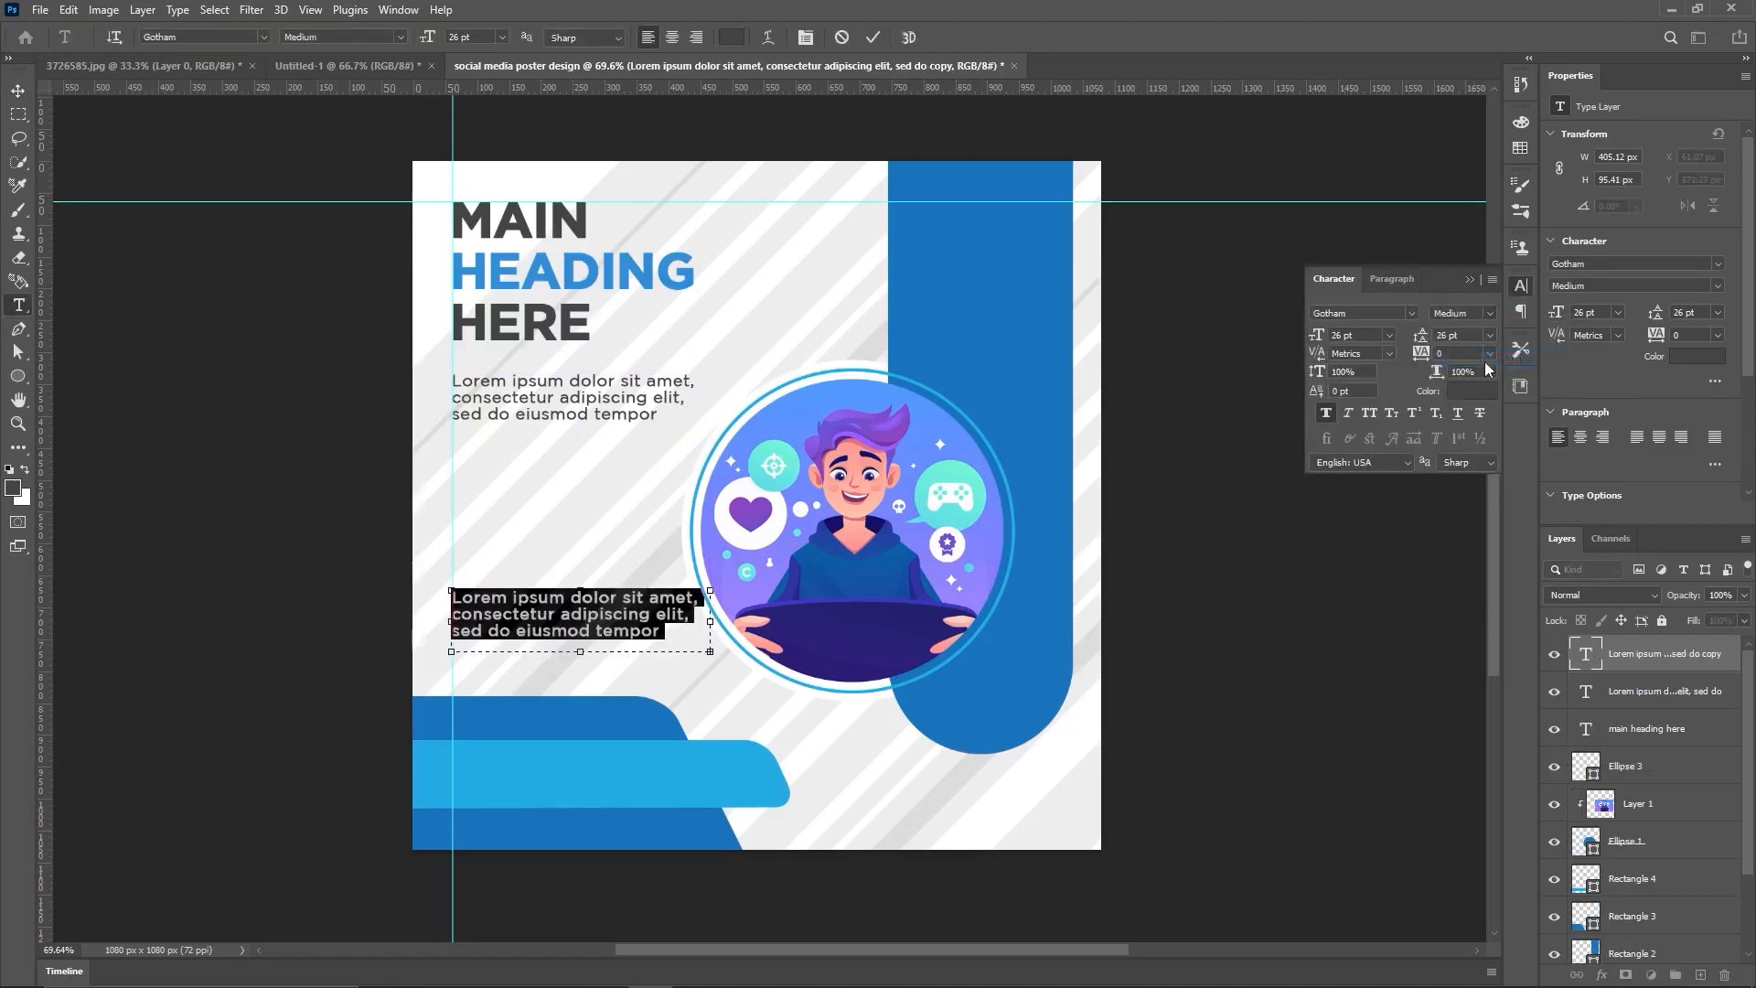
click(1511, 288)
click(872, 36)
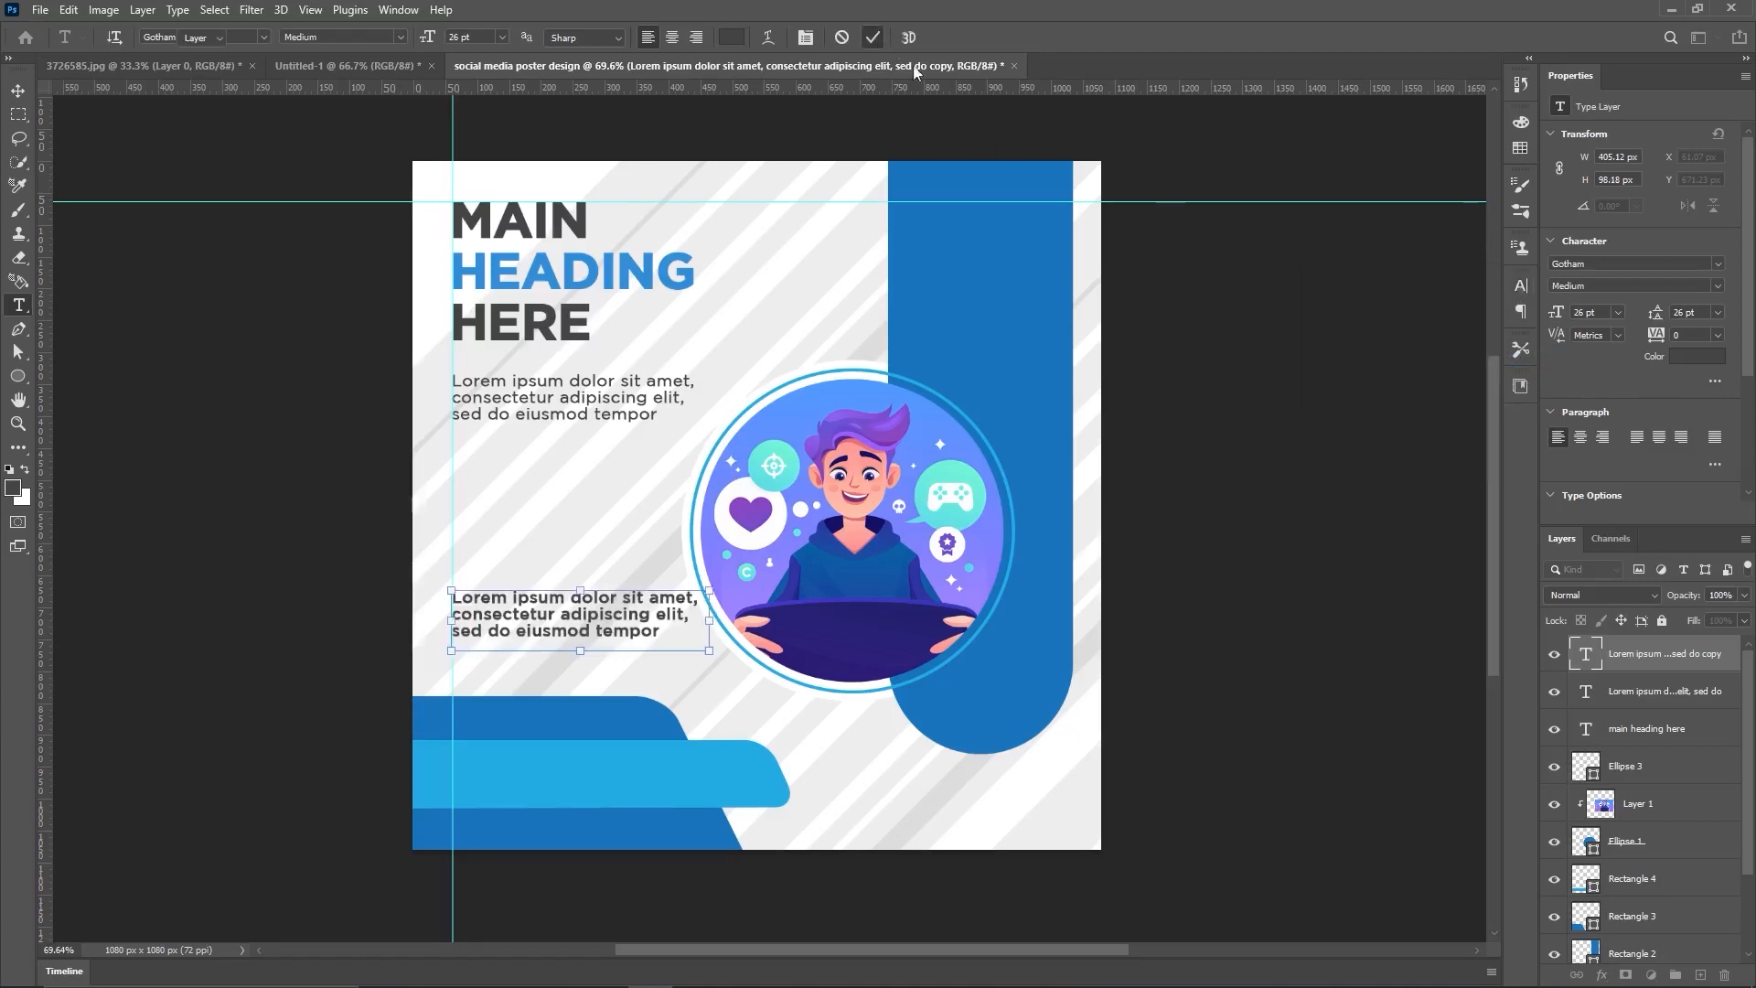
key(v)
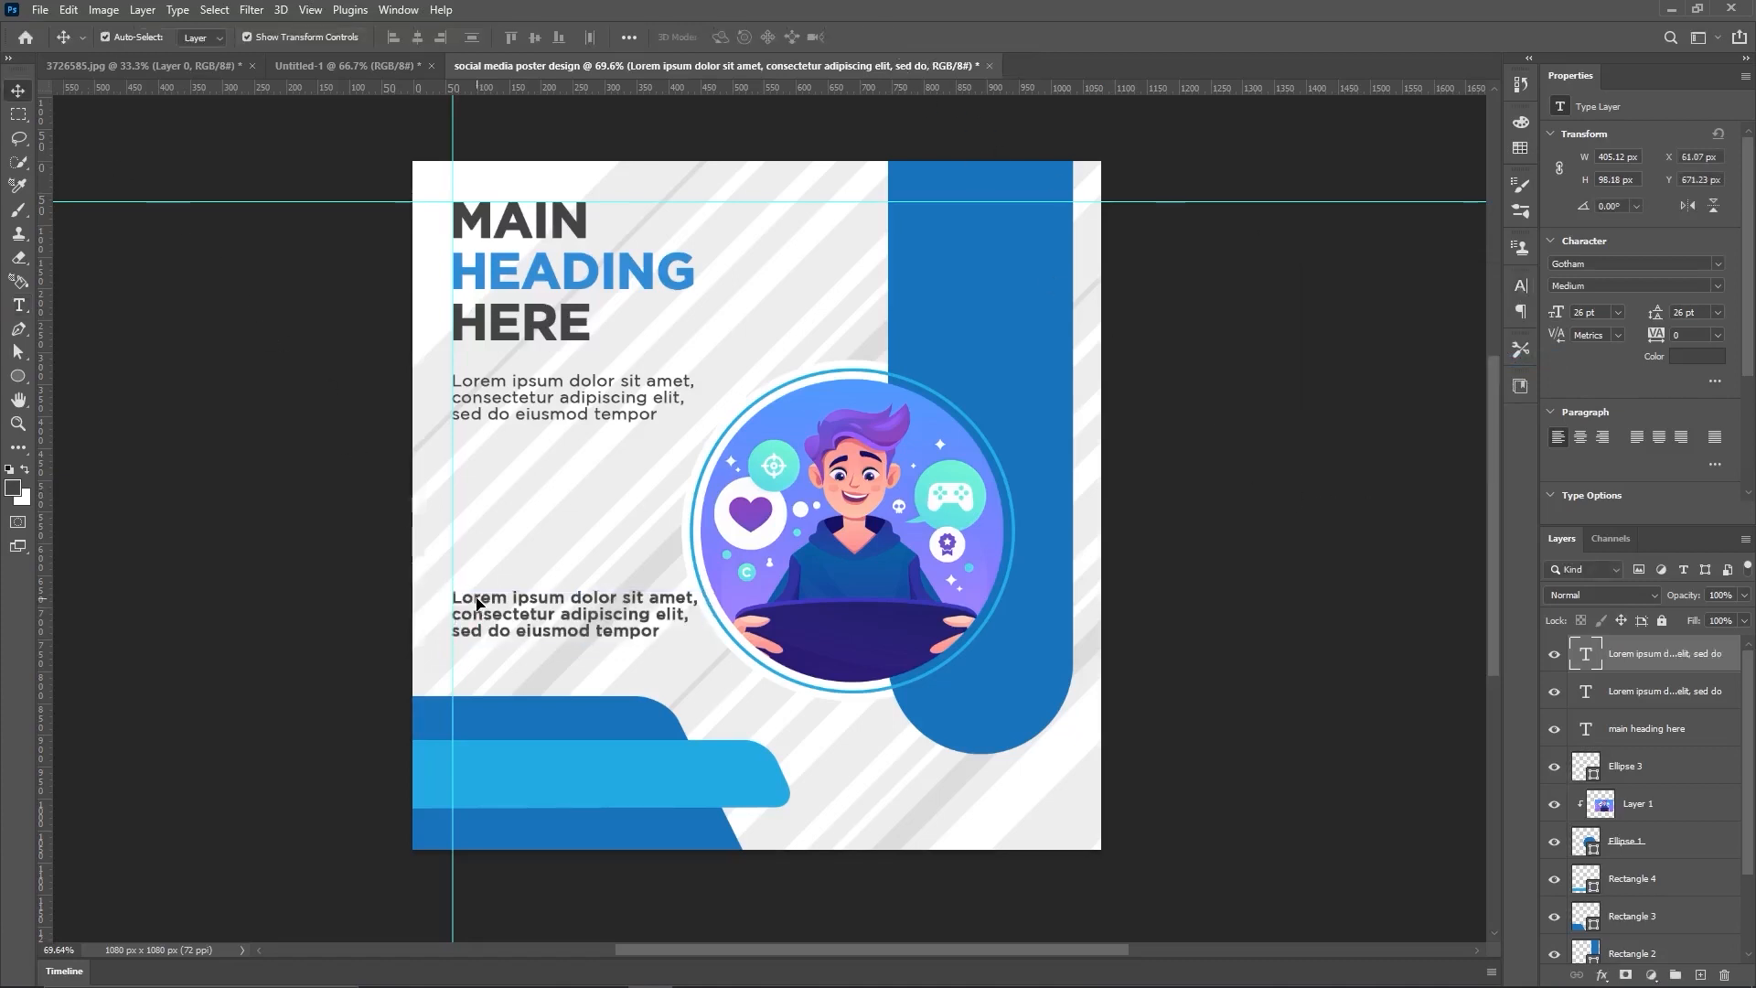
click(1285, 476)
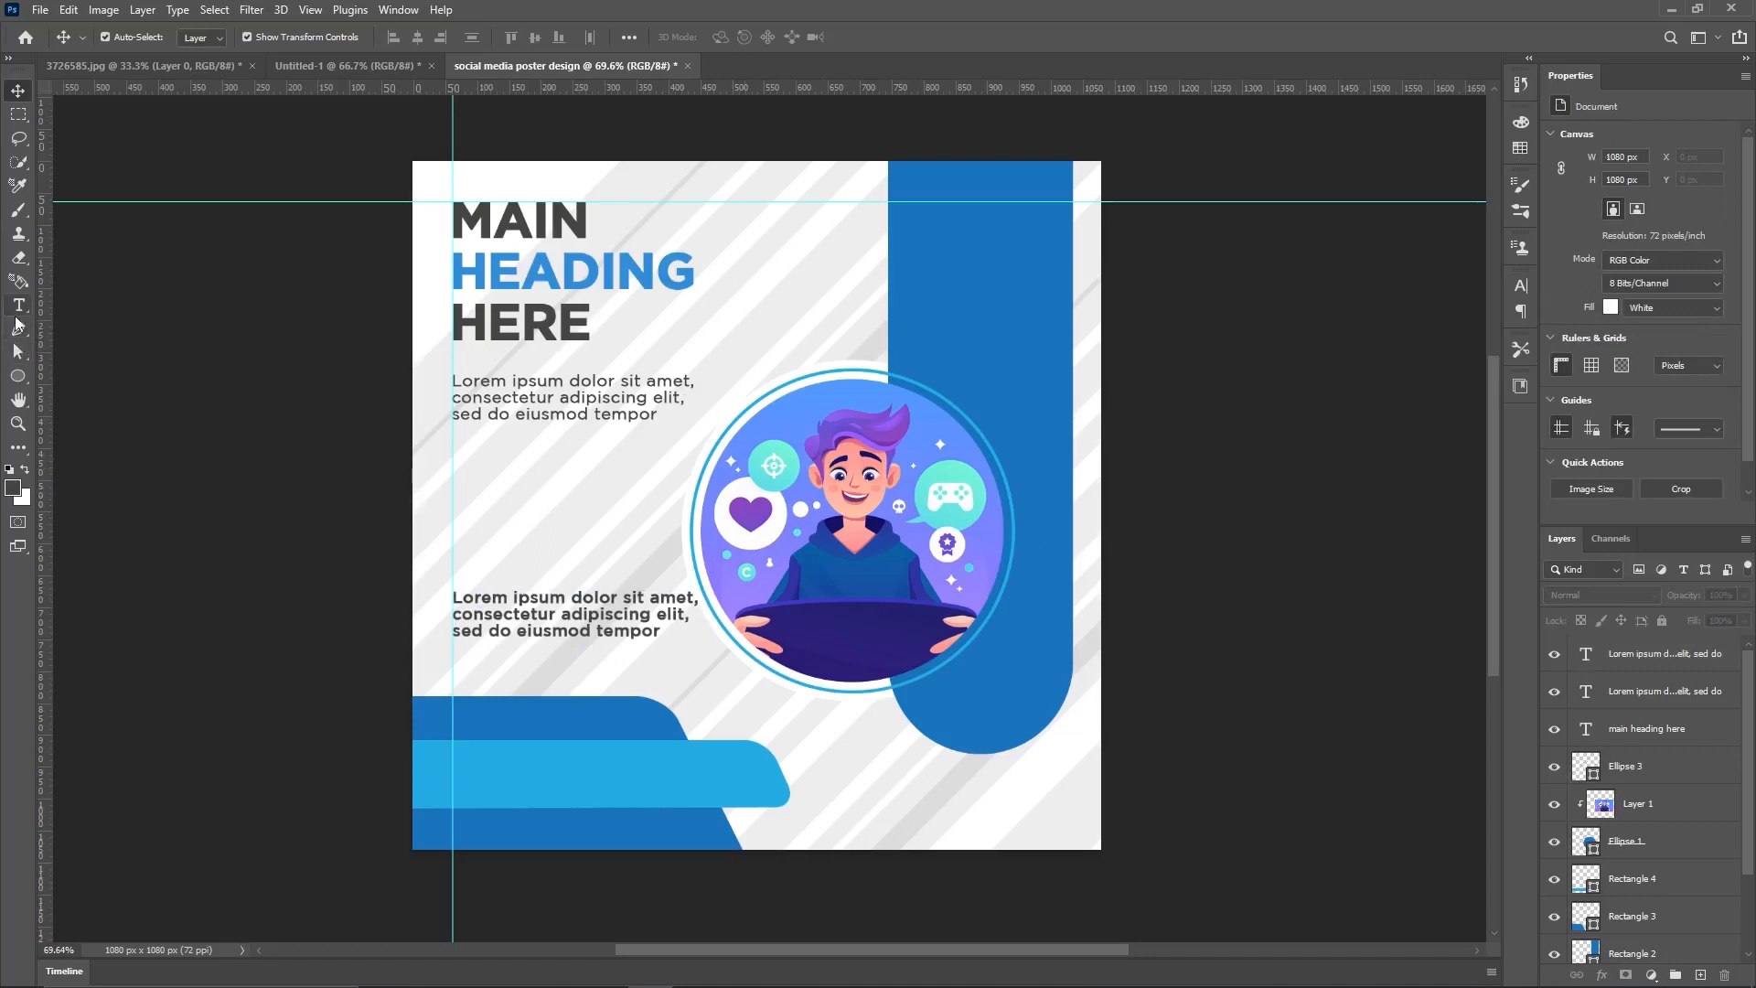
Step: Create a 325 by 75 px rectangle with 0 px corner radii between the two paragraphs
click(17, 376)
click(92, 377)
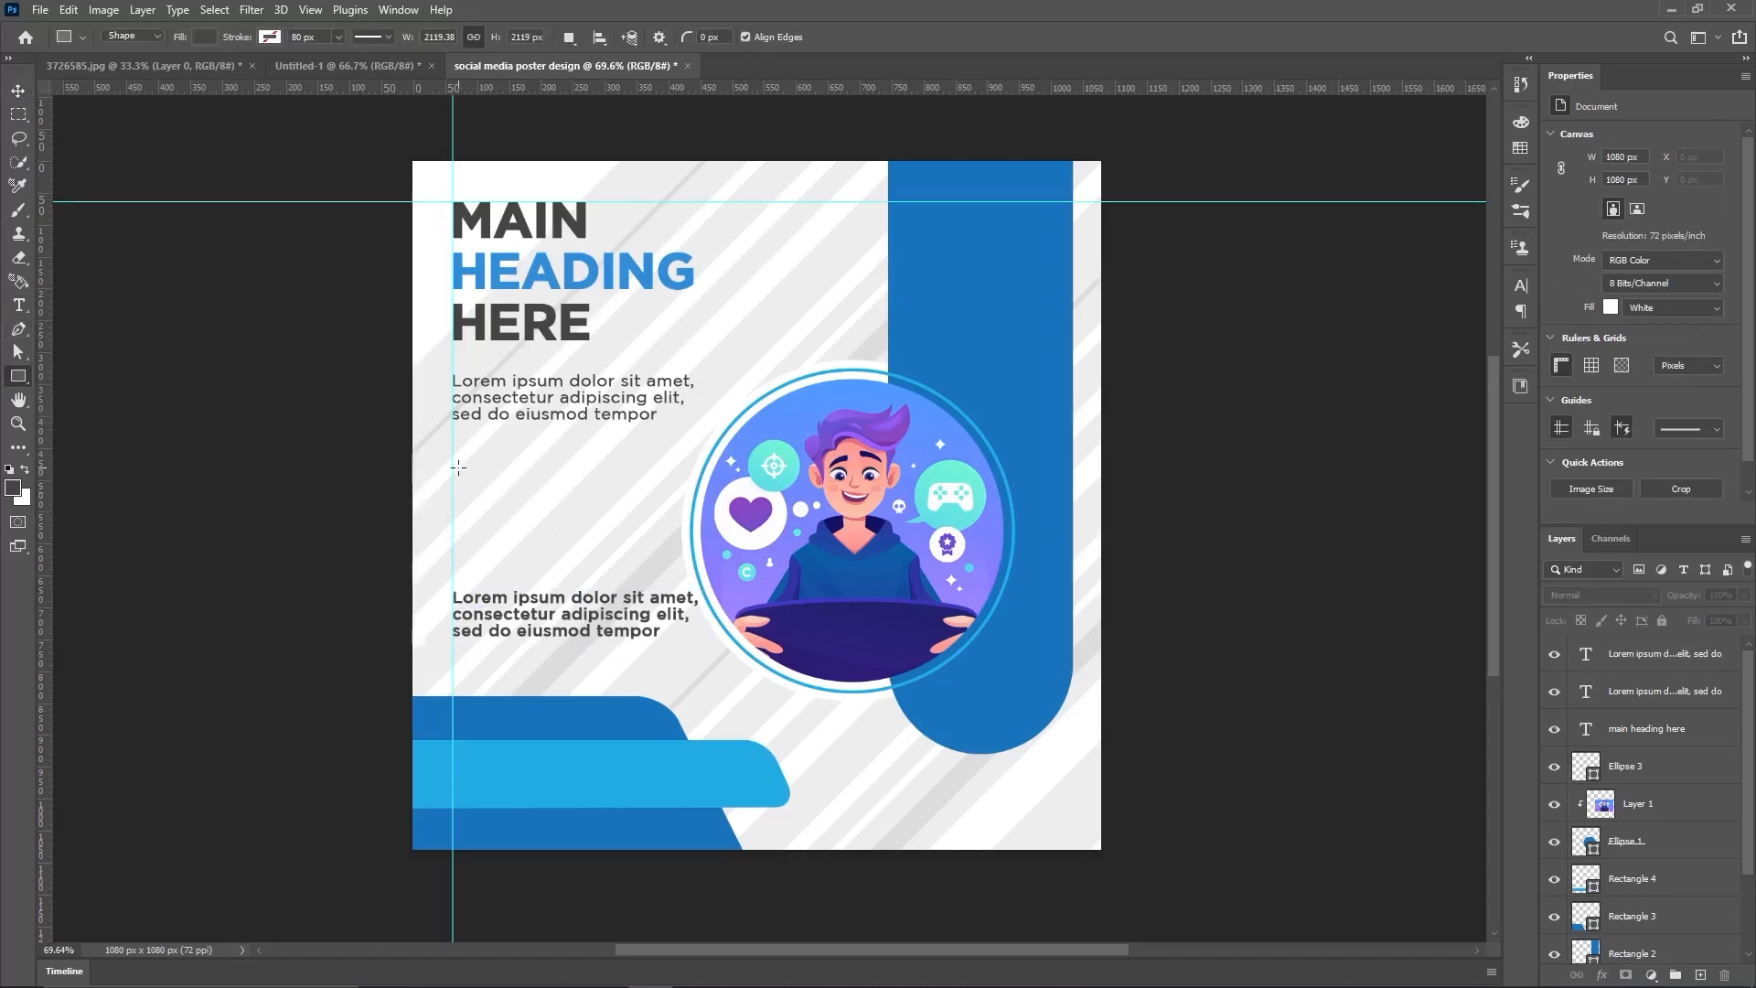
click(532, 520)
text(325)
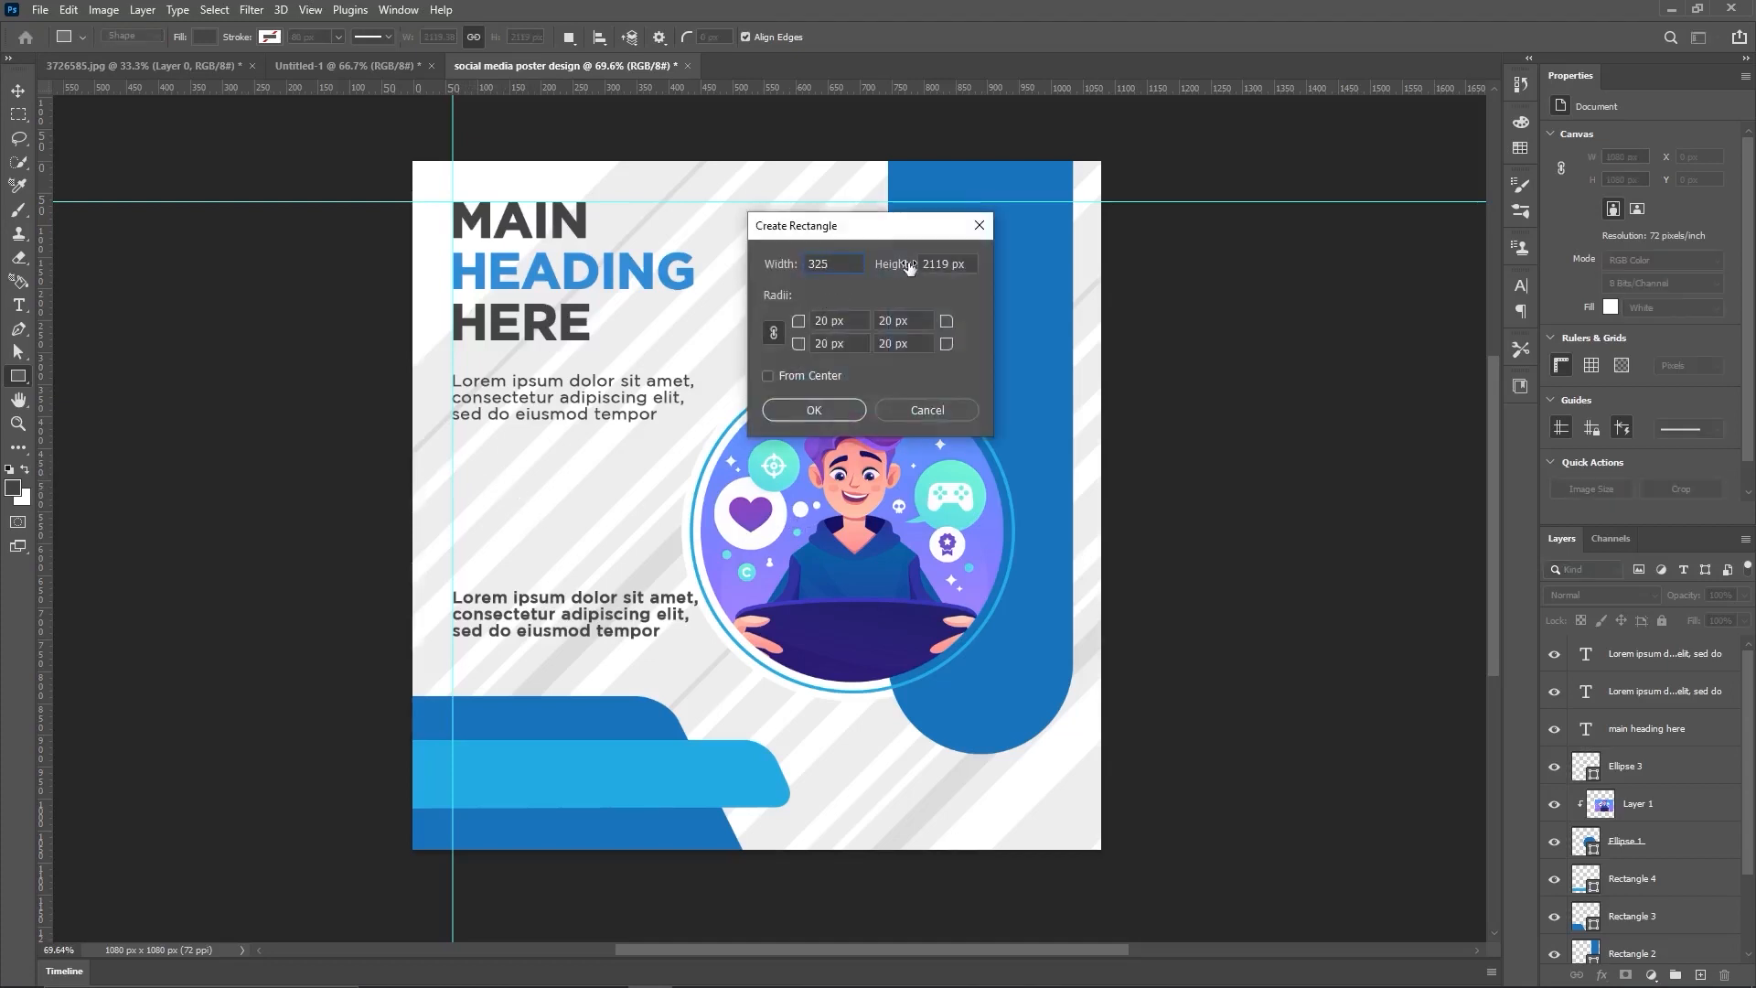
key(Tab)
text(76)
key(Tab)
text(0)
click(827, 409)
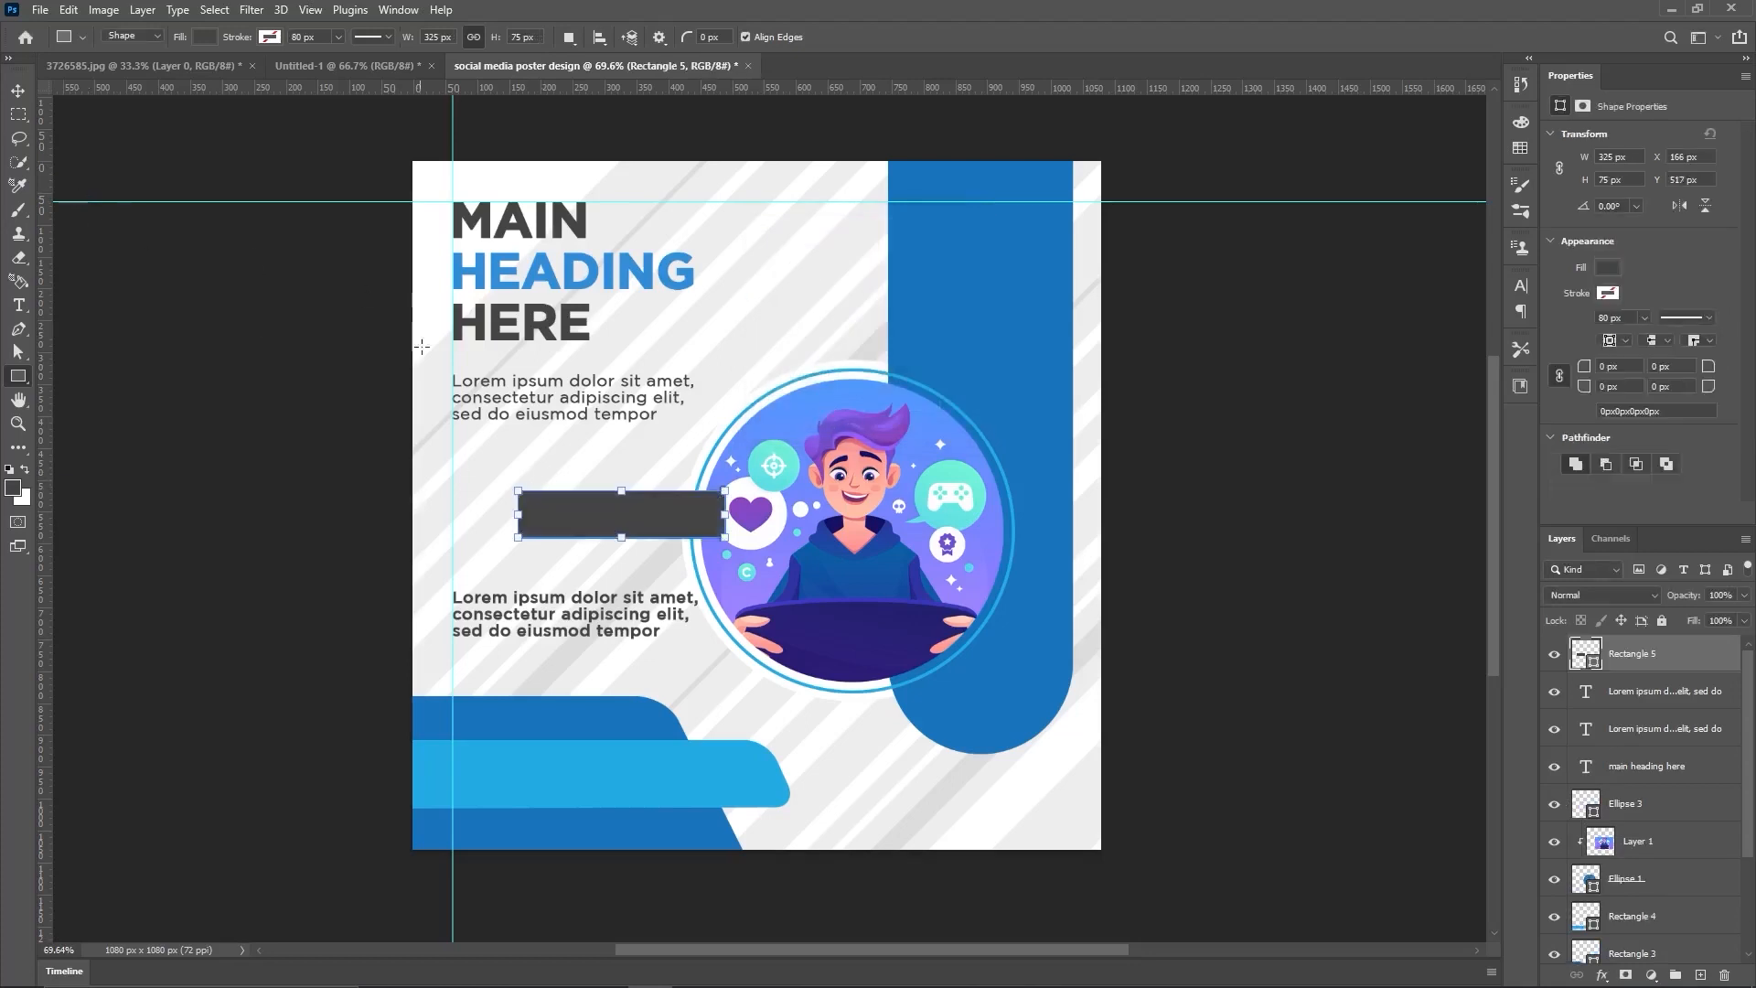
Step: Fill the new rectangle with the light blue sampled from the middle band at the poster's lower edge
click(199, 42)
click(317, 72)
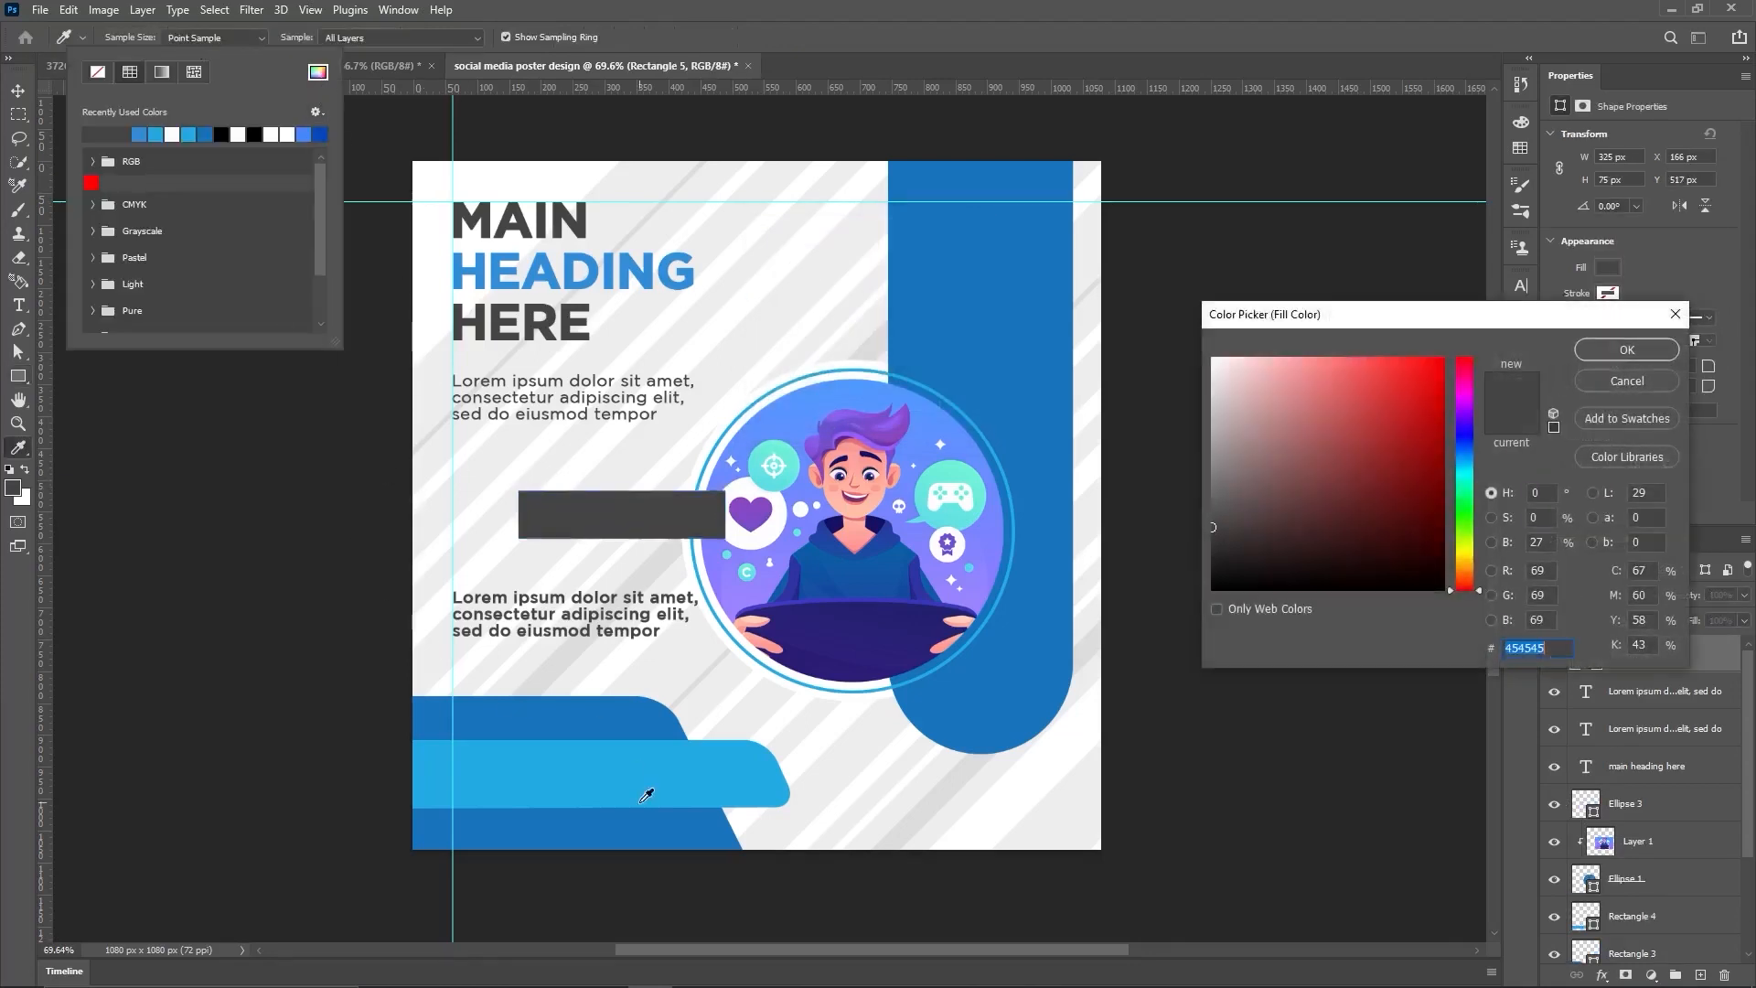
click(645, 794)
click(1624, 351)
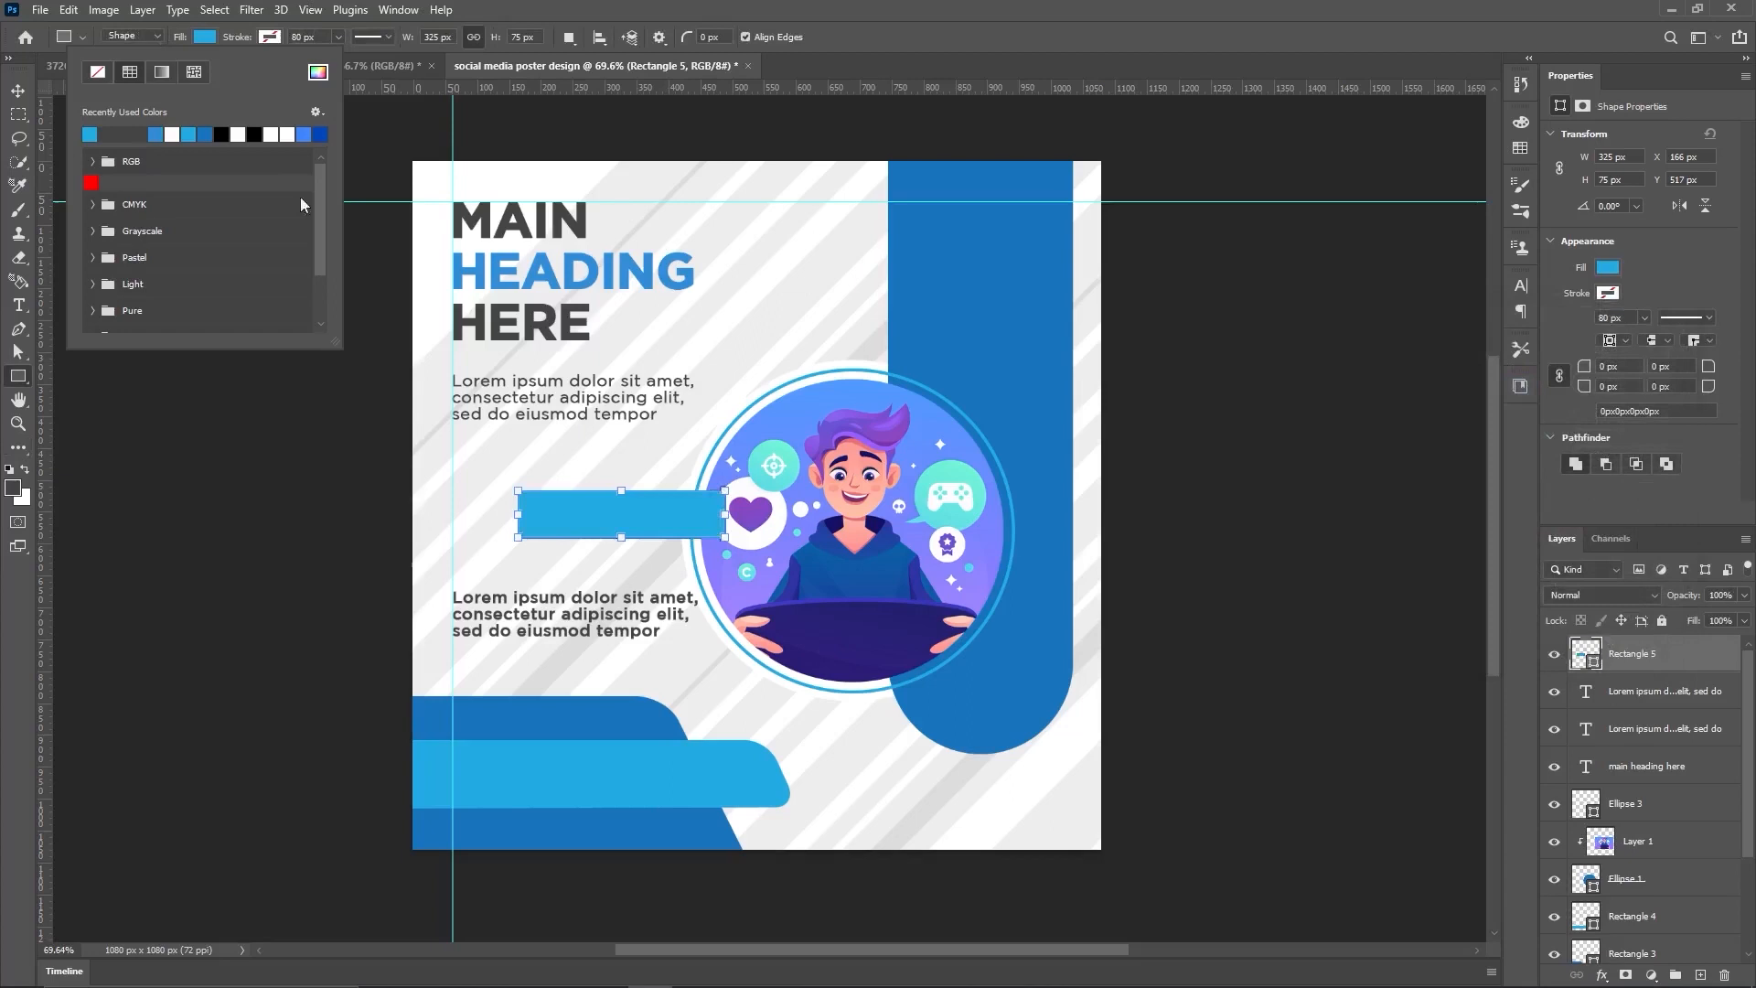
click(197, 41)
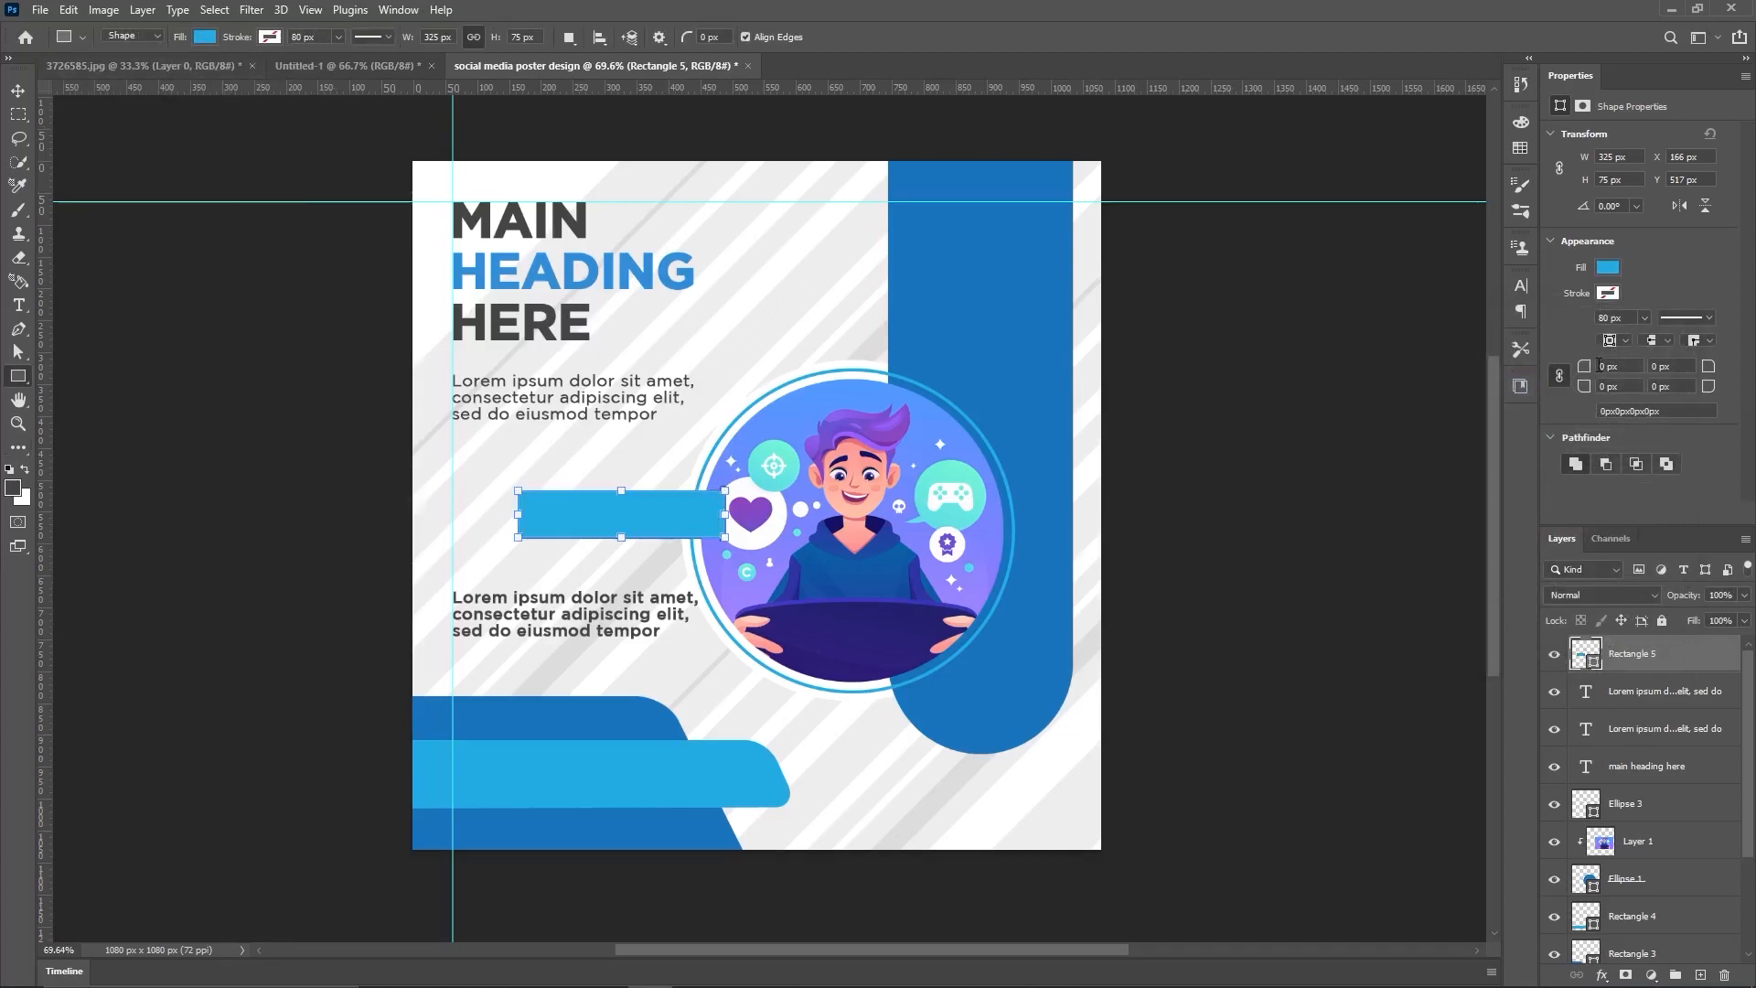
Step: Round the rectangle's corners to 37.5 px and align the resulting pill with the vertical guide between the paragraphs
drag(1583, 370, 1681, 364)
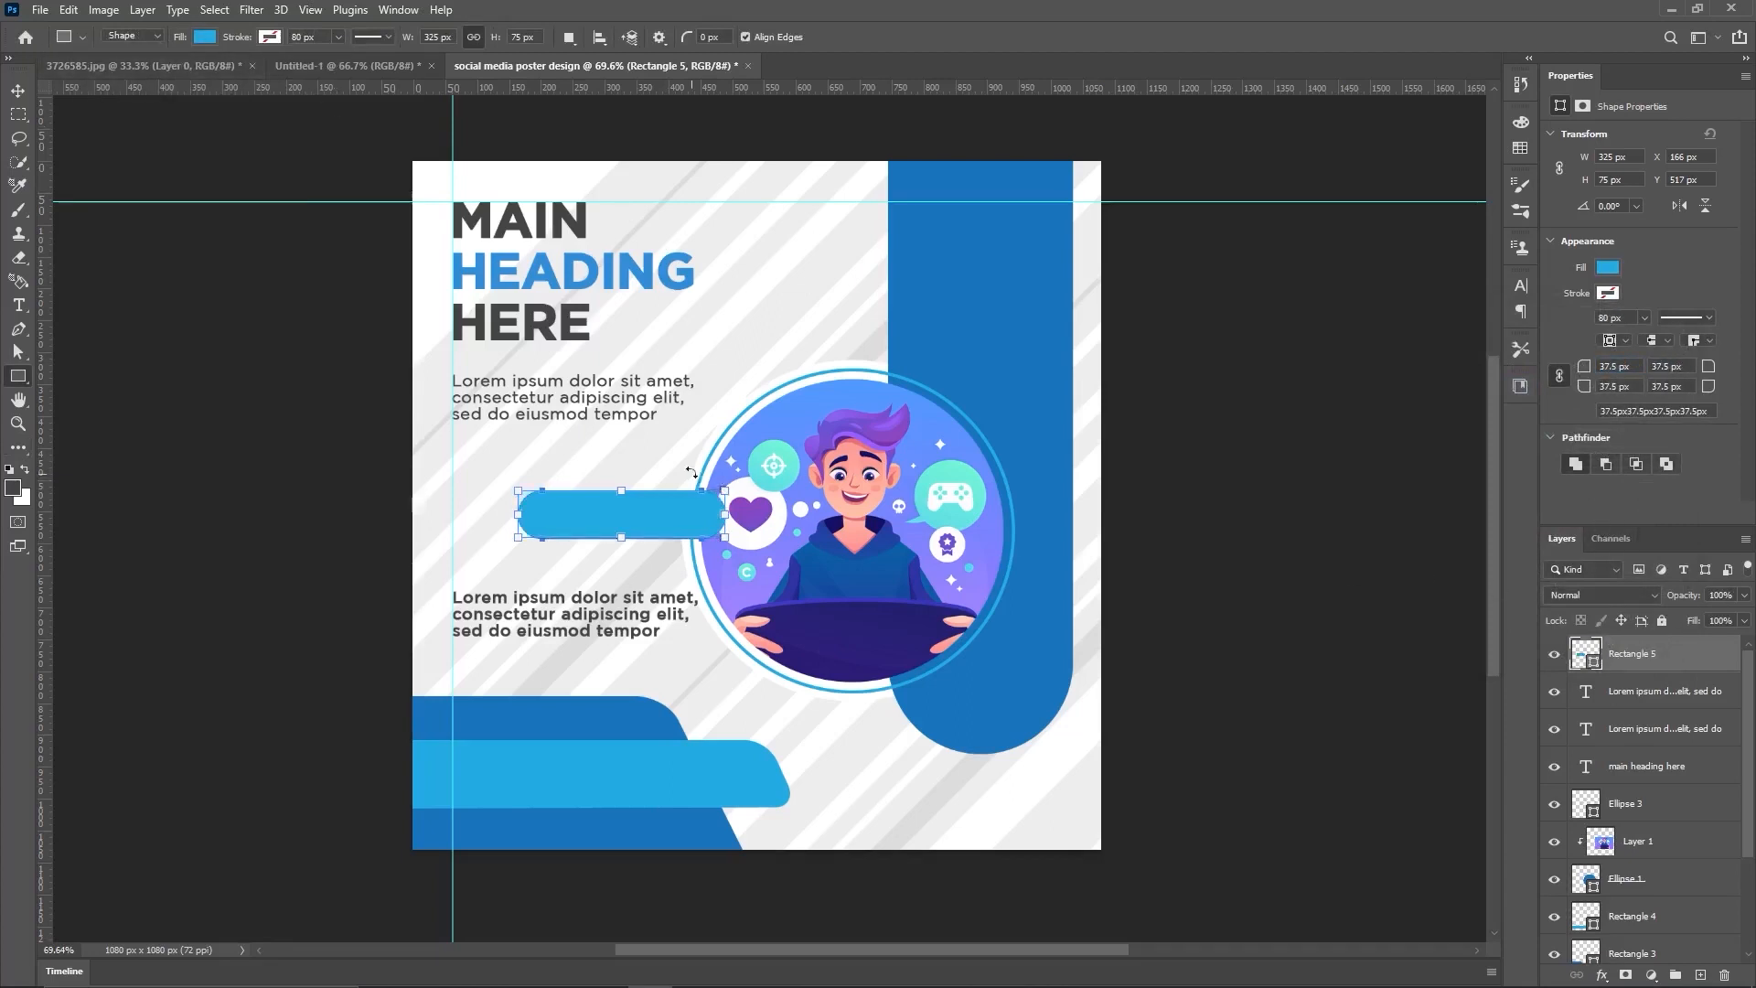
click(17, 91)
drag(601, 510, 652, 540)
Step: Draw a circle about 72 px in diameter and move it onto the pill's right end
click(299, 511)
key(shift+u)
click(13, 90)
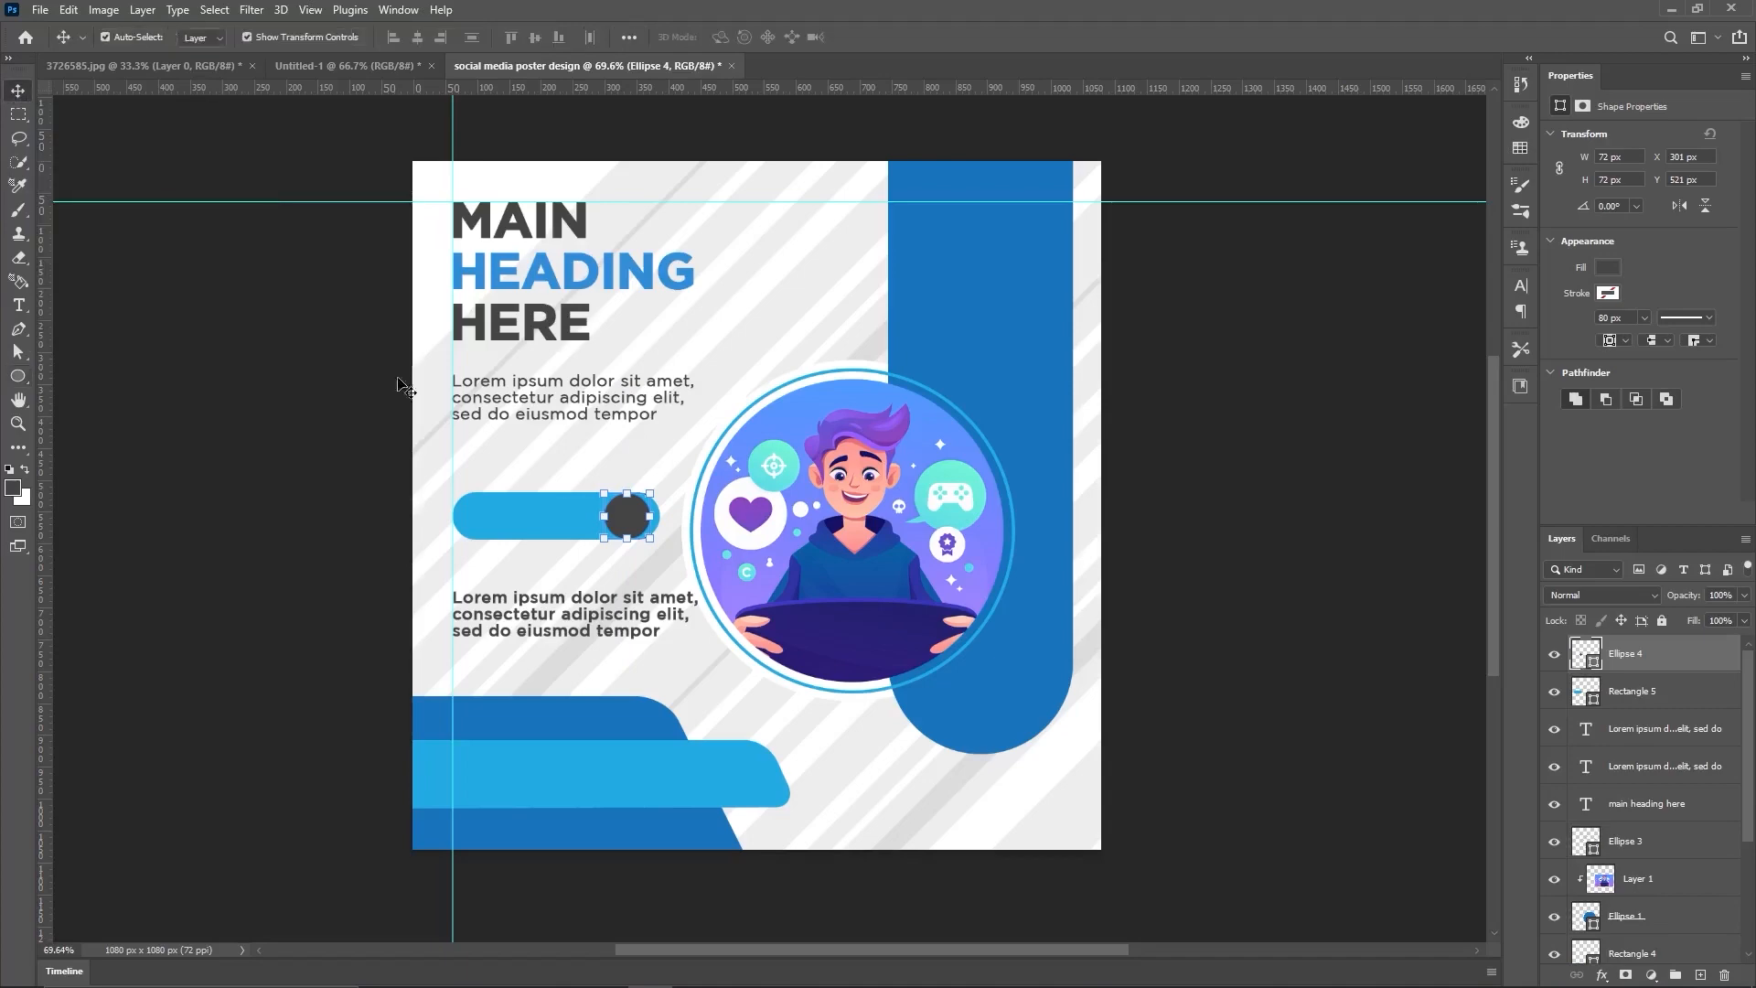
drag(632, 517, 641, 517)
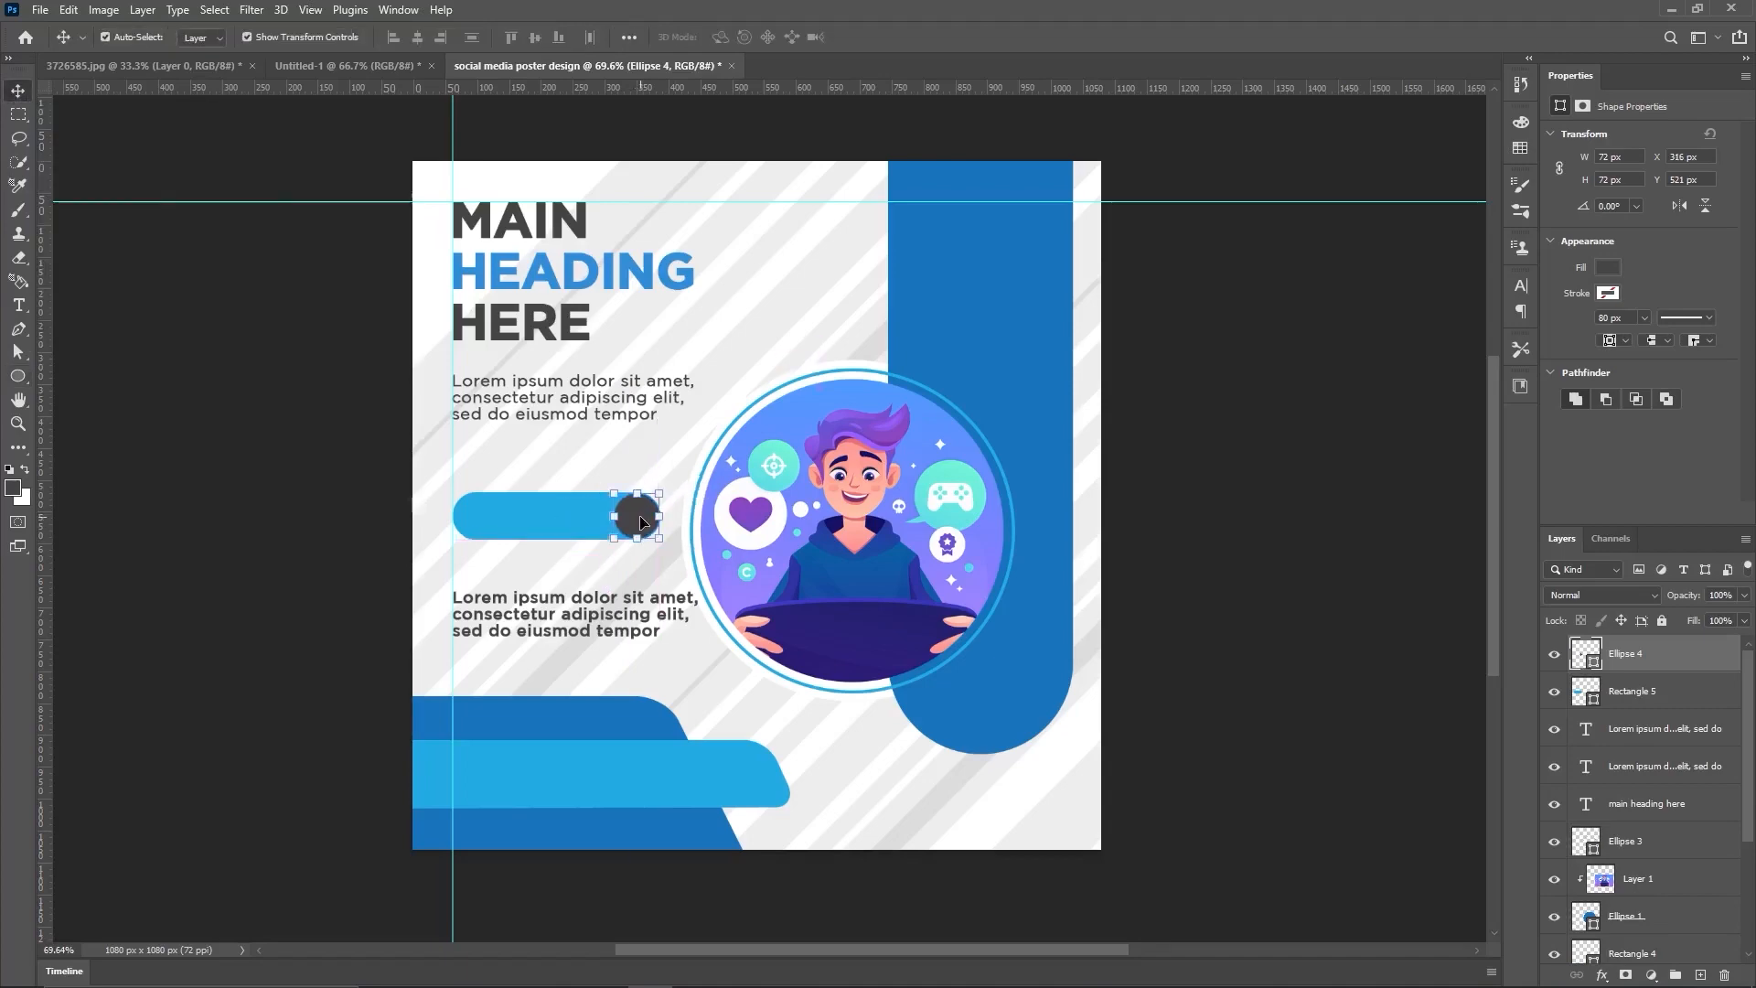
Step: Enlarge the circle to about 74 px so it fits the pill's rounded right end, and fine-tune its position
scroll(641, 519, up, 3)
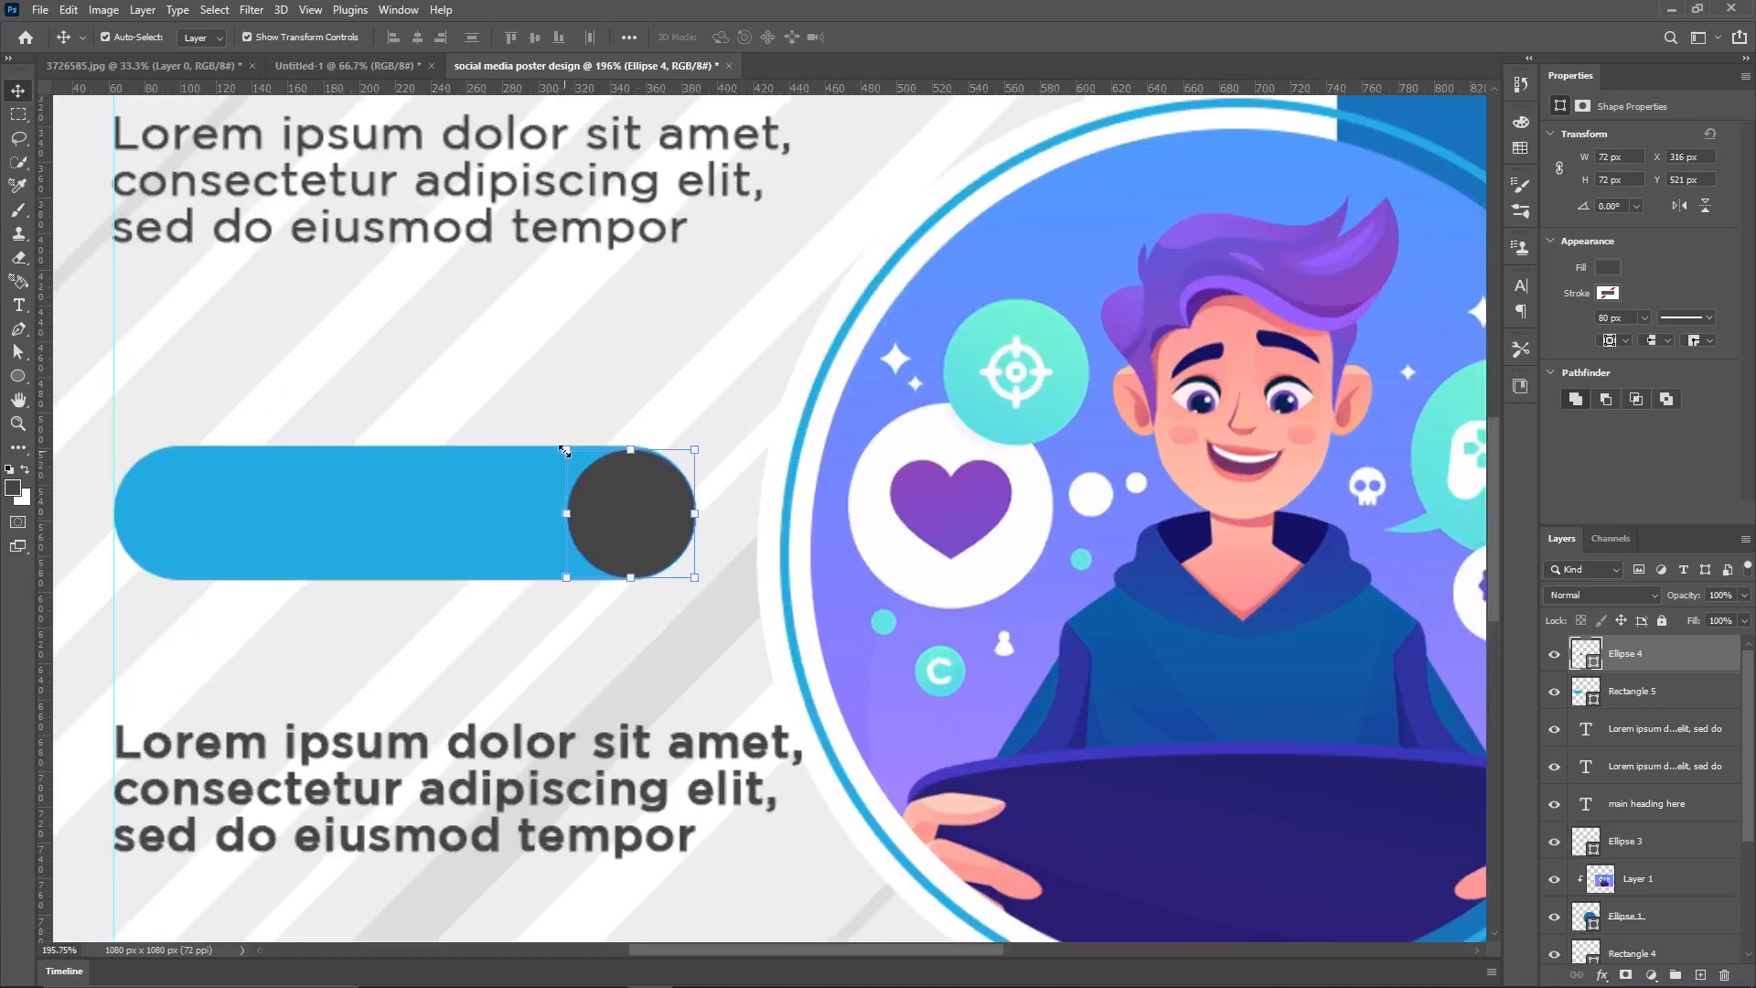
drag(564, 450, 561, 446)
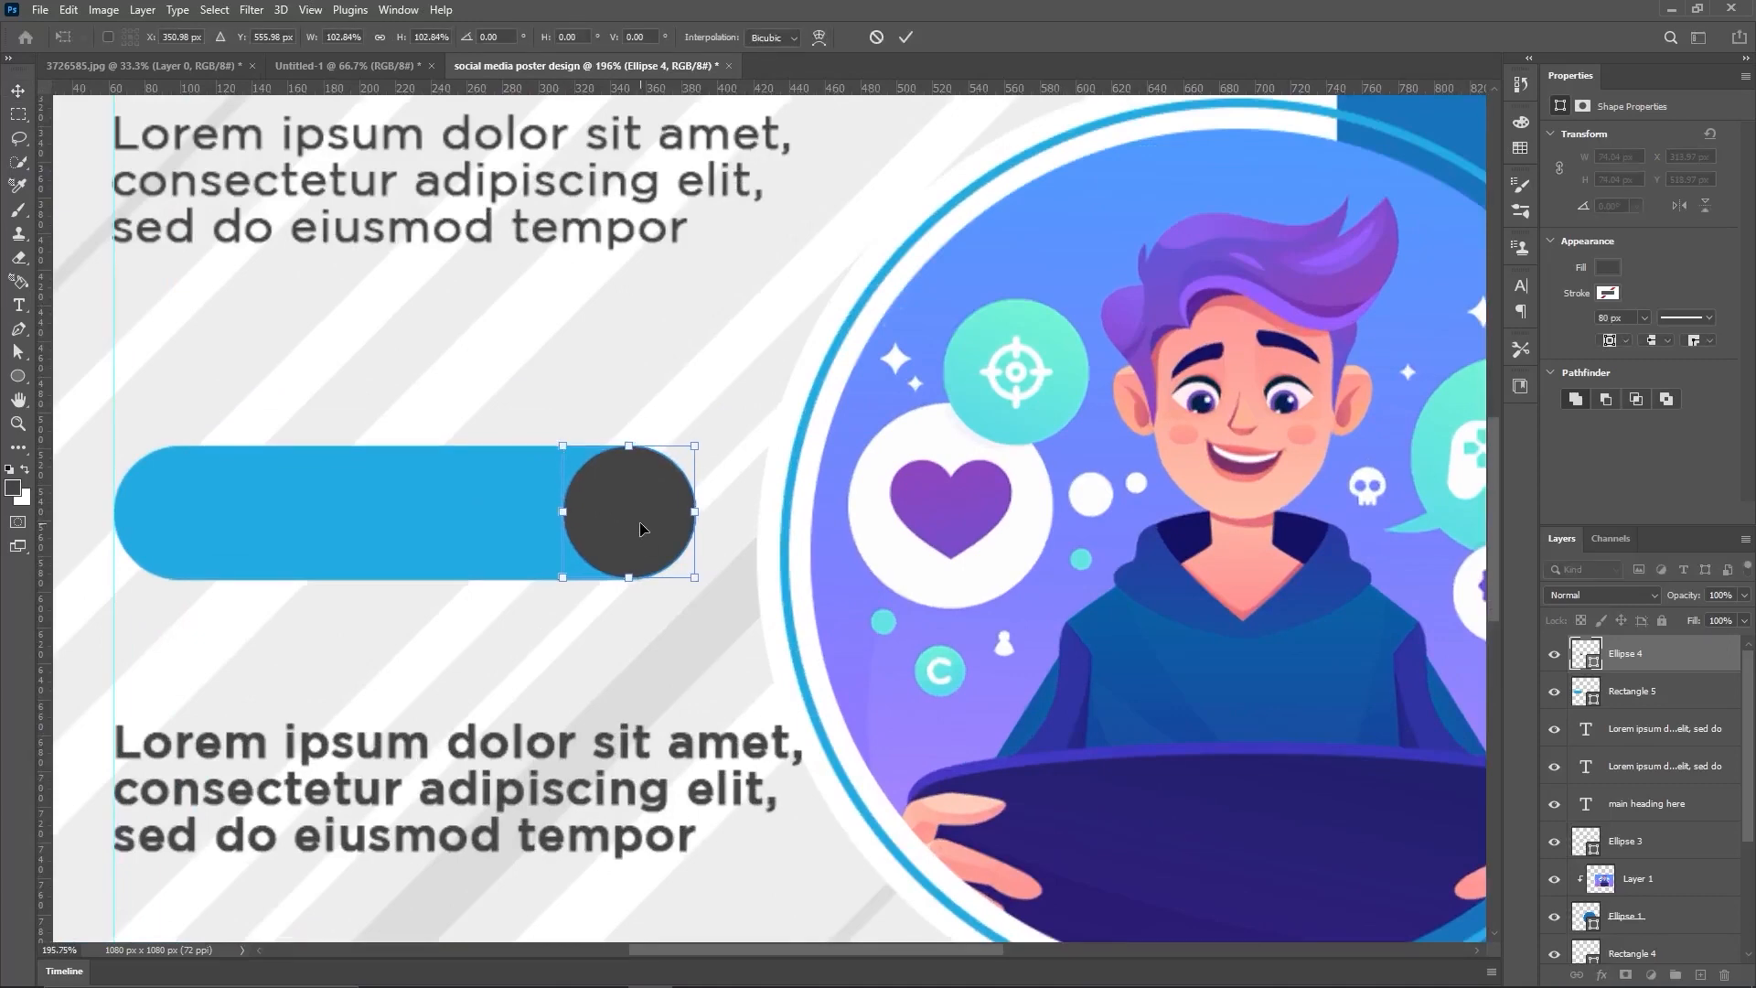
key(Left)
key(Left)
key(Left)
key(Right)
key(Right)
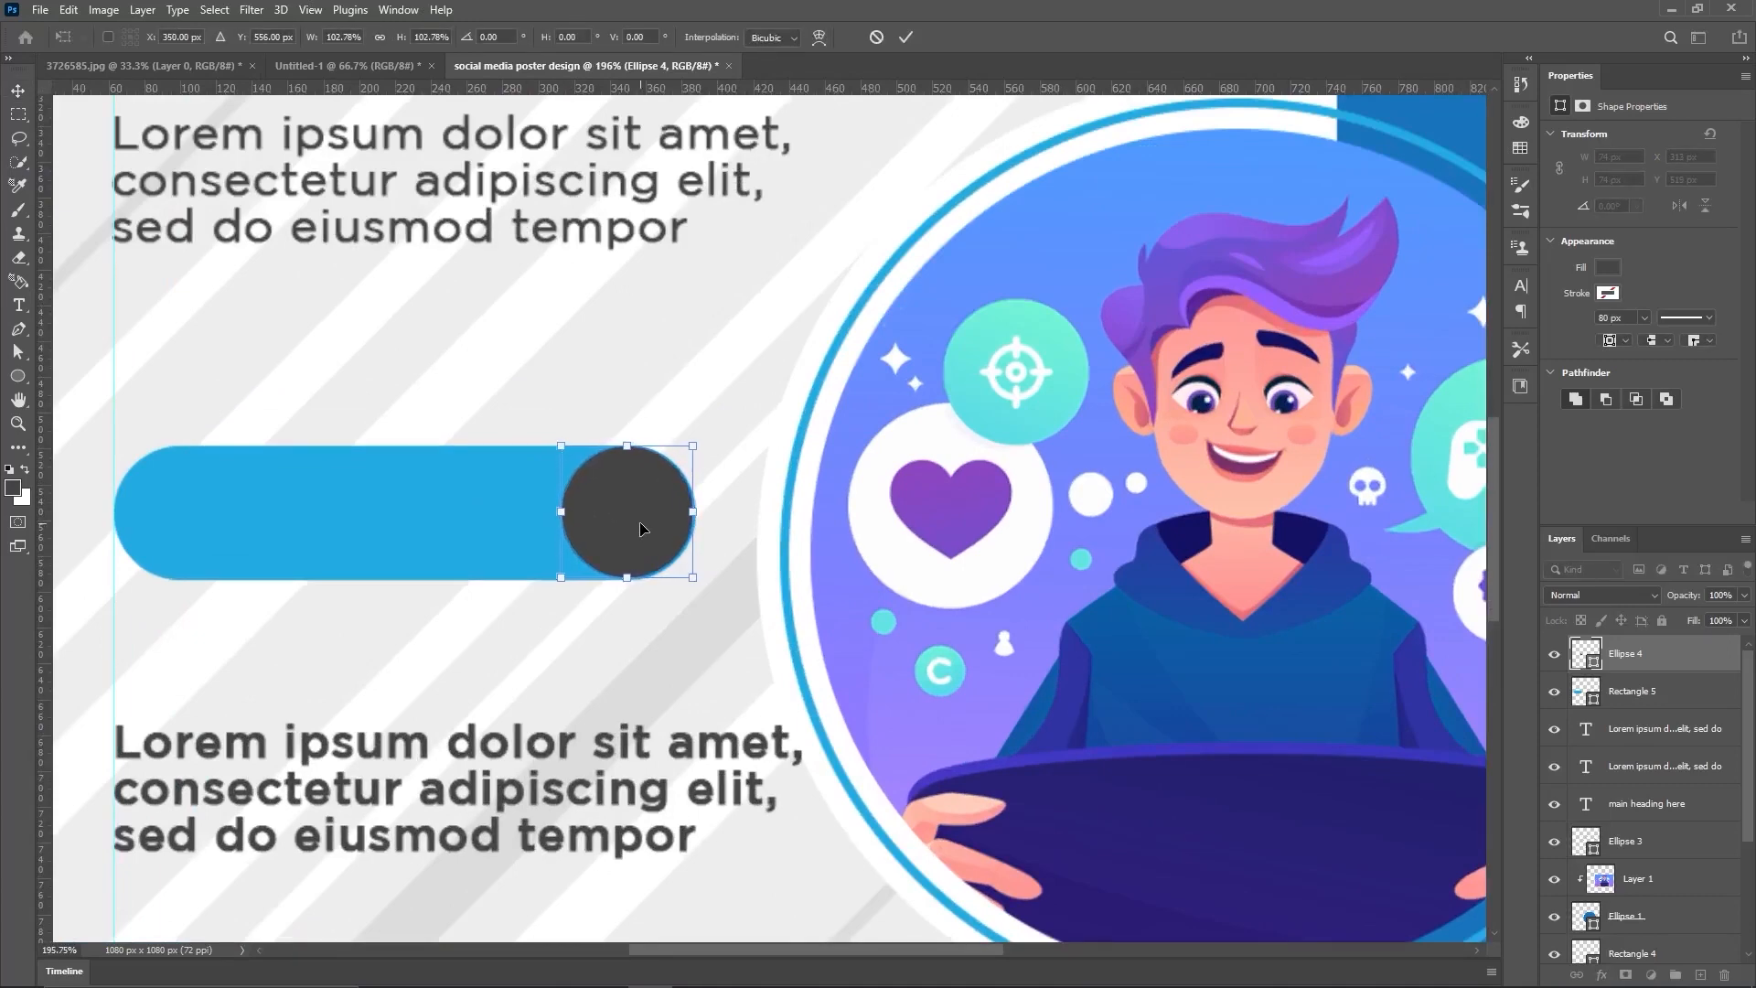
key(Right)
click(902, 44)
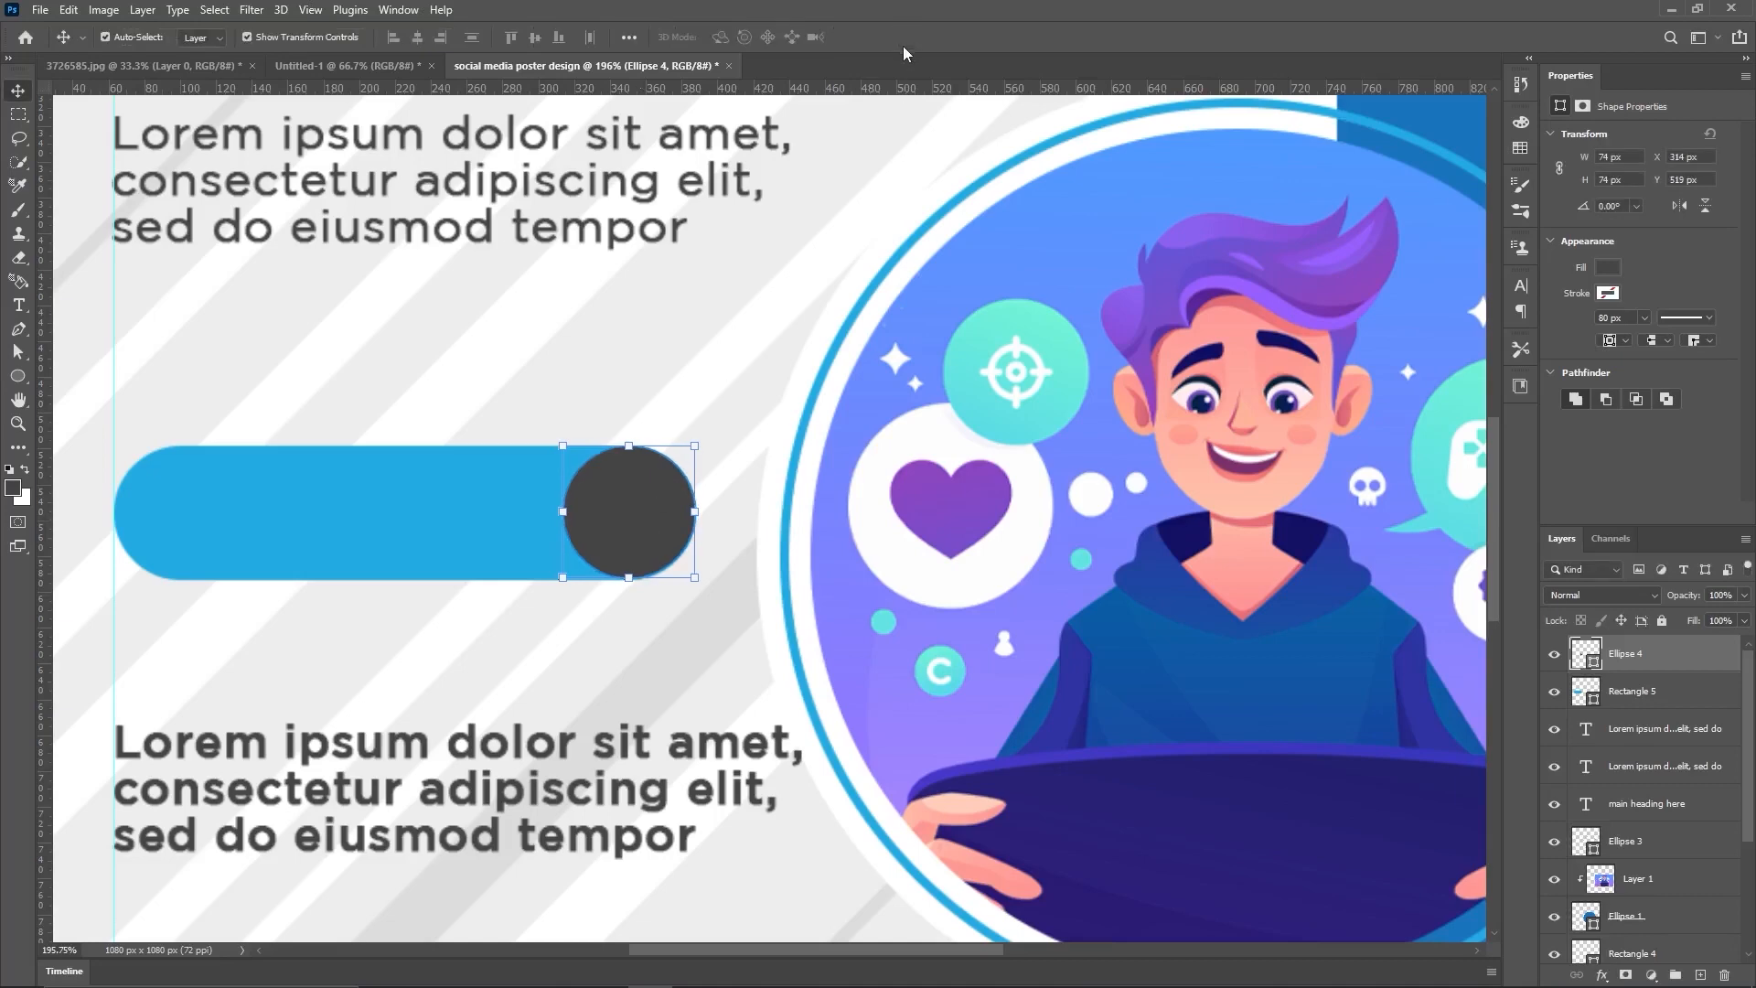
scroll(348, 394, down, 3)
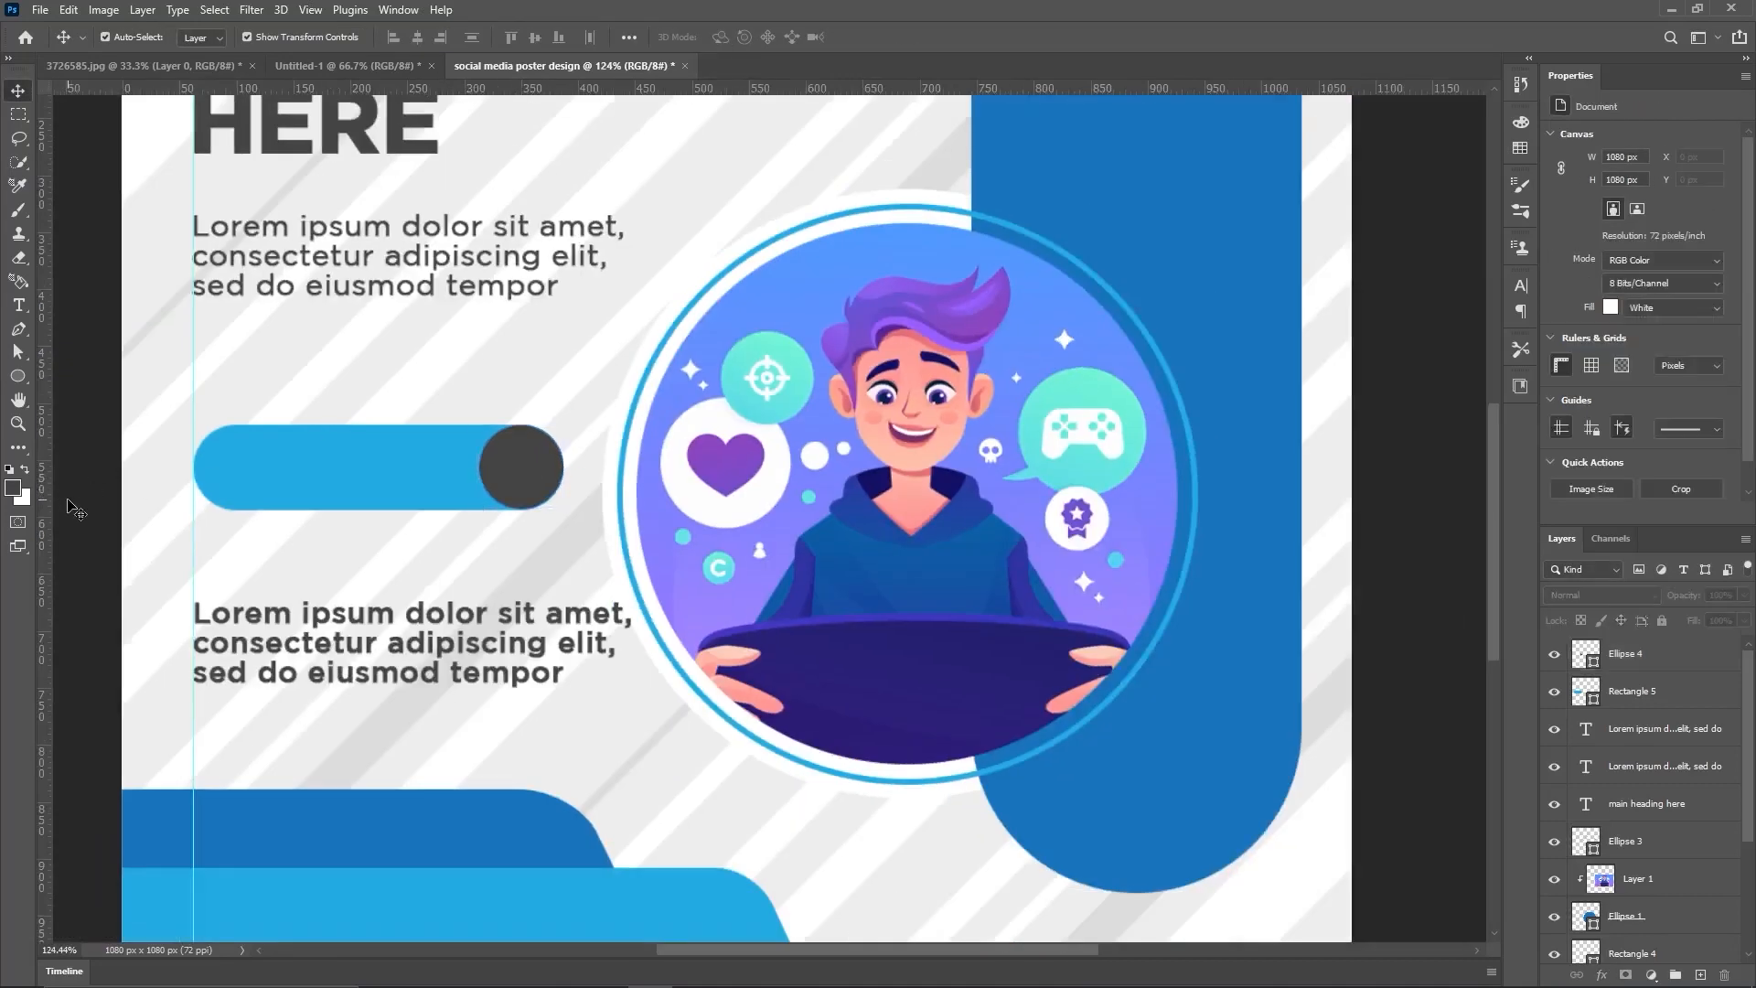
Step: Fill the circle with the dark blue 1874bd sampled from the tall rounded shape, then deselect it
click(17, 376)
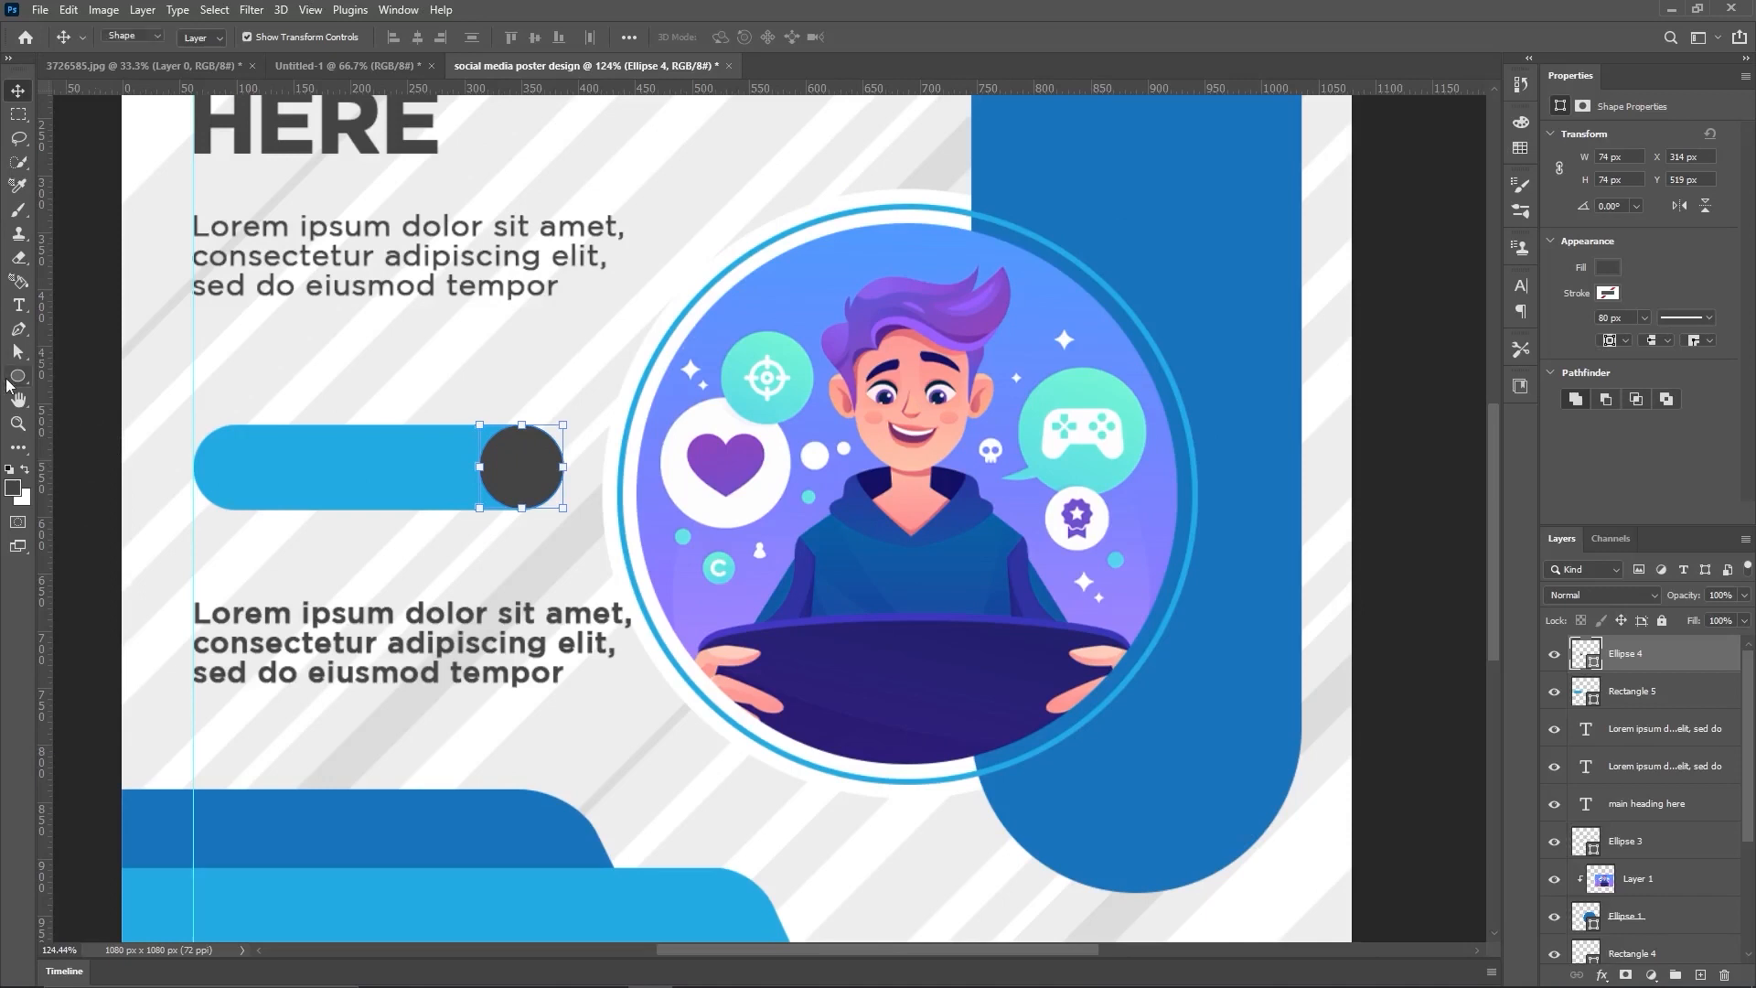
click(204, 37)
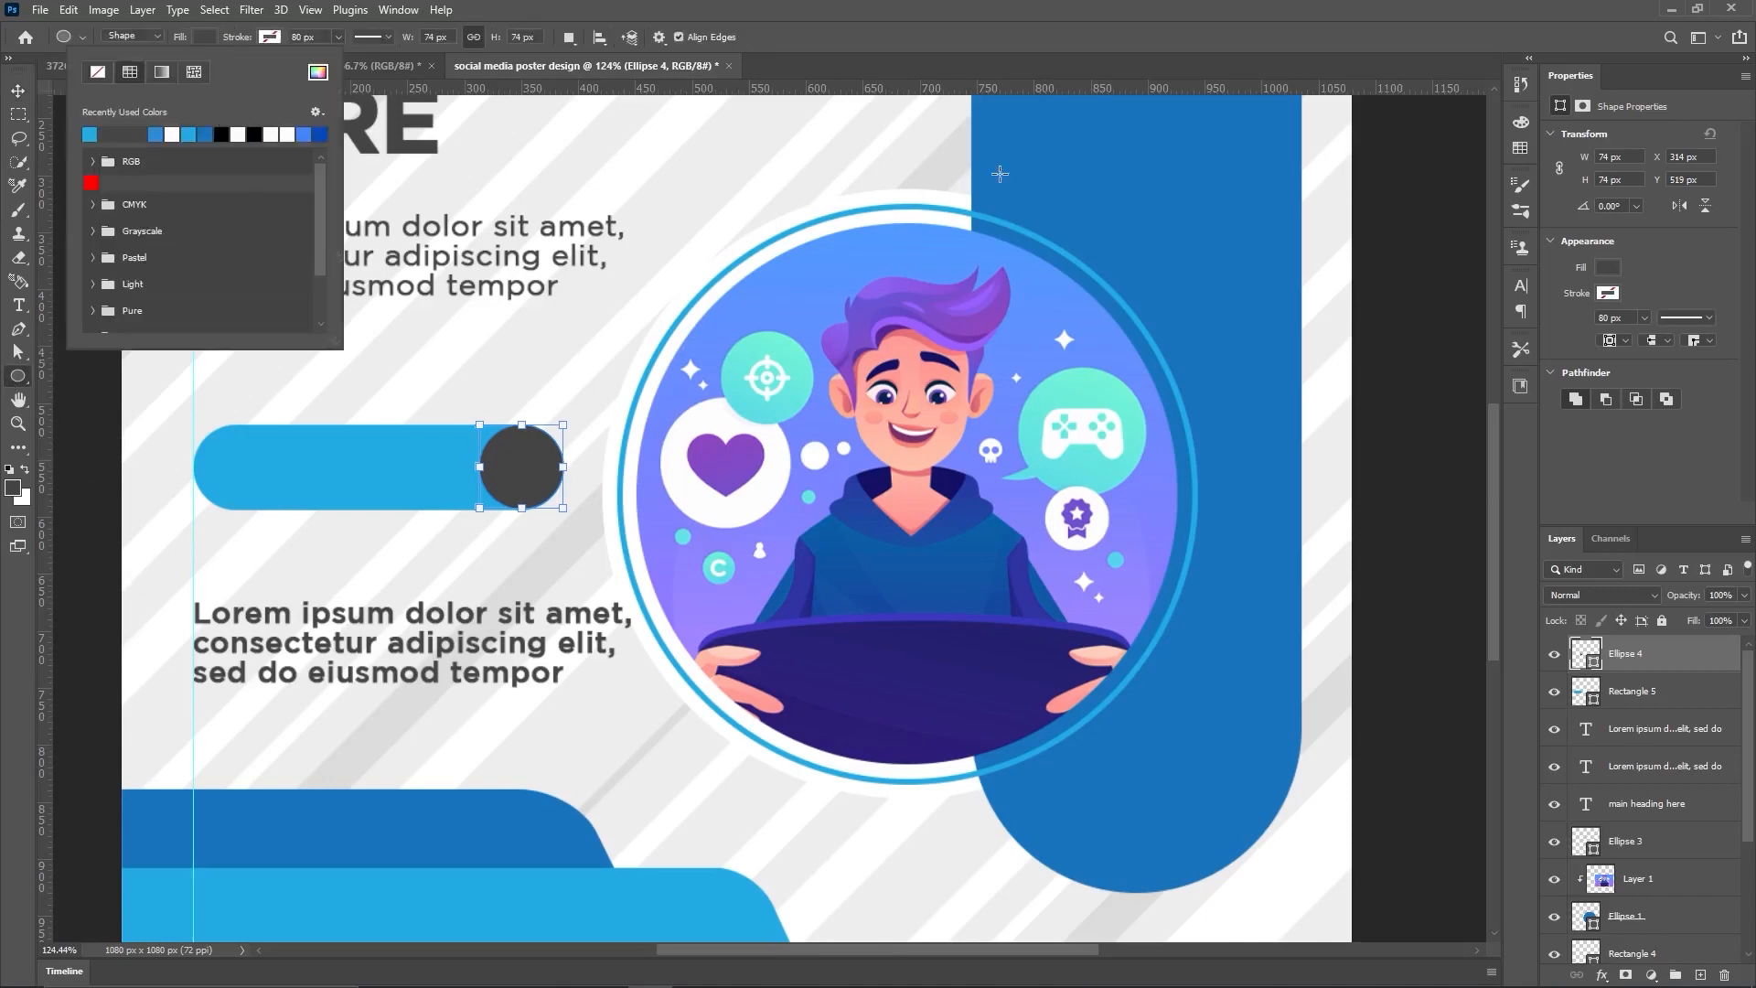
click(319, 72)
click(1224, 219)
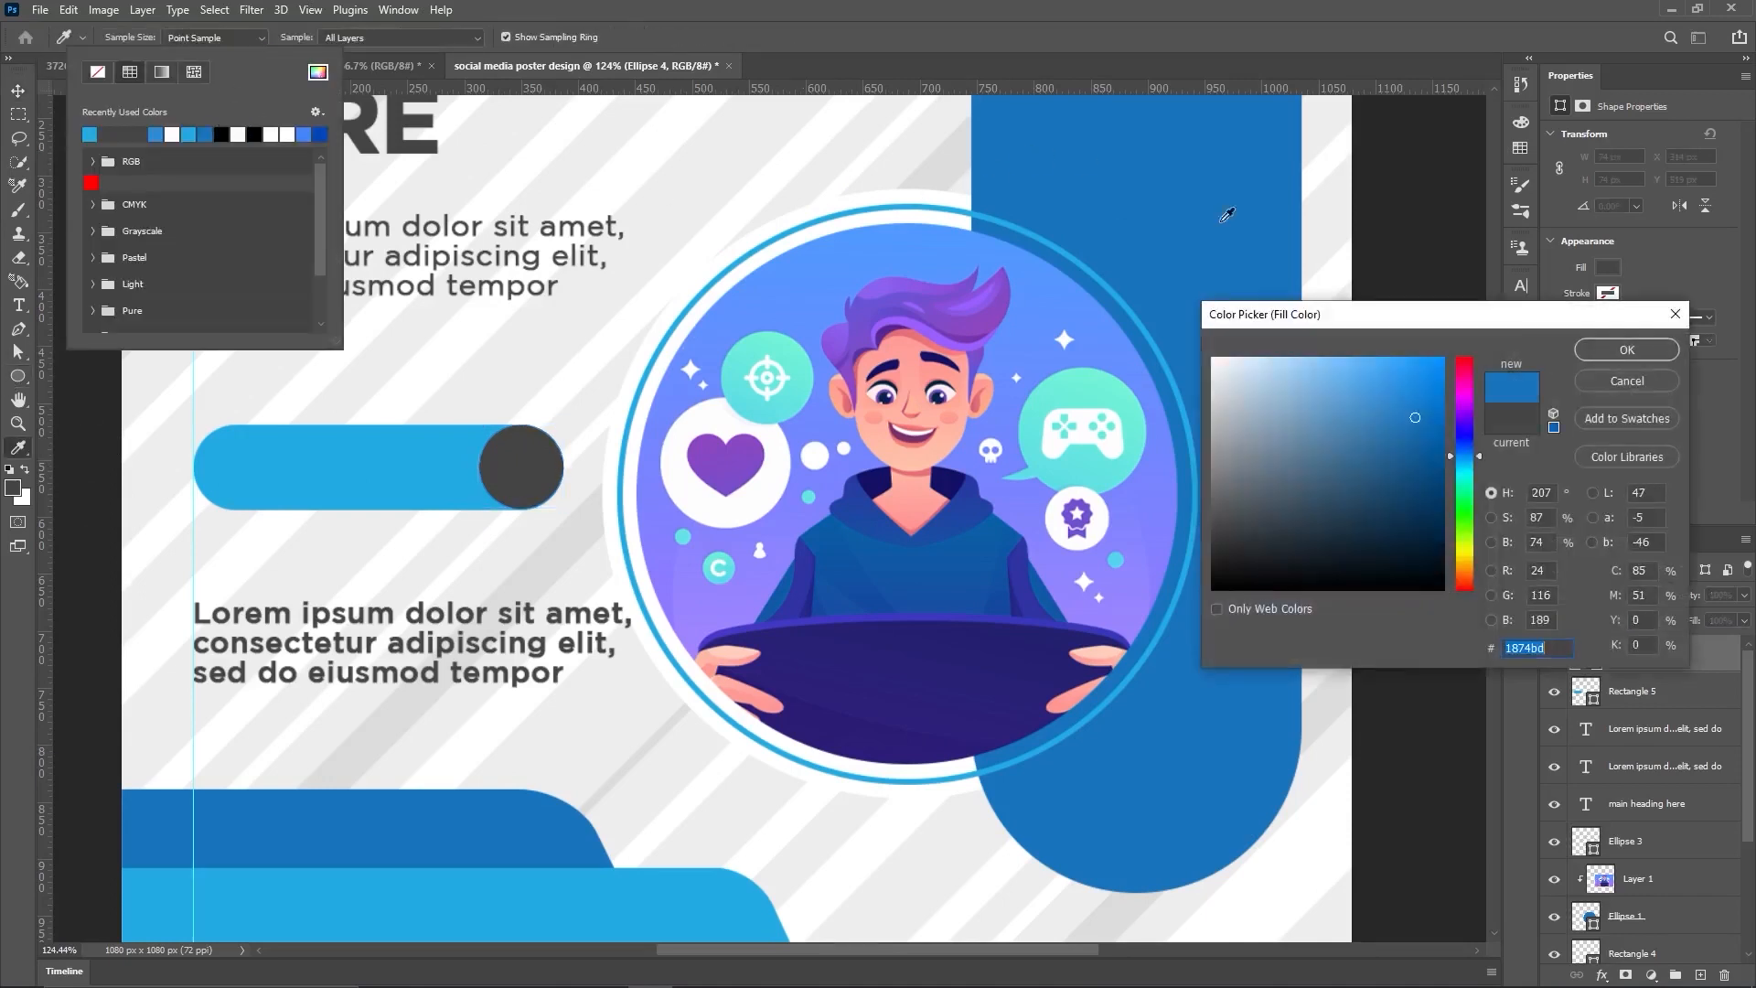
click(1627, 351)
click(19, 92)
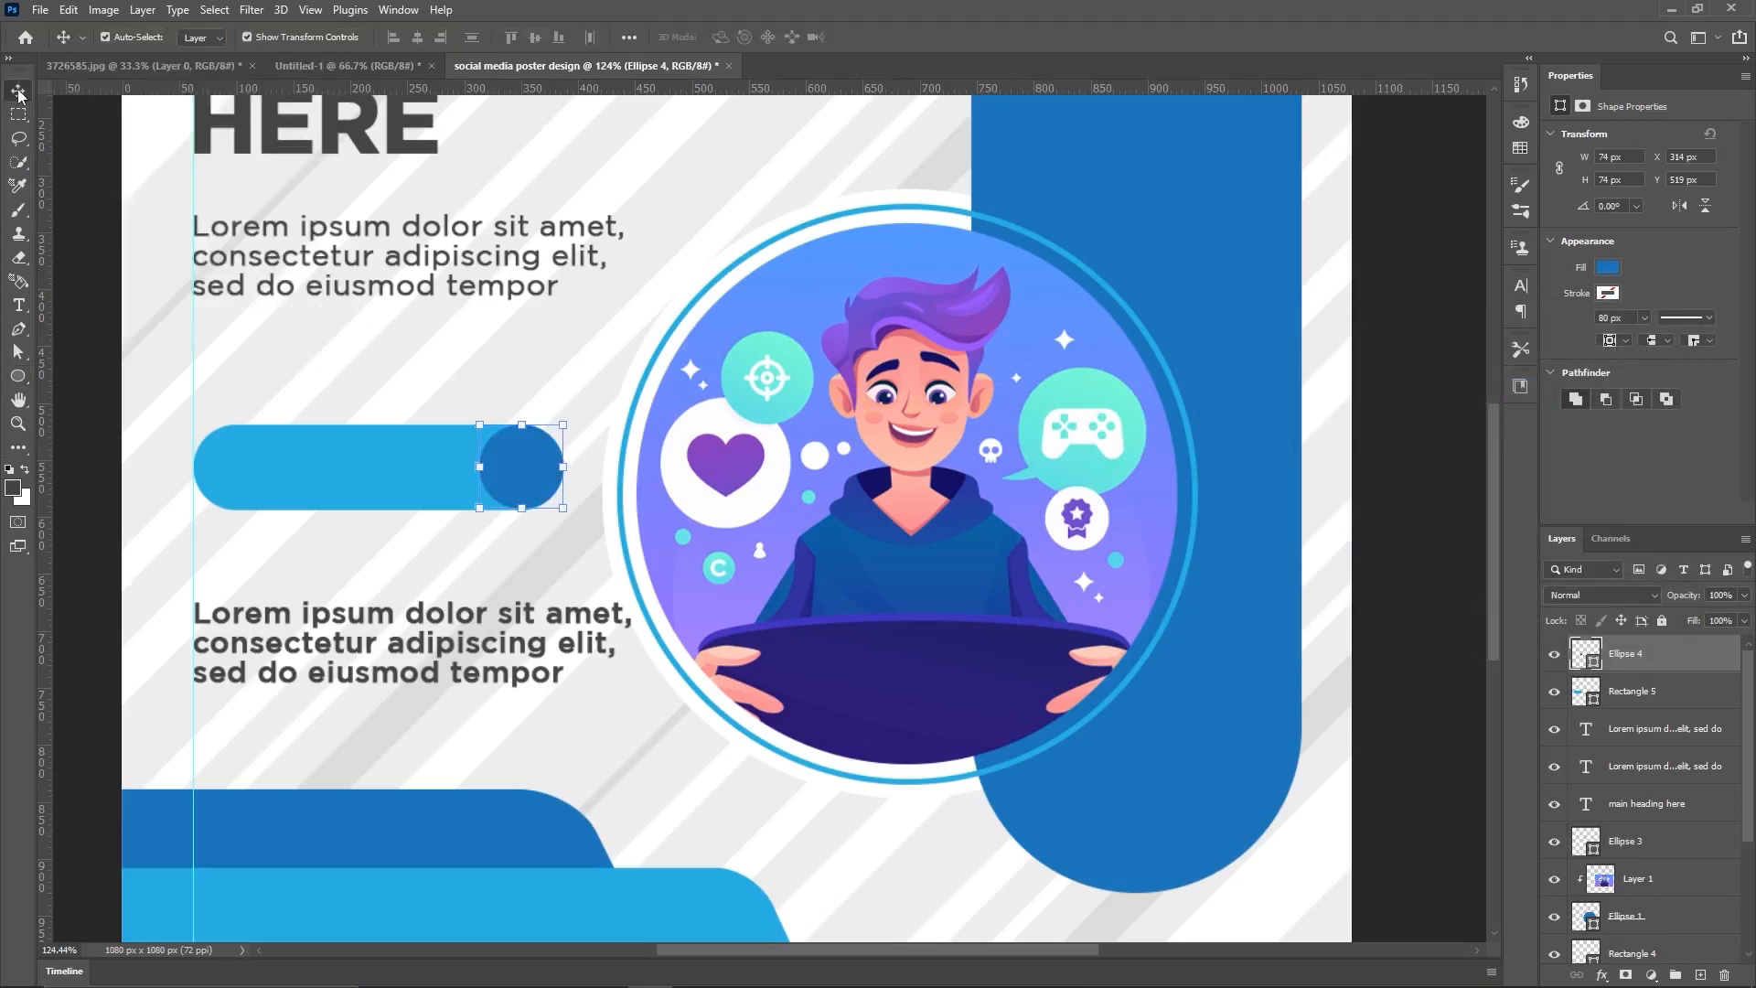
scroll(376, 321, down, 3)
scroll(380, 376, up, 3)
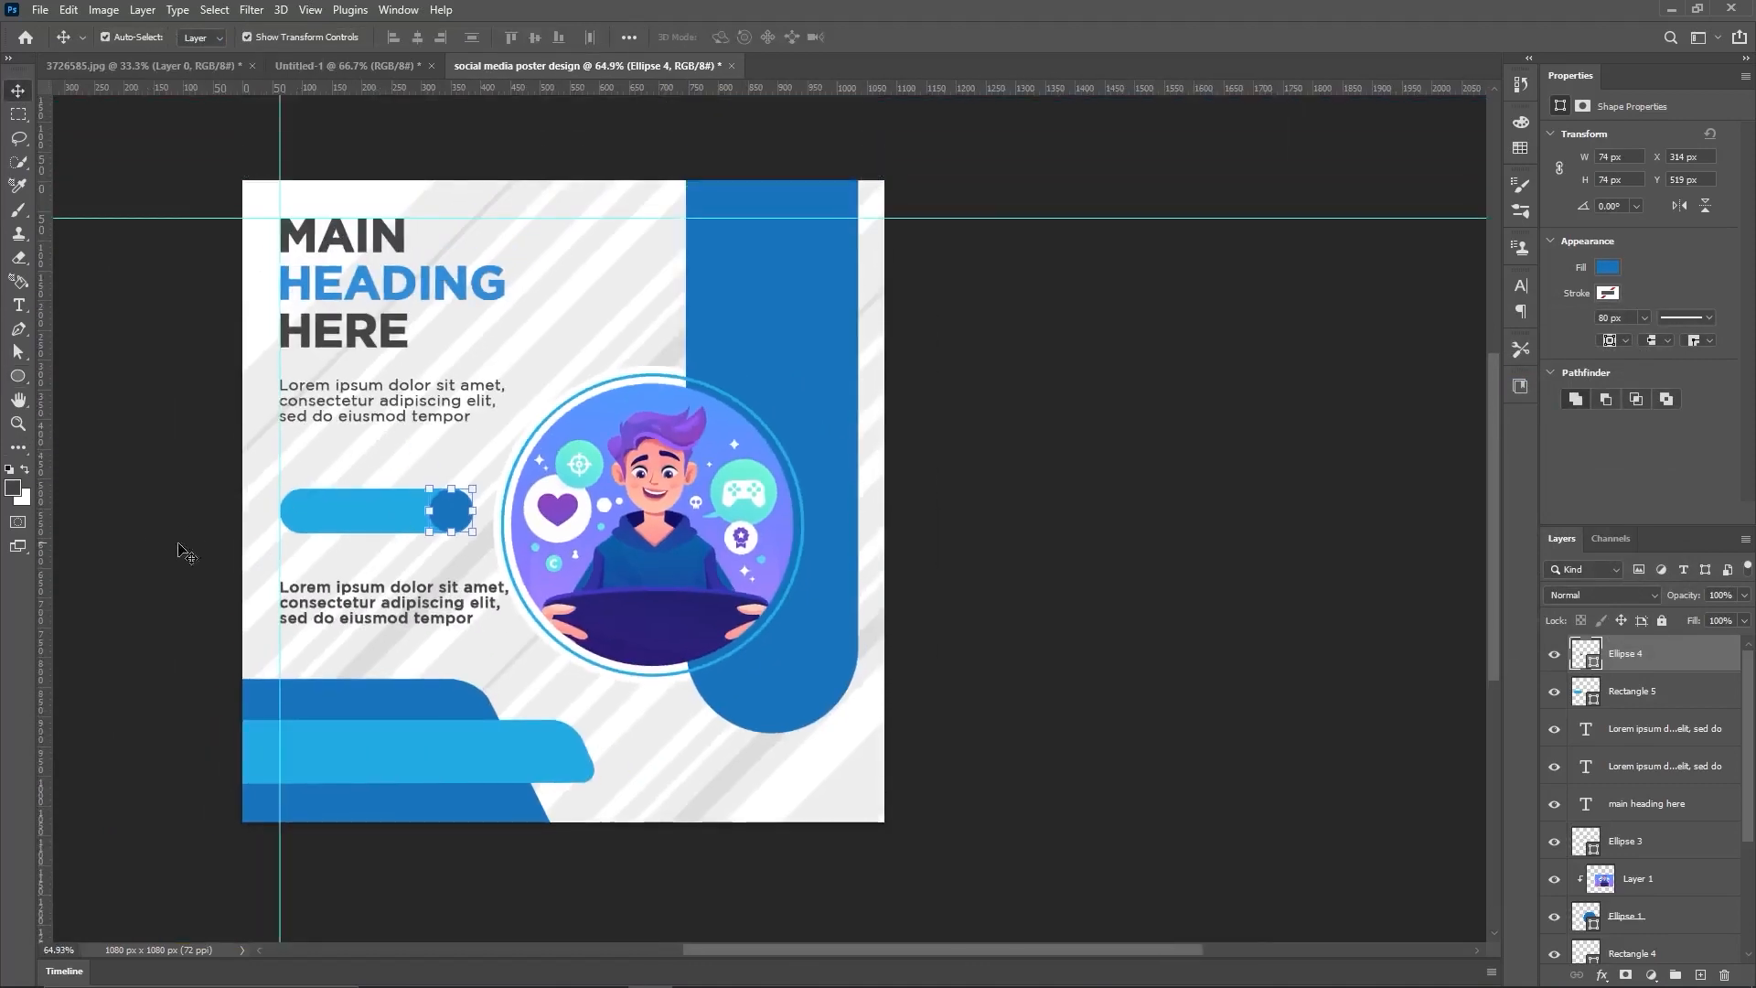
click(180, 553)
Step: Set up the Polygon tool to draw shapes with 3 sides
click(28, 382)
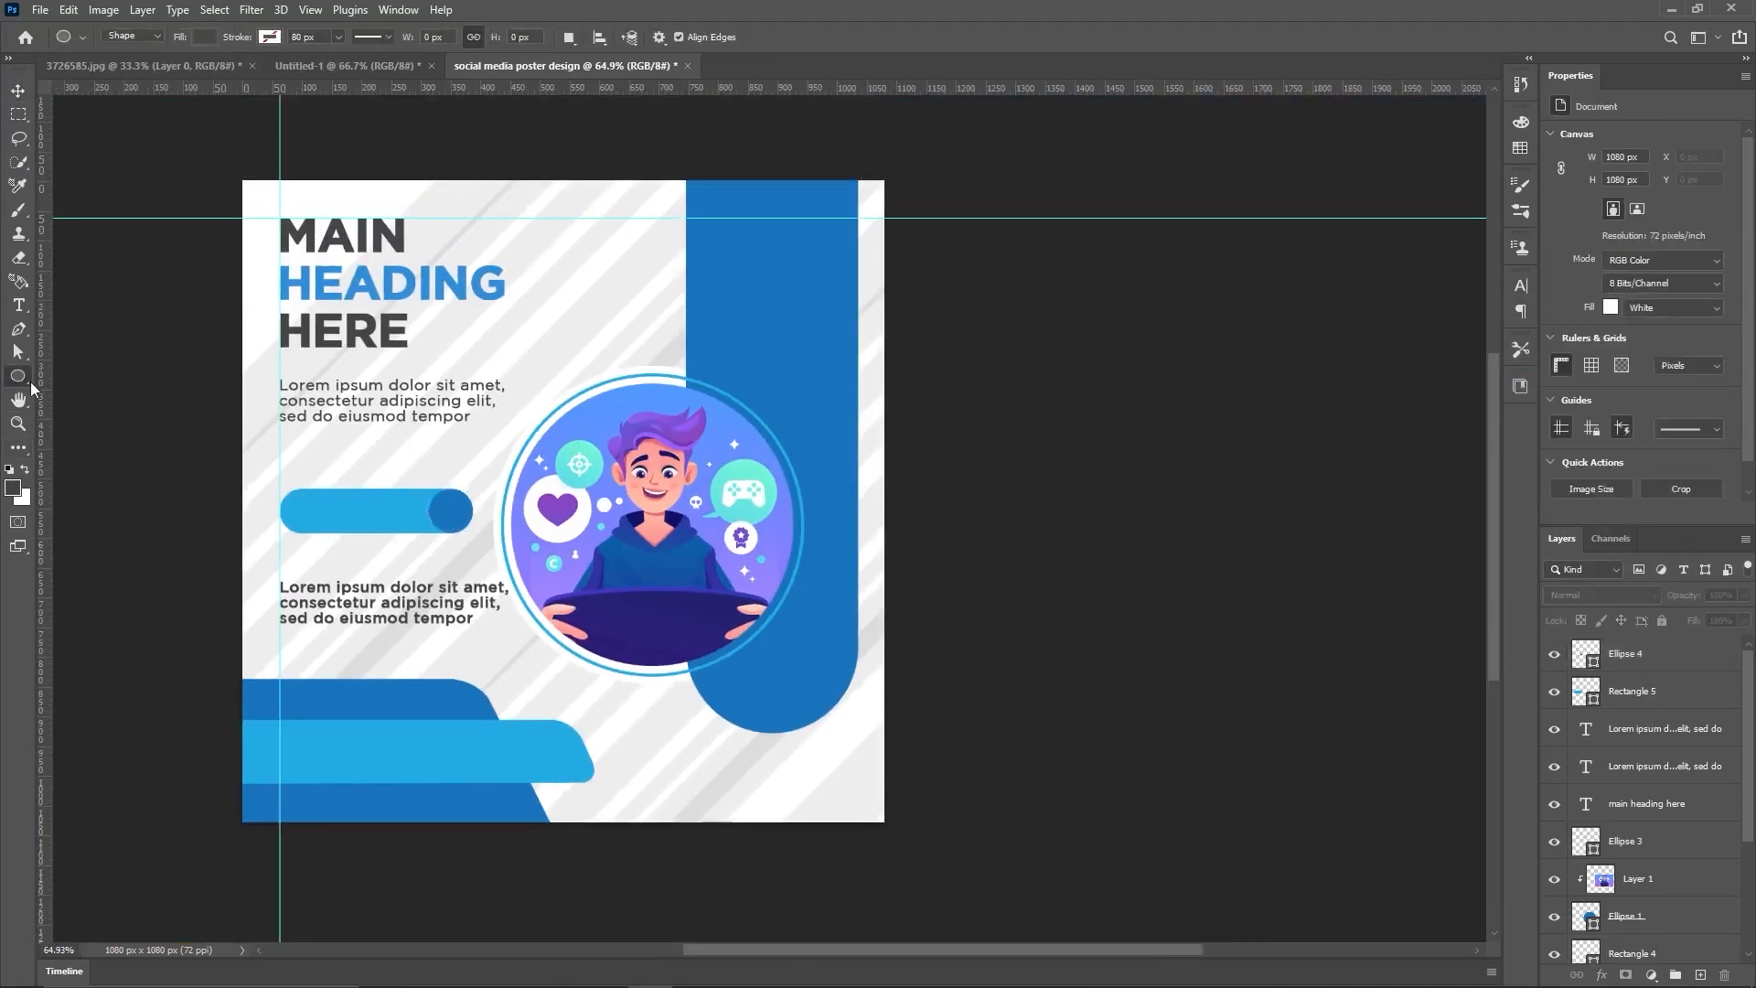
right_click(30, 384)
click(92, 412)
drag(690, 40, 687, 44)
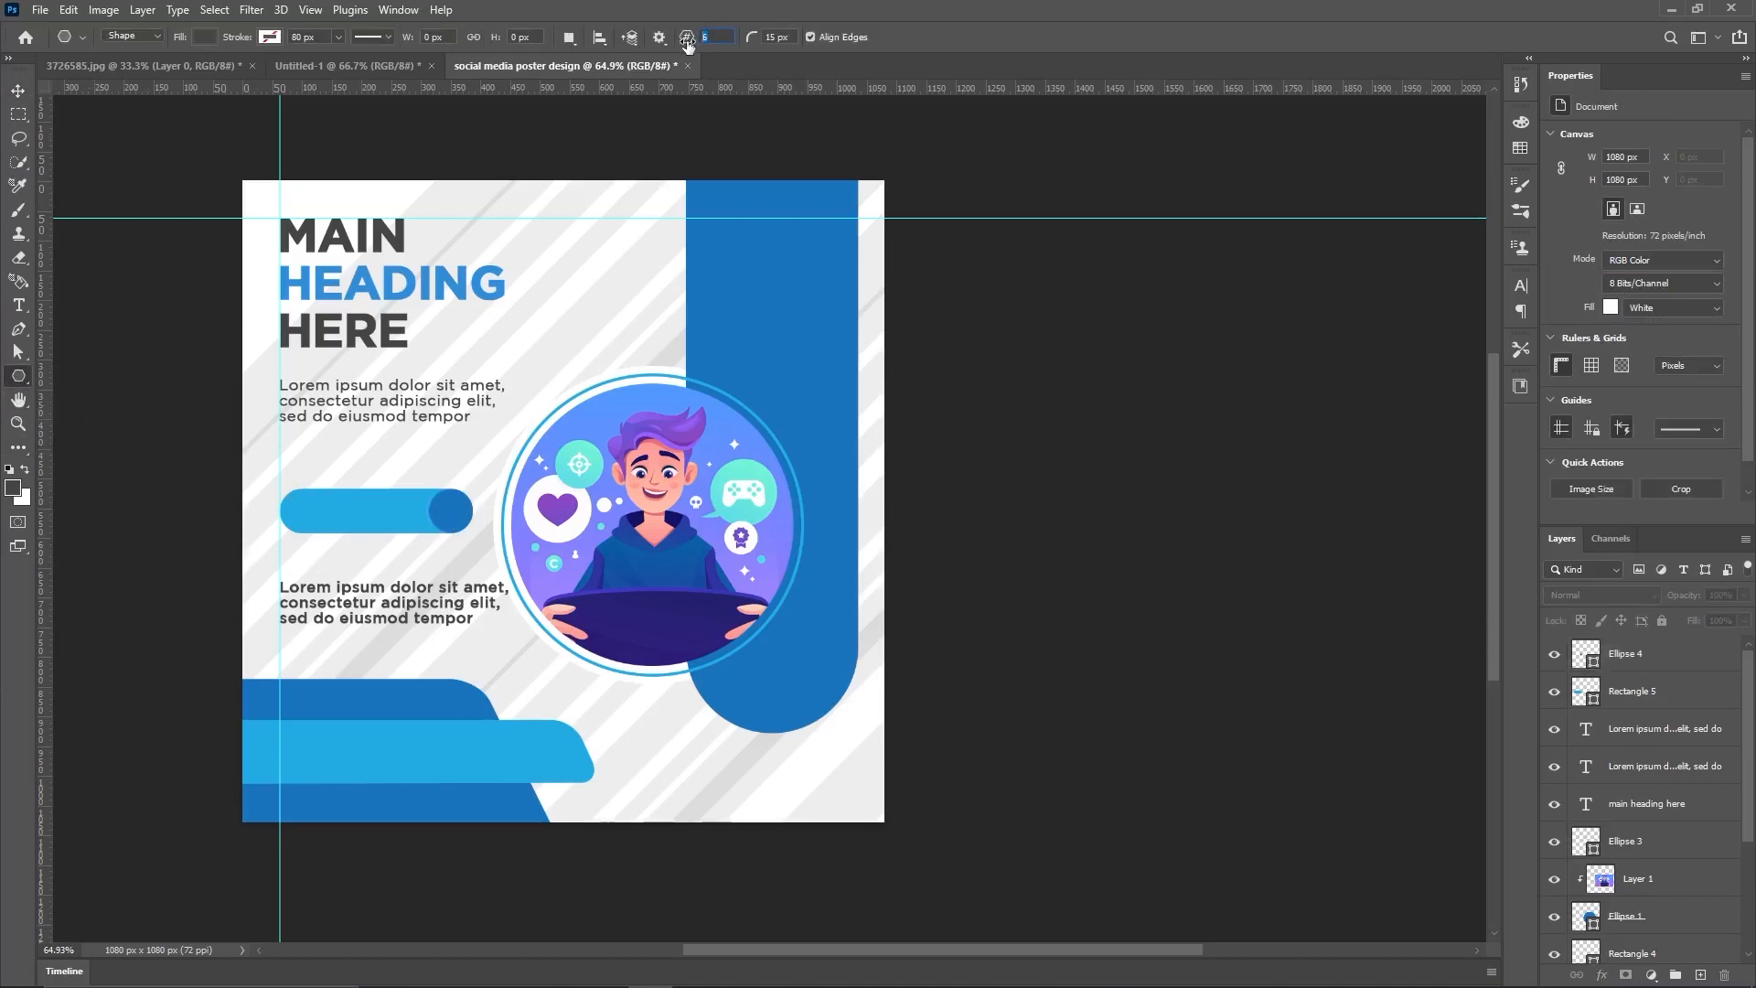
text(3)
scroll(380, 511, up, 5)
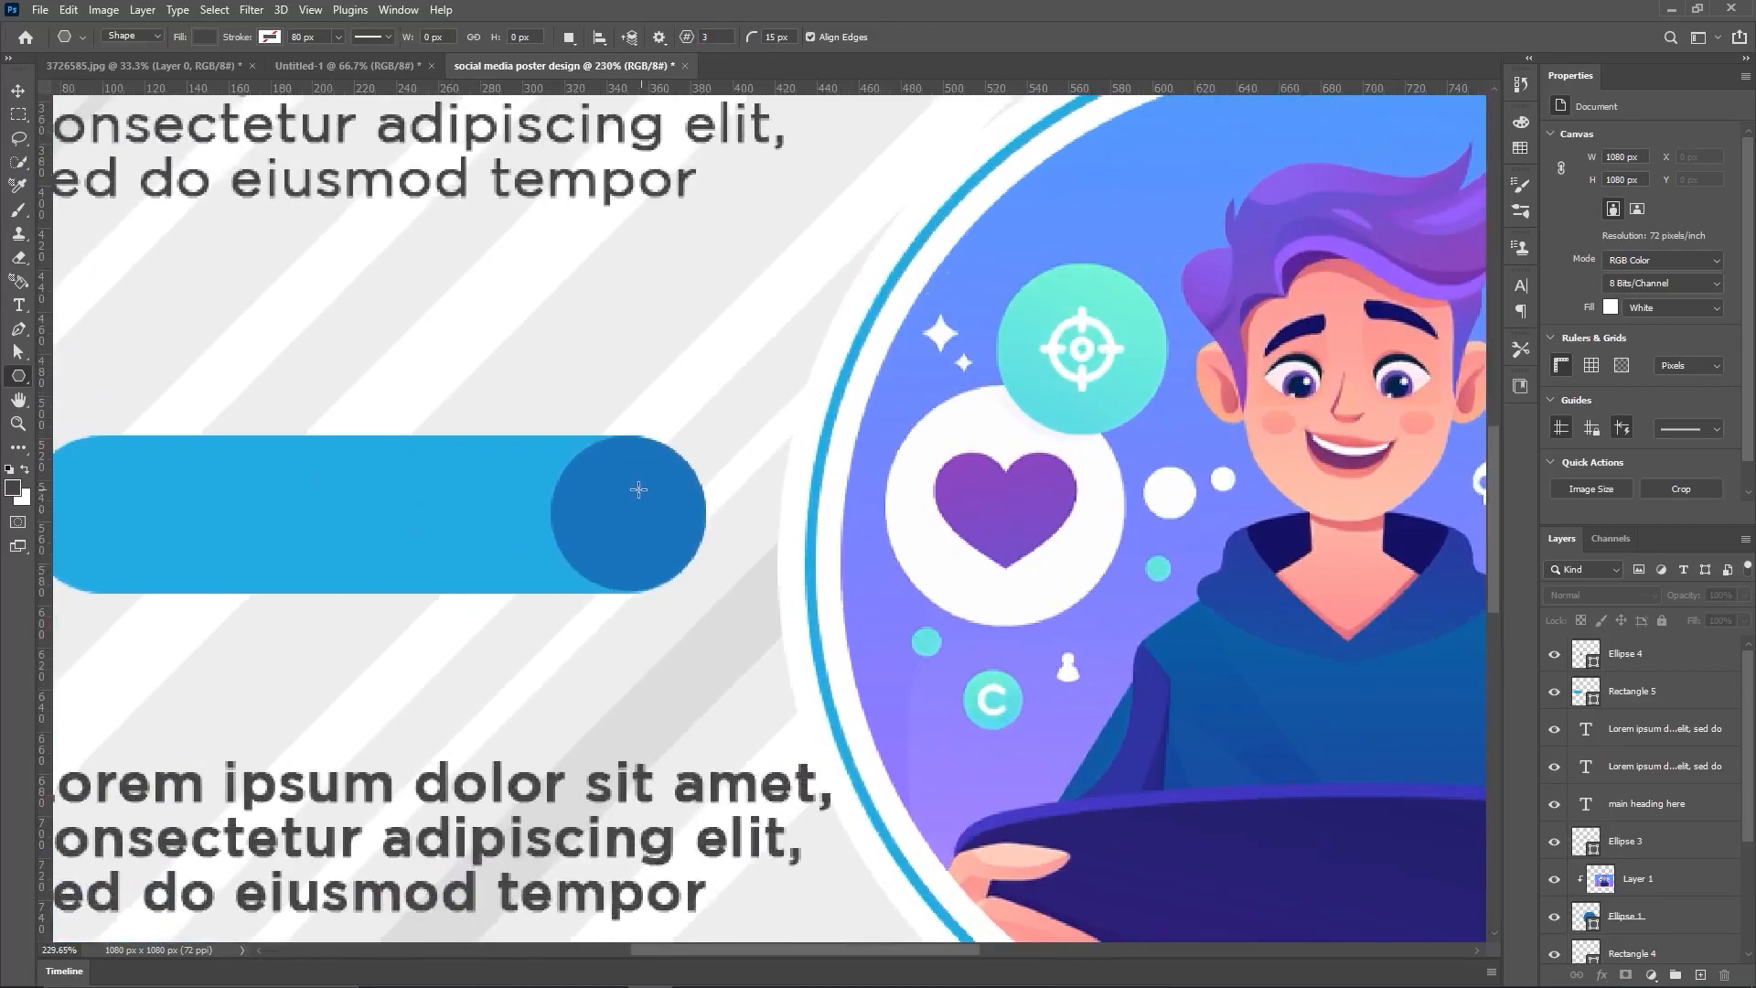
drag(620, 487, 637, 506)
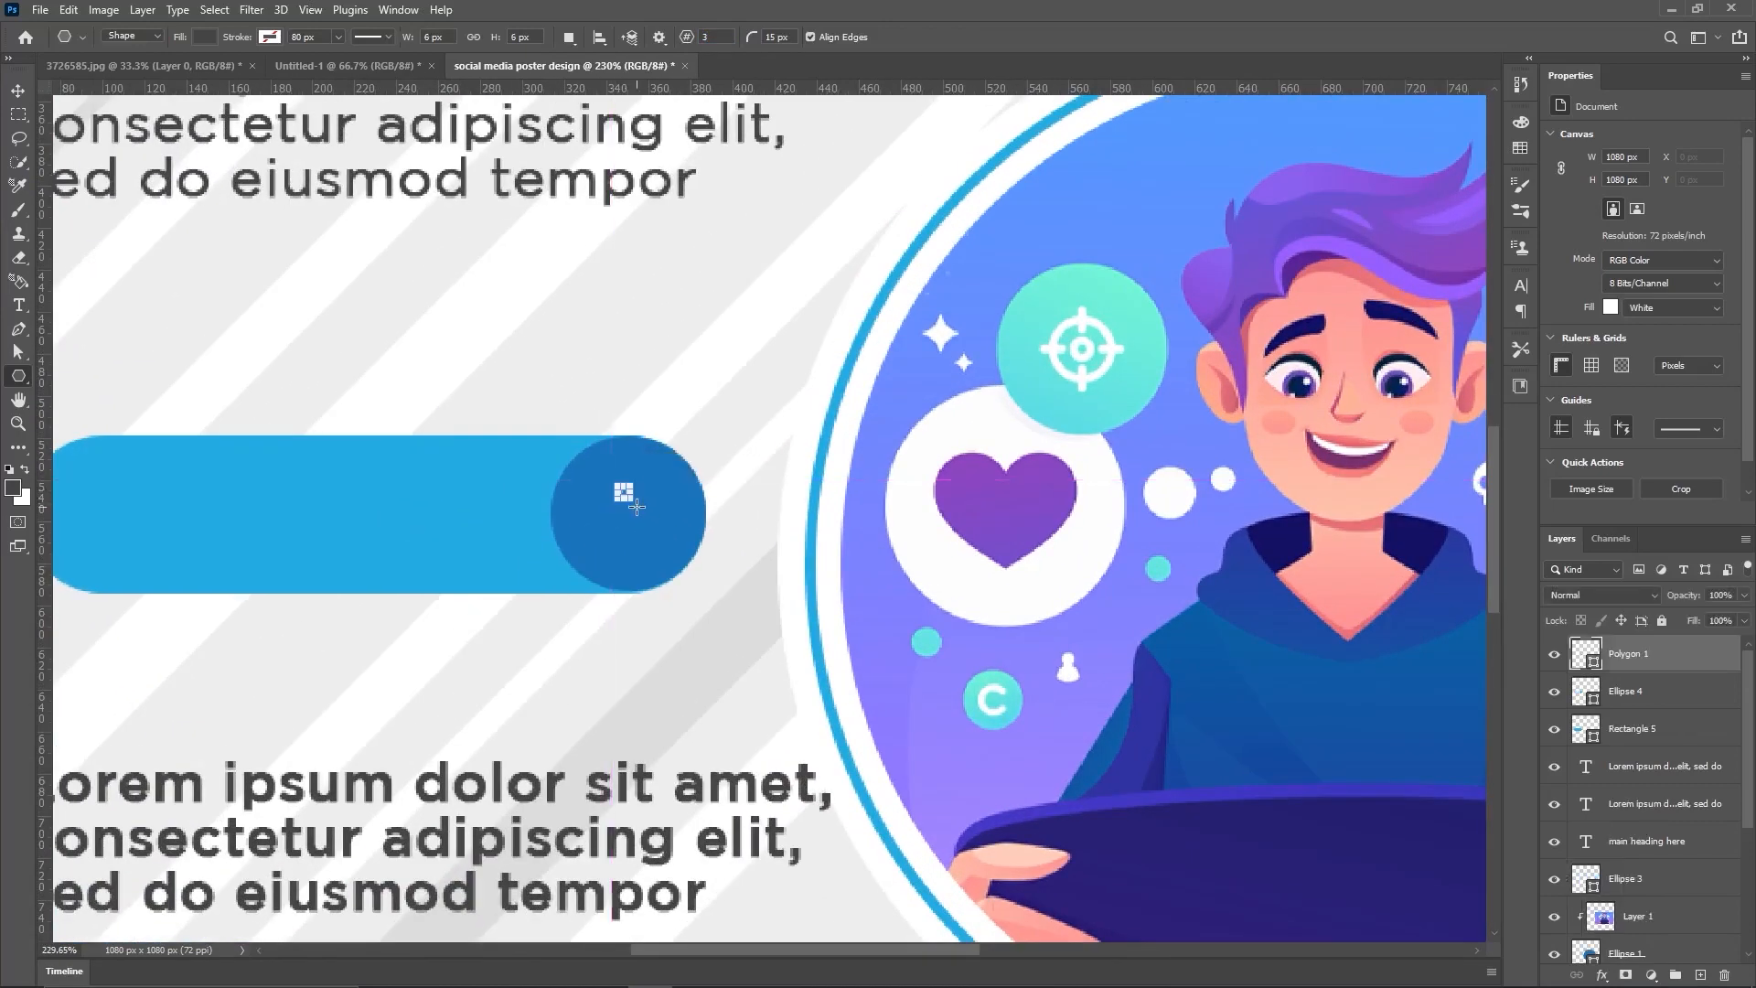
key(ctrl+z)
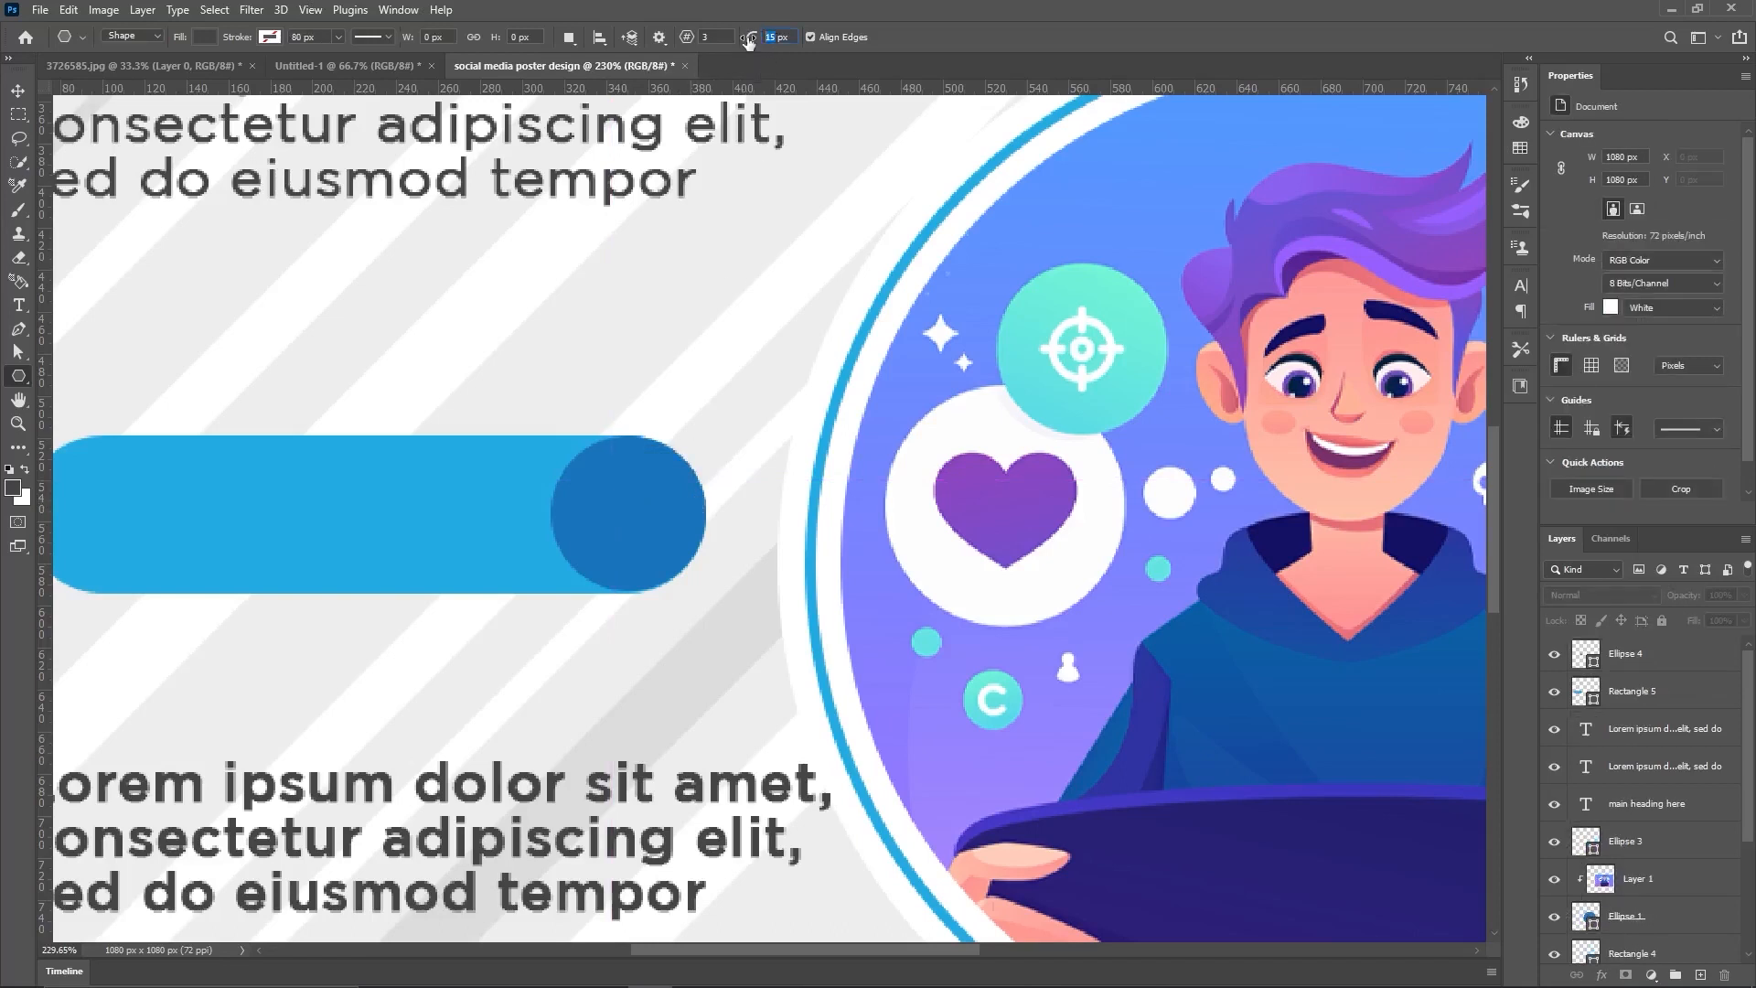
Step: Draw a triangle about 14 by 12 px with 0 px corner radius inside the dark blue circle and fill it white
text(0)
key(Return)
drag(595, 504, 669, 530)
click(204, 37)
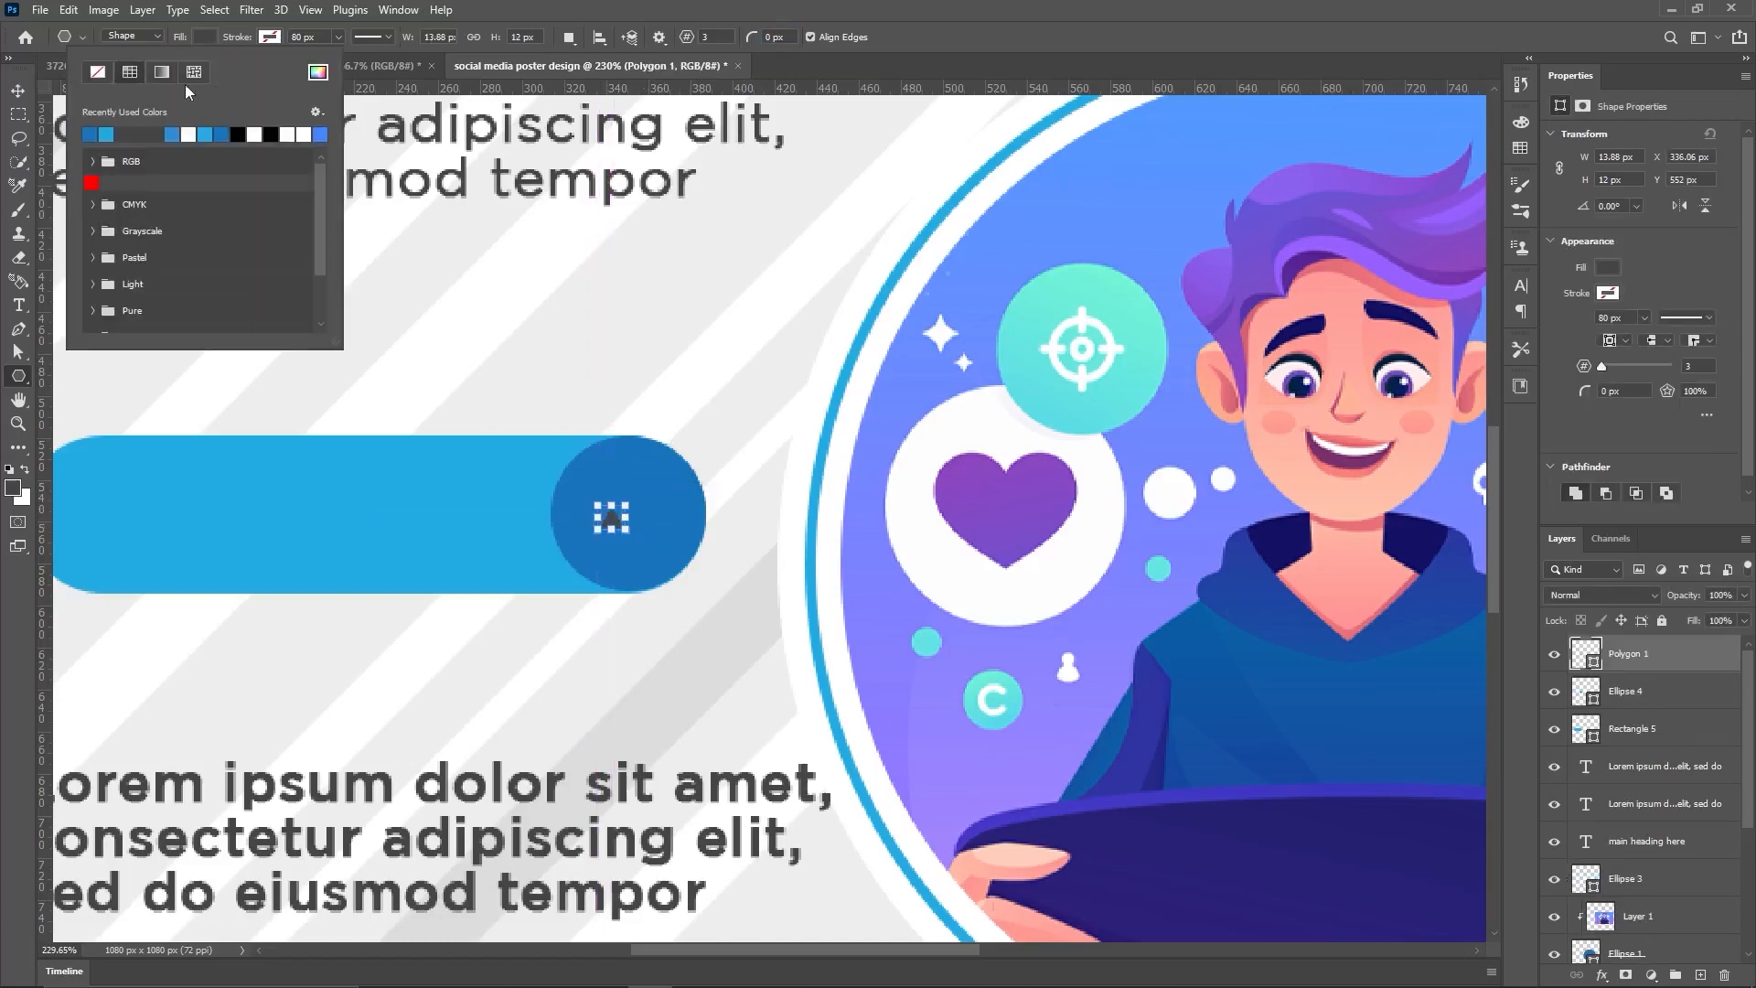
click(191, 133)
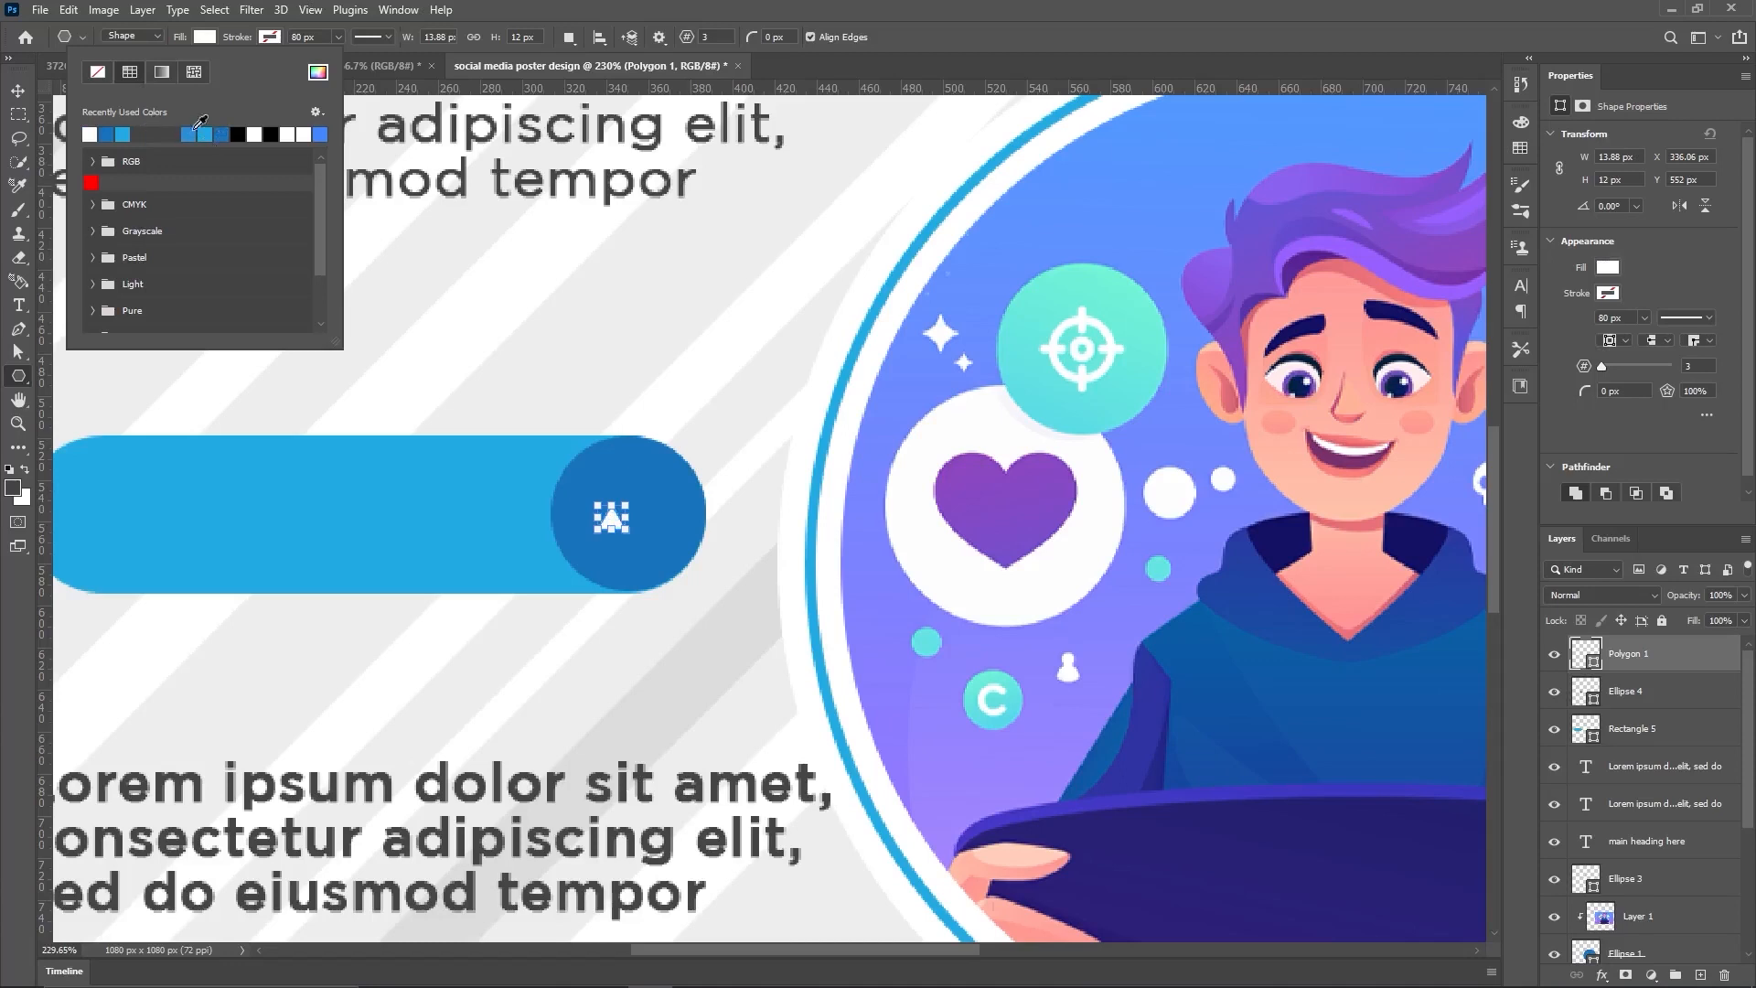
key(Escape)
Step: Rotate the white triangle 90° to point right, enlarge it to about 18 by 15 px and center it in the circle
click(17, 92)
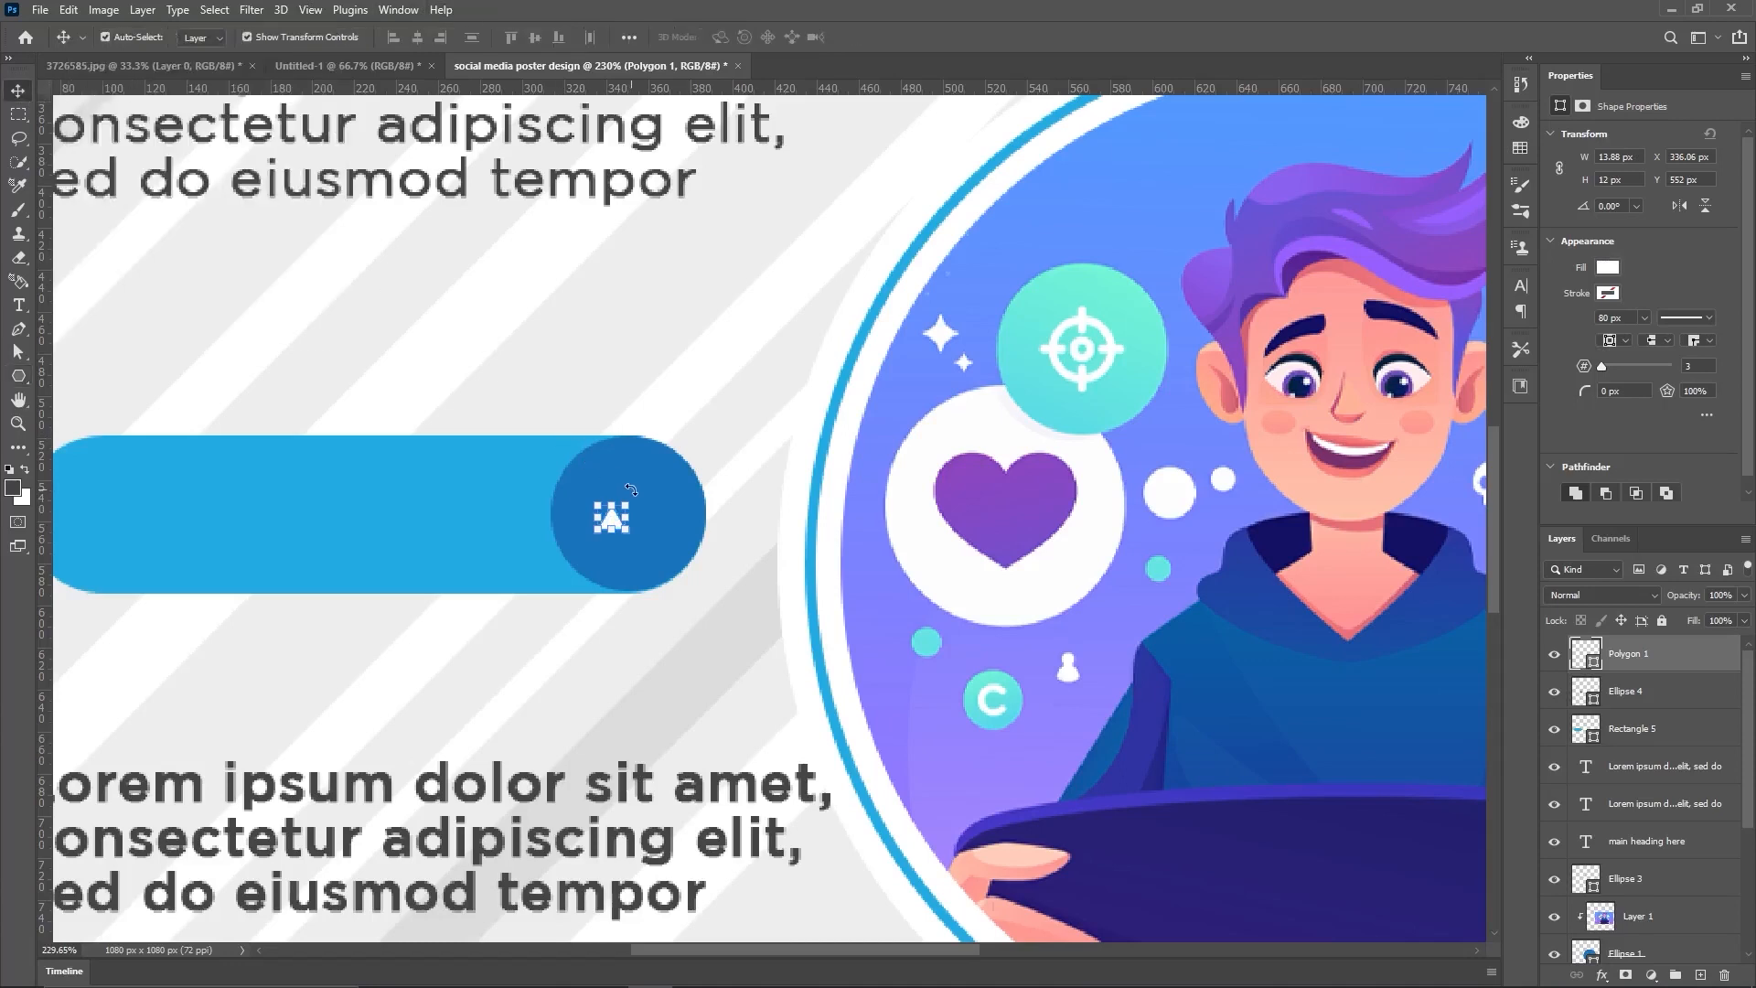
mouse_move(640, 495)
mouse_down()
mouse_move(669, 496)
mouse_move(671, 566)
mouse_move(631, 523)
mouse_move(629, 485)
mouse_up()
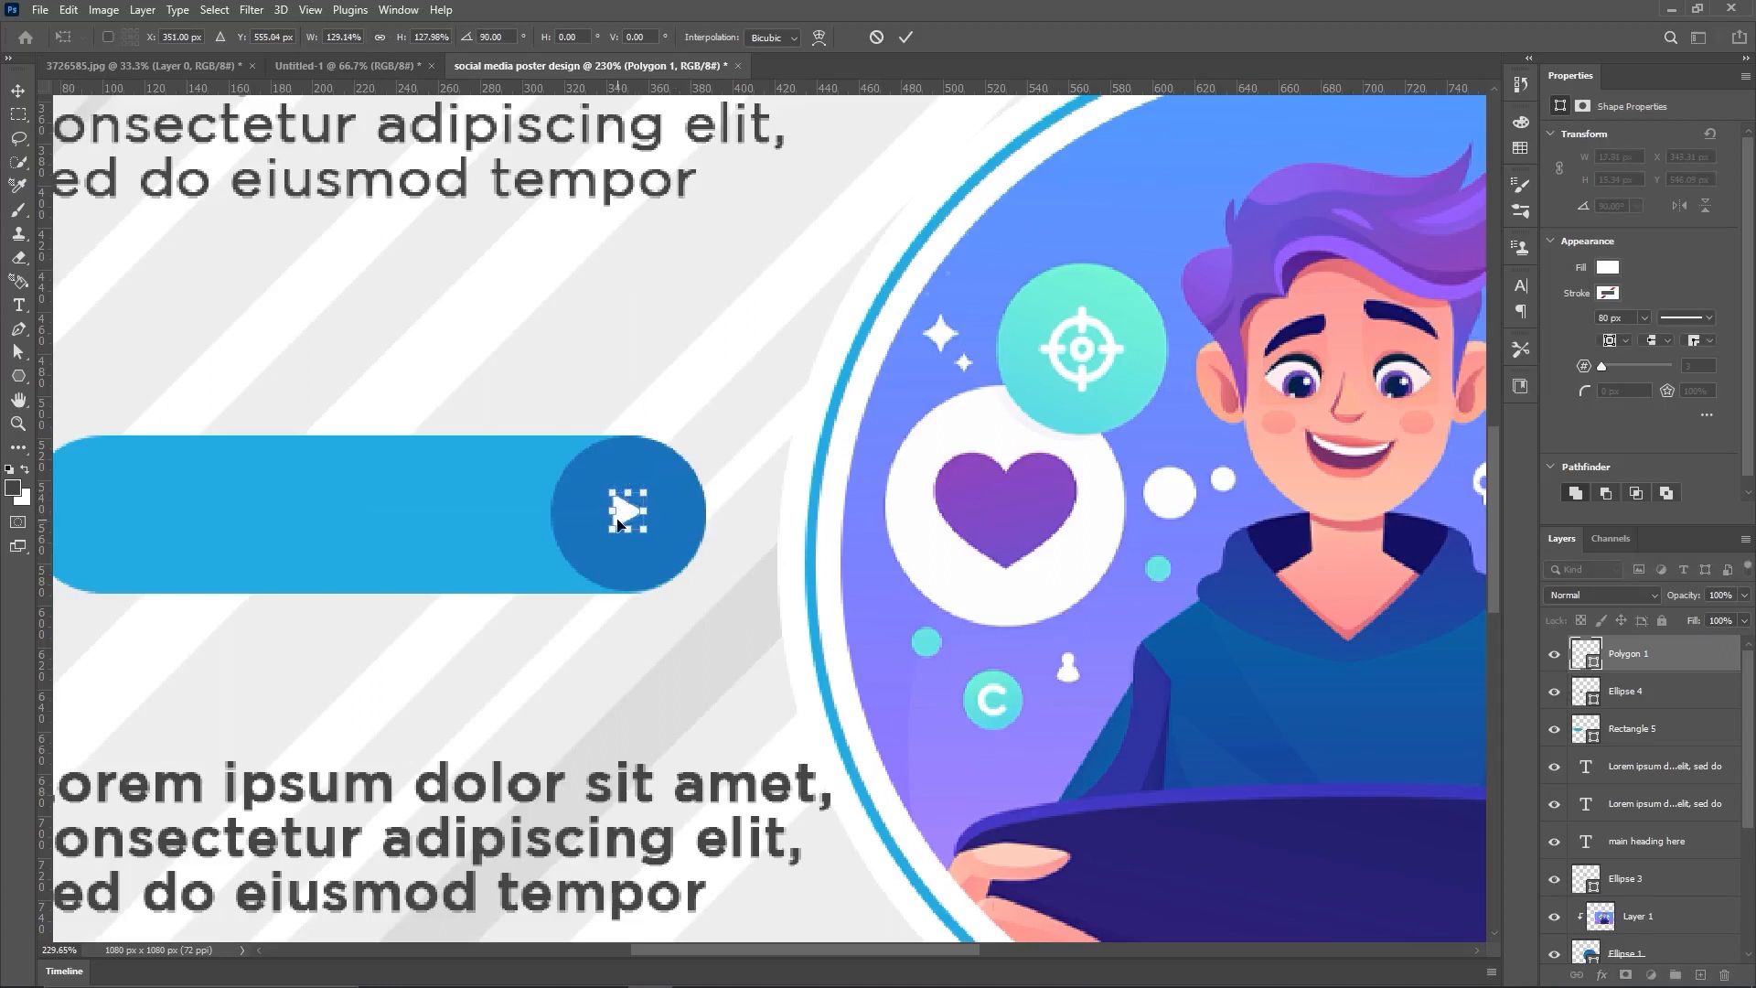
click(906, 37)
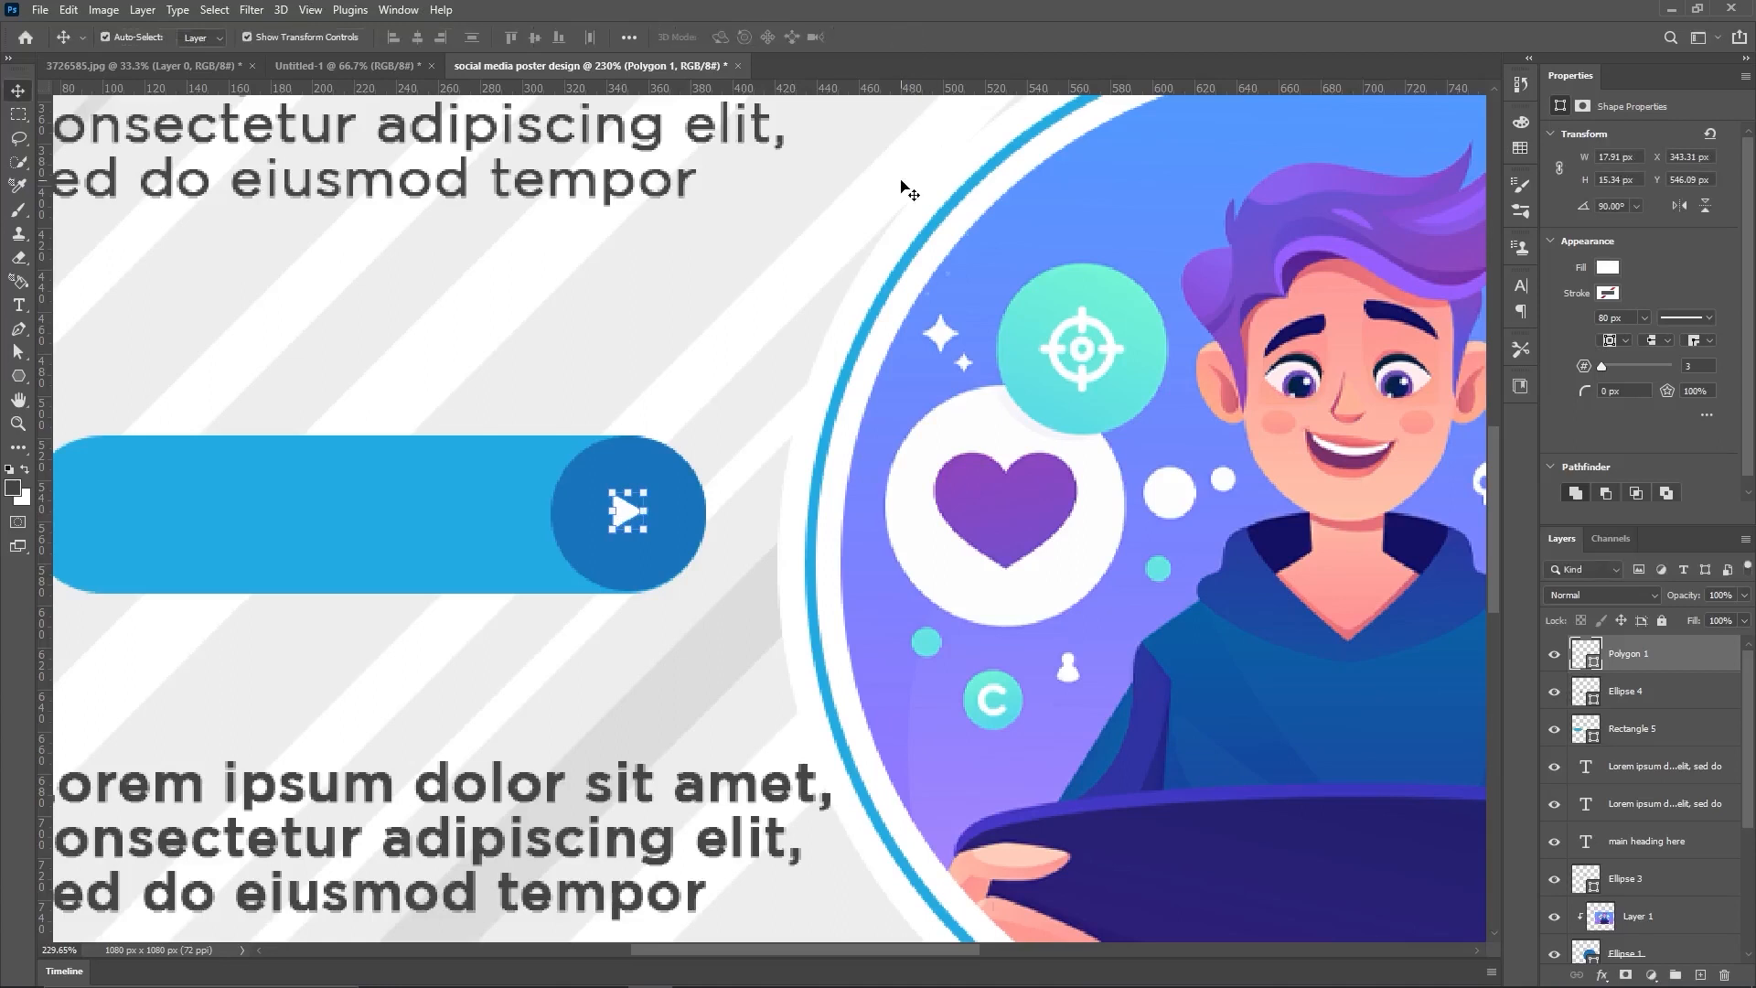
Step: Align the white triangle and the dark blue circle on their horizontal and vertical centers, then deselect them
shift+click(1676, 692)
click(417, 37)
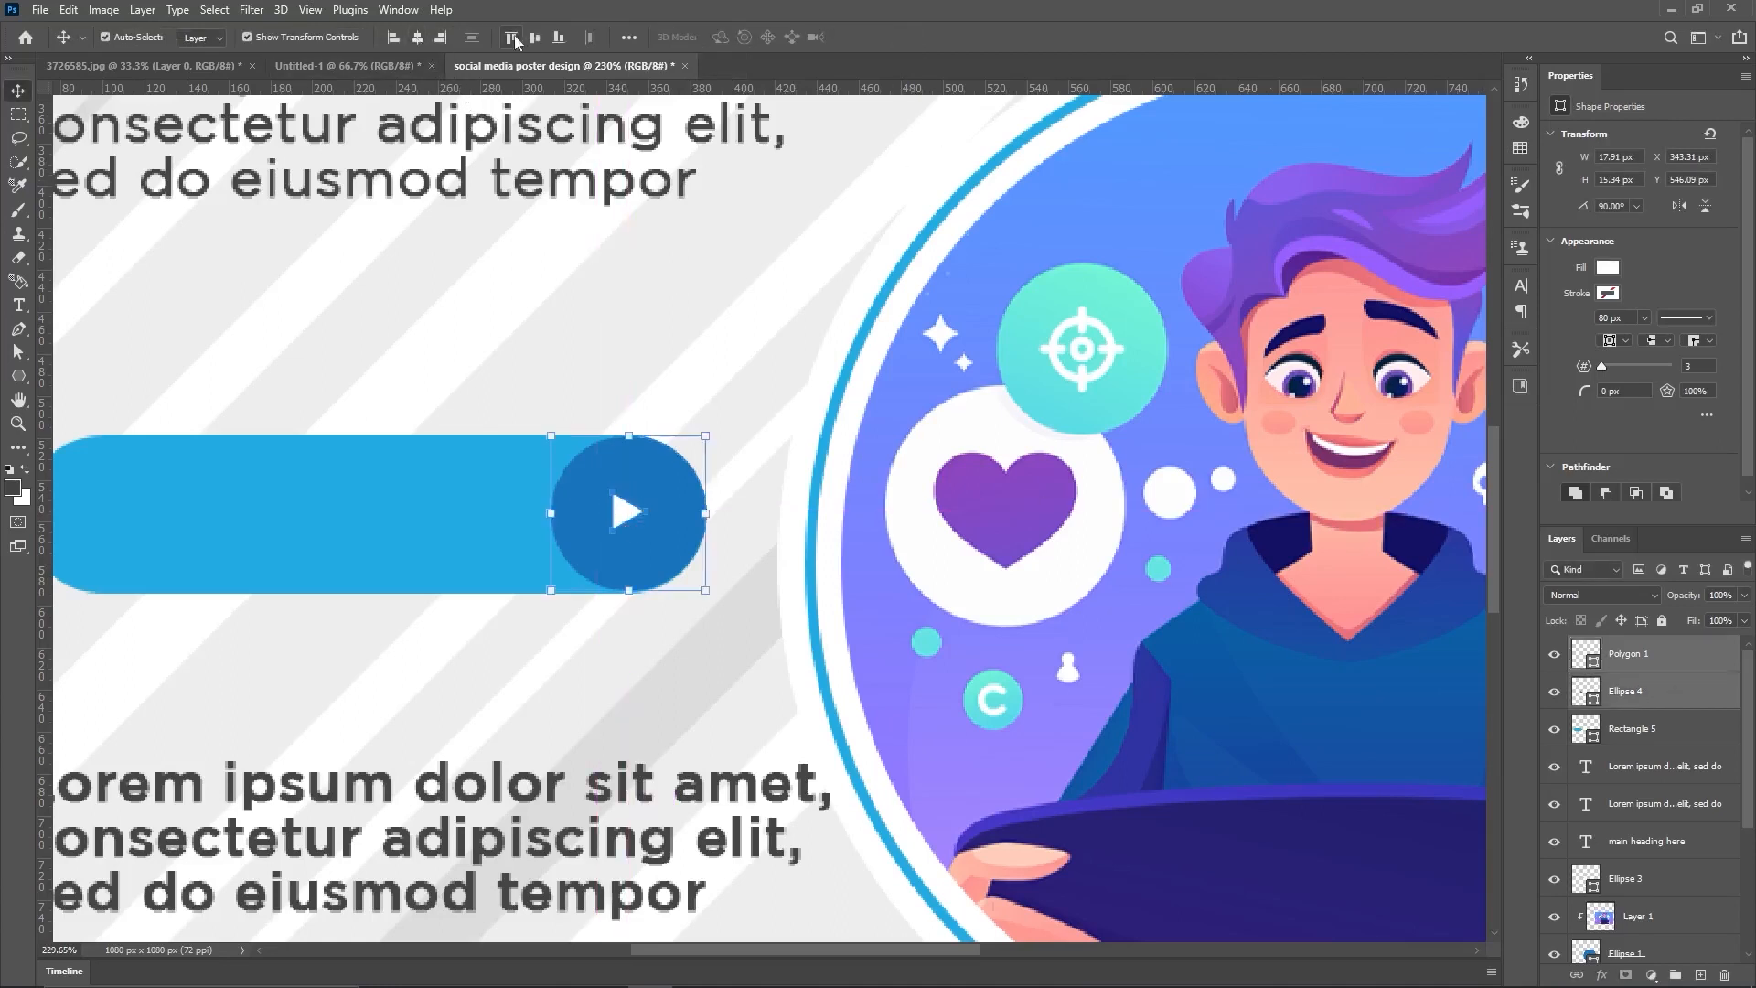
click(535, 37)
scroll(640, 316, down, 13)
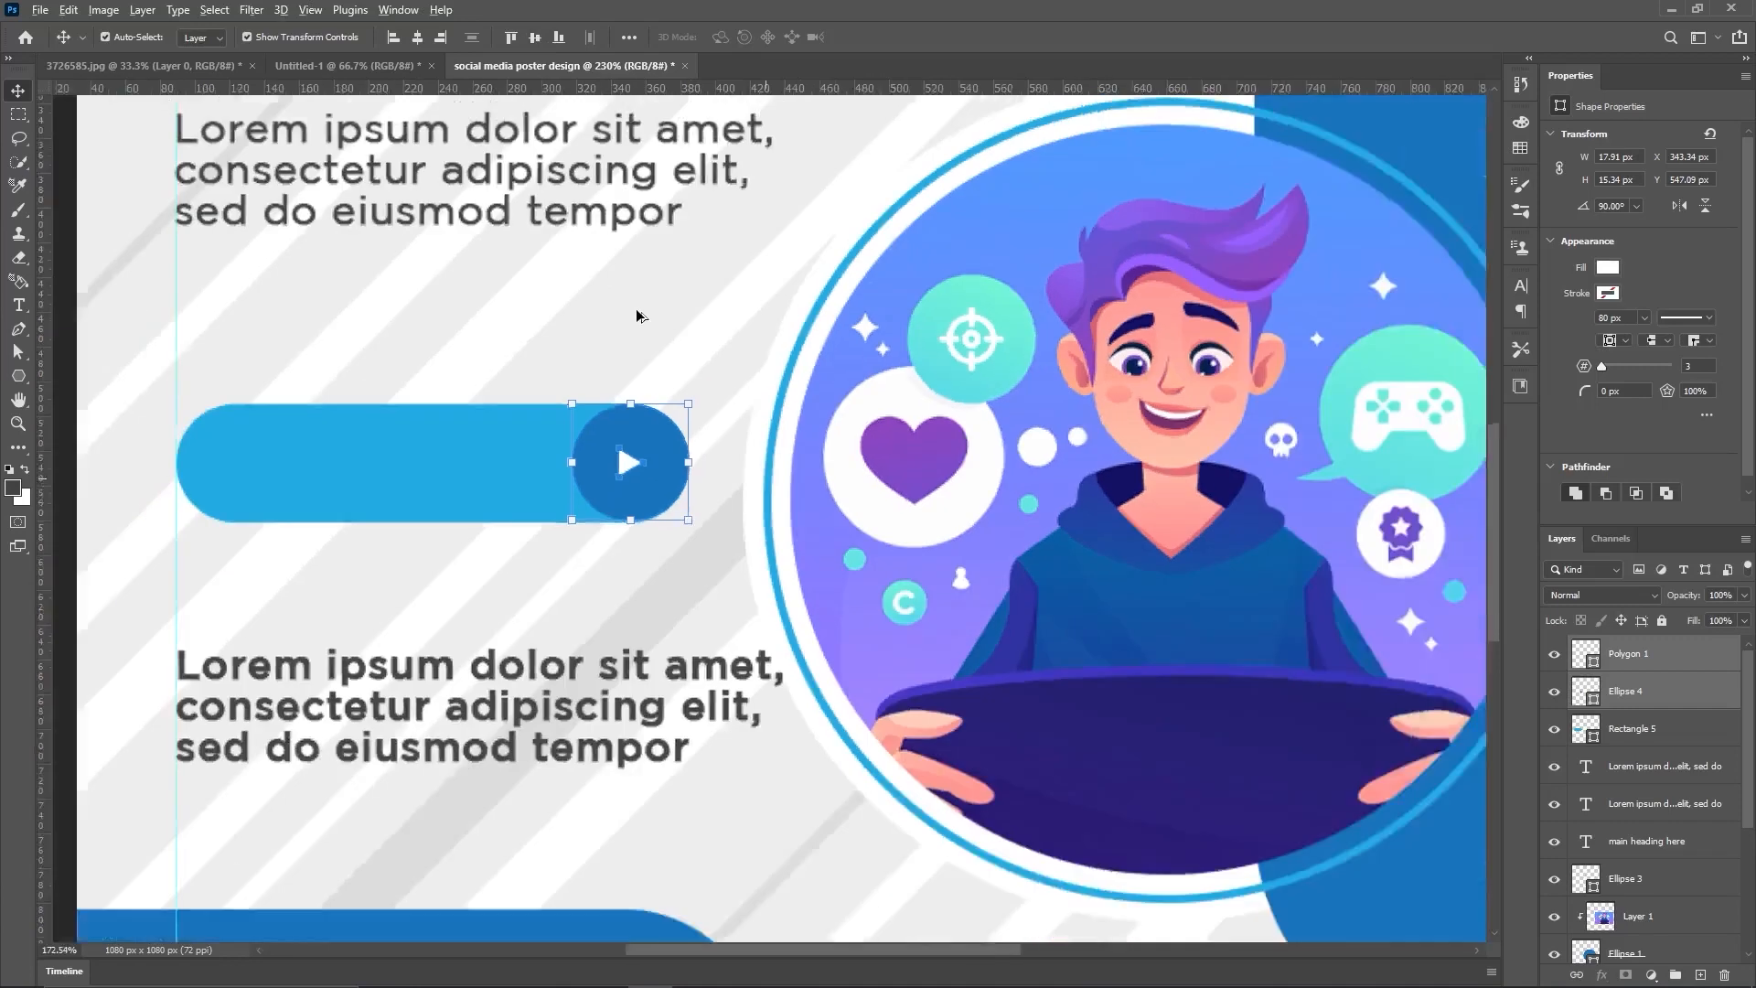
click(379, 423)
Step: Add the text "learn more" in Gotham Medium, 30 pt, over the pill-shaped button
scroll(718, 332, up, 4)
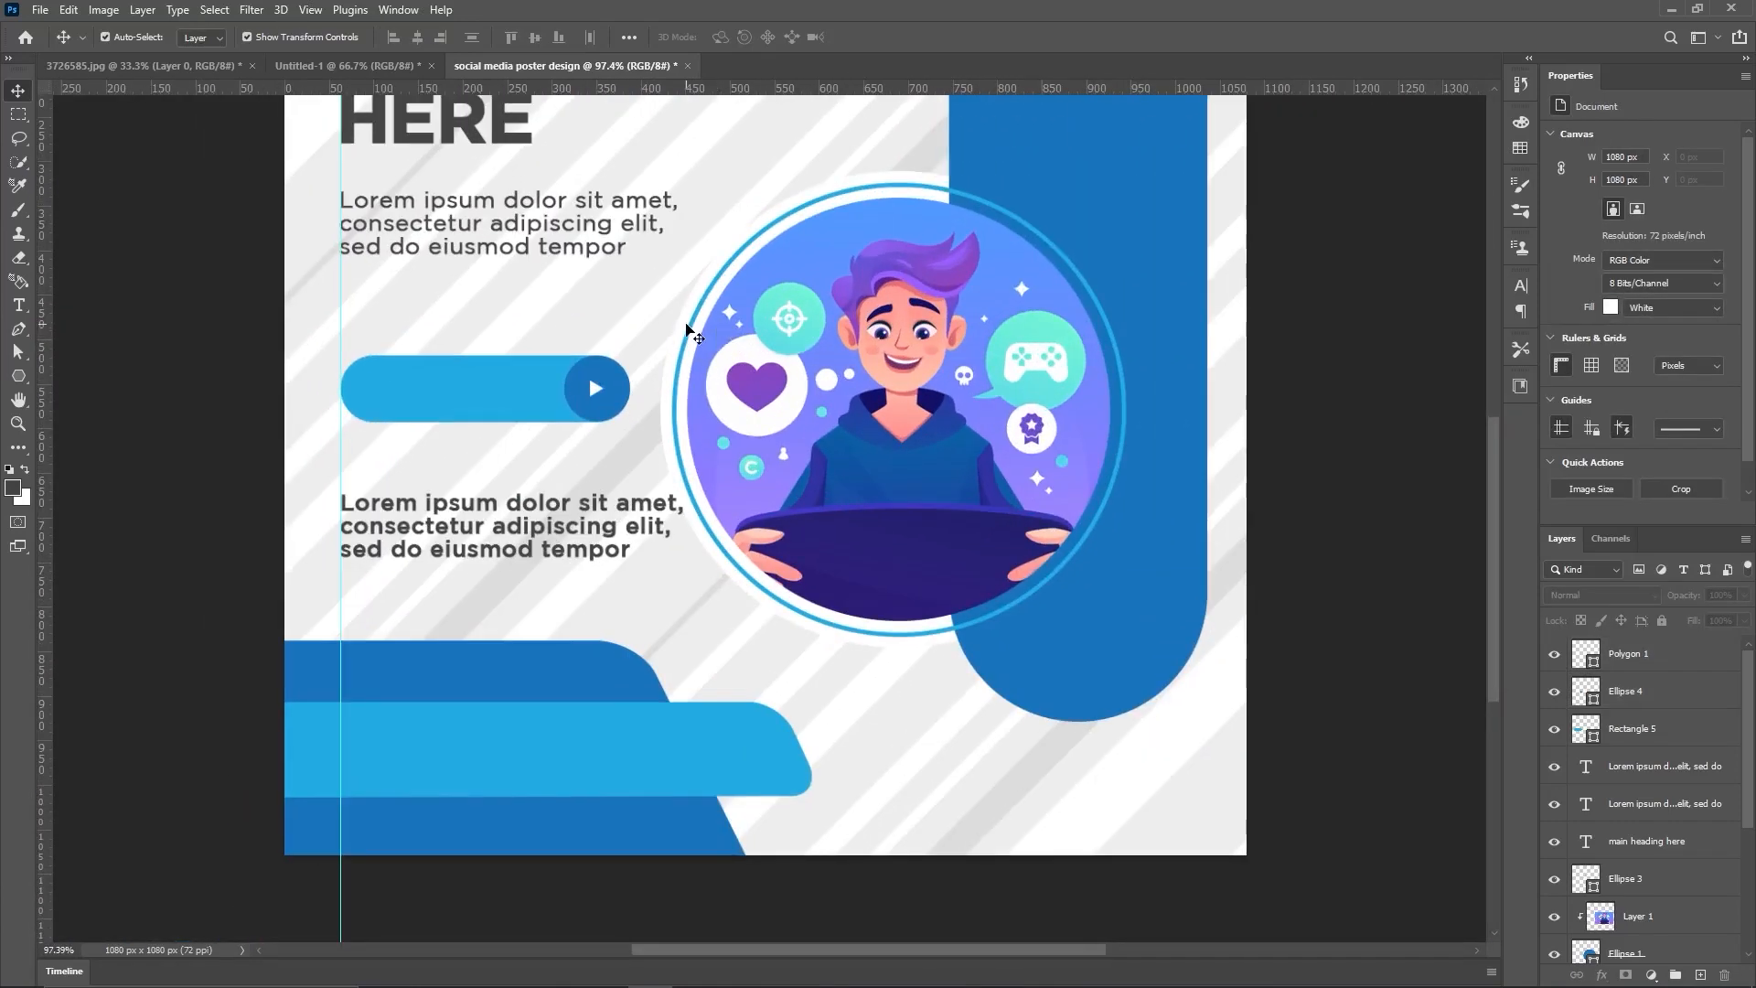
scroll(689, 333, up, 2)
scroll(689, 333, down, 3)
scroll(777, 366, down, 1)
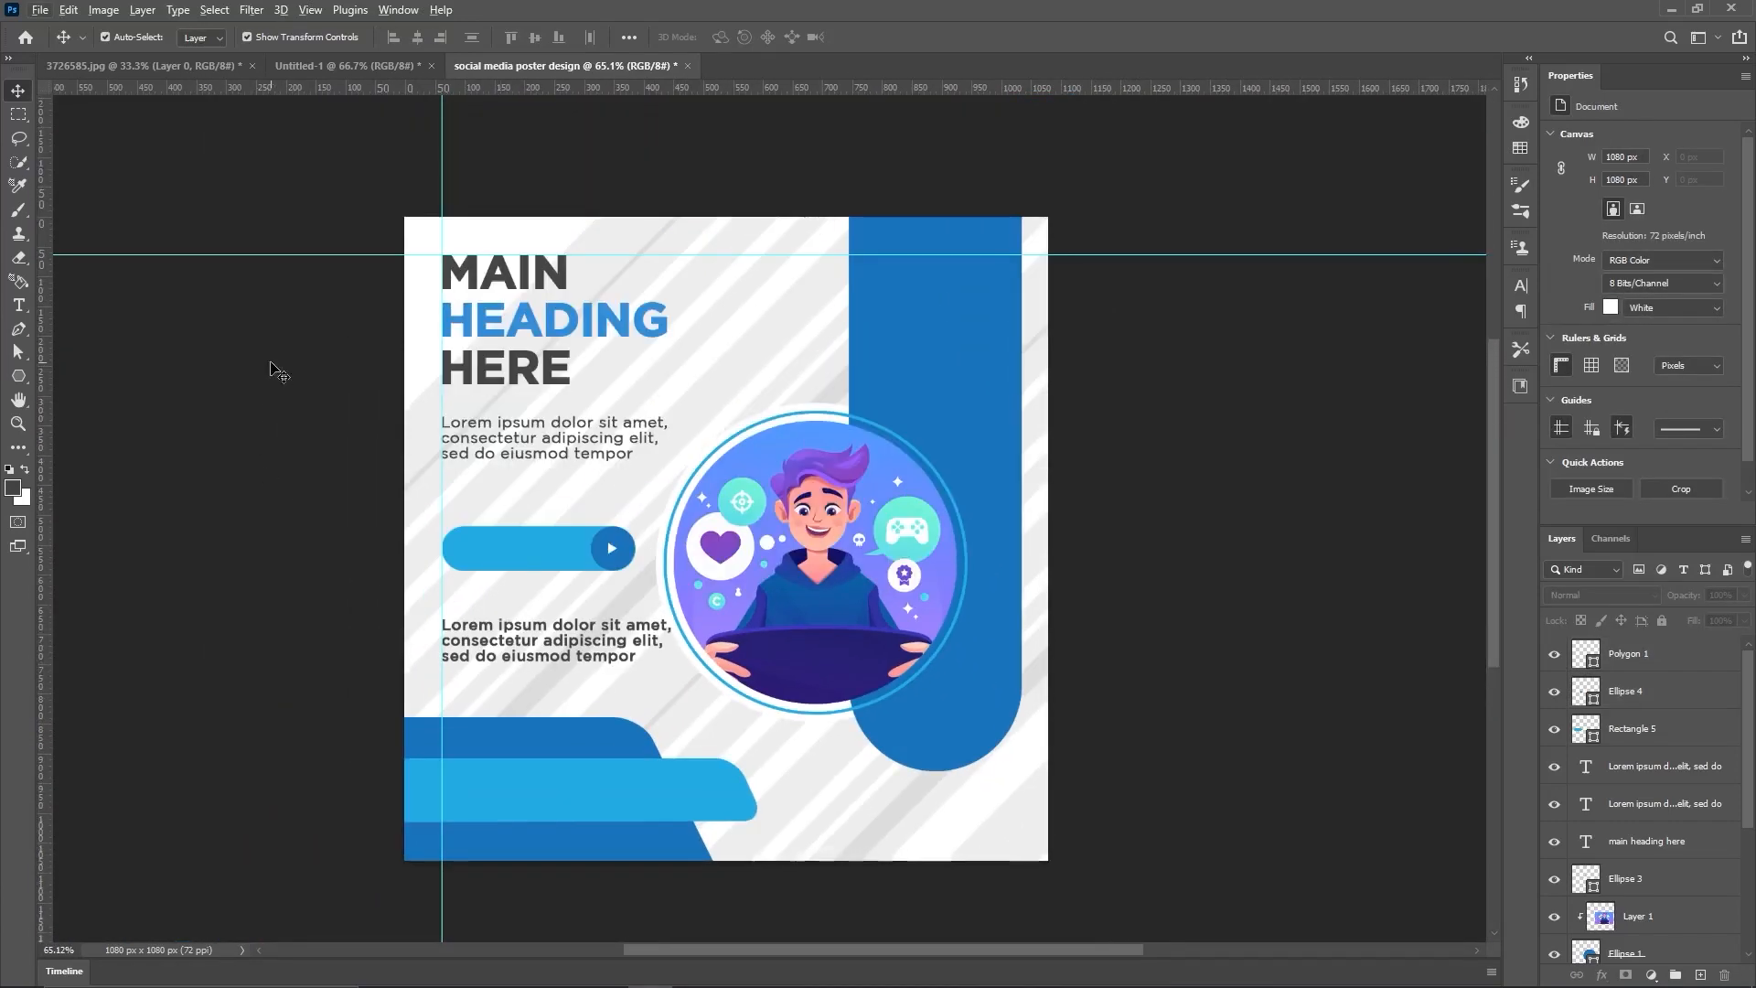
click(19, 305)
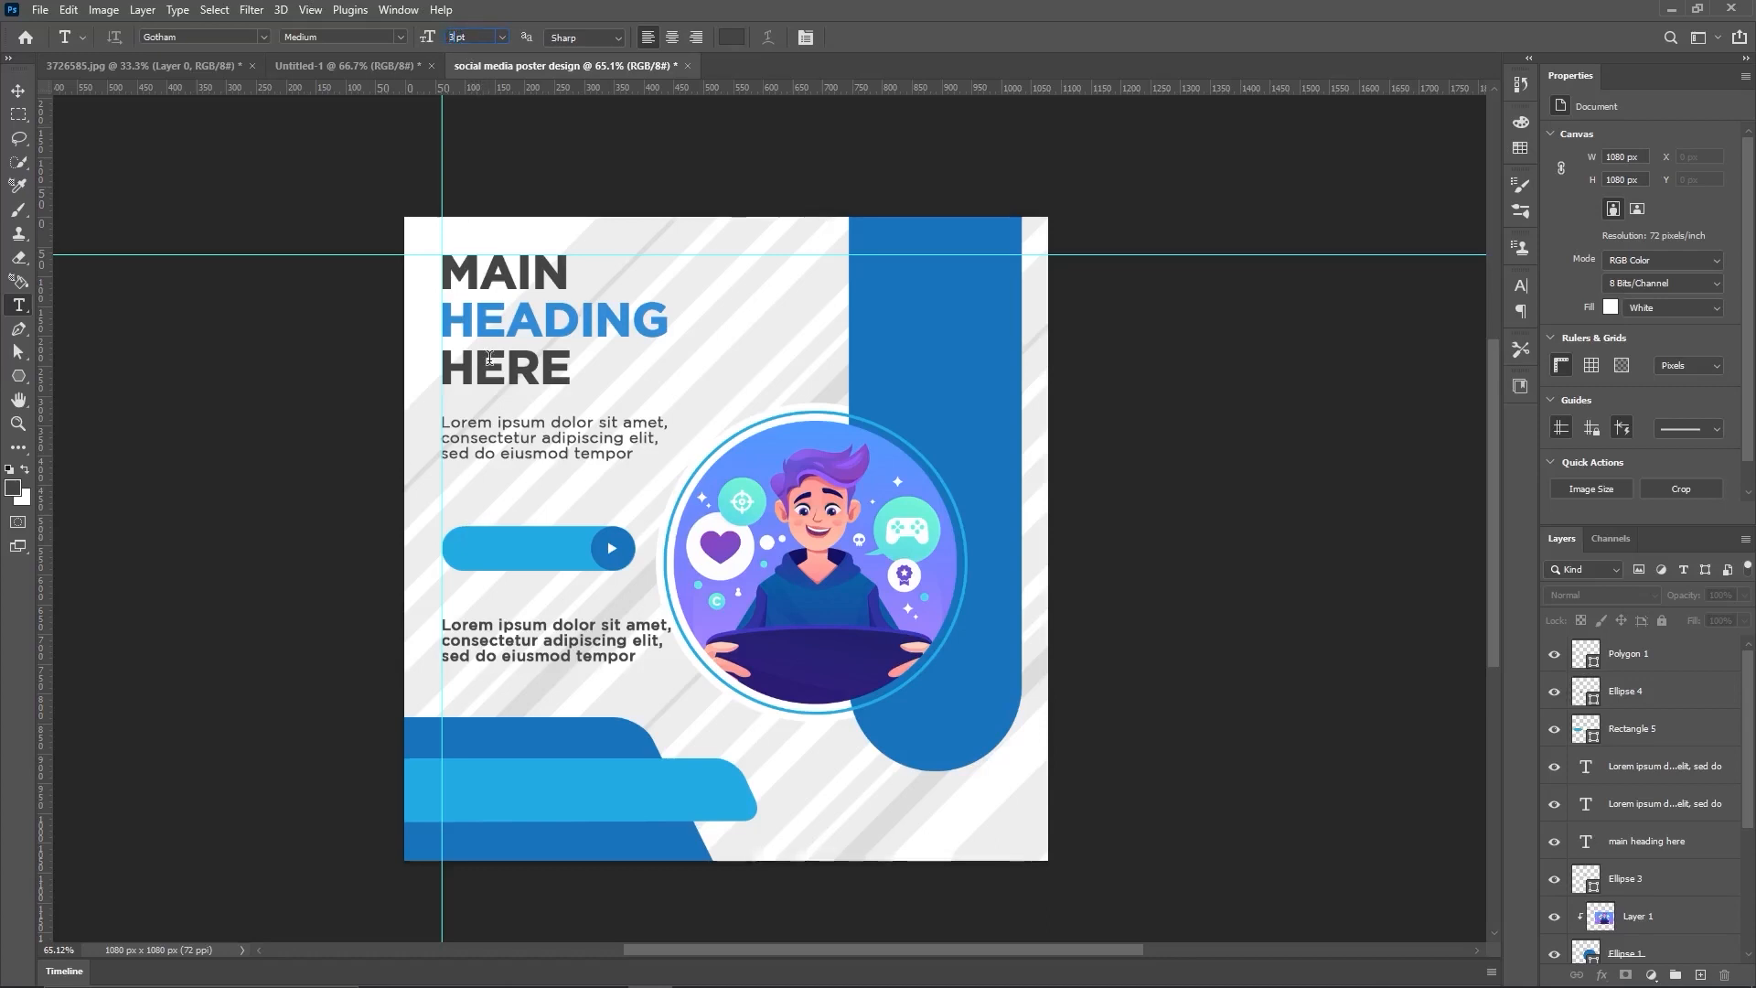
click(493, 549)
text(Lear)
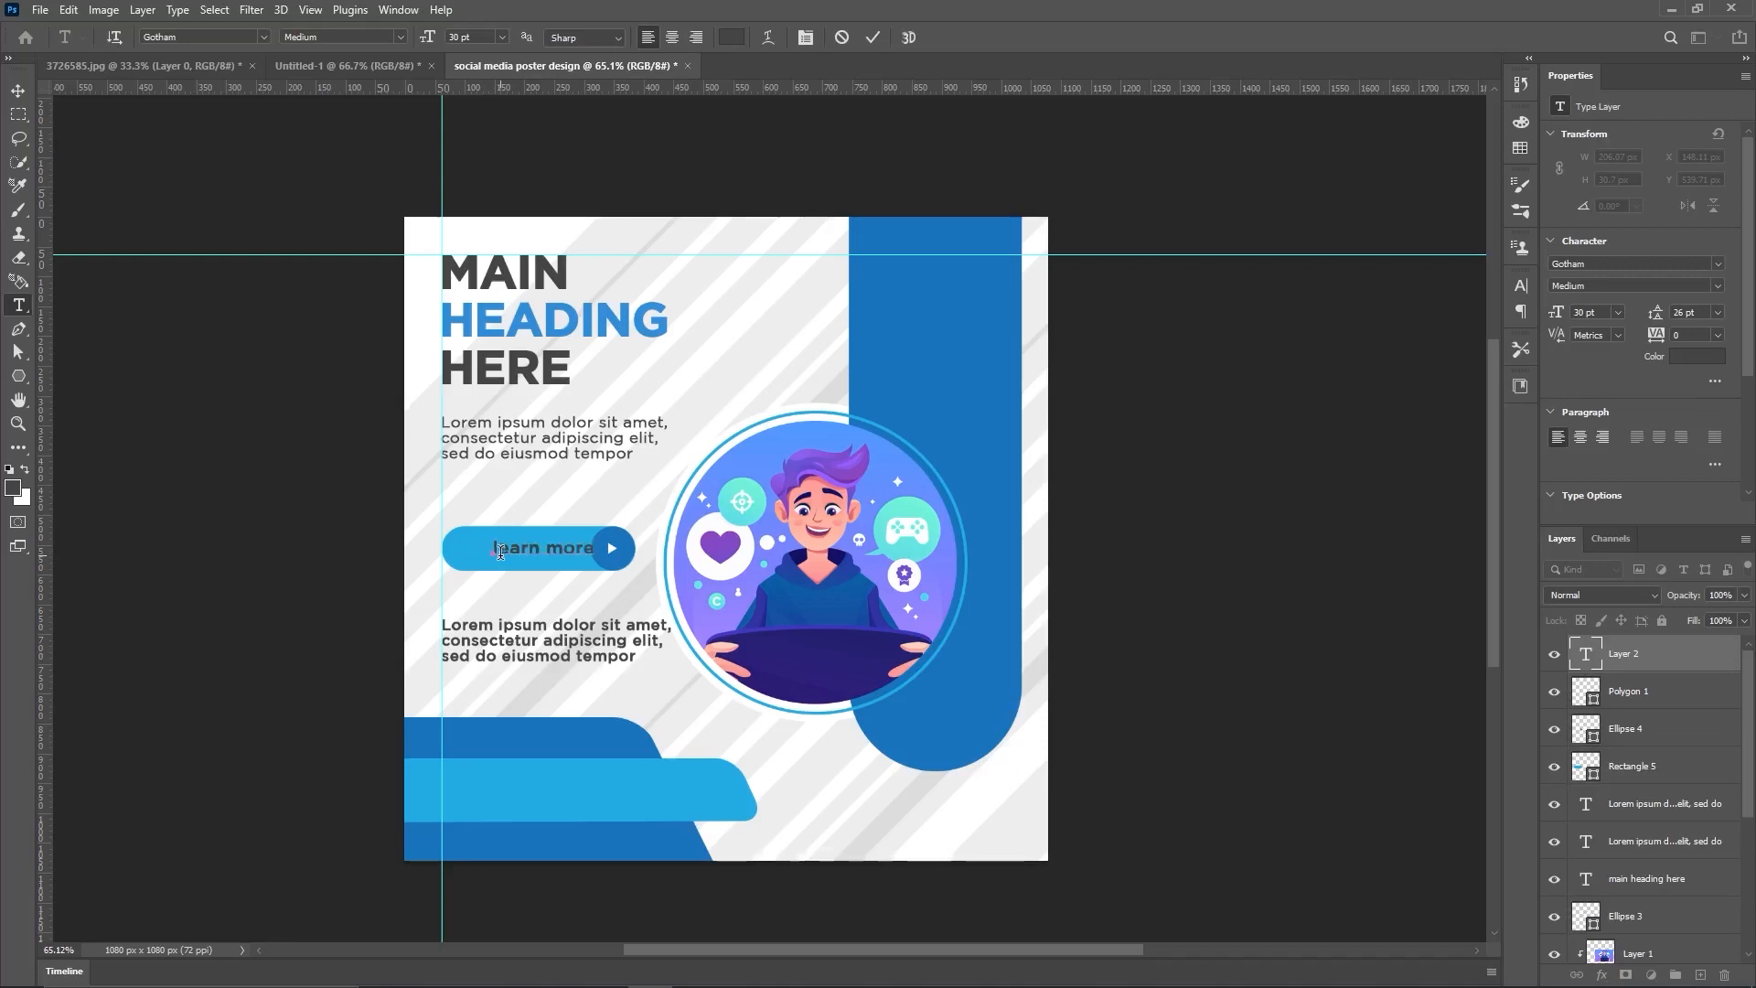
click(871, 39)
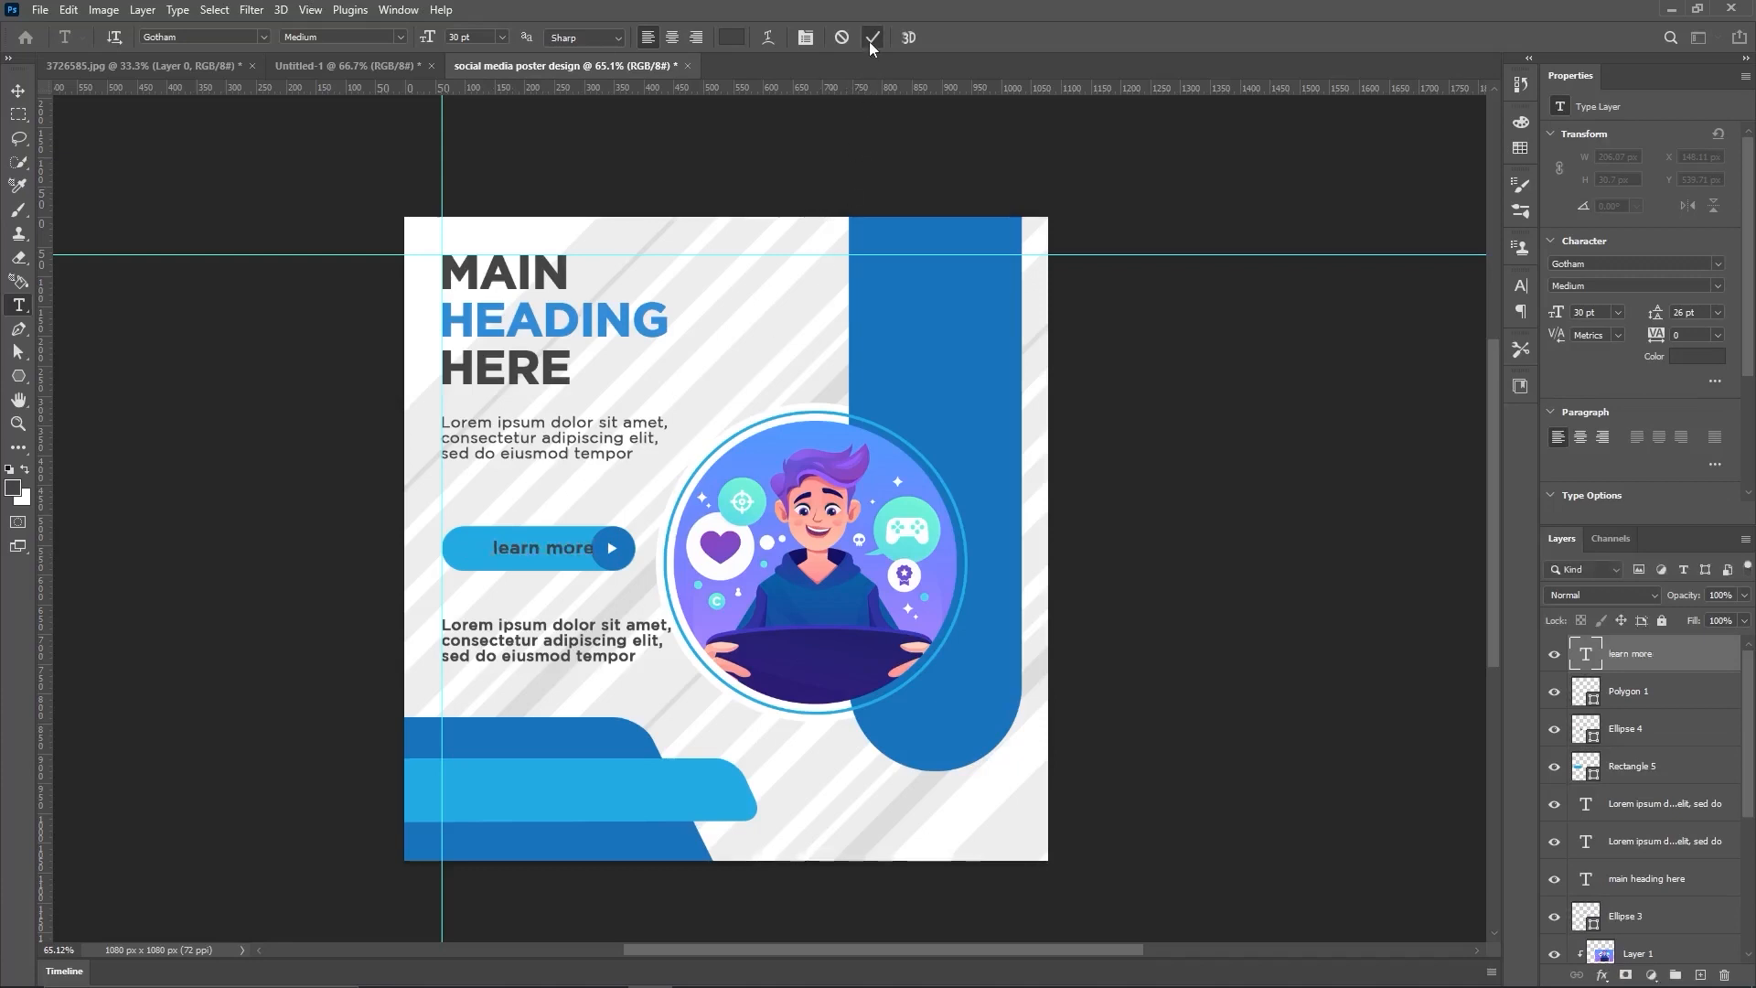
Step: Format the "learn more" text in white ffffff, all caps, with tracking set to -50
double_click(1585, 655)
click(1521, 286)
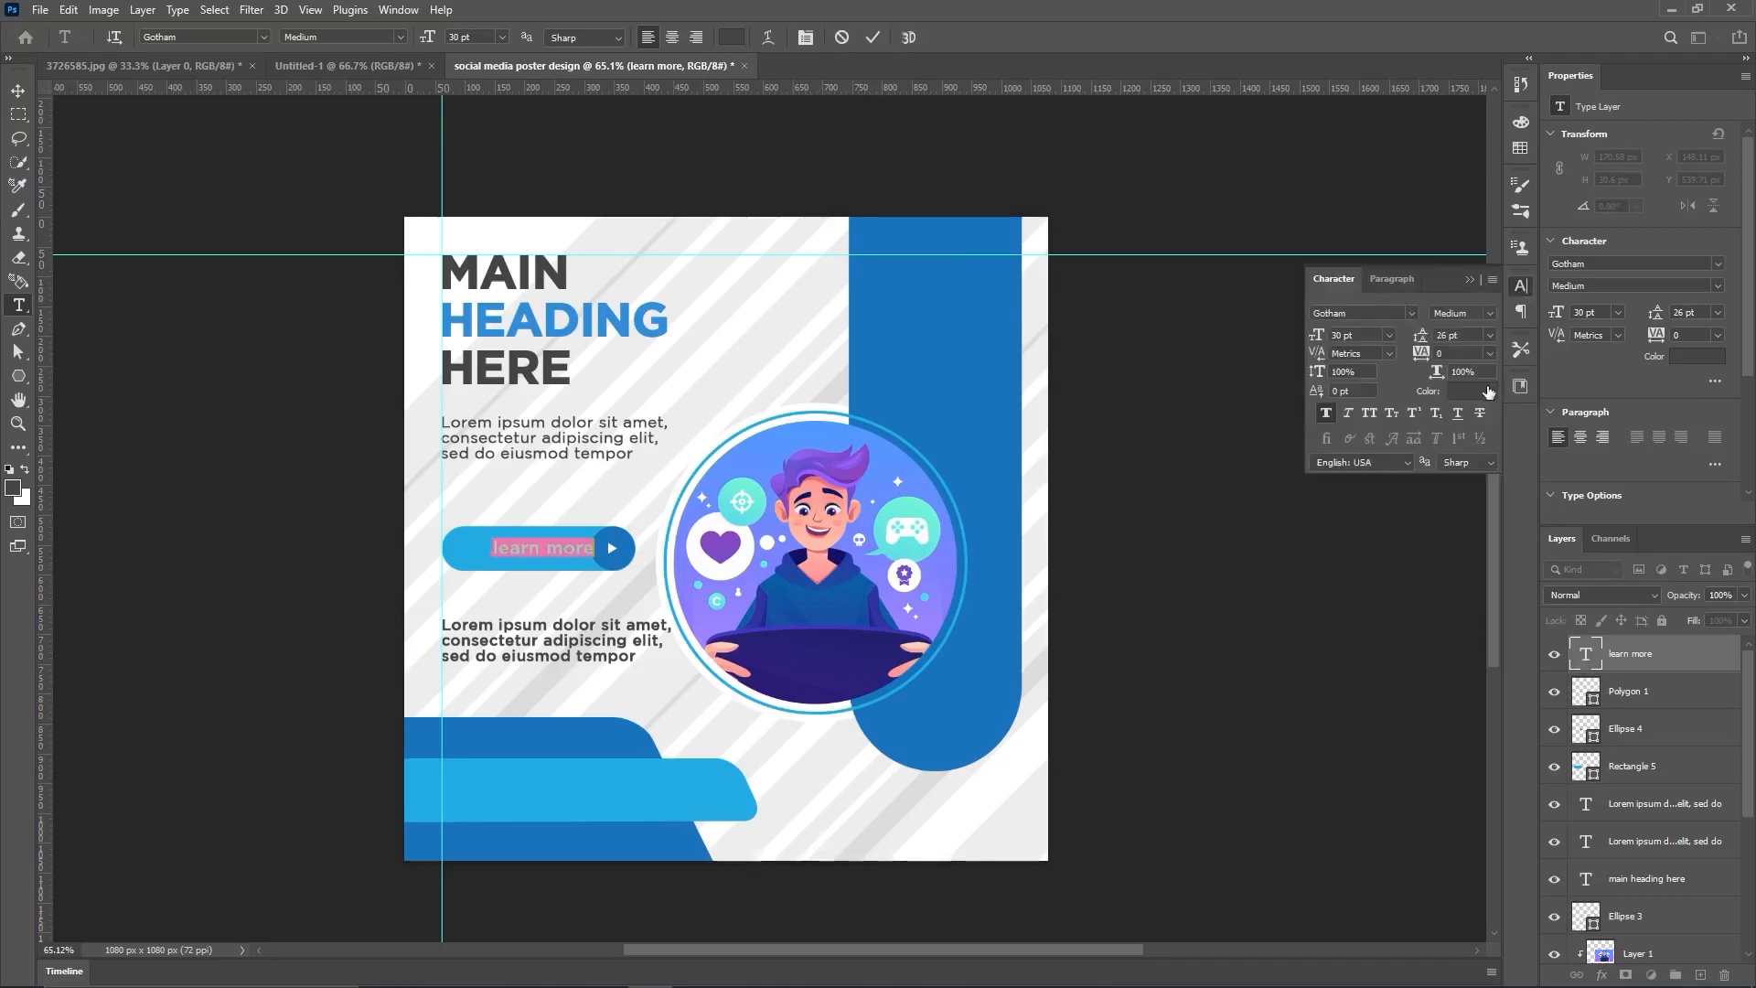
click(1491, 385)
text(ffffff)
click(1627, 349)
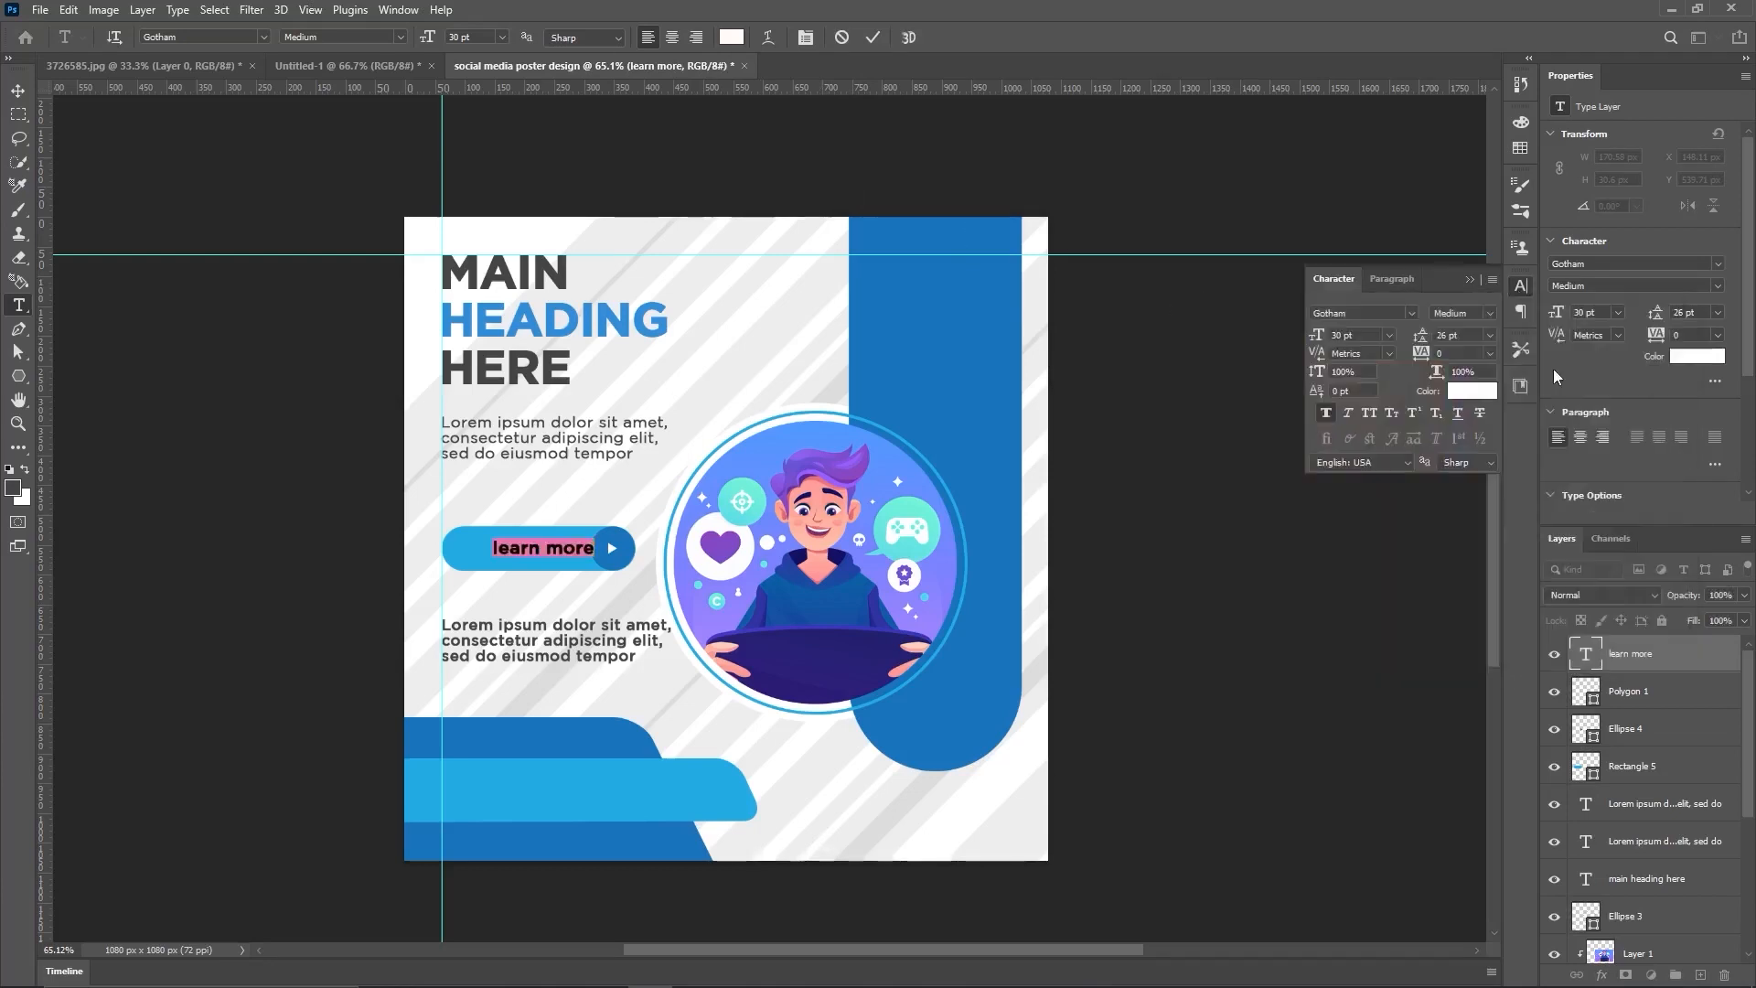
click(1371, 412)
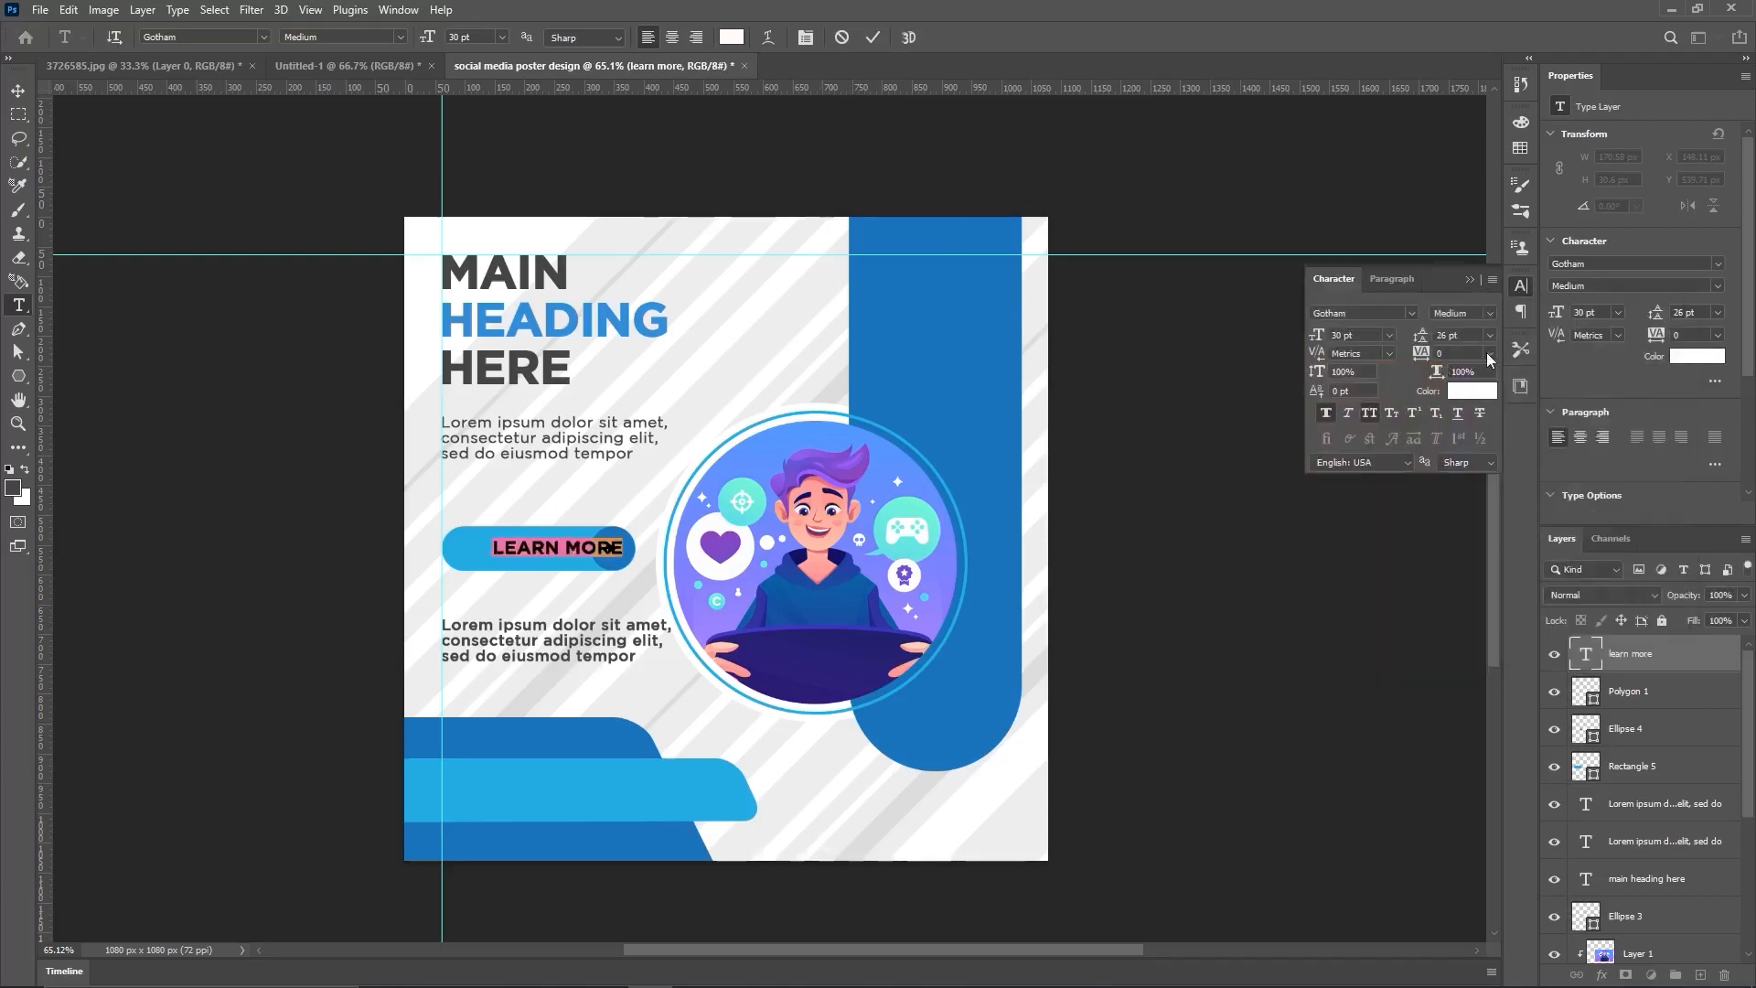
click(1488, 360)
click(1478, 400)
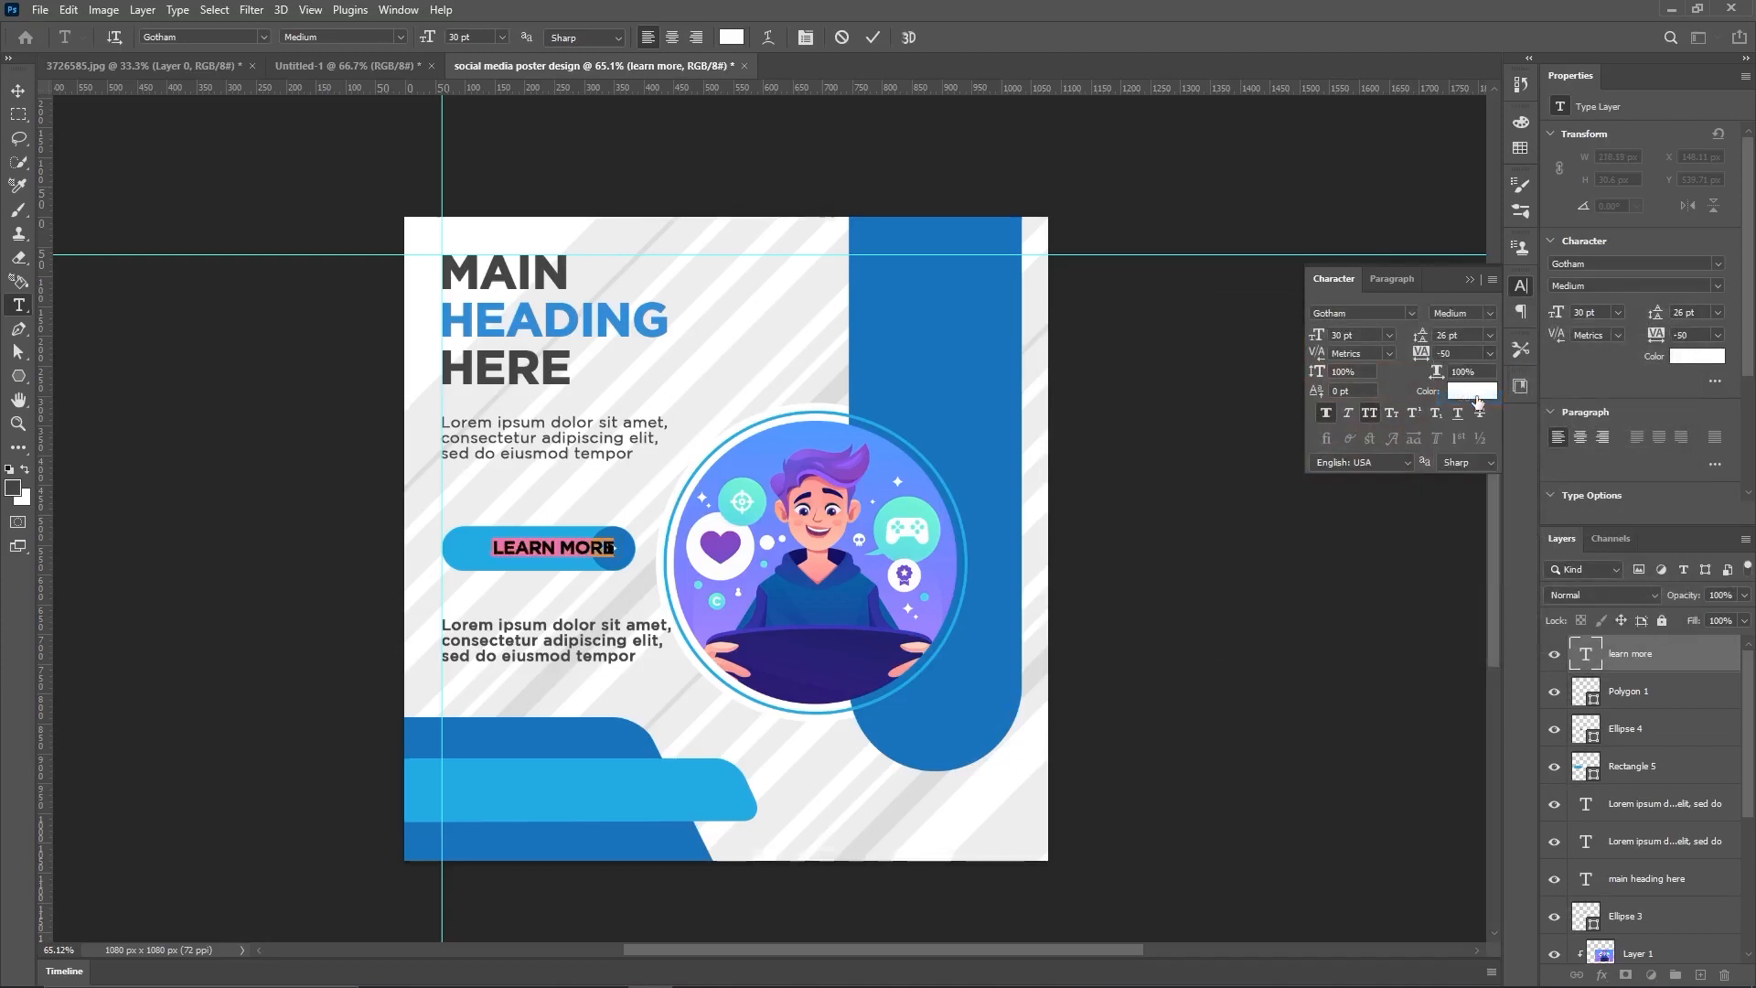
click(872, 36)
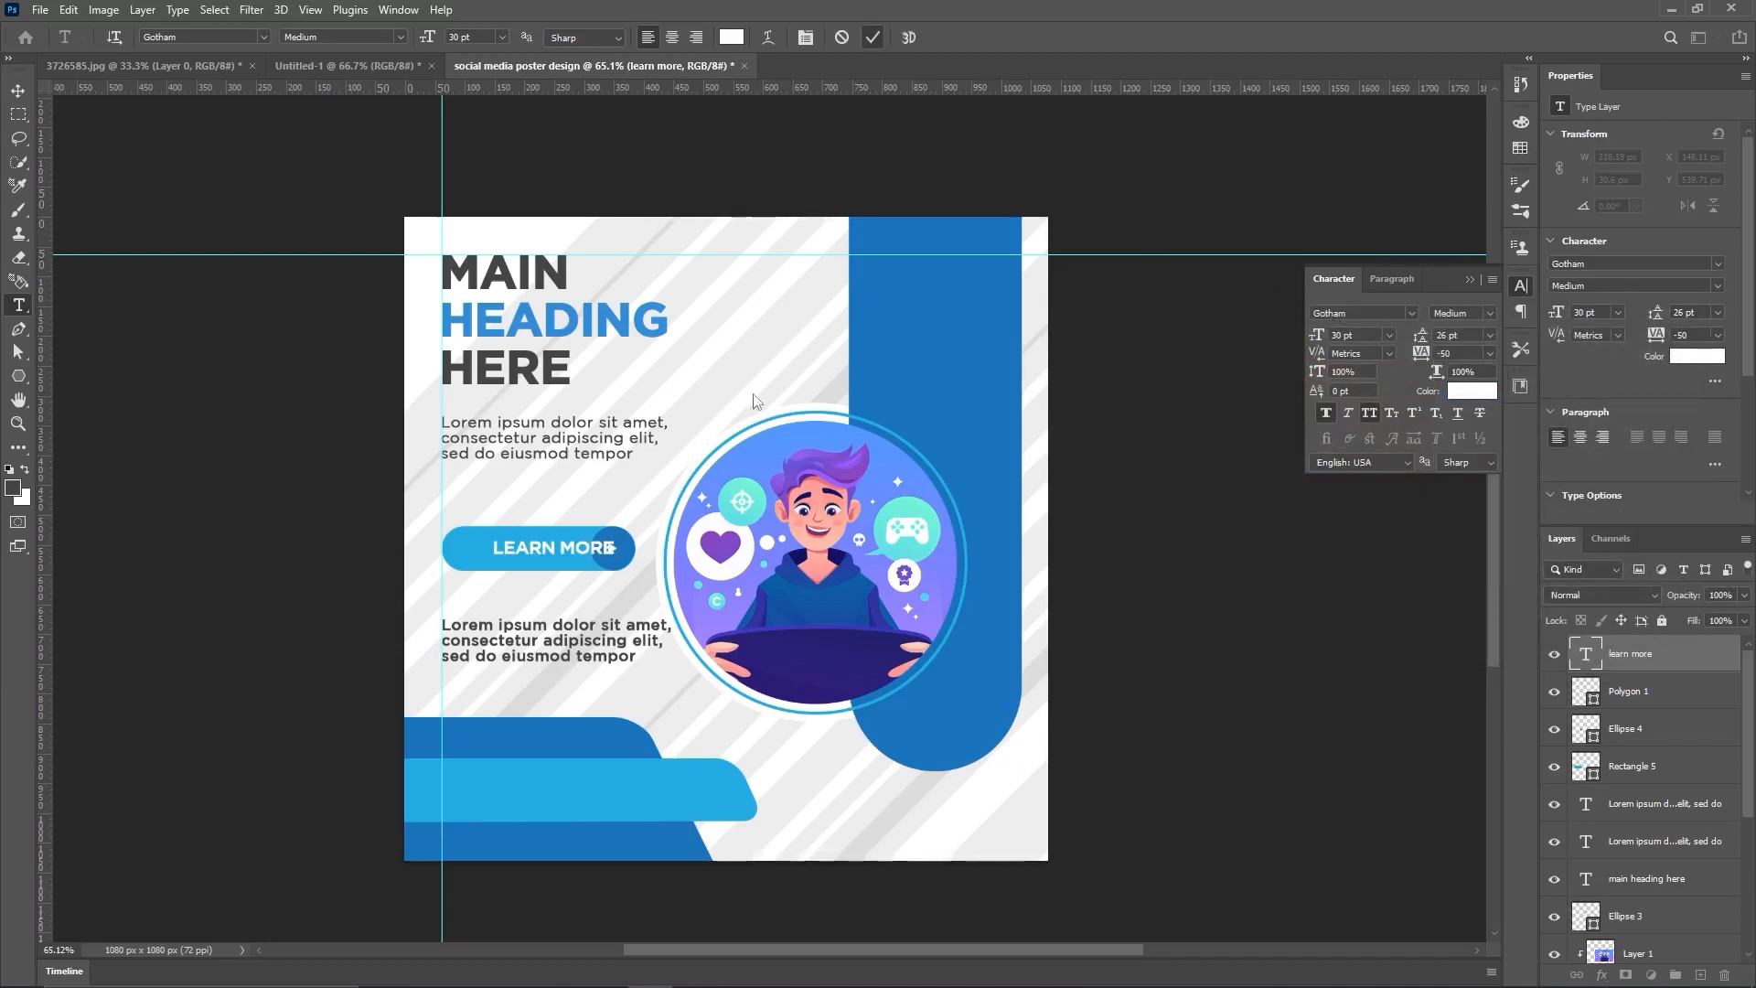
Step: Move the LEARN MORE text off the arrow circle into the light blue part of the button
click(17, 90)
click(1523, 290)
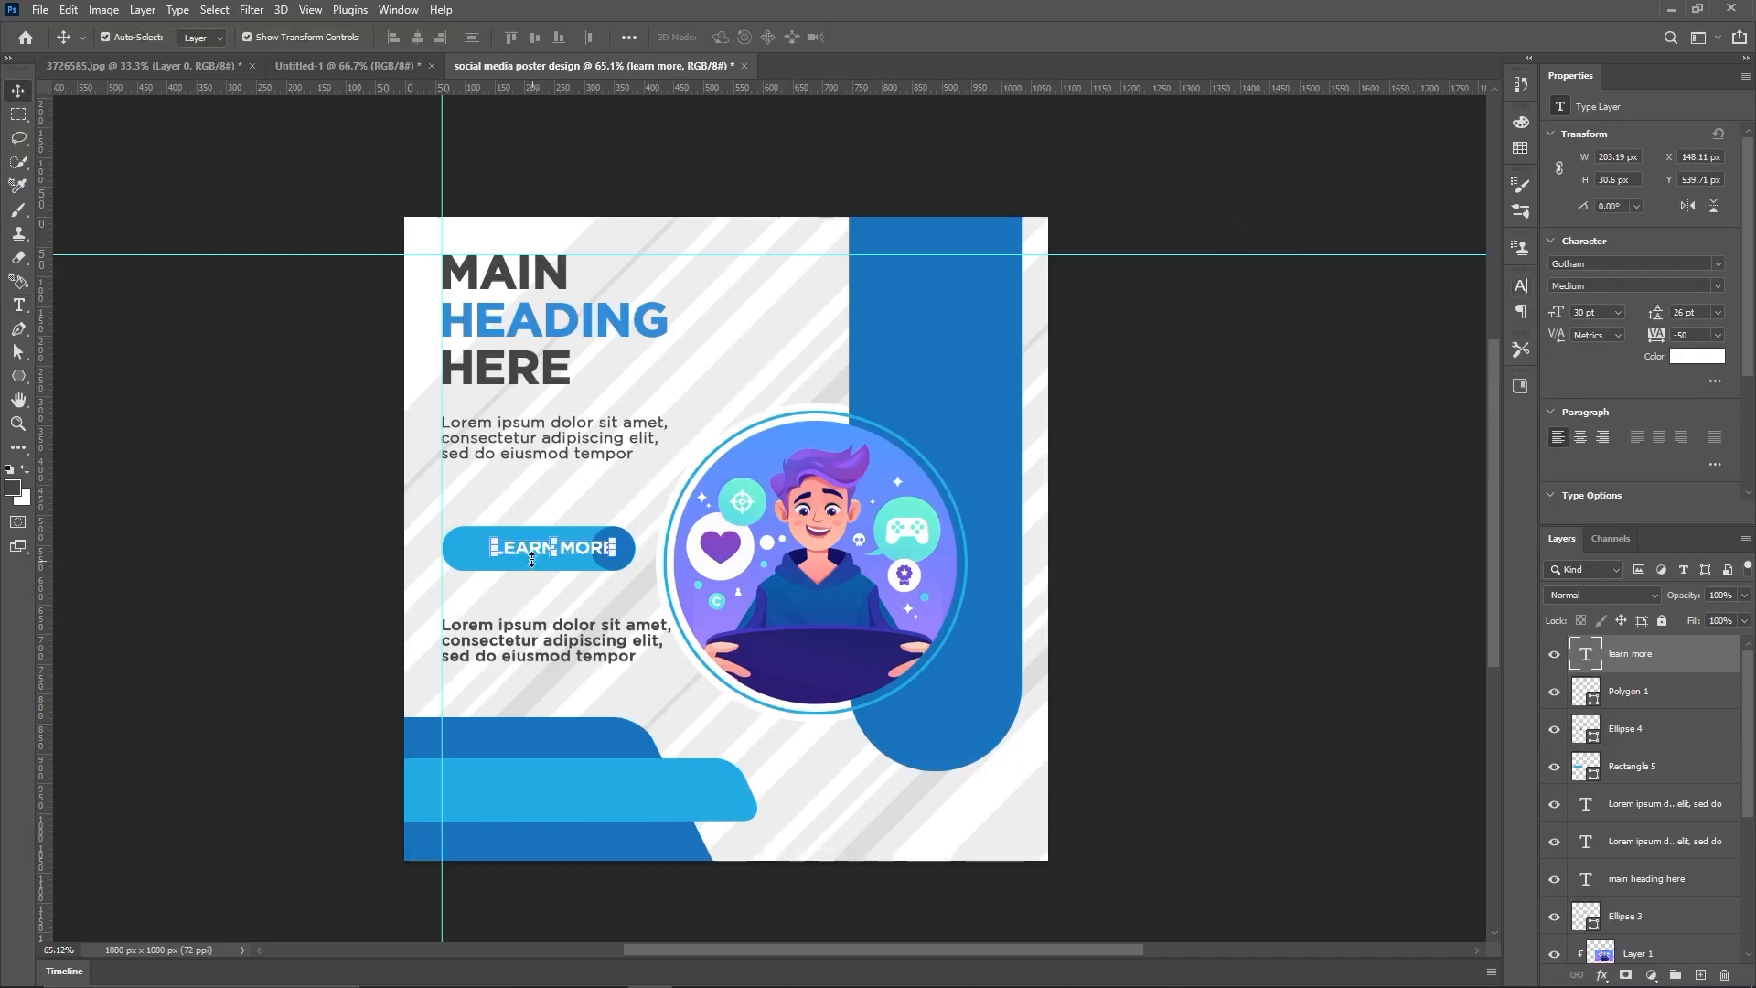
drag(520, 551, 484, 551)
click(1182, 583)
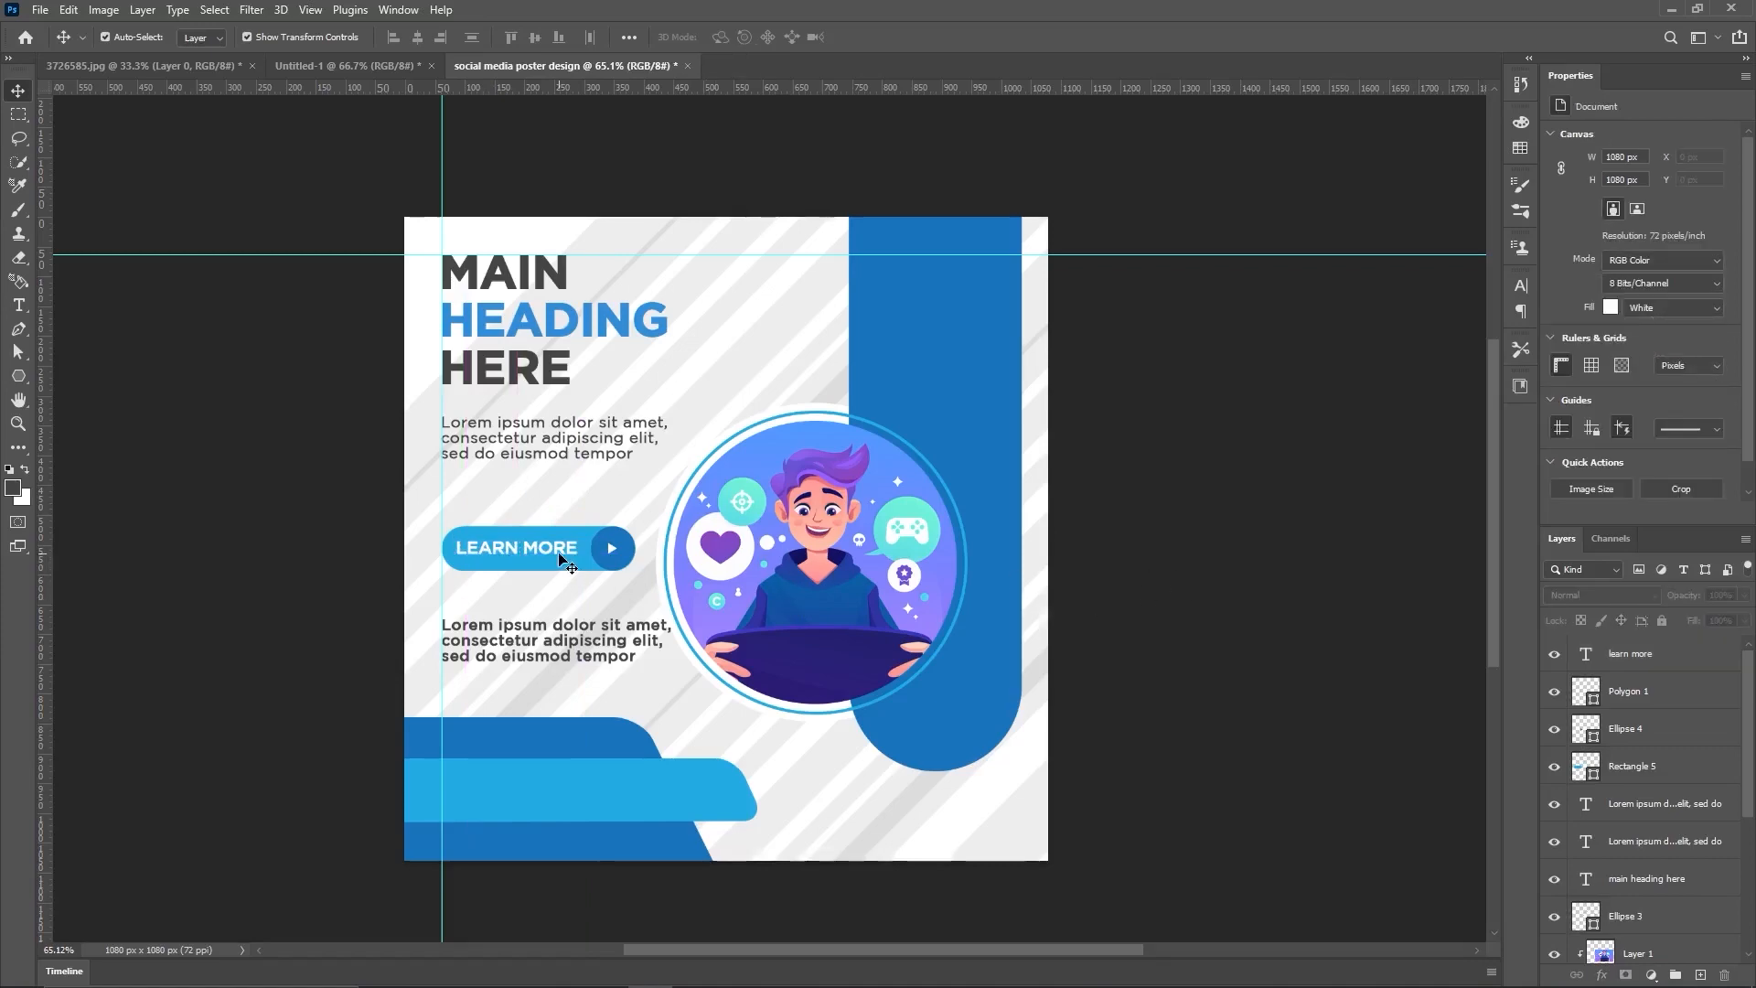
Step: Nudge the LEARN MORE text a few pixels right and 1 px down to center it in the light blue area
scroll(559, 558, up, 5)
key(Right)
key(Right)
key(Right)
key(Right)
key(Right)
key(Right)
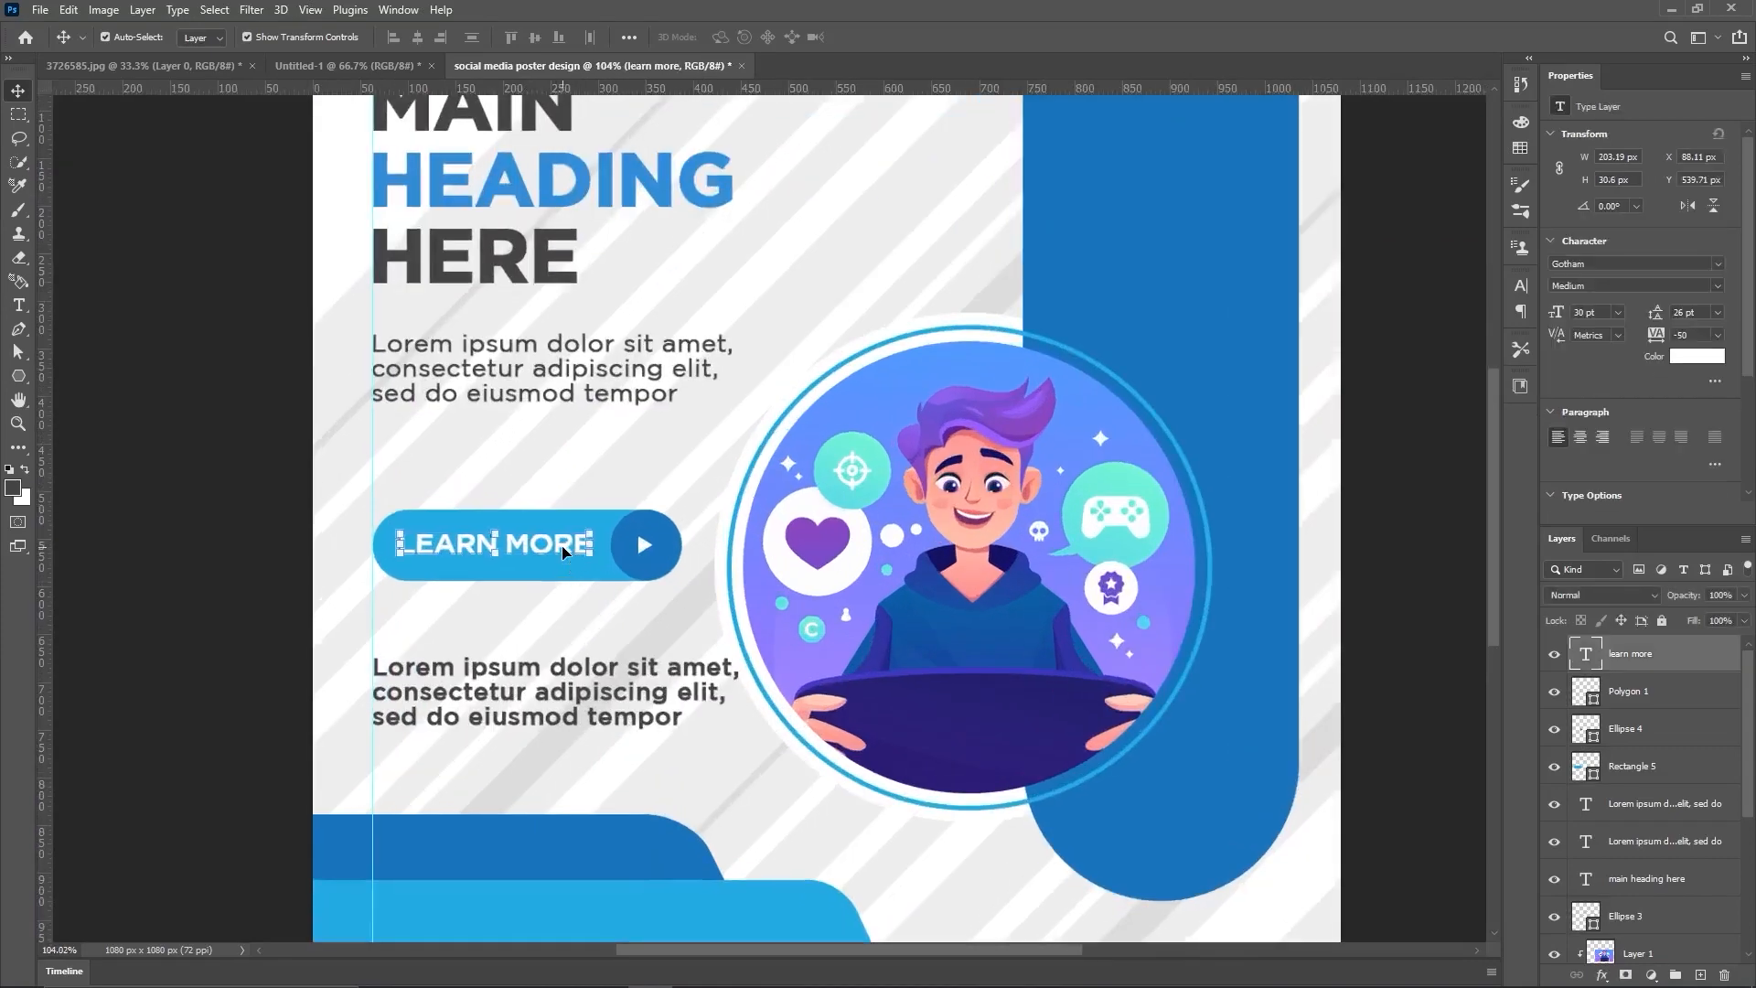
key(Down)
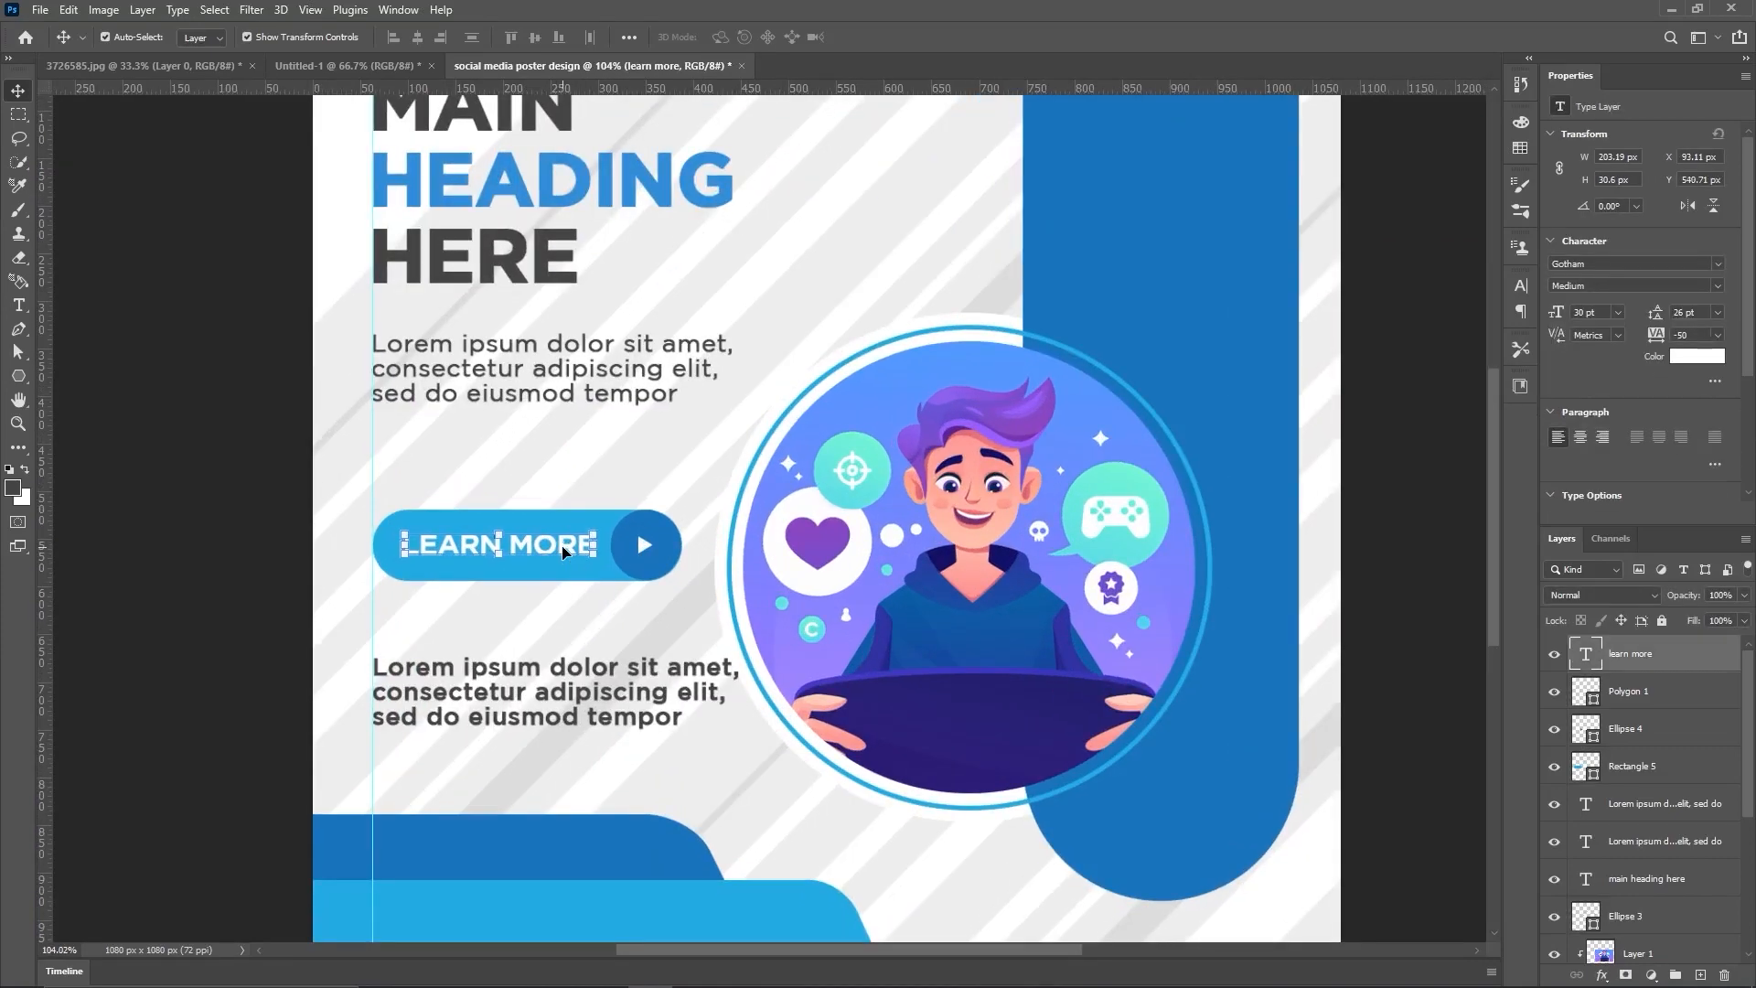
click(156, 550)
Step: Duplicate the button's dark blue circle into the space between the heading and the tall rounded shape, and enlarge the copy to 98 px
scroll(805, 519, down, 2)
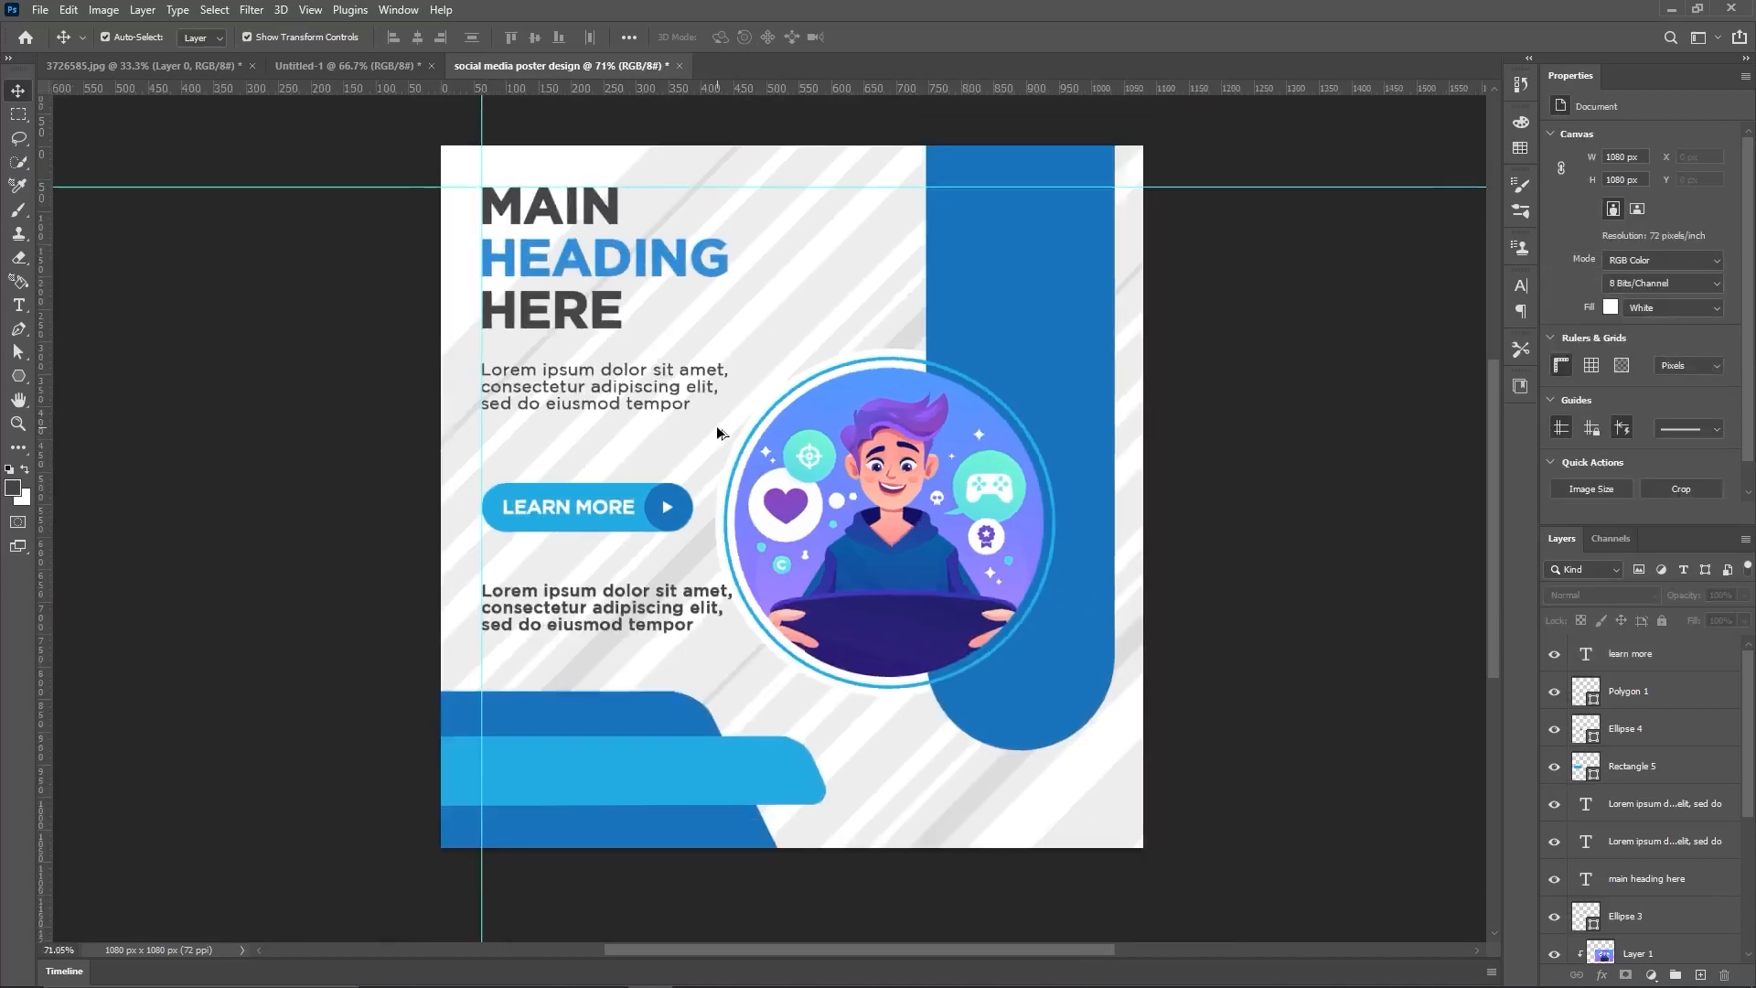
scroll(792, 860, right, 1)
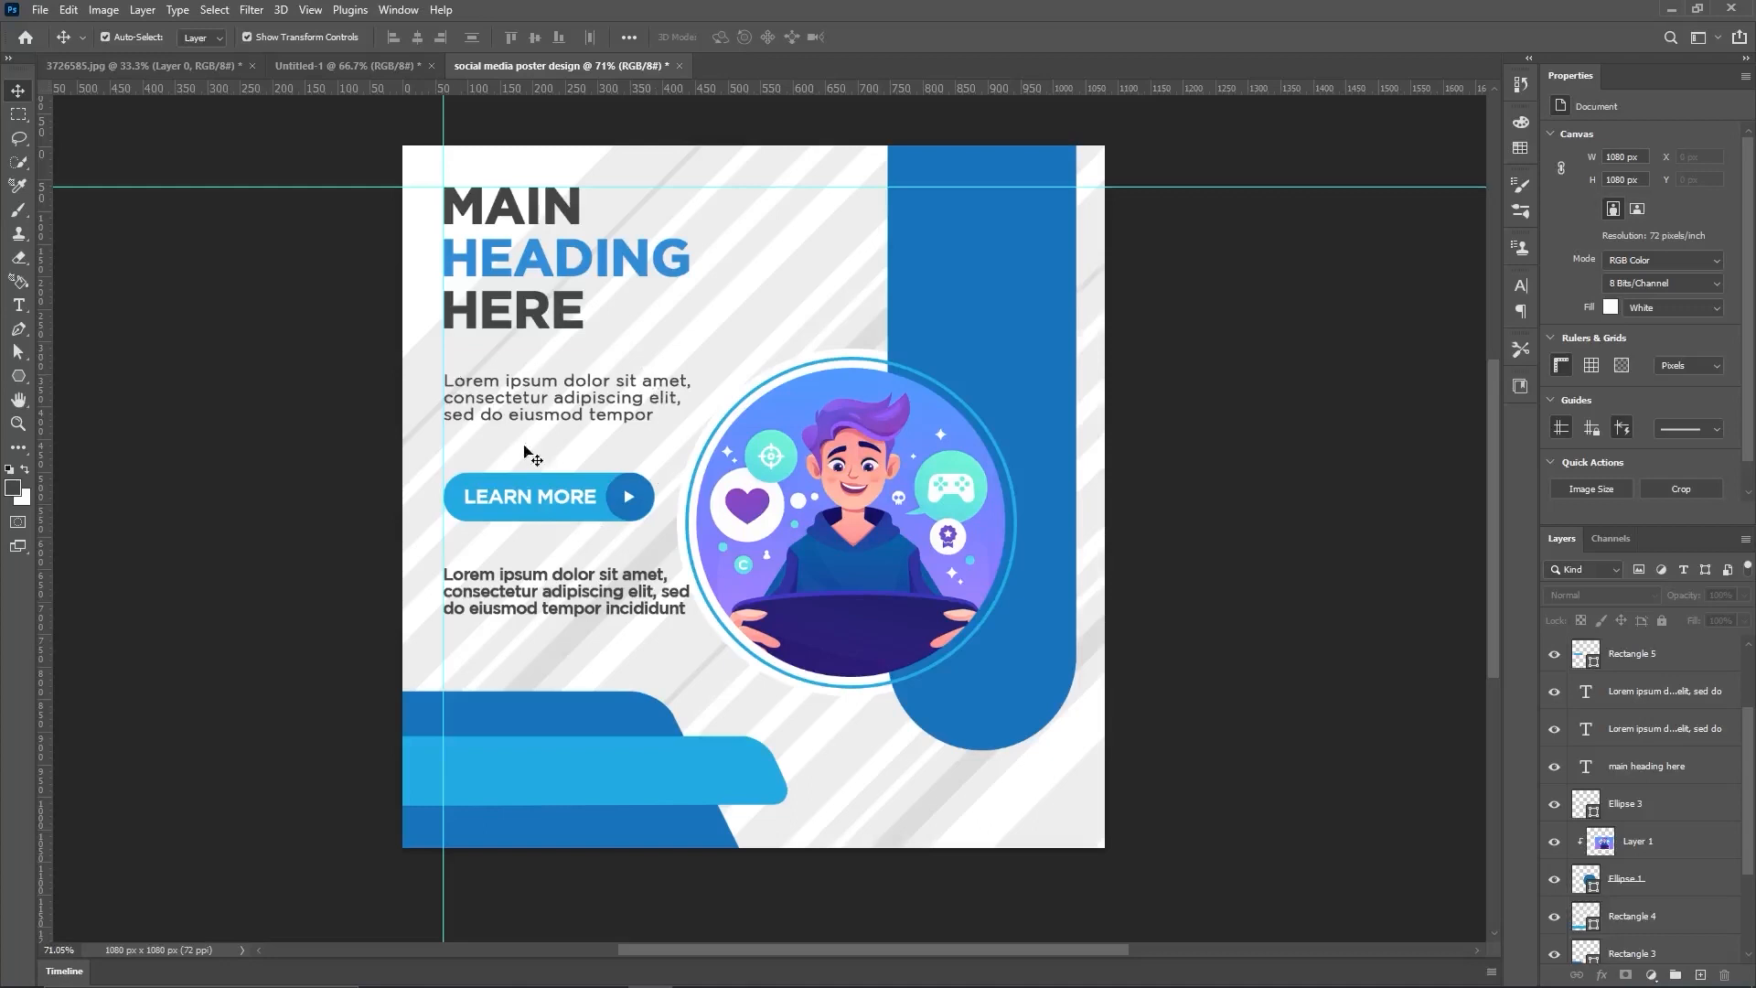
alt+click(645, 498)
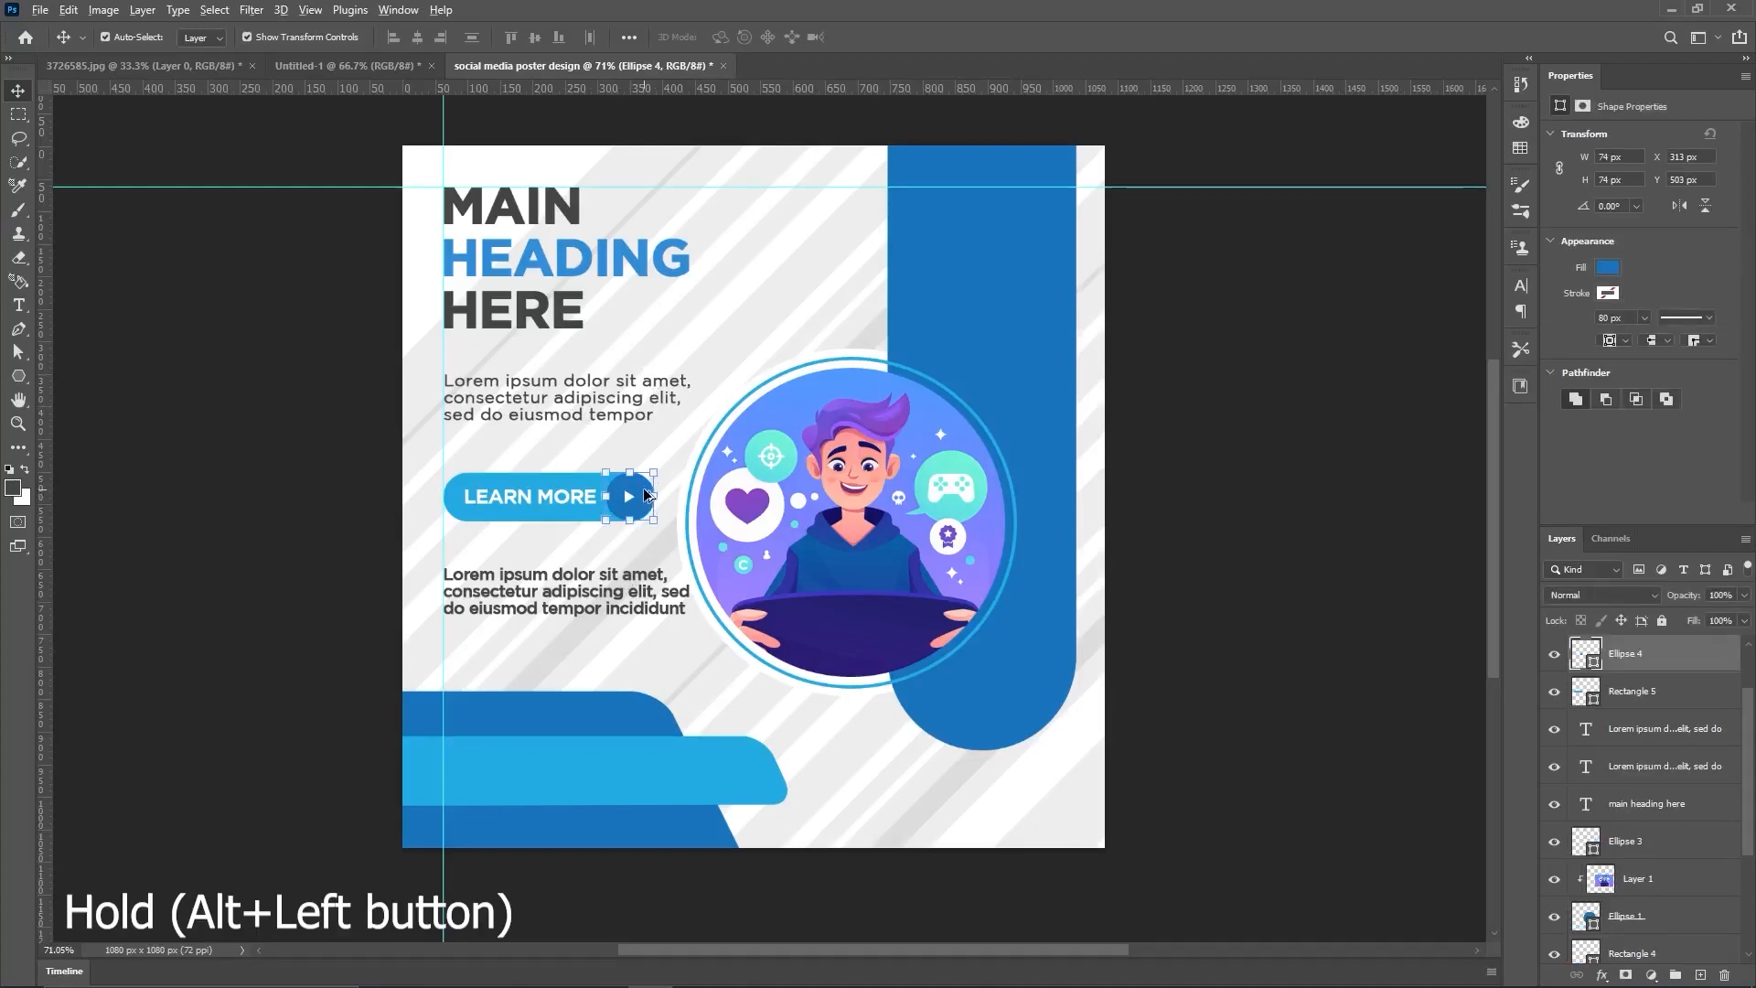
drag(644, 497, 814, 265)
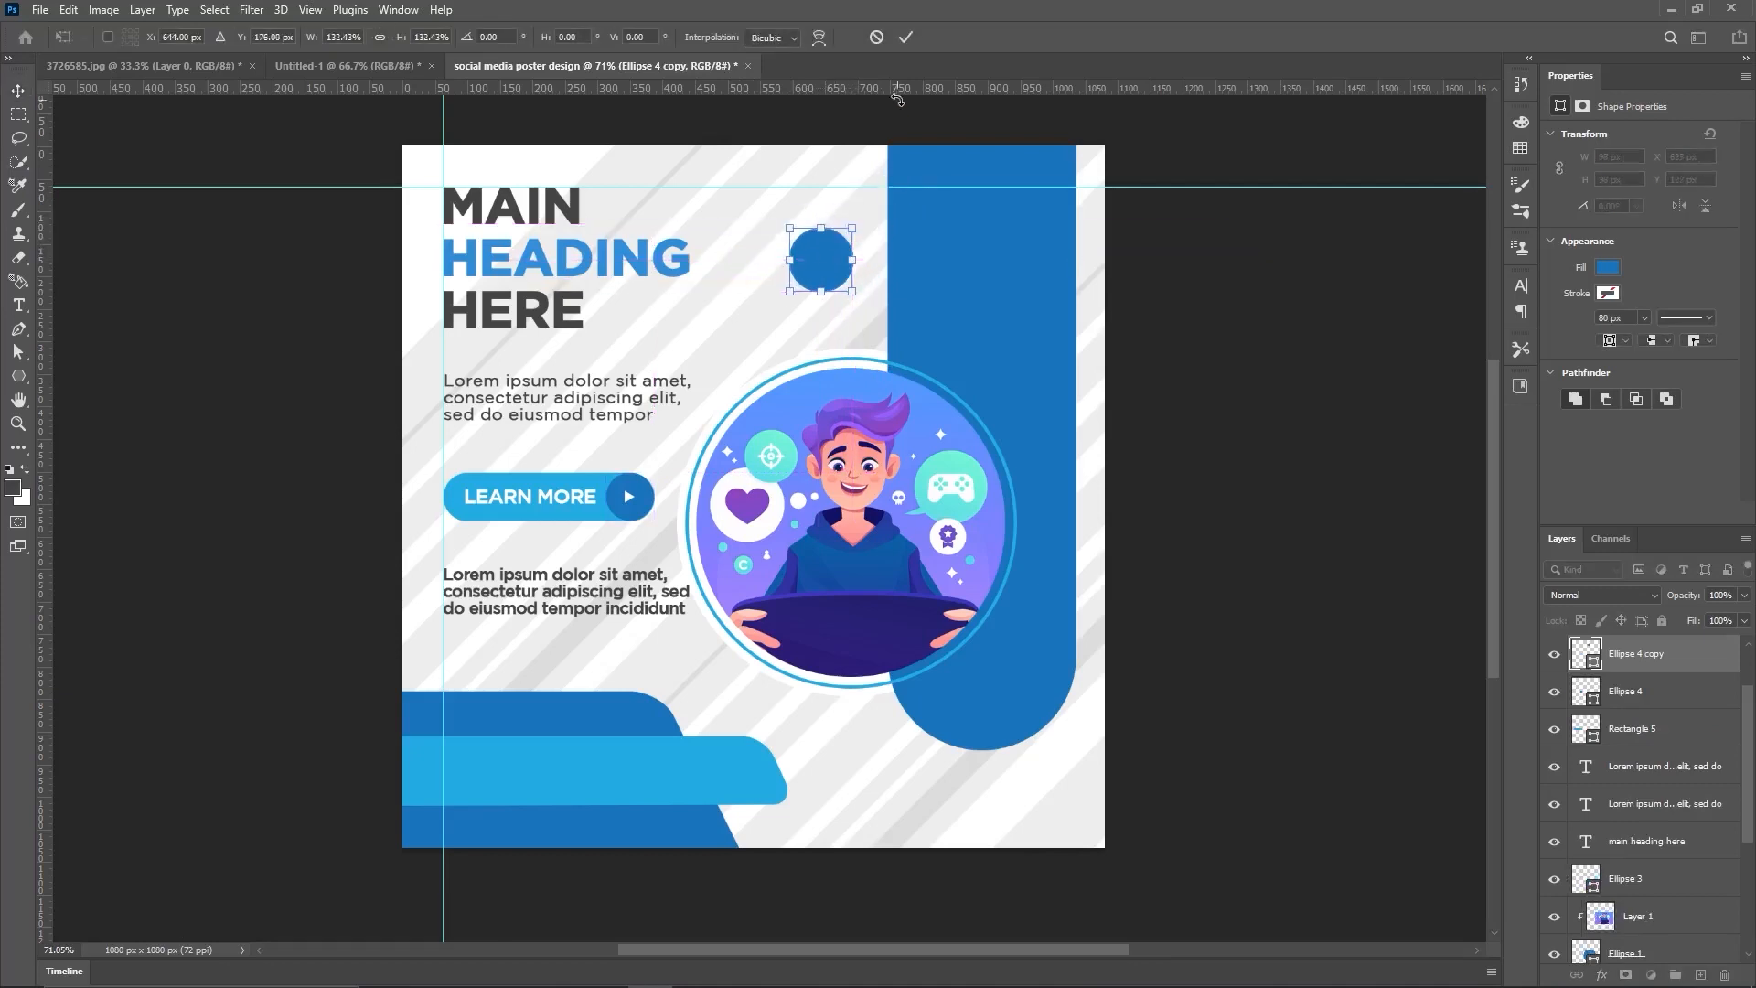
click(906, 37)
Step: Fill the copied circle with the light blue 22abe2 sampled from the pill-shaped button
double_click(1585, 663)
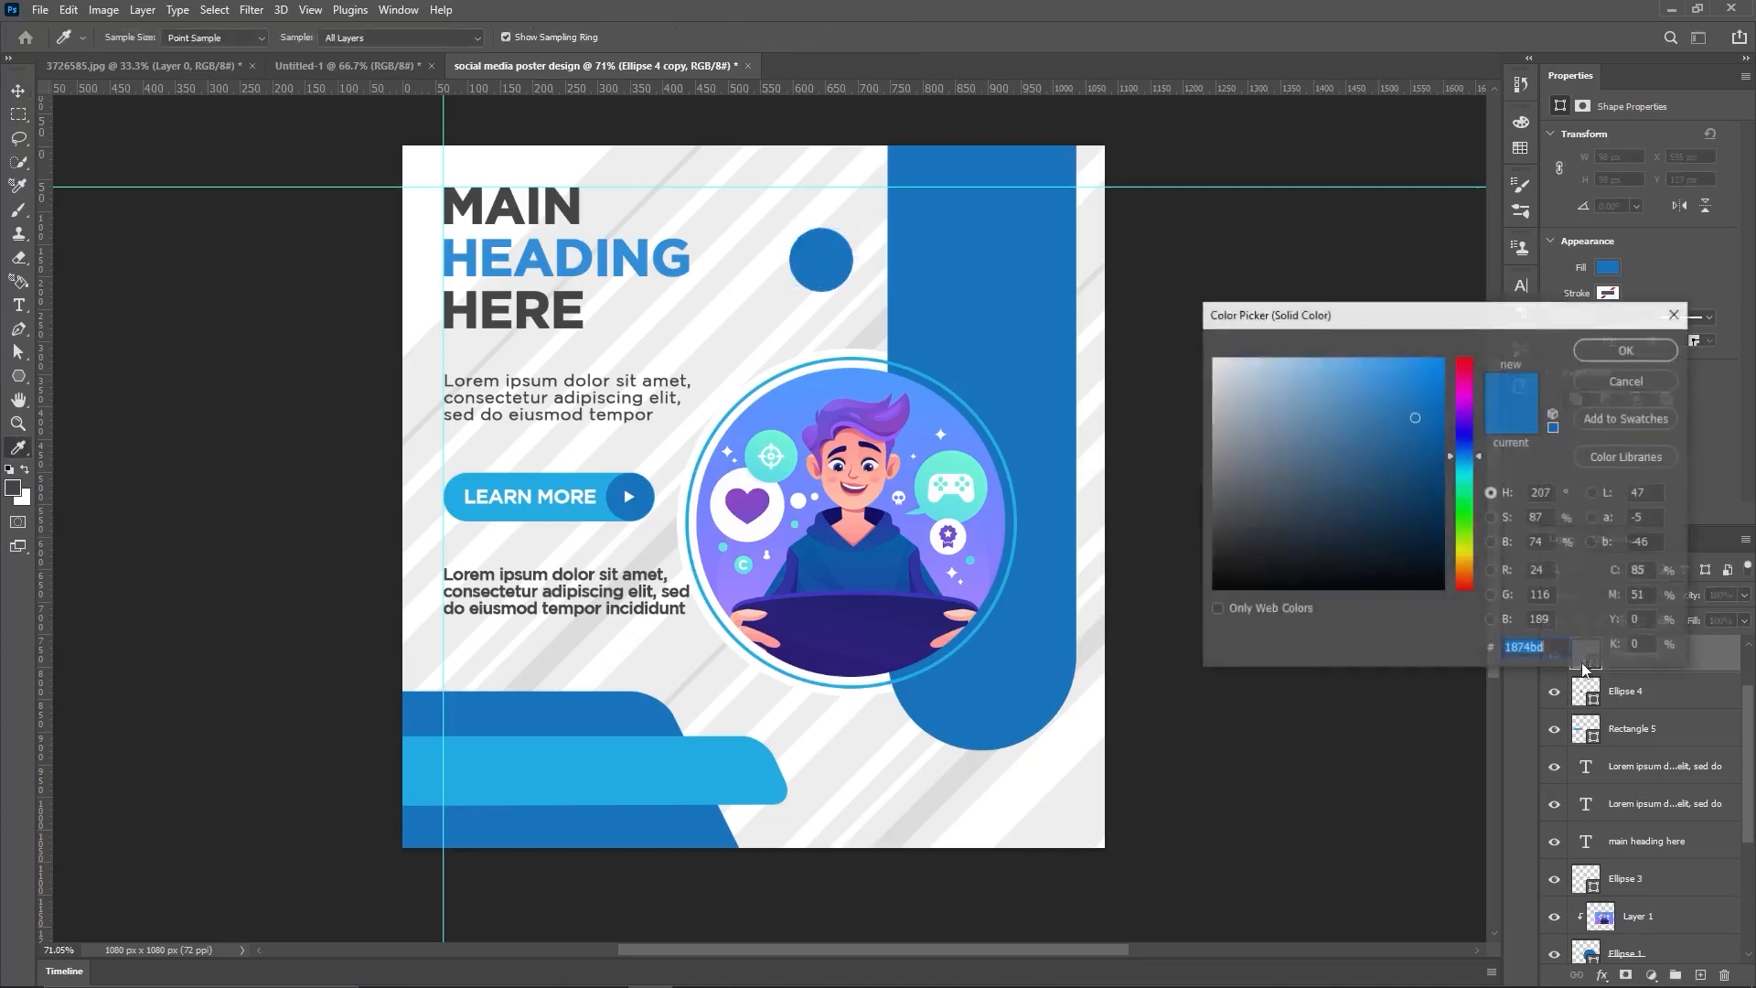
click(526, 472)
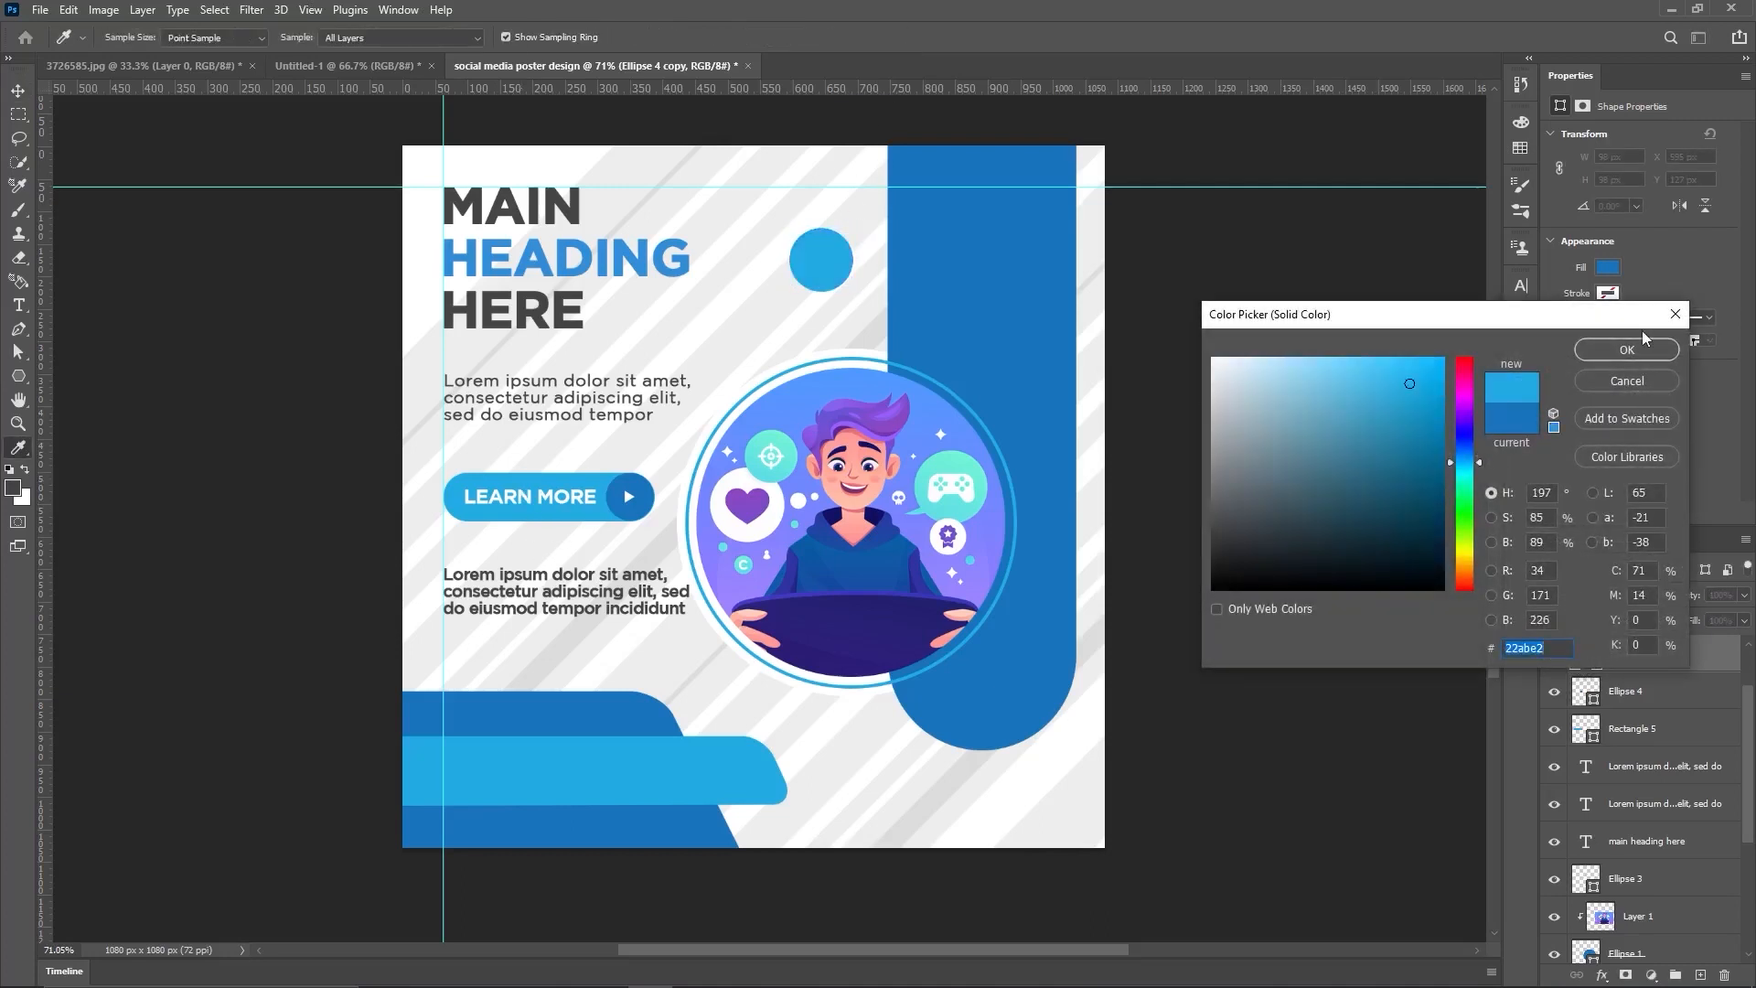
click(1627, 351)
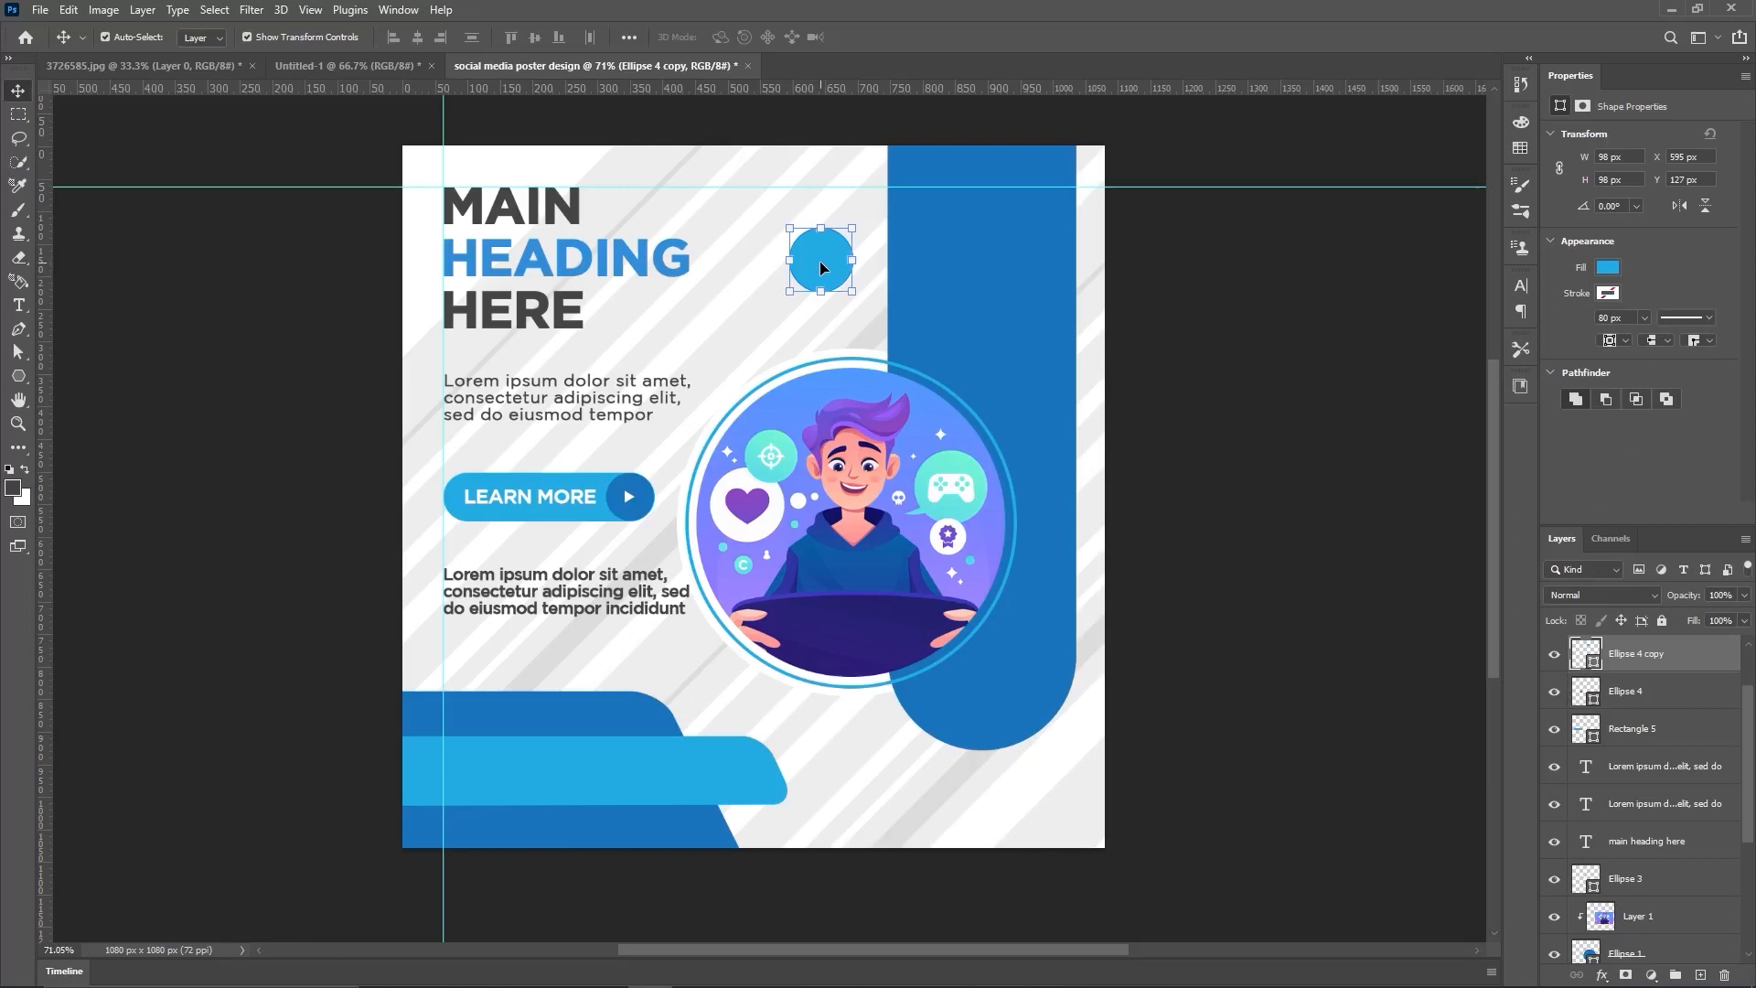
Step: Duplicate the light blue circle at 57 px beside the word HERE, and shift the 98 px circle slightly up and left
drag(821, 267, 701, 350)
click(905, 37)
drag(822, 259, 817, 240)
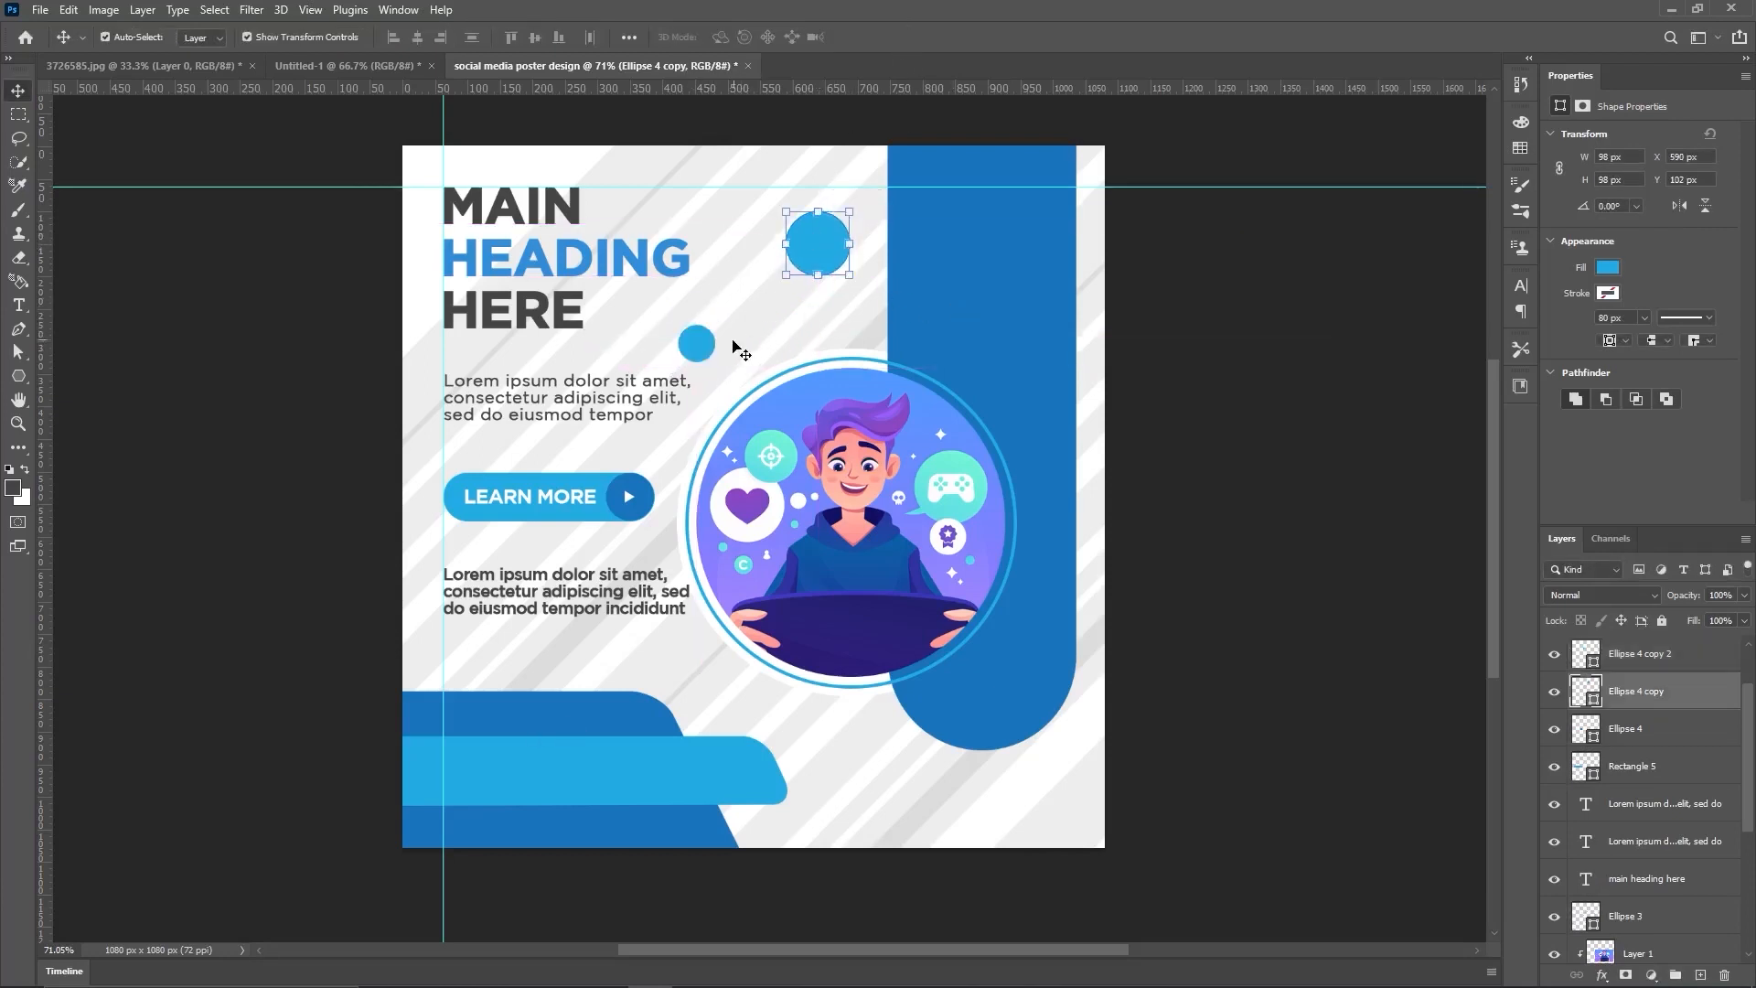
drag(692, 344, 699, 341)
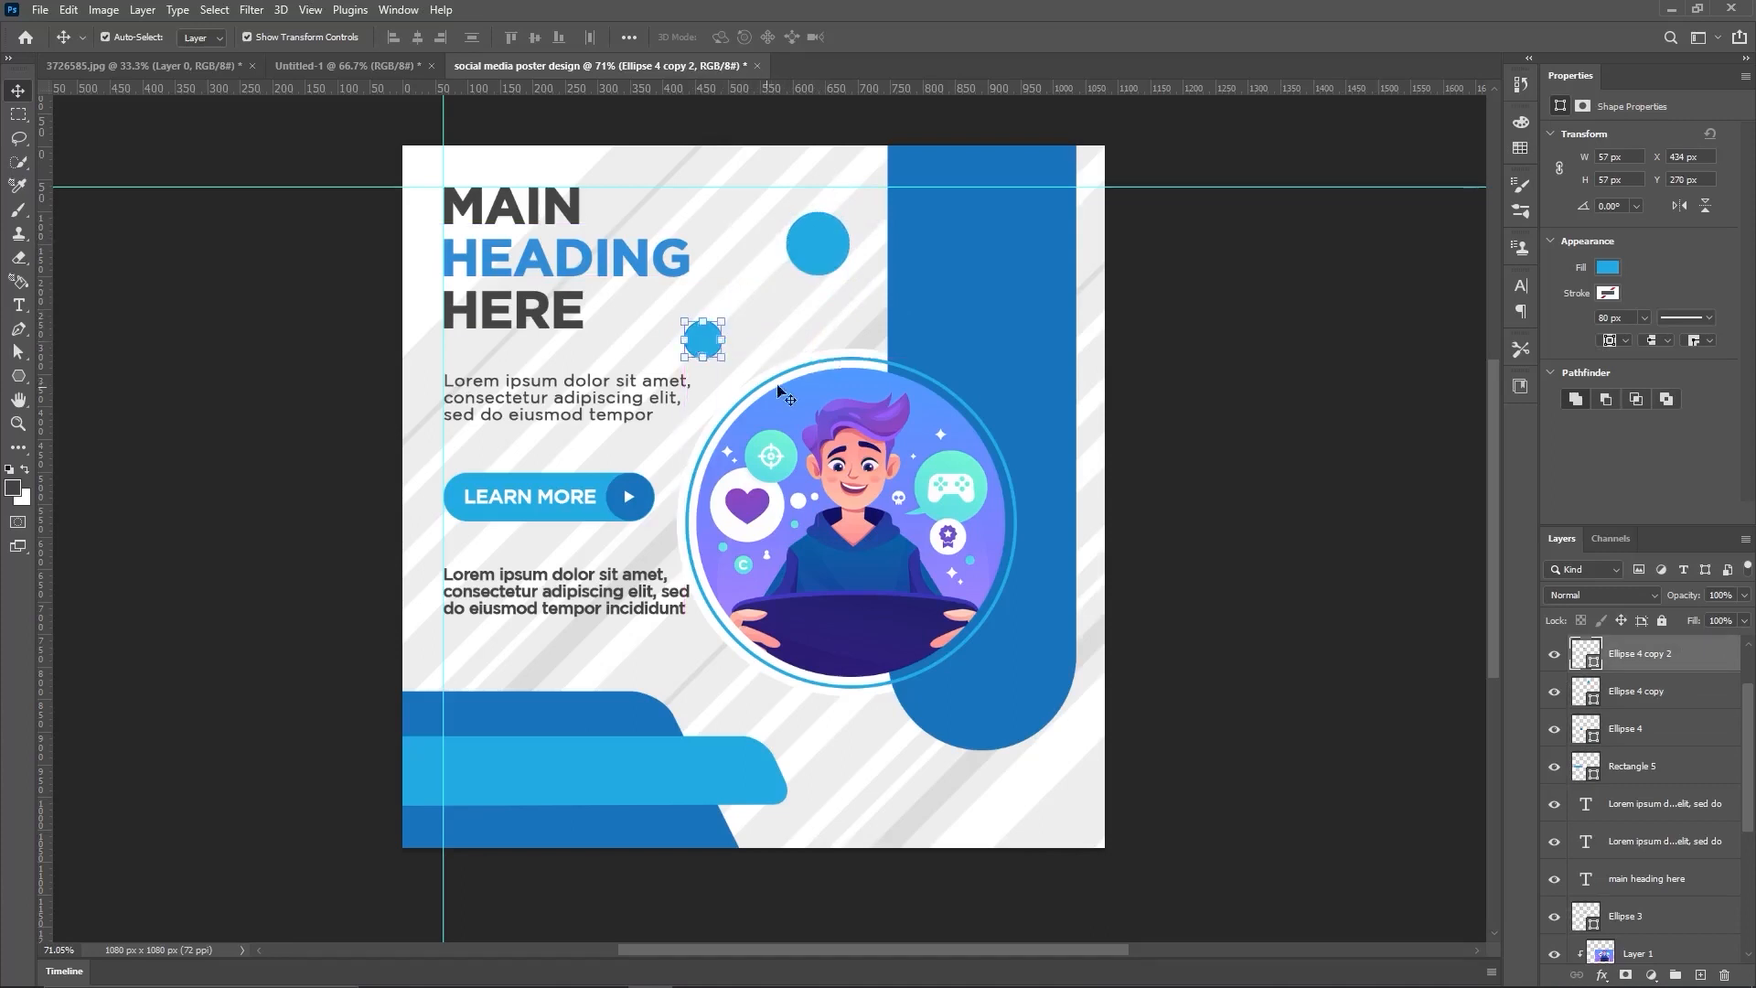
Step: Fill the small circle beside the heading with the recently used dark blue, then deselect it
click(841, 257)
click(699, 342)
click(1616, 271)
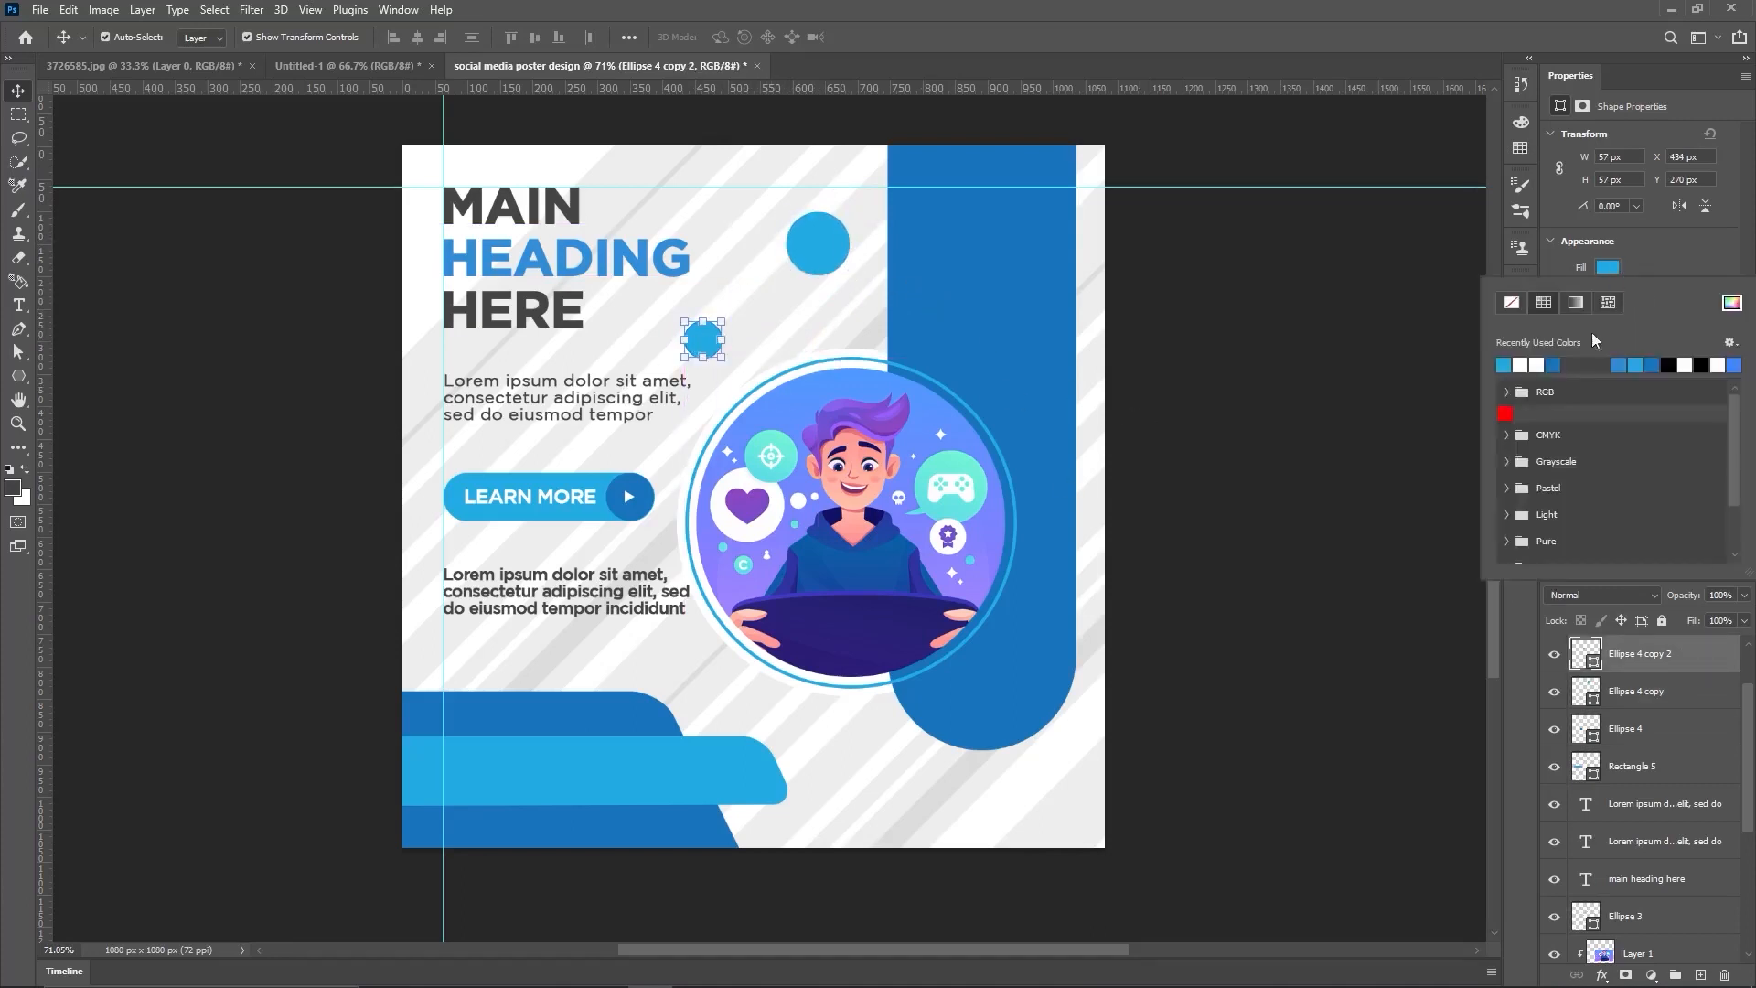
click(1553, 365)
click(1240, 354)
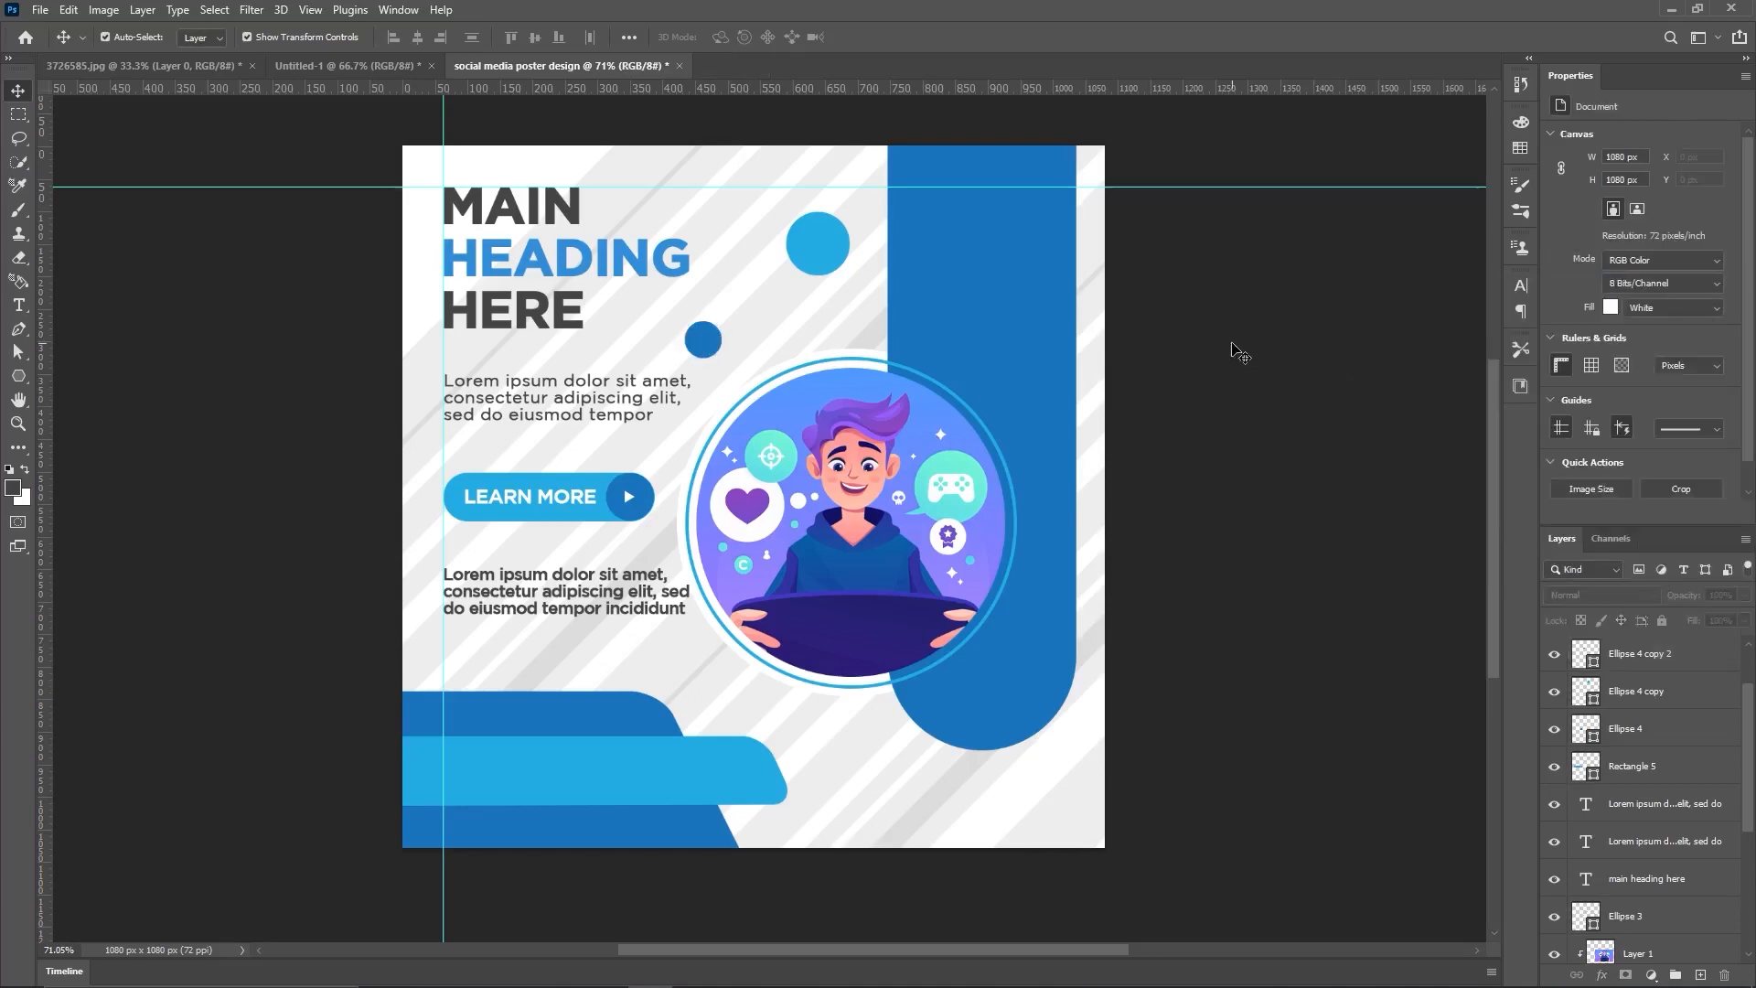
Step: Copy the dotted grid group "shape" from the Untitled-1 document
click(838, 252)
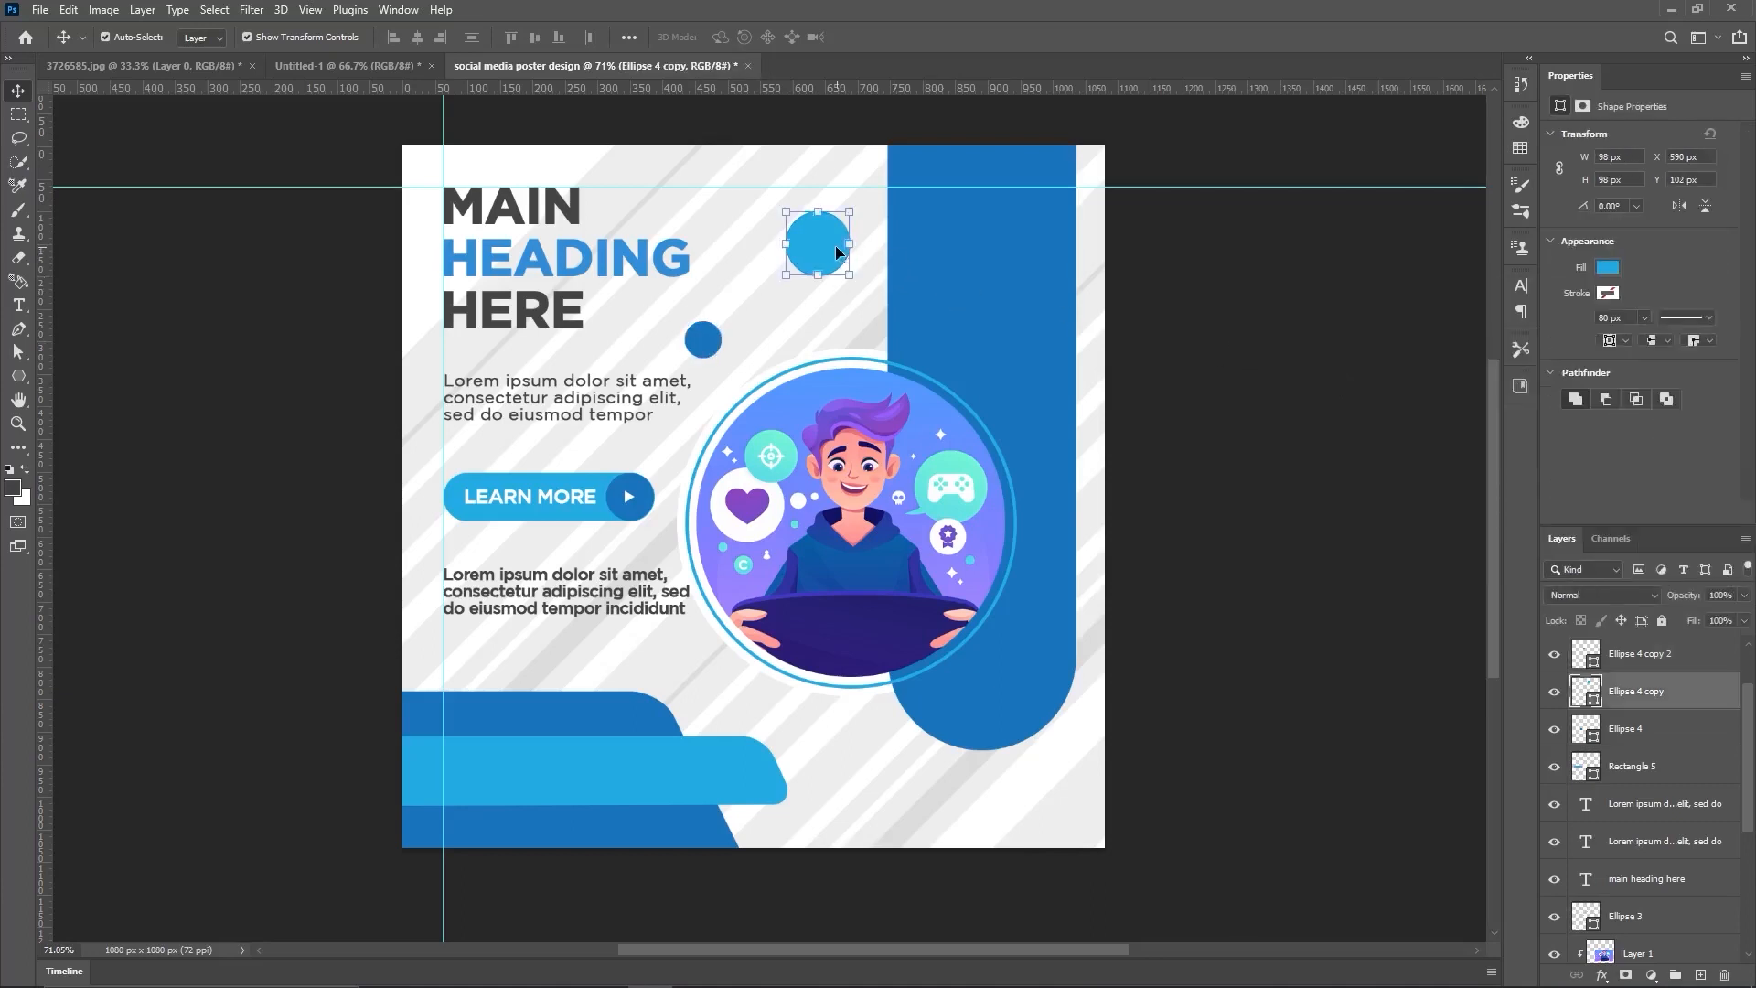
click(190, 66)
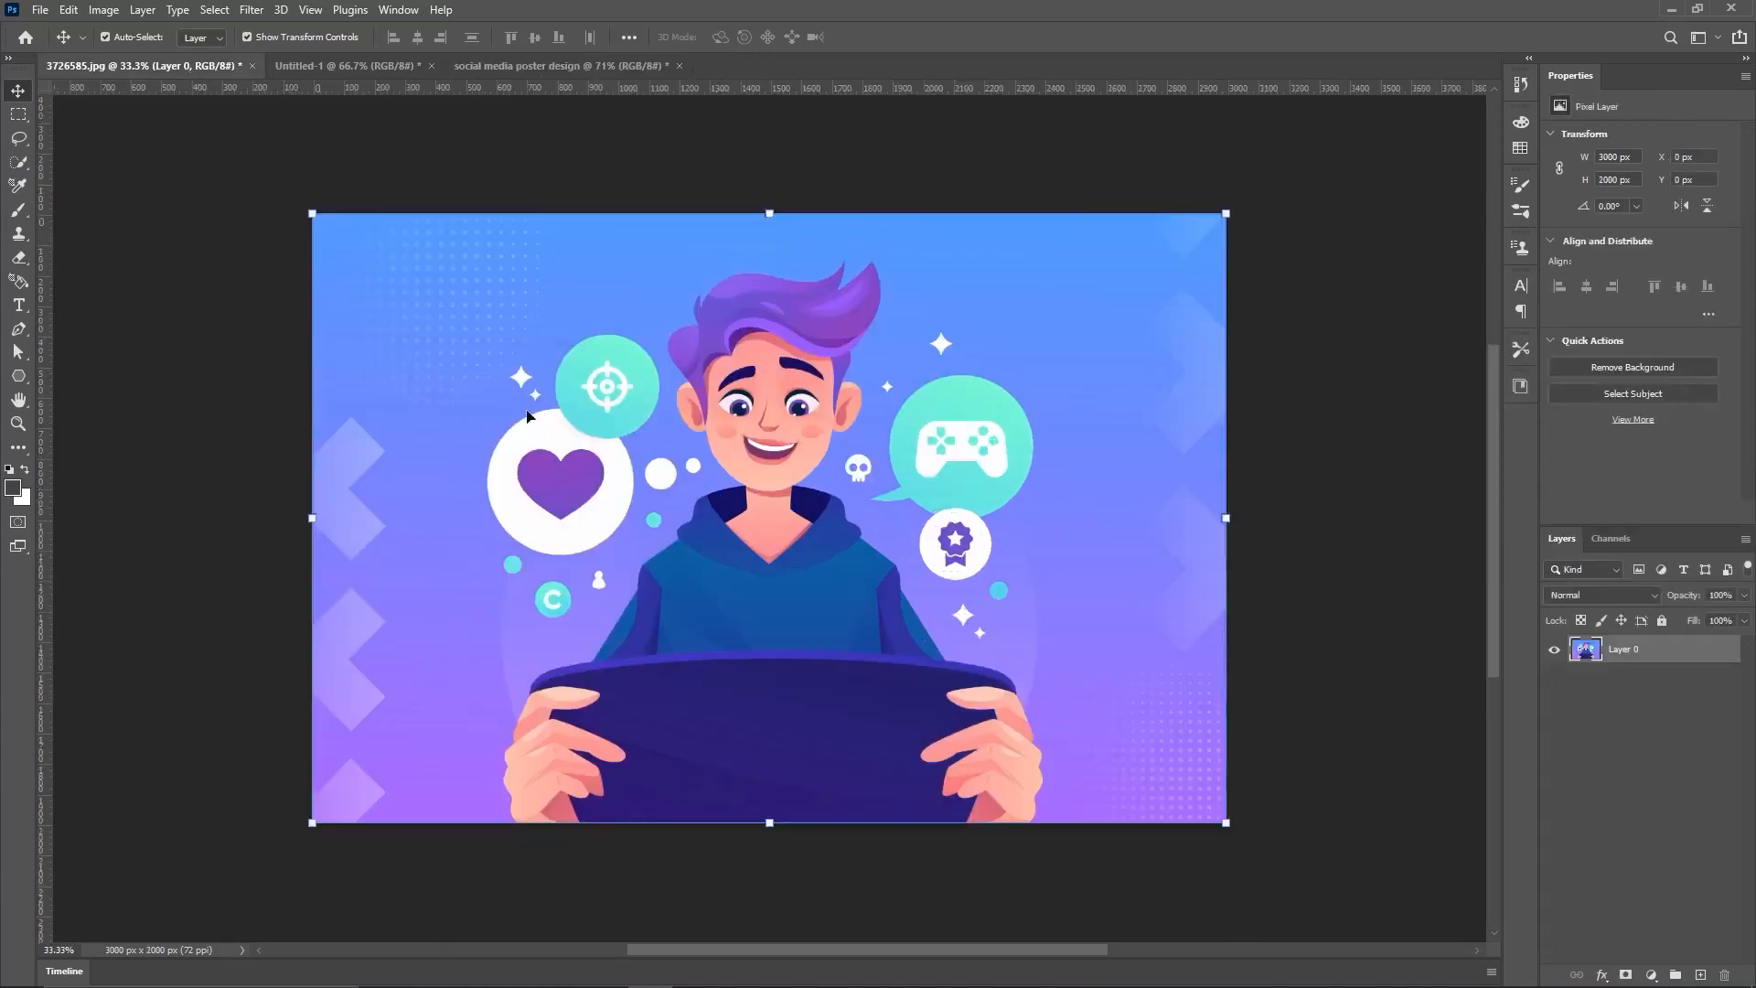
click(356, 66)
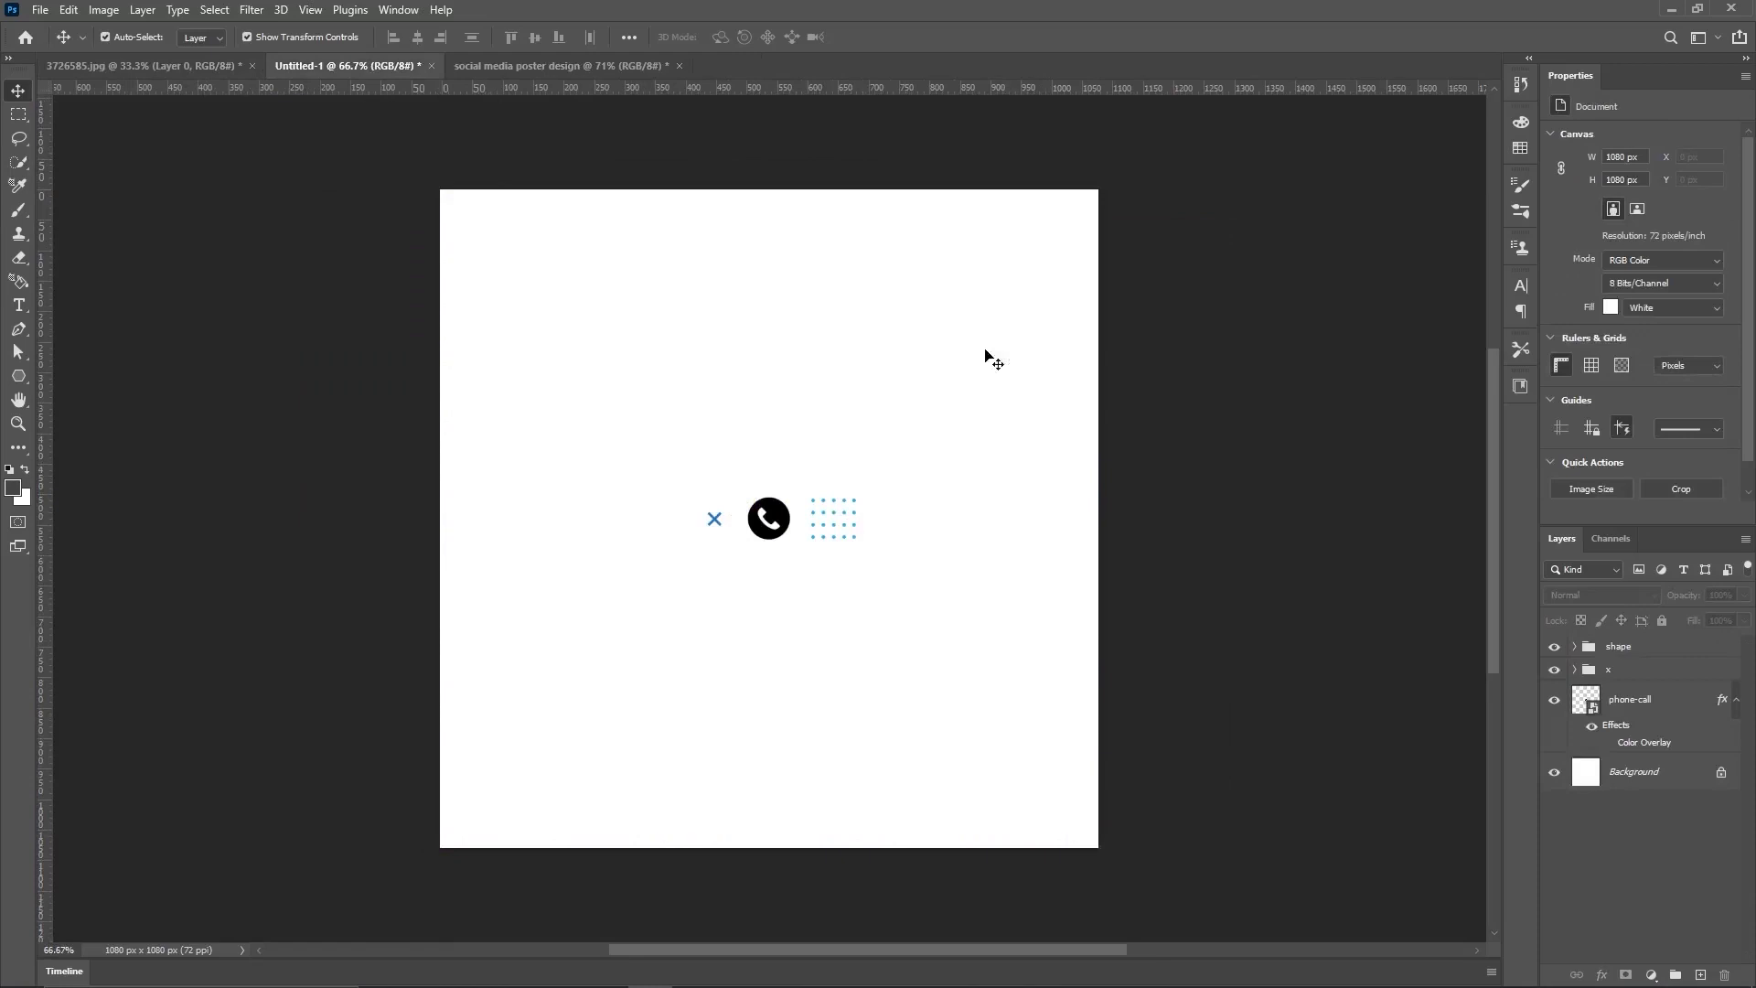
click(1657, 653)
key(ctrl+c)
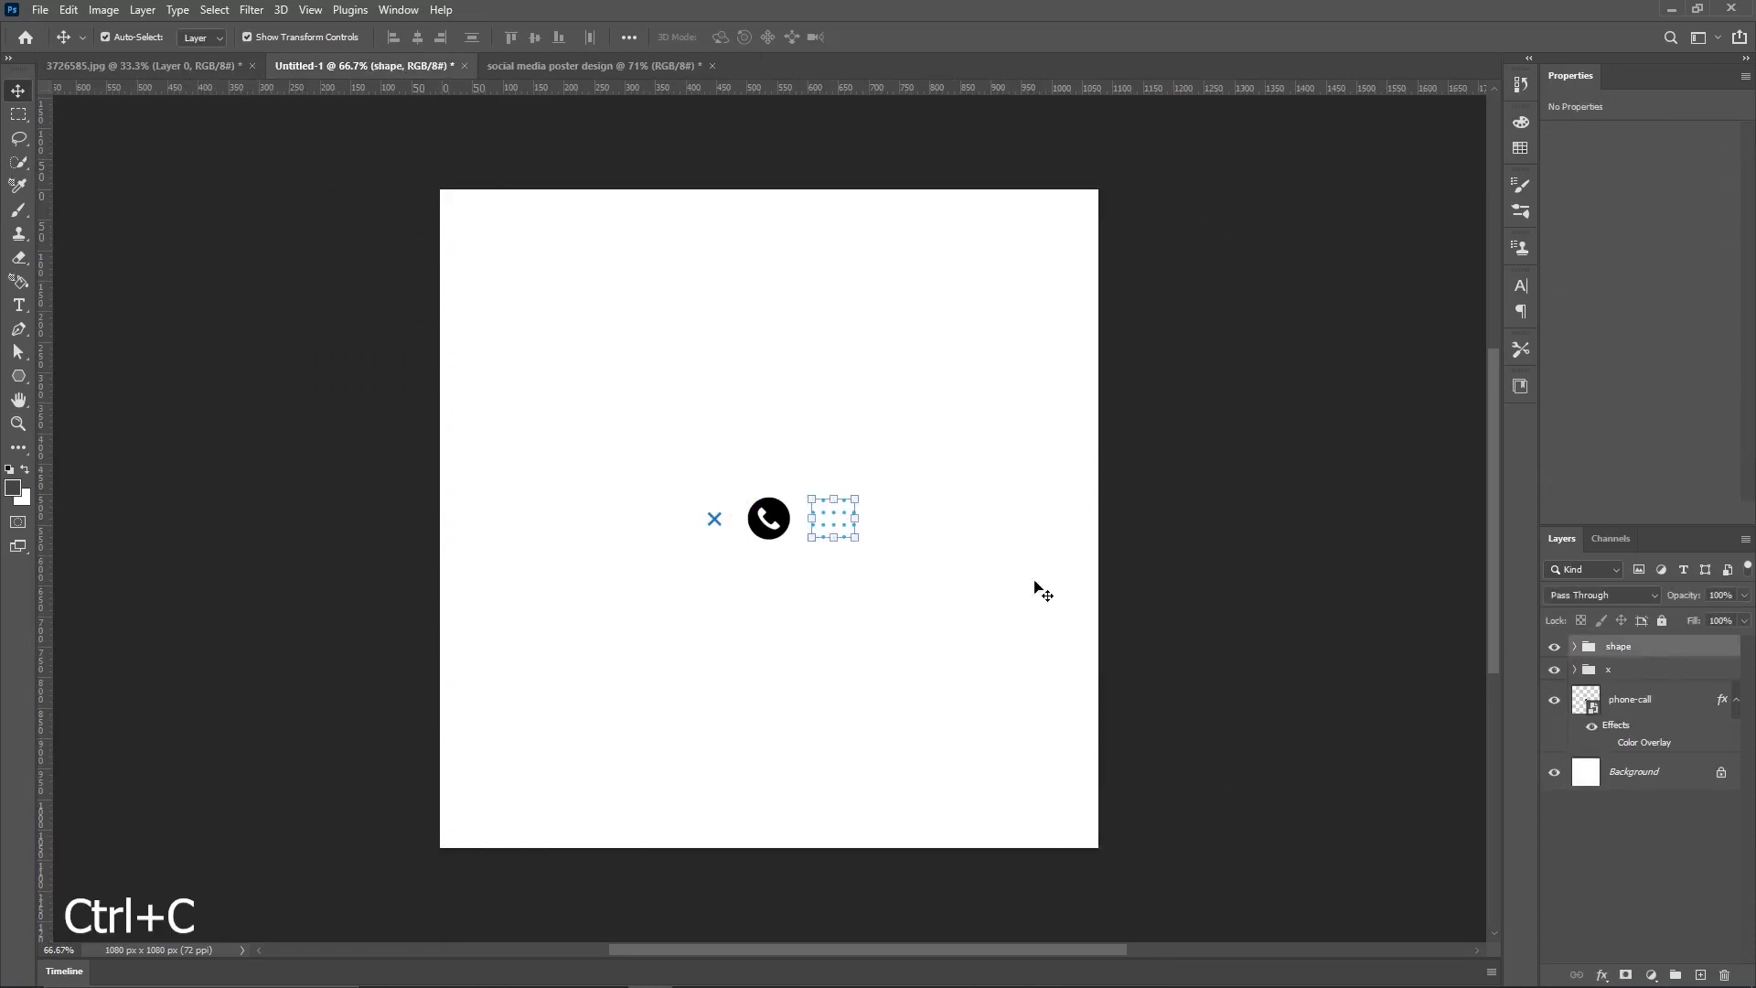
Step: Paste the dotted grid into the poster, enlarge it to about 107%, and place it above the light blue circle
click(527, 67)
key(ctrl+v)
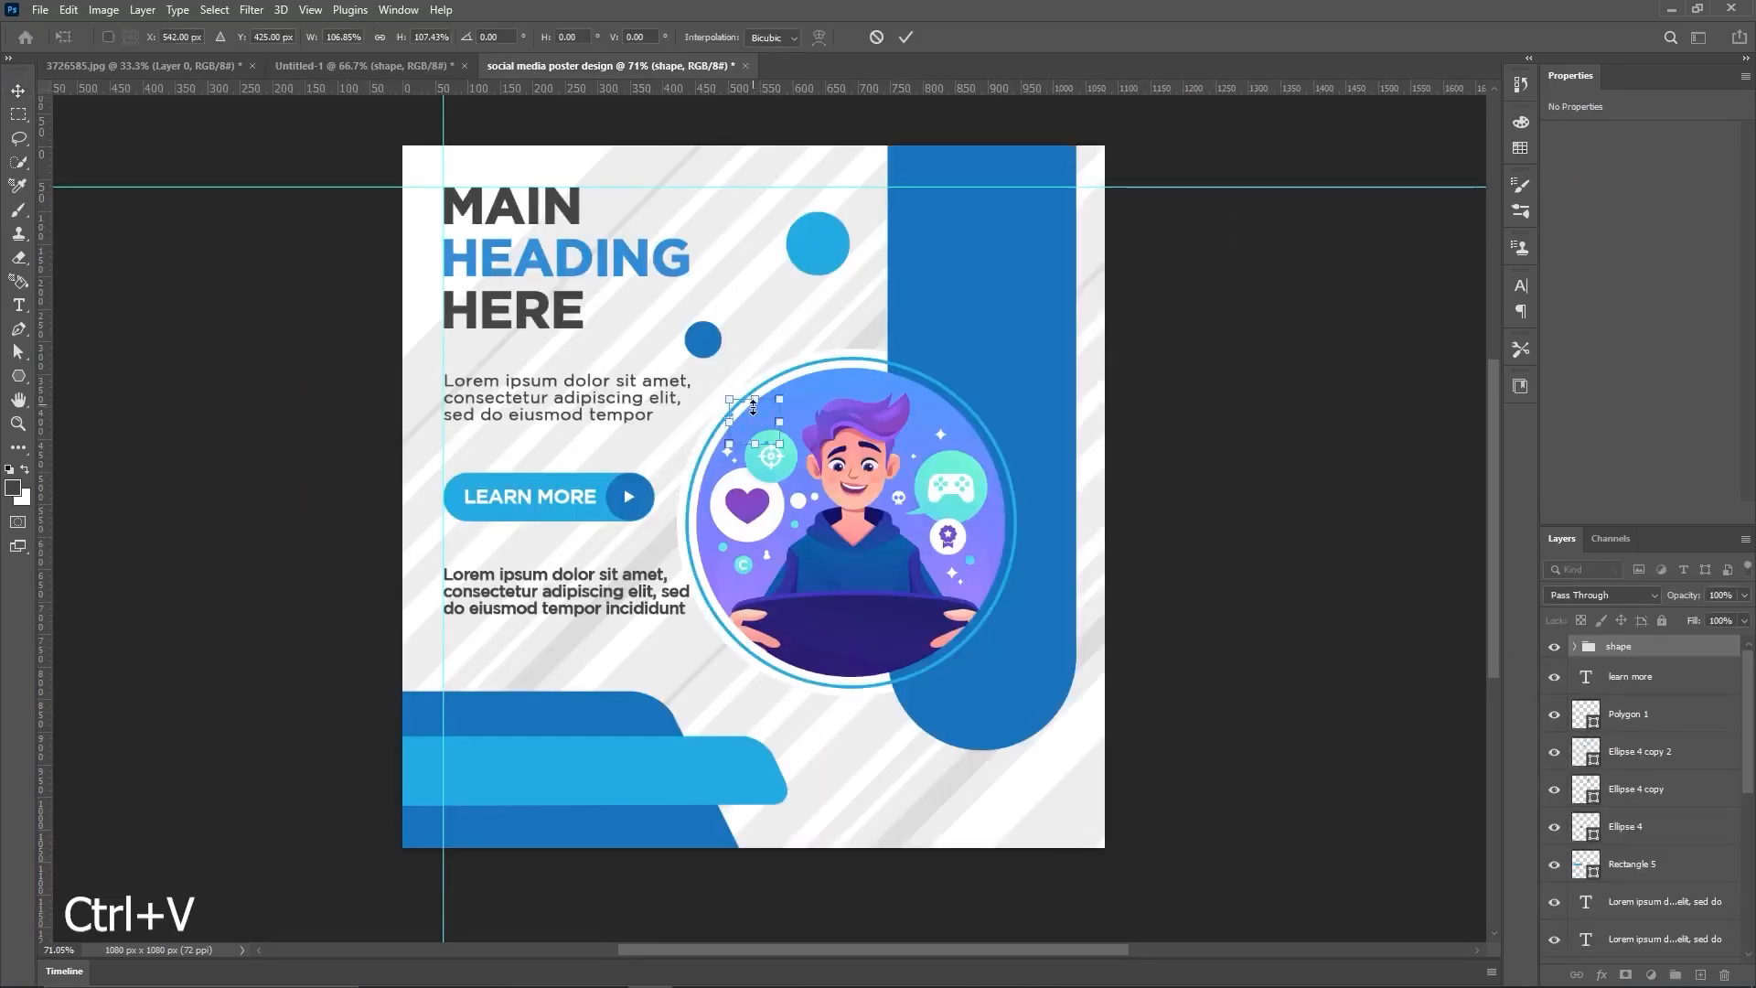
drag(754, 407, 828, 176)
click(906, 38)
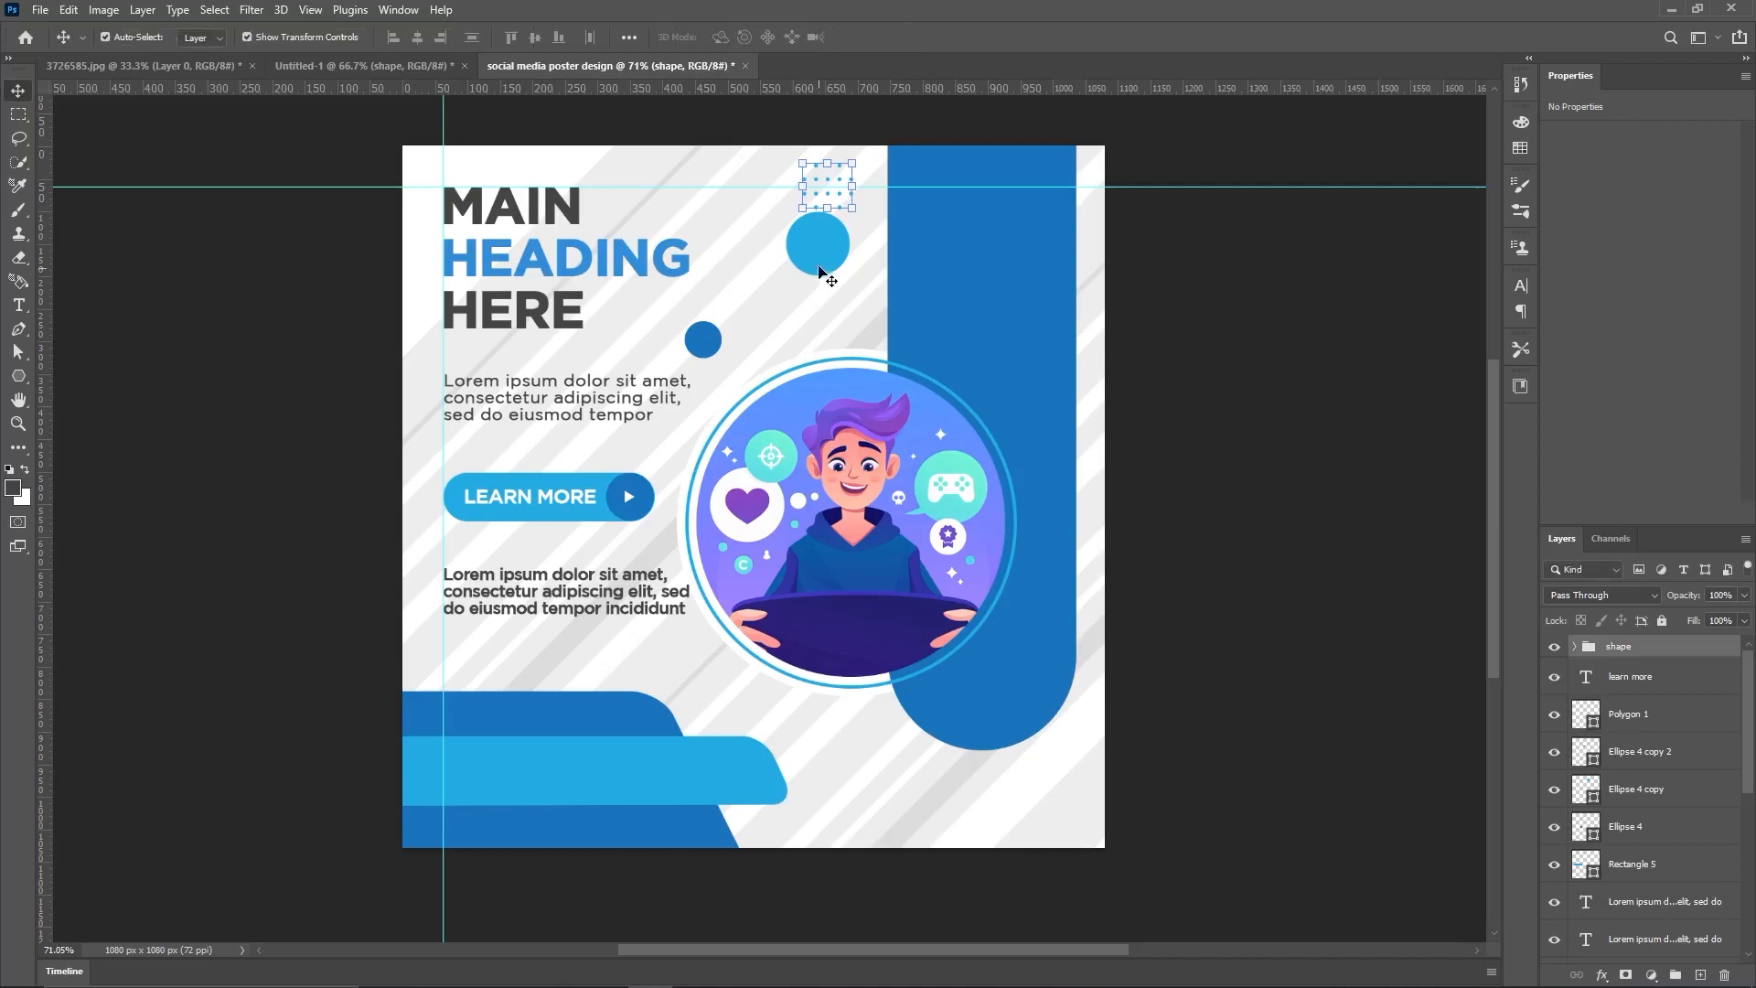
Step: Move the light blue circle down from the dotted grid and shift the small dark blue circle slightly right, then deselect
drag(828, 265, 830, 290)
click(709, 342)
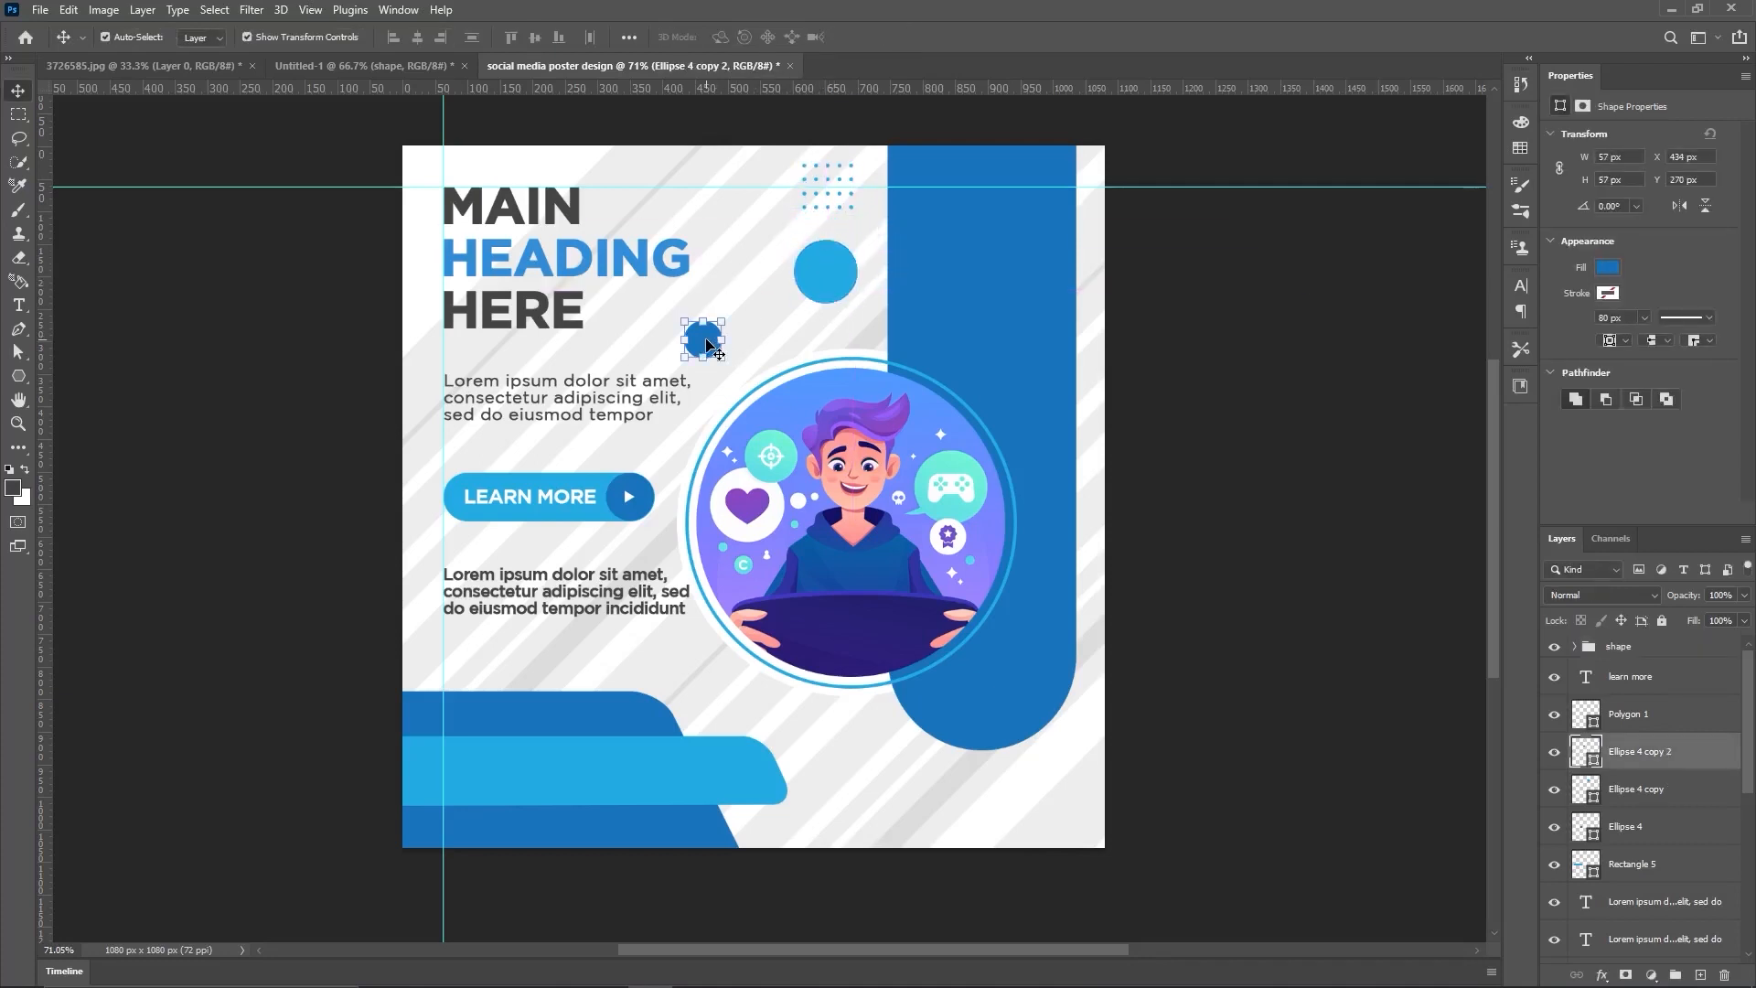
click(291, 402)
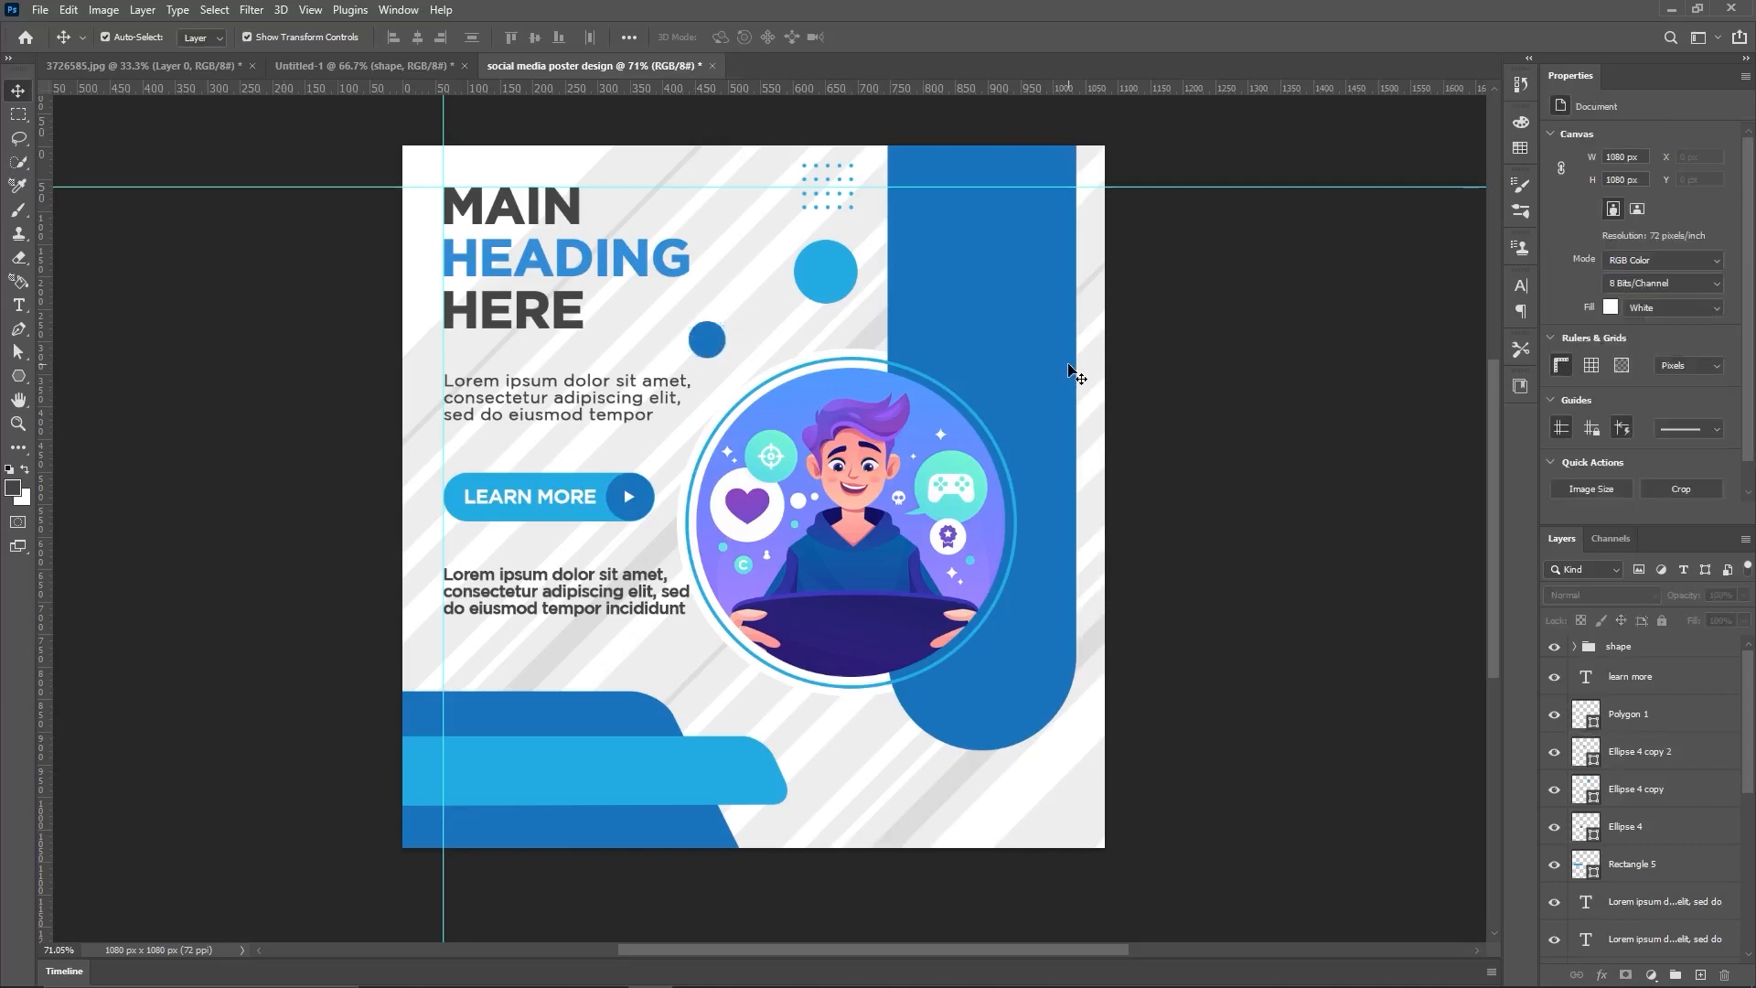
Step: Copy the phone-call icon from the Untitled-1 document into the poster and move its layer directly above Rectangle 5
click(337, 66)
key(ctrl+c)
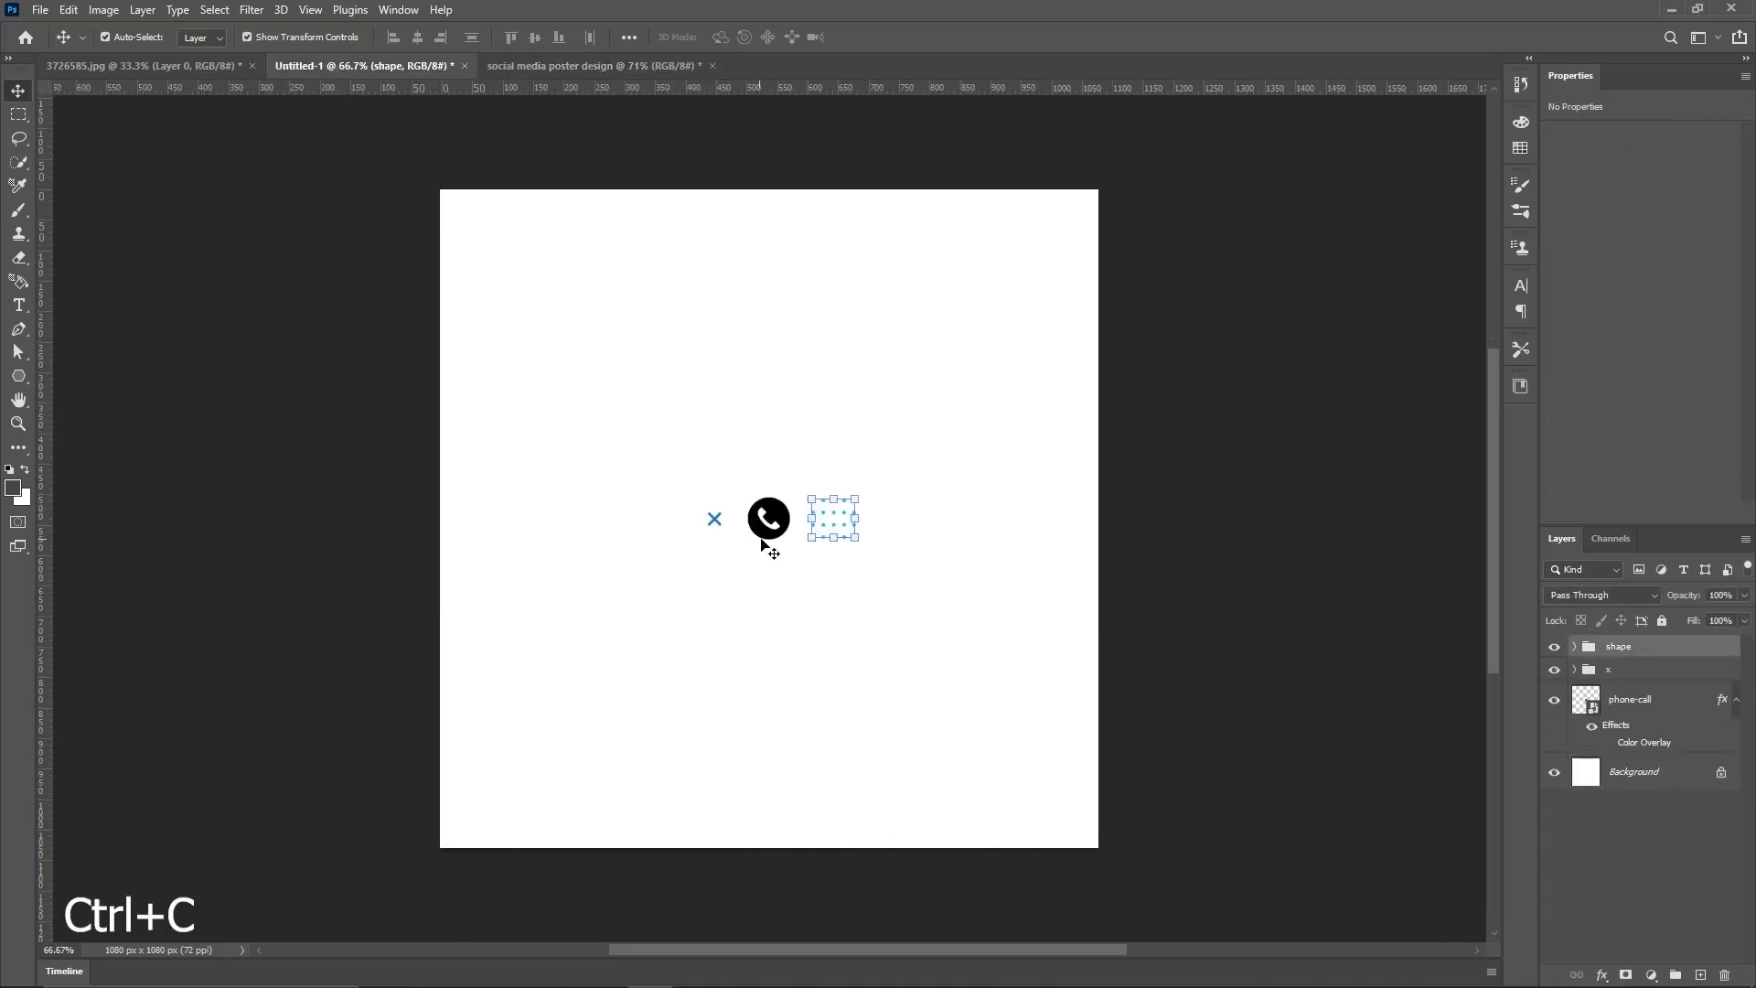
click(780, 518)
key(ctrl+c)
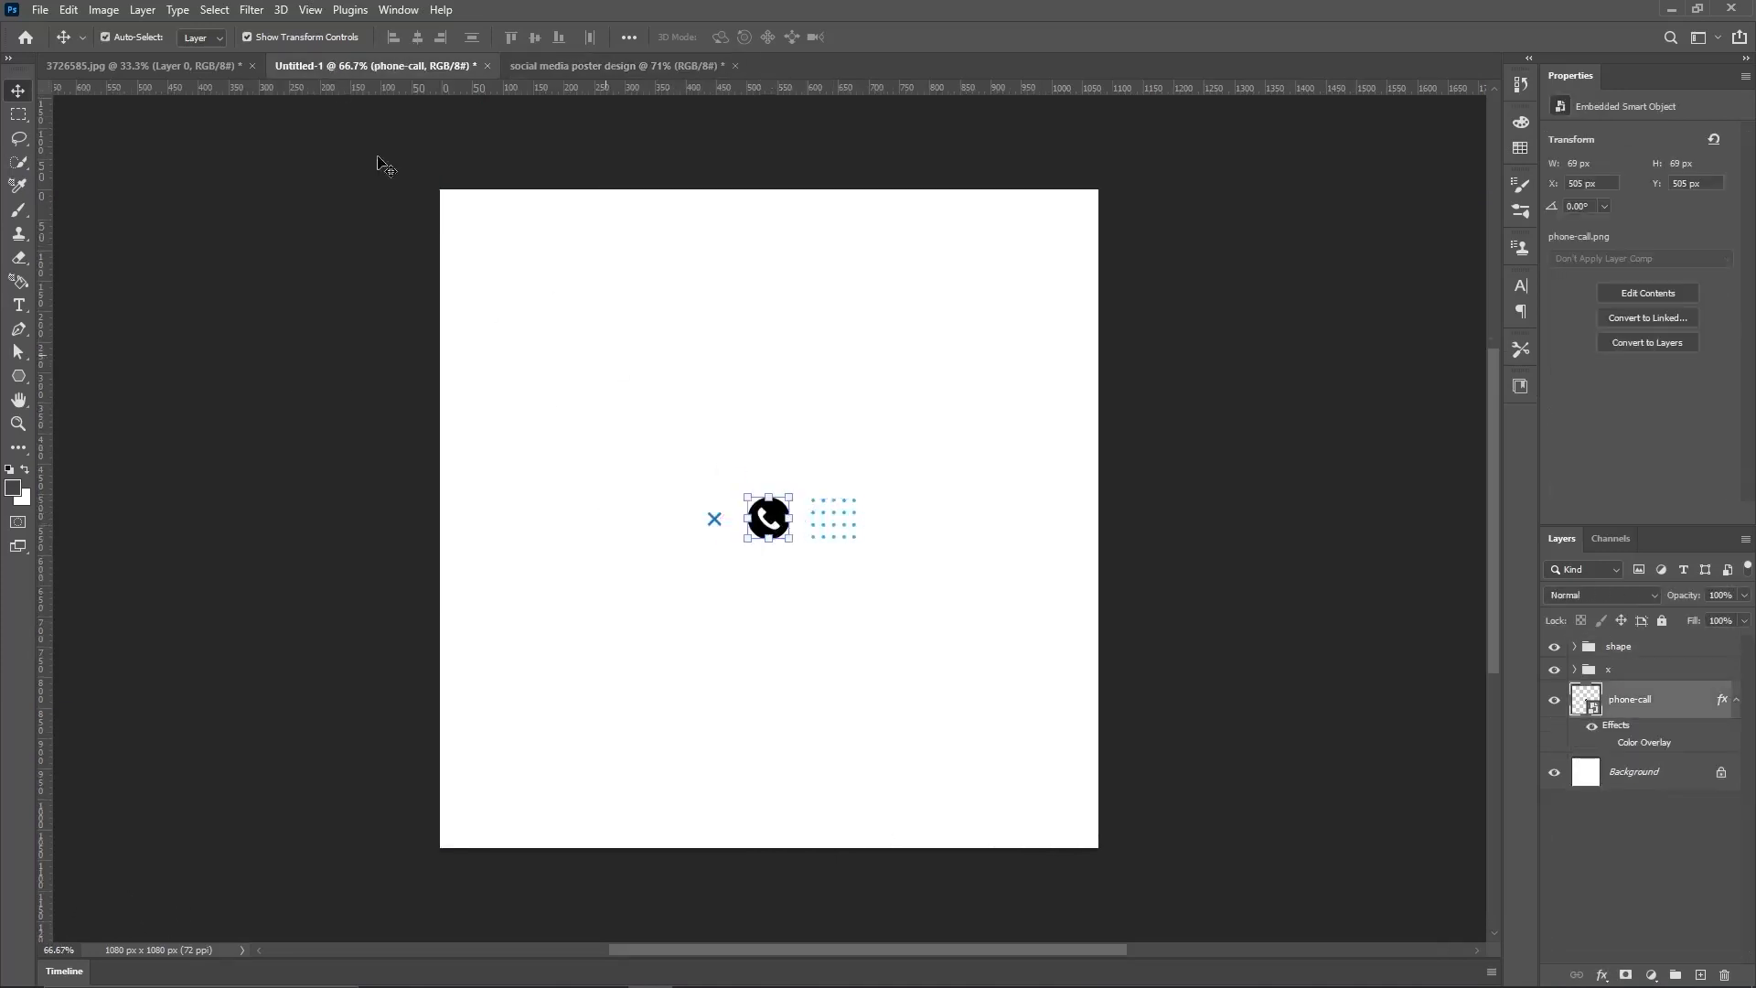
click(618, 66)
key(ctrl+v)
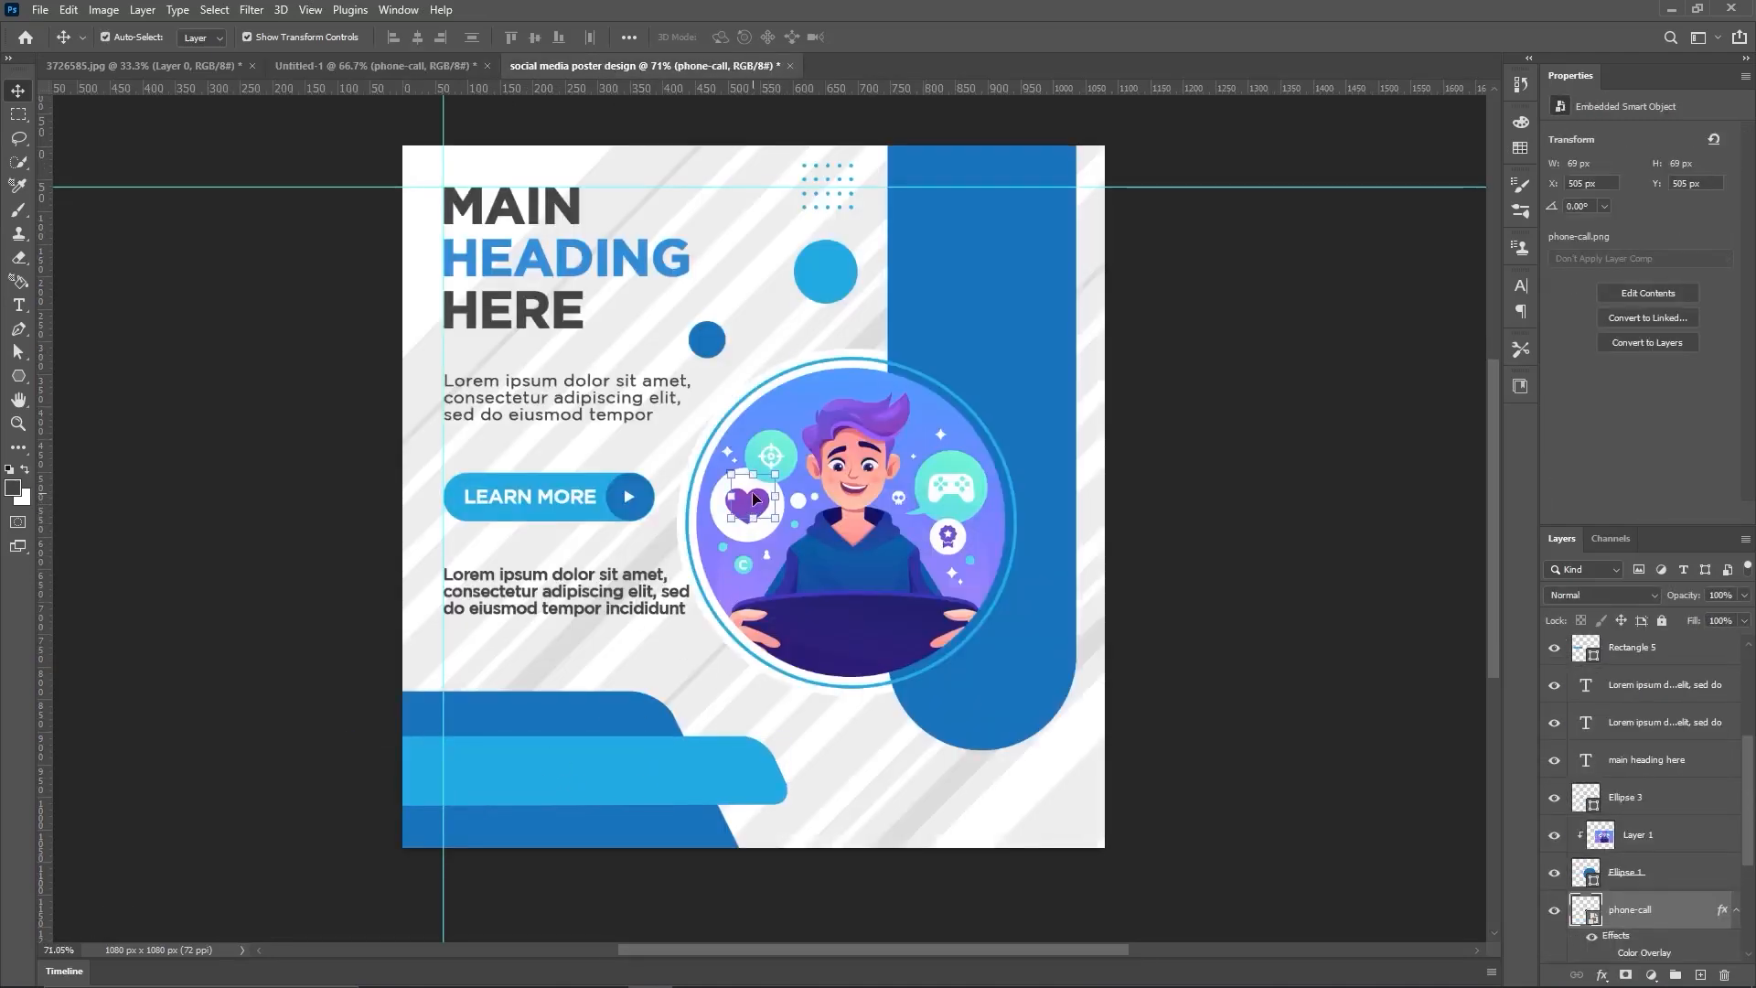
drag(1592, 919, 1654, 677)
Step: Apply a white Color Overlay at 100% opacity to the phone-call icon
right_click(1591, 661)
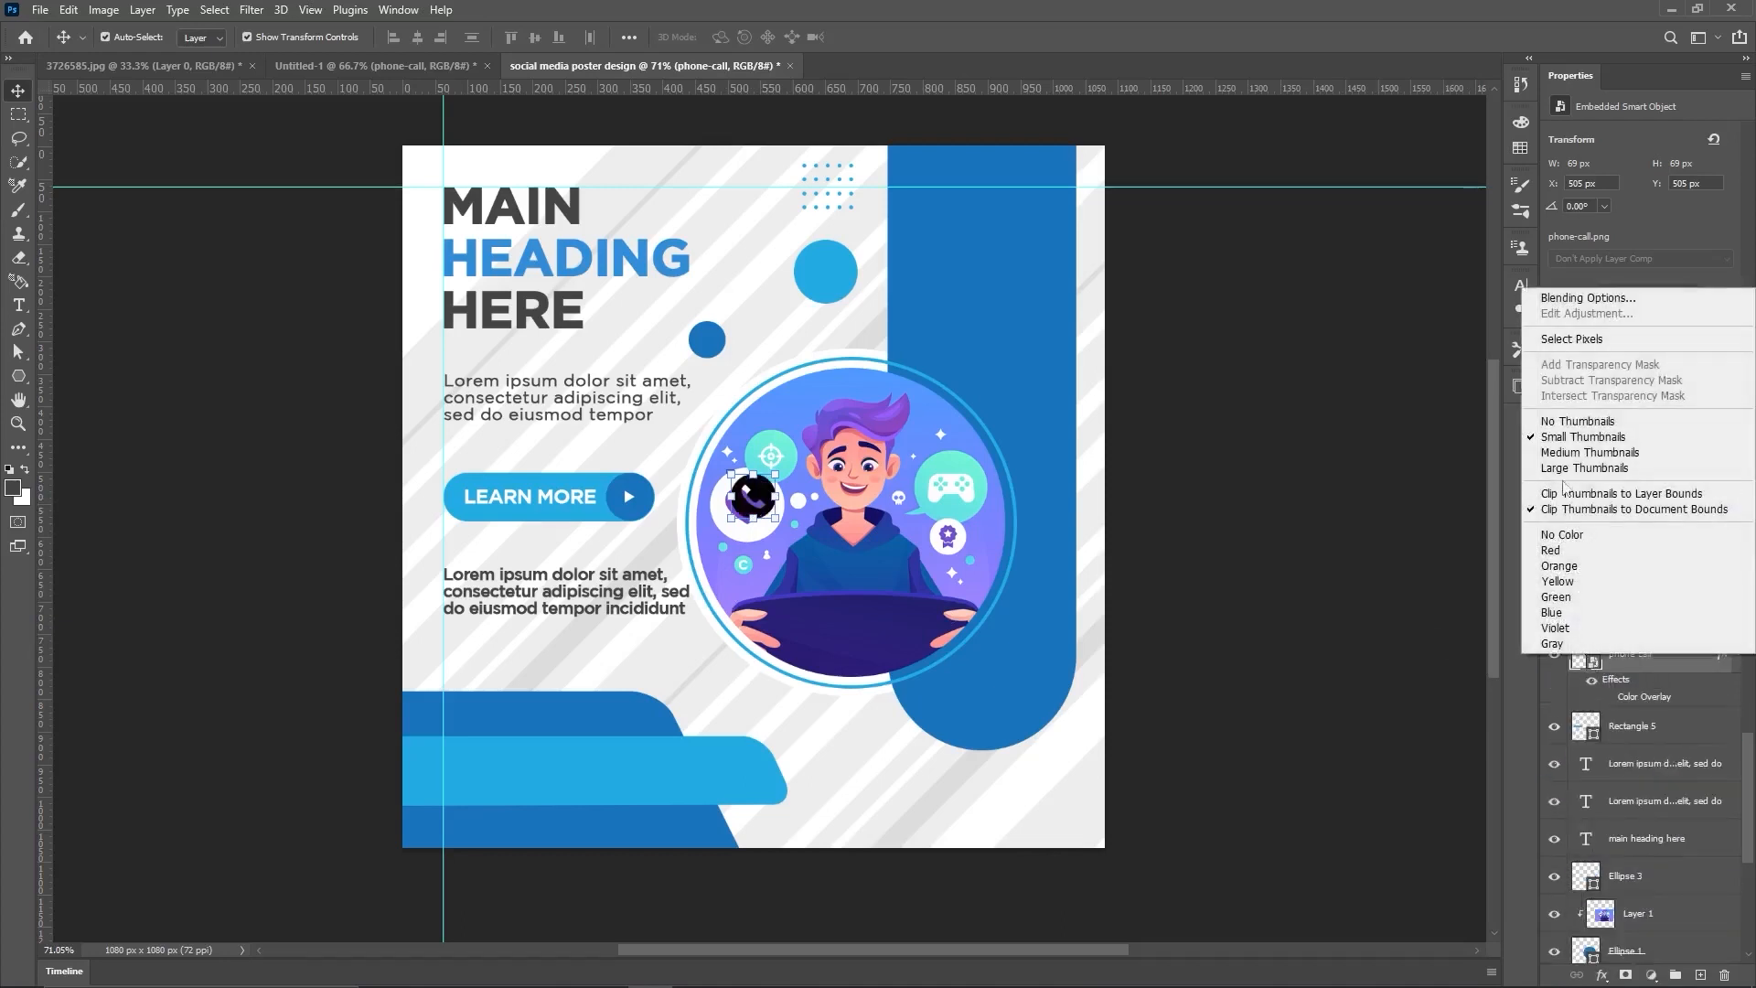
click(1565, 299)
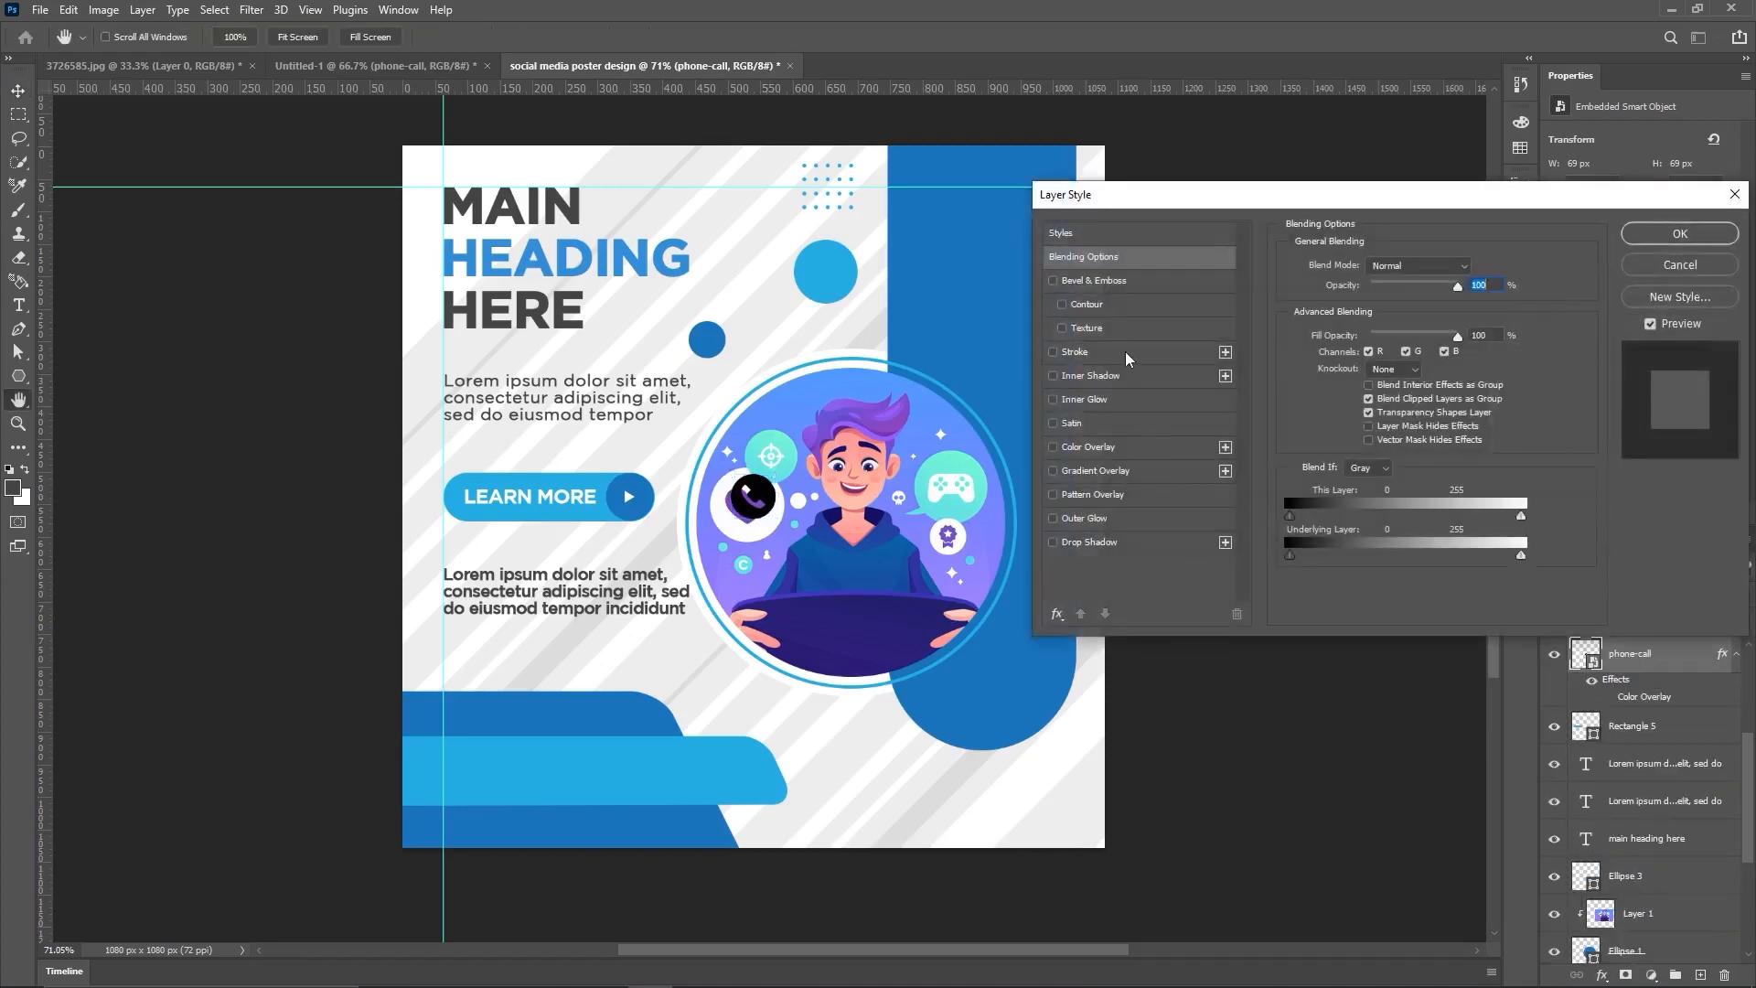
click(1072, 453)
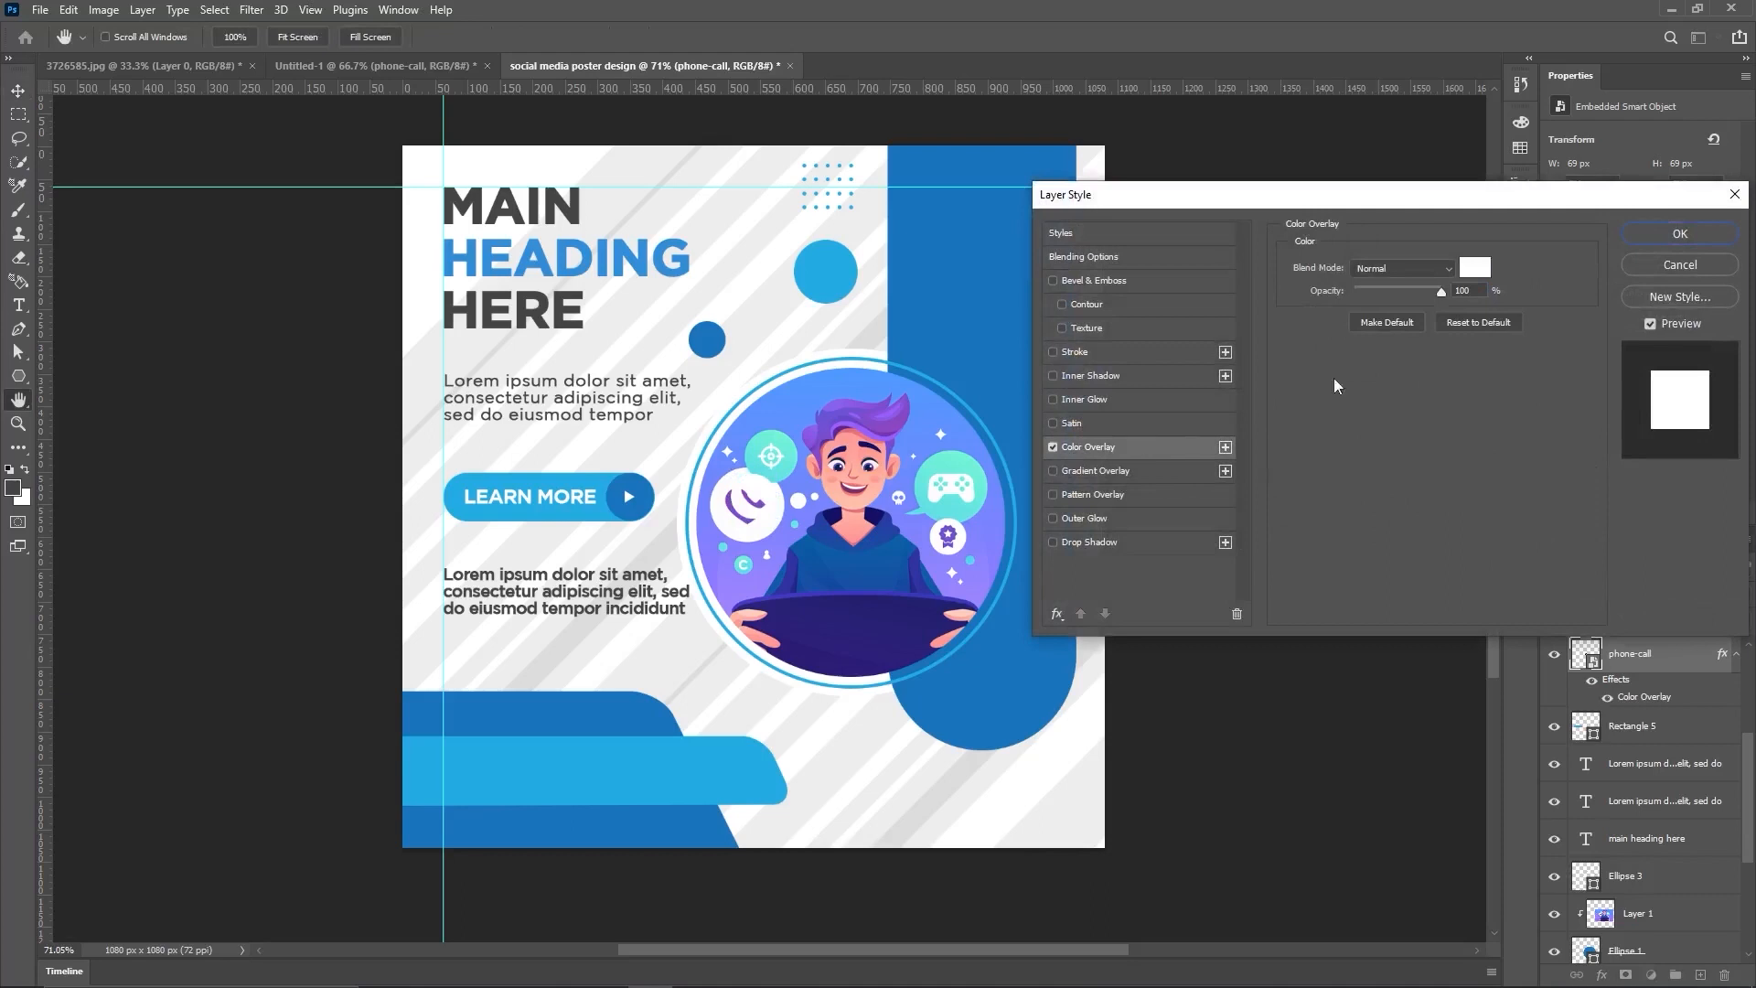
click(1667, 238)
Step: Place the phone icon on the light blue band at the poster's bottom, aligned with the vertical guide, then deselect it
drag(774, 491, 476, 732)
scroll(463, 781, up, 4)
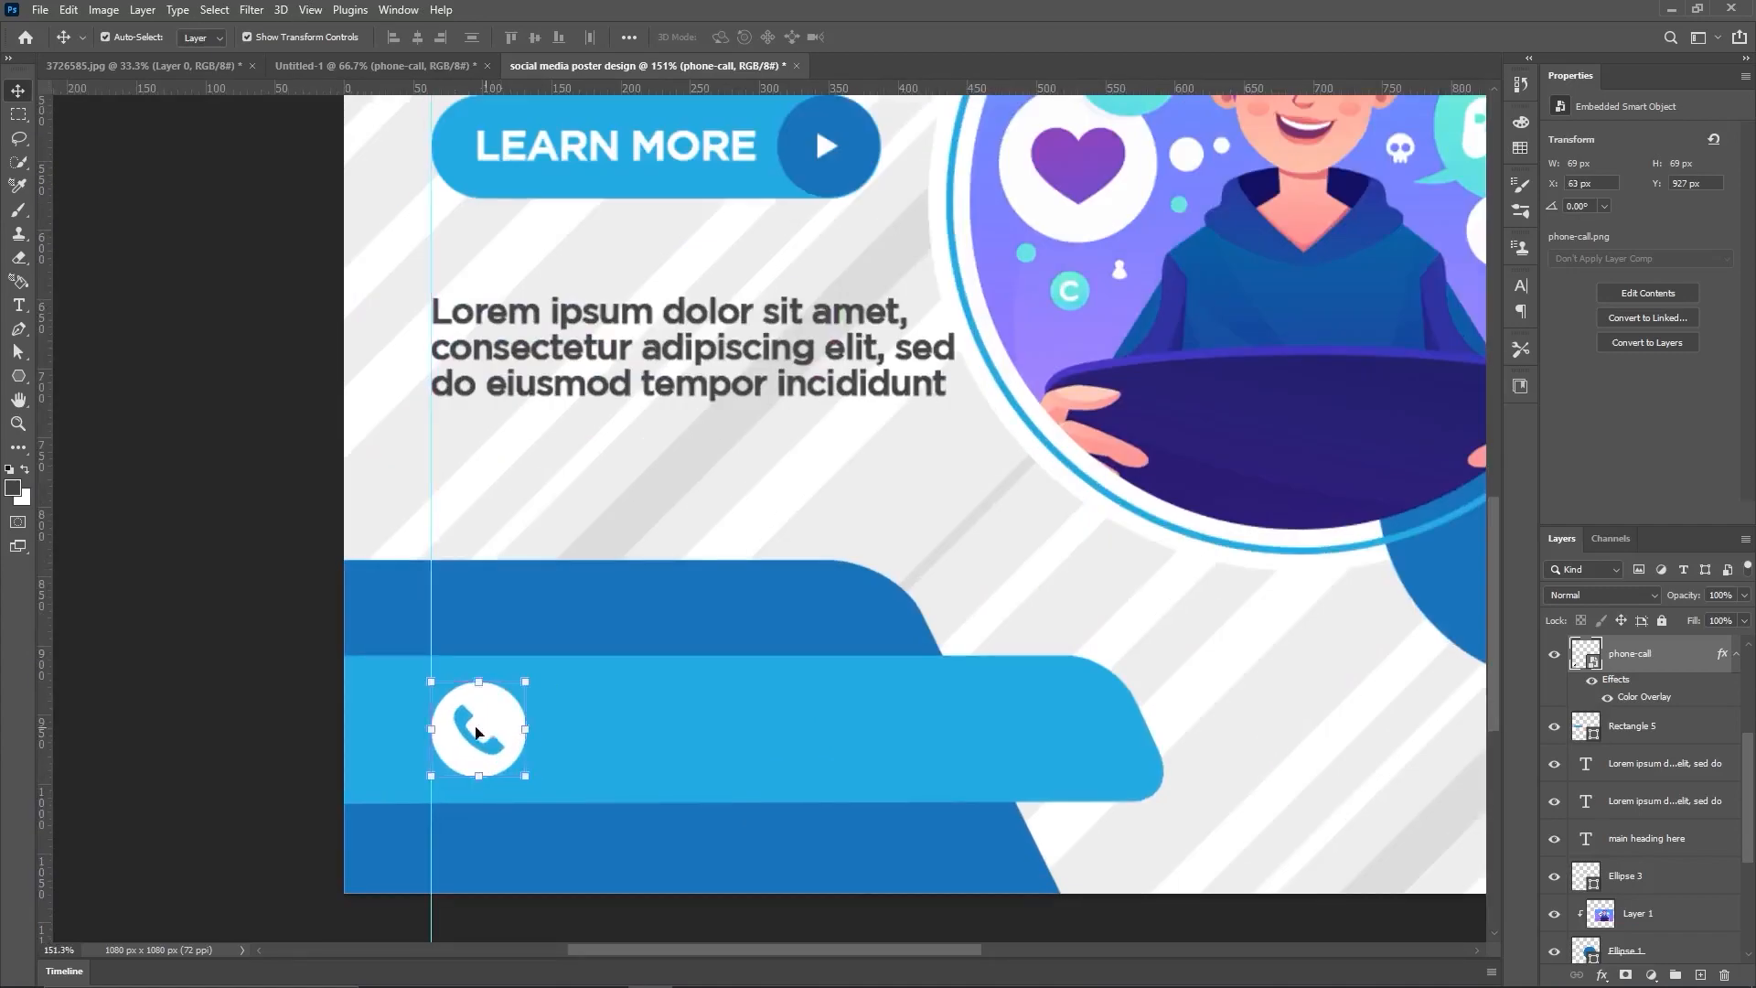
scroll(997, 659, down, 4)
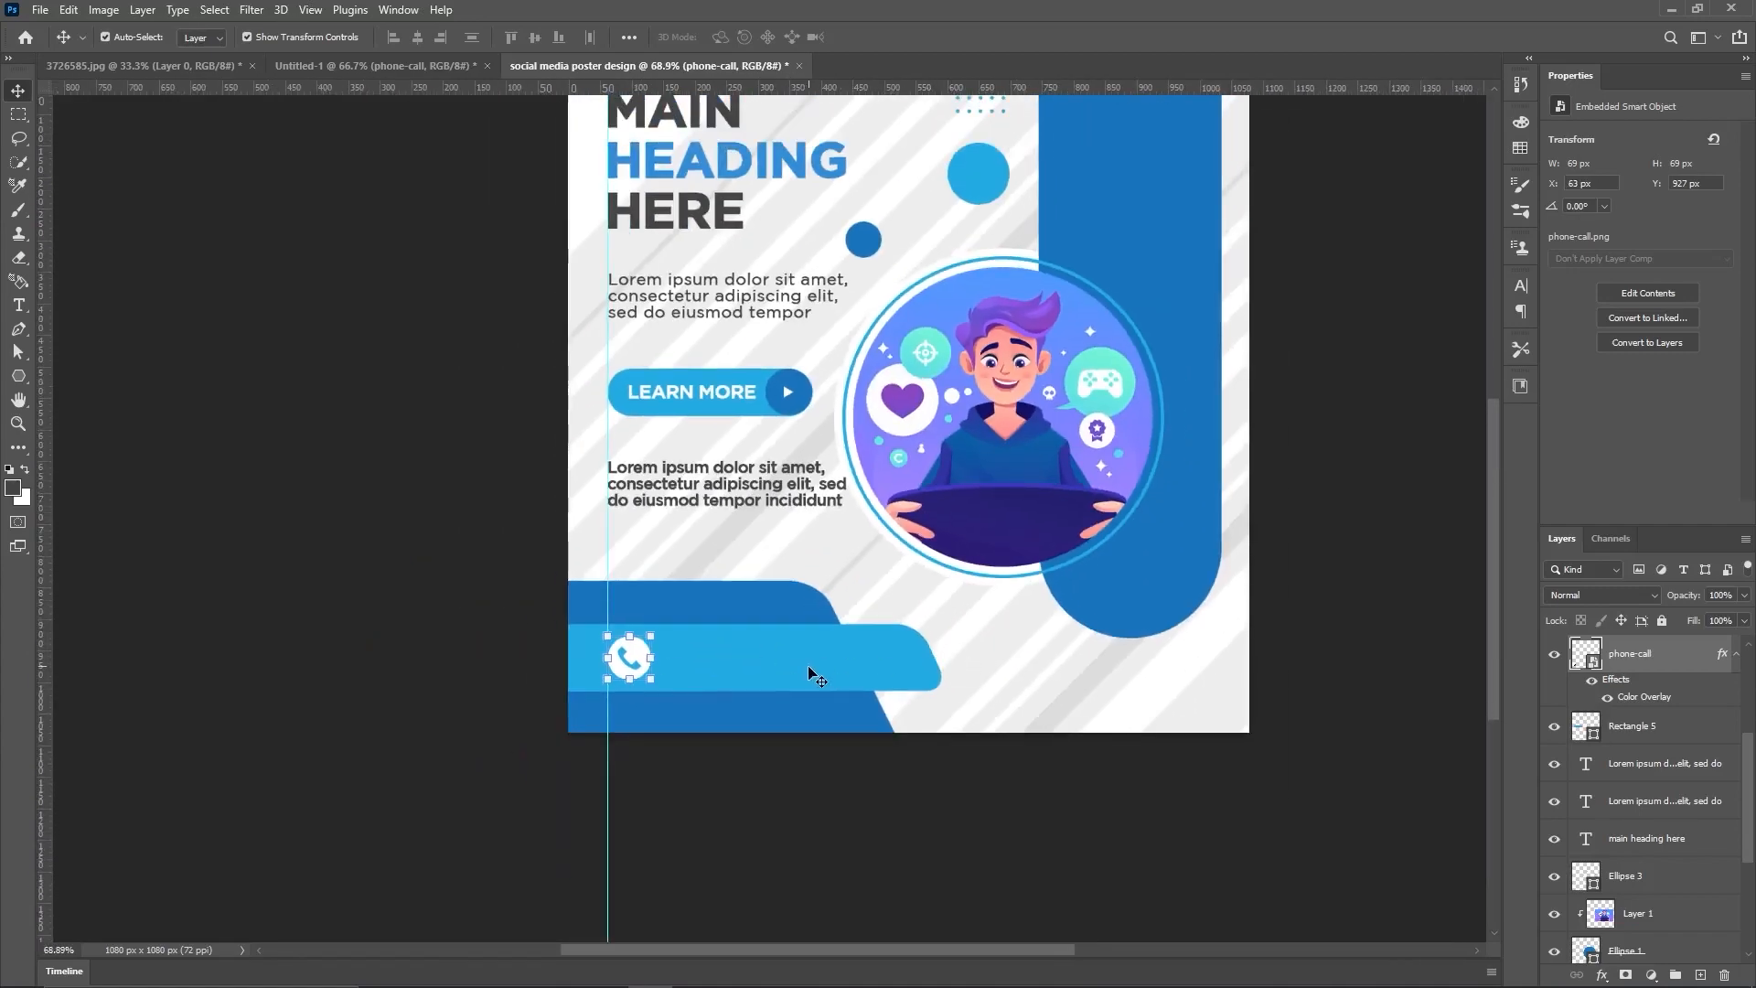
click(808, 673)
click(463, 682)
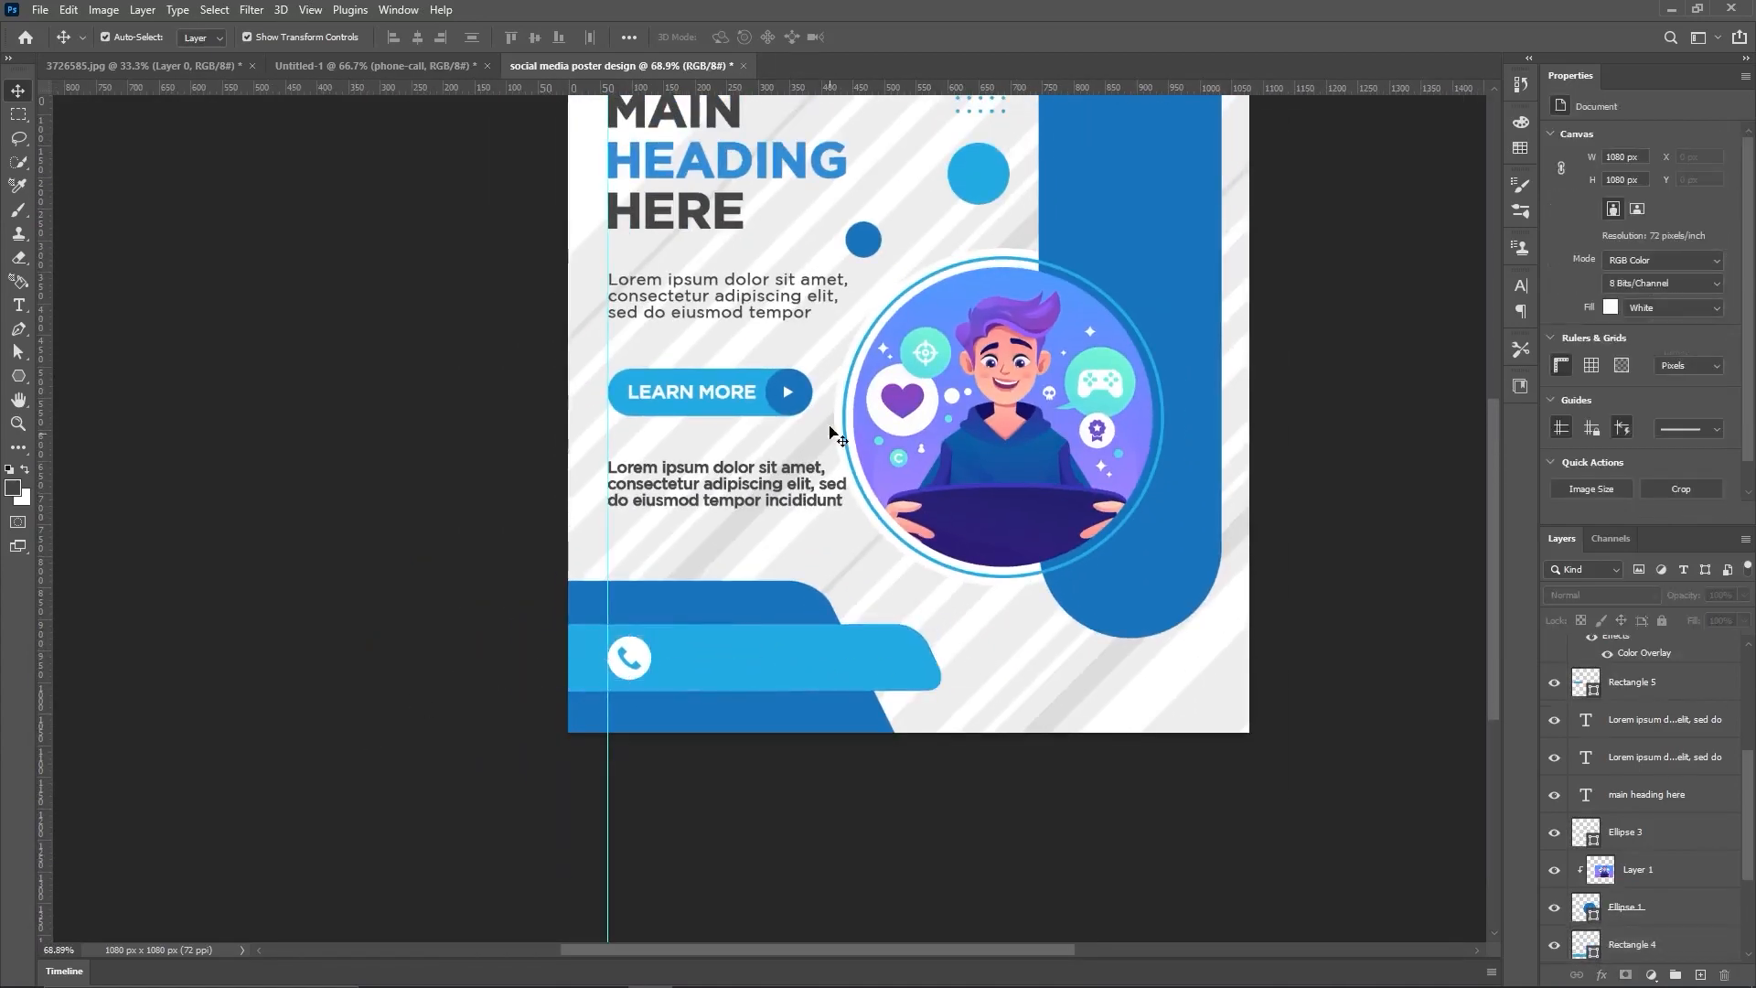
Step: Duplicate the LEARN MORE text beside the phone icon and replace the copy's wording with the phone number
click(713, 398)
drag(712, 396, 742, 658)
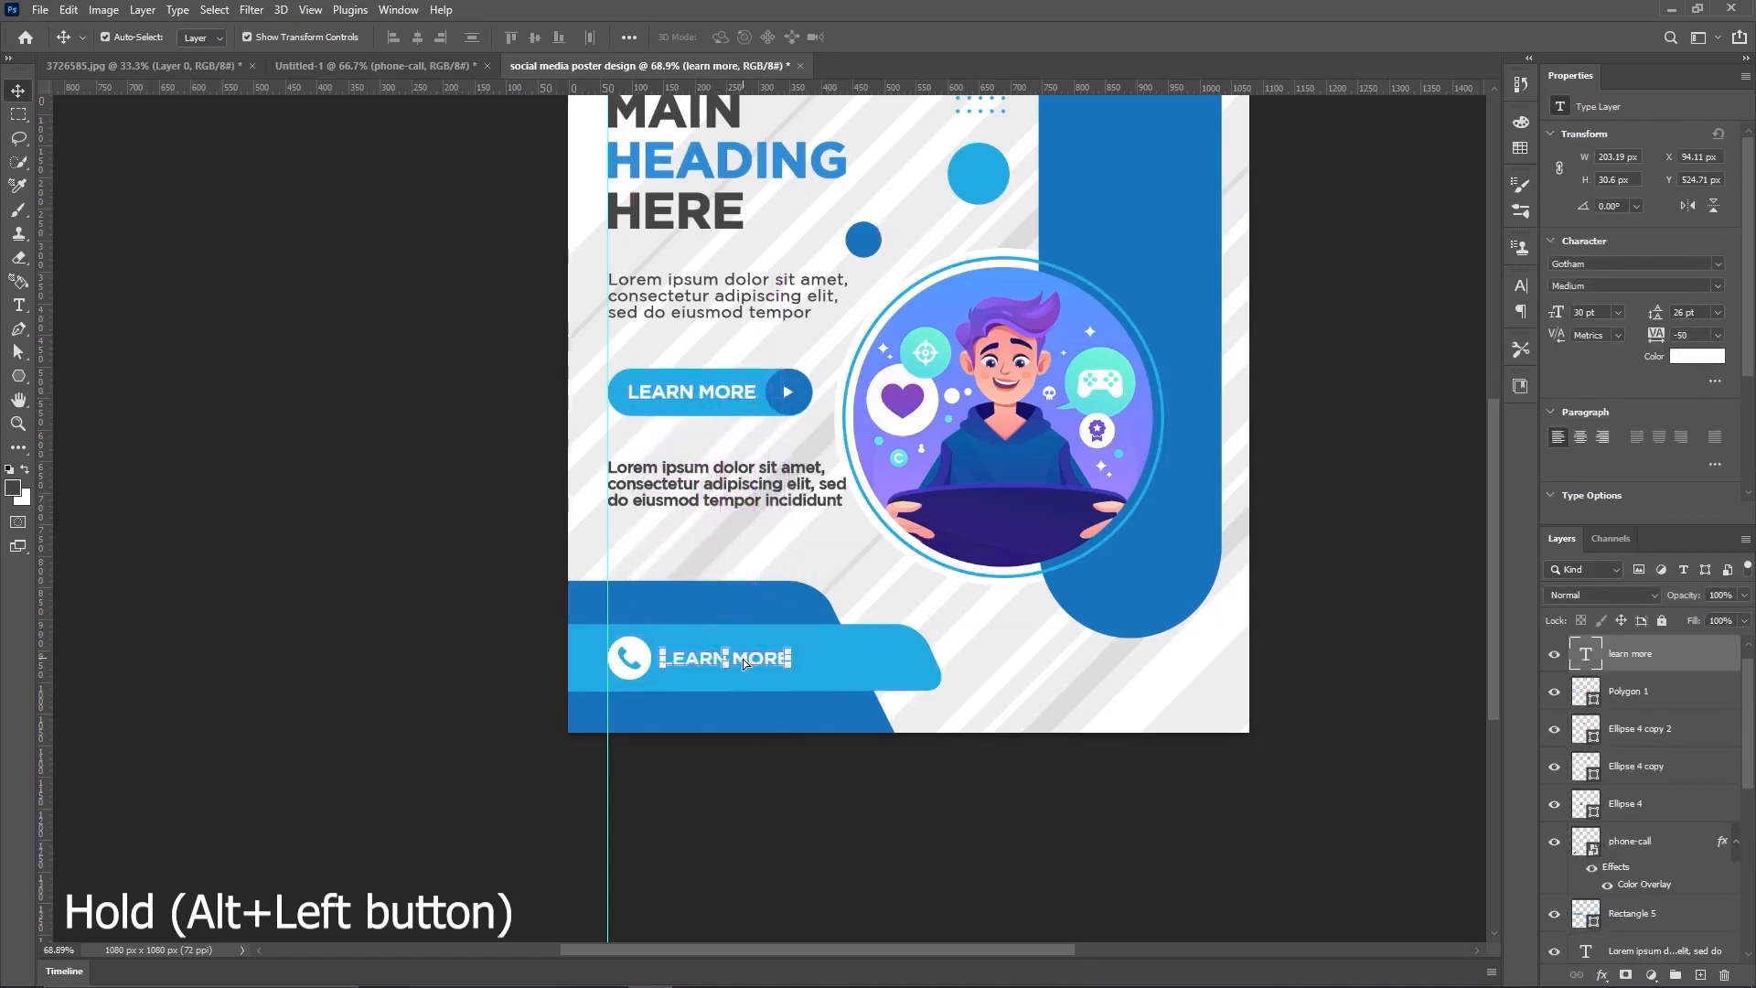
double_click(743, 658)
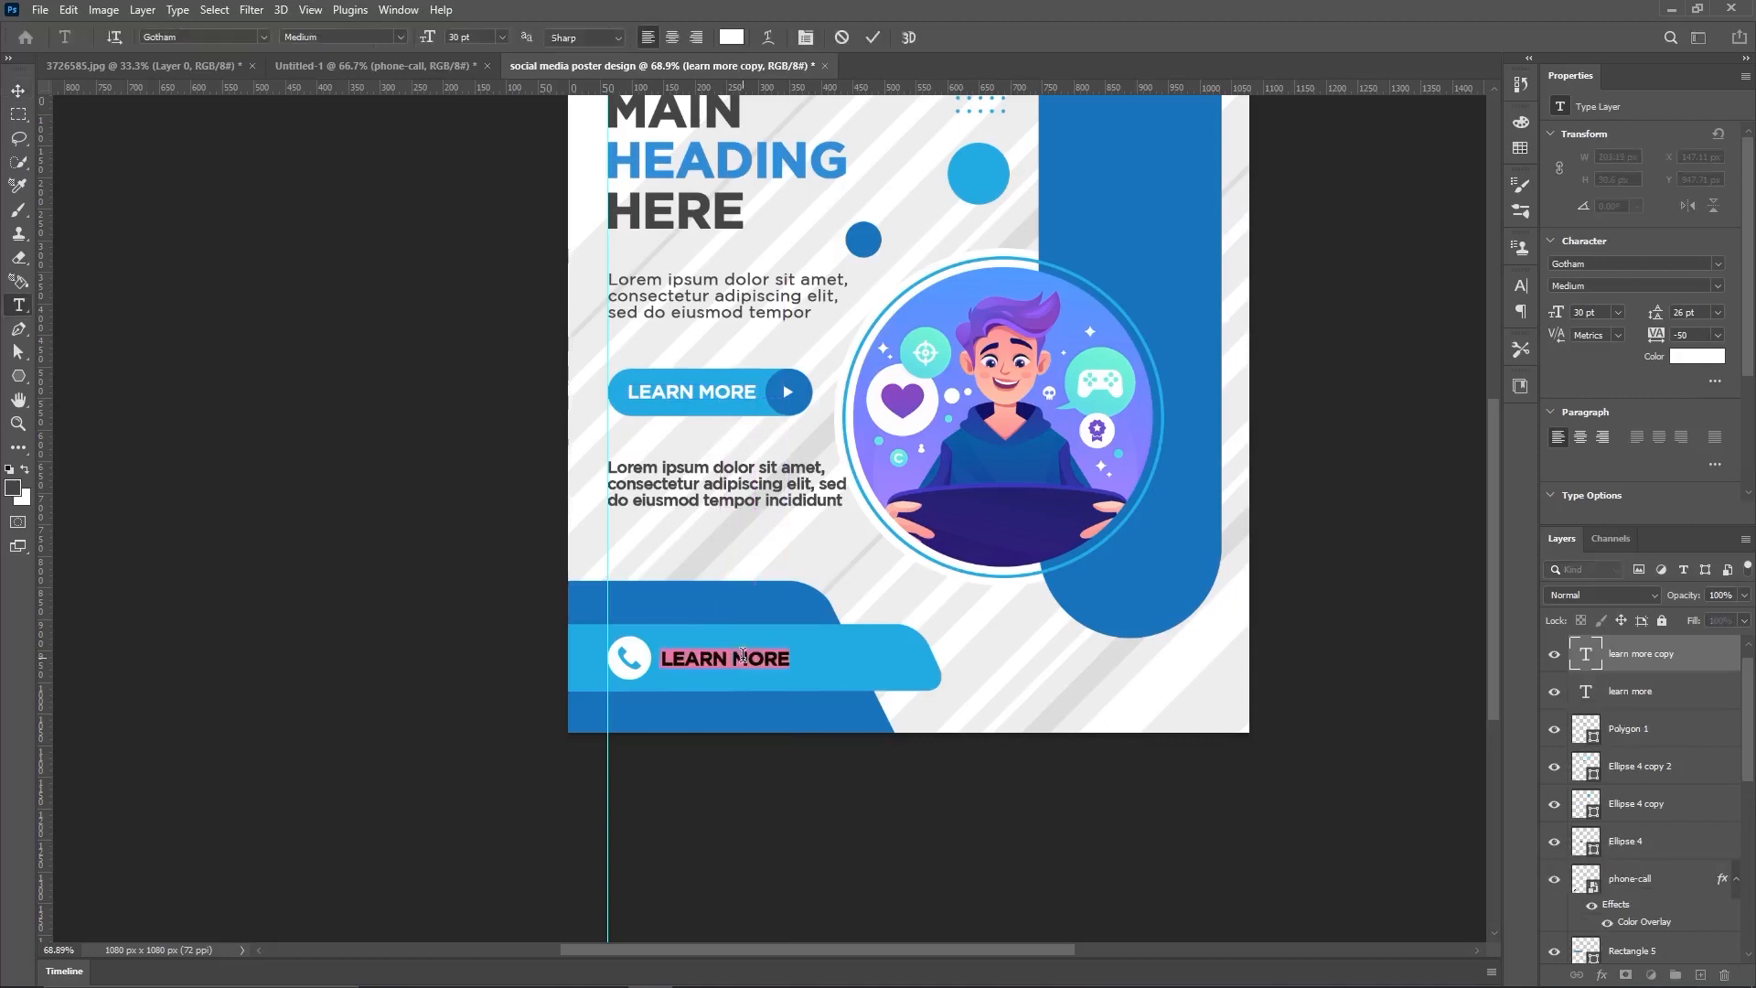
key(BackSpace)
click(873, 36)
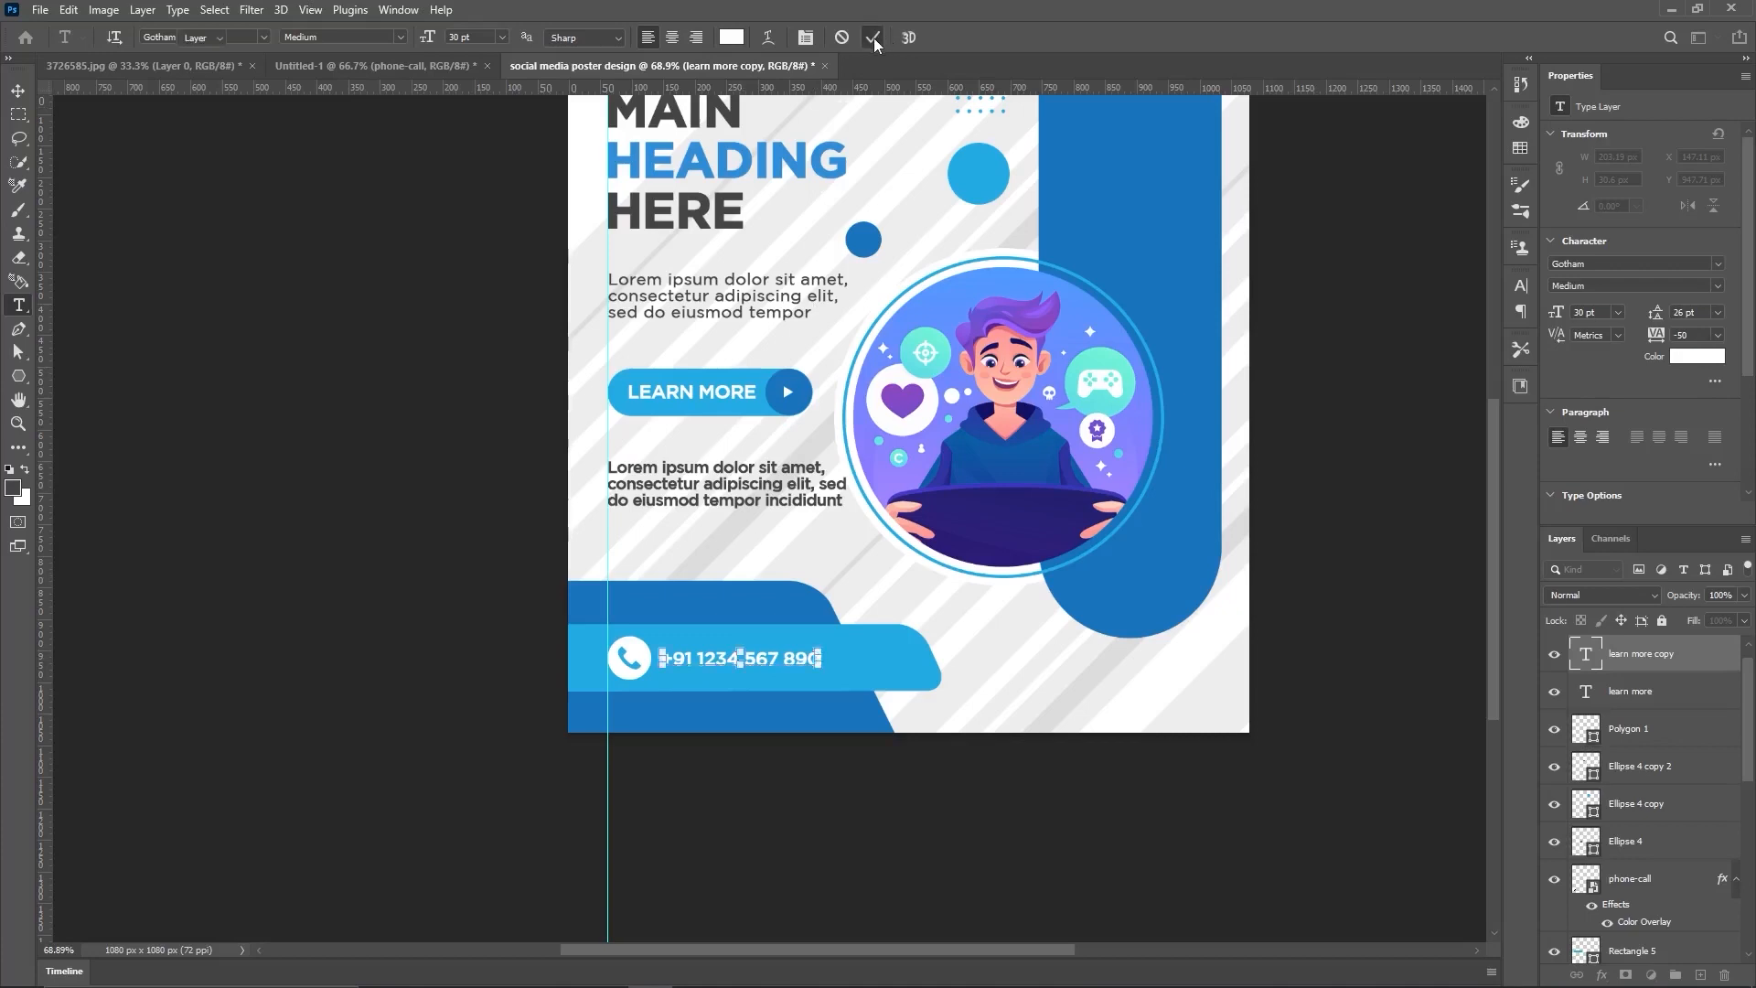
key(v)
Step: Set the phone number's font size to 36 pt, shift it slightly toward the phone icon, and deselect it
double_click(1589, 654)
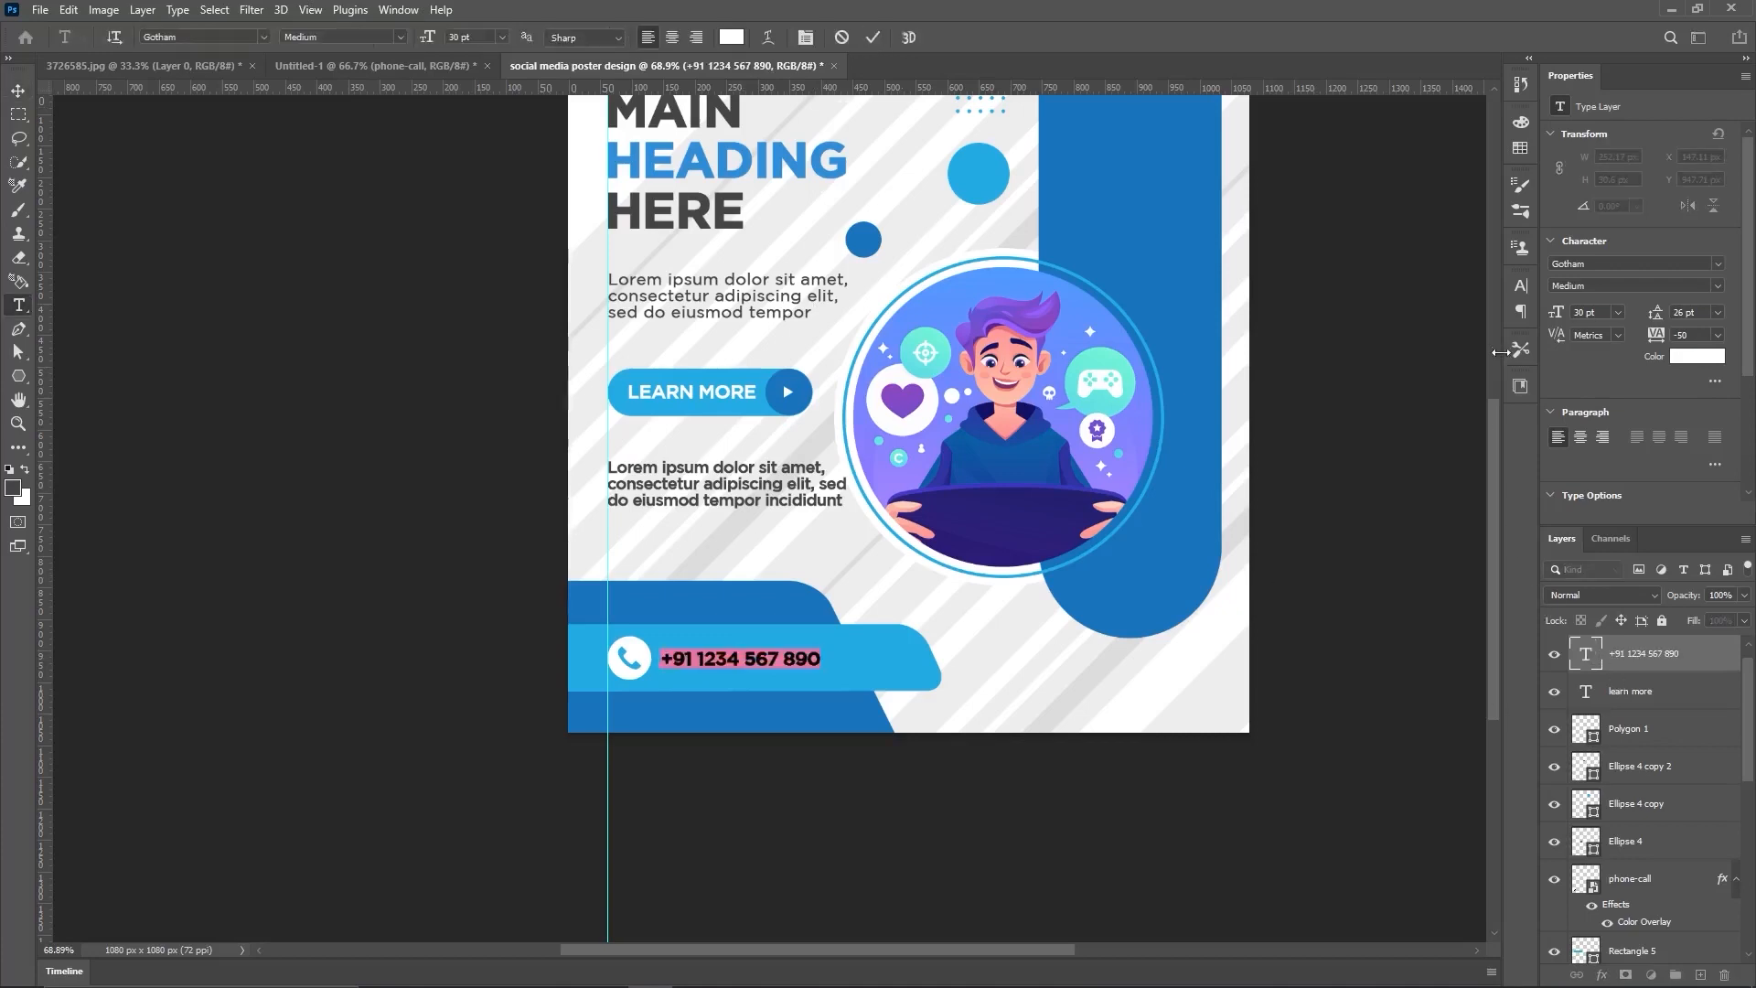
click(1520, 289)
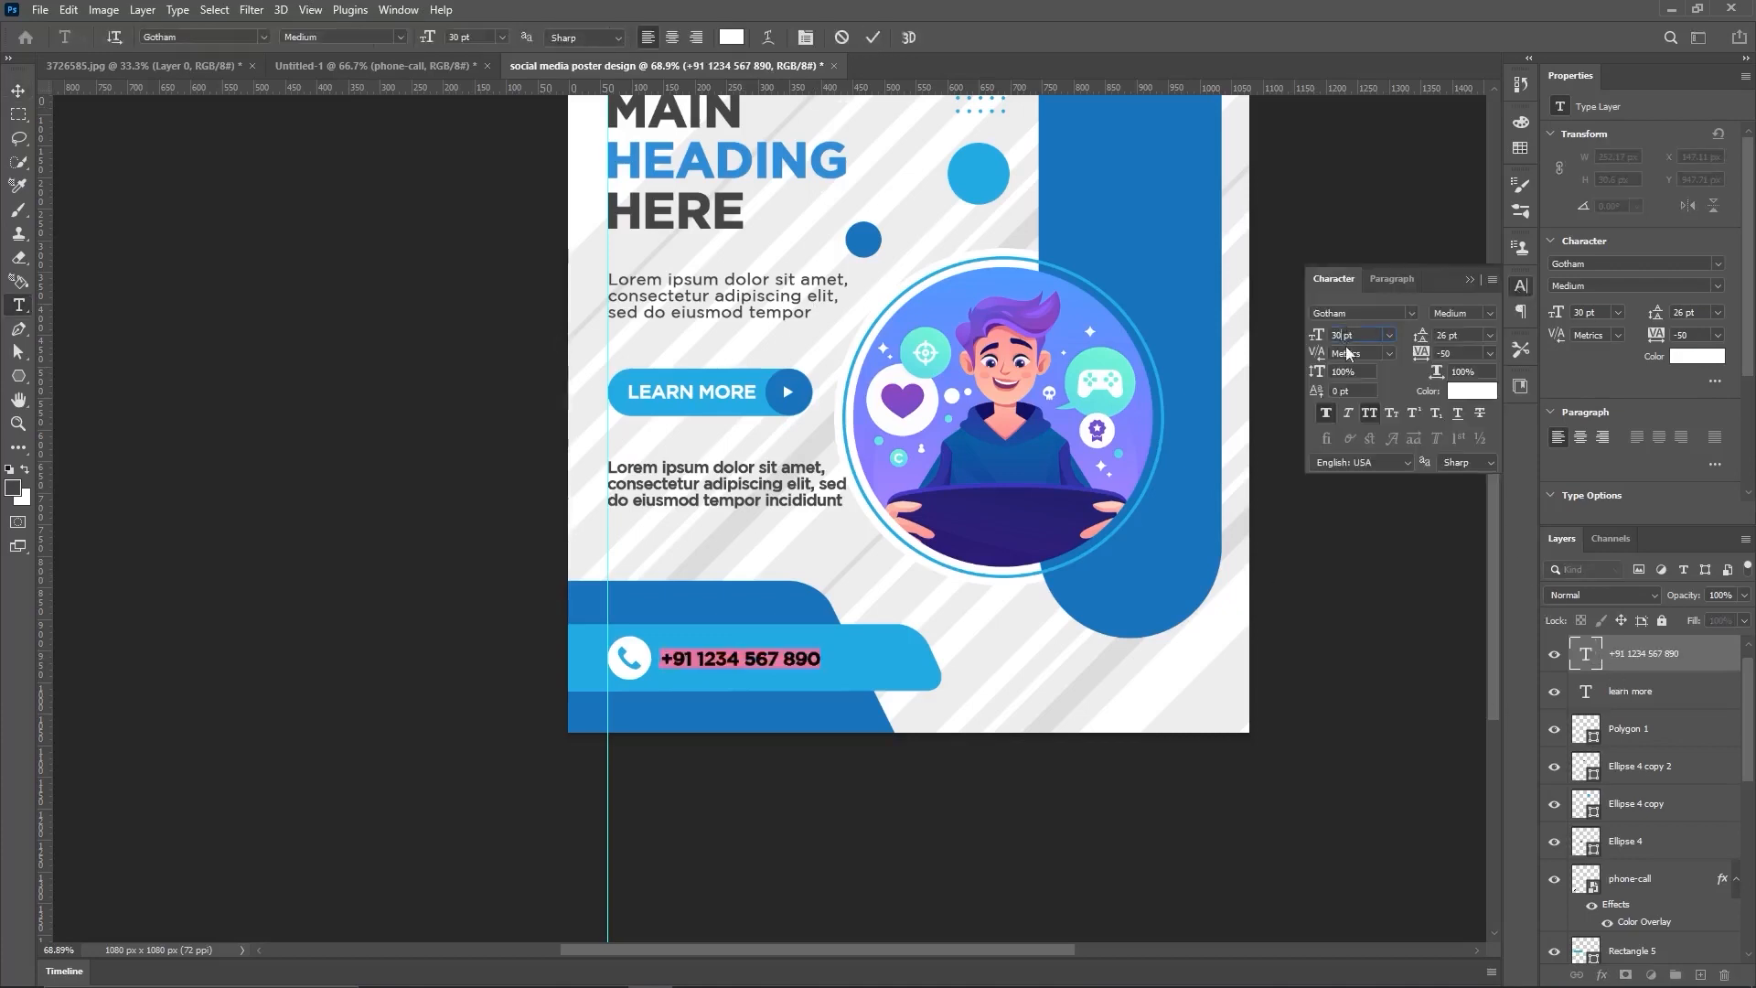
key(BackSpace)
text(6)
key(Return)
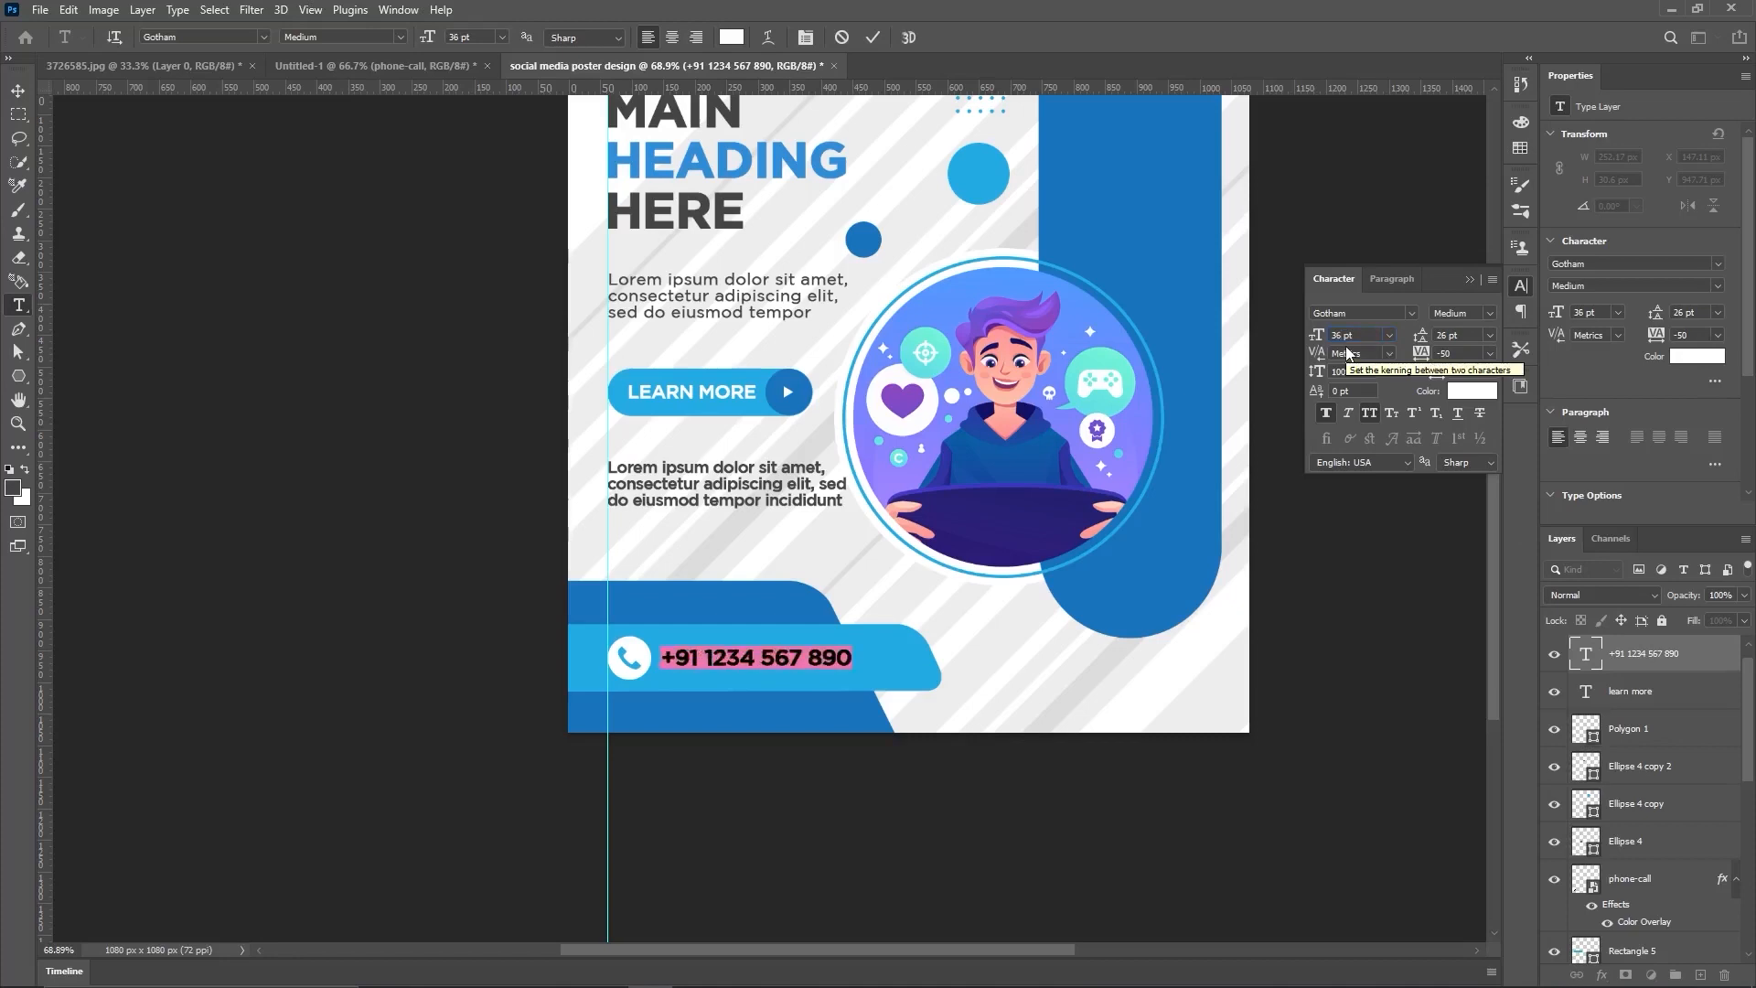
key(ctrl+Return)
key(v)
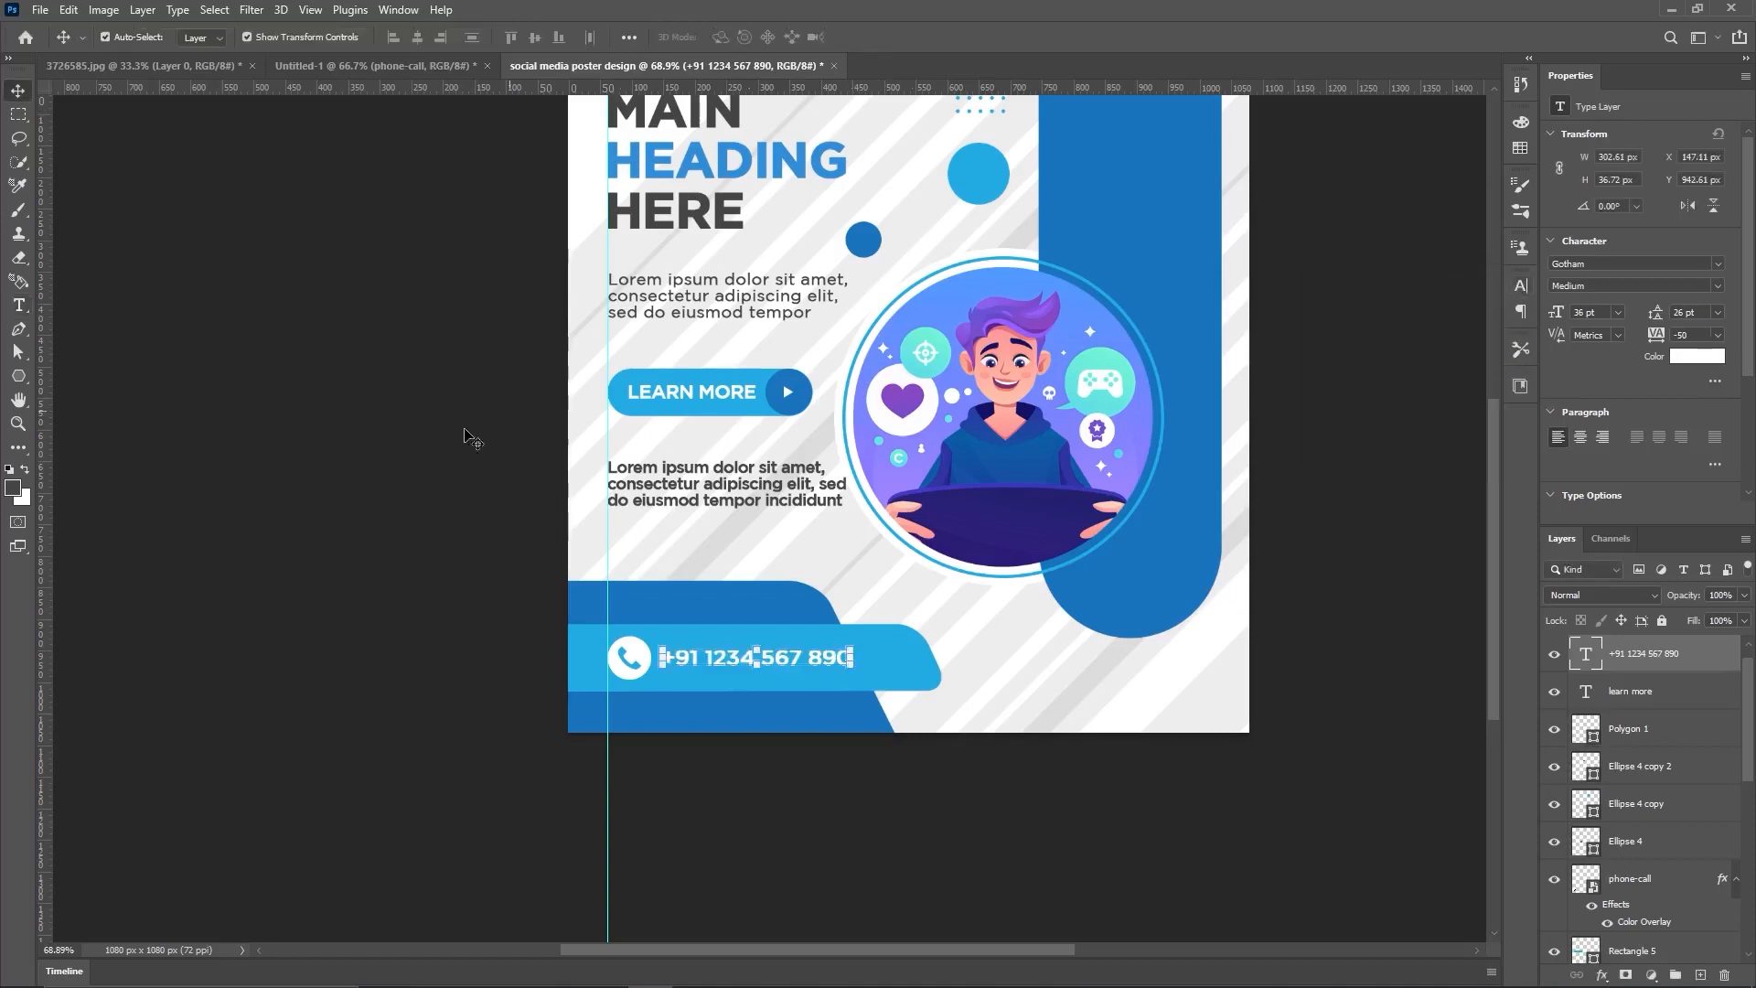
drag(721, 661, 719, 662)
click(472, 622)
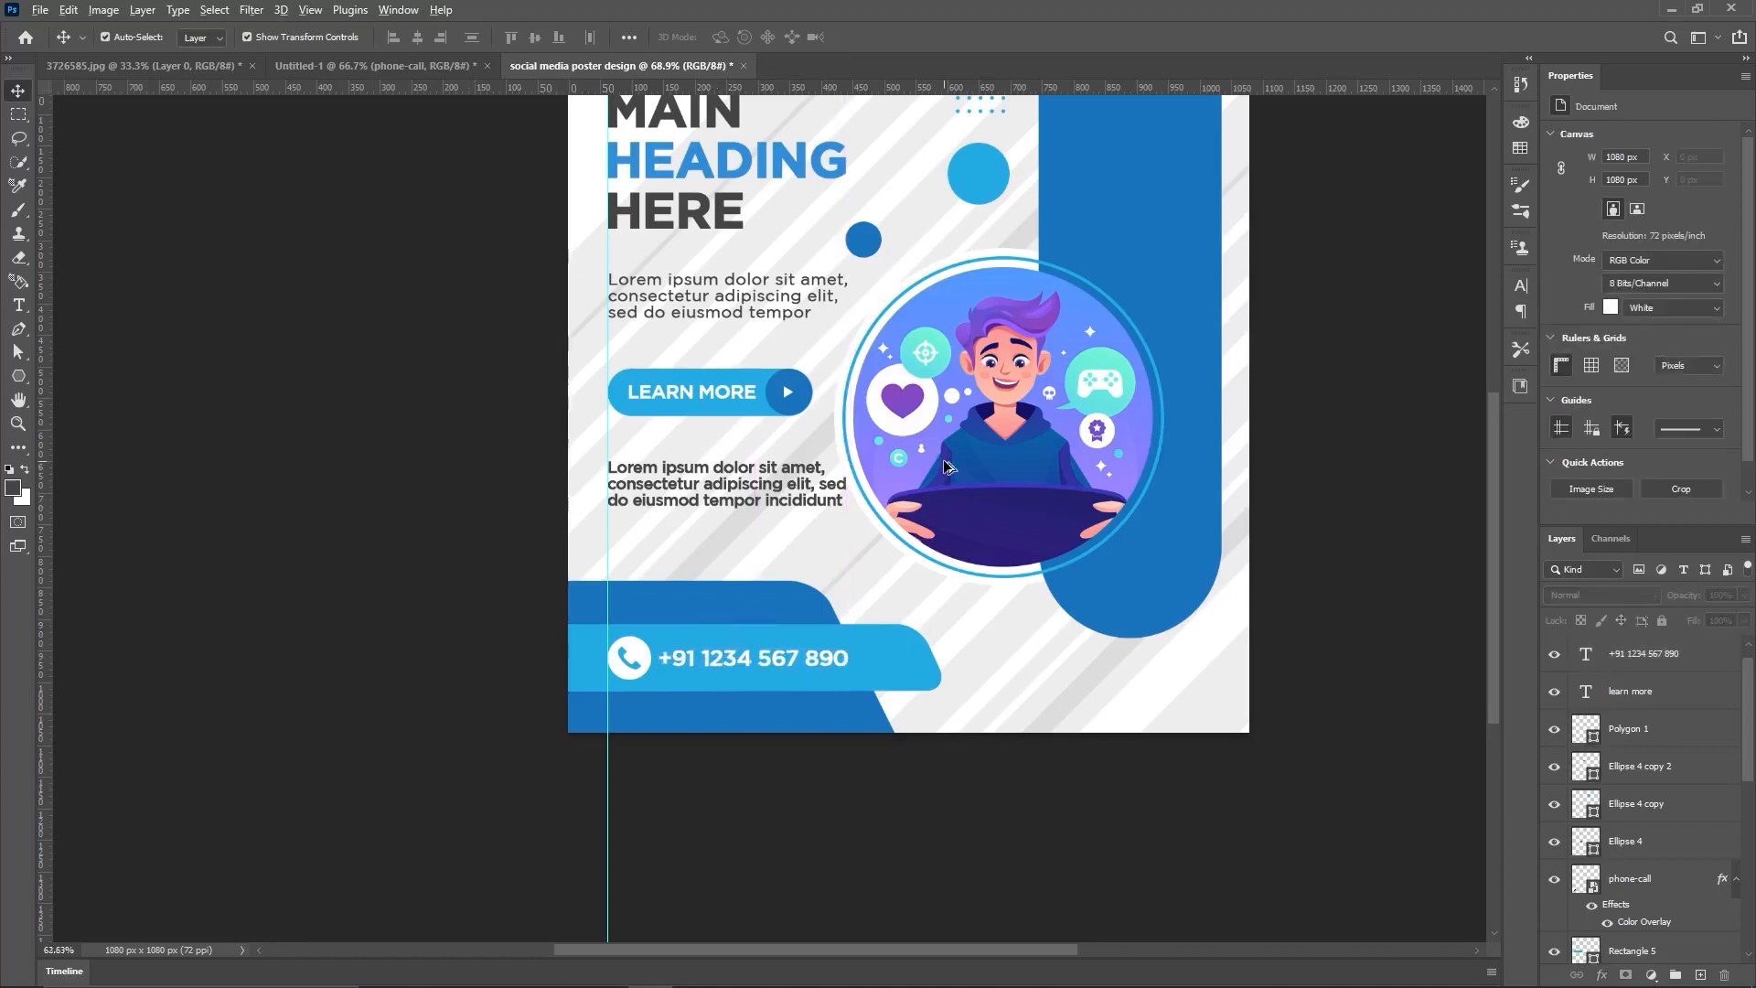
scroll(944, 464, down, 2)
scroll(1143, 622, up, 2)
scroll(741, 675, right, 2)
scroll(741, 675, up, 2)
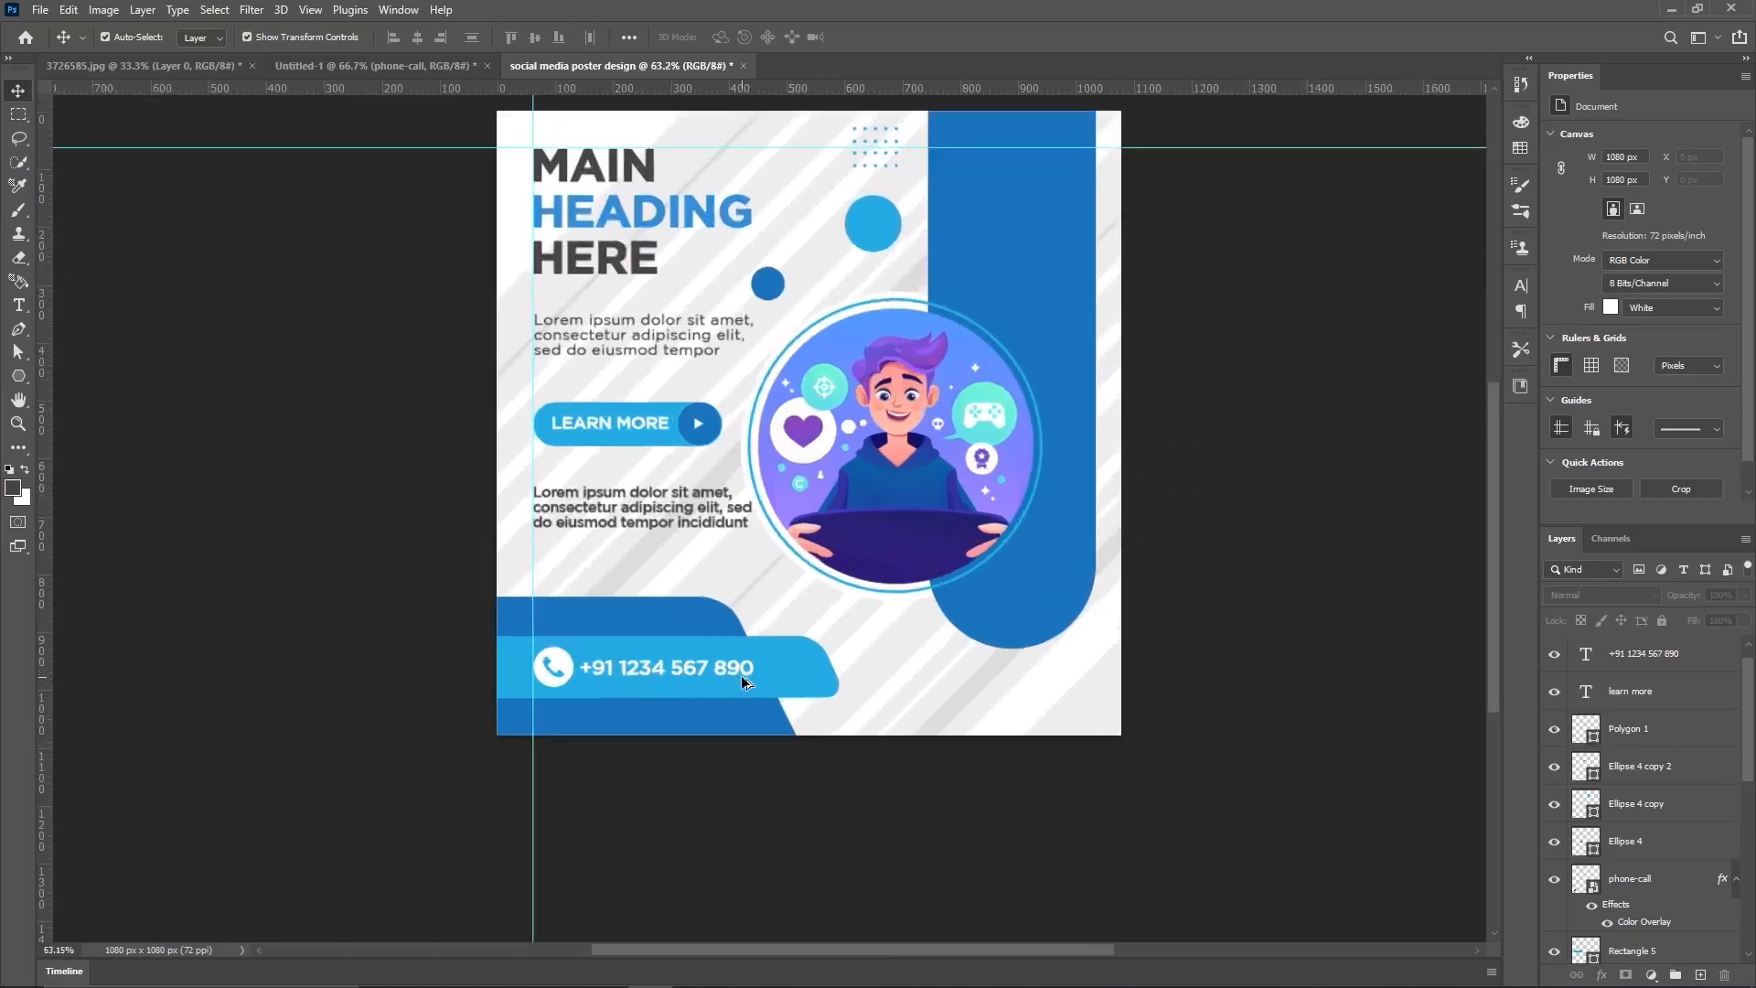
scroll(790, 952, right, 2)
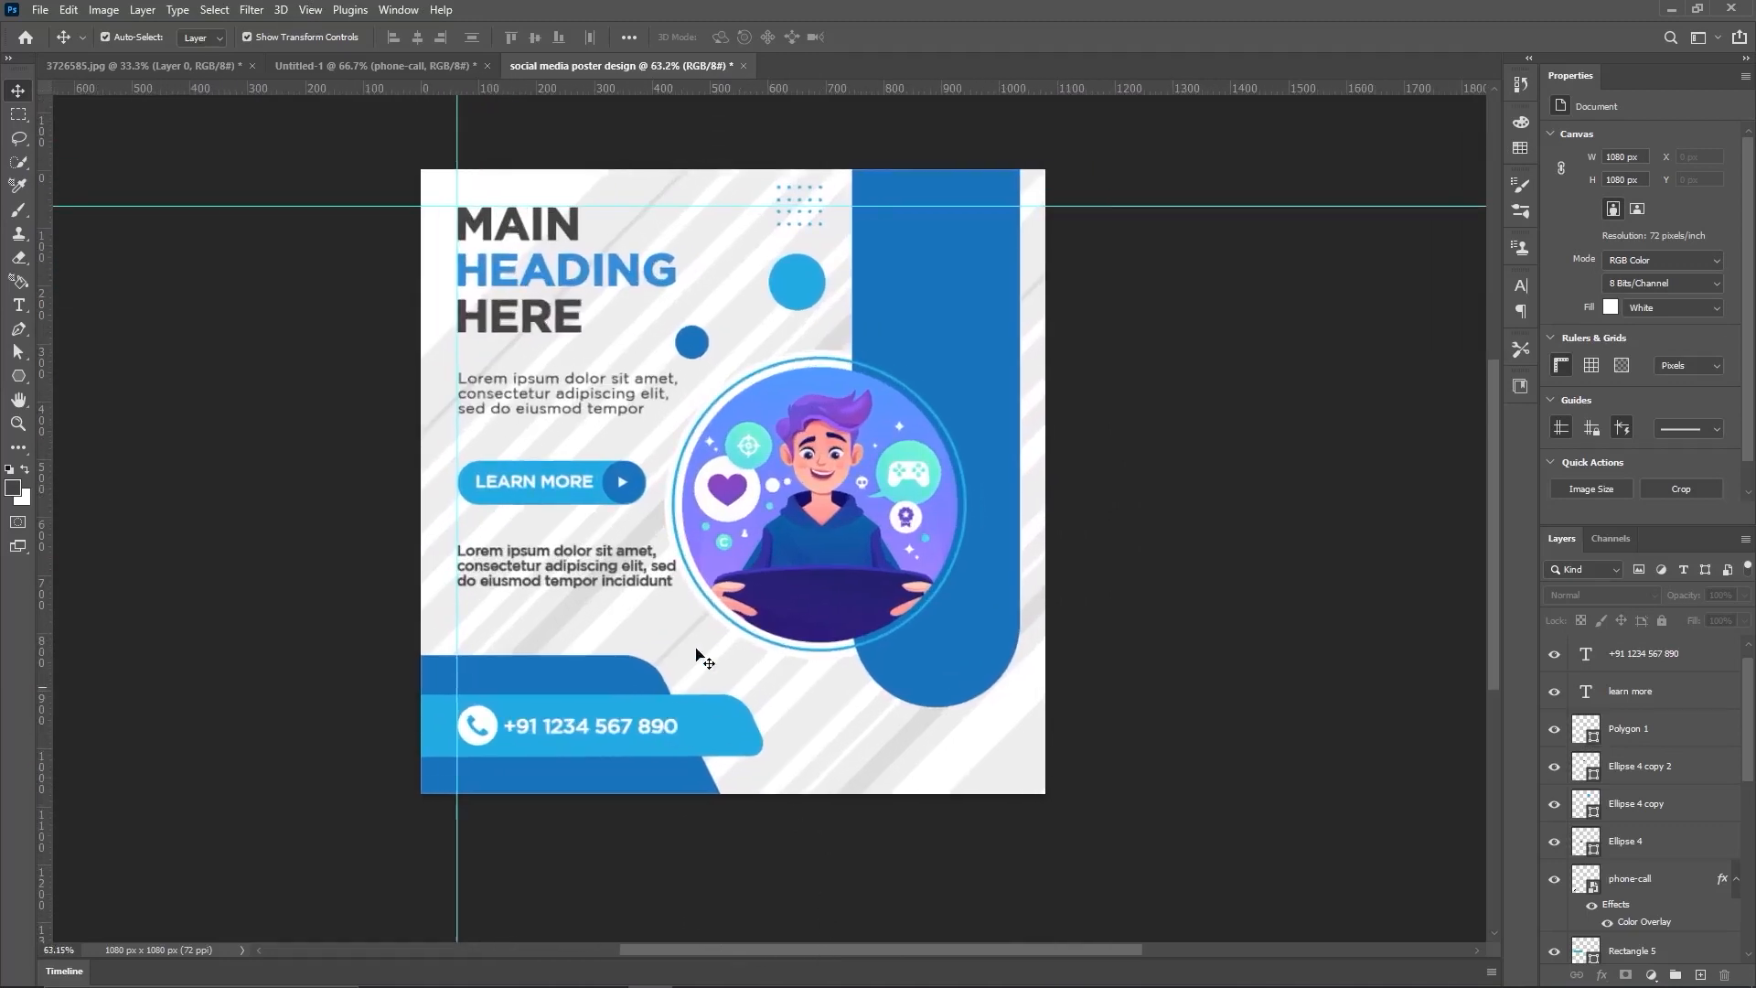
scroll(631, 547, up, 1)
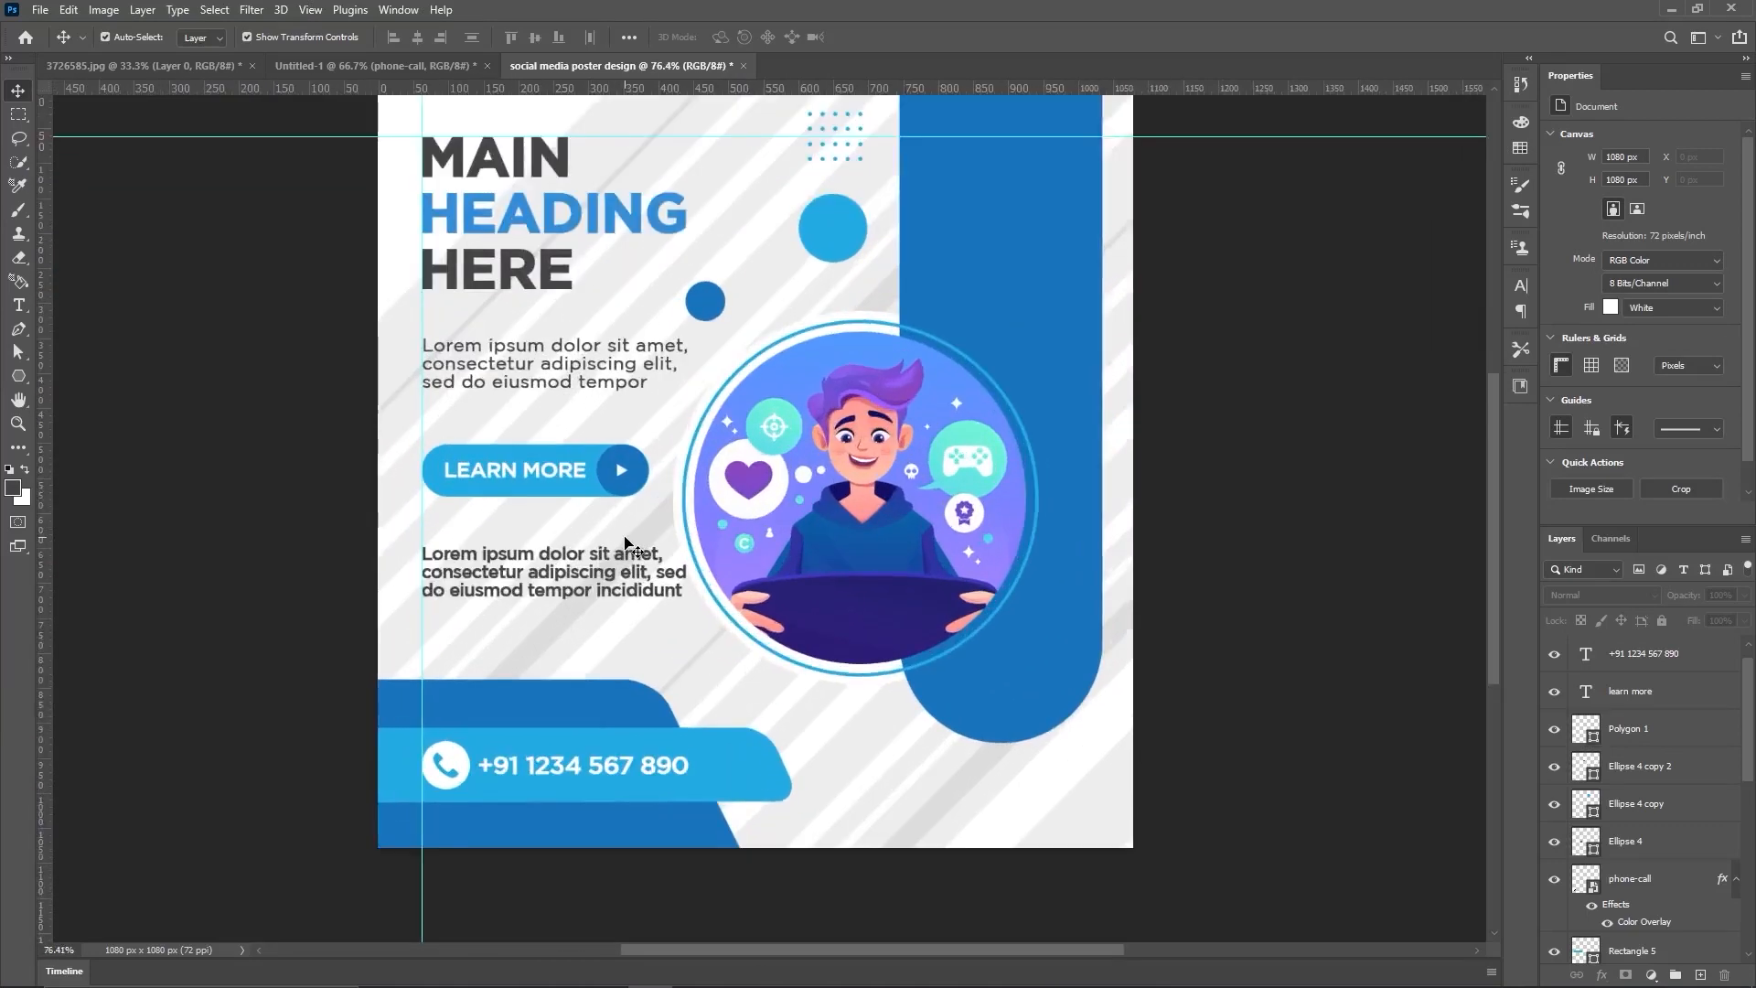
scroll(631, 546, down, 2)
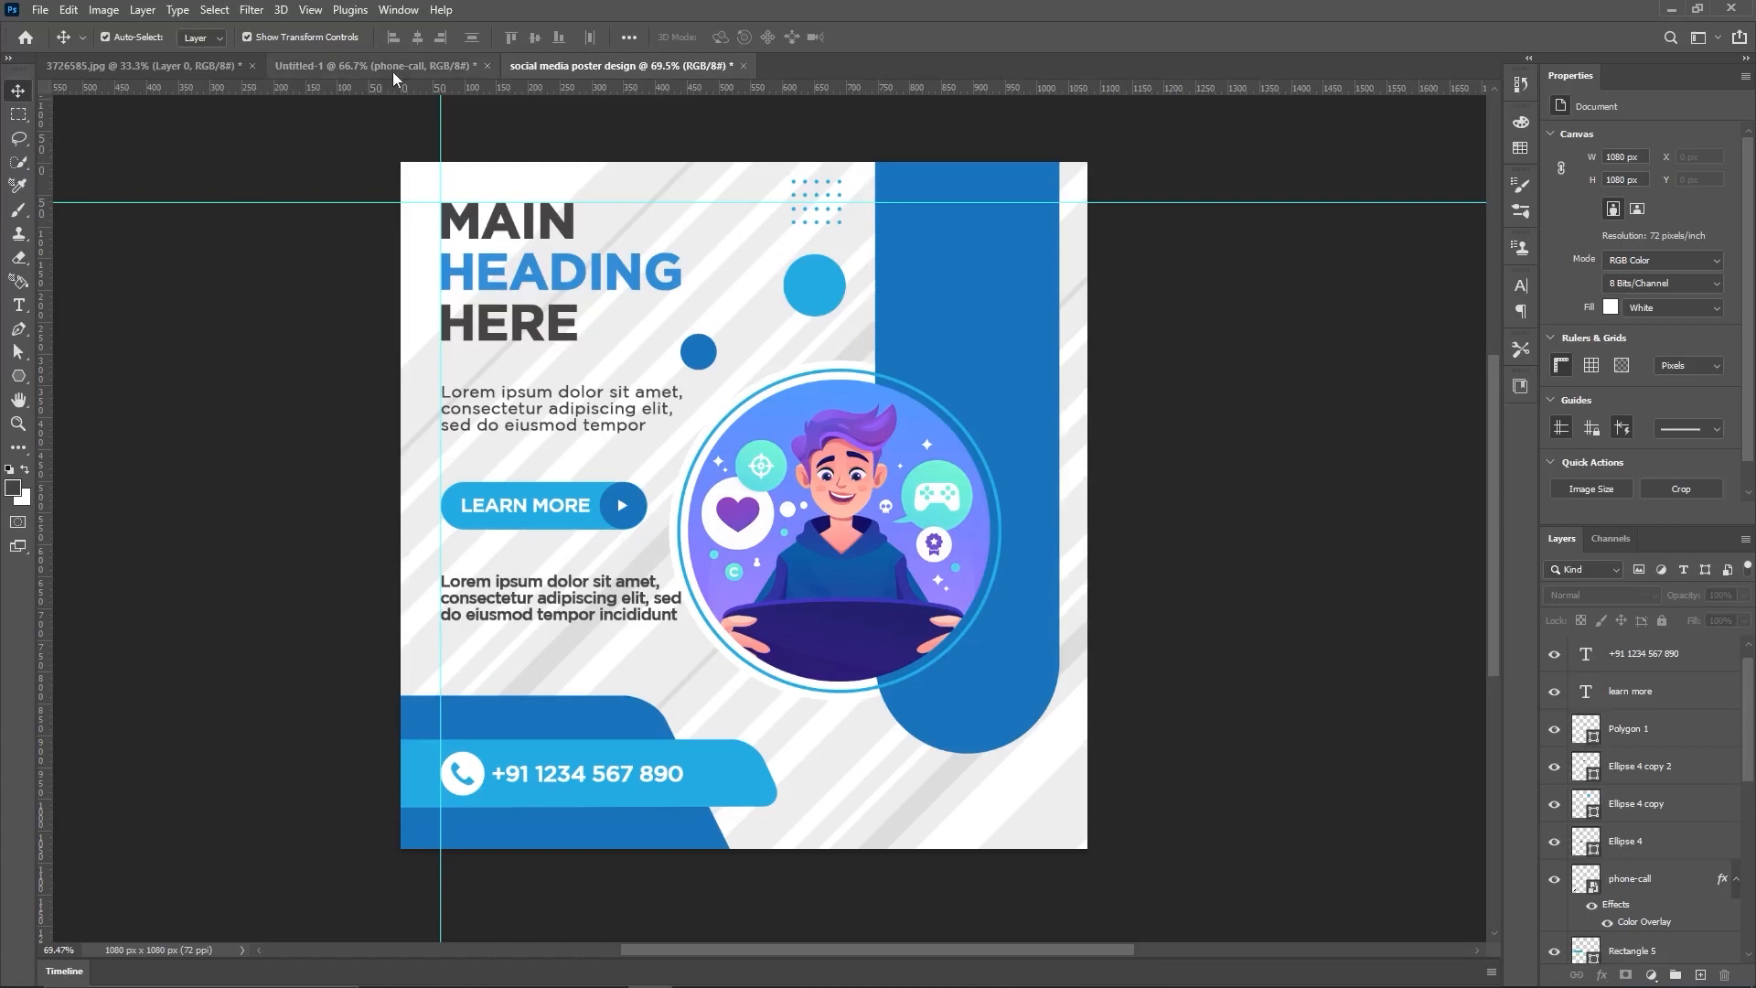
Step: Copy the group "x" from the Untitled-1 document and paste it into the poster
click(393, 70)
click(1630, 675)
key(ctrl+c)
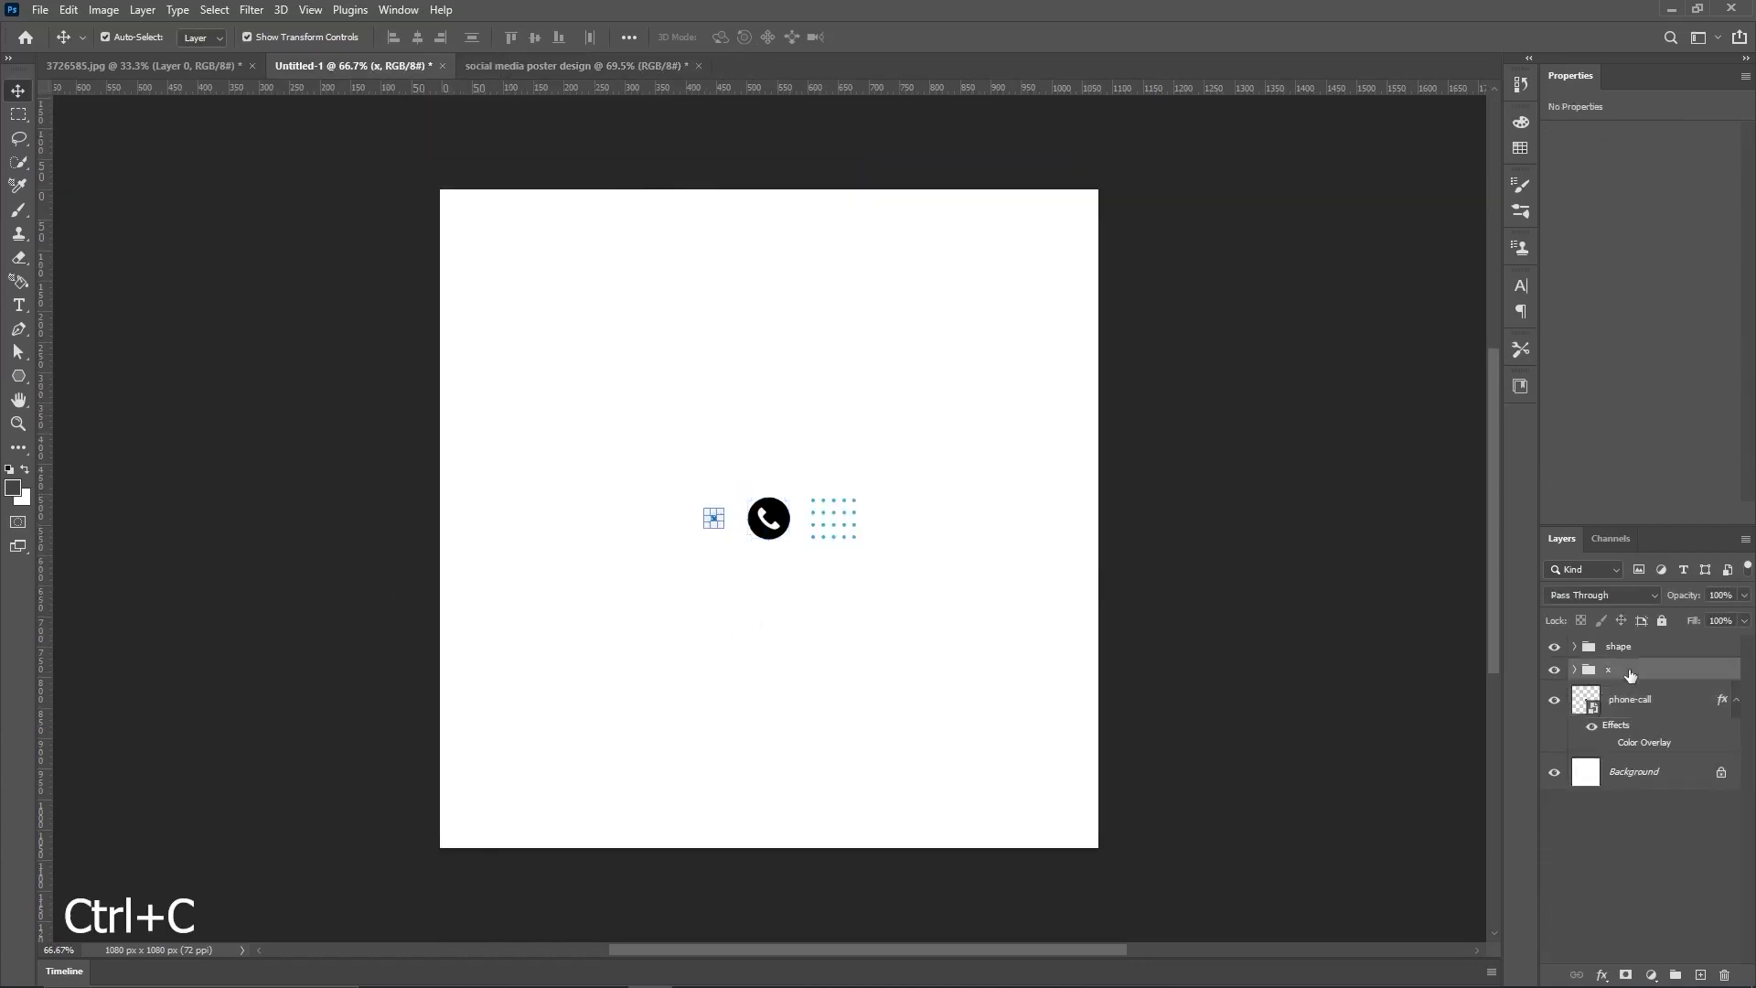
click(549, 66)
key(ctrl+v)
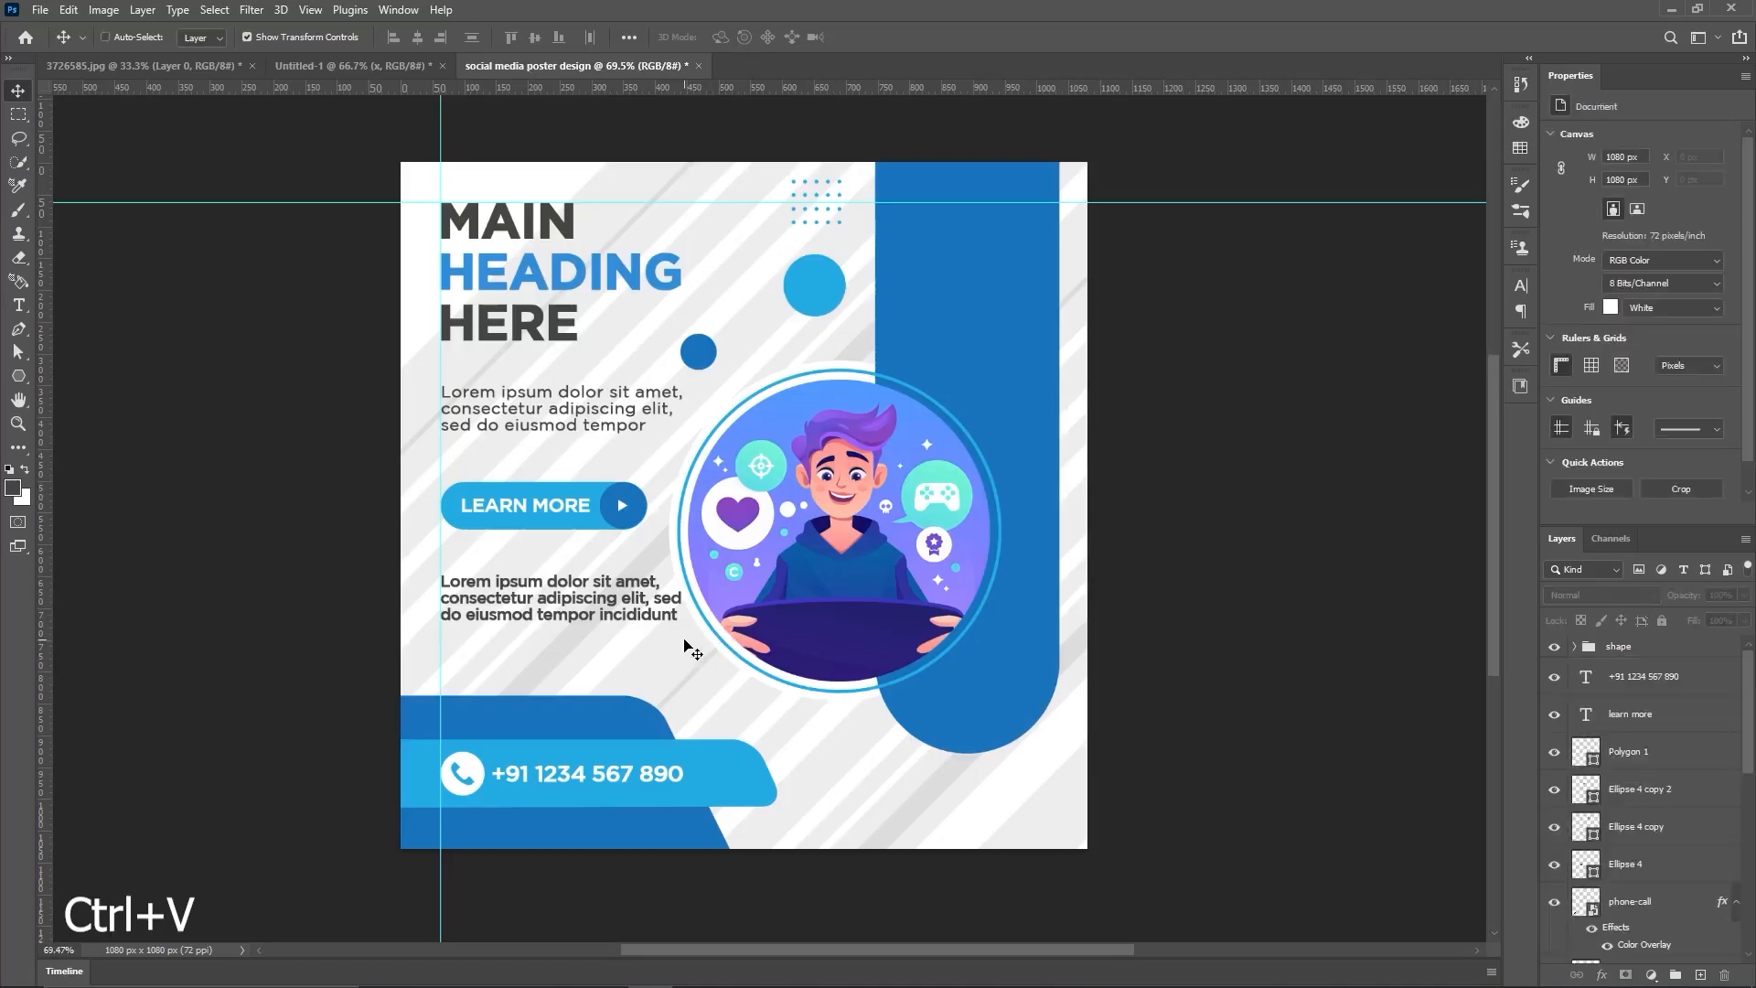
Step: Enlarge the x shape to about 125% and place it just above the end of the light blue phone band
key(ctrl+t)
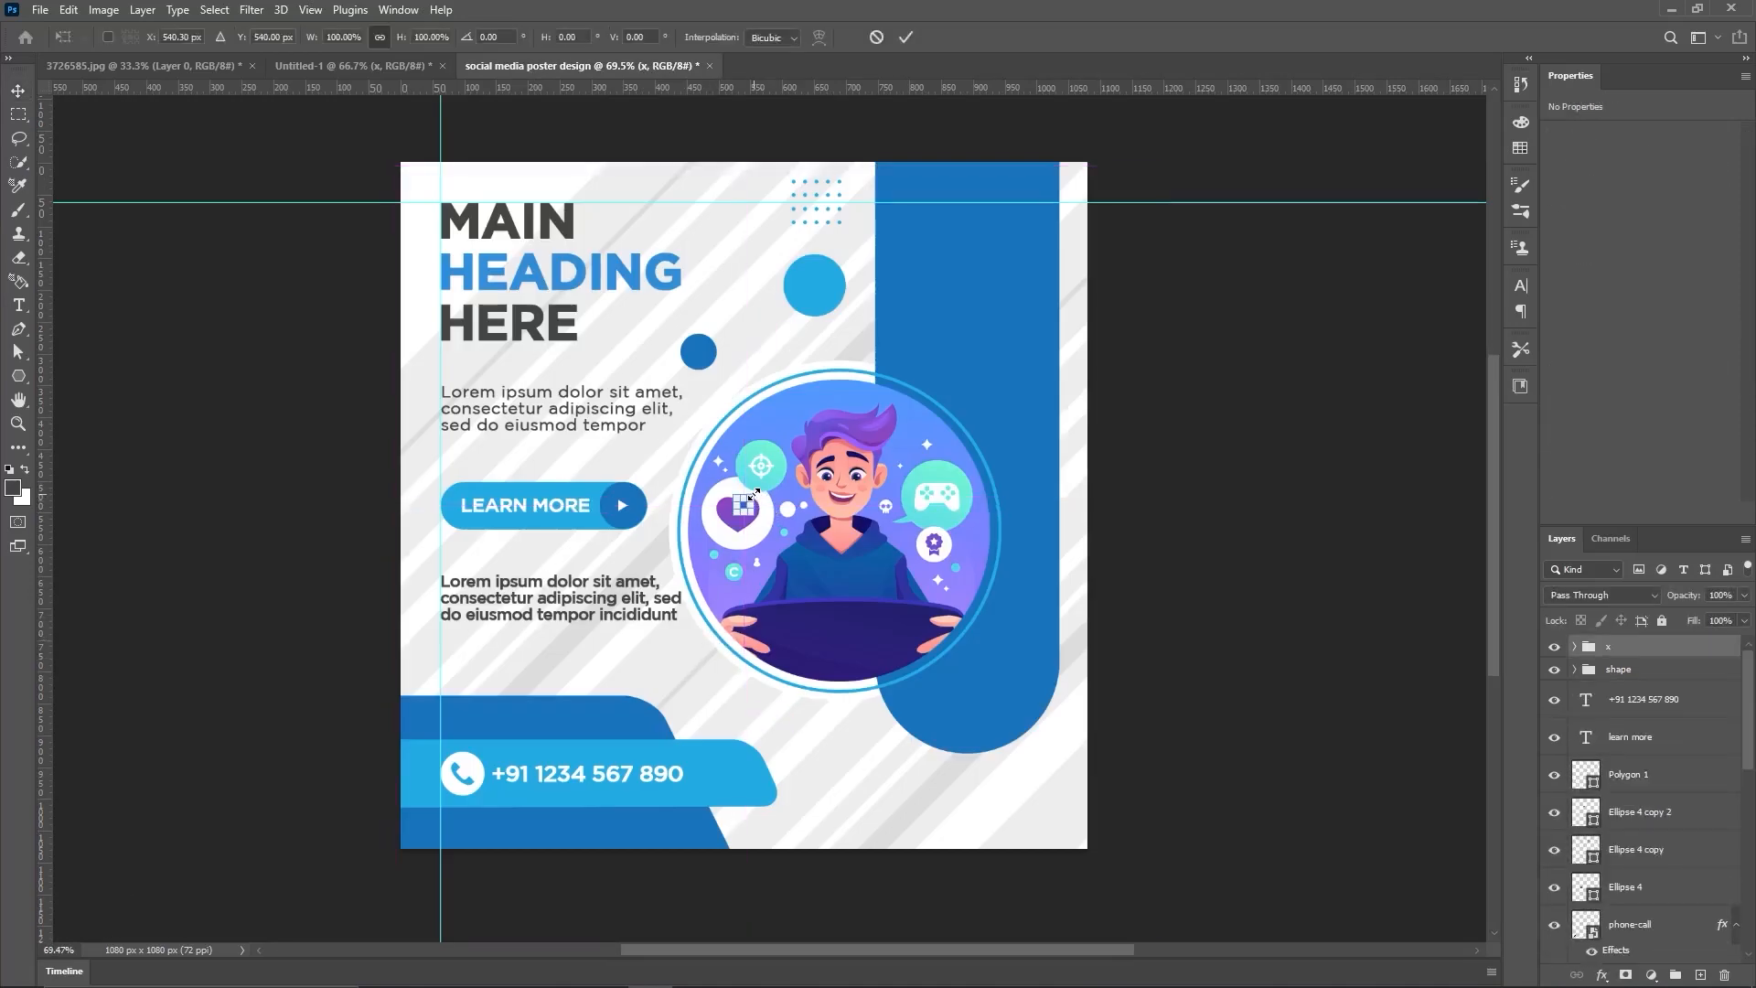
drag(757, 493, 714, 703)
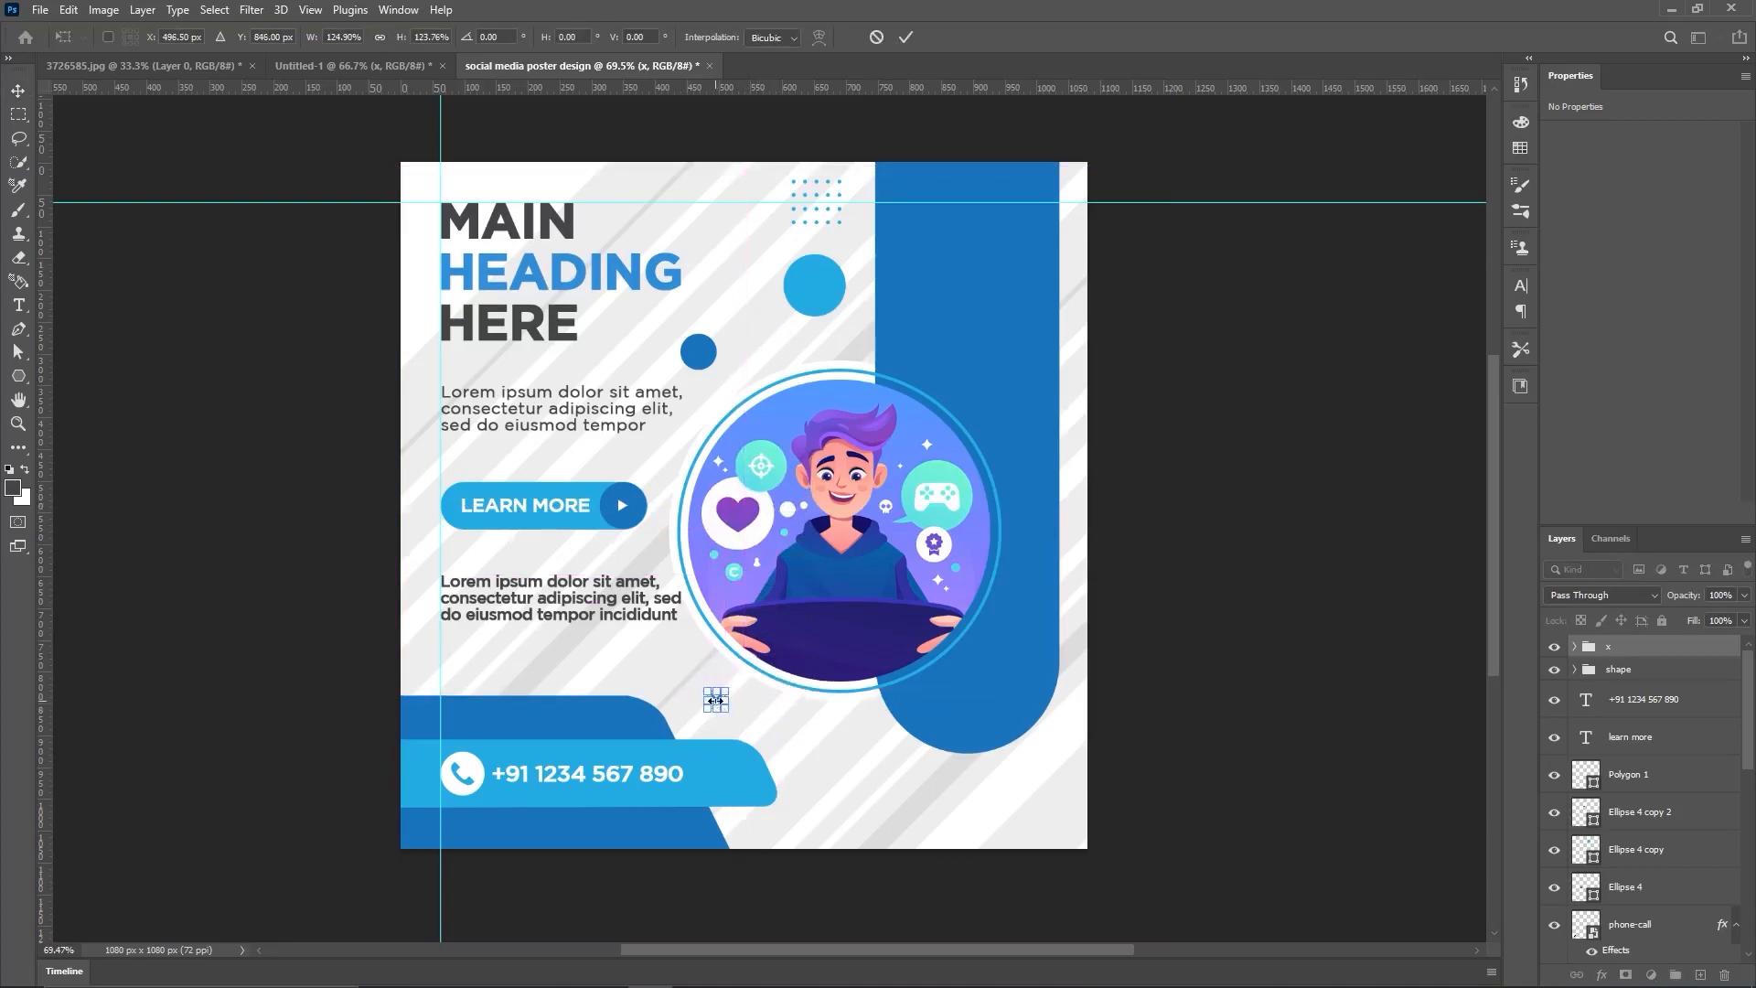
click(906, 37)
Step: Duplicate the x group and offset the copy slightly up and to the left of the original
scroll(650, 627, up, 5)
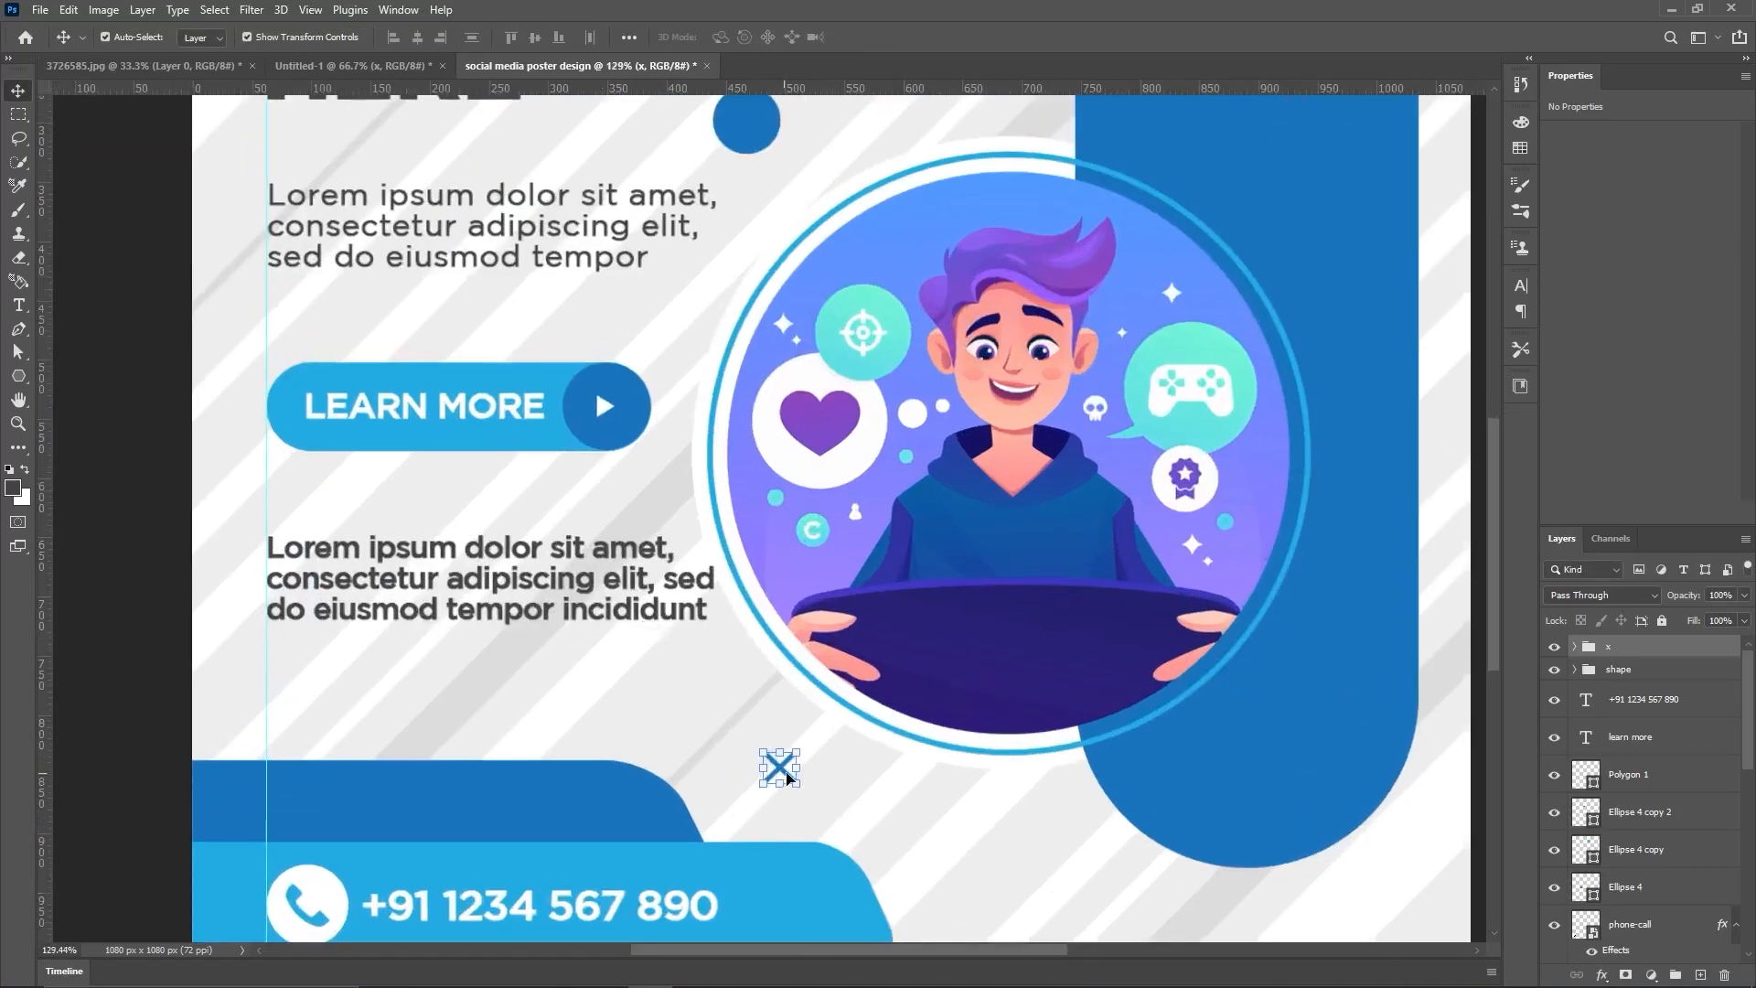
key(ctrl+j)
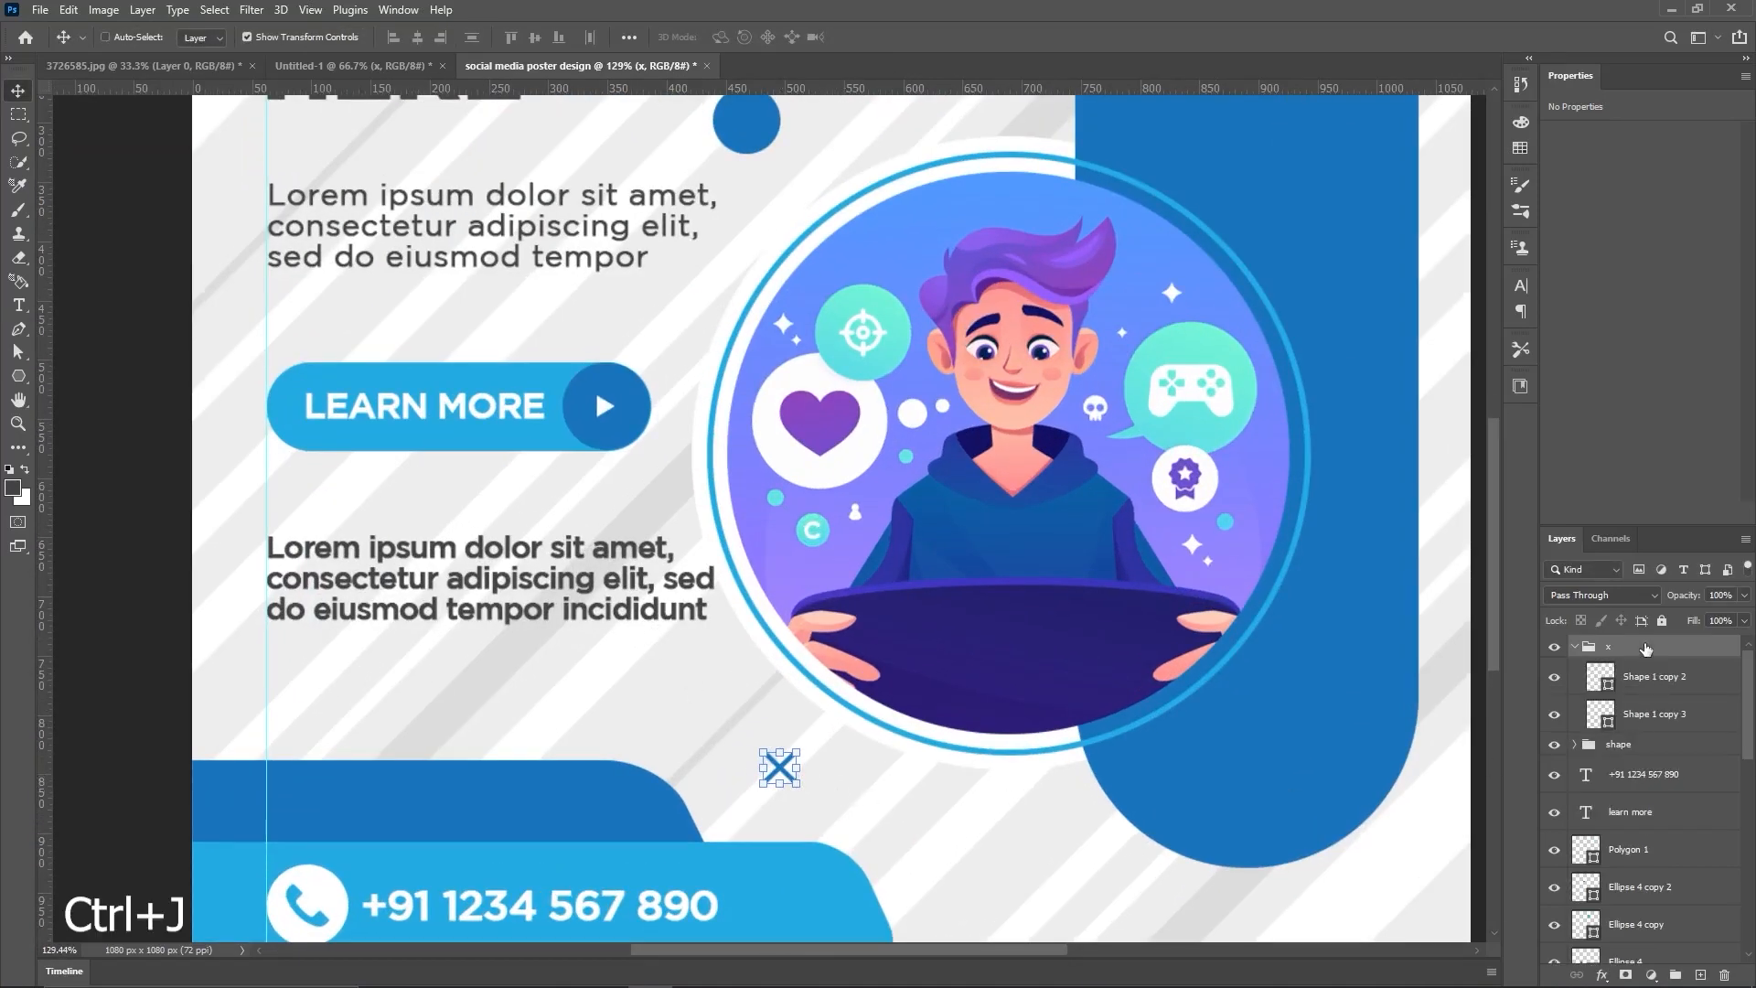
key(ctrl+j)
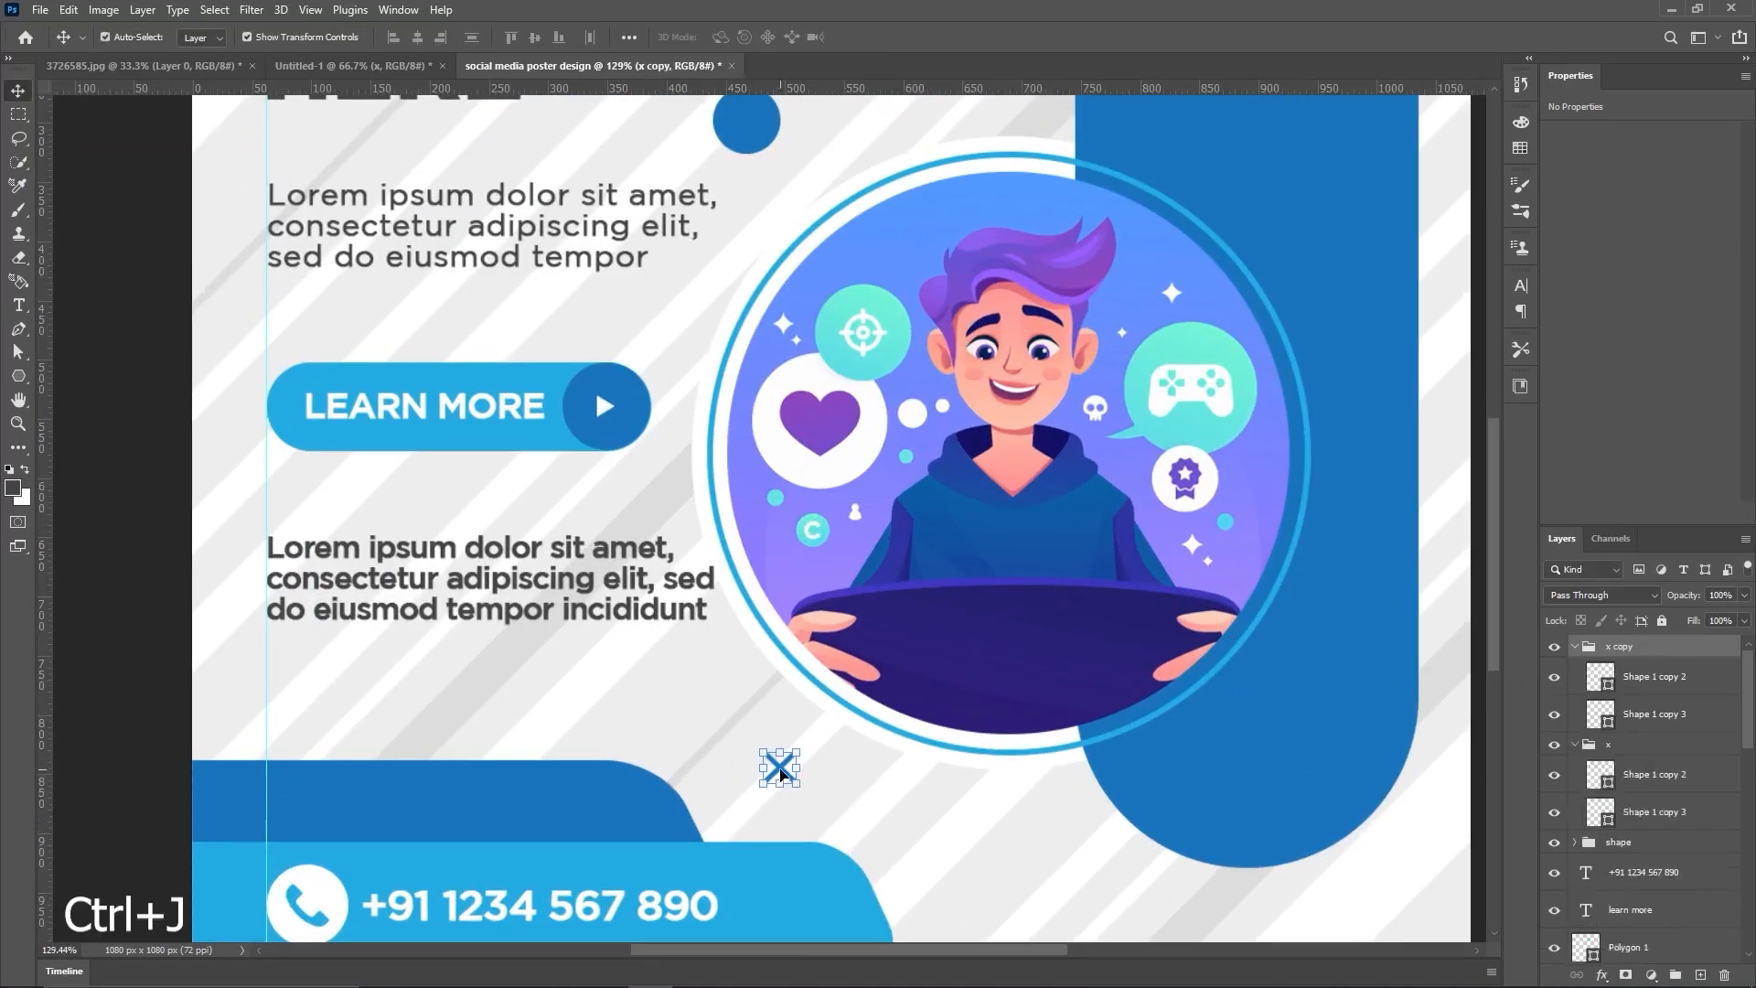
key(Up)
key(Up)
key(Up)
key(Up)
key(Up)
key(Up)
key(Up)
key(Up)
key(Up)
key(Up)
key(Up)
key(Up)
key(Up)
key(Up)
key(Up)
key(Up)
key(Up)
key(Up)
key(Up)
key(Up)
key(Left)
key(Left)
key(Left)
key(Left)
key(Left)
key(Left)
key(Left)
key(Left)
key(Left)
key(Left)
key(Left)
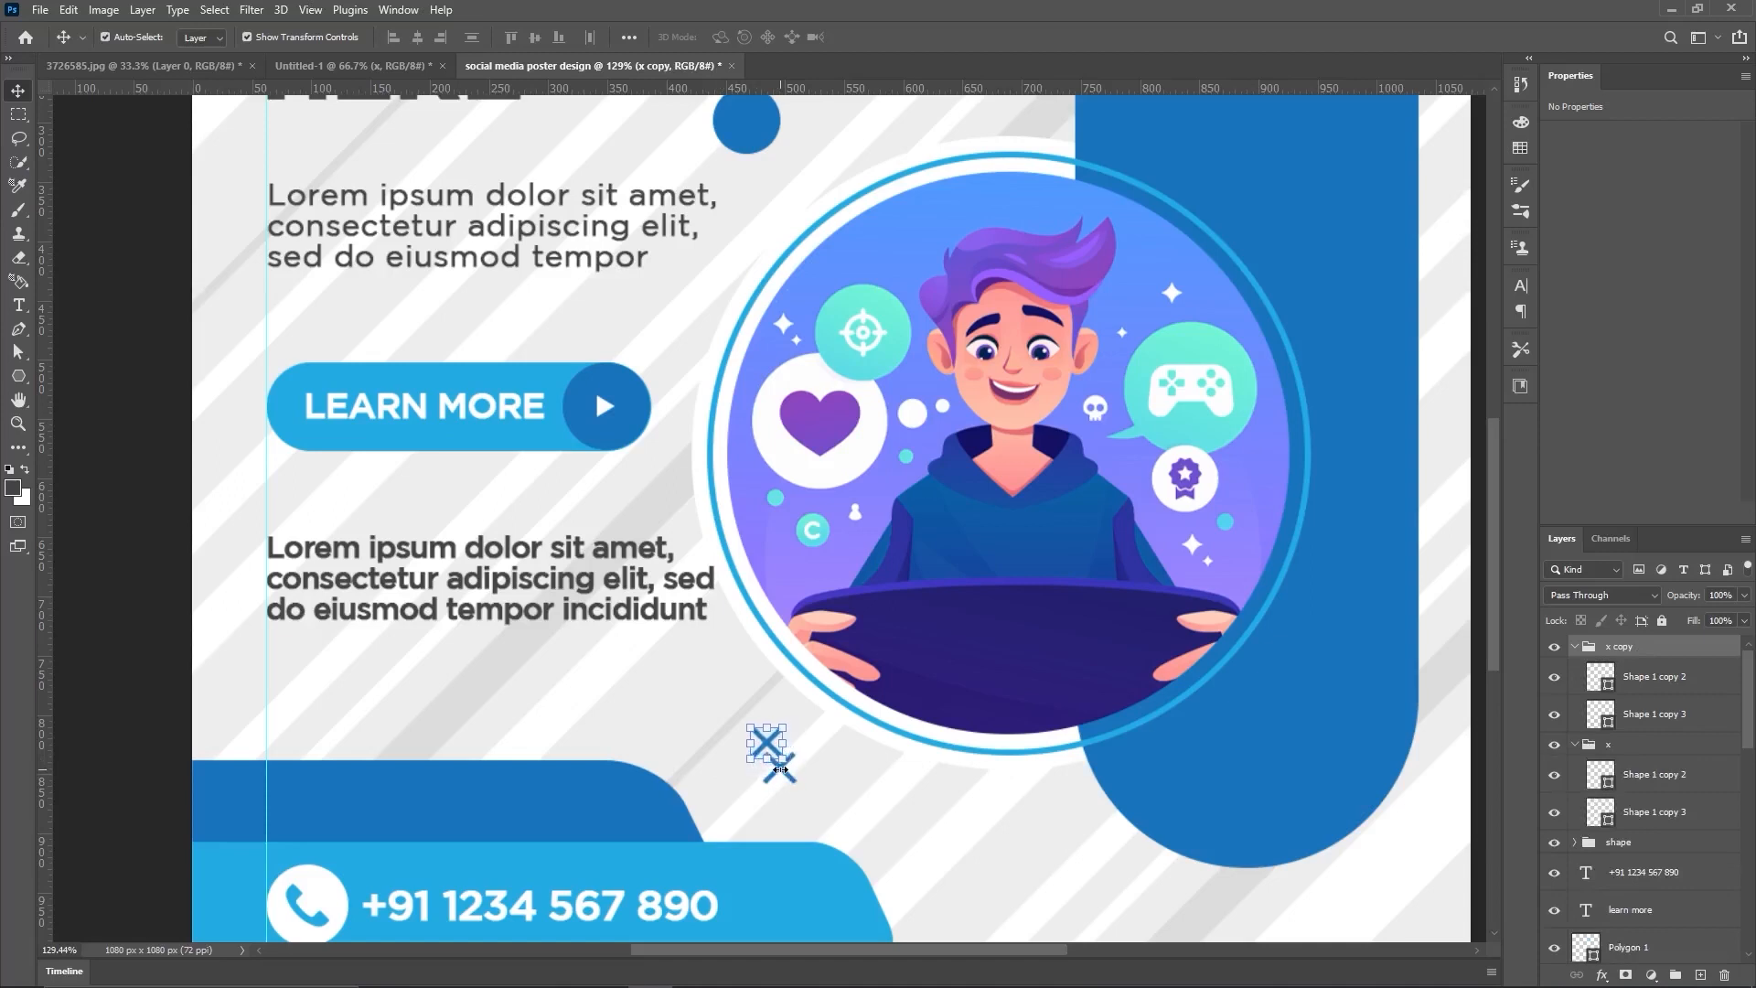
Step: Move the copied x to the space between the second paragraph and the blue bands, then deselect it
click(783, 726)
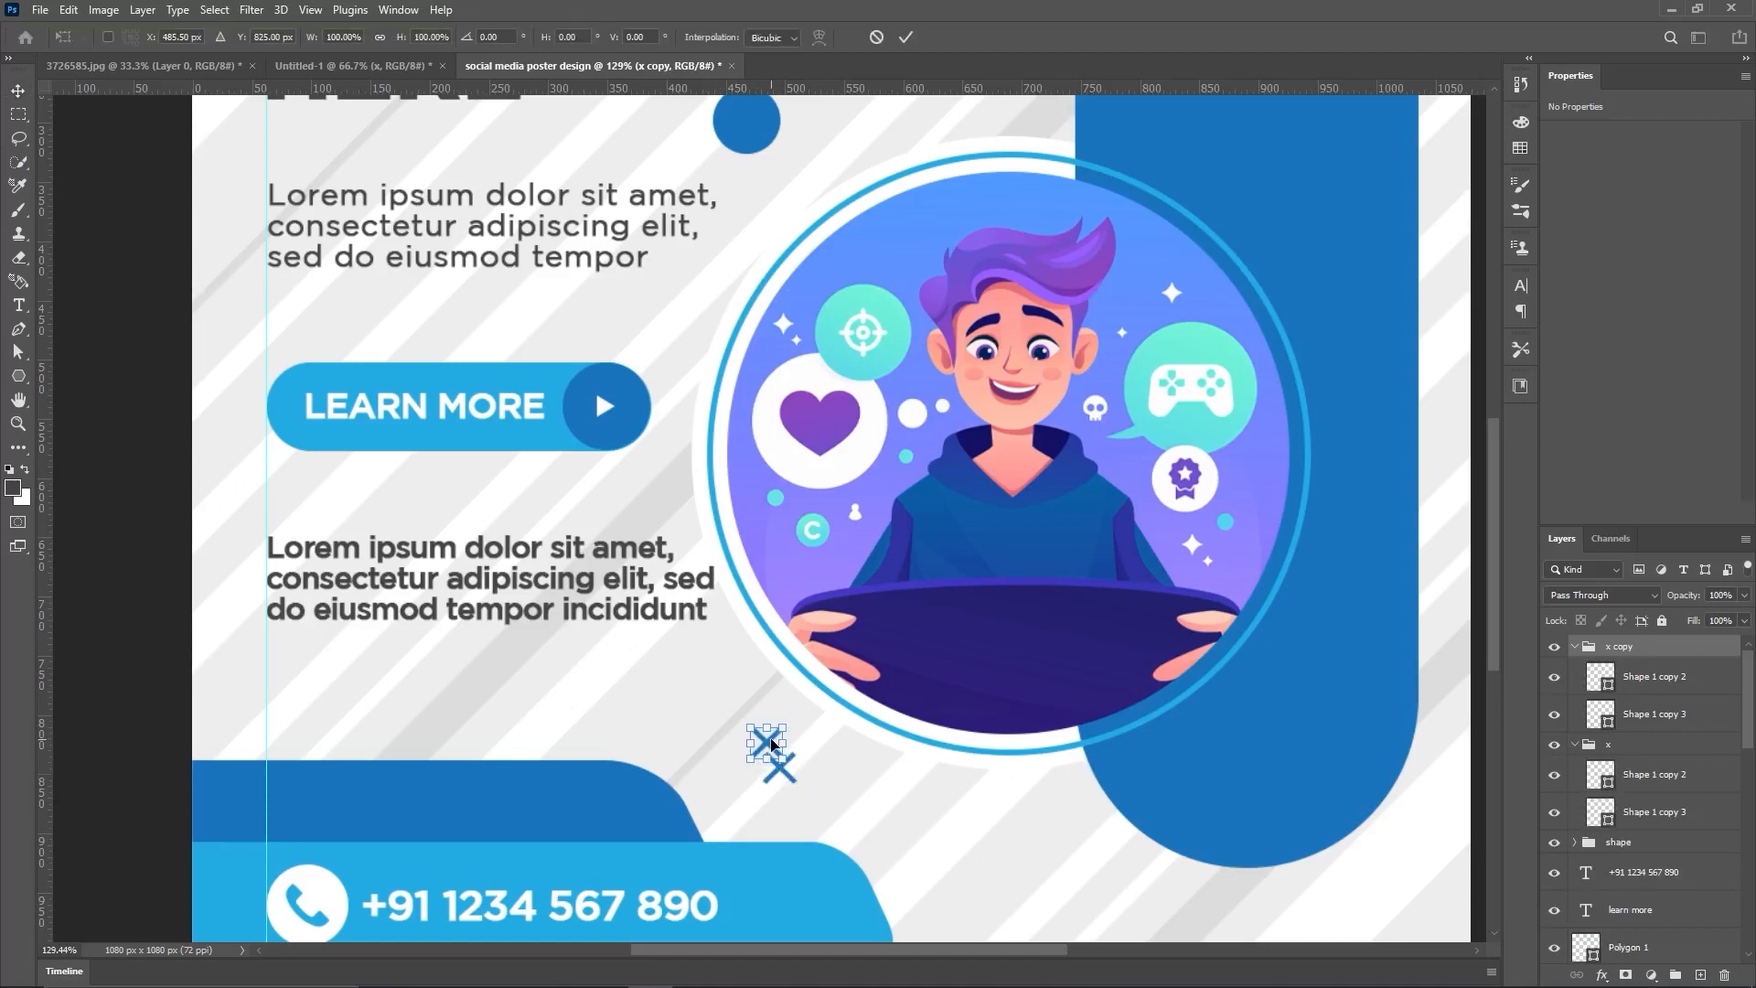
drag(767, 742, 488, 697)
key(Return)
scroll(640, 704, down, 6)
click(585, 701)
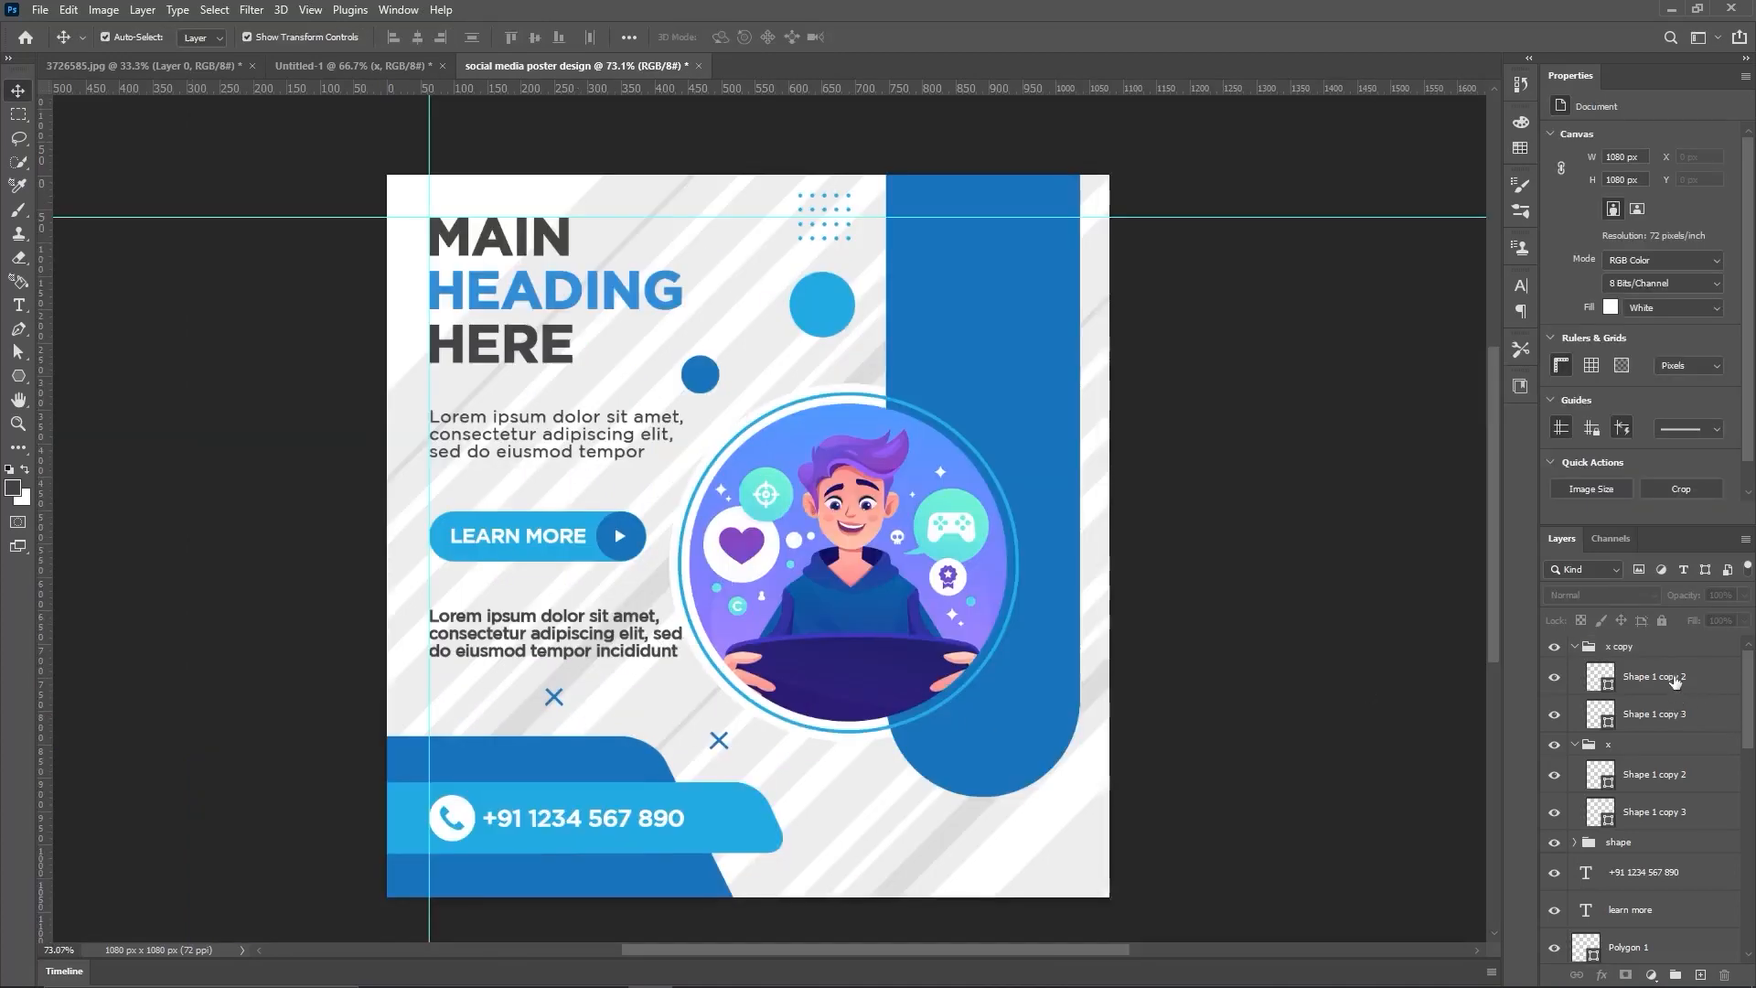
Step: Collapse both x groups in the layer list and nudge the copied x slightly up and to the left
click(1674, 681)
click(1575, 652)
click(1576, 647)
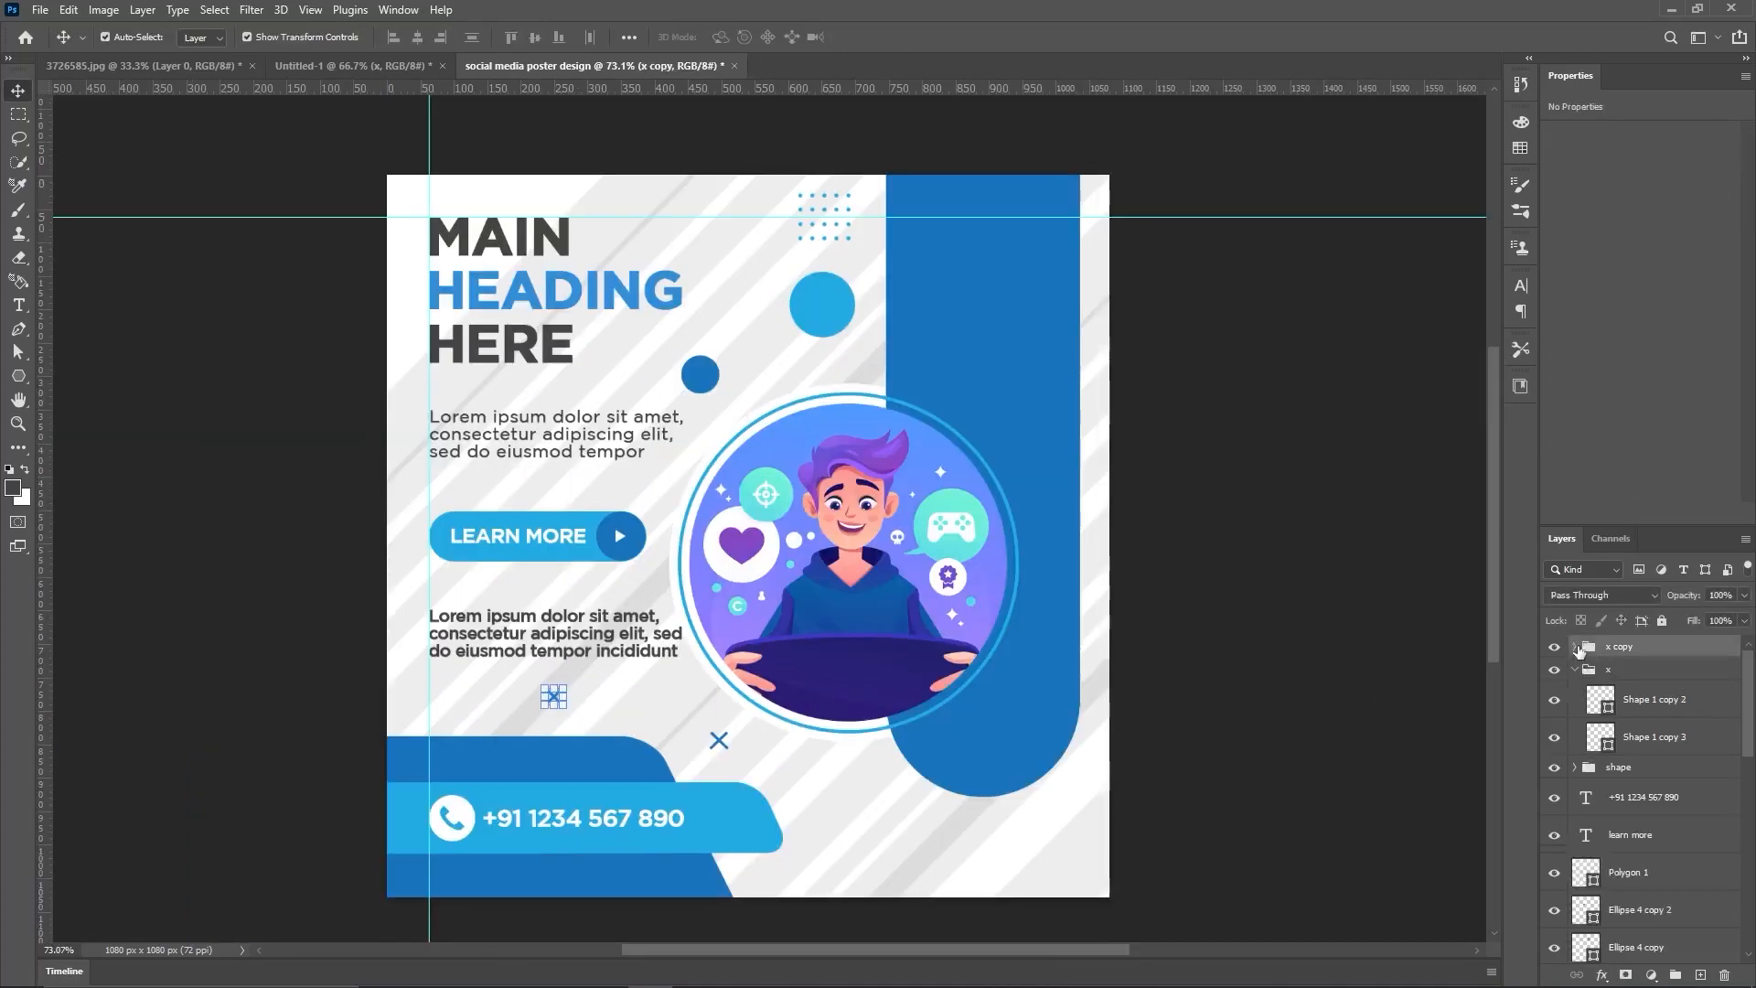
click(1576, 670)
key(Left)
key(Left)
key(Left)
key(Left)
key(Left)
key(Left)
key(Left)
key(Left)
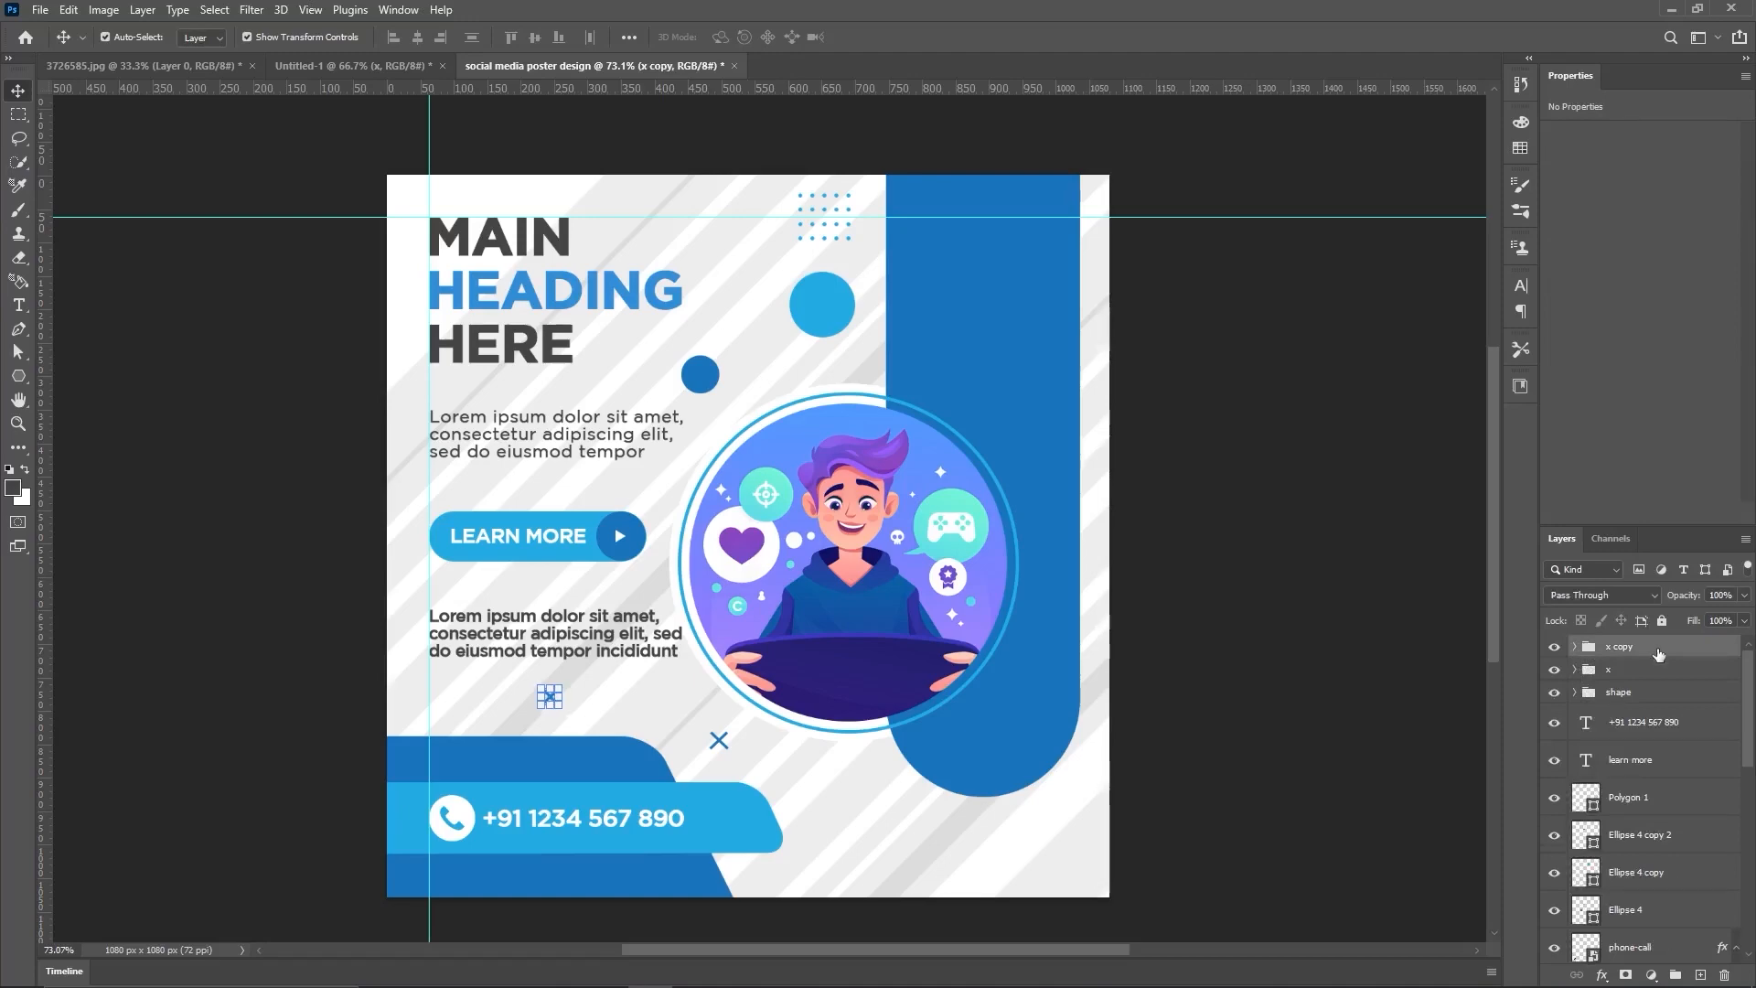
key(Up)
key(Up)
key(Up)
key(Up)
key(Up)
key(Up)
key(Down)
key(Down)
key(Right)
Step: Apply a Color Overlay of light blue 22abe2, sampled from the phone band, to the x copy group, then deselect it
right_click(1637, 649)
click(1546, 256)
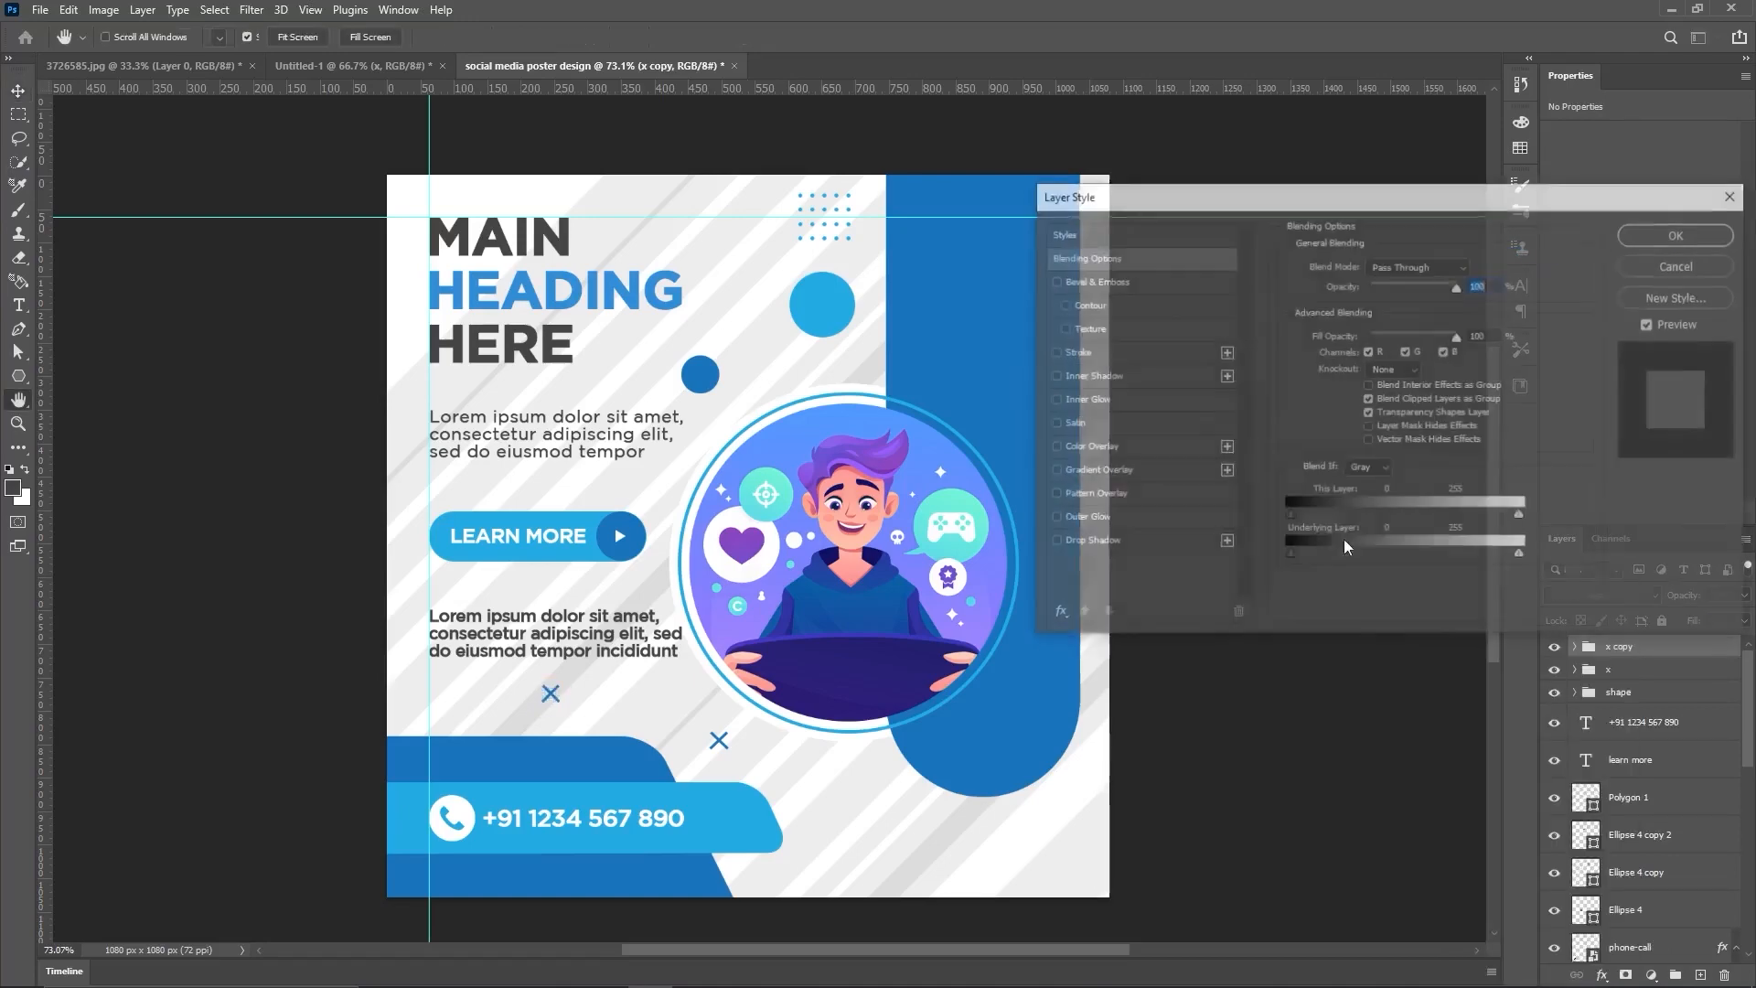
click(1106, 447)
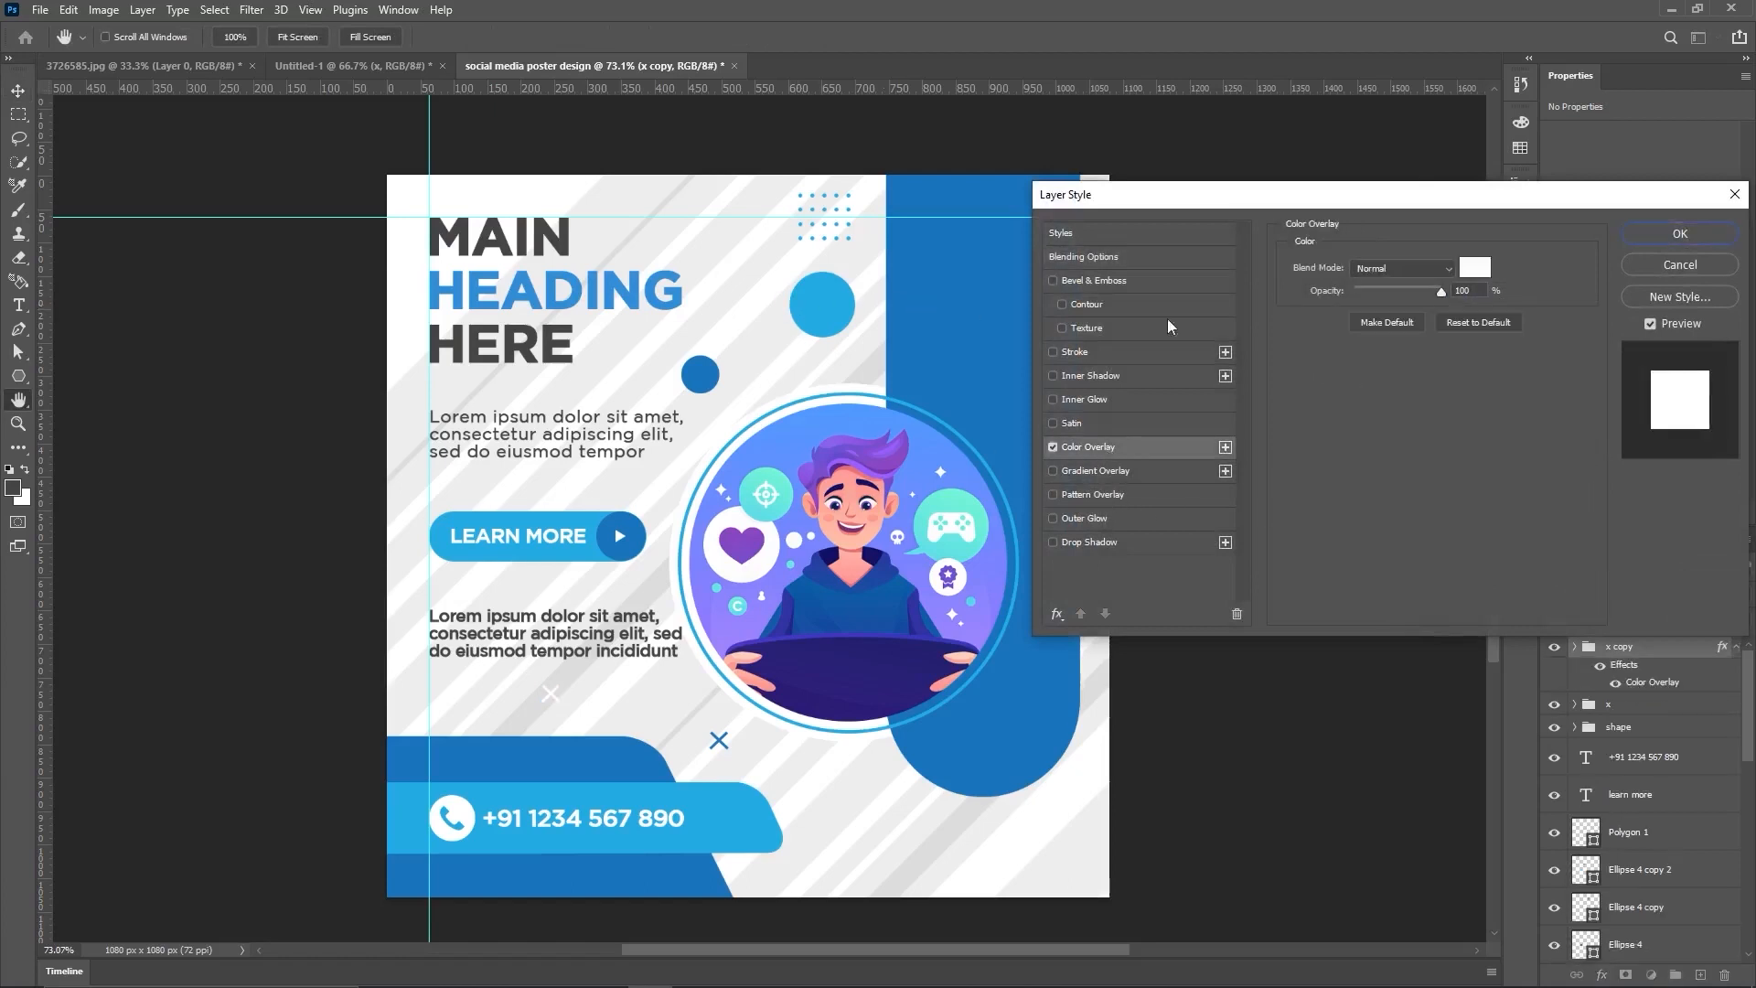
click(1475, 268)
click(700, 788)
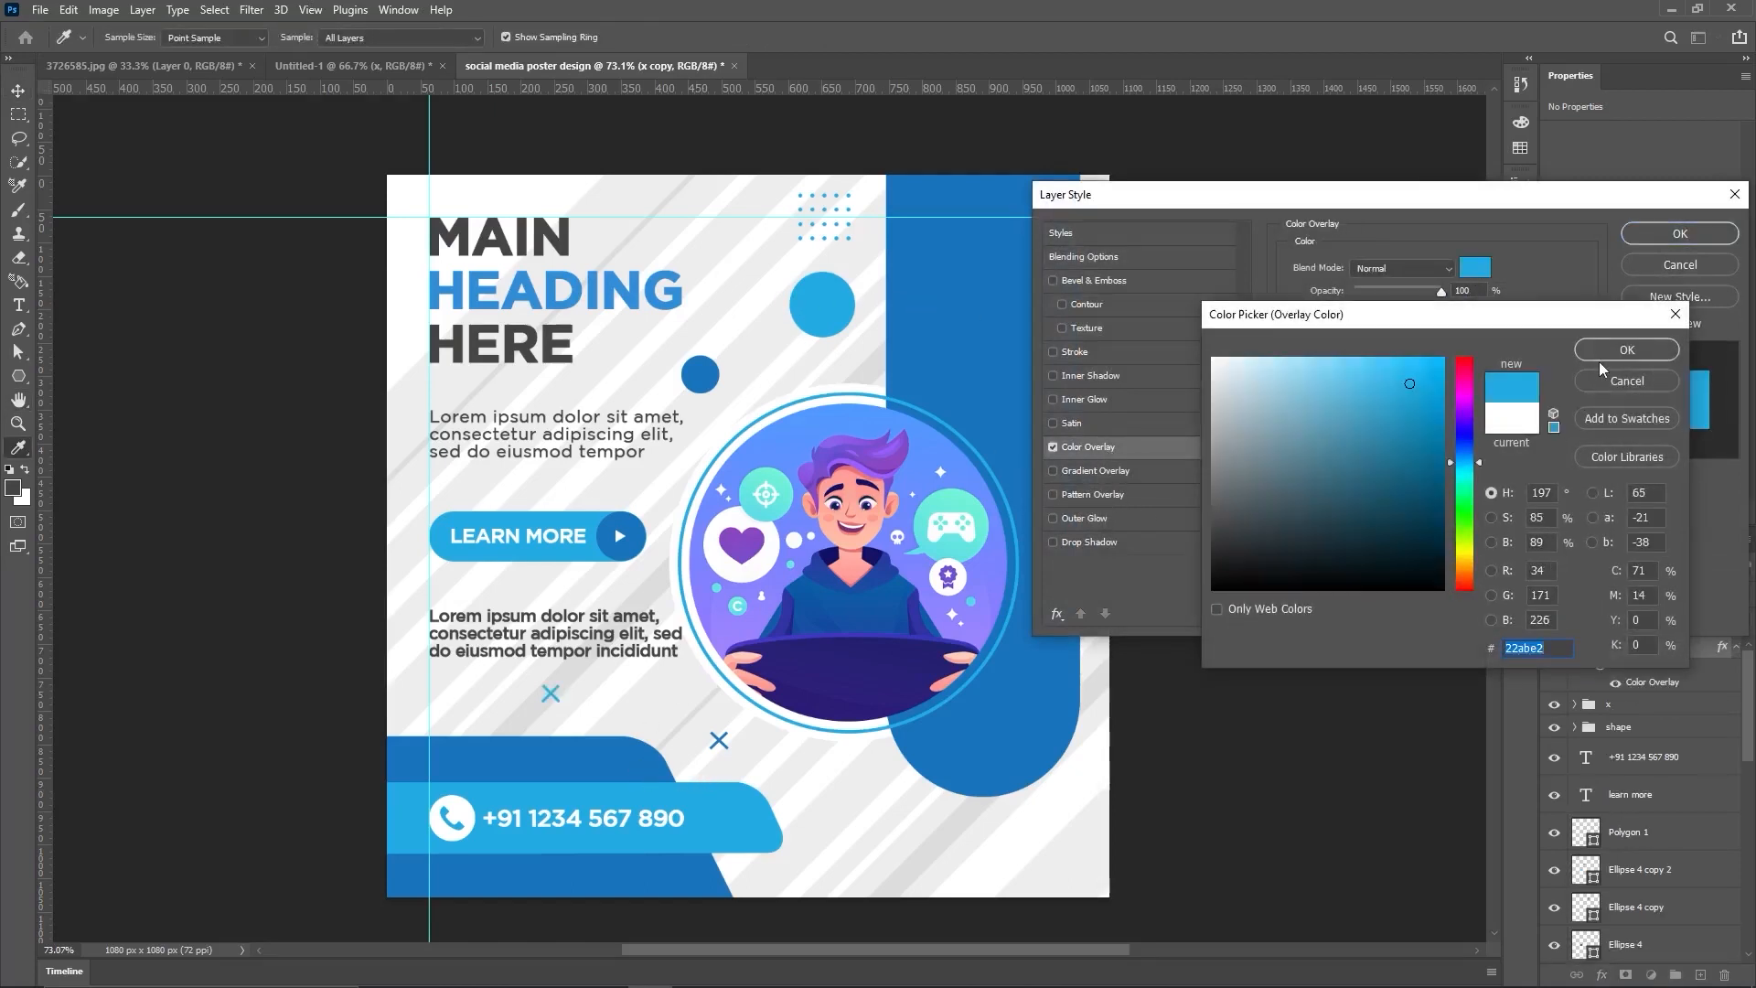
click(1627, 349)
click(1667, 236)
click(1244, 346)
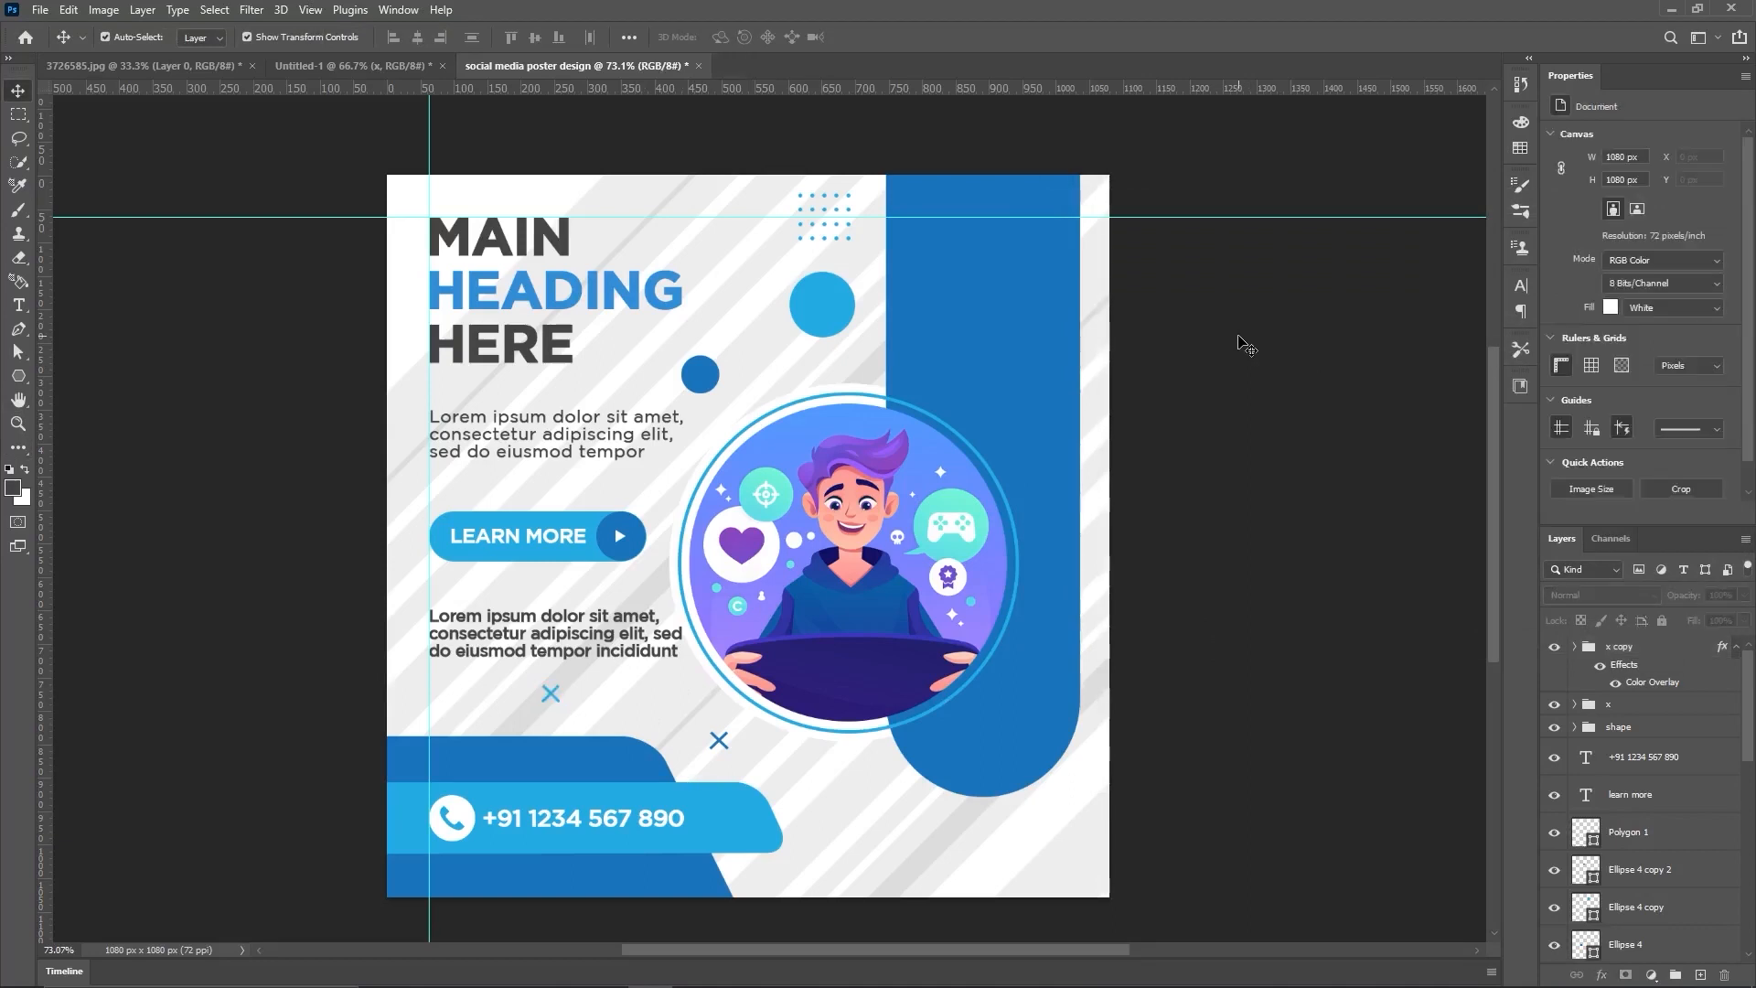
Step: Set the Type tool's font to Gotham Bold for new text
scroll(257, 547, down, 1)
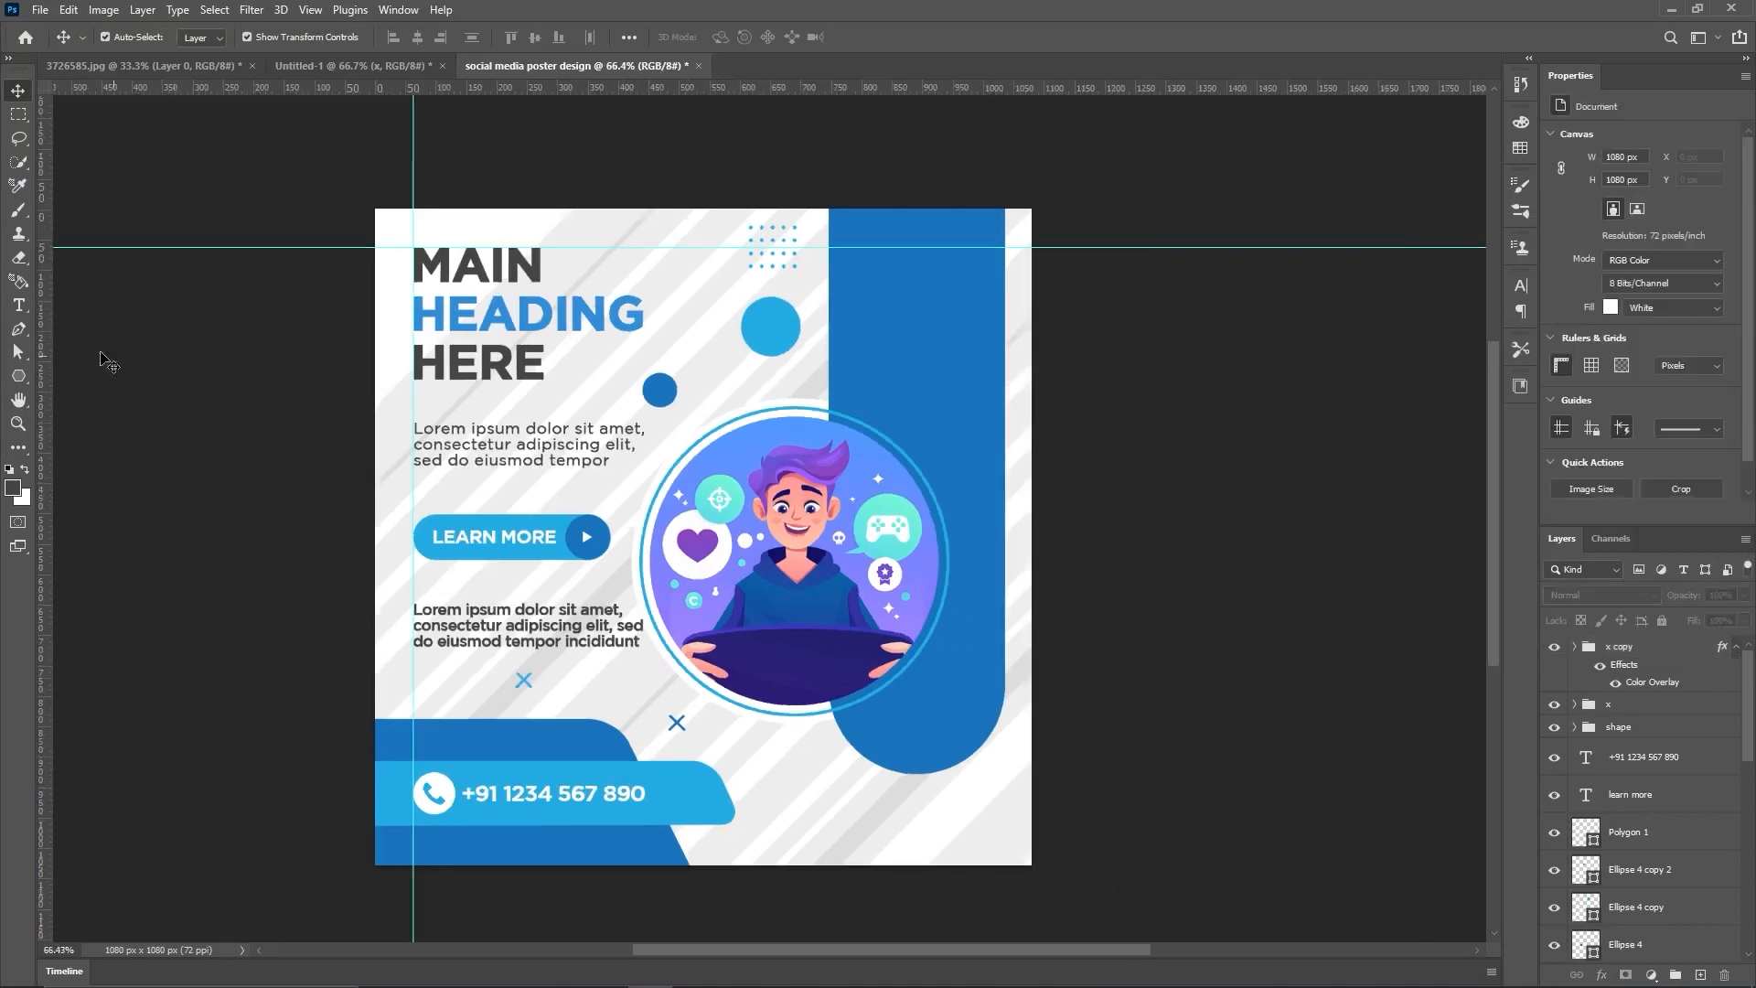
click(19, 305)
click(366, 36)
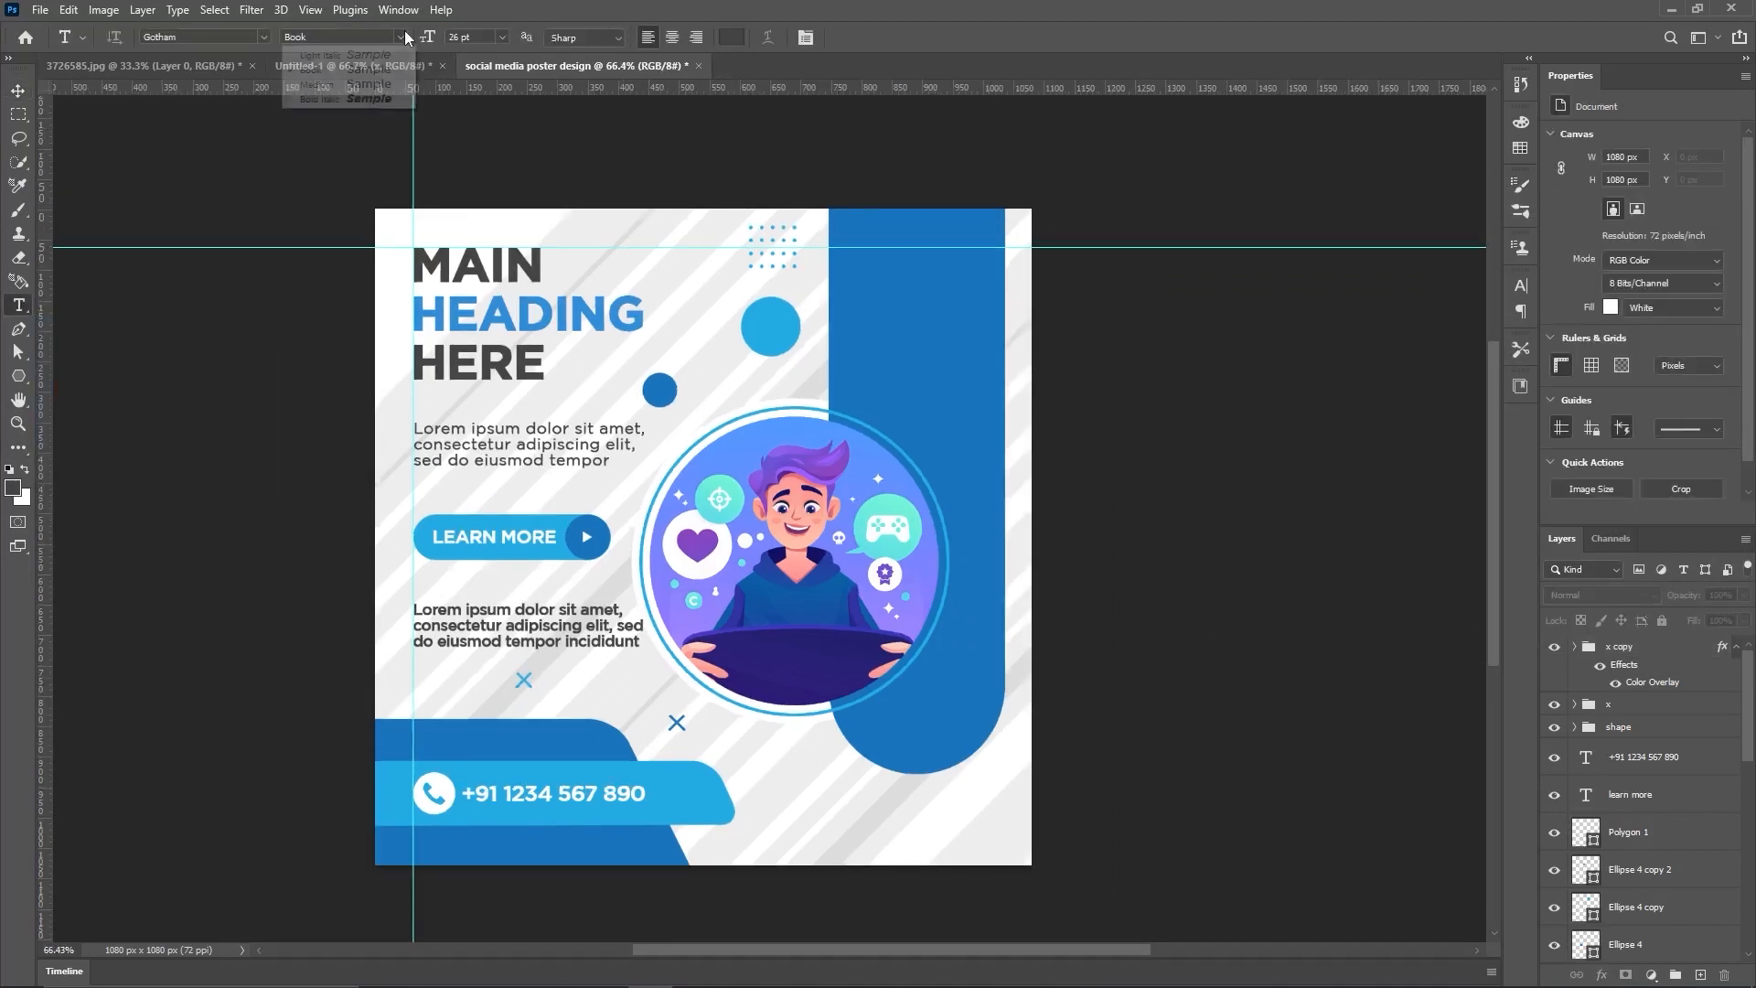
click(389, 89)
click(238, 36)
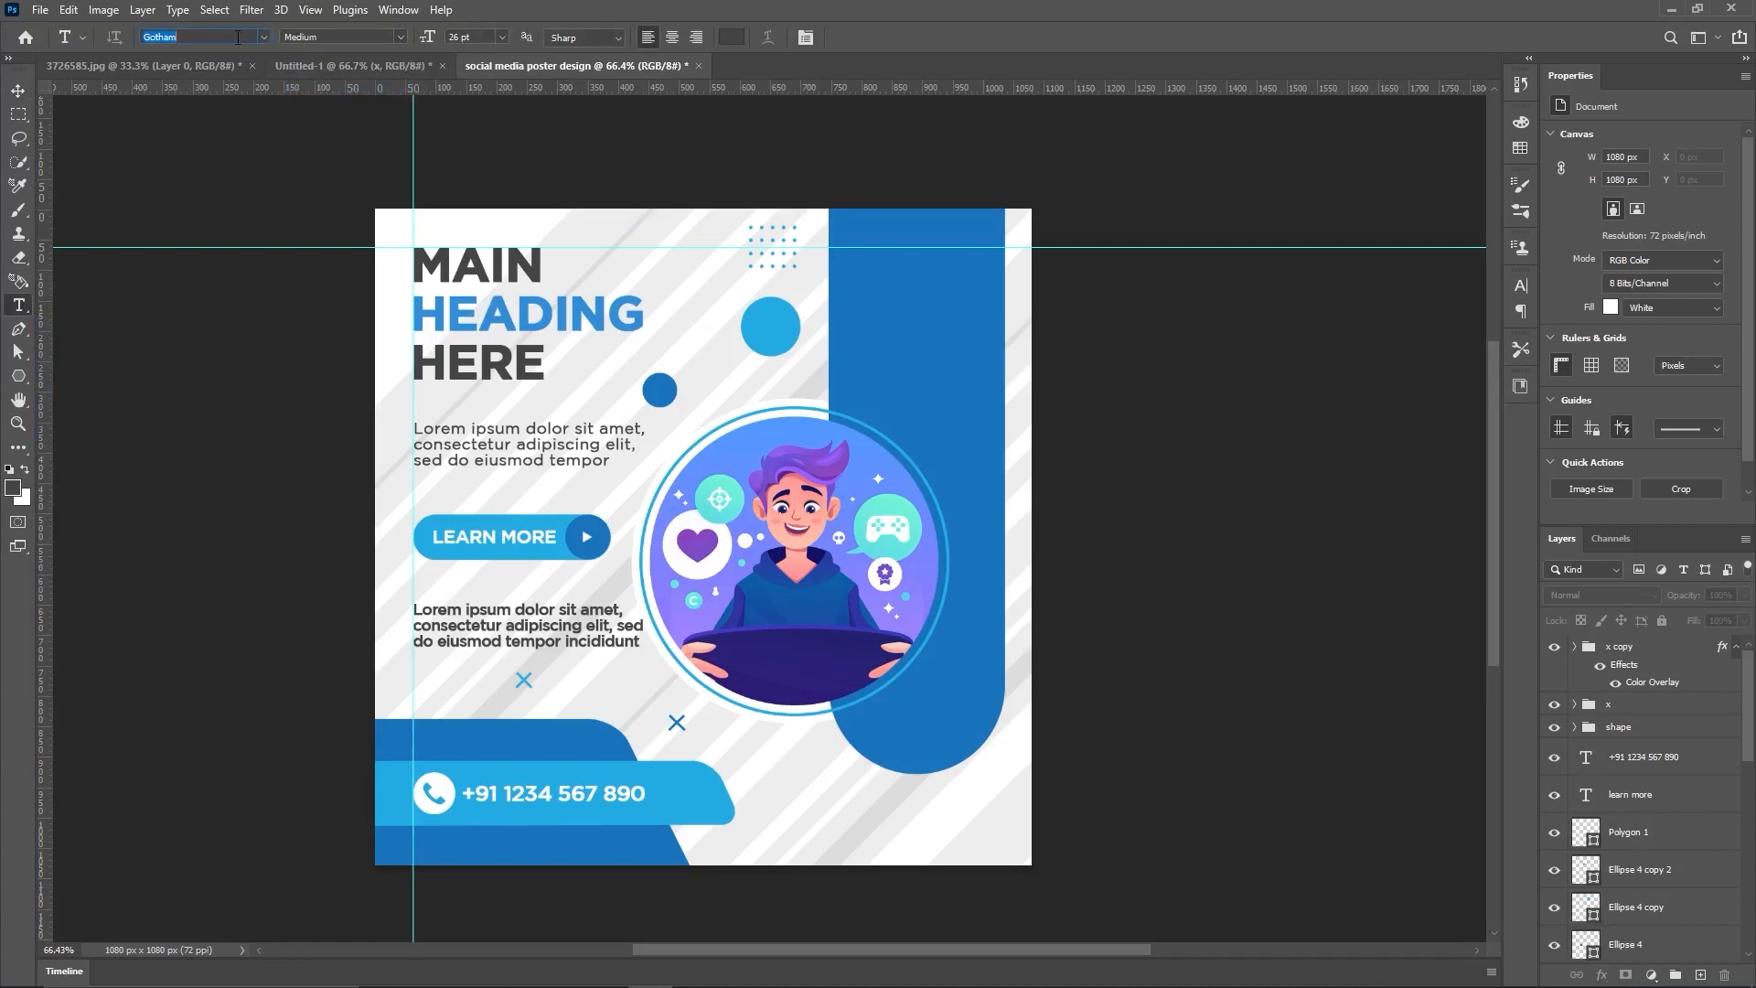
click(231, 38)
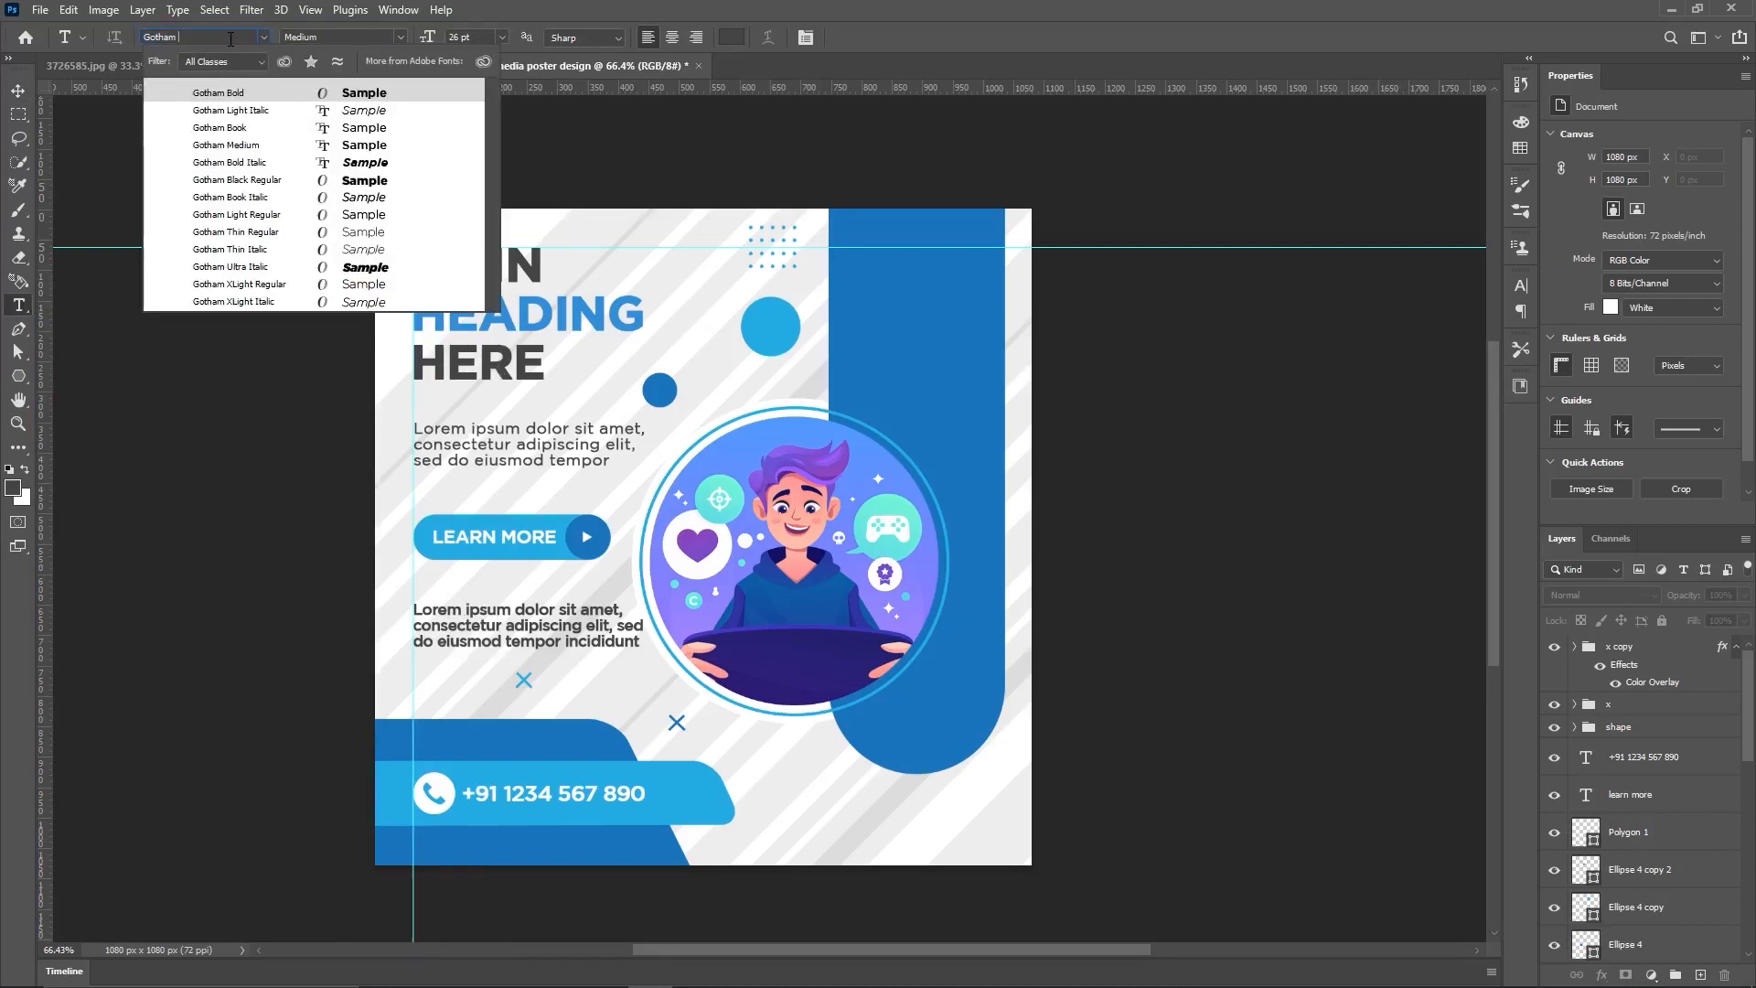
text(bo)
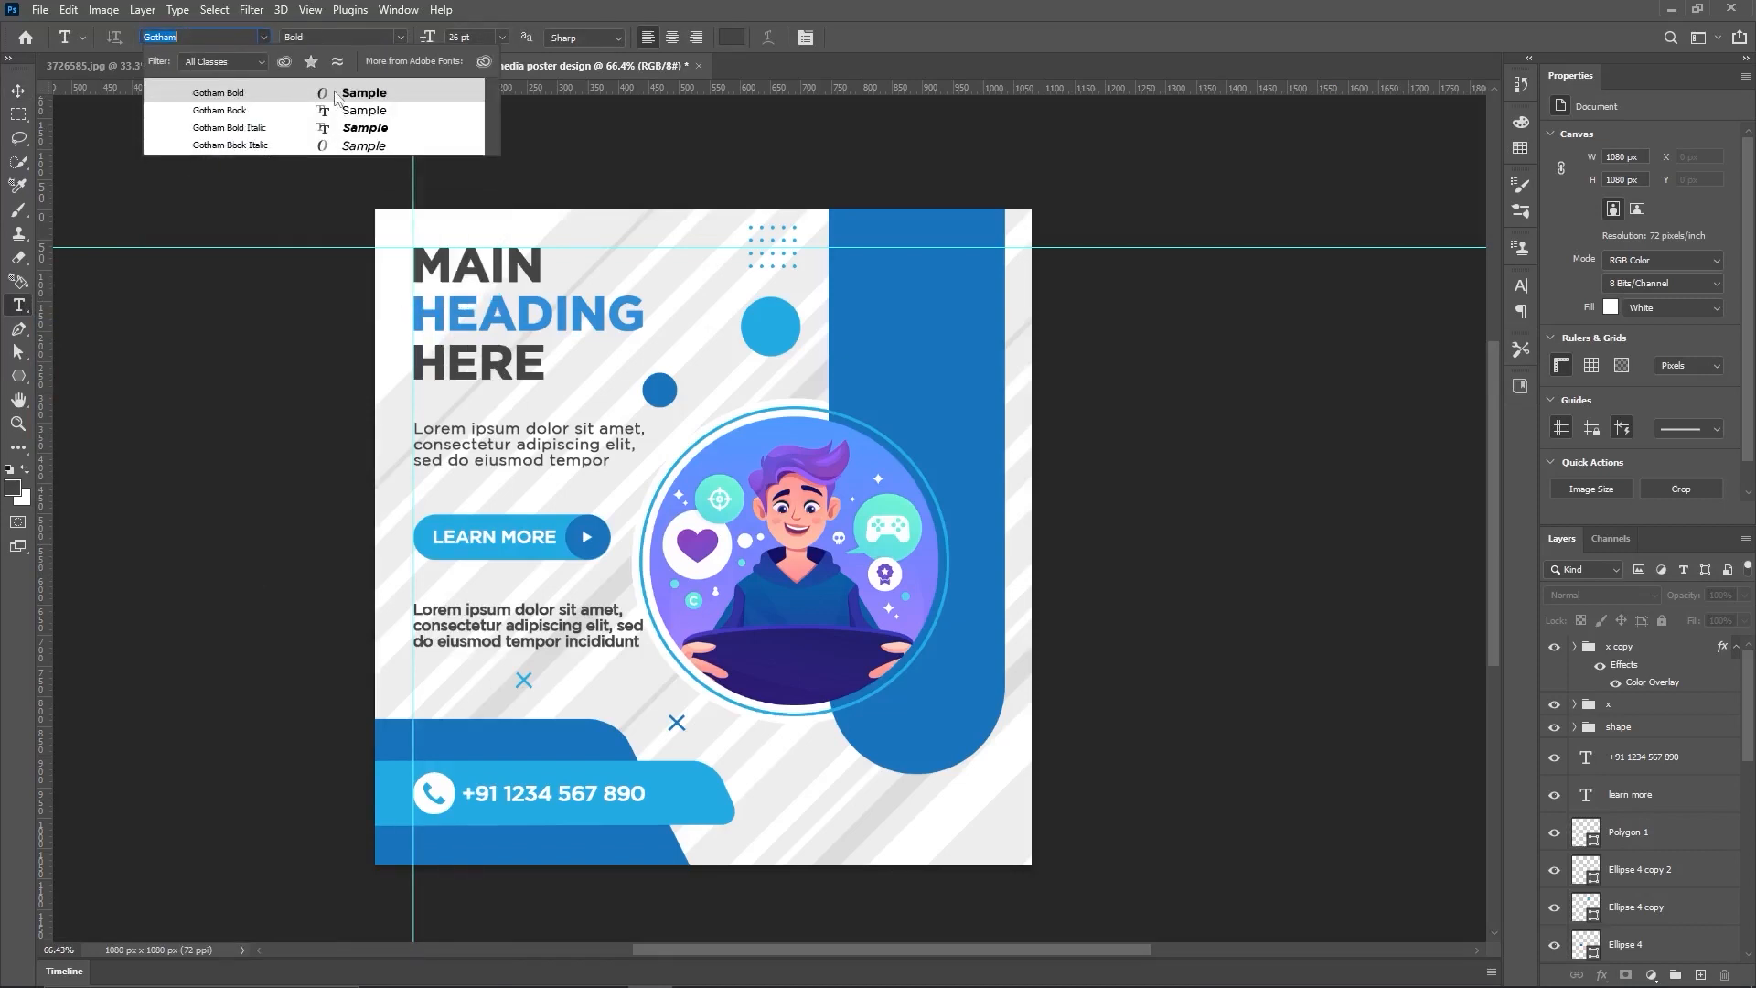
click(335, 97)
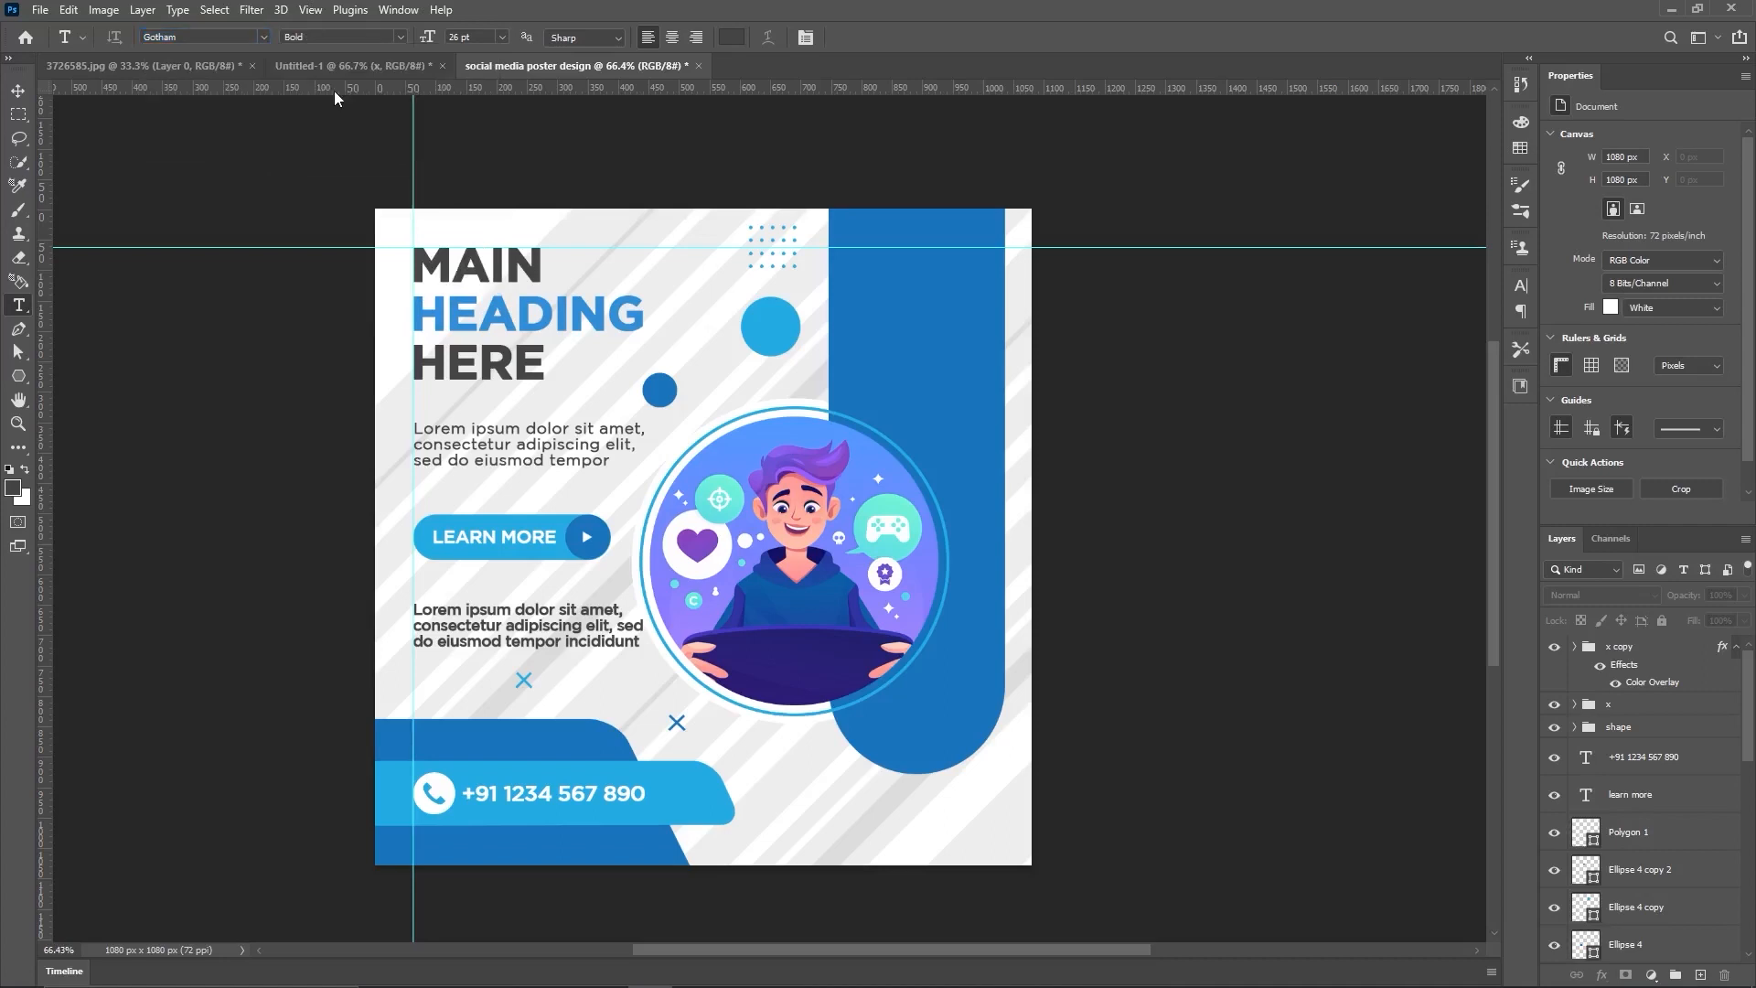
Step: Add the text "your logo" on two lines near the top of the vertical blue shape
click(881, 279)
text(your)
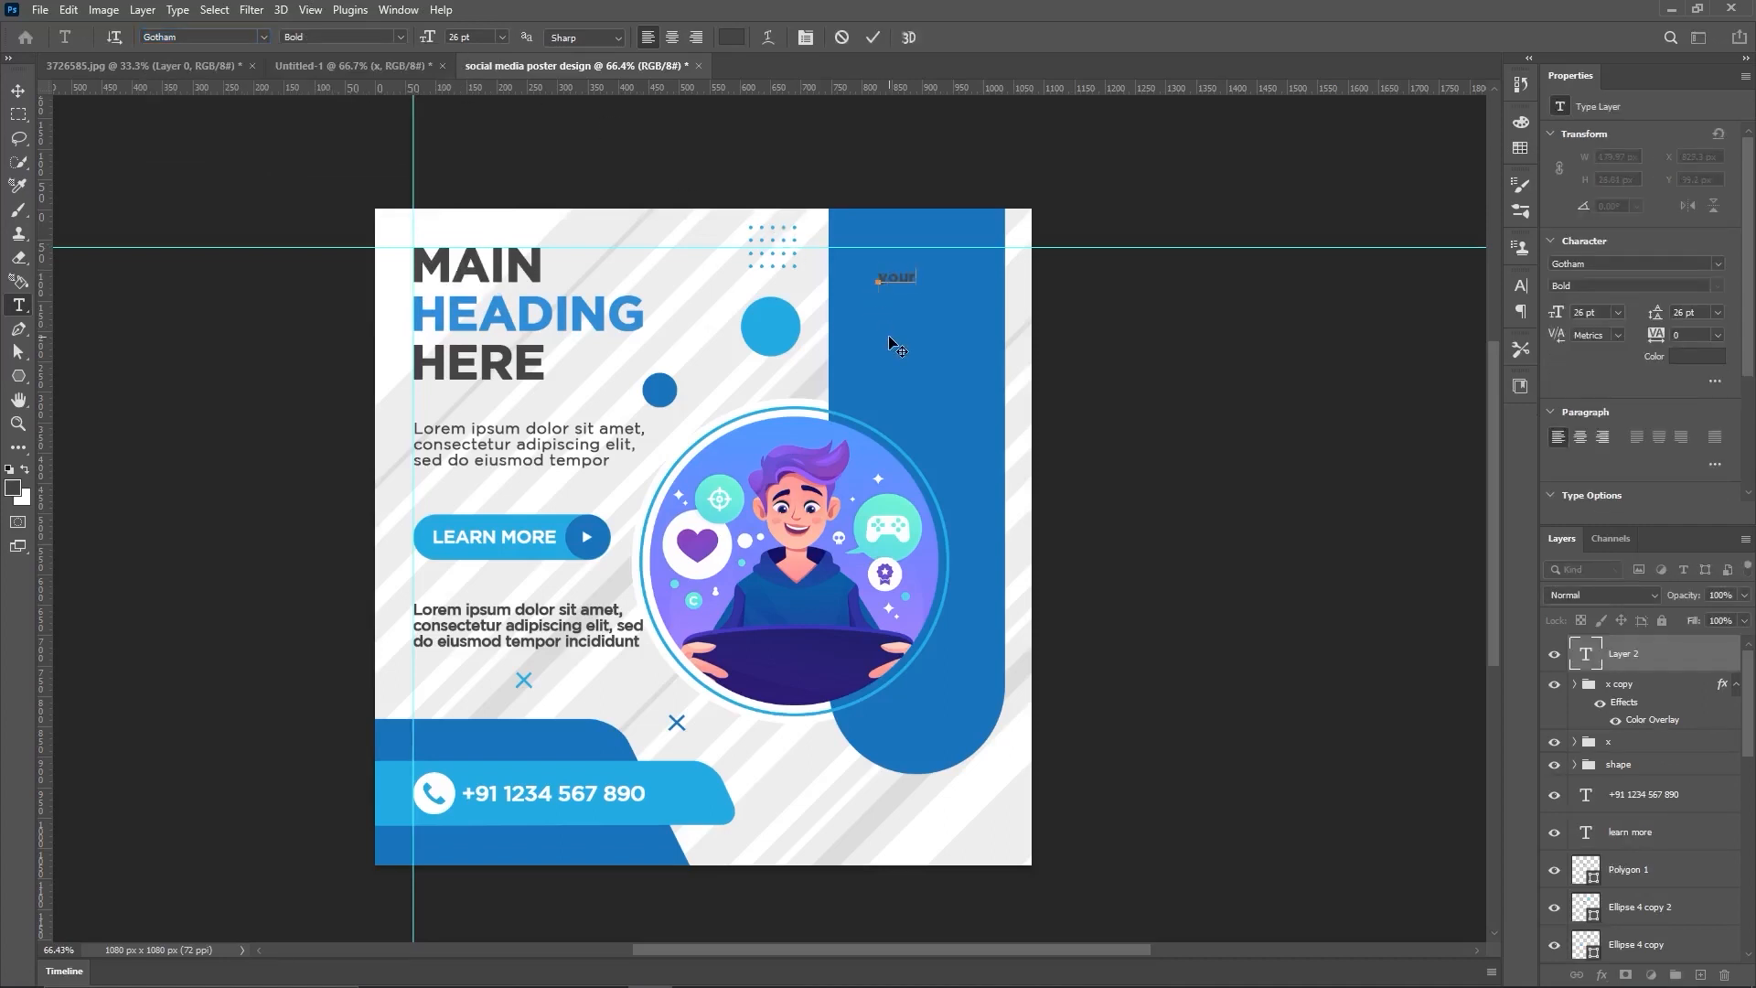
key(Return)
text(logo)
key(ctrl+Return)
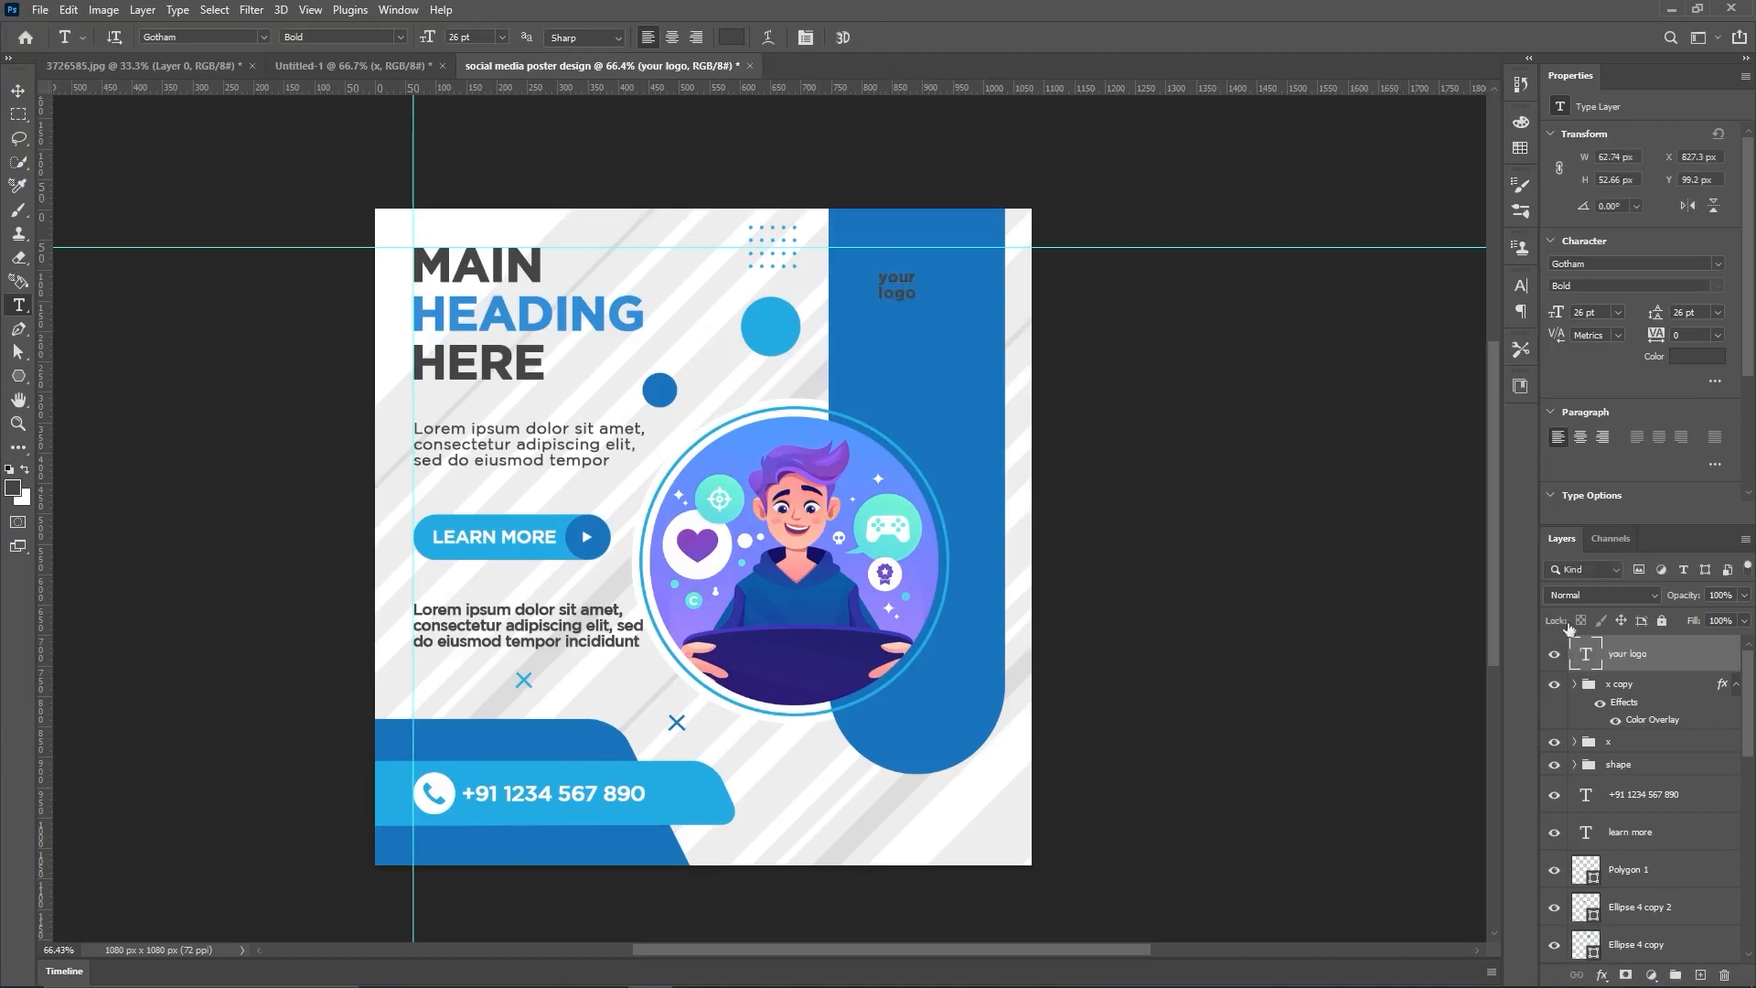
Step: Set the logo text to All Caps with a font size of 60 pt
double_click(1585, 653)
click(1521, 286)
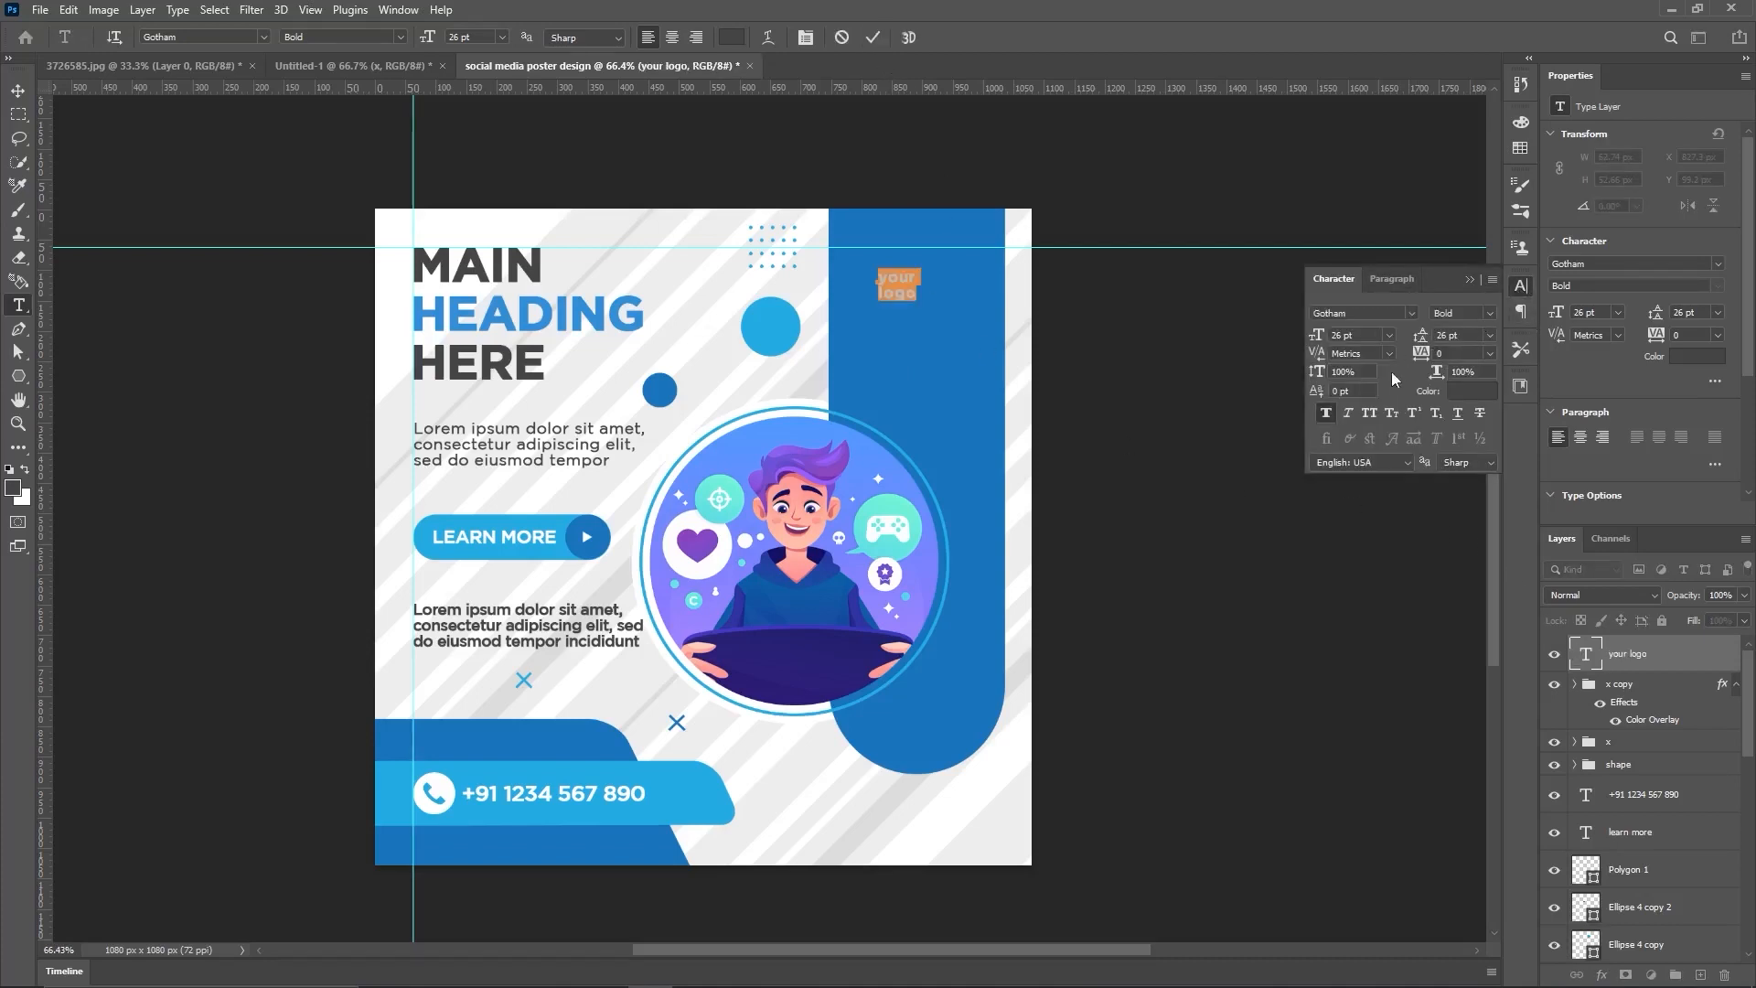
click(1371, 413)
click(1388, 336)
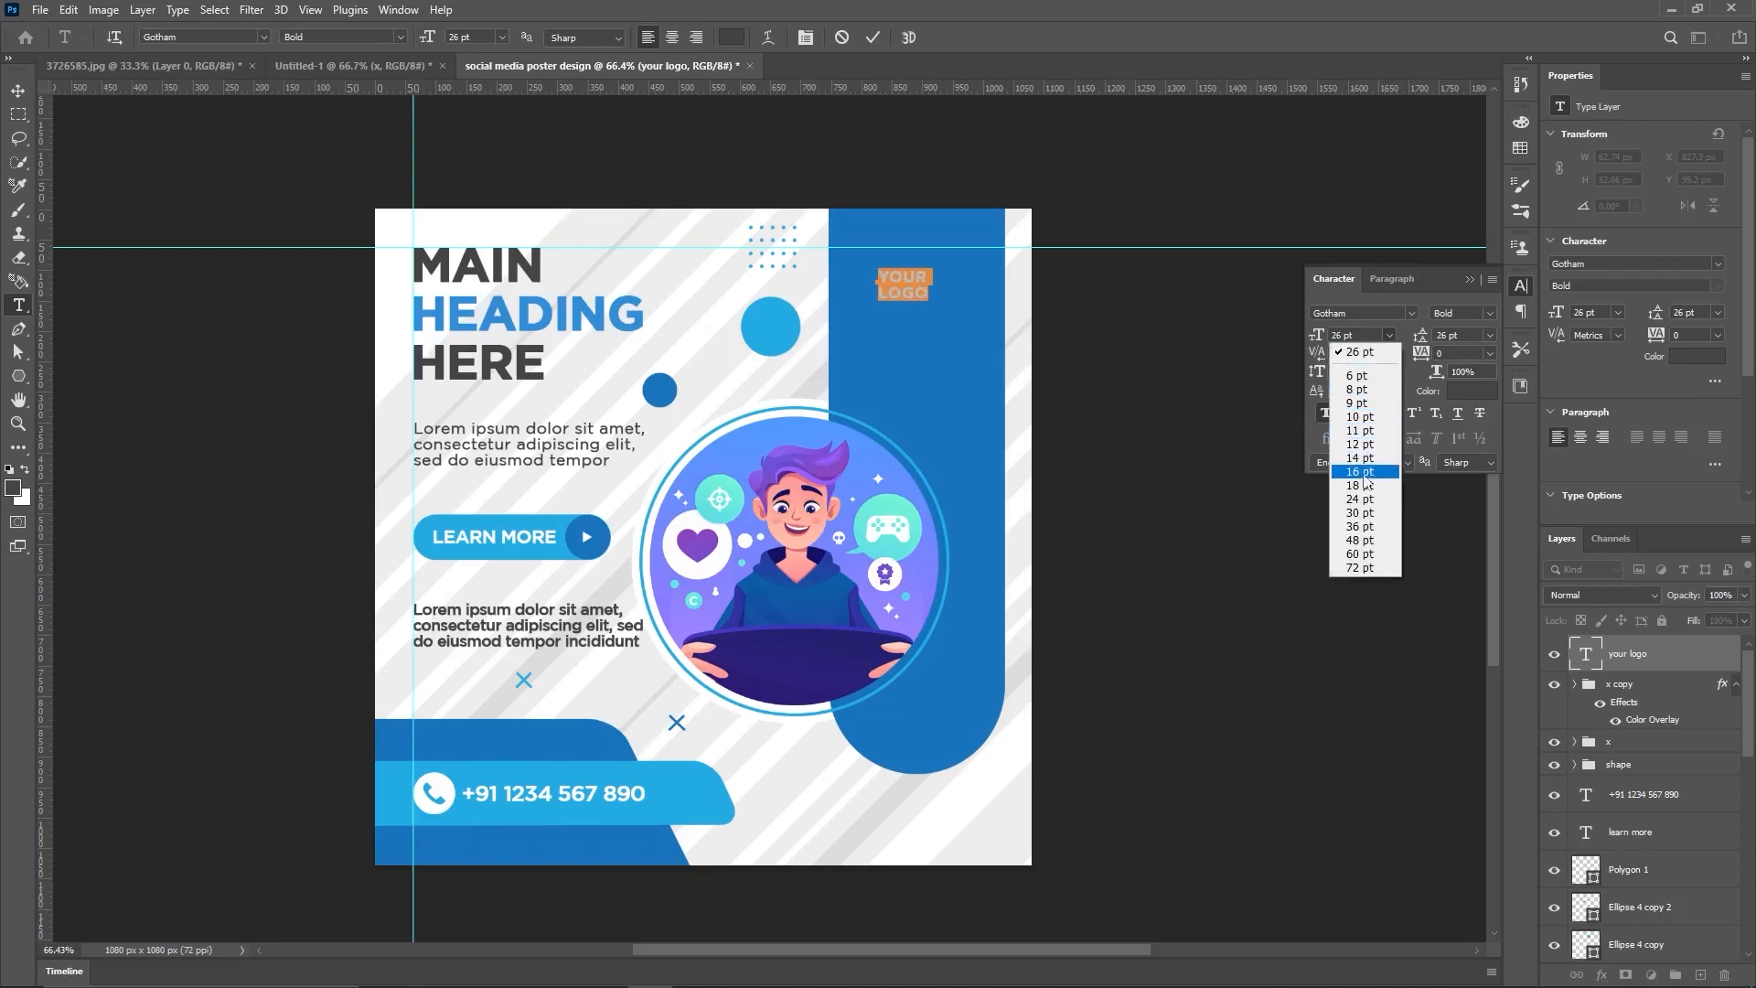
click(1363, 533)
click(1387, 335)
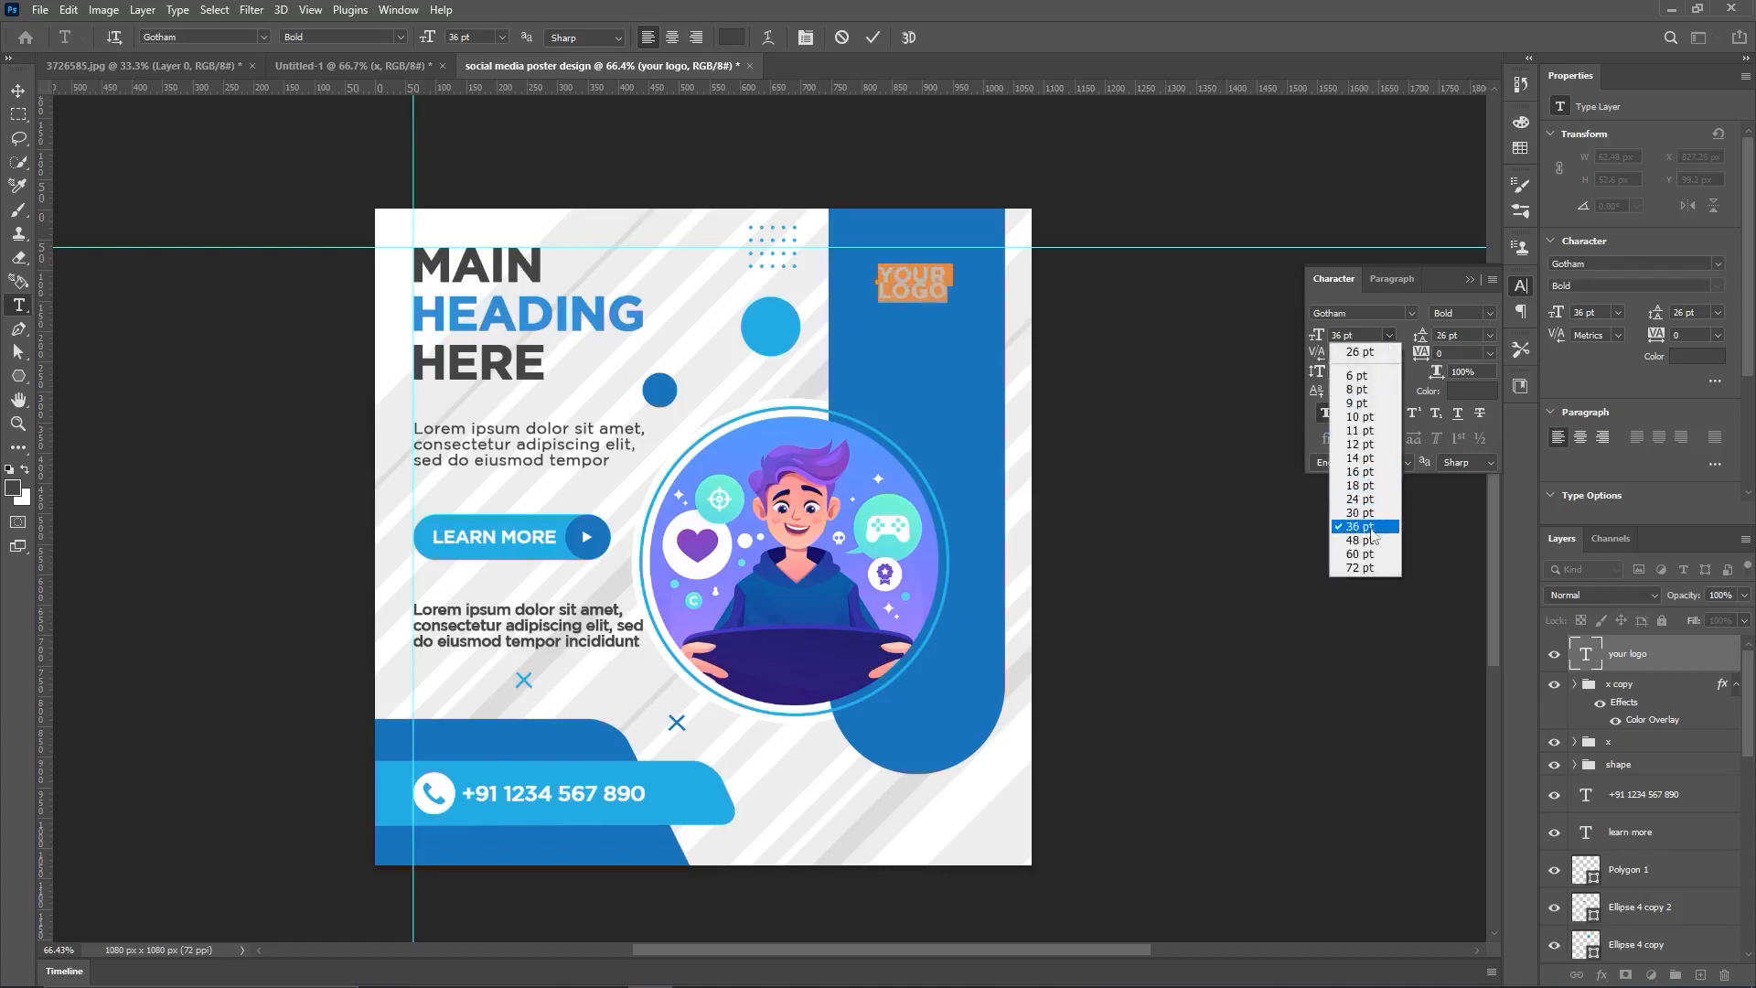
click(1371, 554)
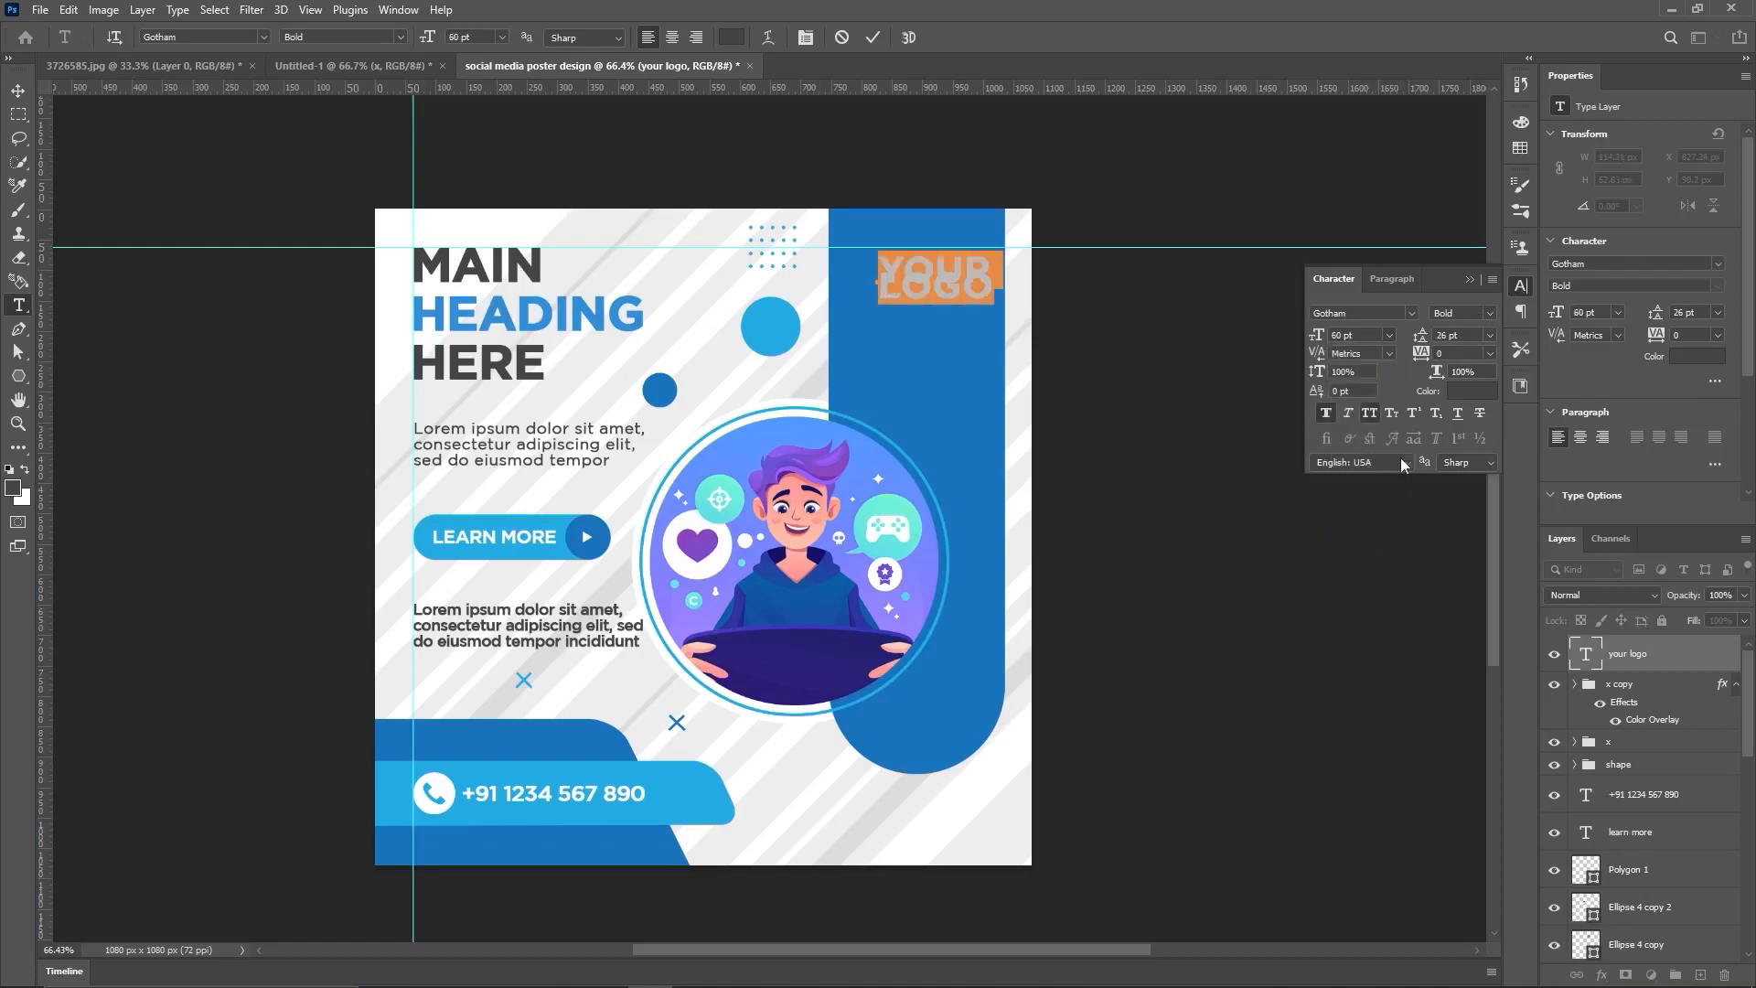
Step: Set the logo text's leading to 63 pt and center-align its two lines
click(1489, 336)
click(1468, 350)
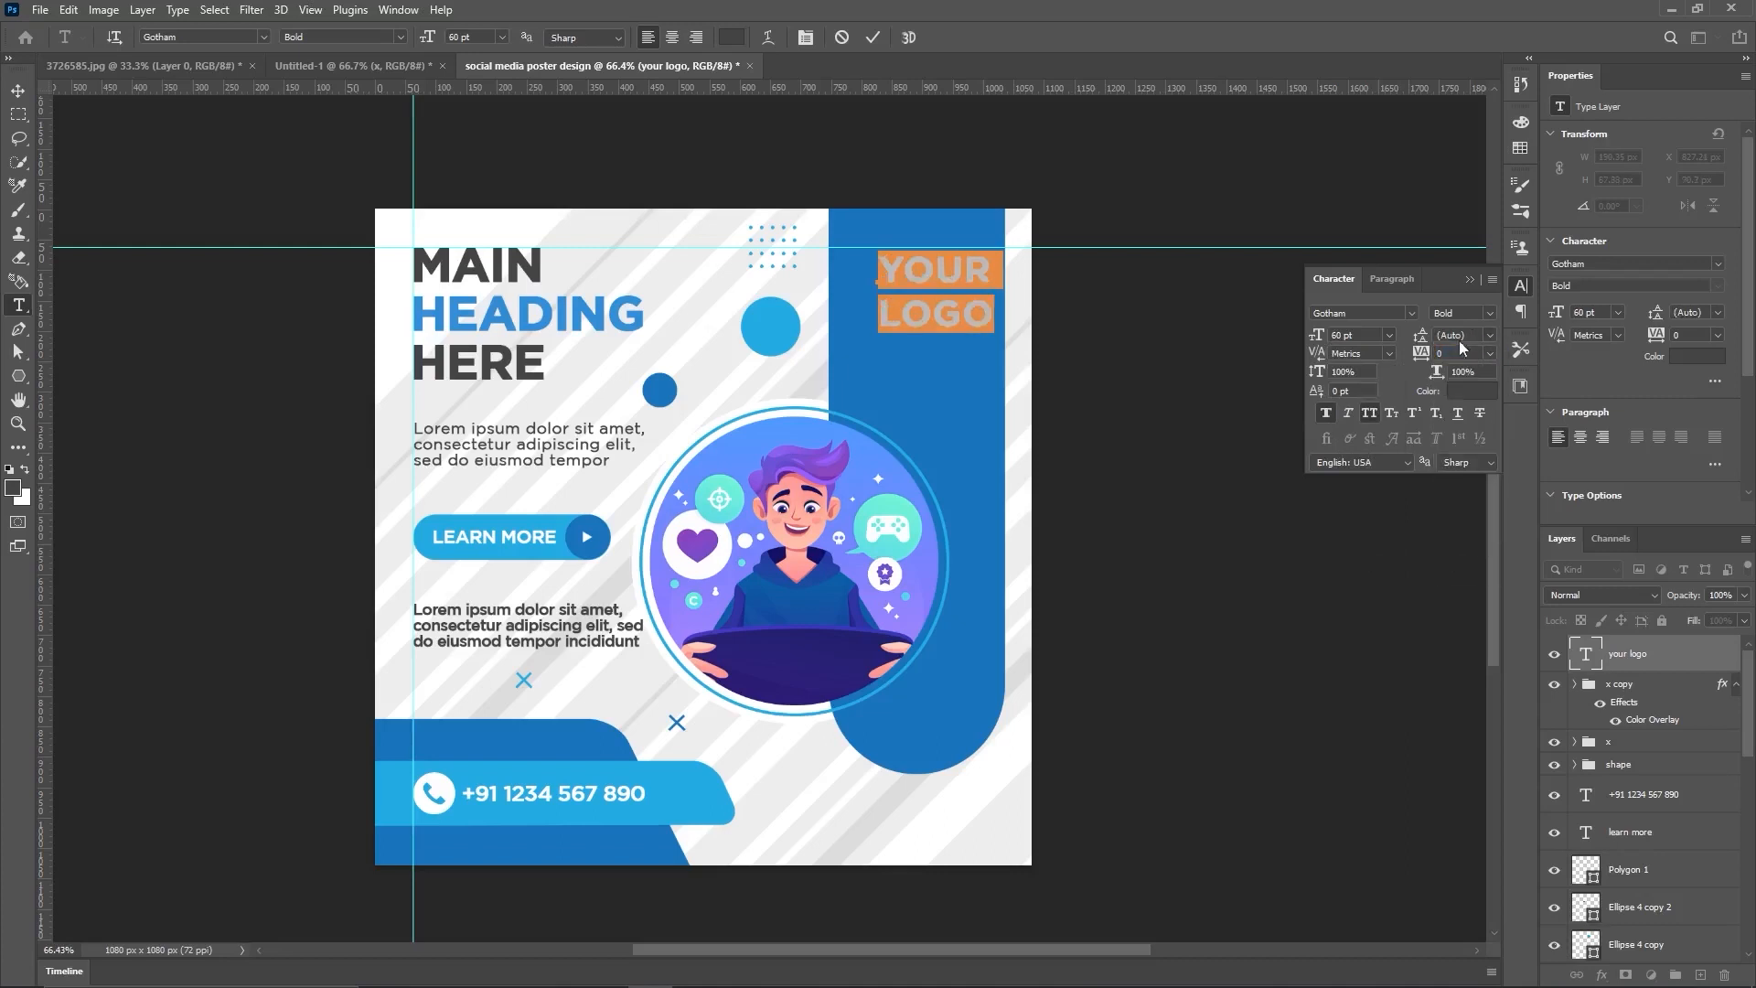
drag(1424, 342, 1406, 345)
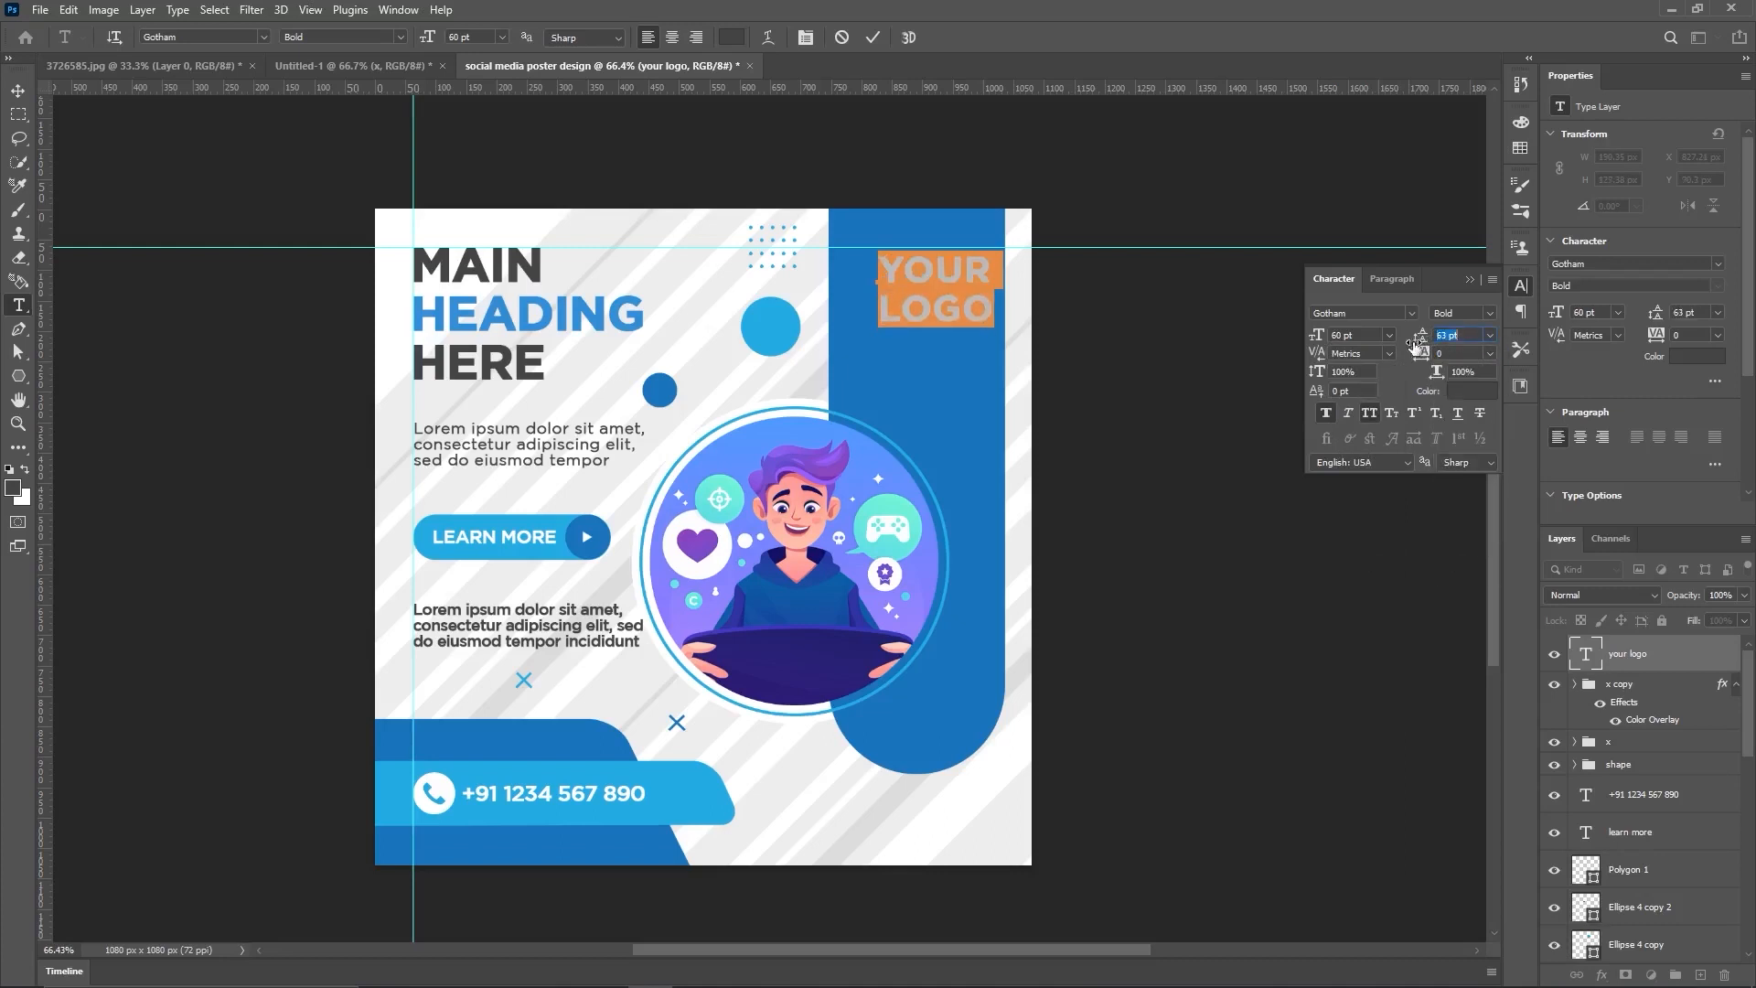
click(876, 36)
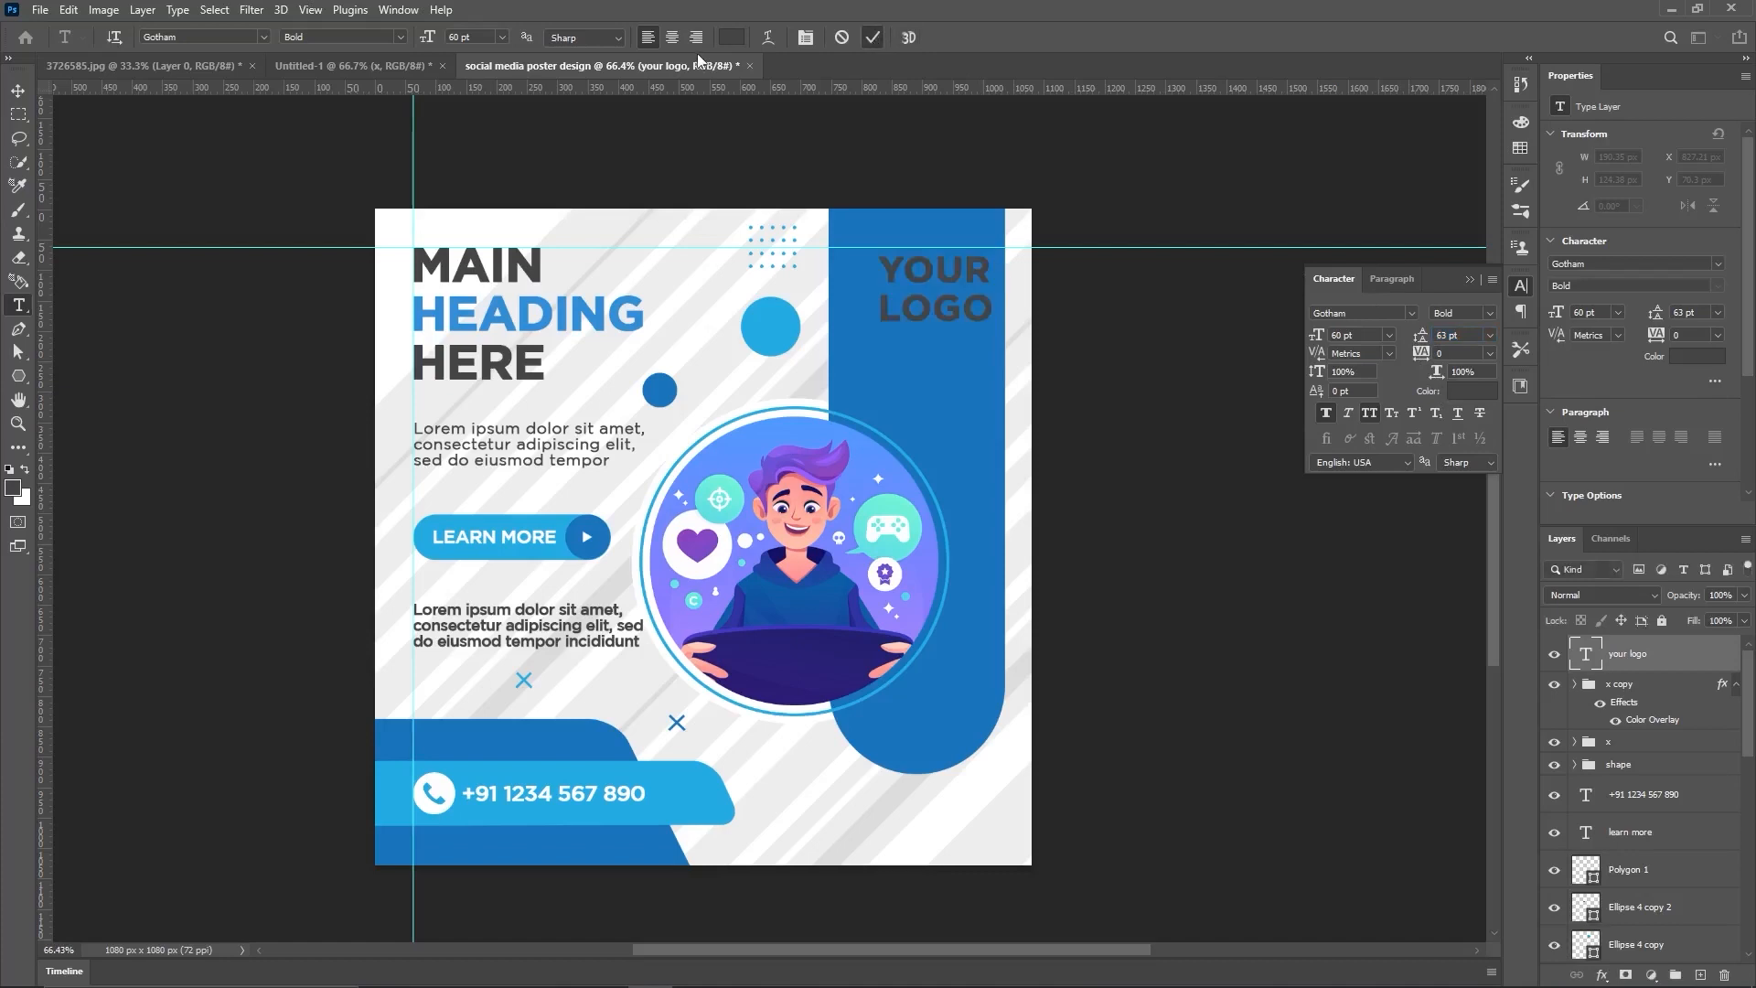
click(672, 37)
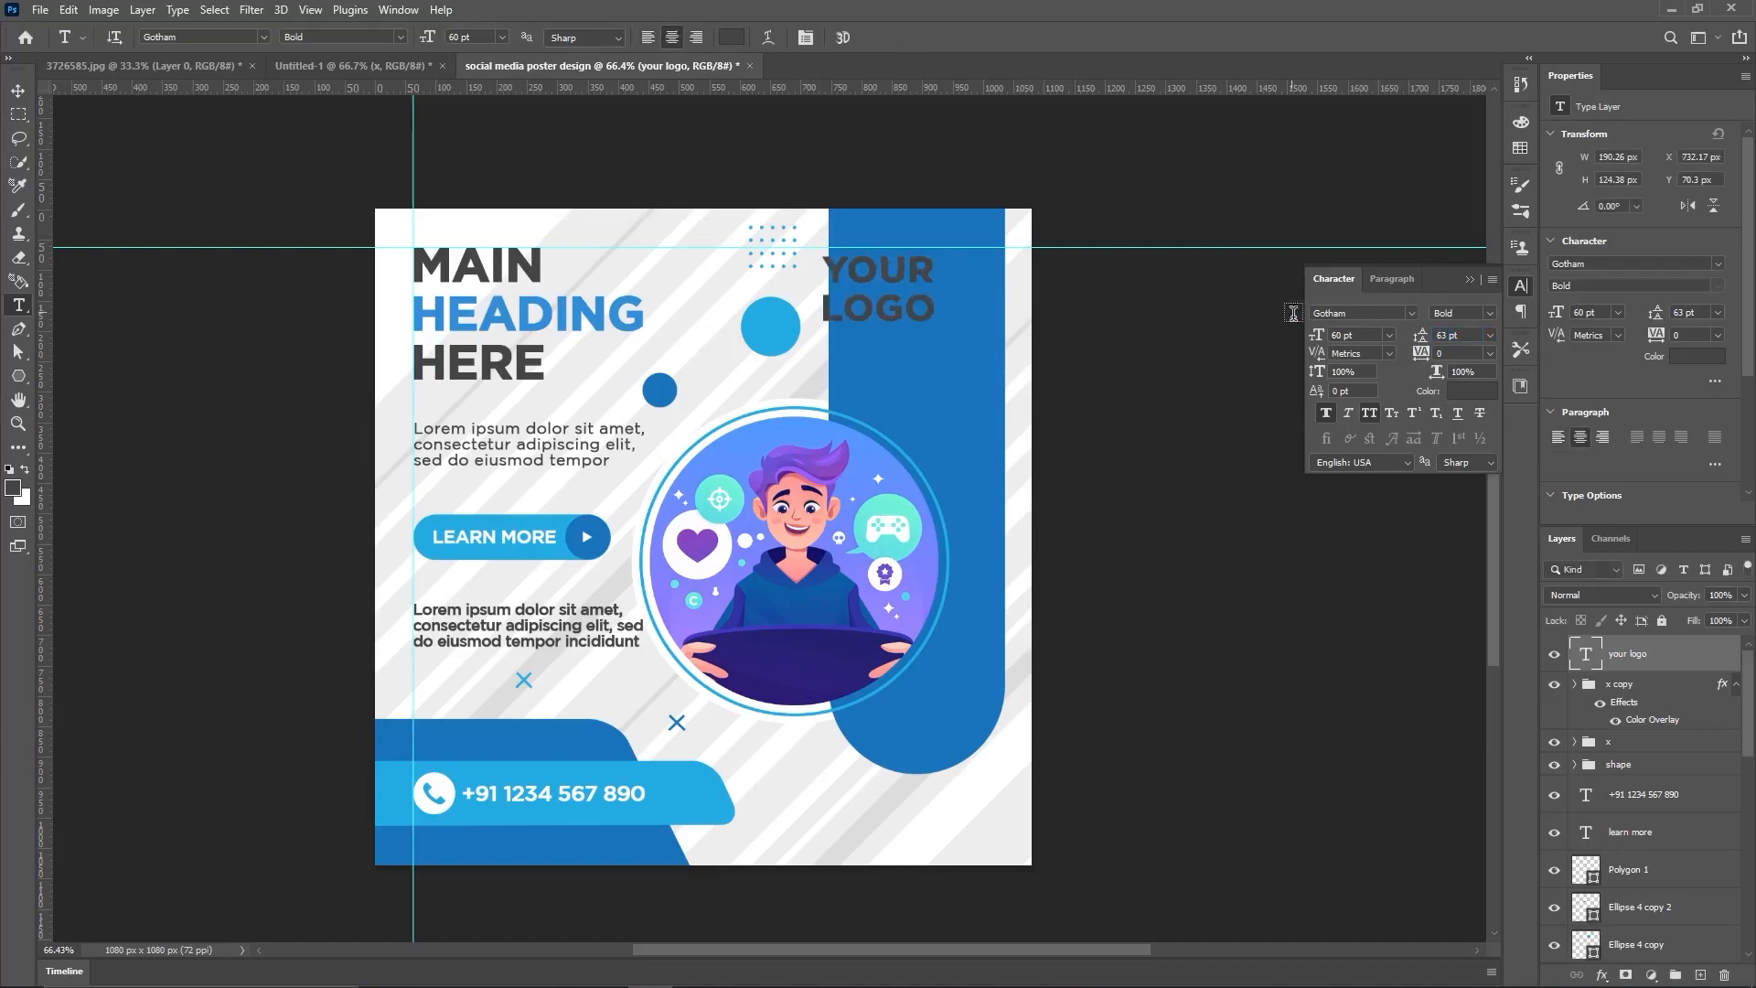
Step: Color the logo text white (ffffff) and center it in the upper part of the vertical blue shape, then deselect it
click(17, 91)
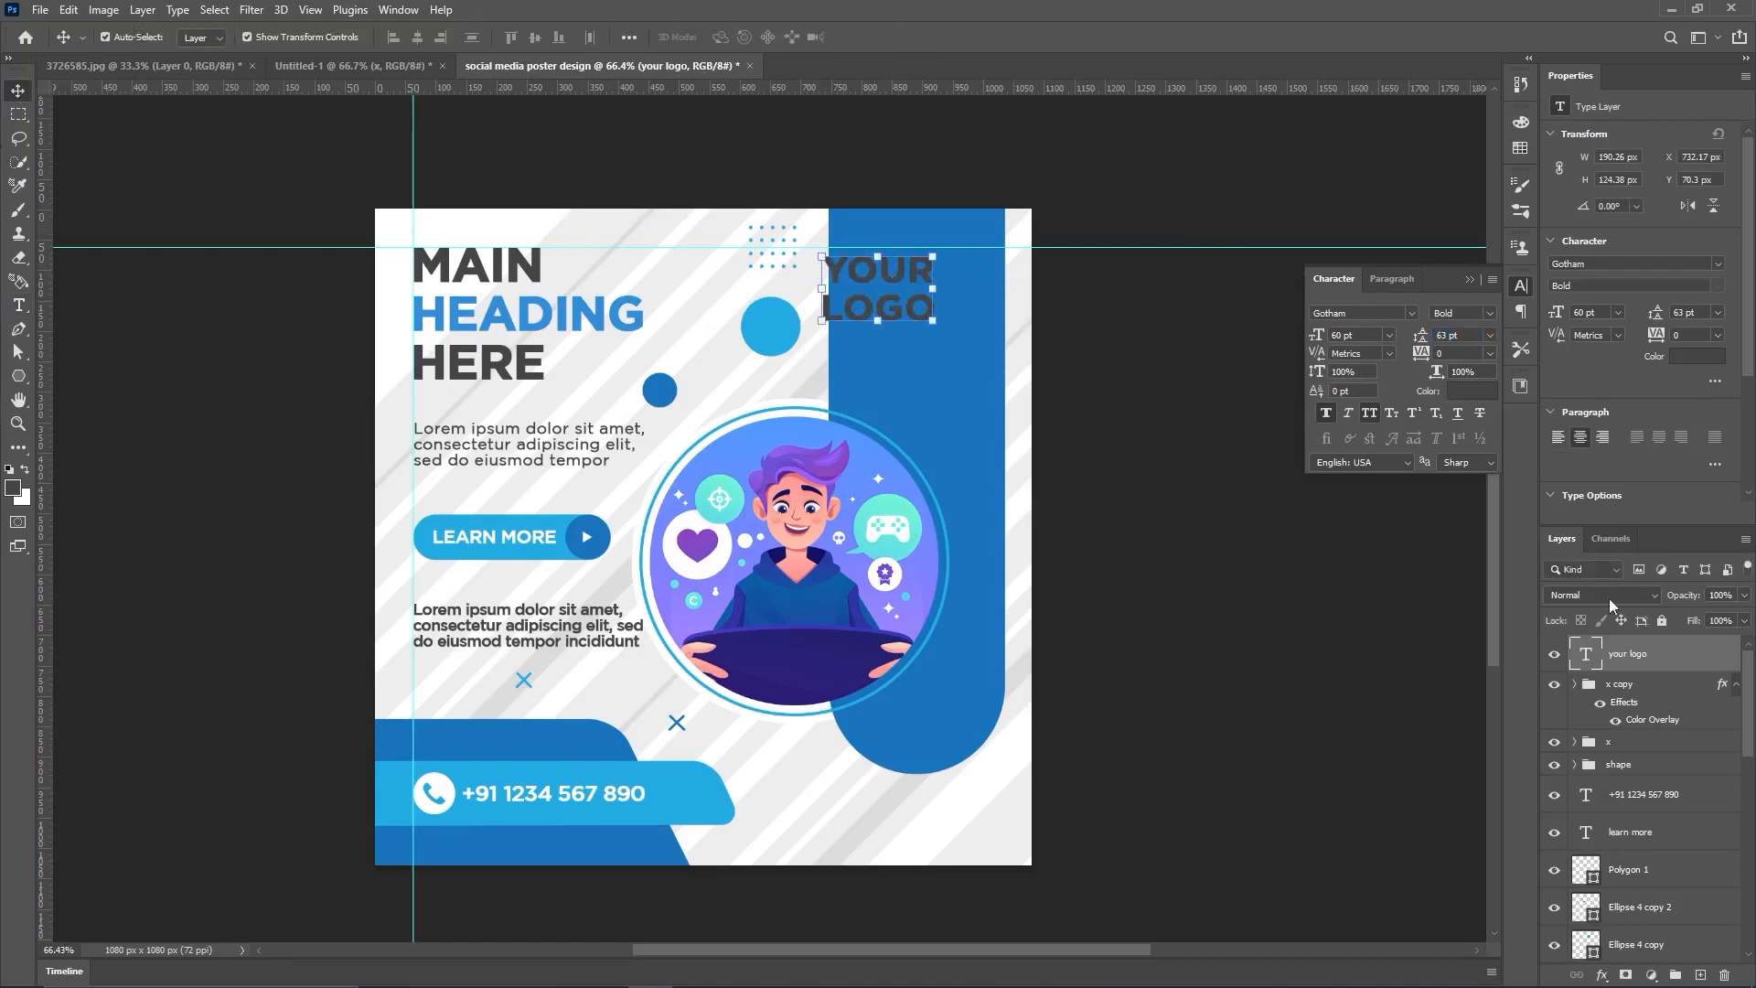
click(1479, 392)
drag(1266, 383, 1184, 291)
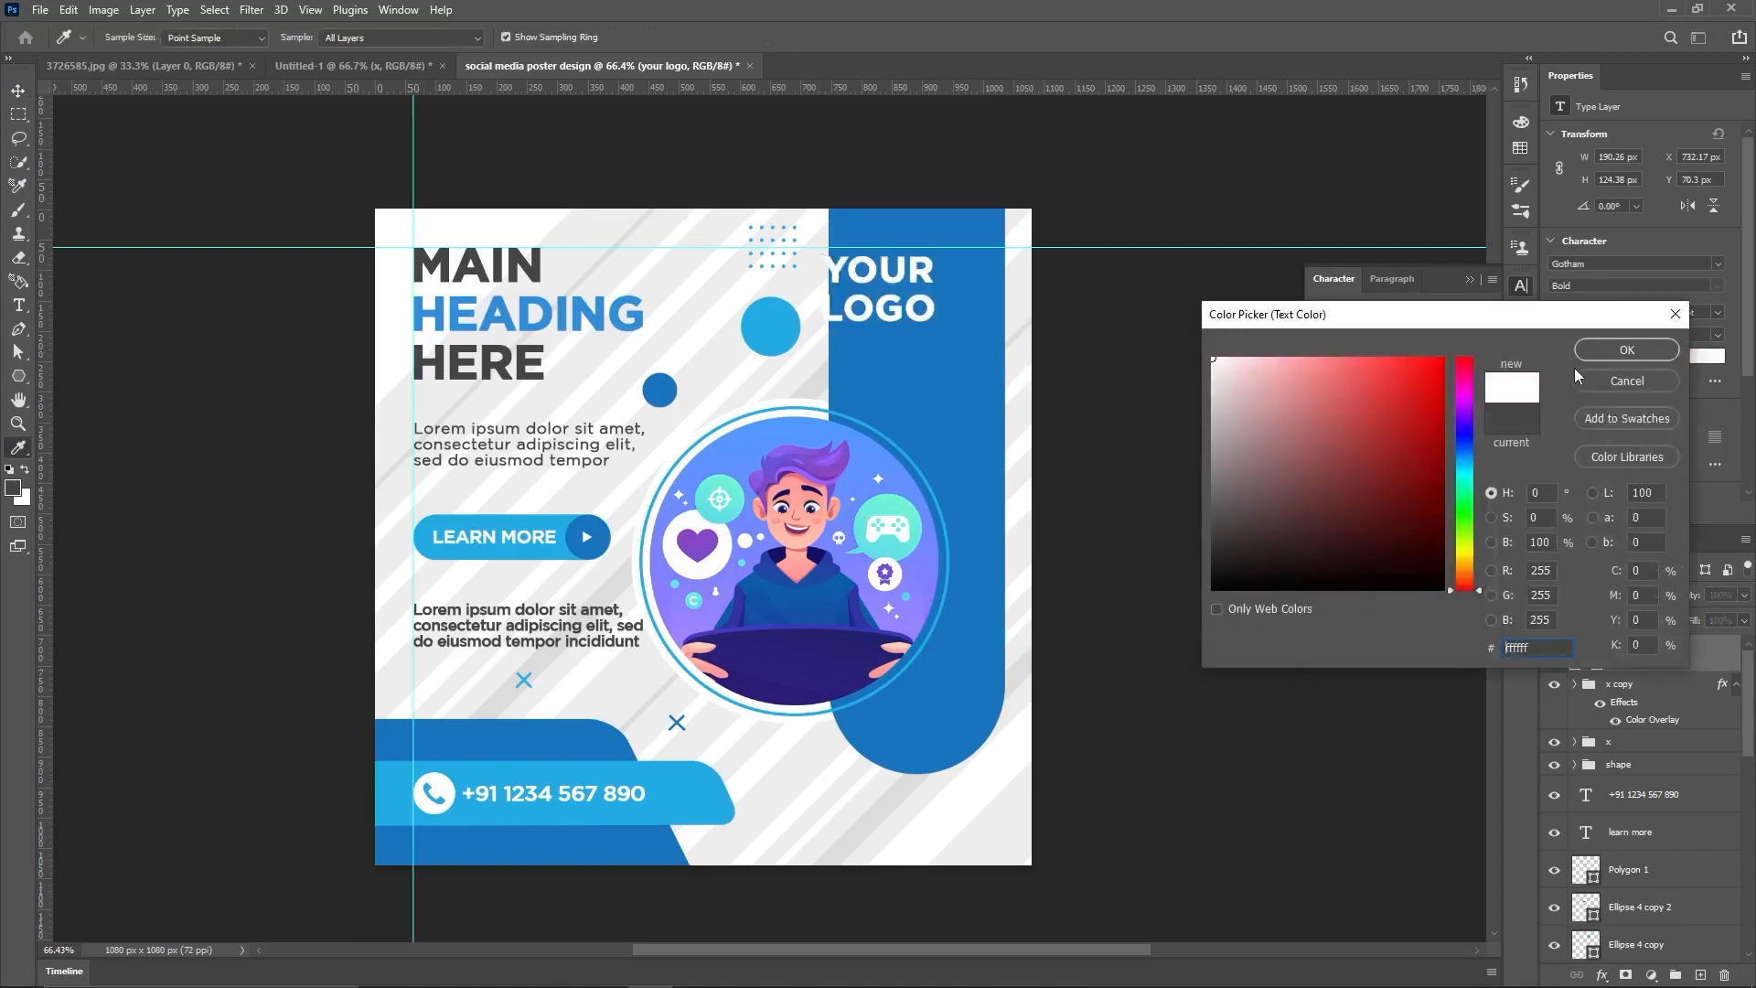
click(1604, 355)
drag(904, 277, 931, 269)
click(1212, 403)
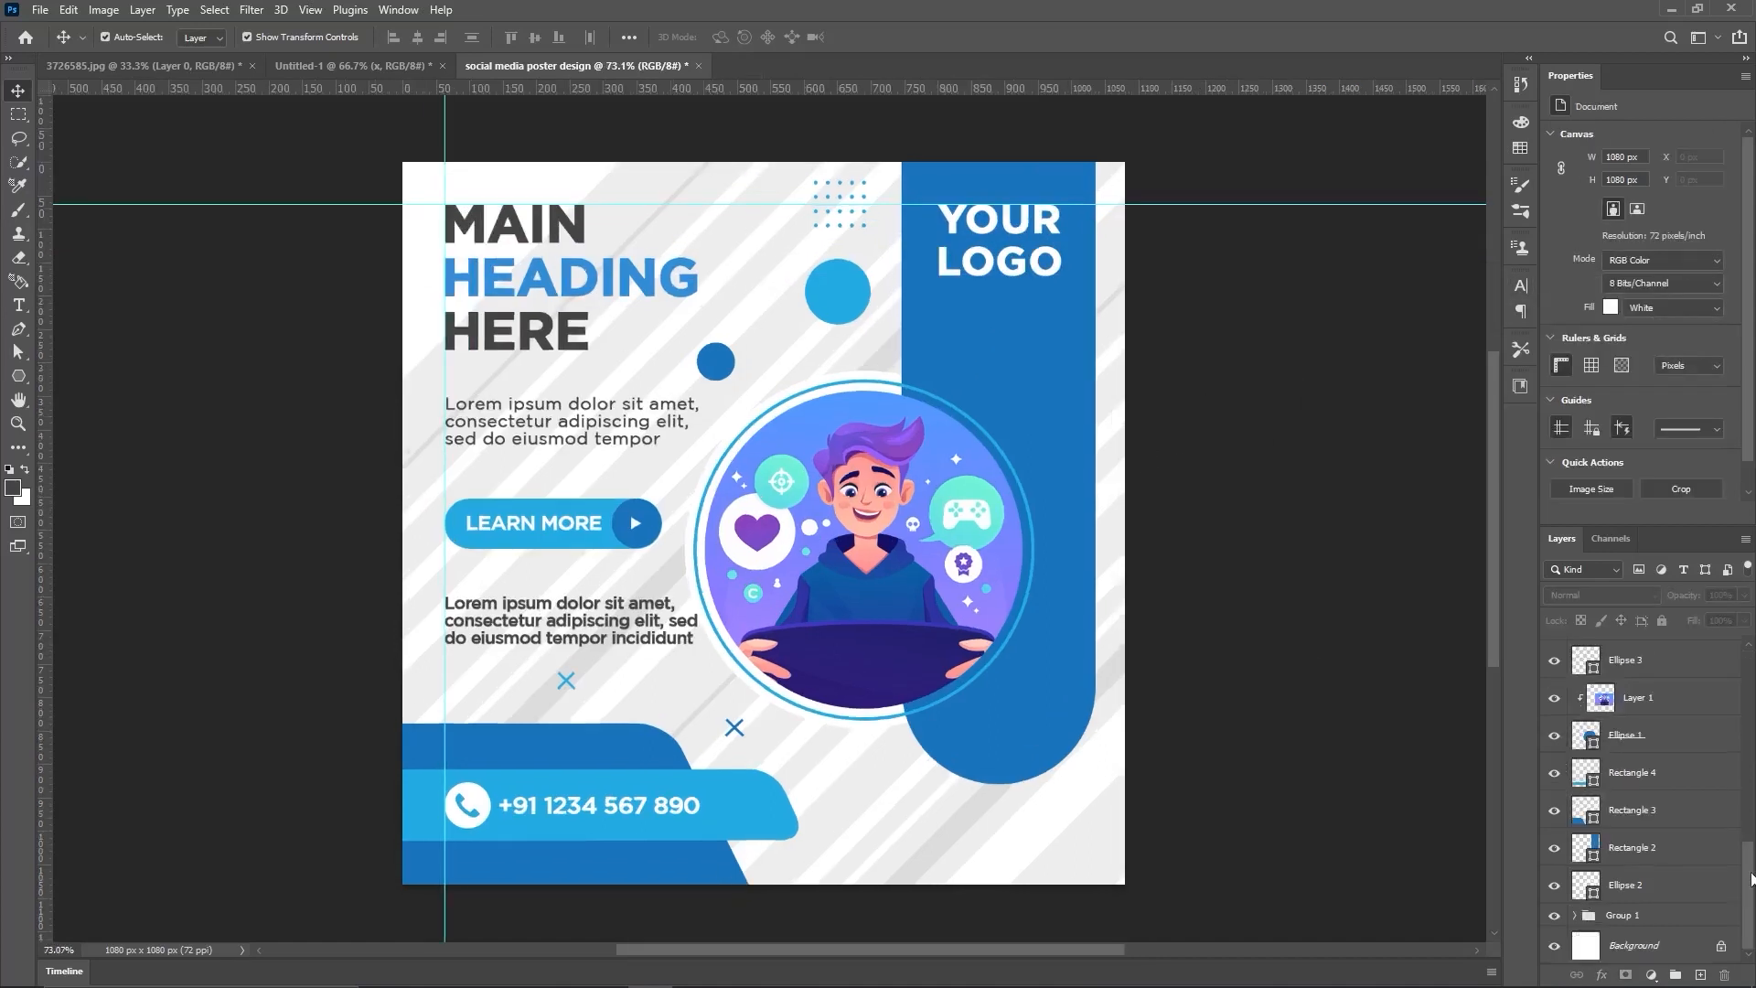
Step: Add a very light gray Solid Color fill layer directly above the Background layer
drag(1753, 880, 1751, 886)
click(1650, 944)
click(1651, 975)
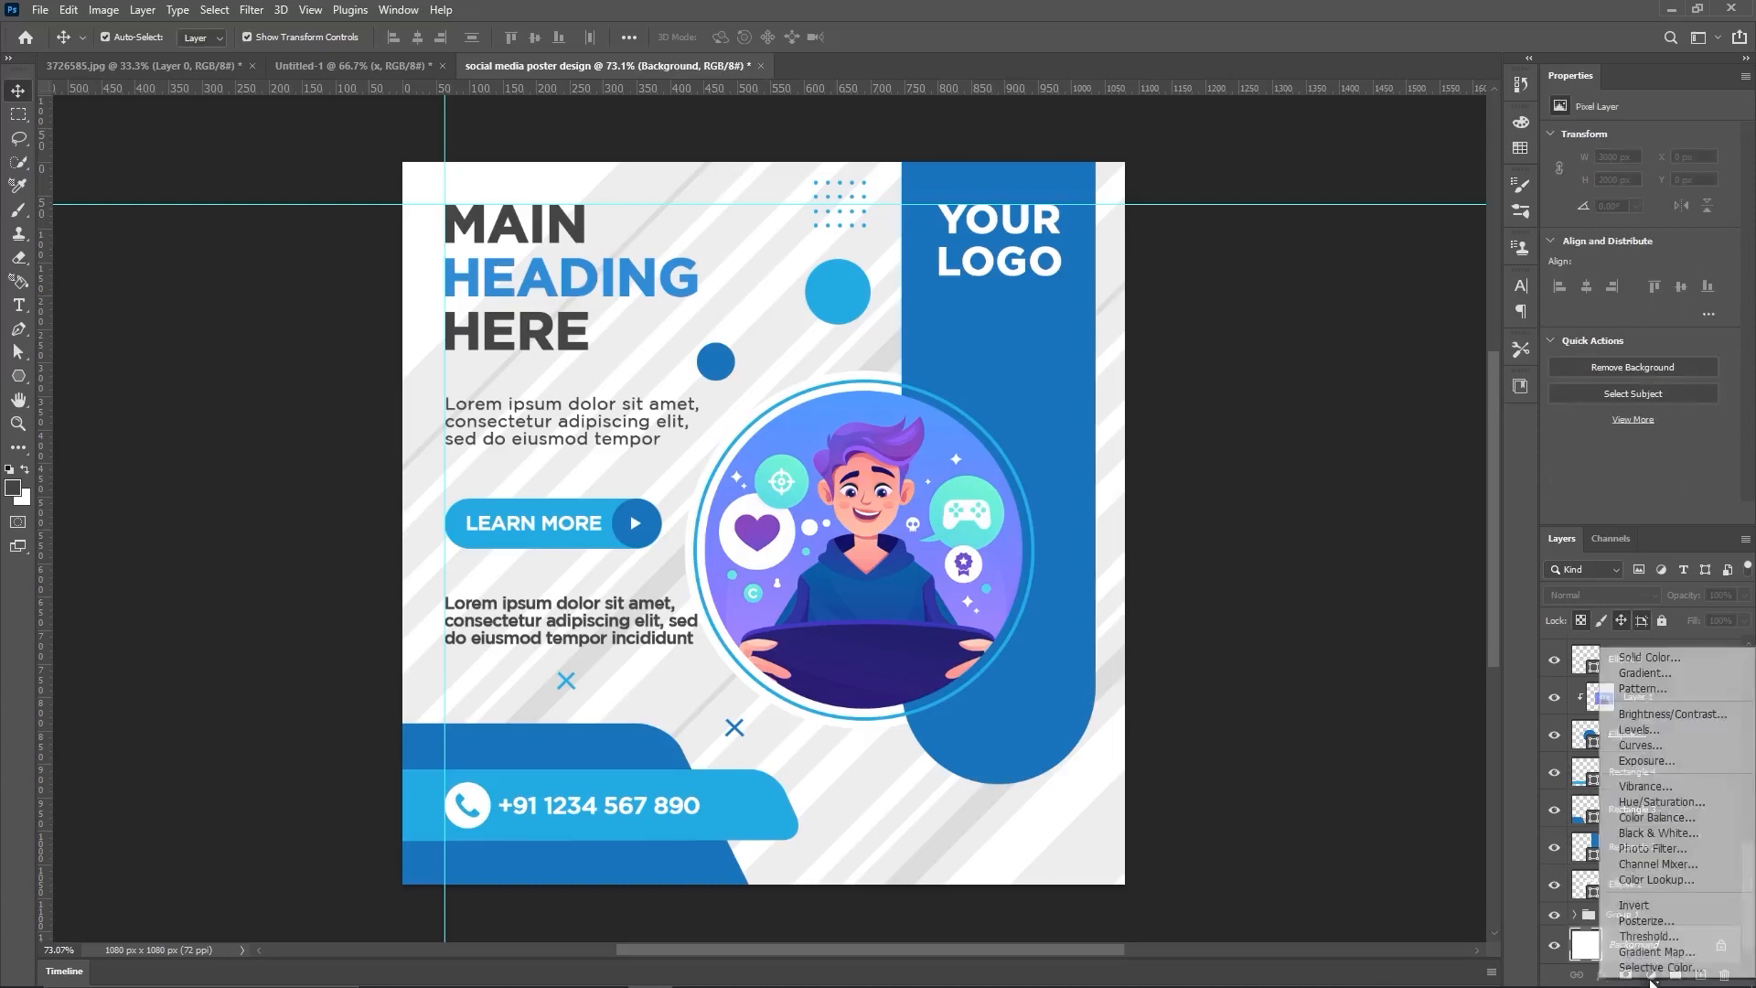
click(1607, 660)
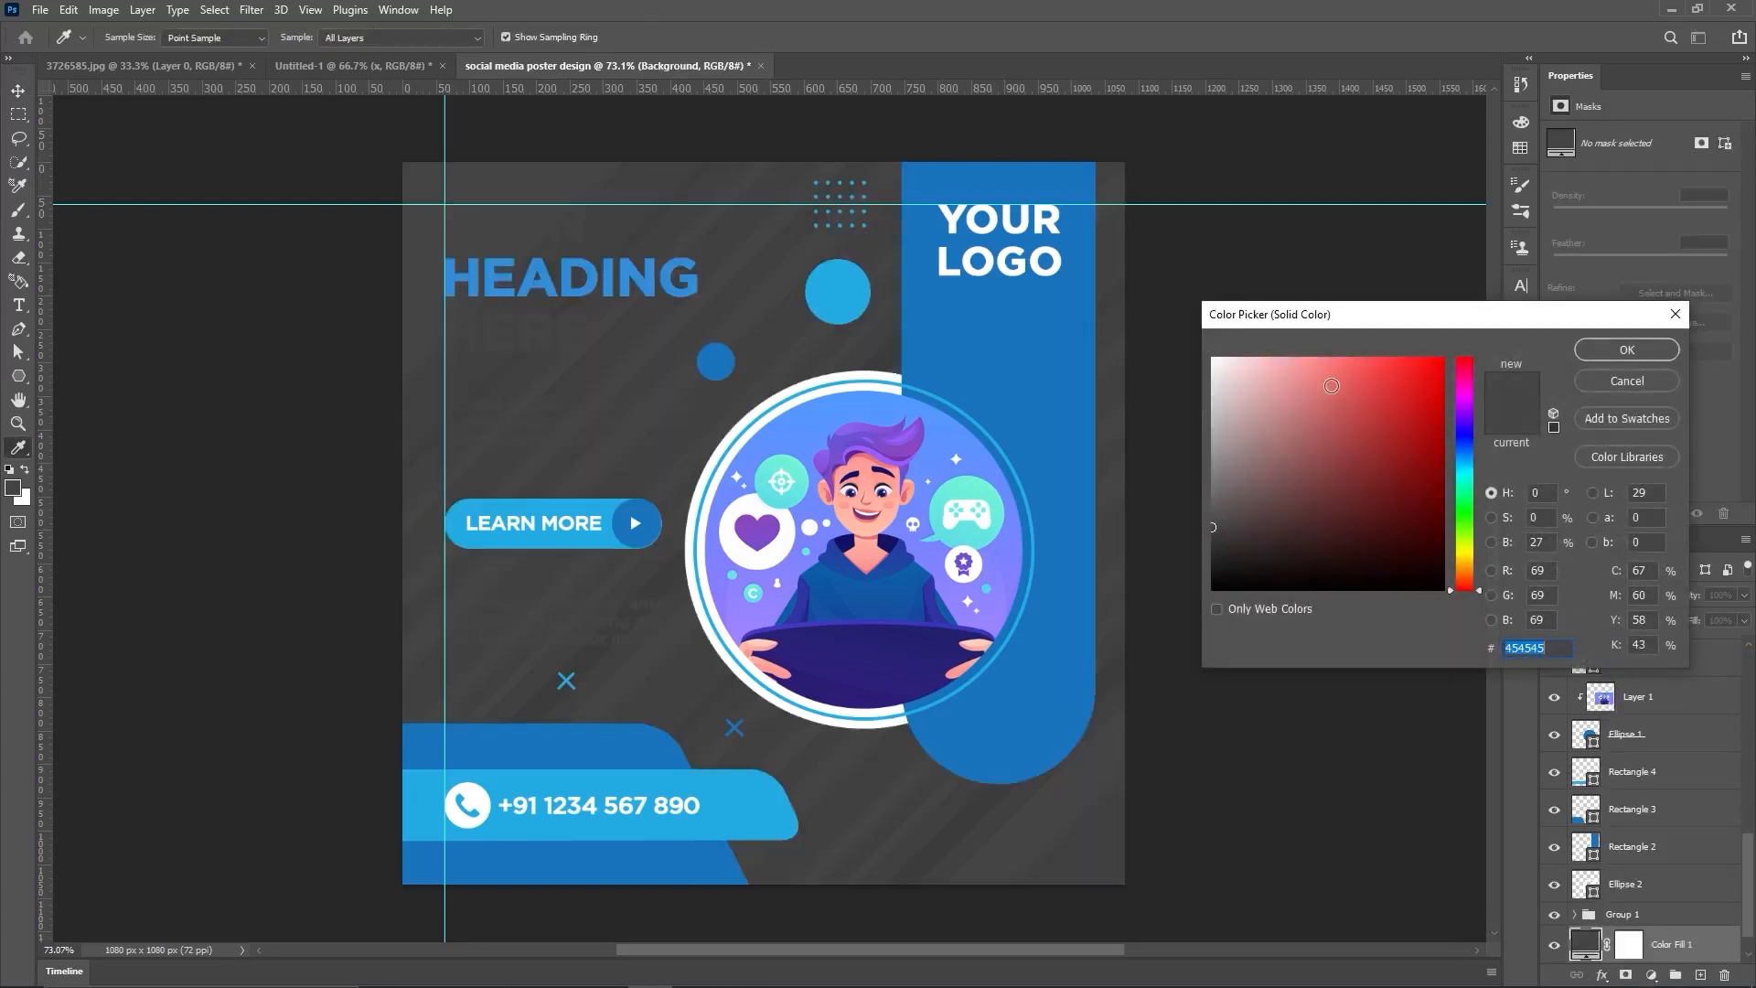
mouse_move(1223, 464)
mouse_down()
mouse_move(1198, 369)
mouse_move(1214, 374)
mouse_up()
click(1212, 381)
click(1602, 354)
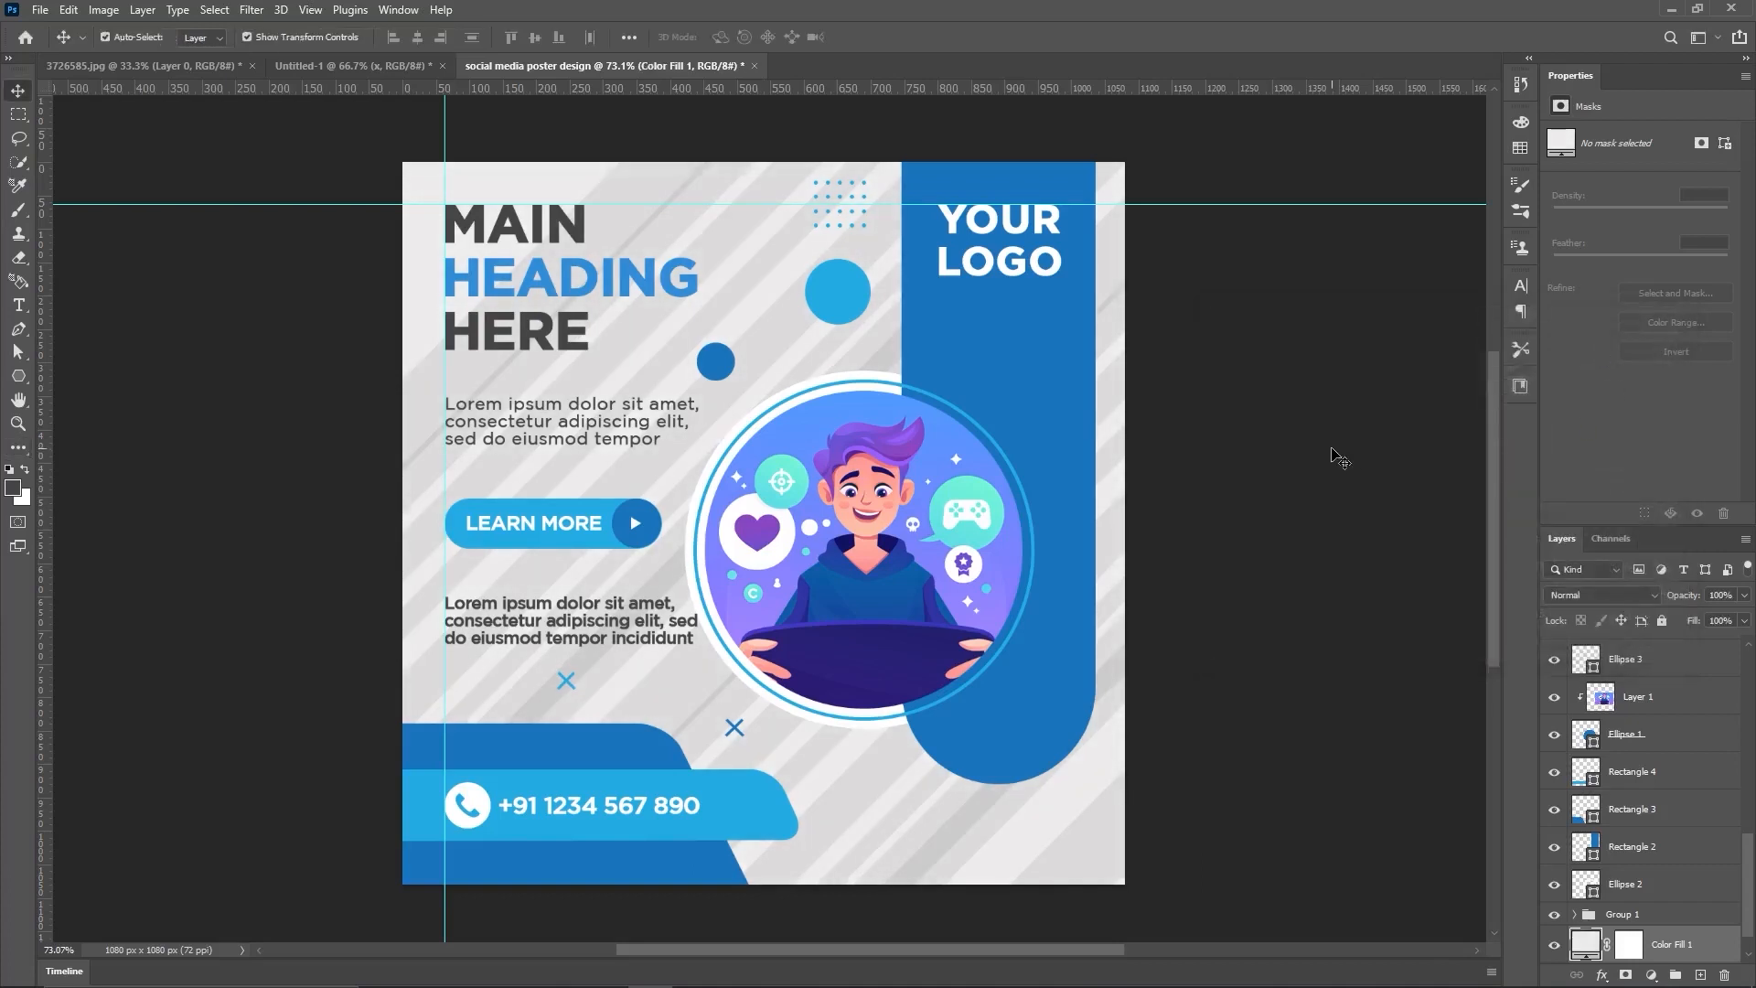